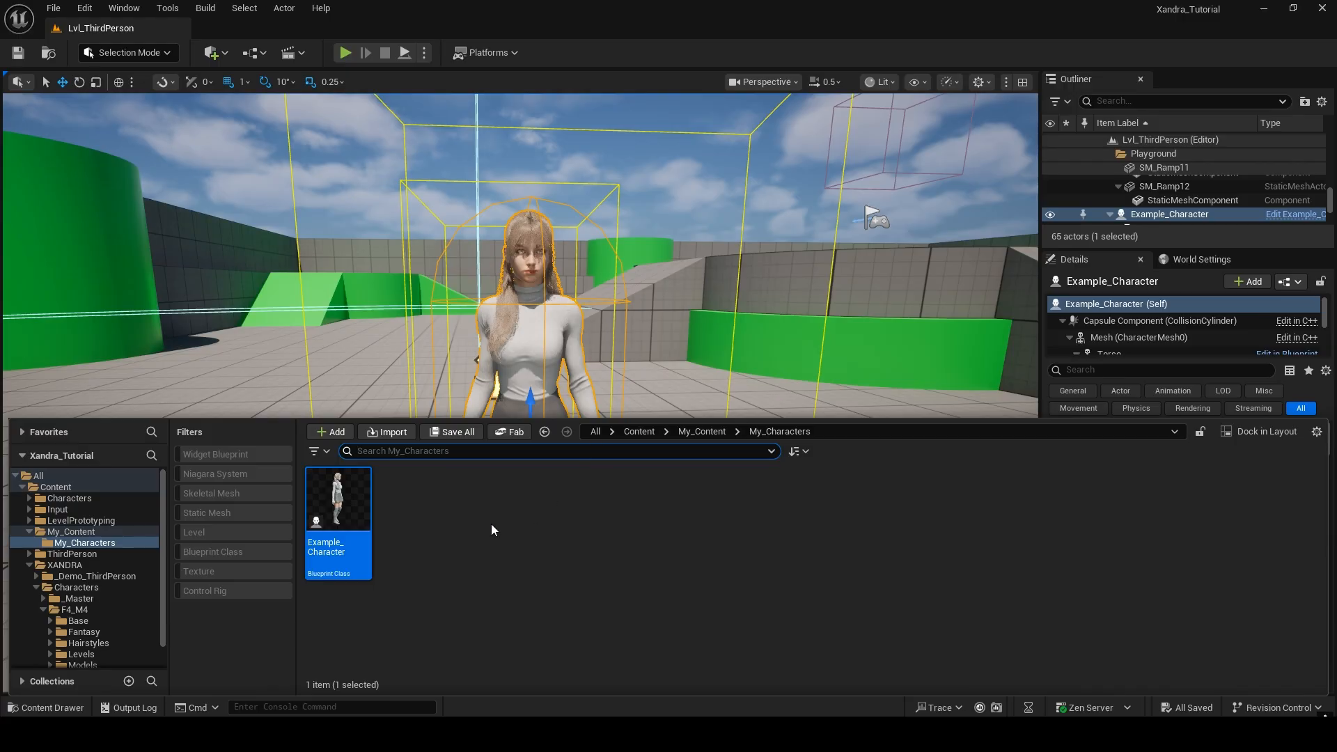
- Open the Example_Character blueprint from the My_Characters folder and locate its Torso component
left_click(28, 707)
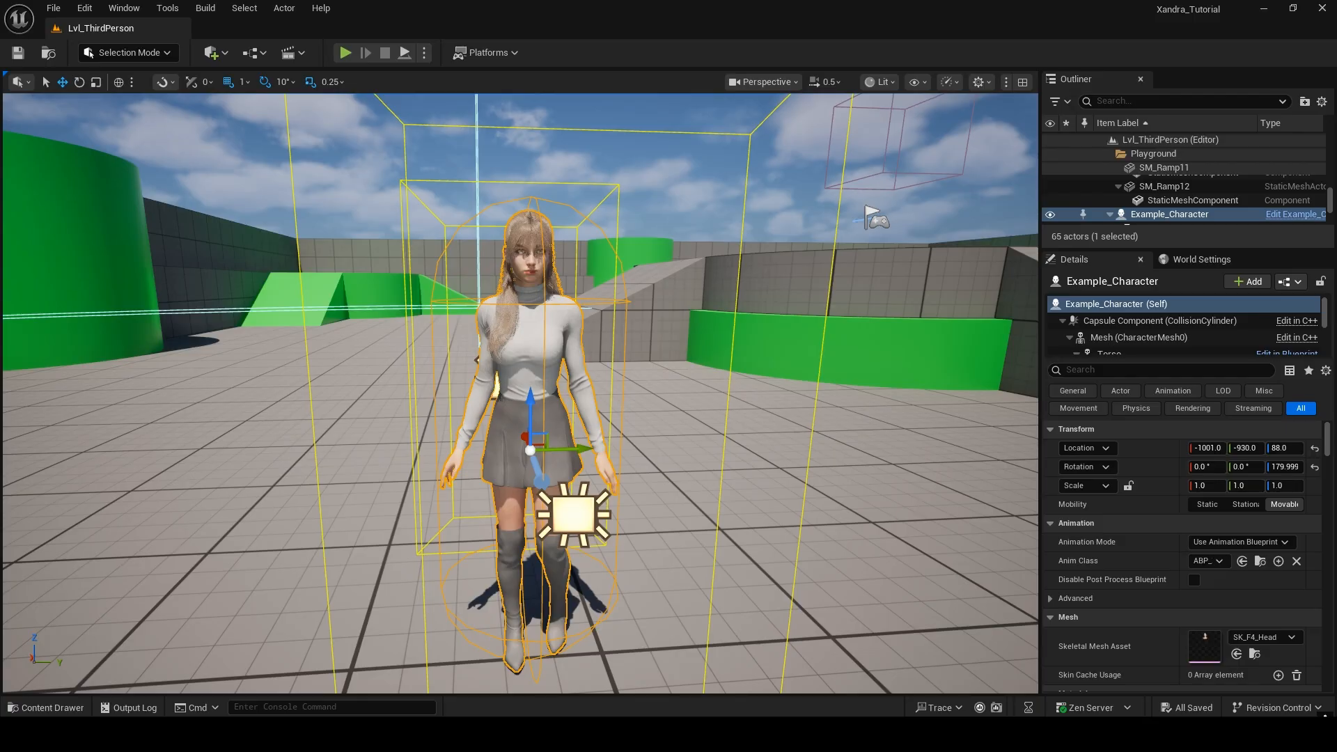
left_click(57, 708)
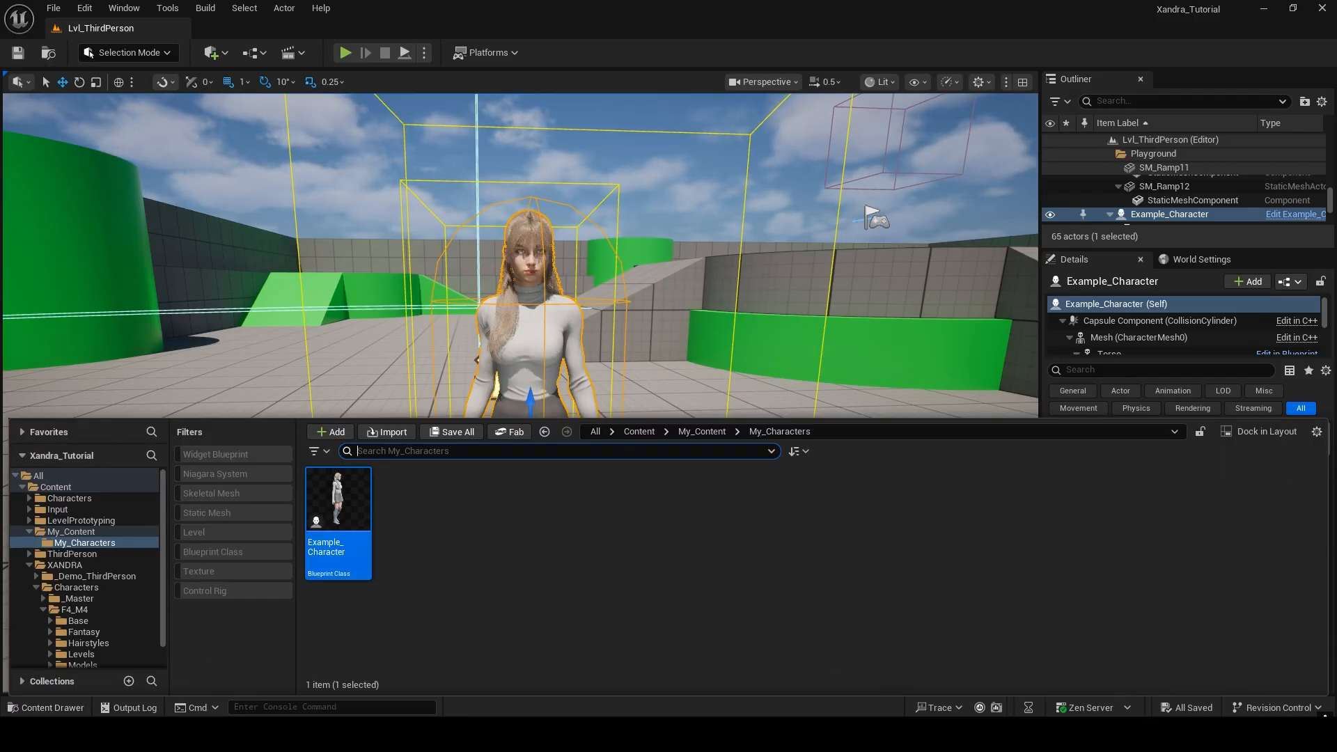
mouse_move(1026, 691)
left_click(1096, 675)
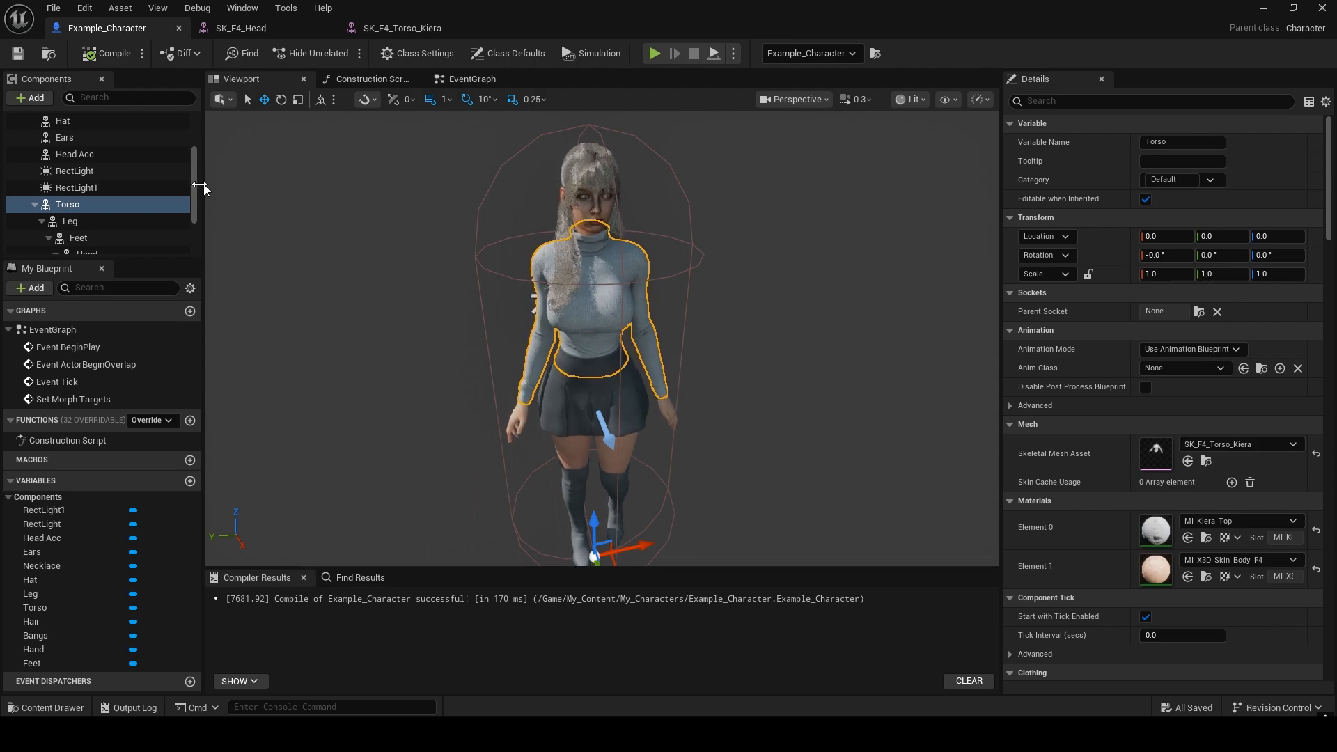
scroll(109, 198, "up", 3)
scroll(123, 181, "down", 5)
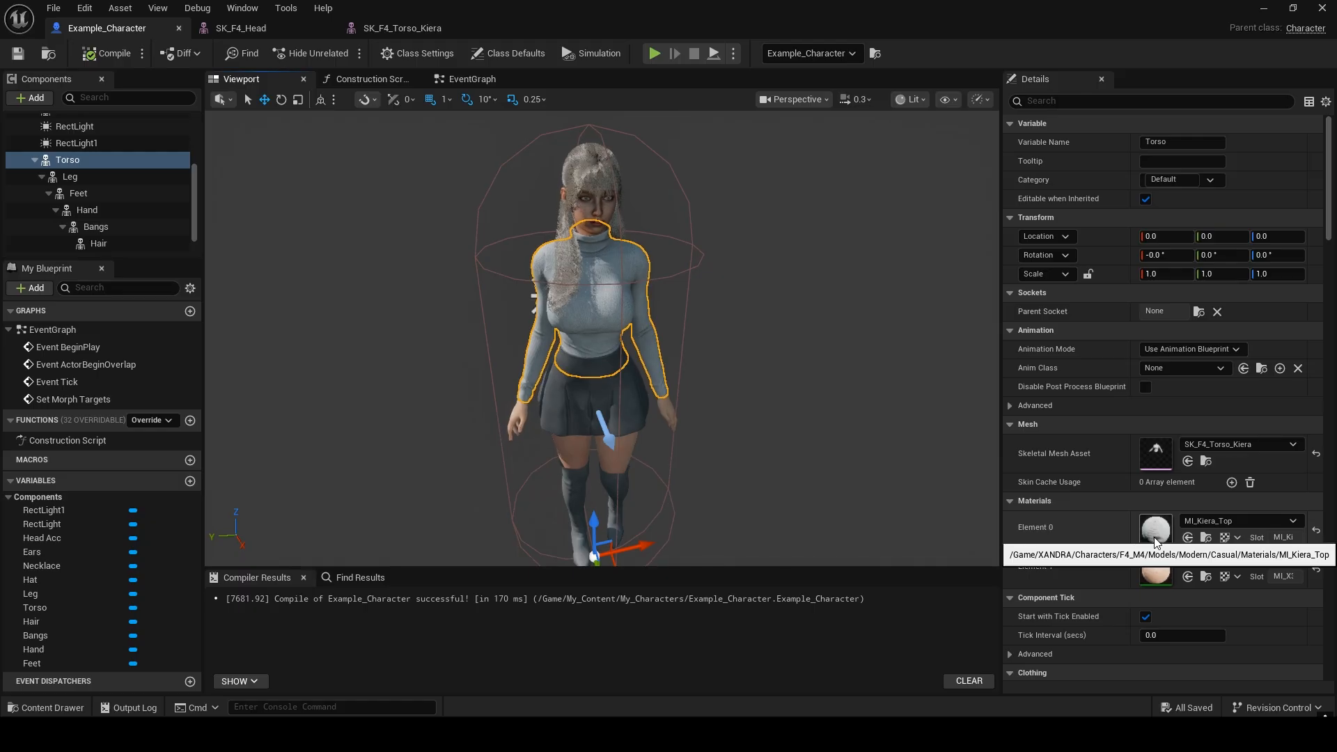
- Locate the Torso's MI_Kiera_Top material instance in the content folders and duplicate it as Kiera_Top_Custom
left_click(1206, 537)
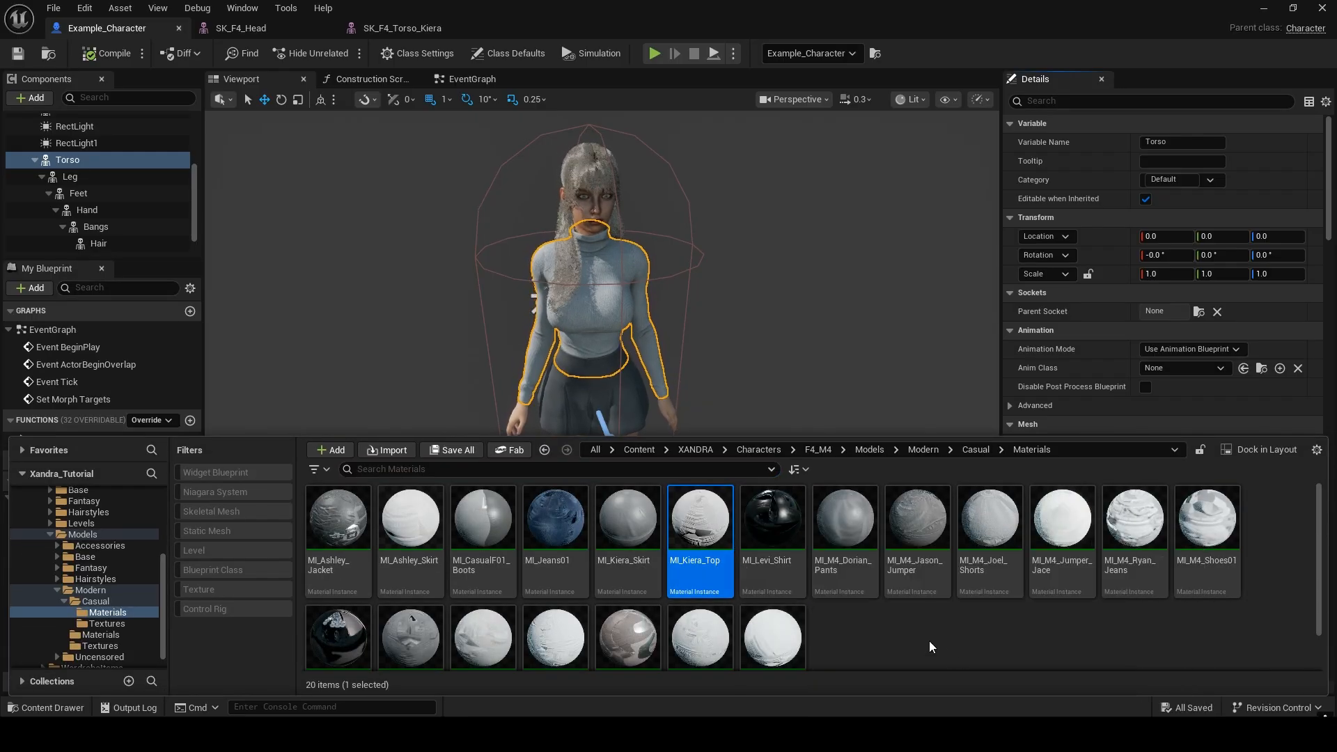
right_click(682, 583)
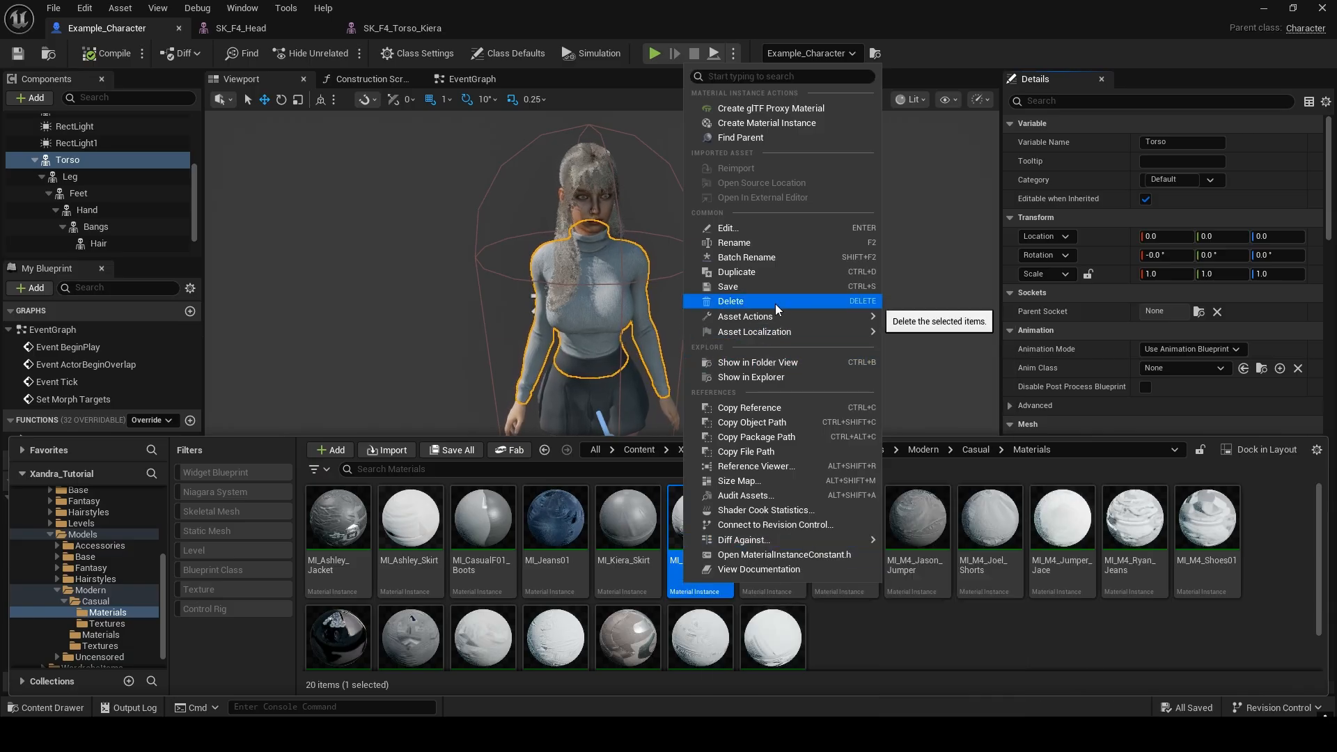
left_click(789, 272)
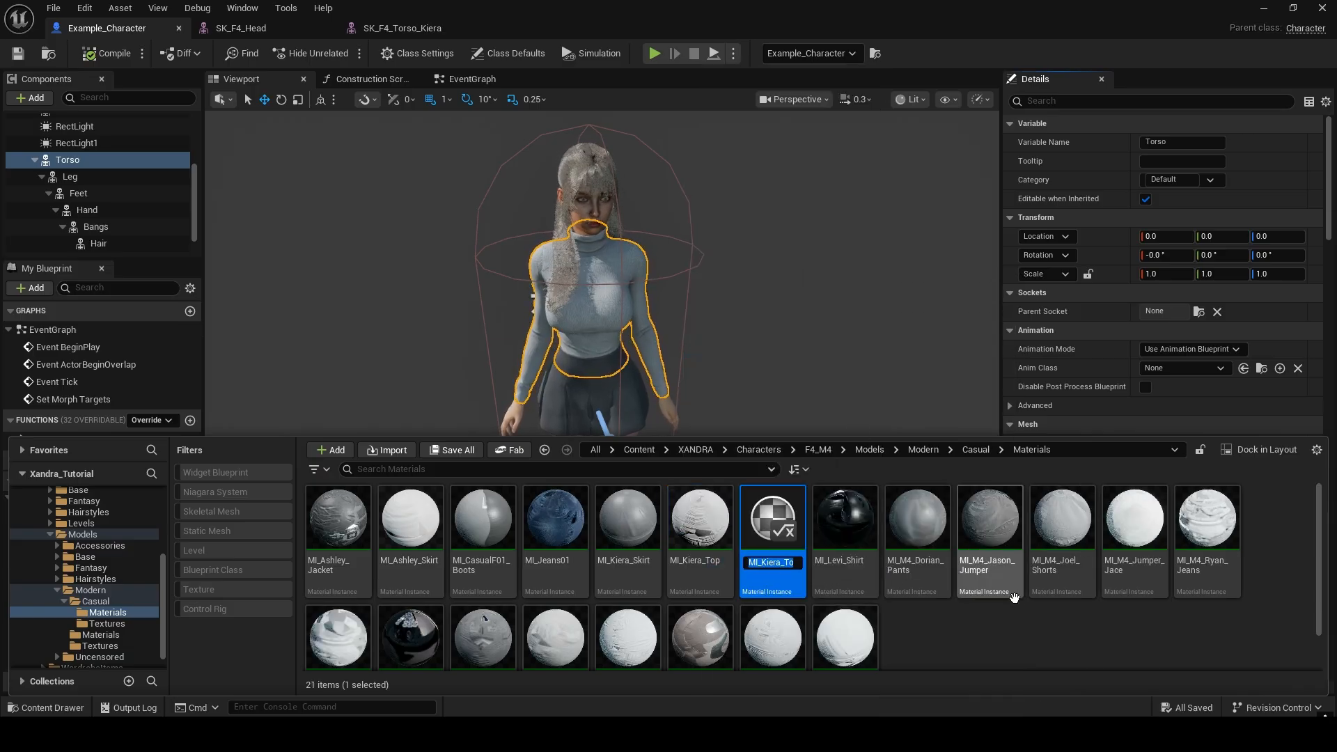
key("BackSpace")
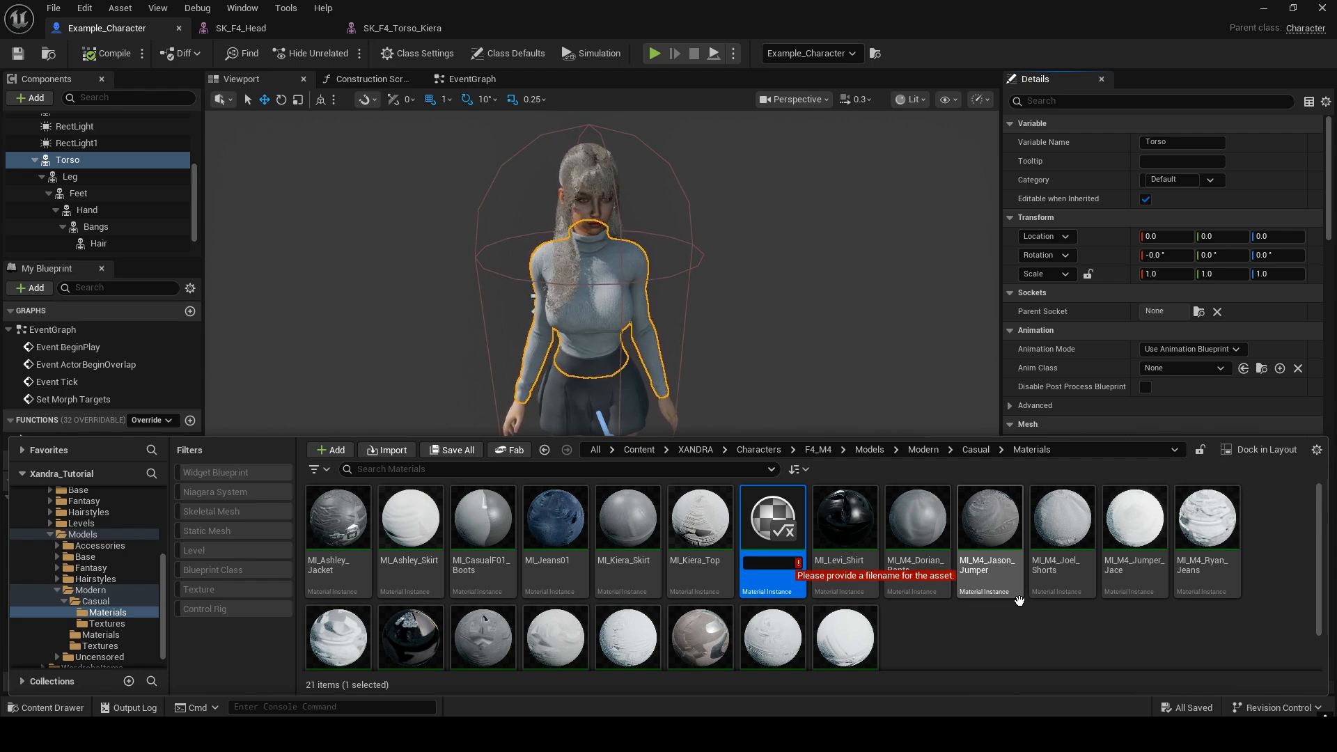
type("Kiera")
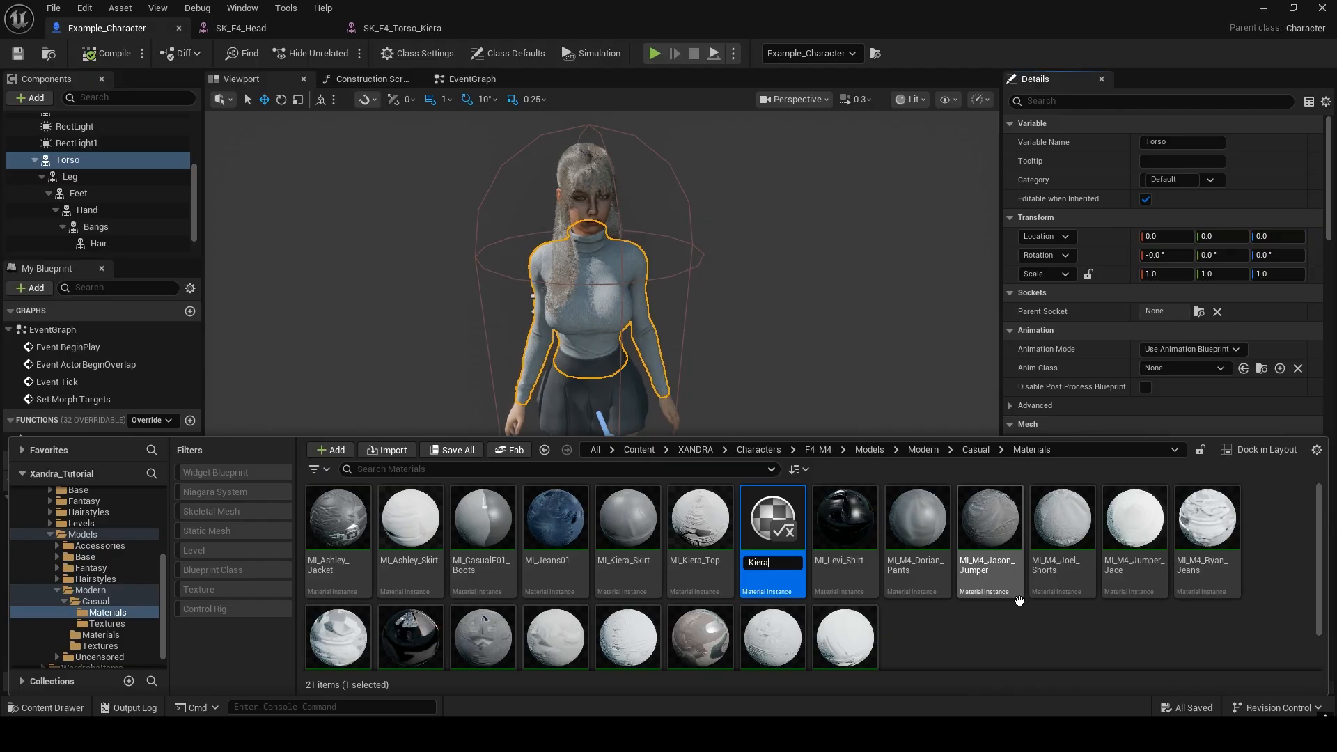
type("_Top")
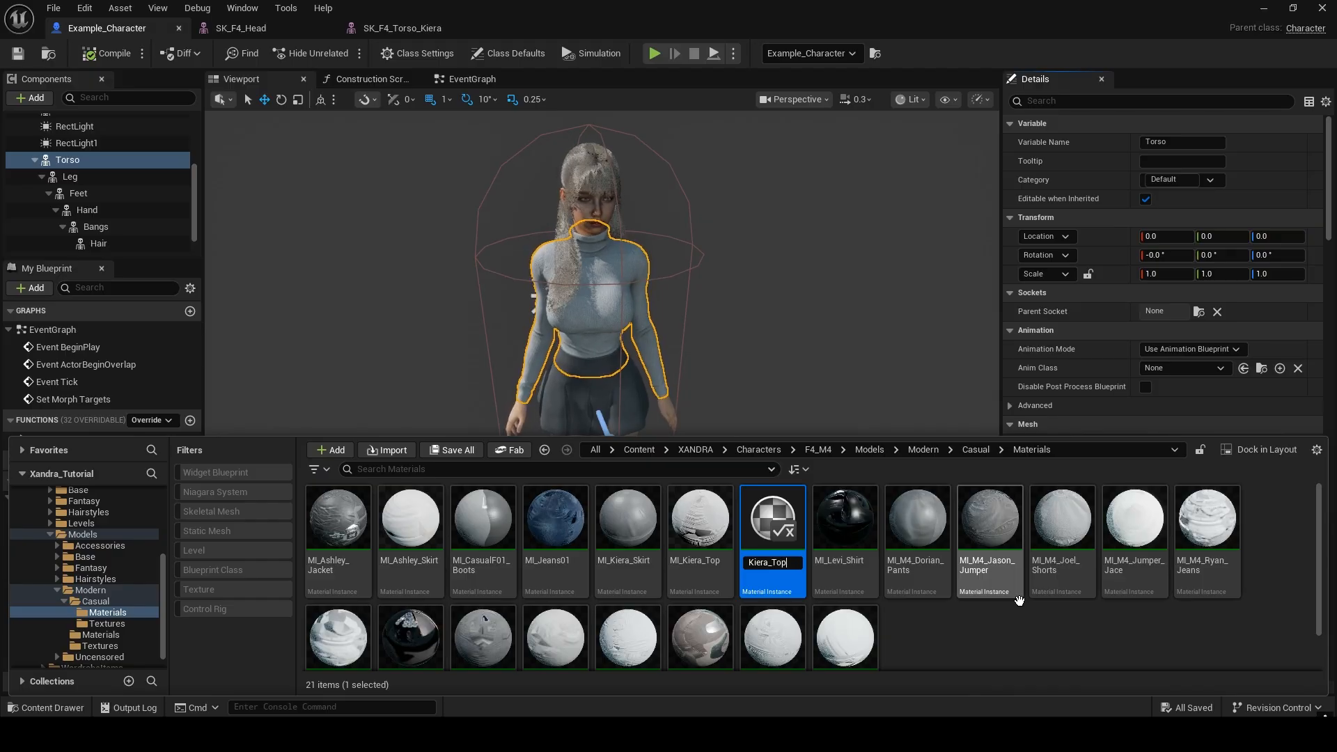
type("_Custom")
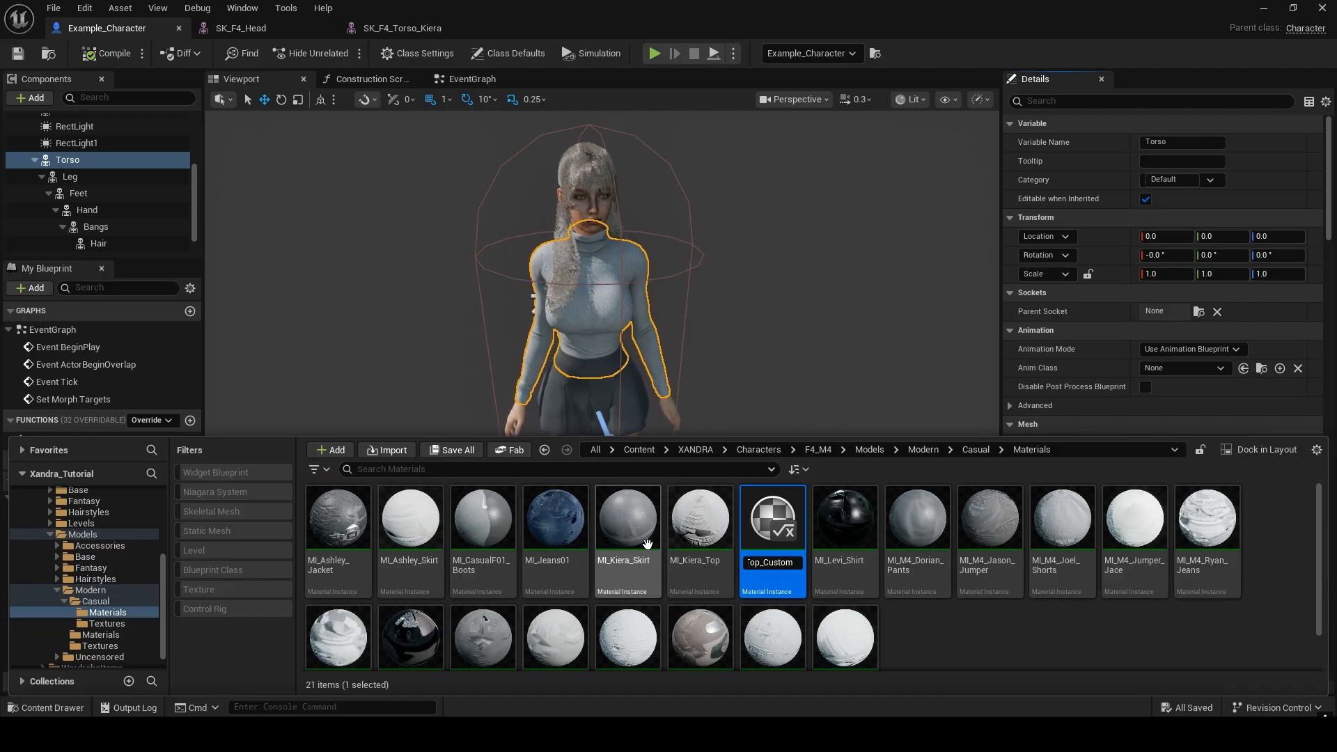
key("Return")
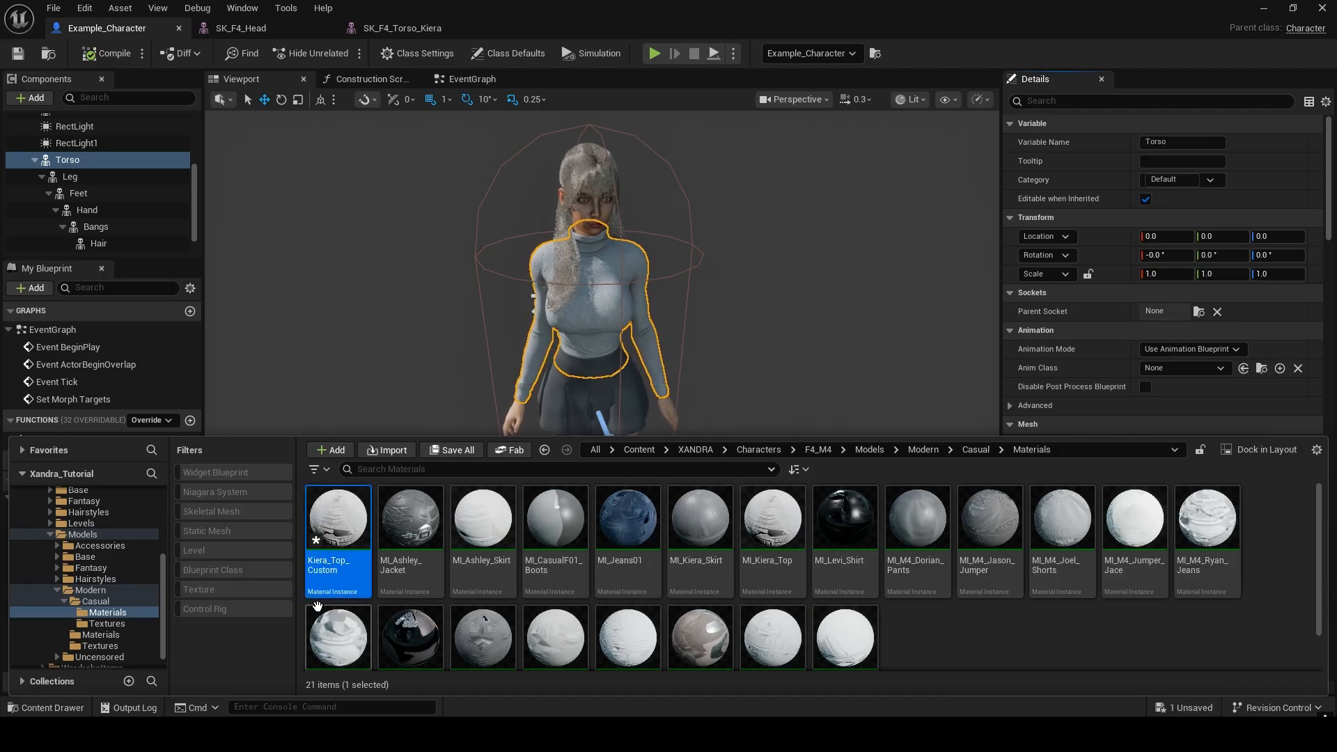
- Assign Kiera_Top_Custom to the Torso's Element 0 material slot and open that material instance for editing
left_click_drag(338, 530, 1161, 535)
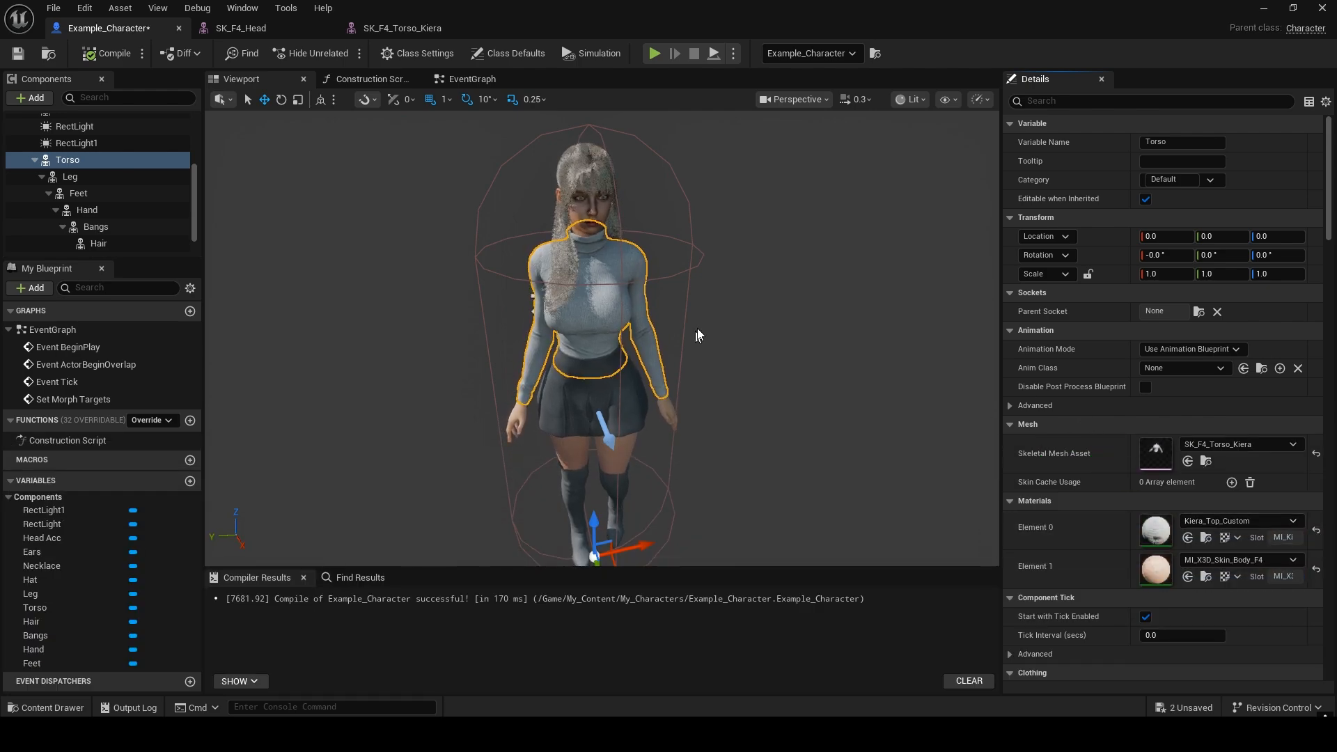
double_click(1156, 529)
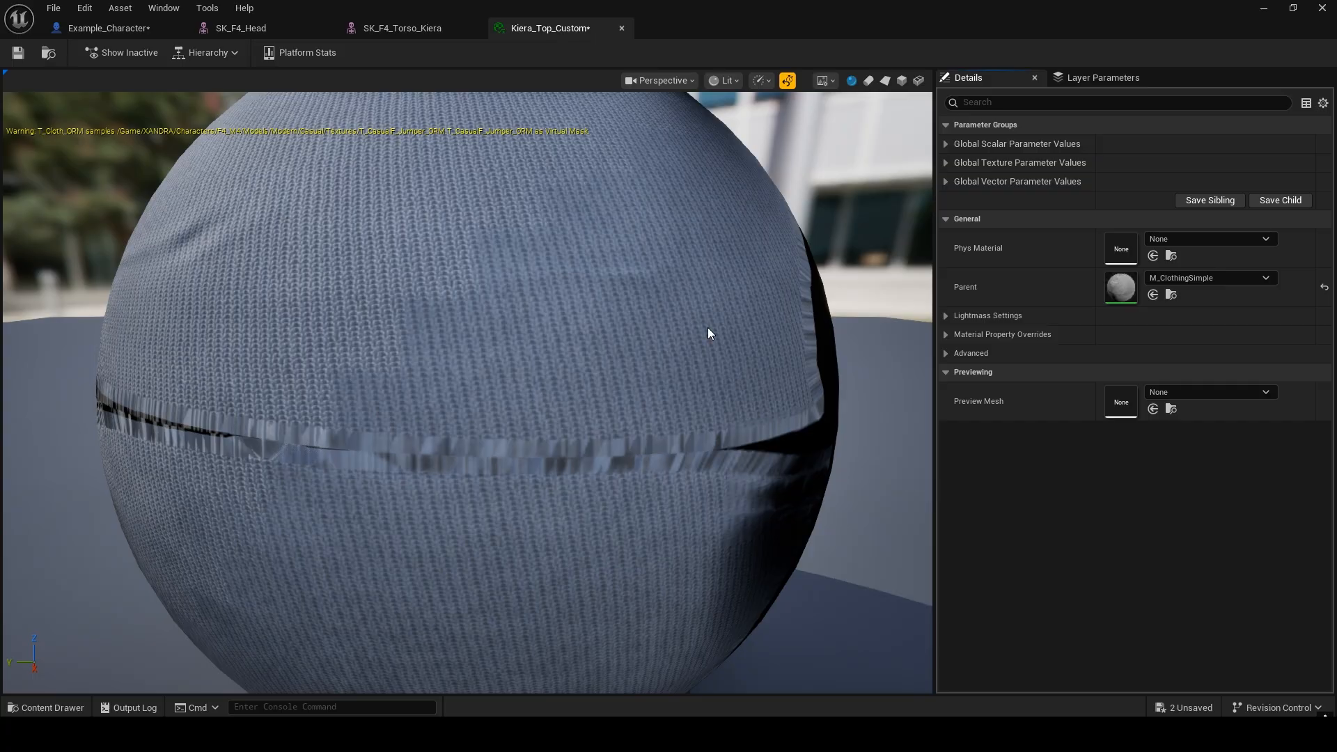
- Expand the material instance's global scalar, texture and vector parameter groups
scroll(440, 307, "up", 5)
scroll(438, 309, "down", 7)
left_click_drag(438, 315, 487, 348)
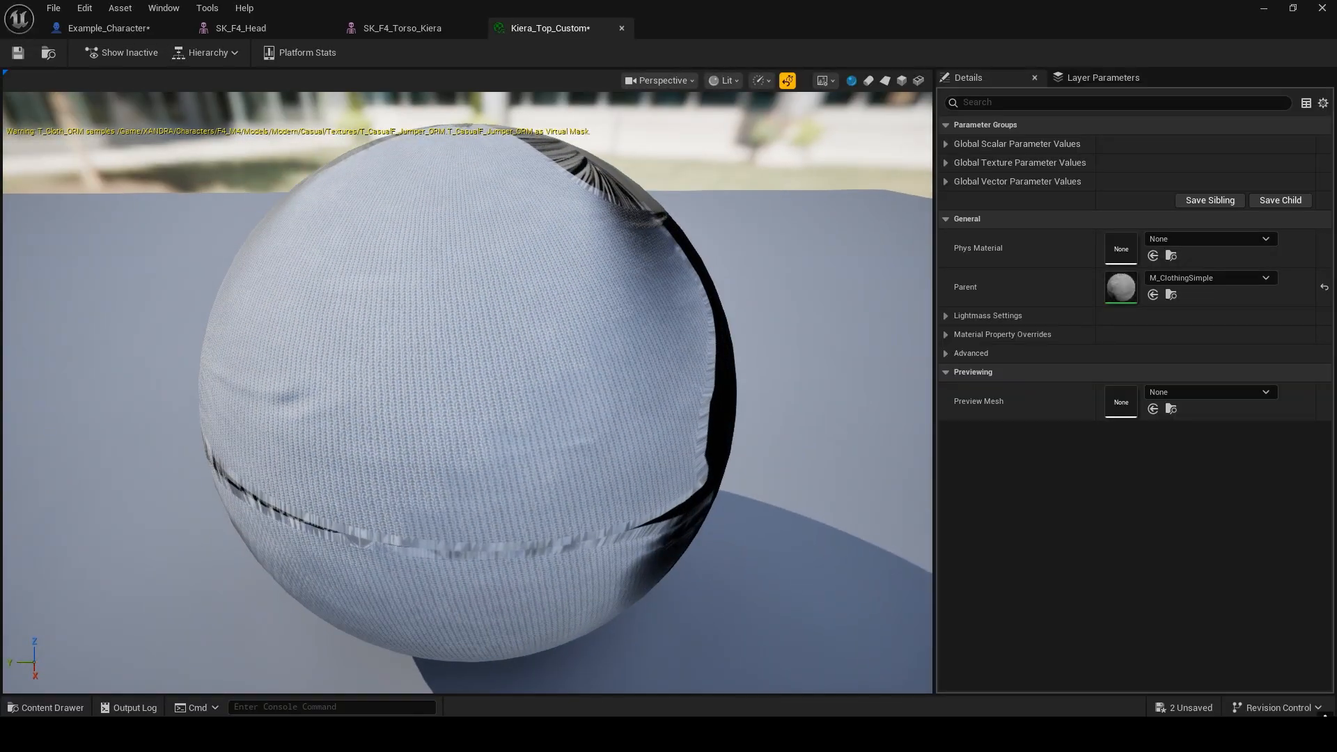
scroll(436, 355, "up", 2)
scroll(436, 355, "down", 3)
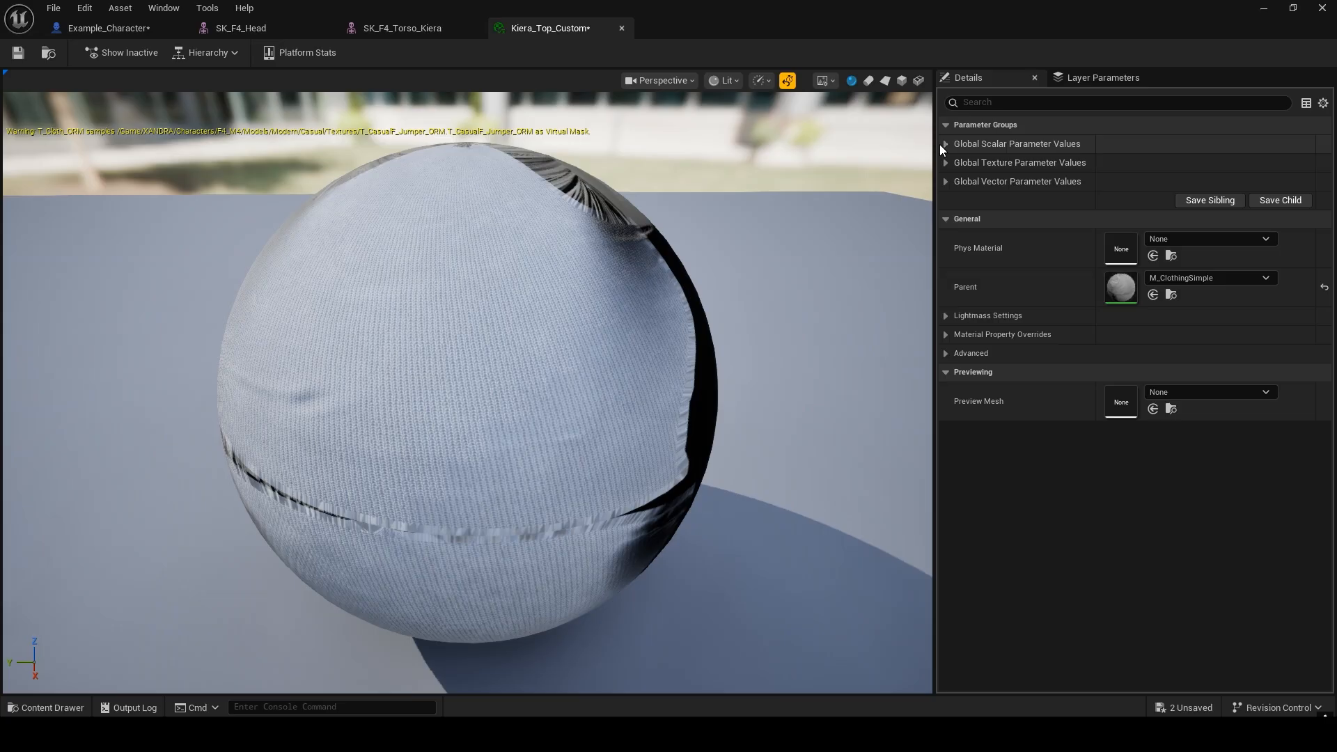
left_click(945, 144)
left_click(945, 180)
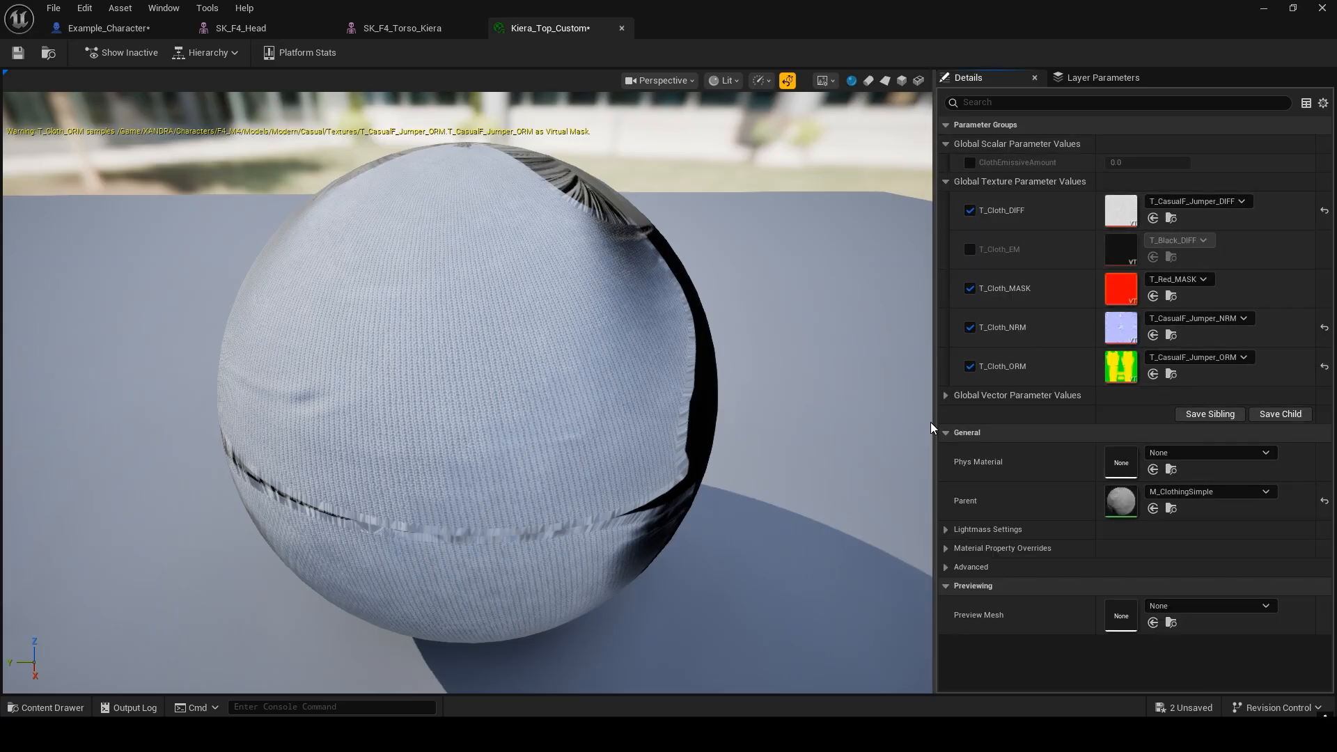
left_click(945, 395)
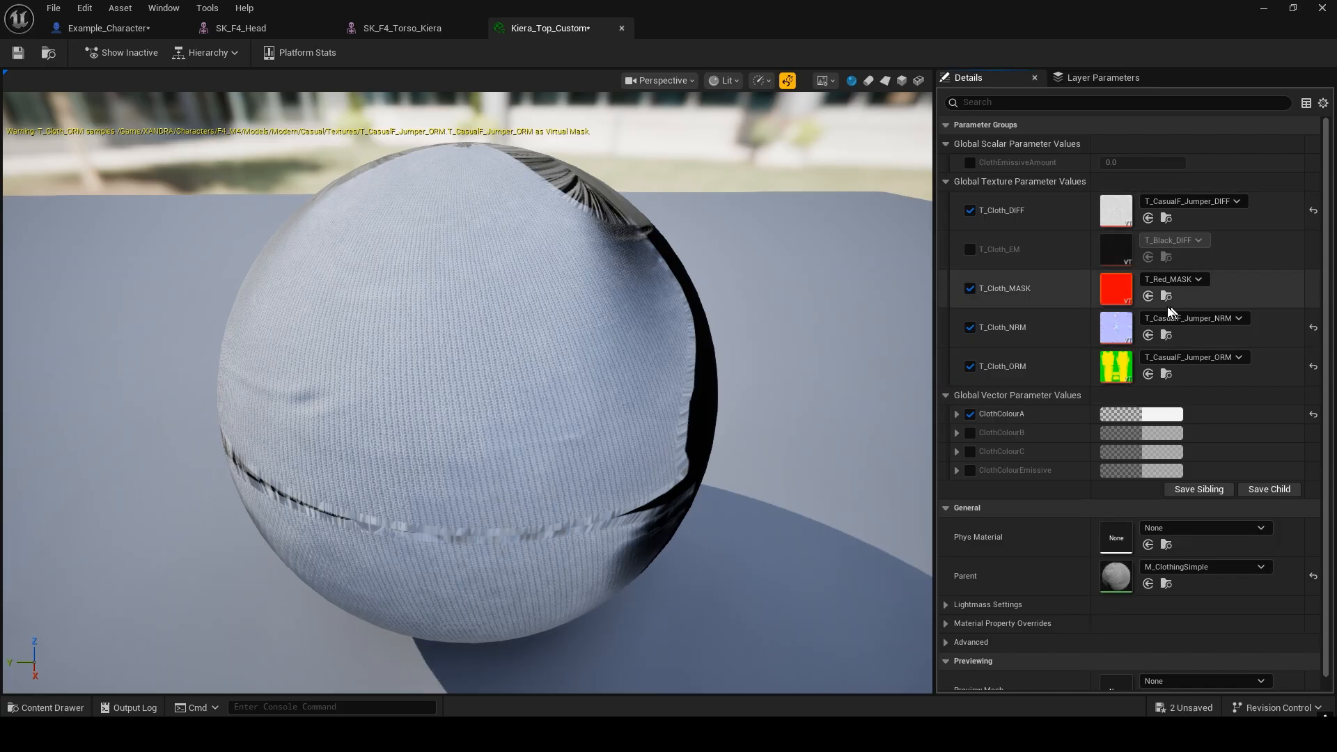
- Search for "kiera" and set the material's preview mesh to SK_F4_Torso_Kiera
scroll(1011, 369, "down", 1)
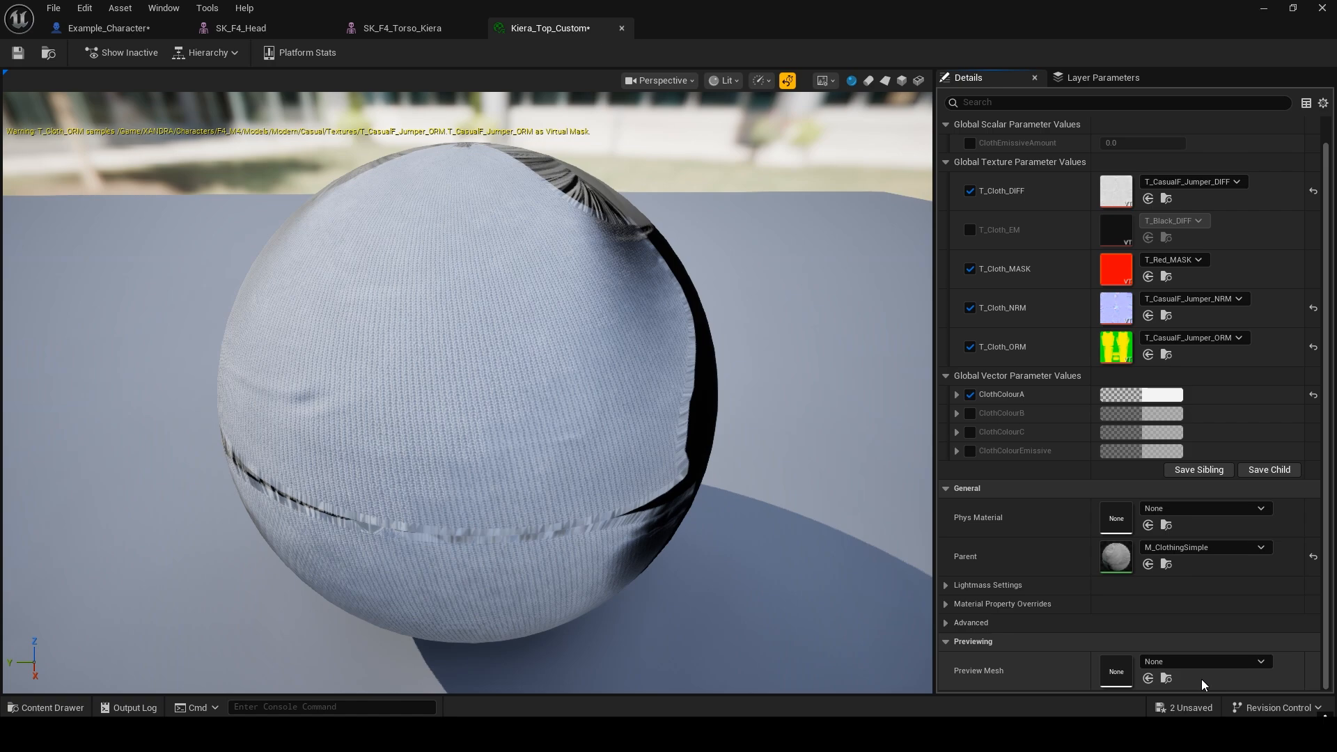
left_click(1188, 666)
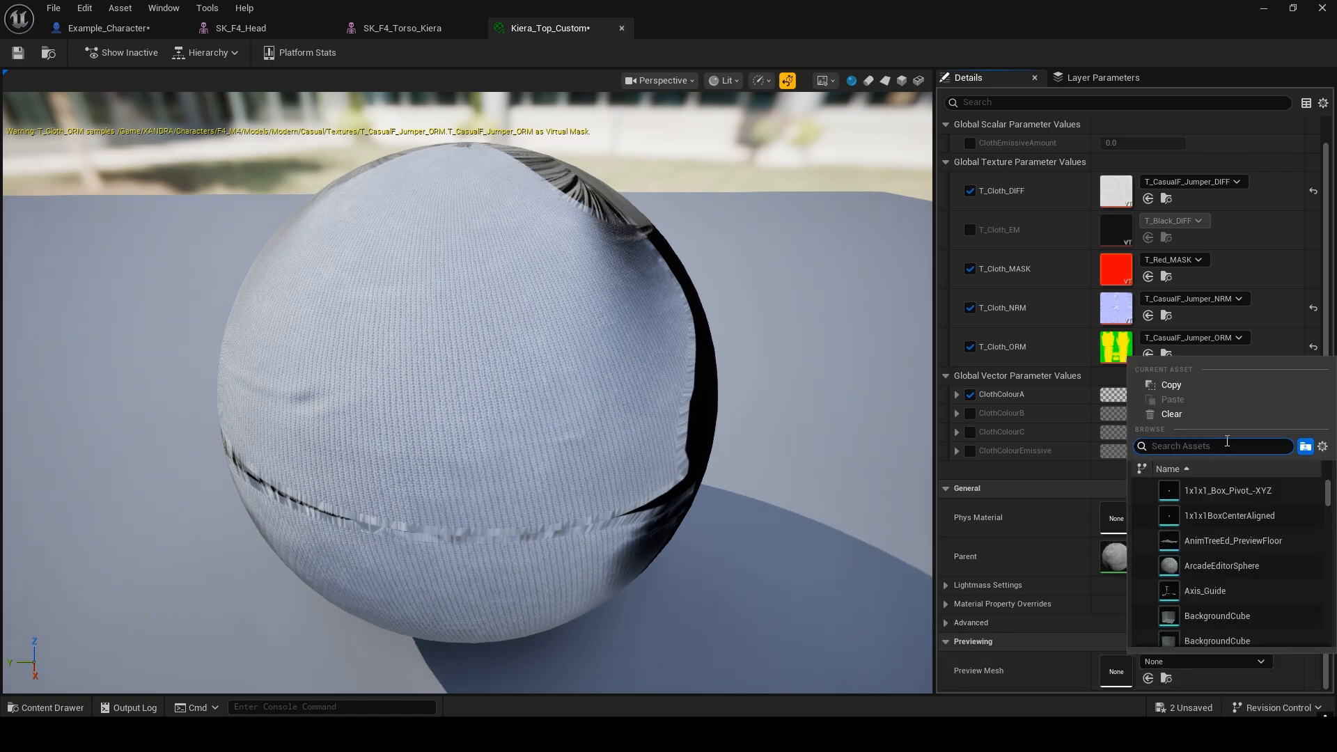
type("k")
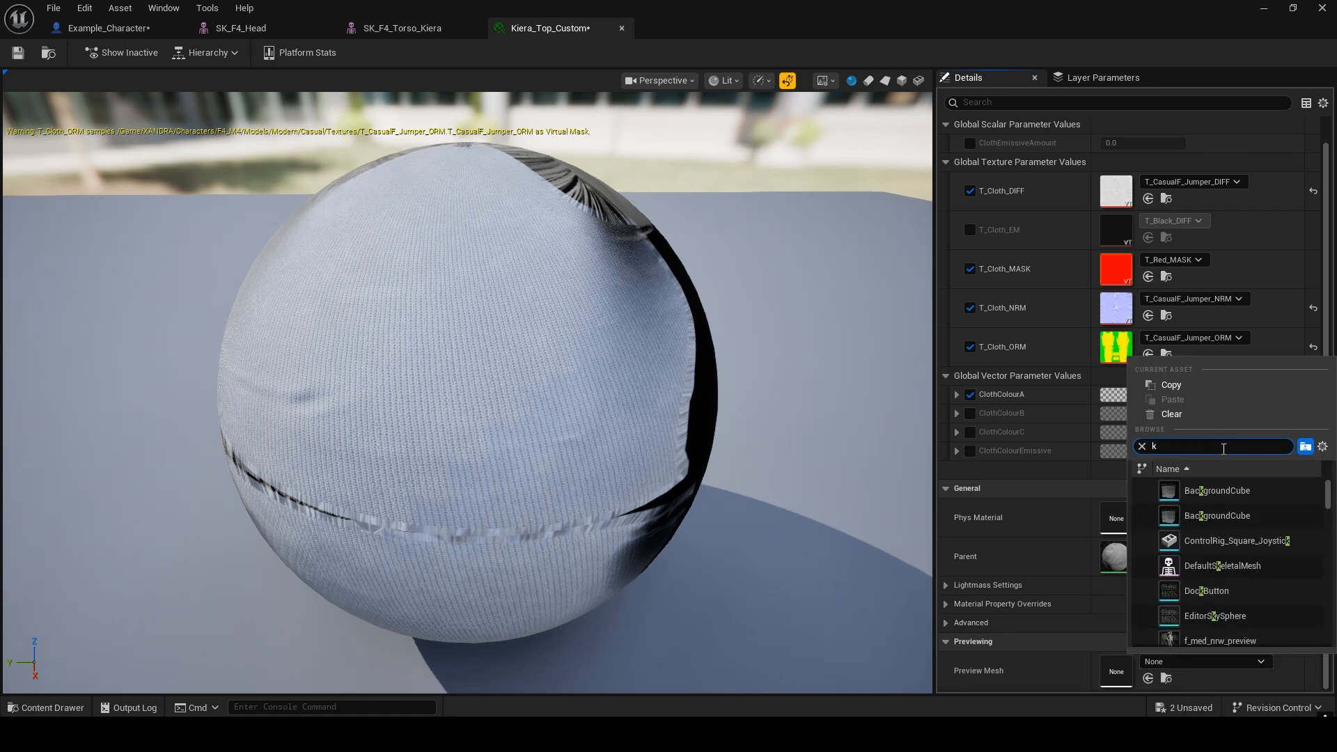
type("ier")
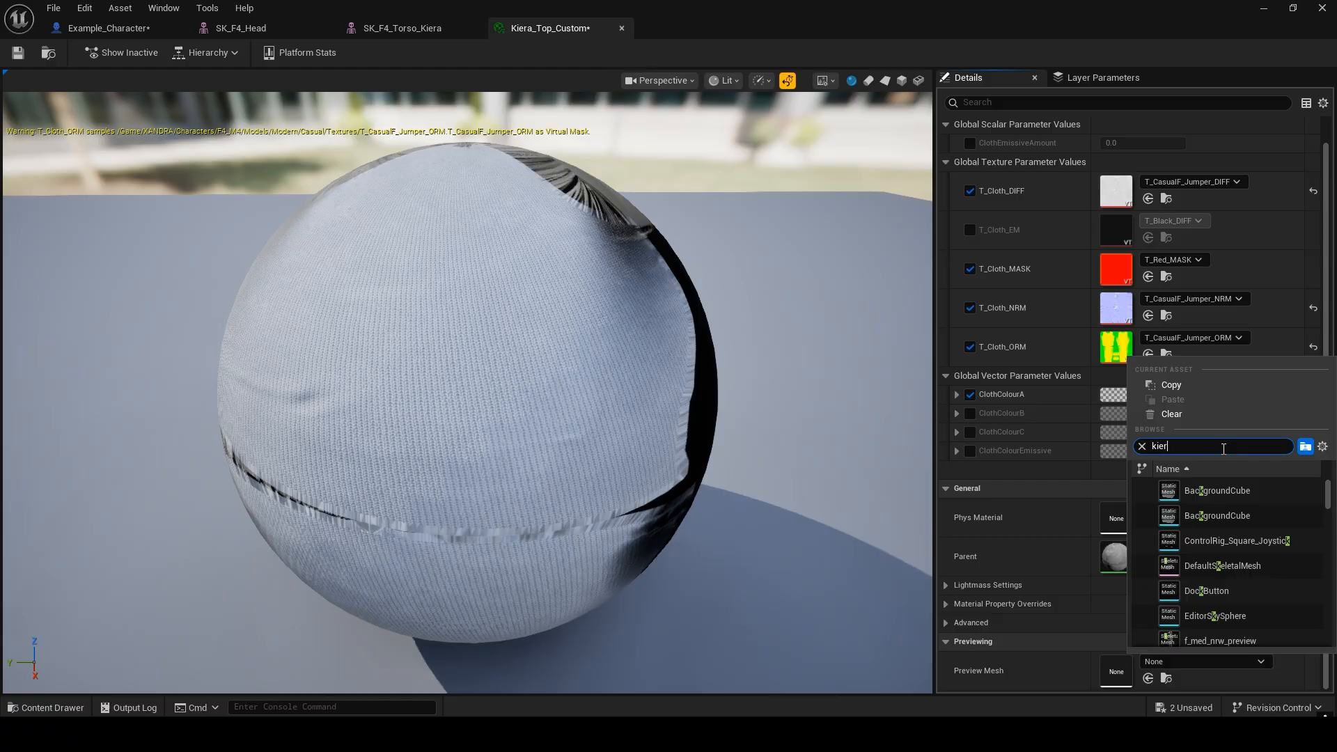
type("a")
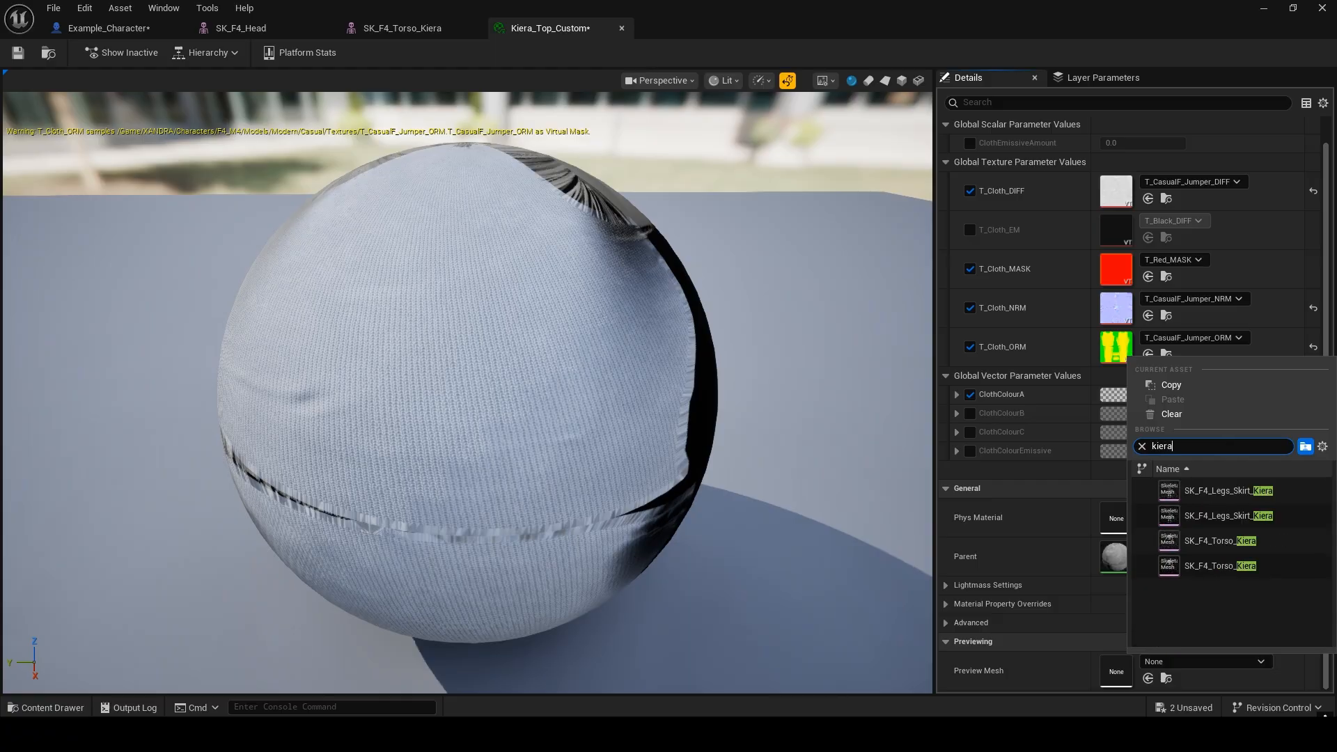
left_click(1220, 541)
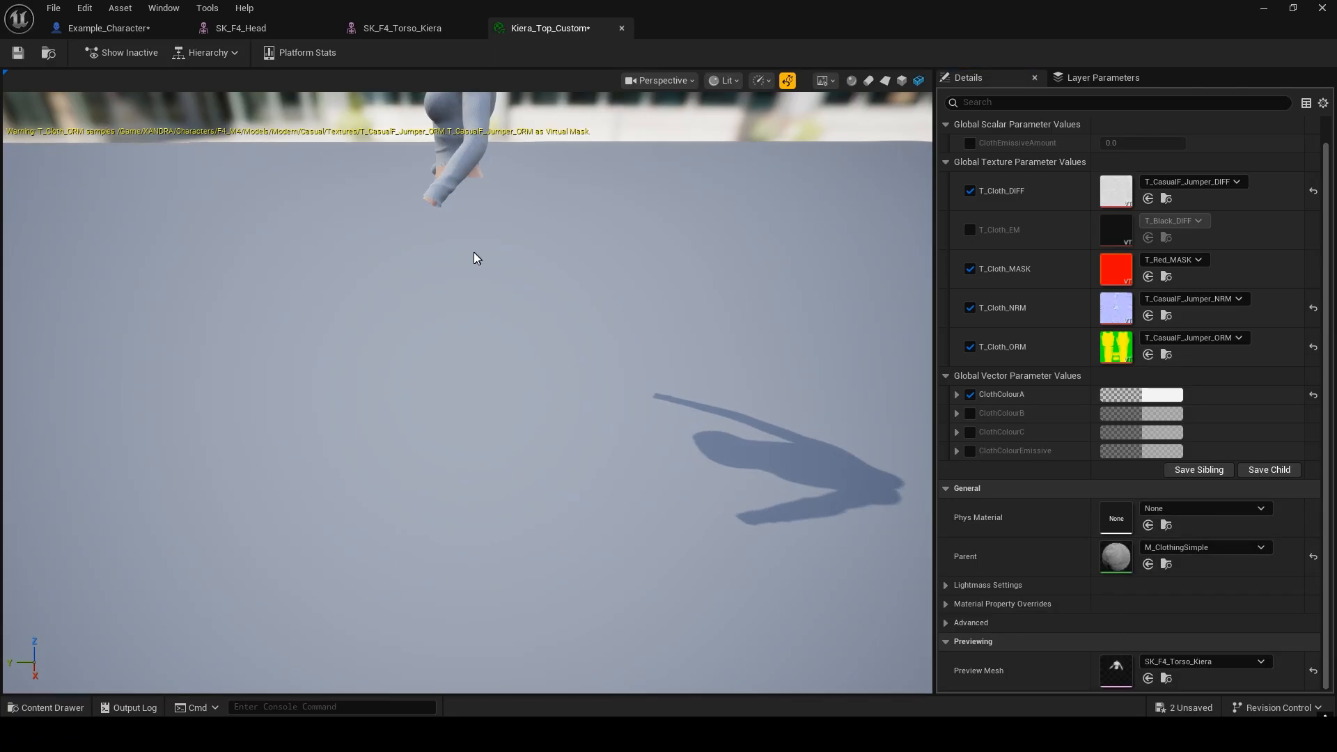
- Enable the ClothColourB, ClothColourC and ClothColourEmissive parameter overrides
scroll(457, 259, "up", 5)
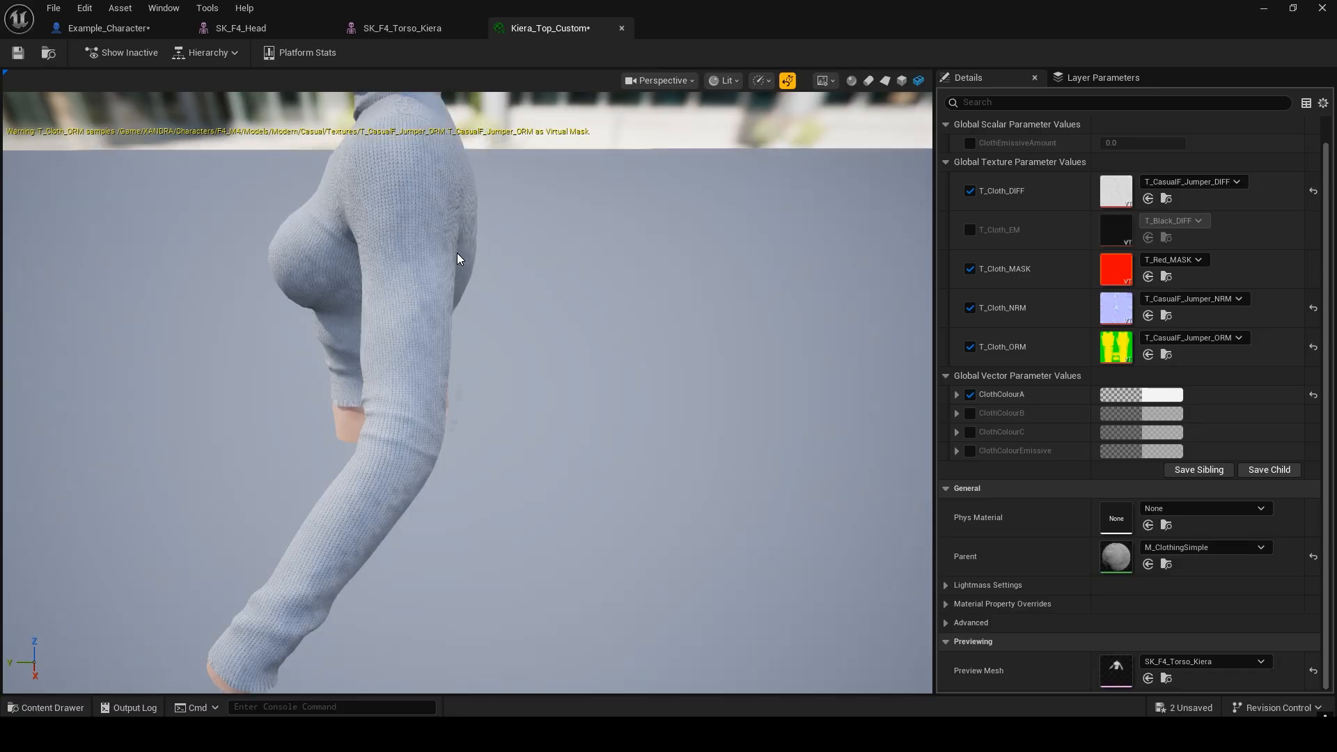
scroll(459, 259, "up", 2)
scroll(459, 259, "down", 1)
left_click_drag(459, 259, 550, 261)
left_click_drag(414, 279, 511, 272)
middle_click_drag(634, 300, 707, 270)
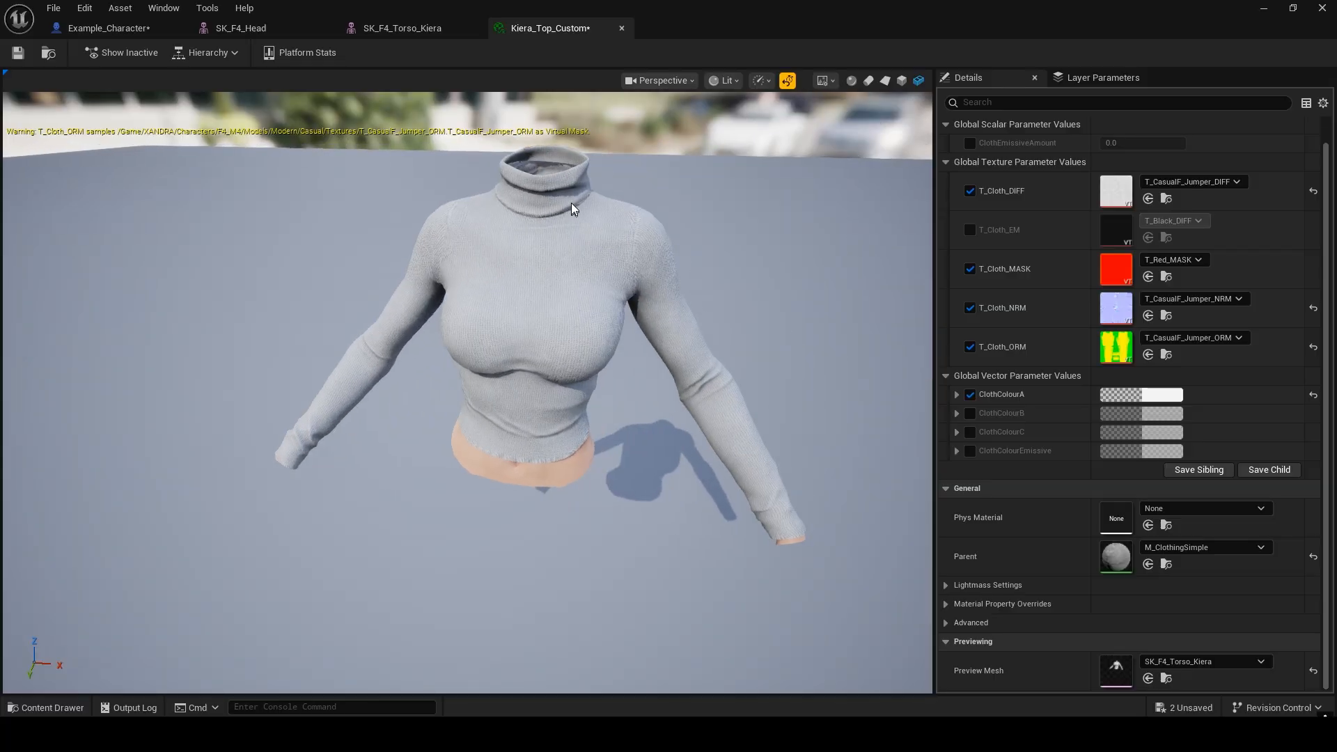
left_click(969, 413)
left_click(972, 431)
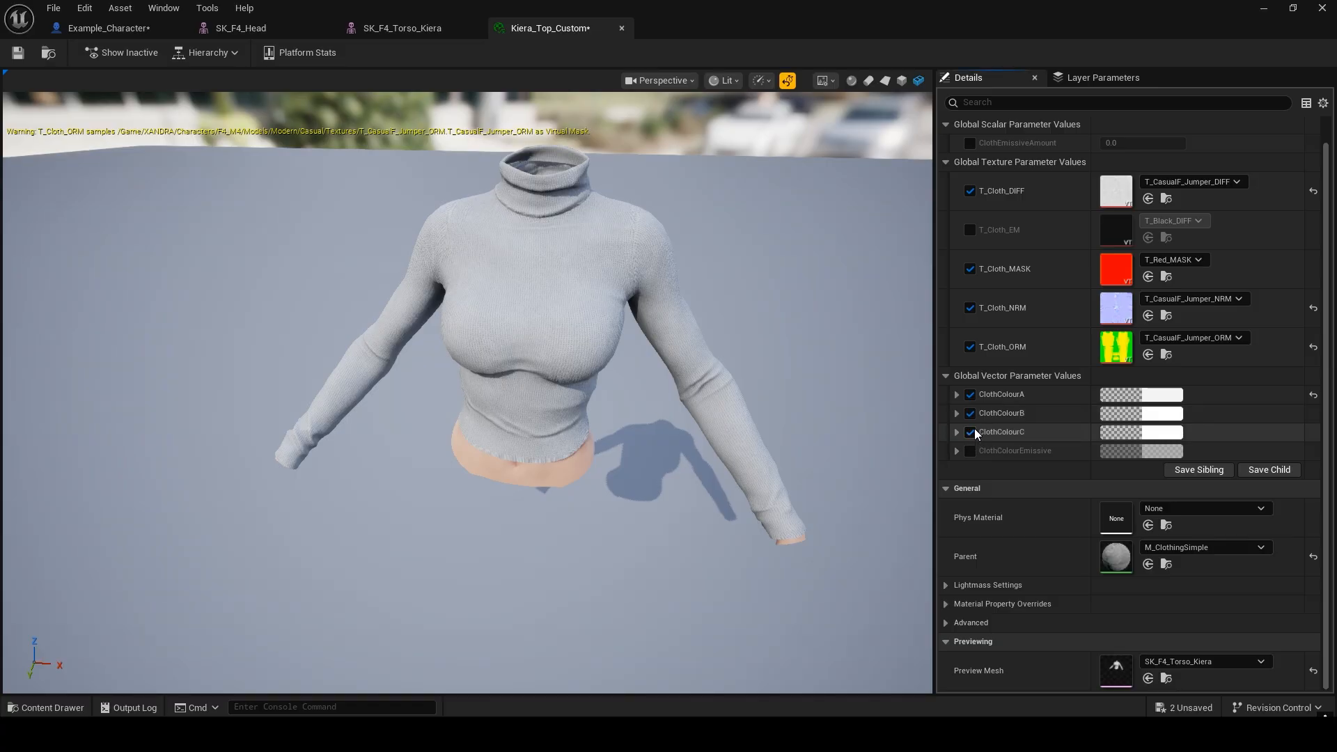
left_click(970, 451)
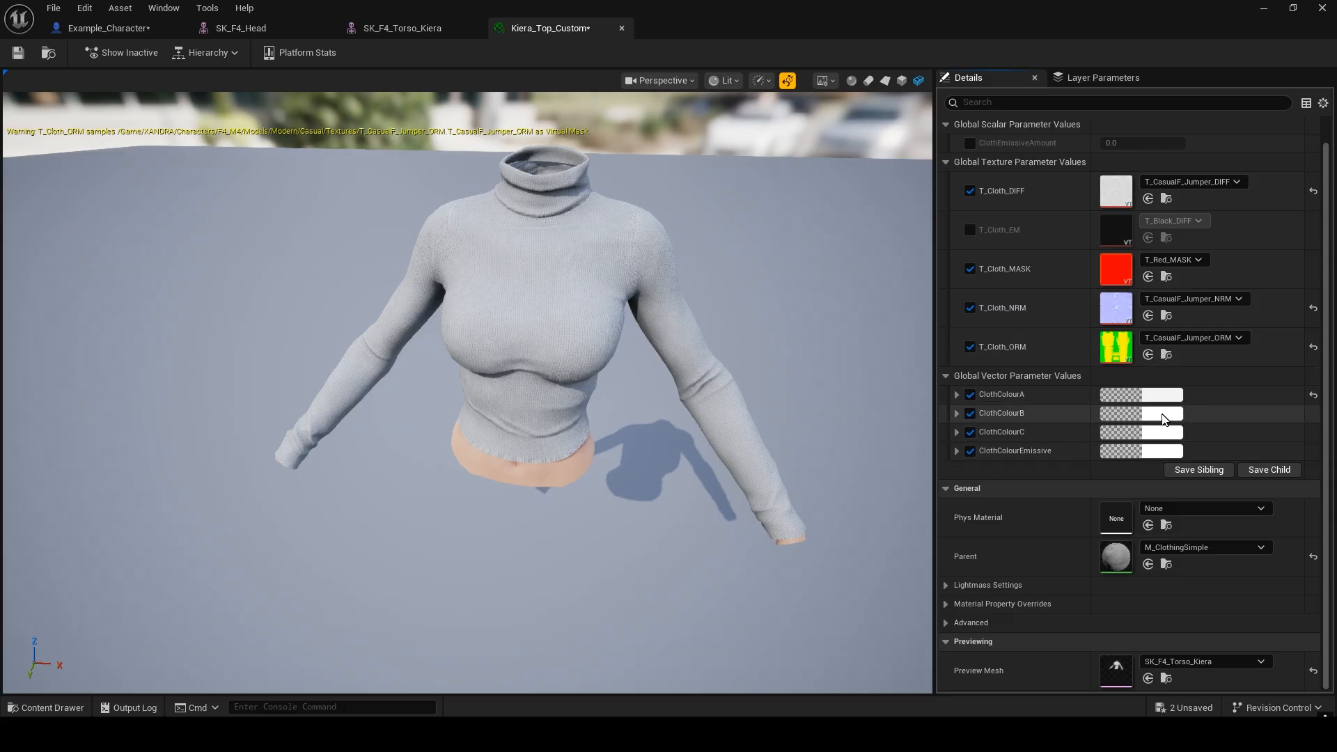
- Set ClothColourA to a light cyan, hex sRGB 90F1F5FF, using the color wheel
left_click(1156, 399)
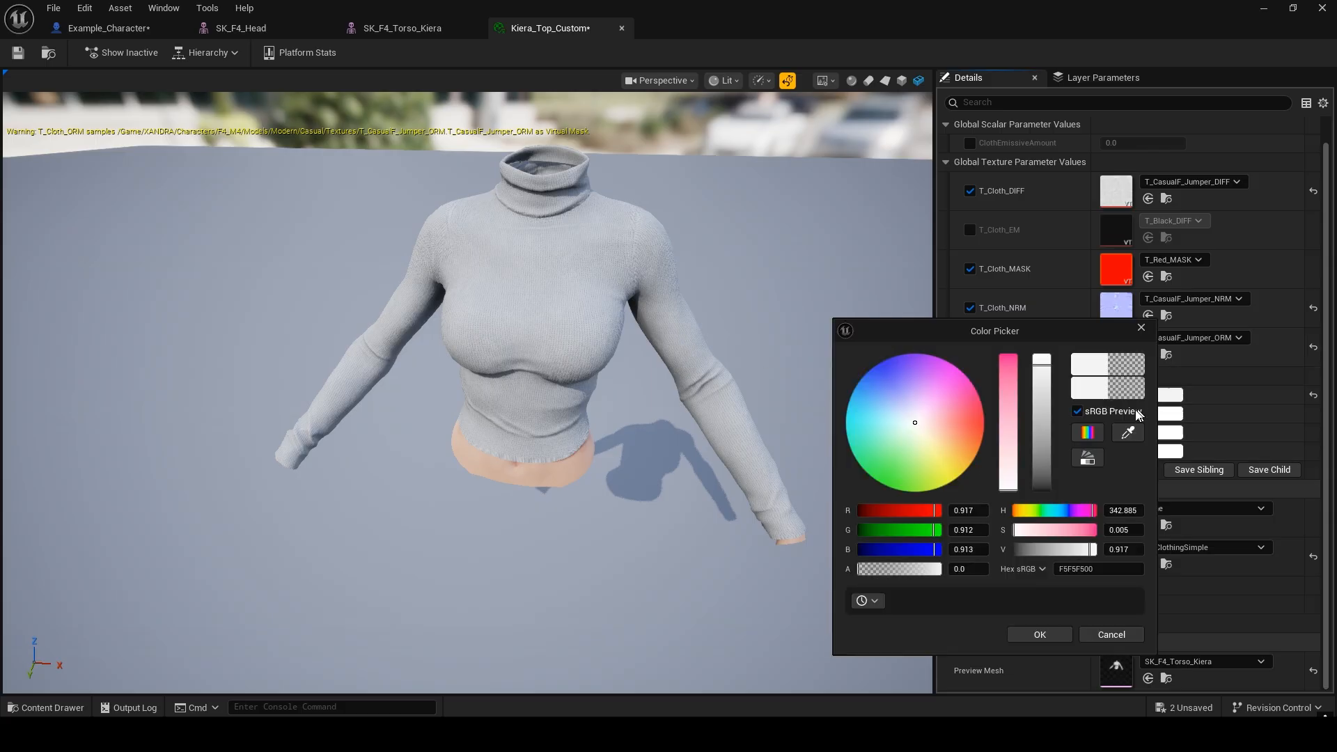
mouse_move(892, 416)
left_mouse_down()
mouse_move(942, 415)
mouse_move(915, 423)
mouse_move(918, 449)
left_mouse_up()
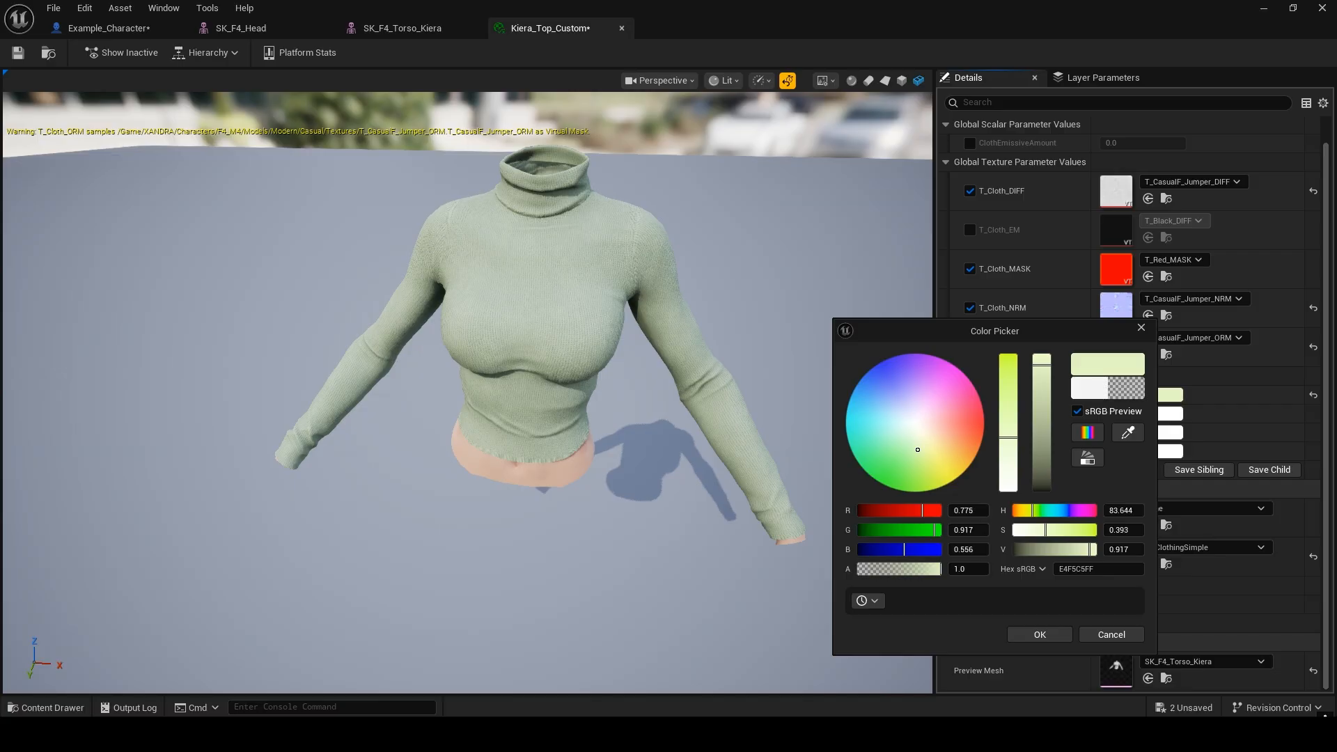
mouse_move(918, 450)
left_mouse_down()
mouse_move(942, 442)
mouse_move(900, 454)
mouse_move(904, 440)
mouse_move(874, 419)
left_mouse_up()
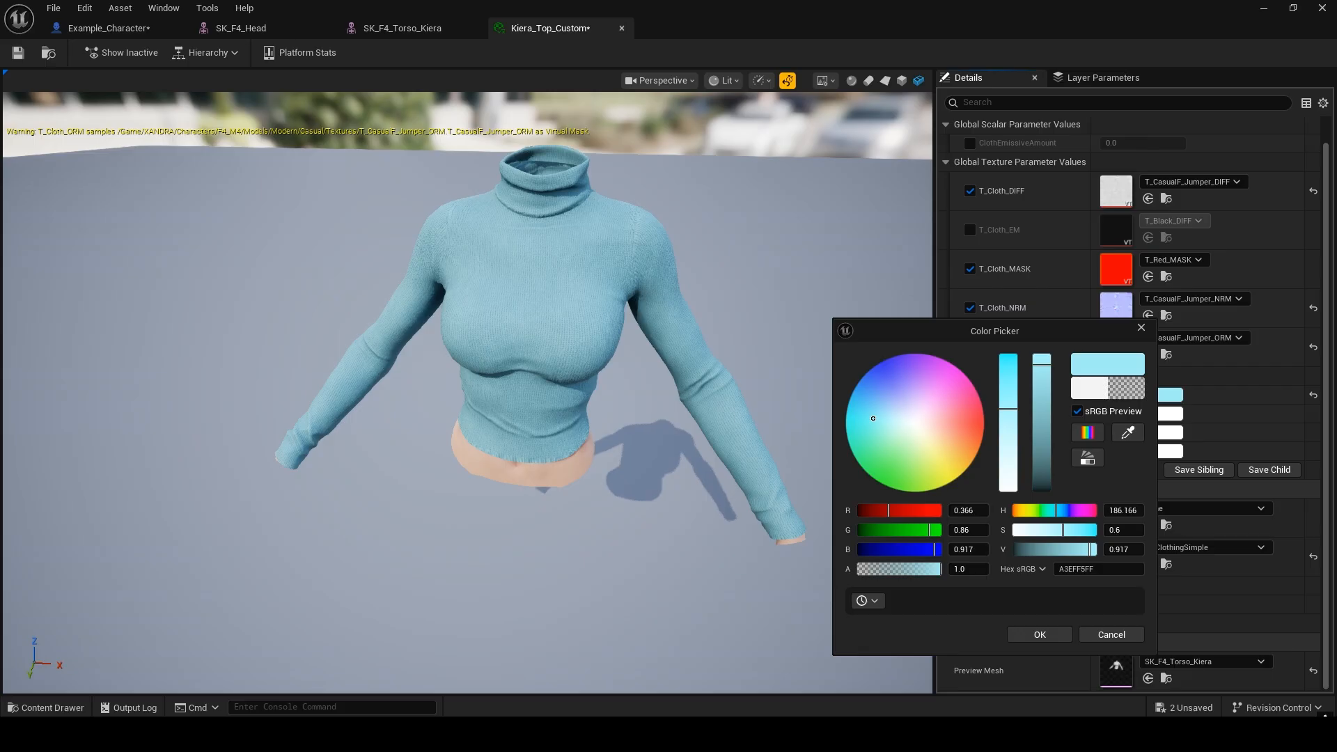
left_click_drag(873, 418, 866, 420)
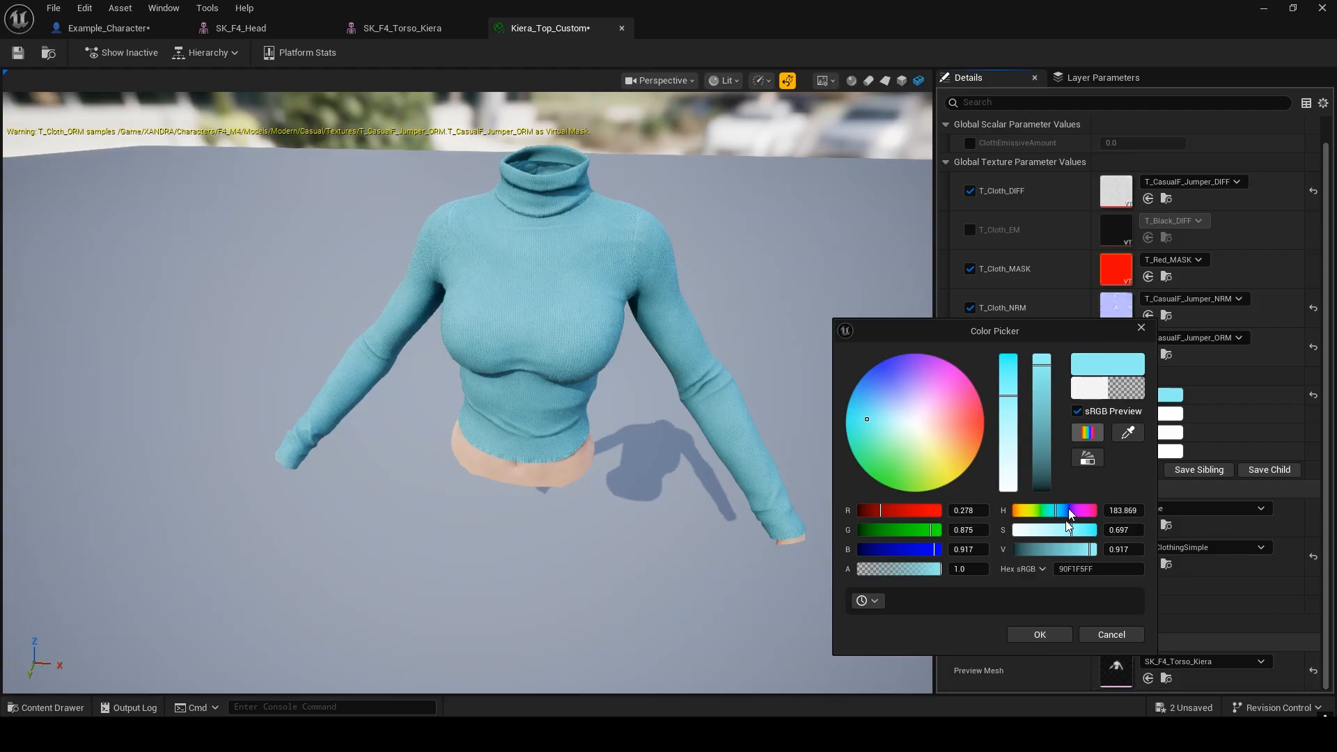
left_click(1044, 631)
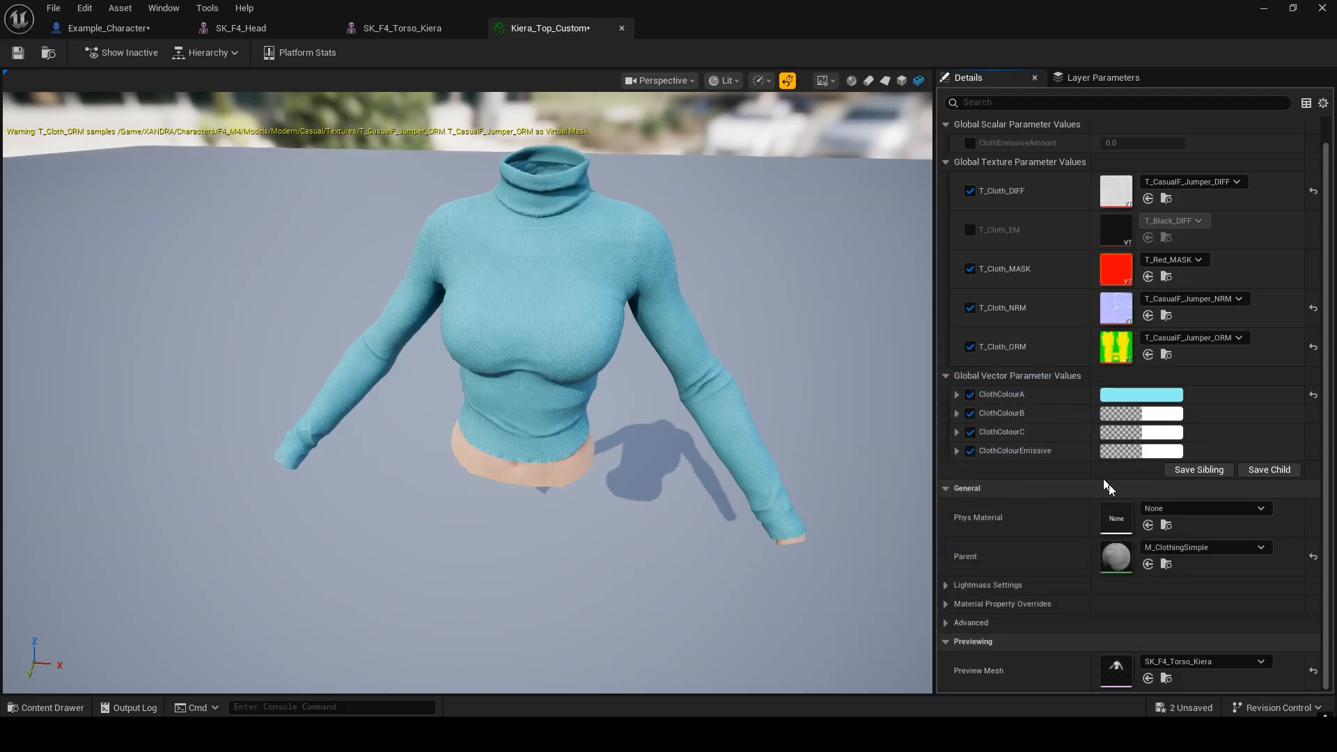
- Create a new color theme from ClothColourA's color picker and try to name it "Example Color Palte"
left_click(1154, 397)
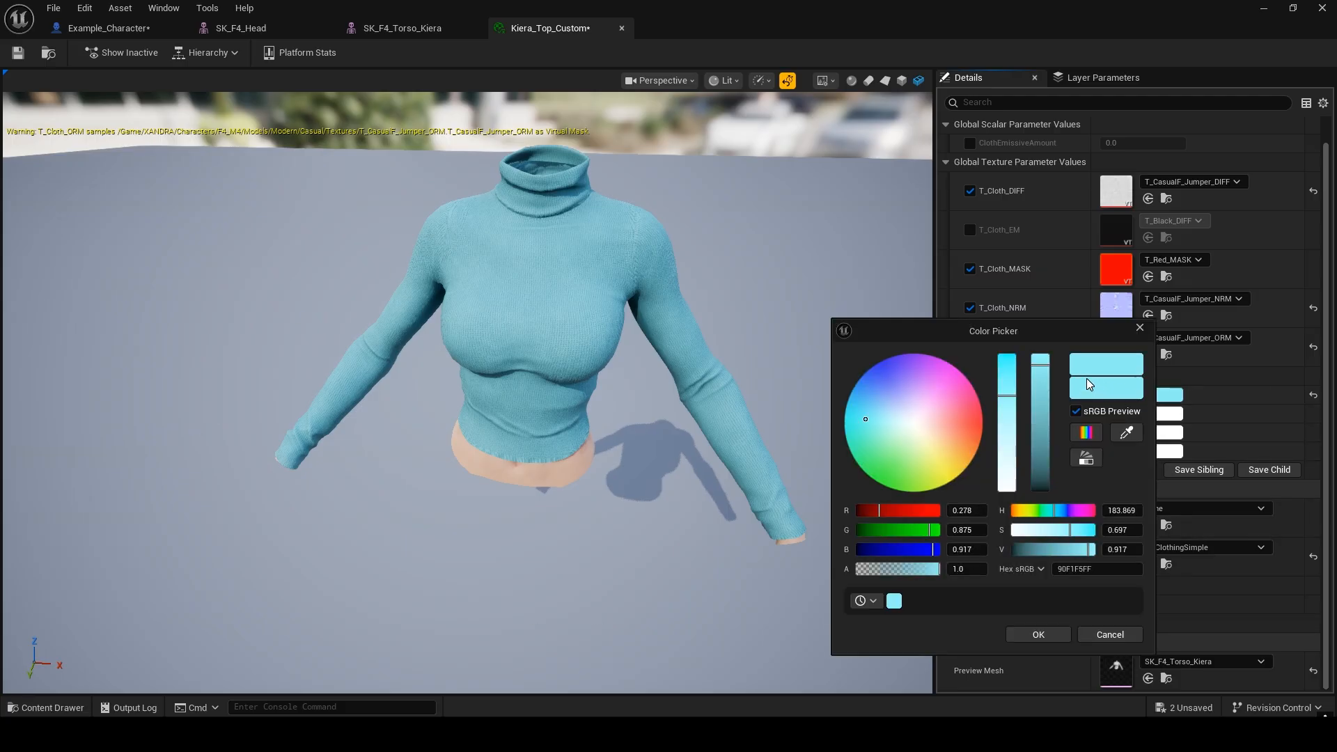
left_click(868, 604)
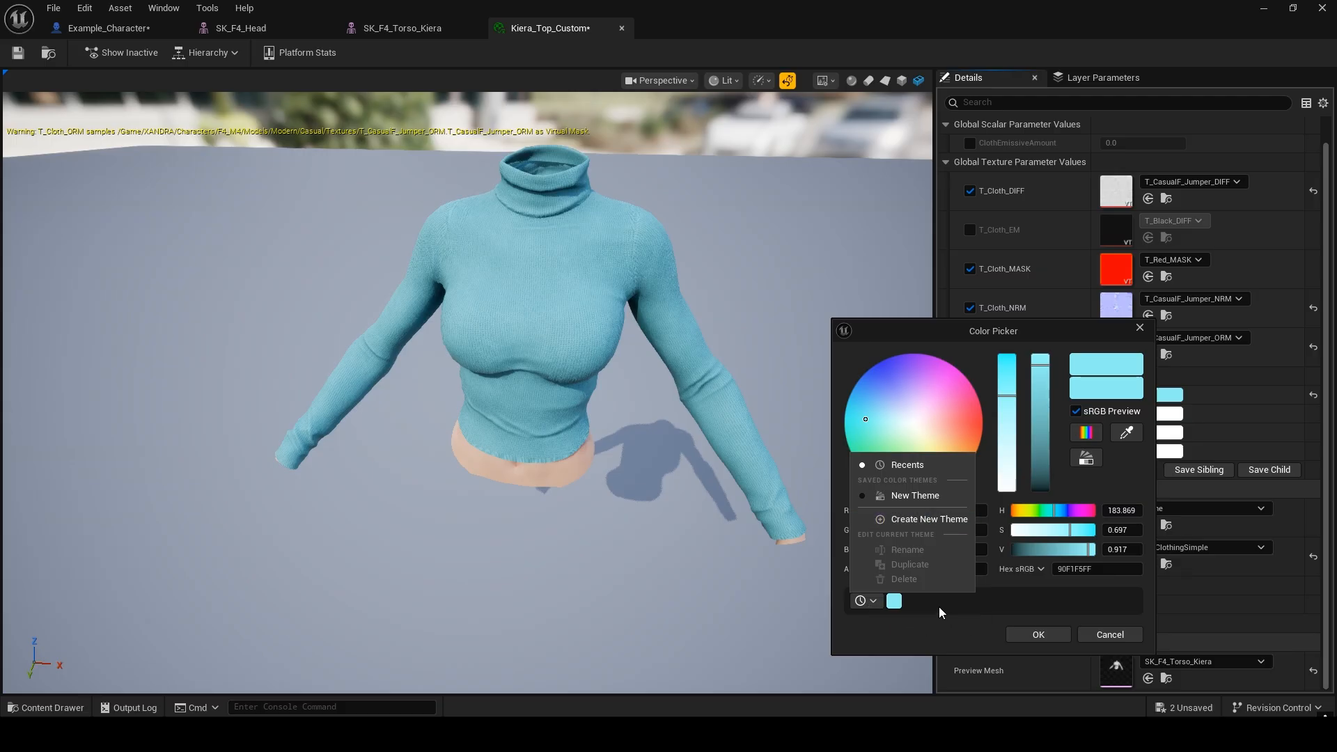
left_click(947, 525)
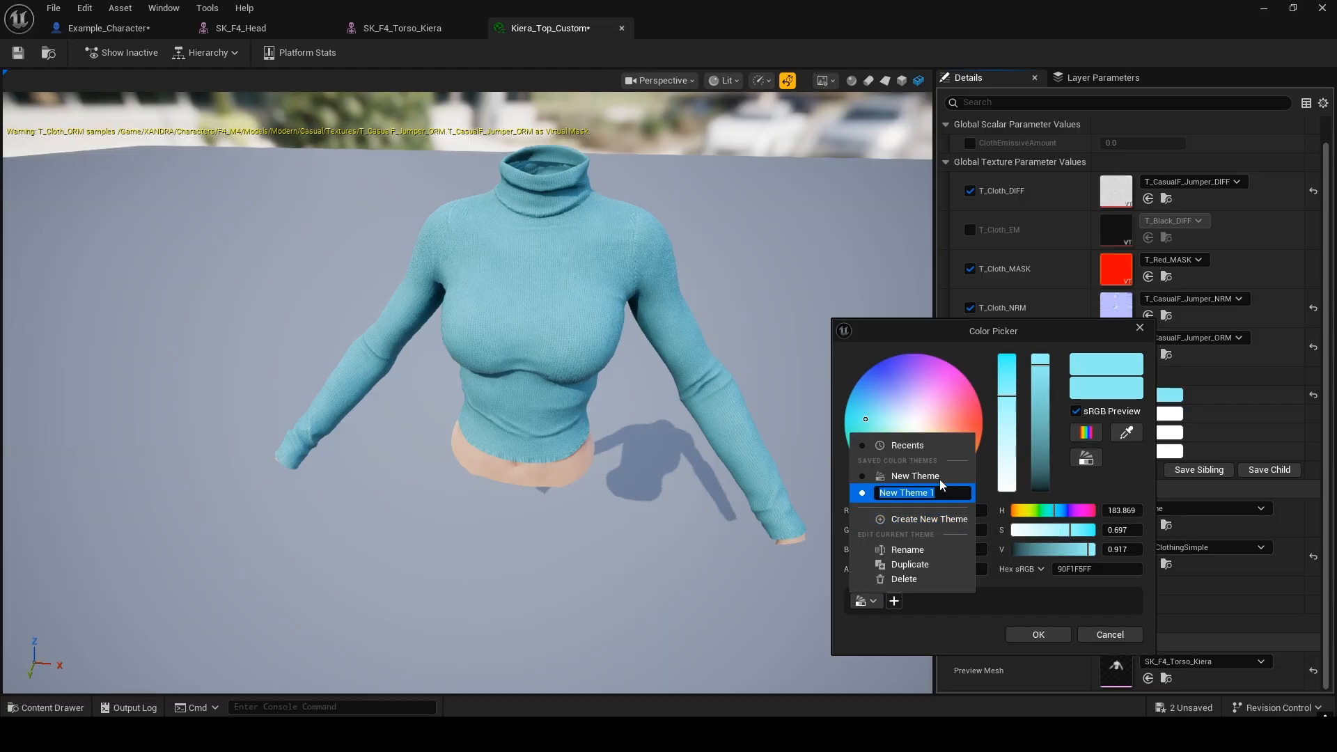
key("BackSpace")
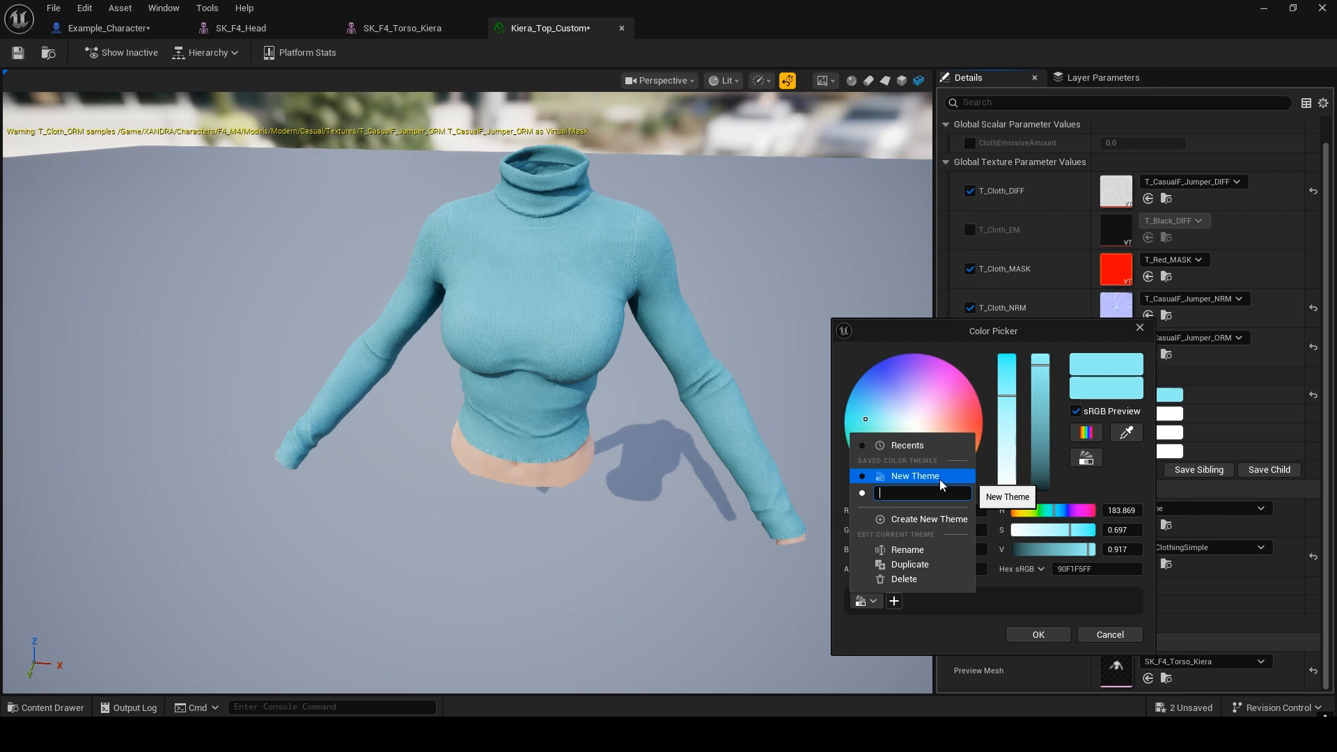
type("Exam")
type("ple Color P")
type("a")
type("lte")
left_click(876, 496)
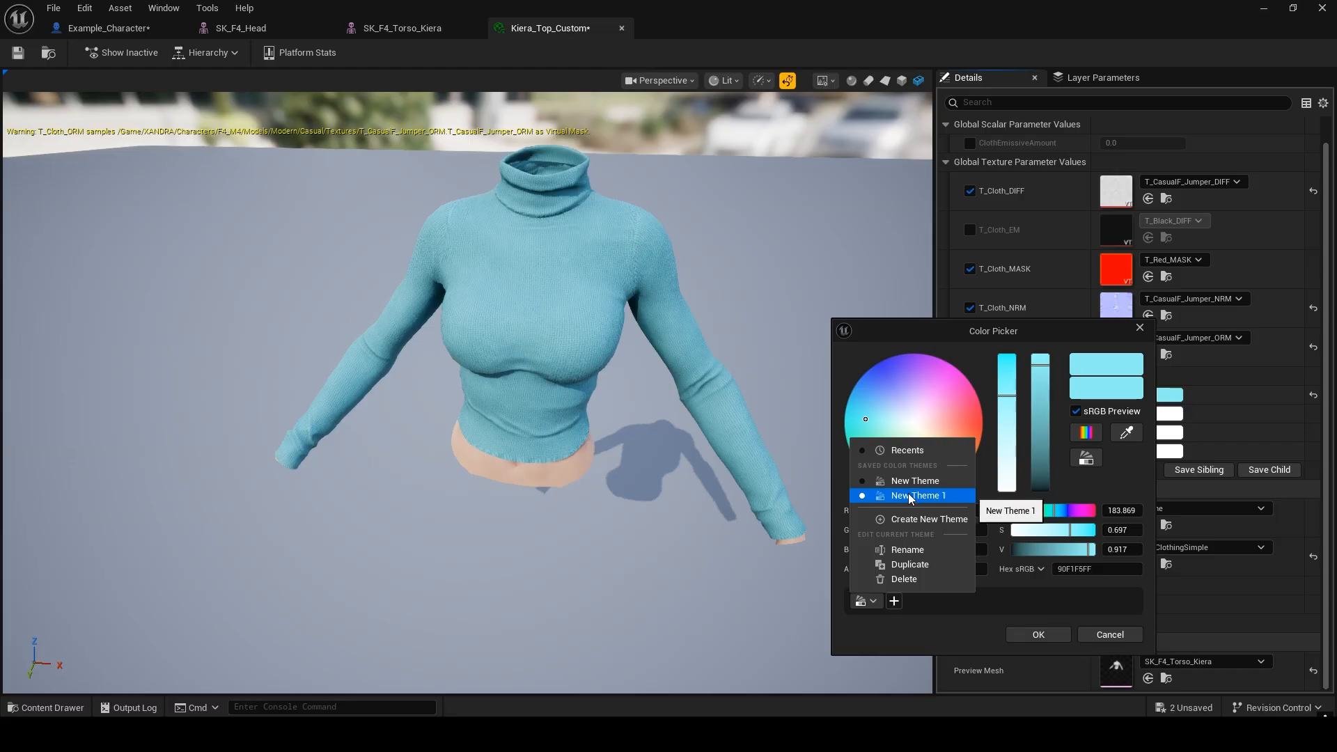
- Rename the newly created color theme to "Example Character Plate"
left_click(926, 550)
type("E")
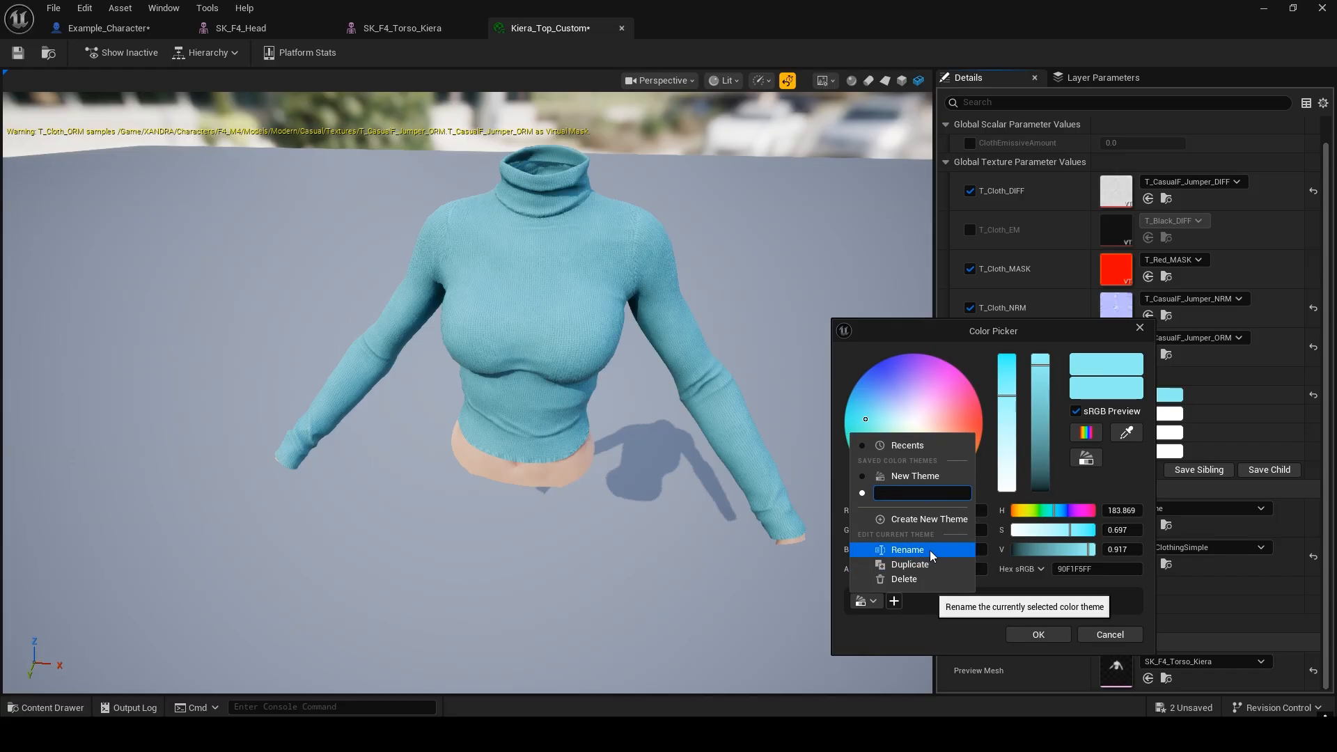
type("xample Character Plate")
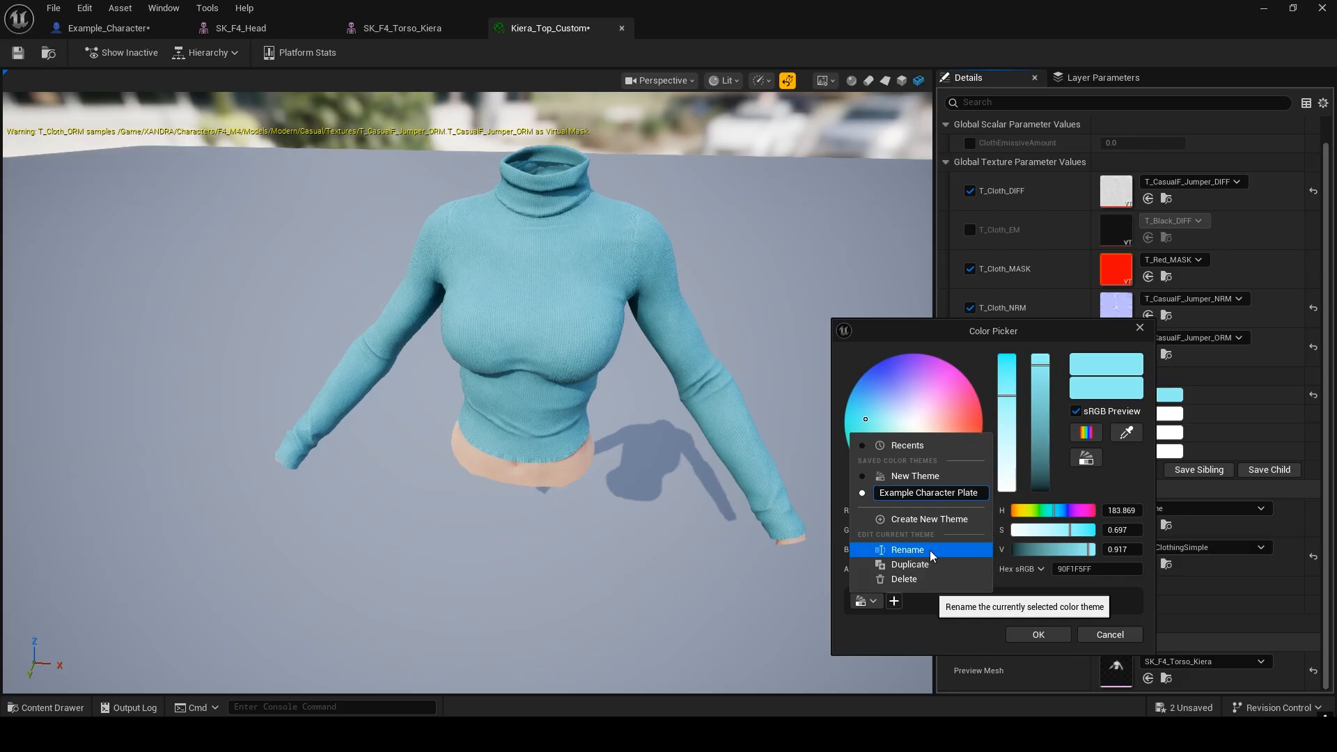
key("Return")
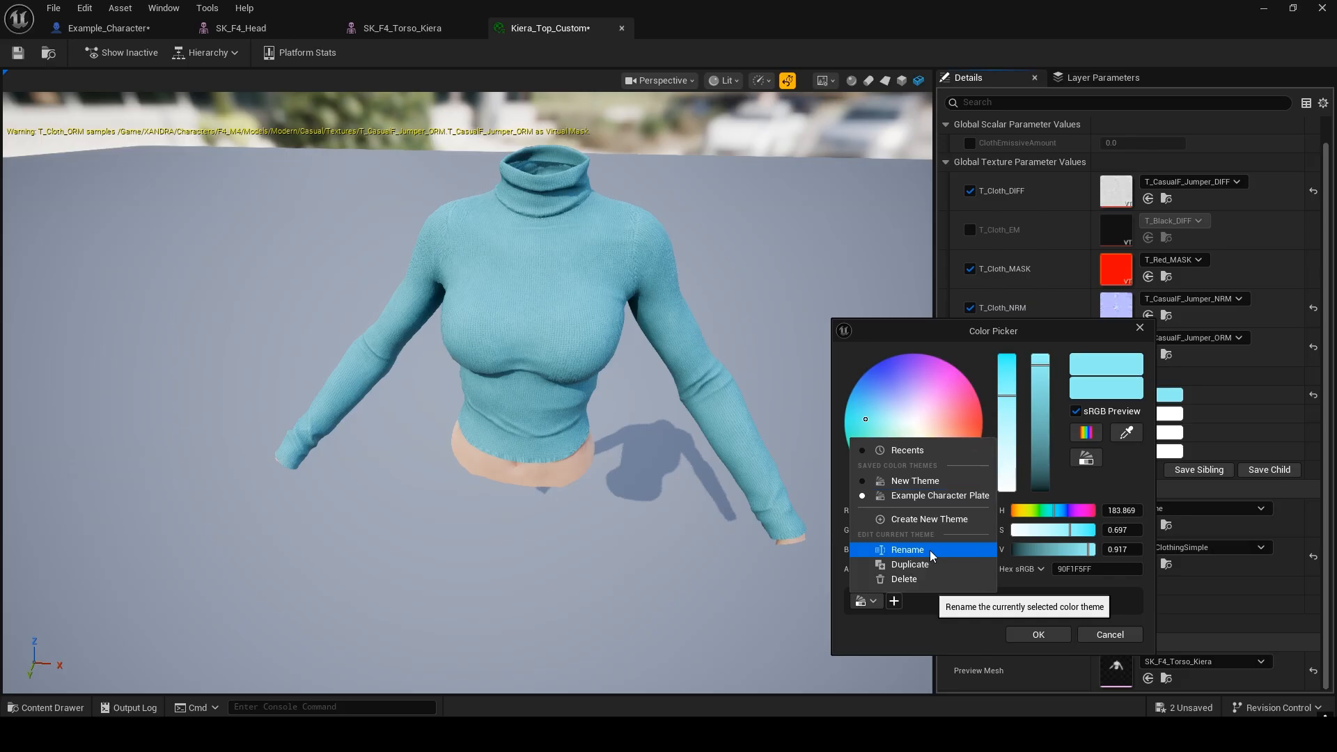
left_click(1035, 601)
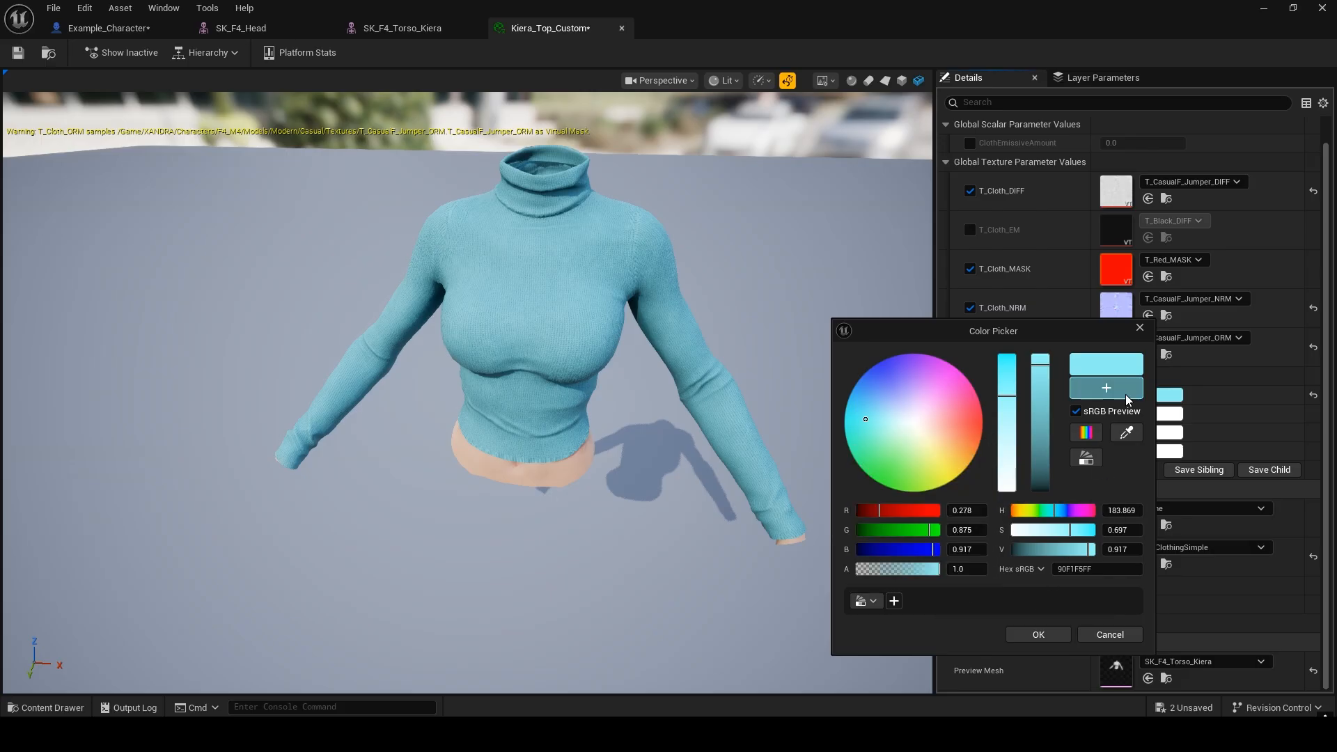
- Add the current light cyan to the selected color theme and accept the ClothColourA color
left_click(1102, 387)
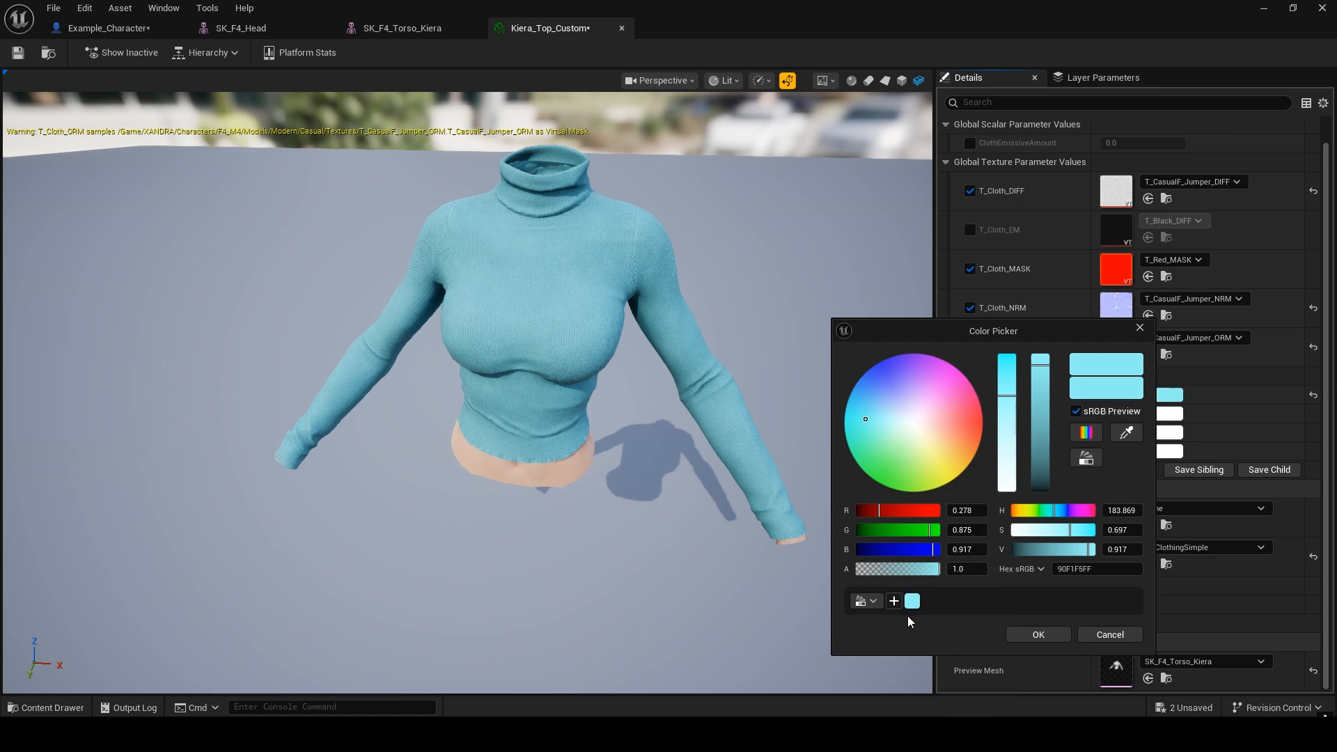
mouse_move(910, 609)
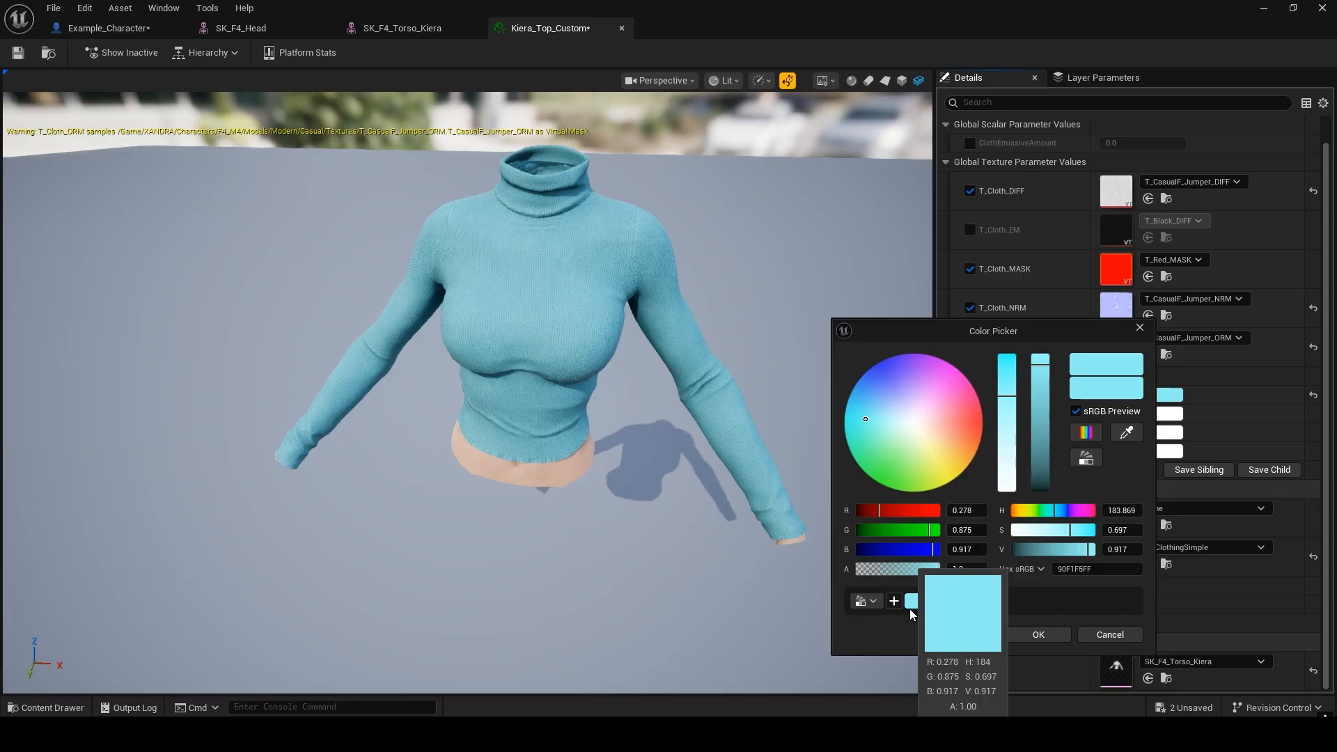
left_click(1046, 639)
- Save Kiera_Top_Custom and close its editor along with the SK_F4_Torso_Kiera and SK_F4_Head editors
left_click(18, 55)
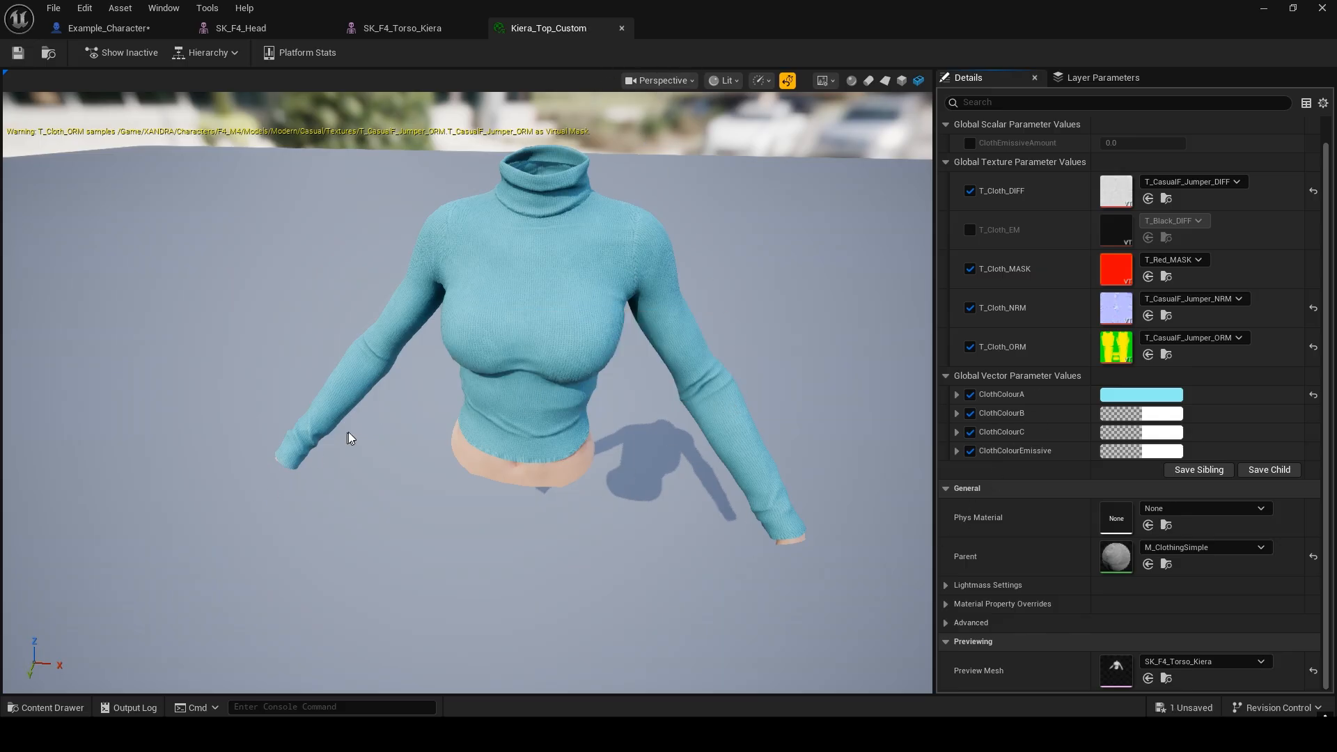
left_click(623, 31)
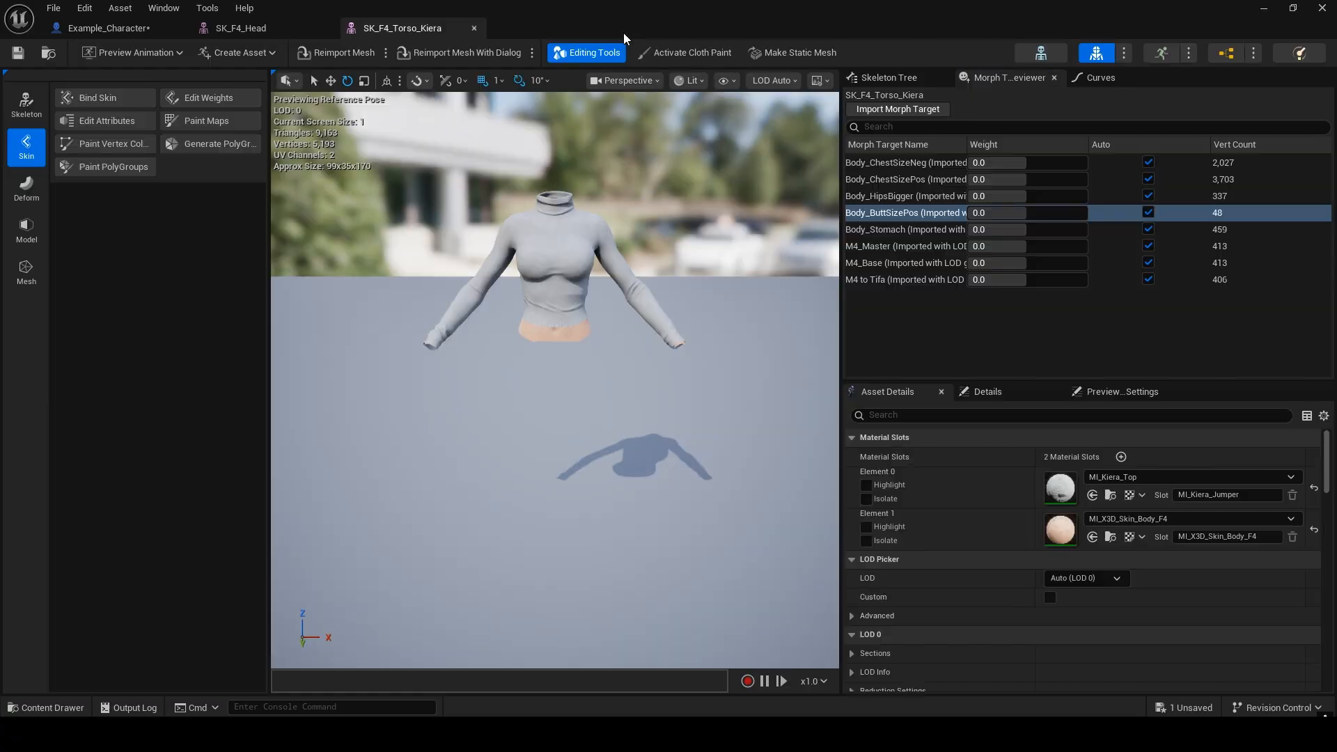
left_click(474, 30)
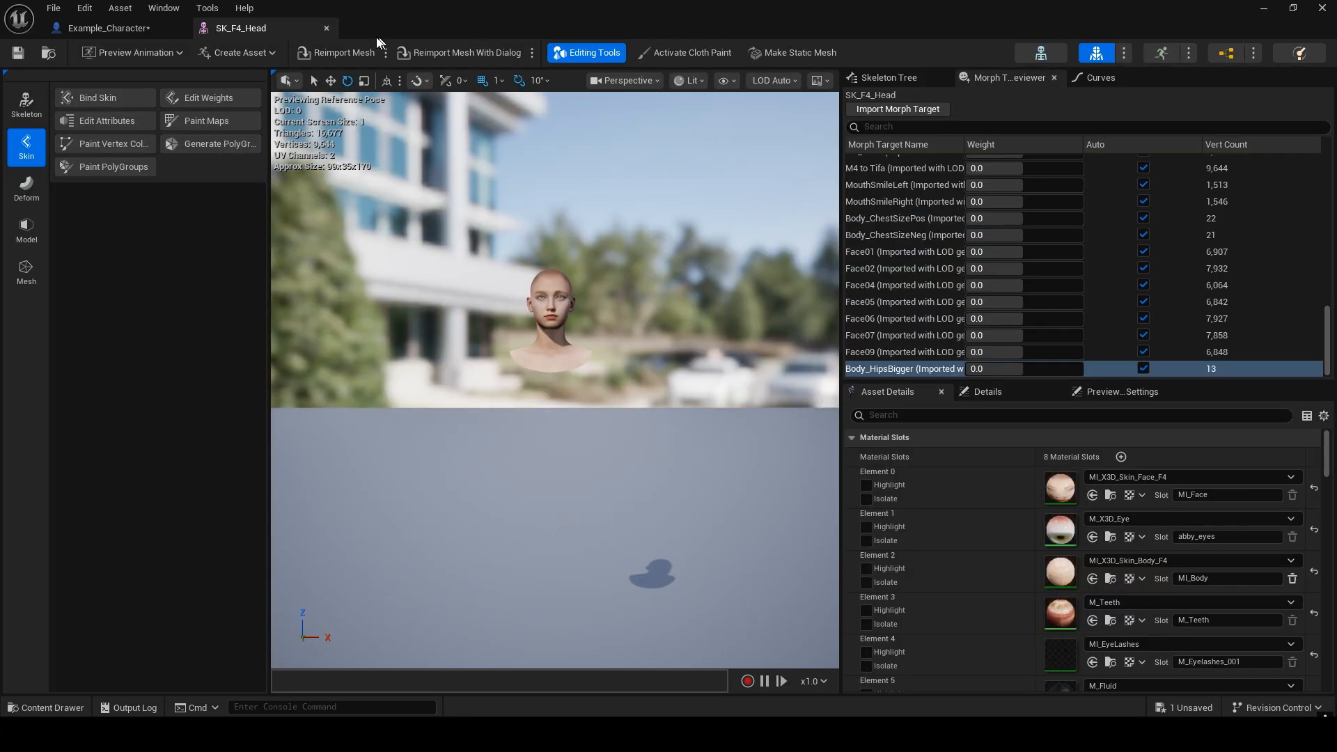
left_click(331, 28)
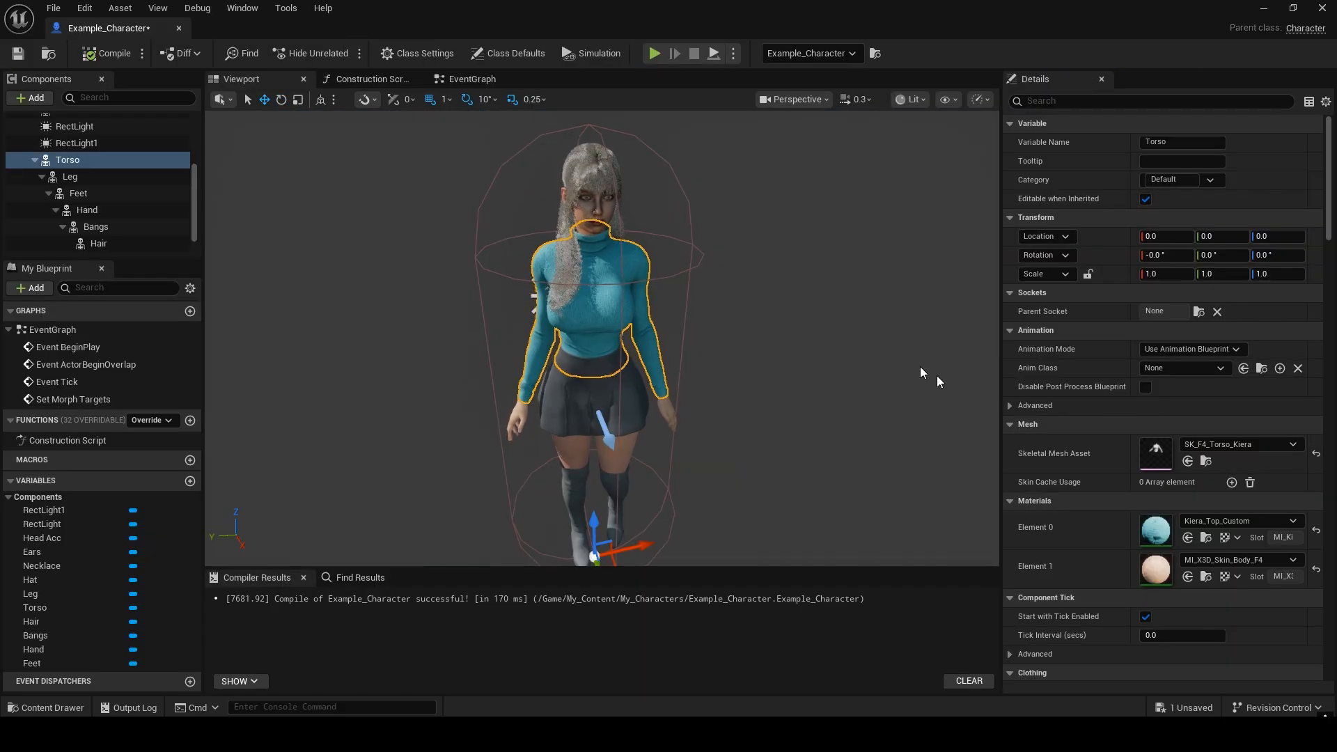
- Save the unsaved Example_Character blueprint and minimize its window to return to the Lvl_ThirdPerson level
left_click(1187, 707)
left_click(780, 523)
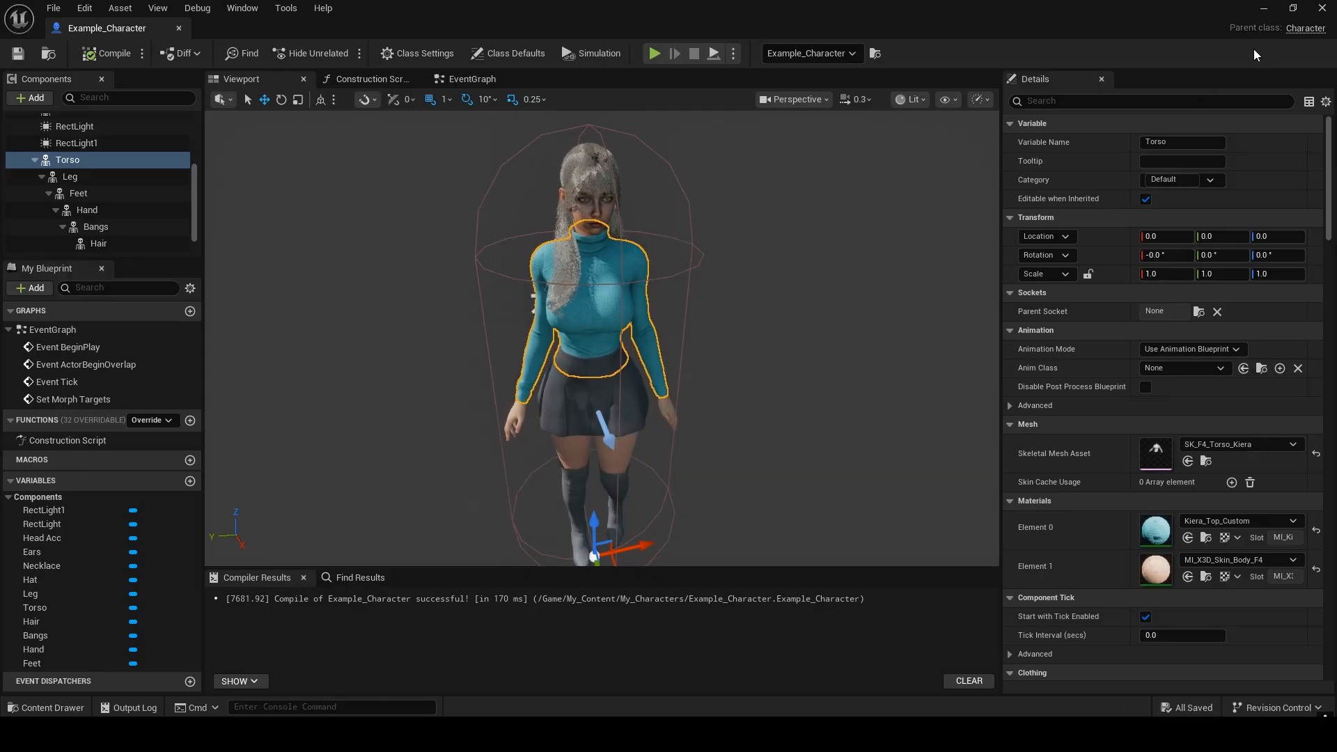
left_click(1264, 9)
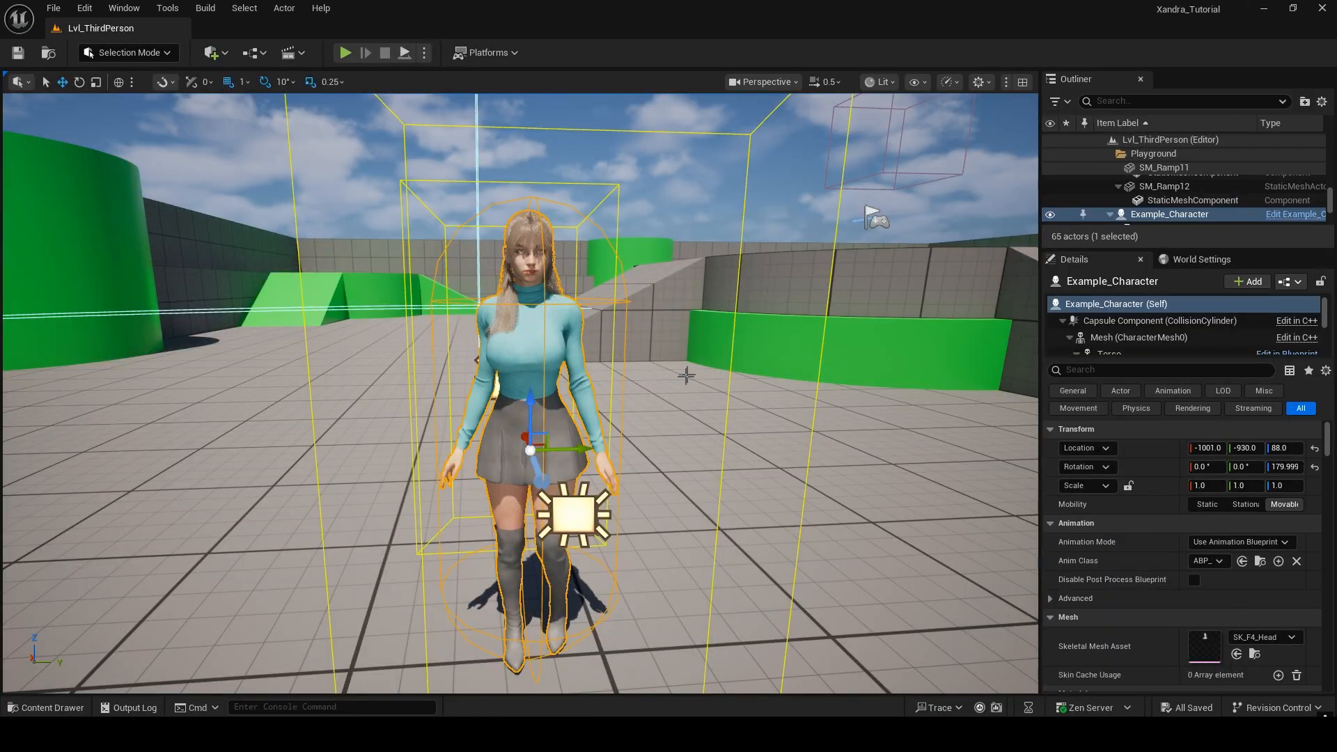
- Examine the recolored top on Example_Character up close in the level
mouse_move(521, 393)
right_mouse_down()
mouse_move(560, 393)
mouse_move(626, 362)
mouse_move(696, 383)
mouse_move(539, 383)
right_mouse_up()
key("a")
right_click_drag(670, 398, 669, 398)
key("s")
key("a")
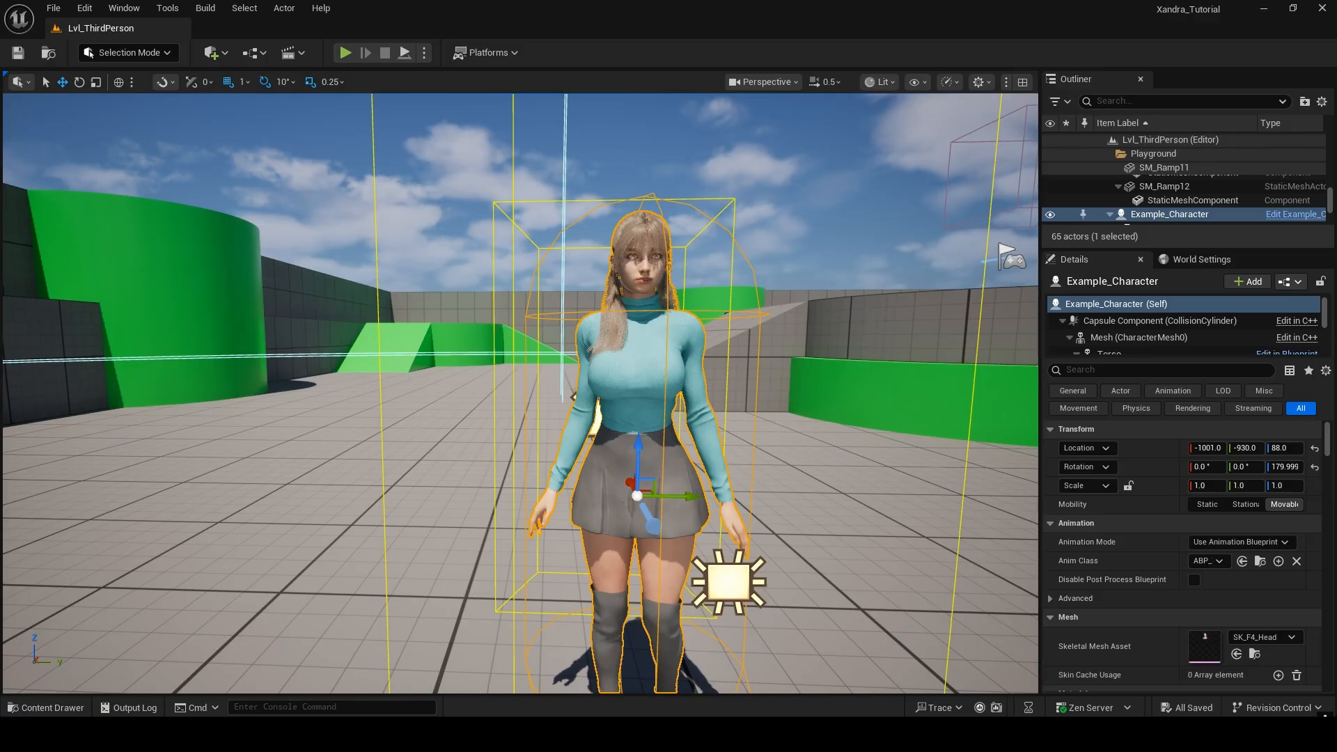
- Return to the Example_Character blueprint, select the skirt's Leg component and locate its Element 0 material, MI_Kiera_Skirt, among the project assets
mouse_move(1084, 669)
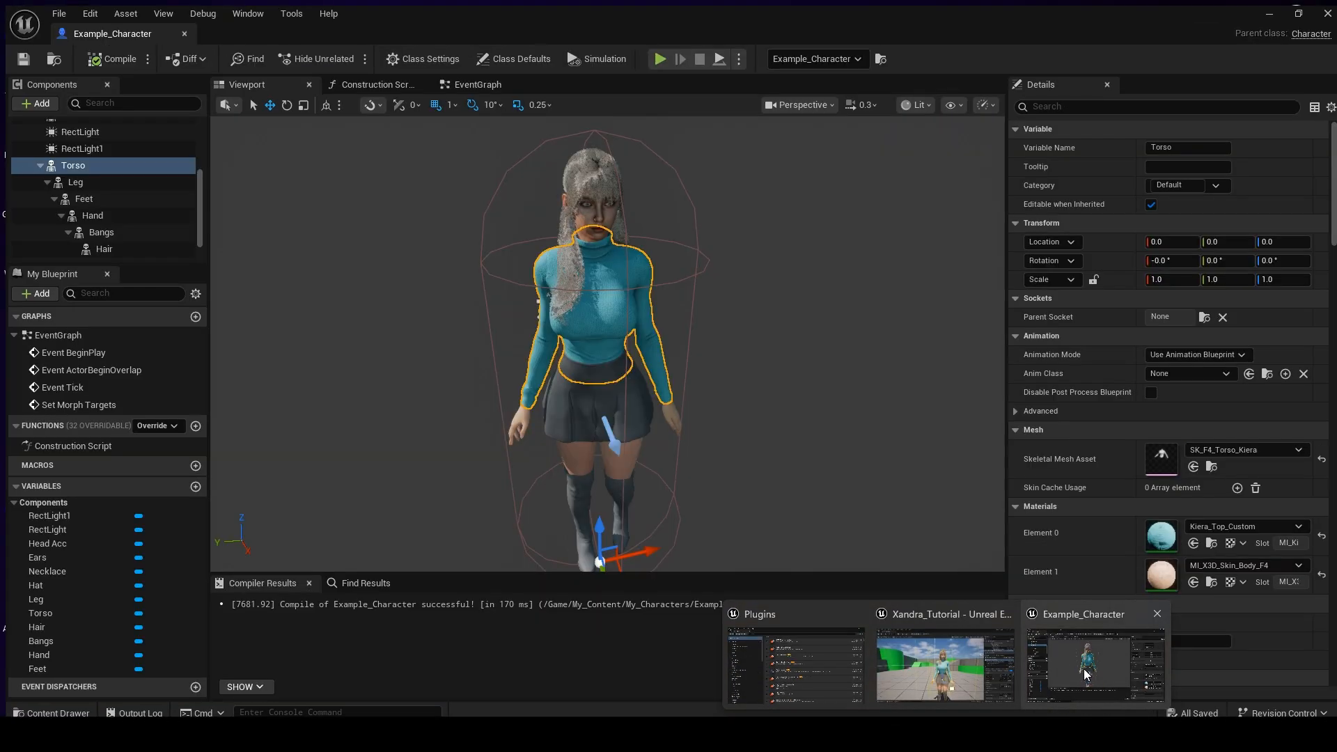
left_click(1084, 669)
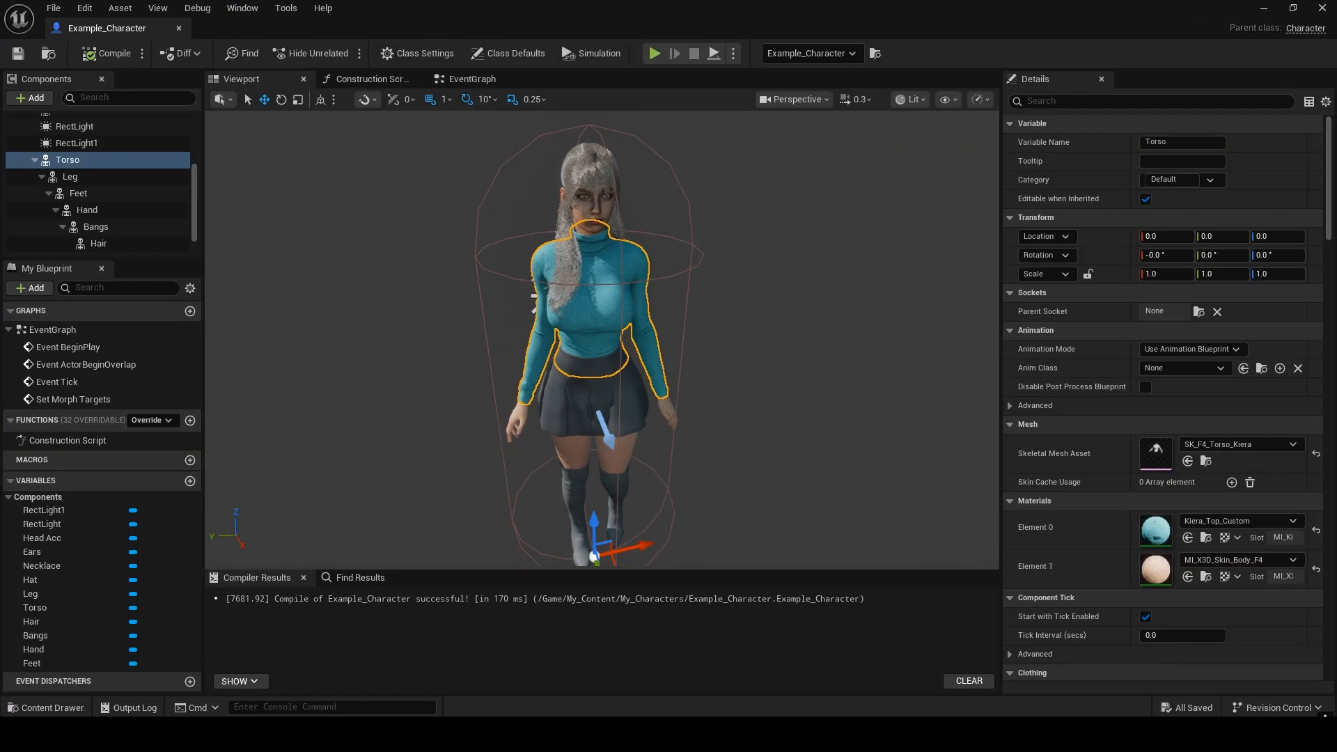
left_click(596, 397)
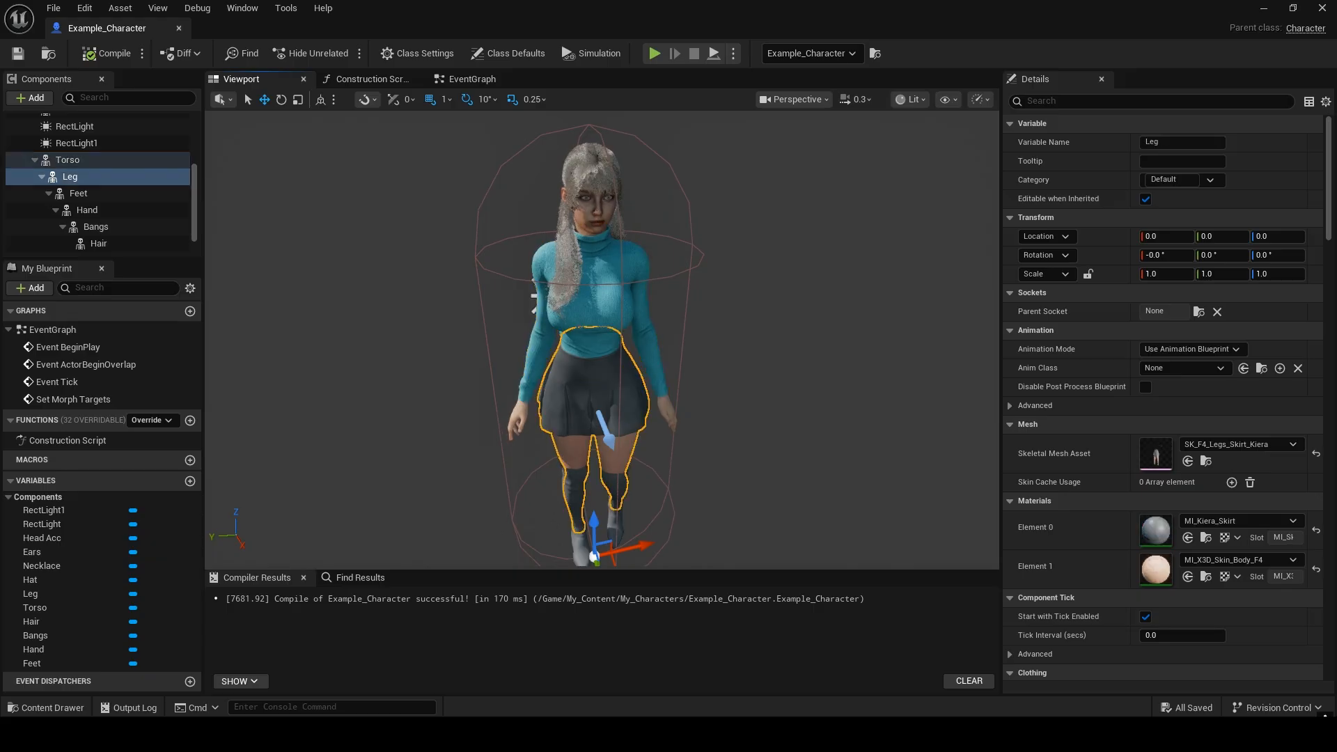
left_click(1209, 539)
- Duplicate the MI_Kiera_Skirt material instance and name the copy Kiera_Skirt_Custom
right_click(486, 530)
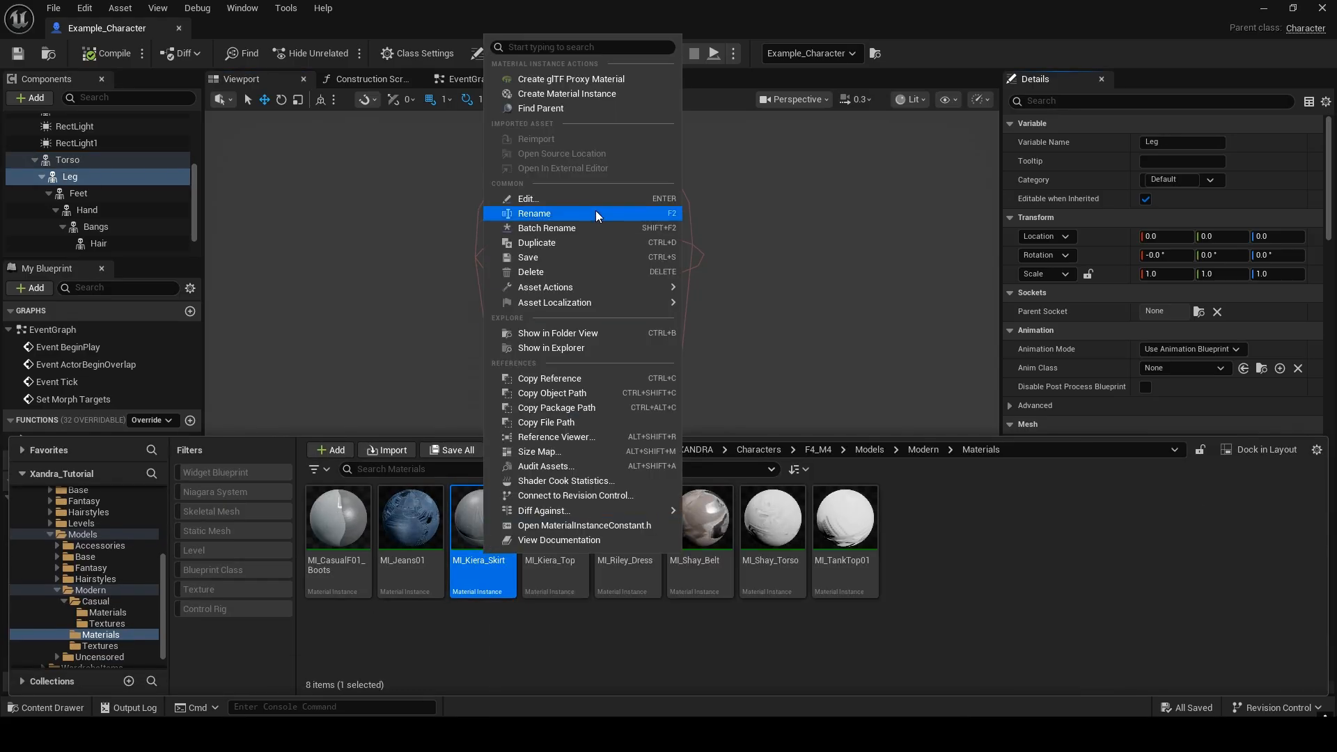
left_click(589, 243)
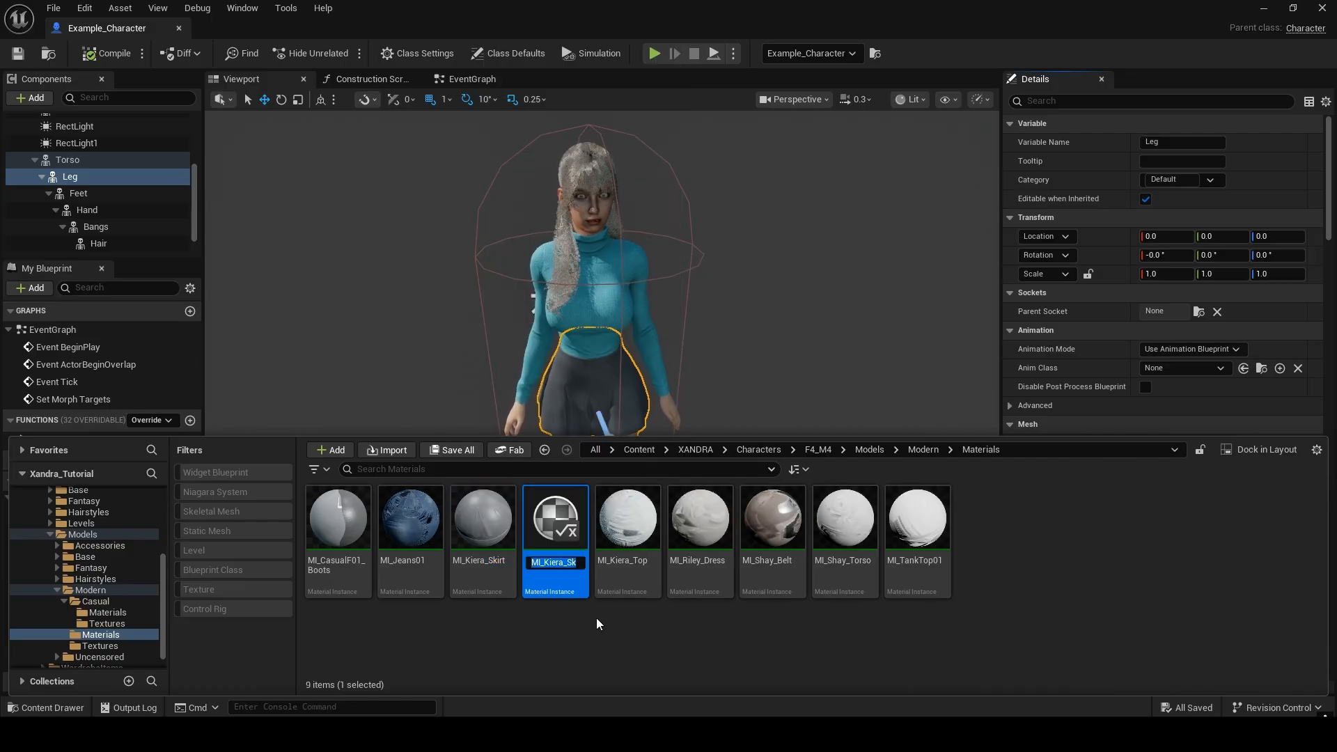
key("BackSpace")
type("Kiera_S")
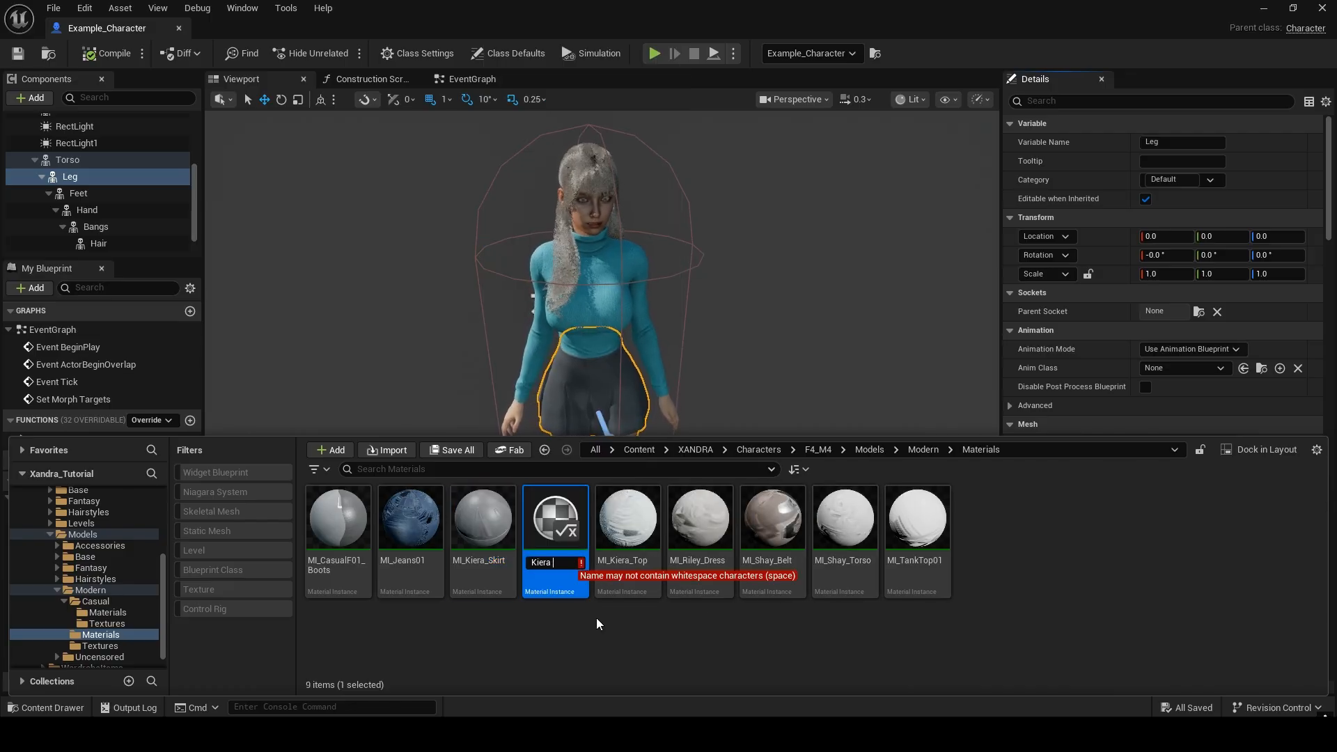
type("kir")
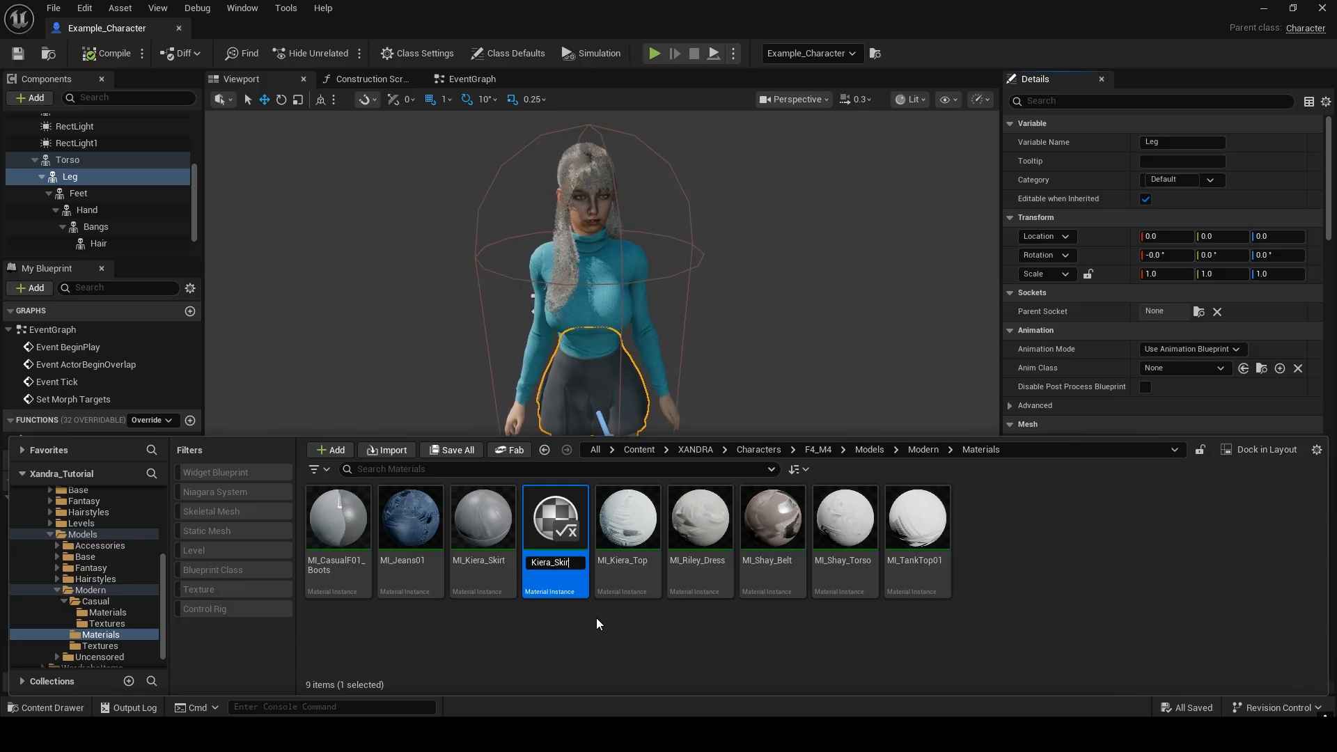
type("t_Custom")
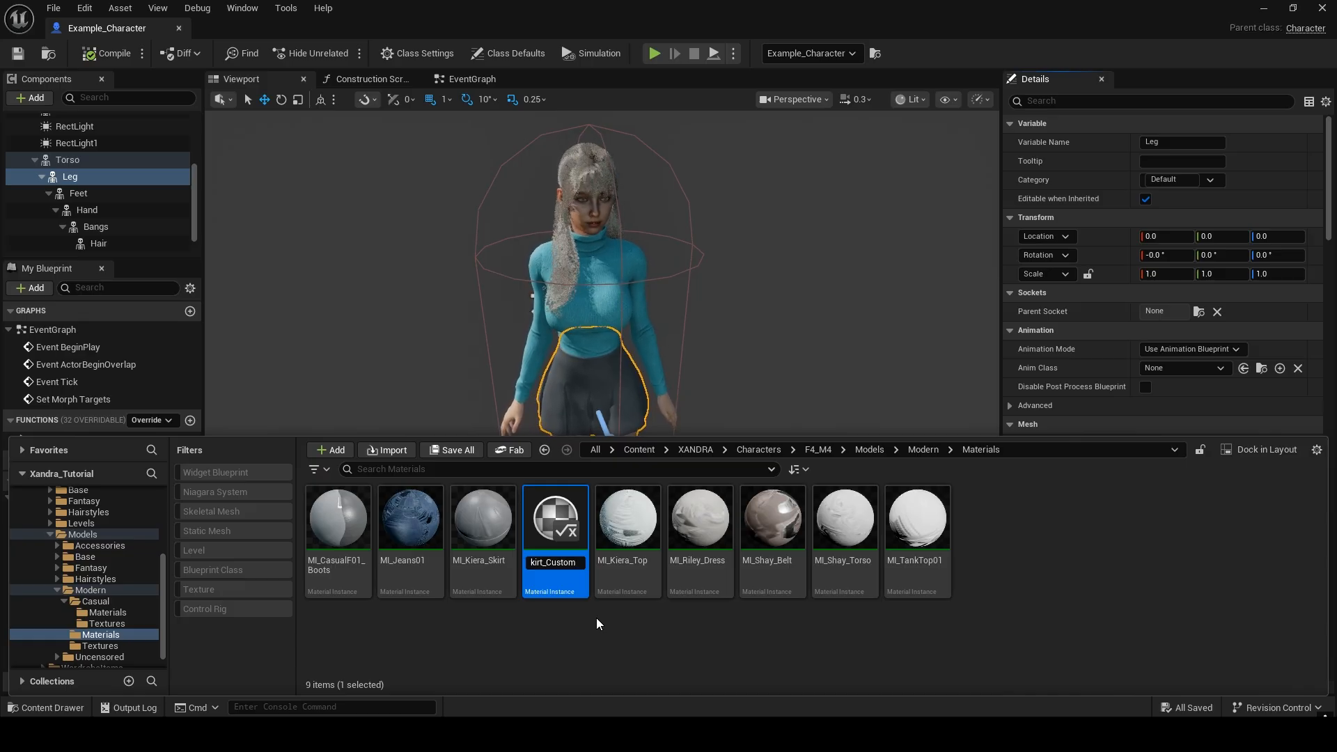
key("Return")
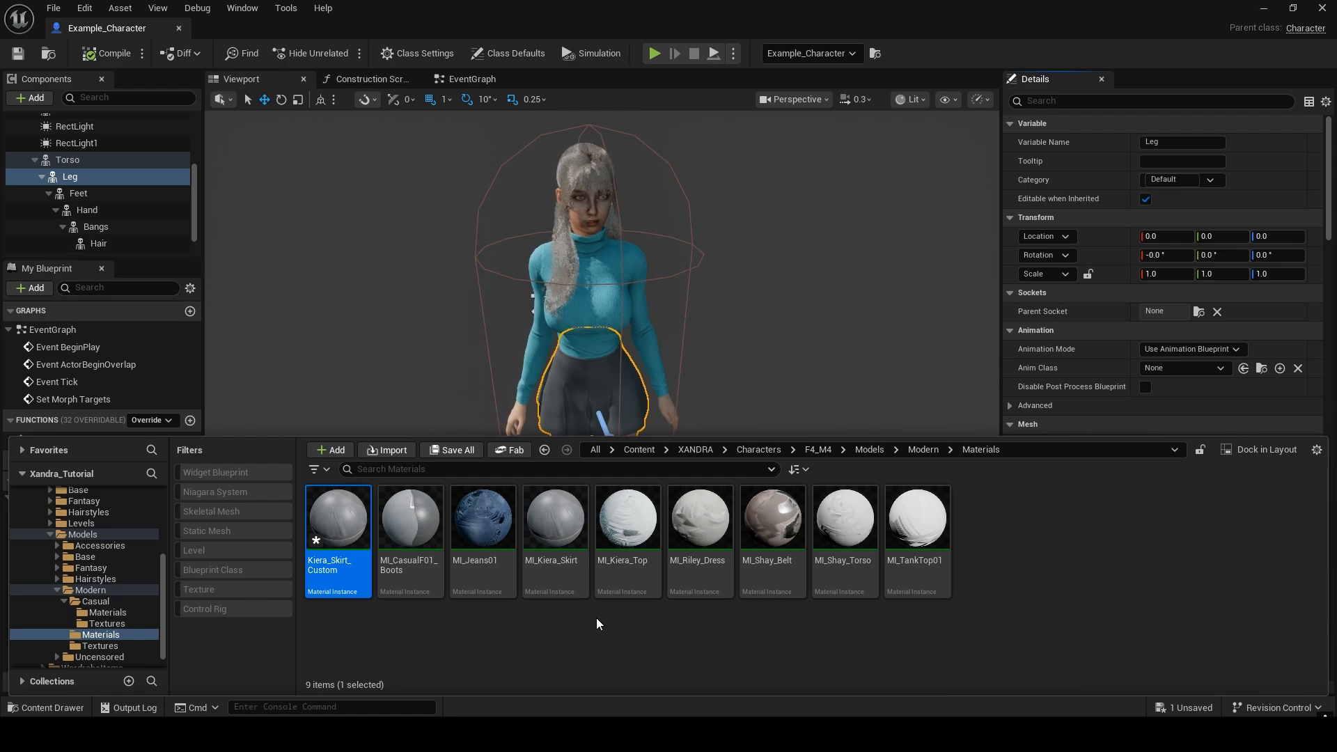
- Assign Kiera_Skirt_Custom to the Leg component's Element 0 material and open it for editing
left_click_drag(351, 550, 1153, 533)
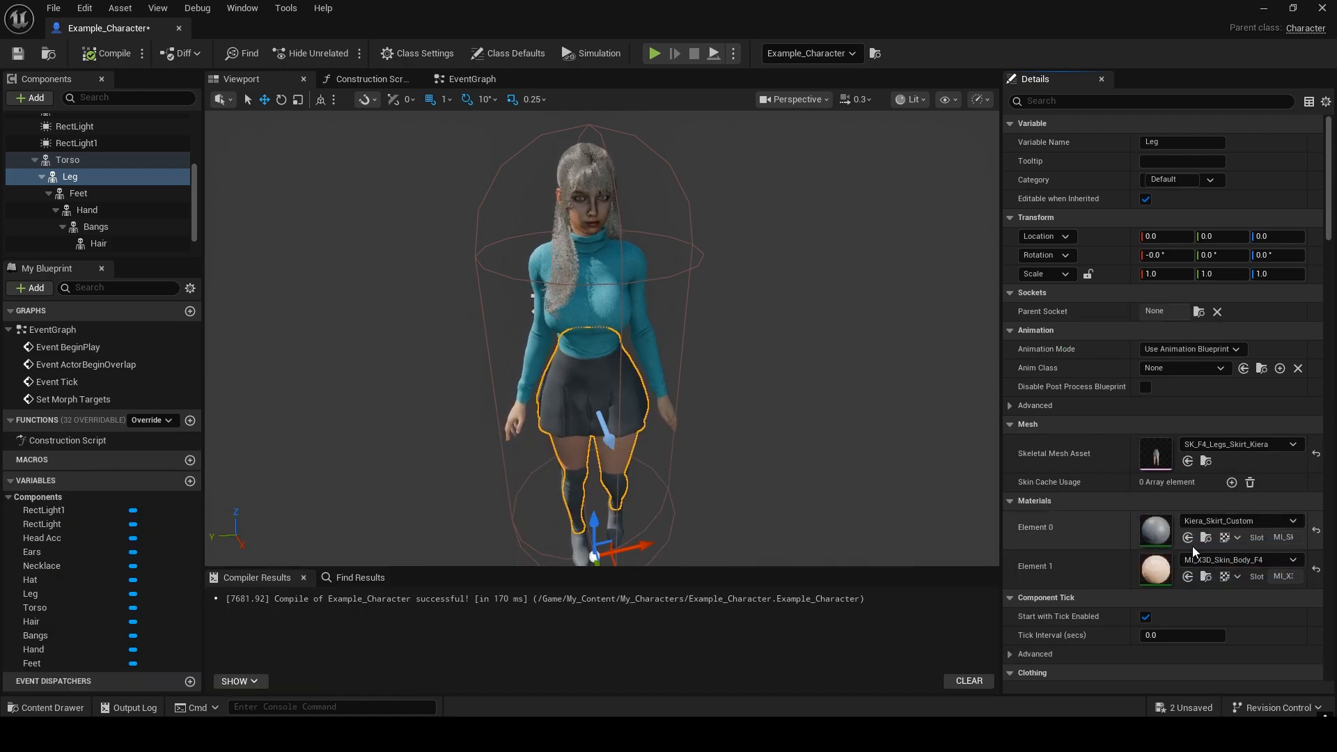
double_click(1155, 537)
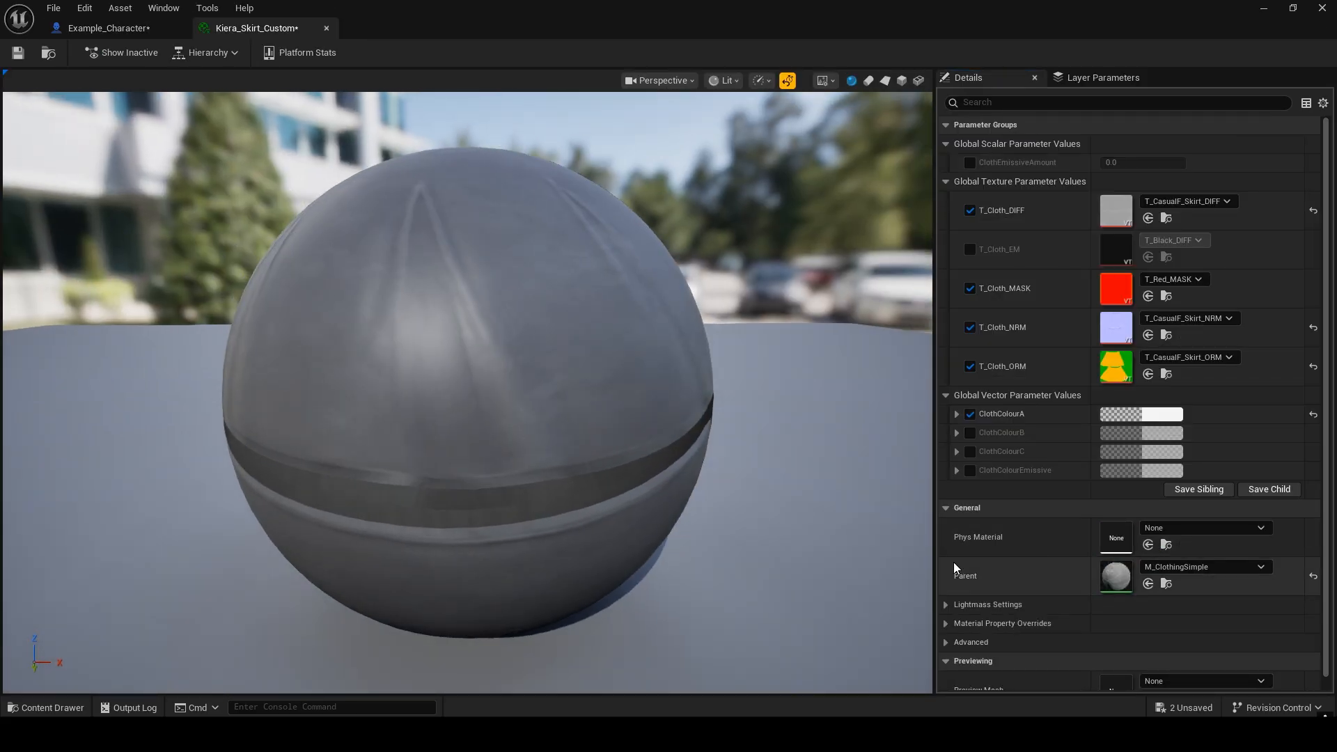
- Search for "kiera skirt" and set the material's preview mesh to SK_F4_Legs_Skirt_Kiera
scroll(954, 562, "down", 1)
left_click(1230, 659)
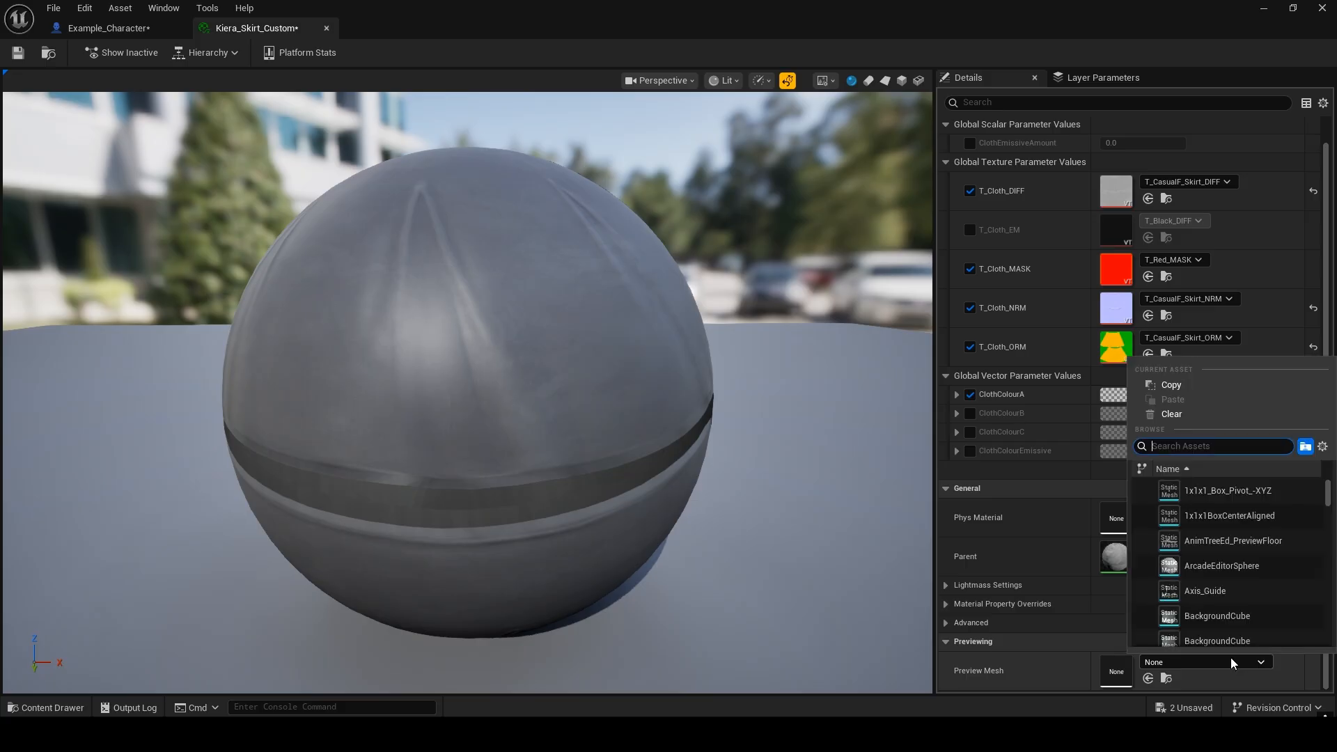
type("kier")
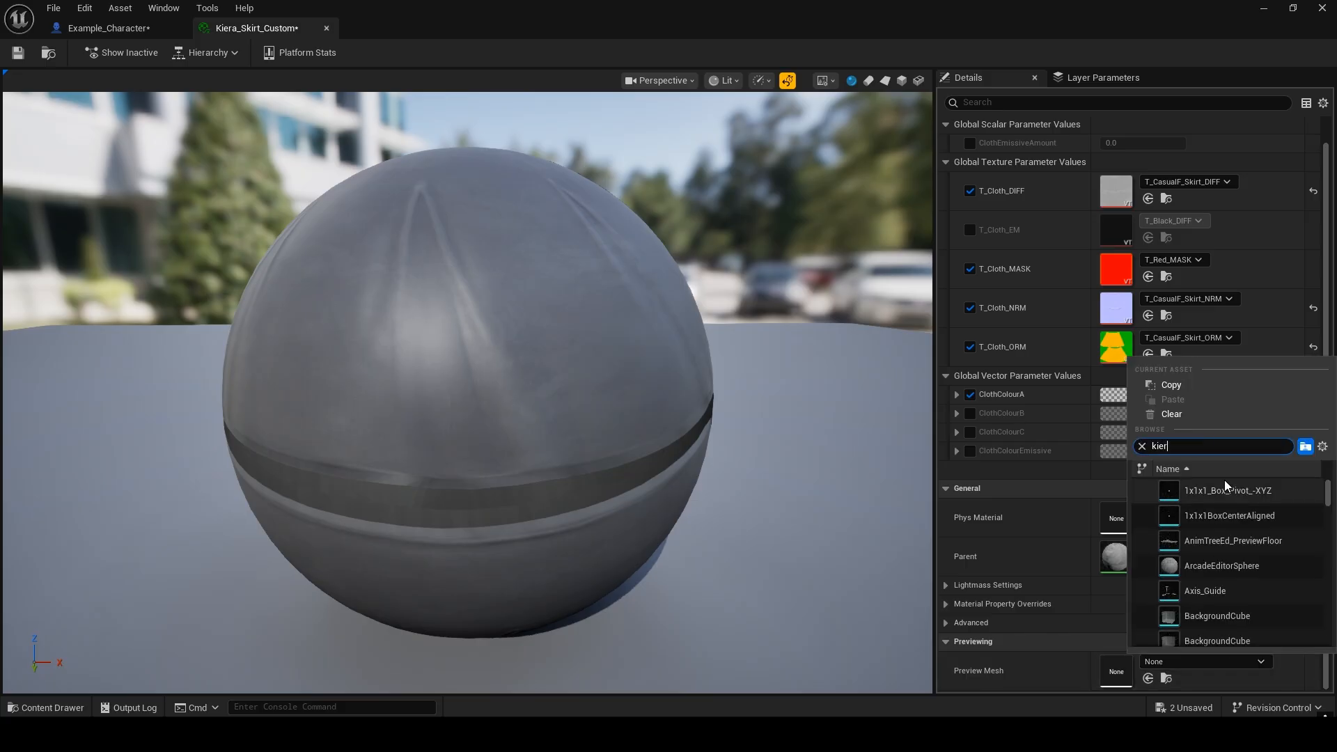
type("a skirt")
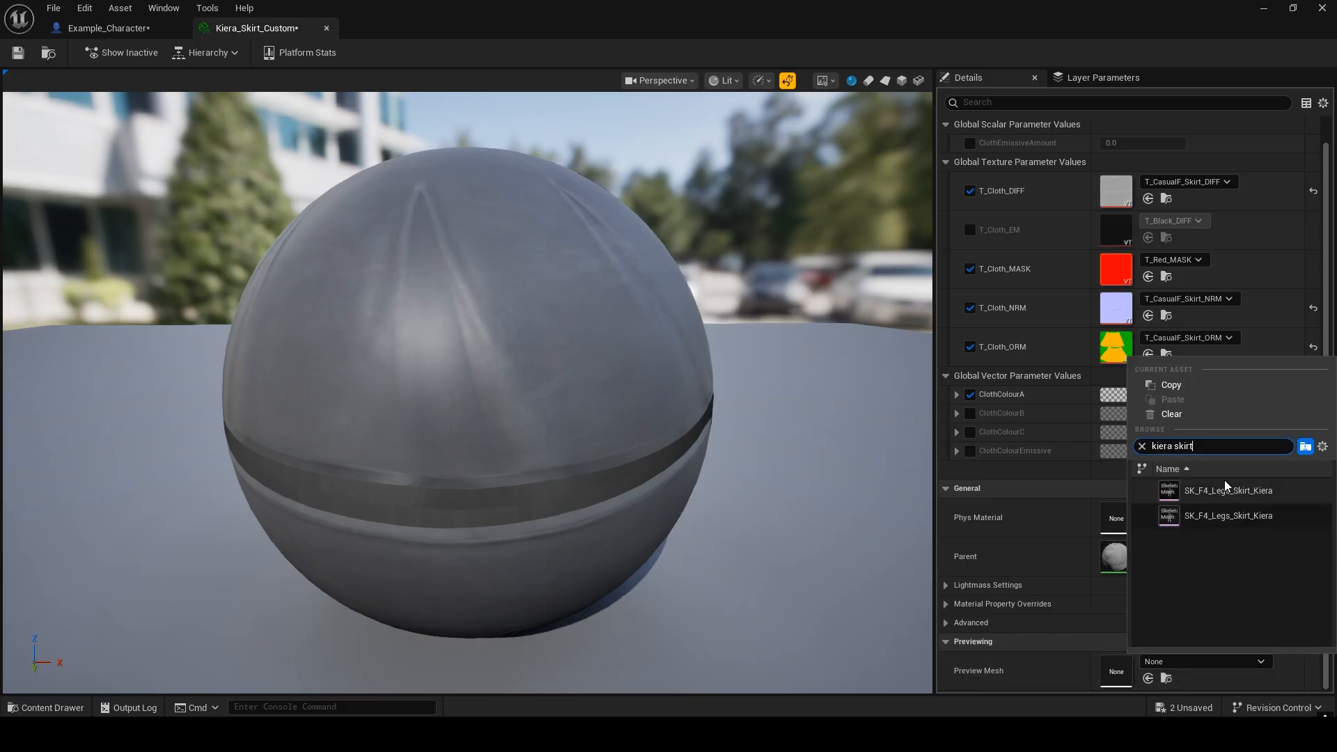
left_click(1222, 495)
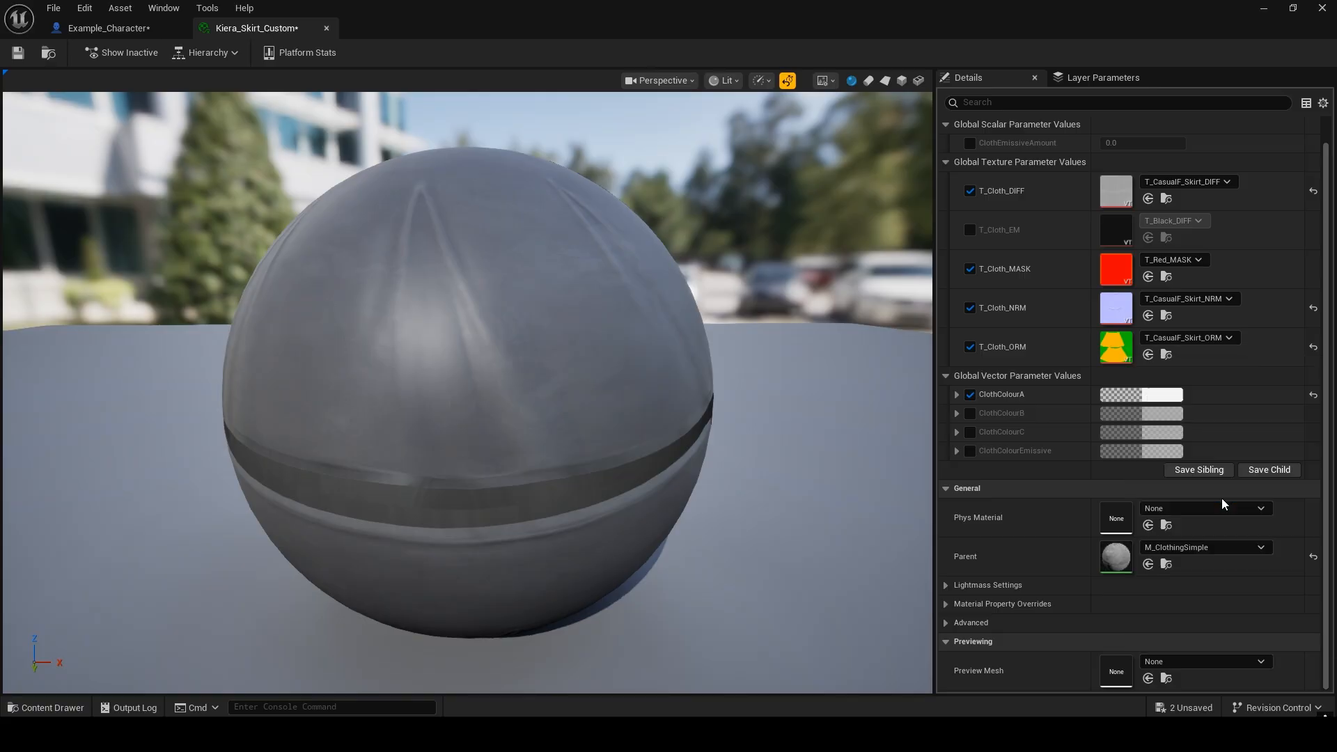
scroll(522, 334, "up", 3)
scroll(519, 313, "up", 6)
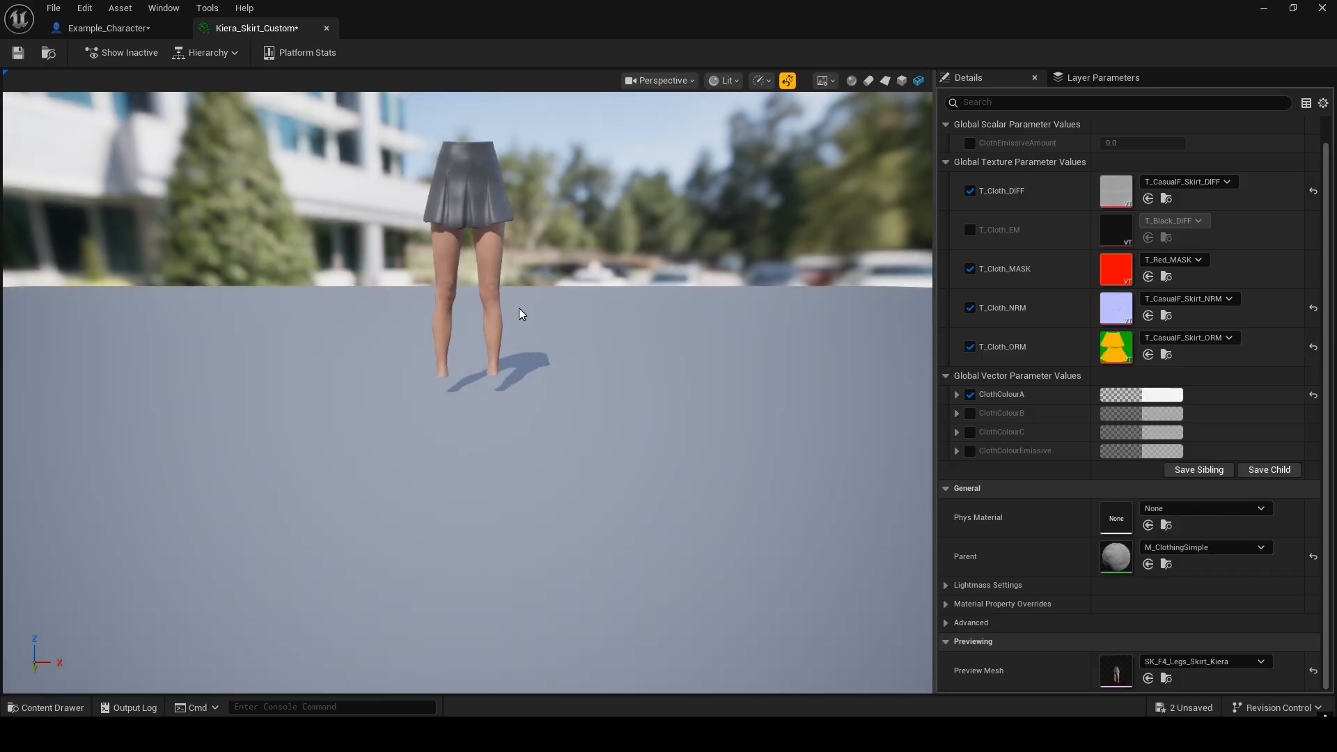
scroll(565, 452, "up", 5)
scroll(565, 453, "down", 5)
right_click_drag(565, 451, 565, 480)
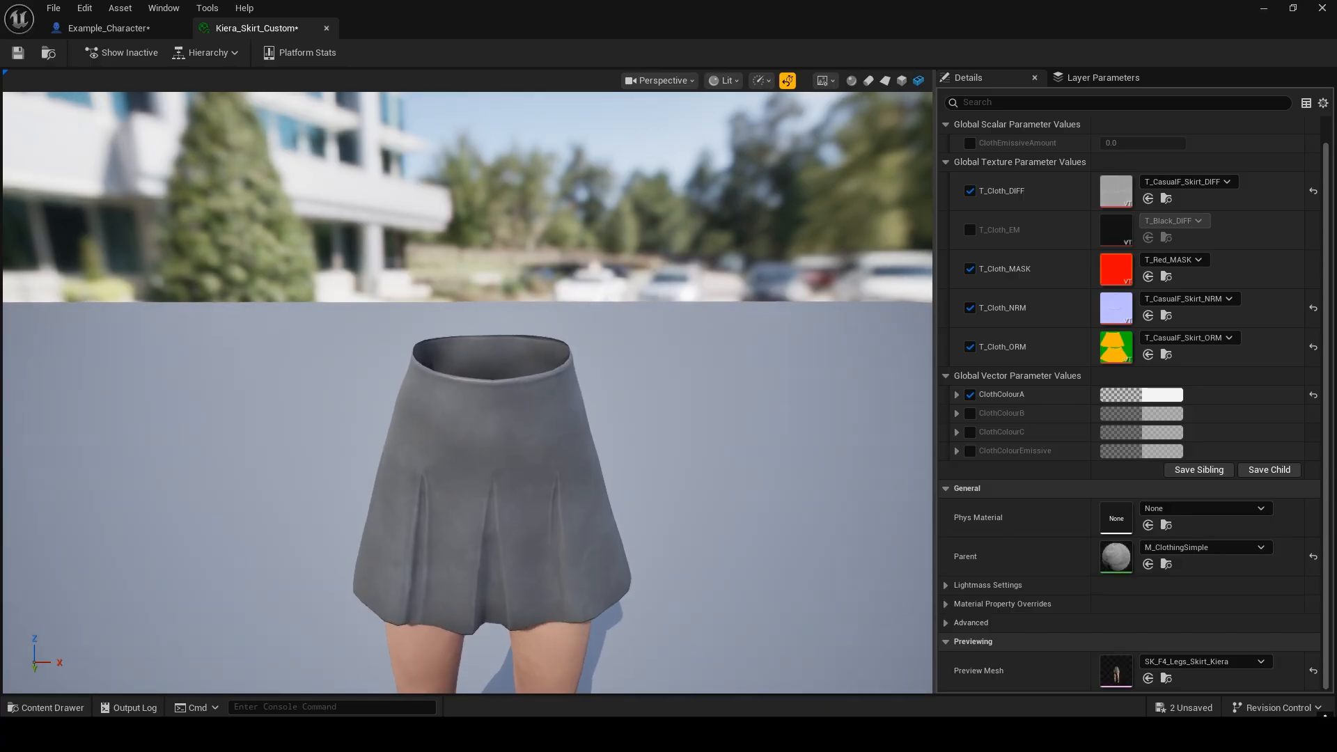
scroll(660, 509, "up", 5)
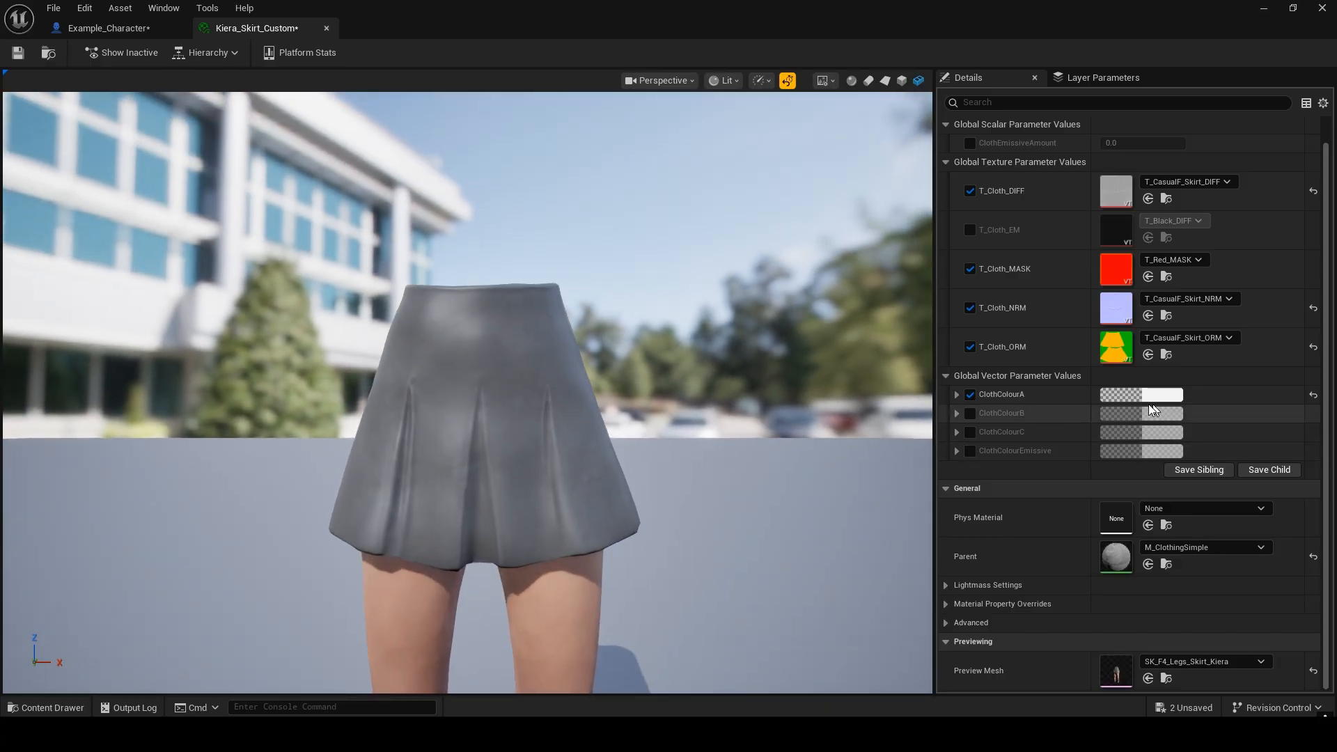
left_click(970, 413)
left_click(970, 432)
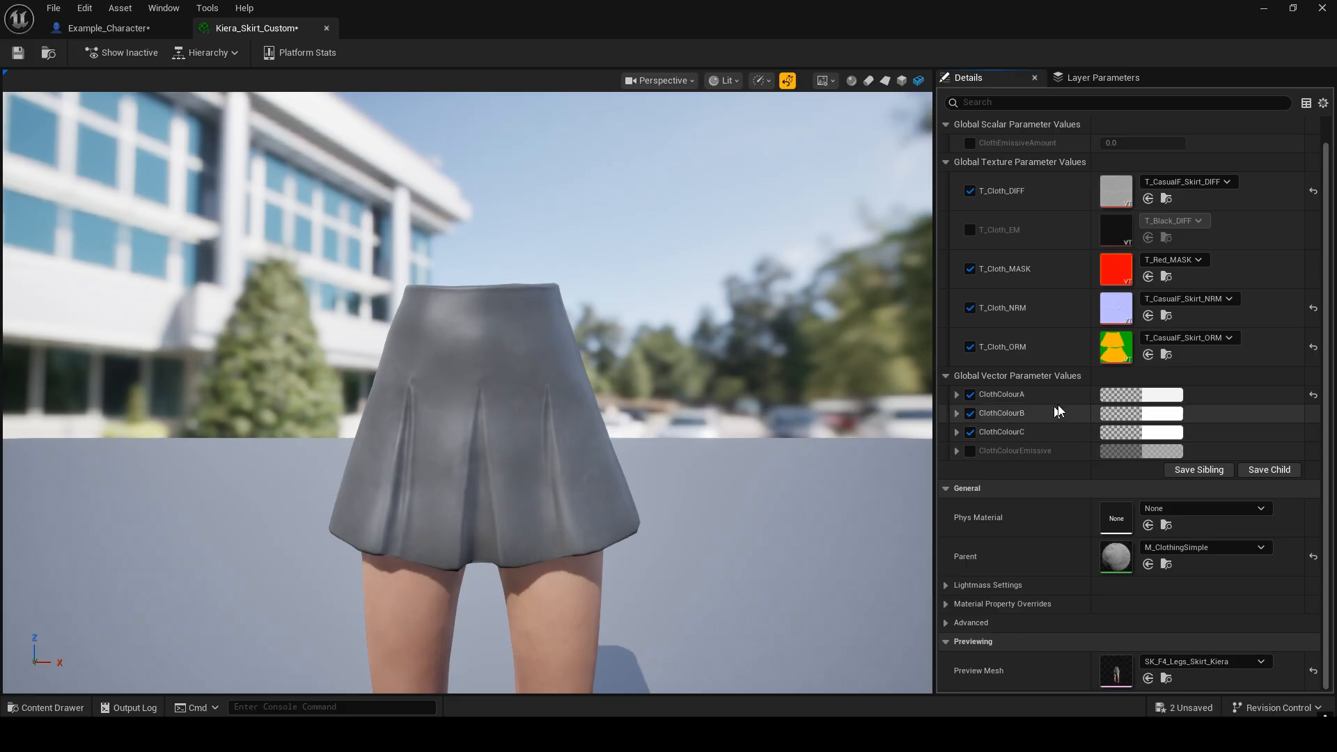
left_click(1178, 394)
left_click(903, 405)
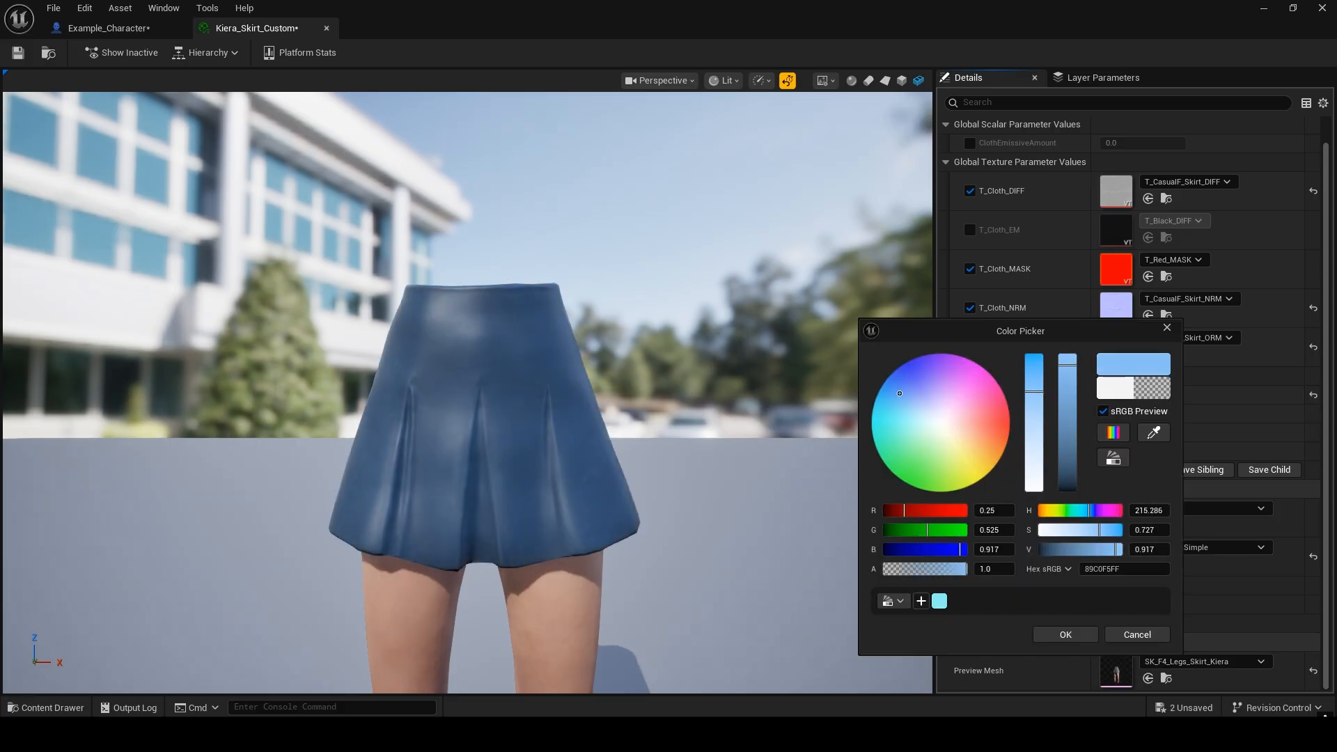
left_click(1132, 635)
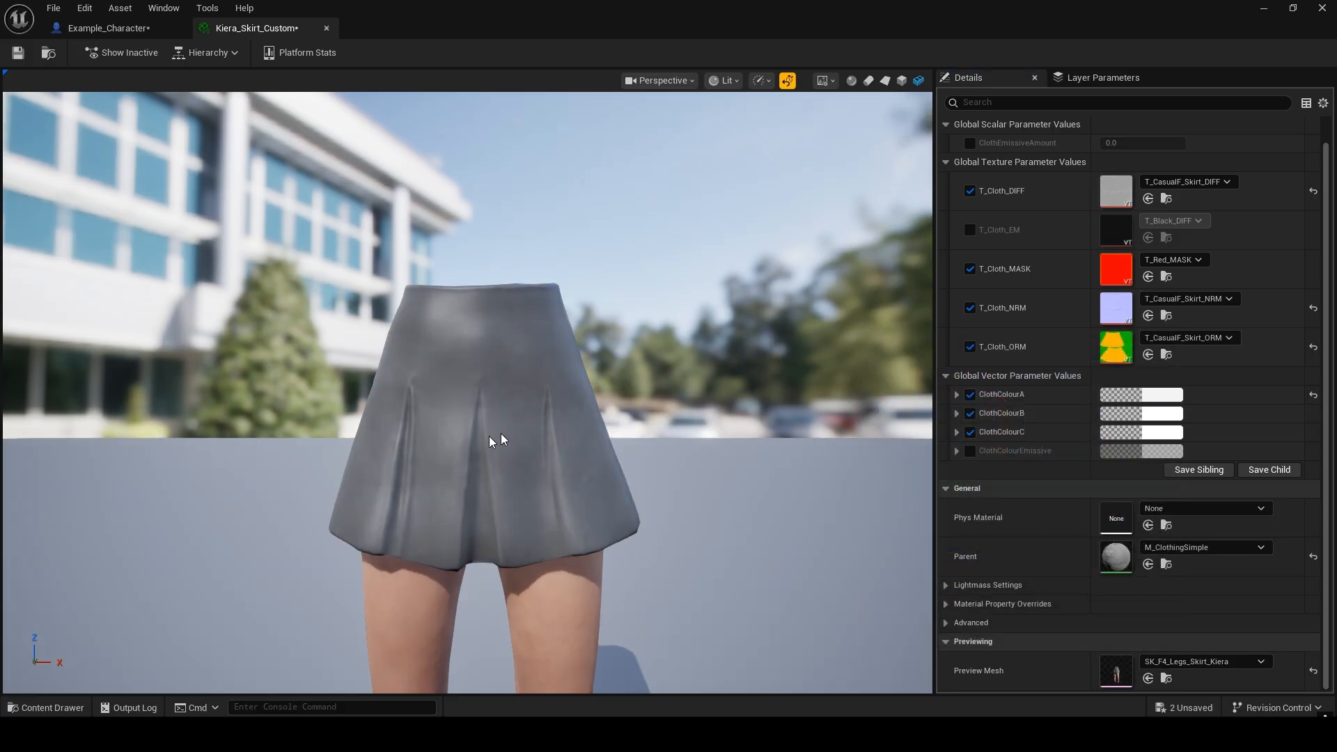
left_click(969, 413)
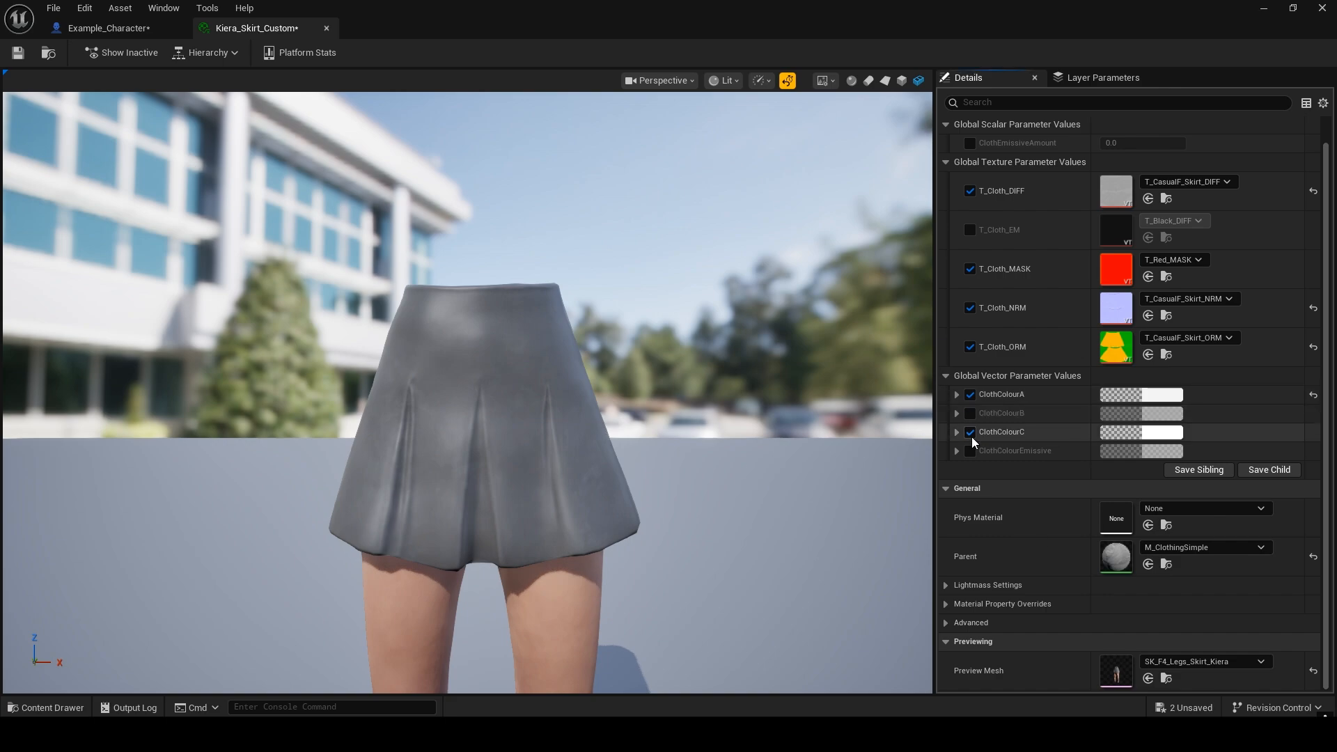
left_click(970, 432)
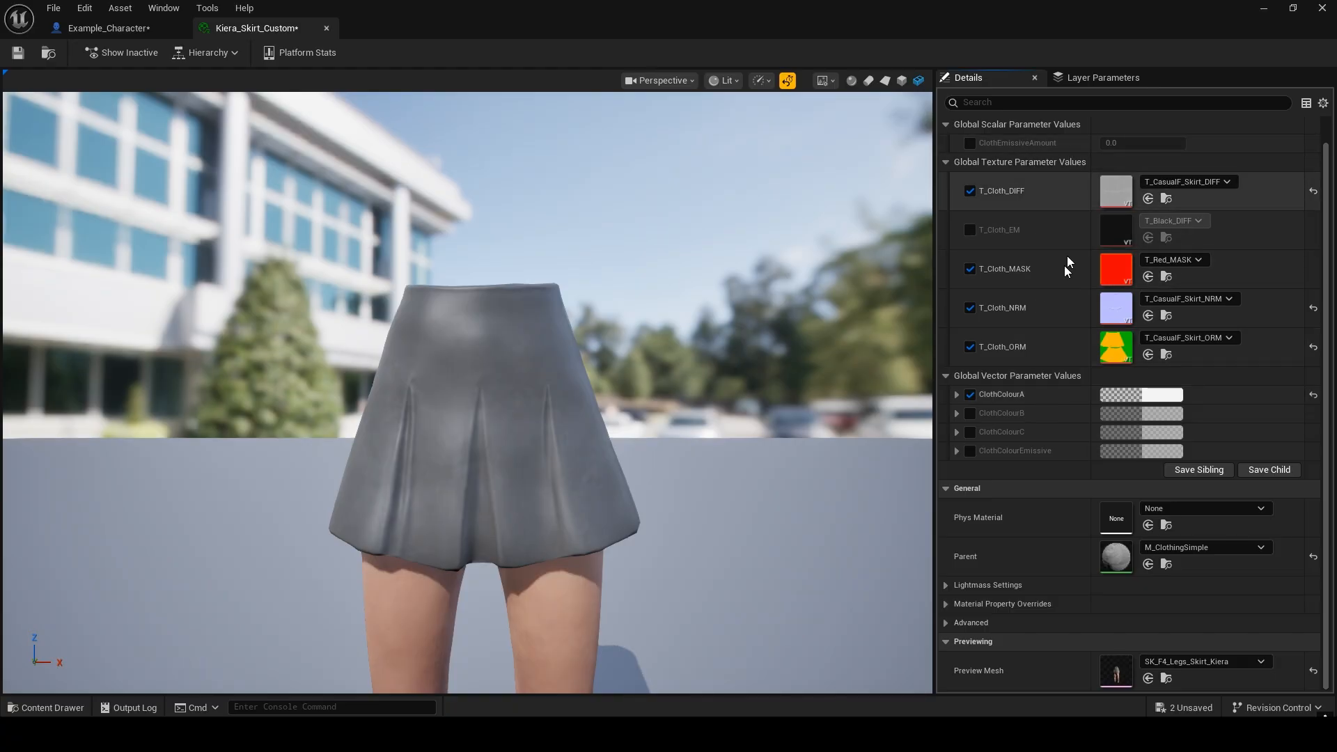
- Set the skirt material's ClothColourA to an opaque orange, hex F5AD6EFF
scroll(1046, 342, "up", 1)
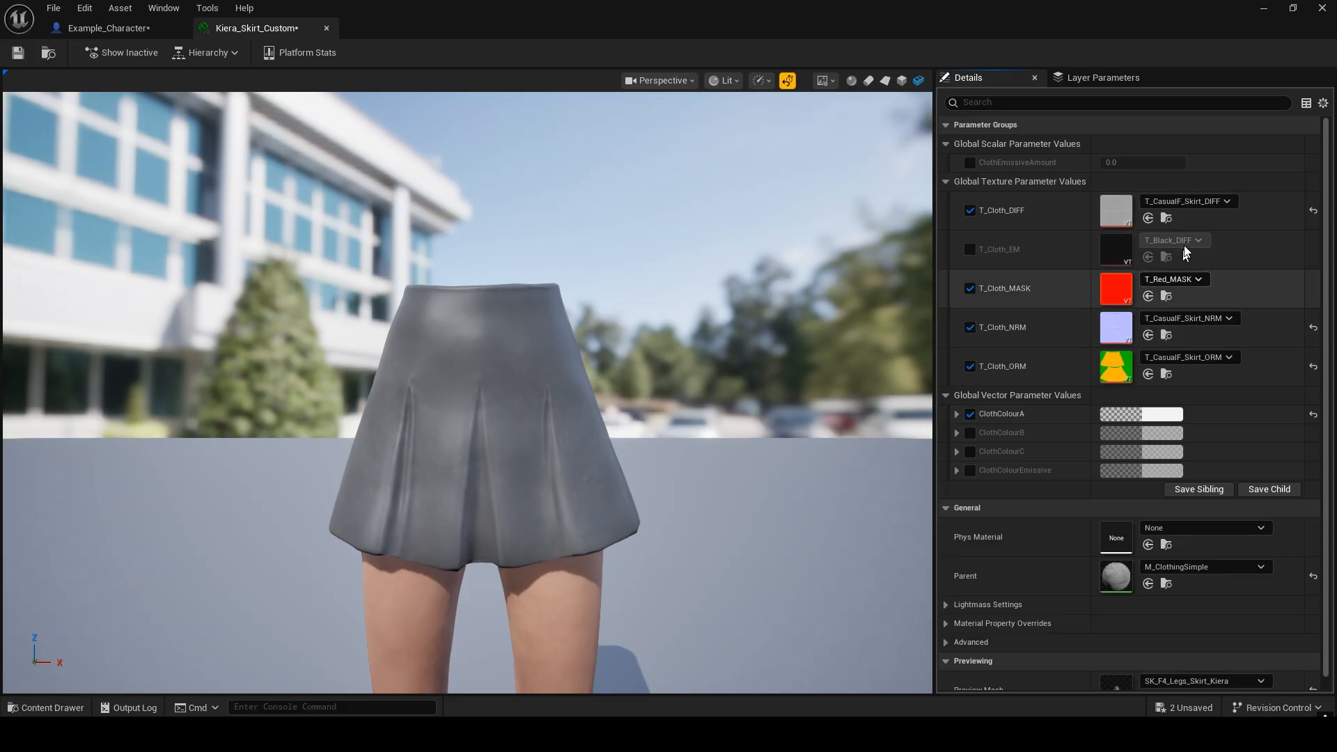
left_click(1160, 414)
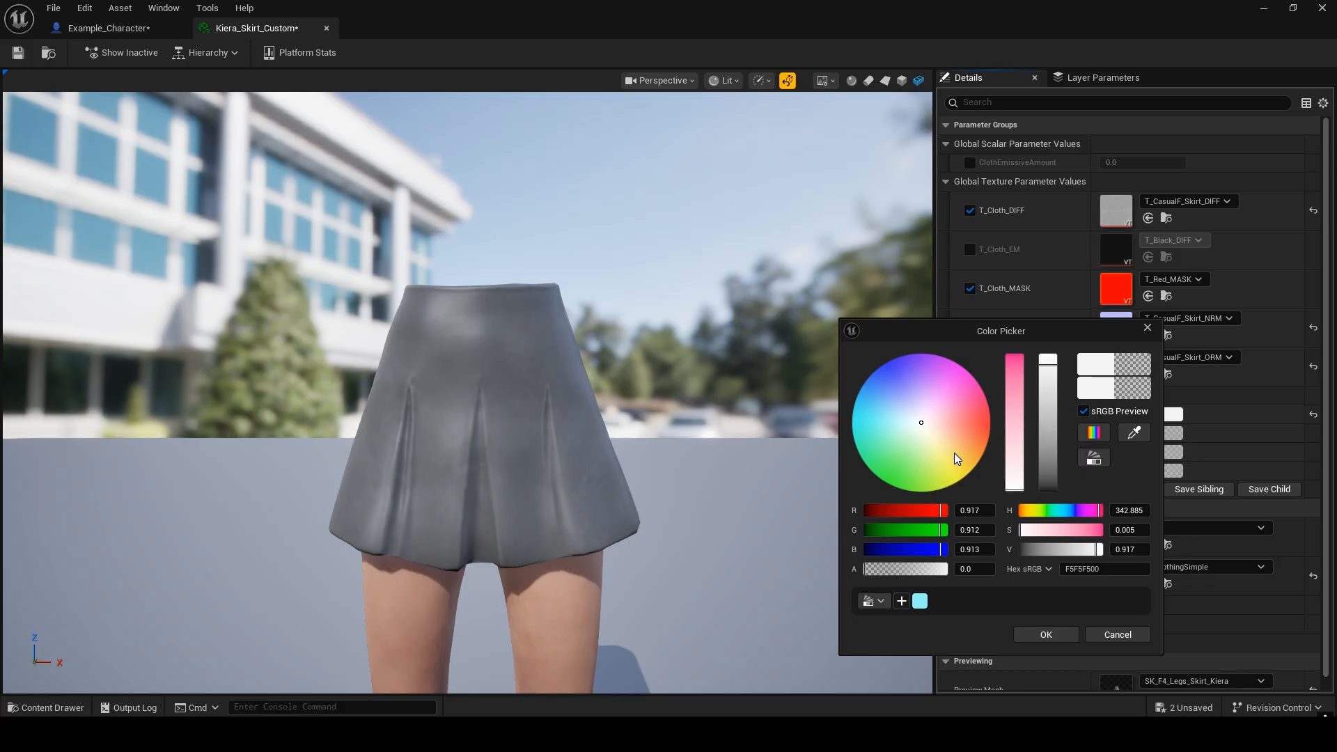
mouse_move(947, 422)
left_mouse_down()
mouse_move(980, 427)
mouse_move(963, 426)
mouse_move(976, 442)
left_mouse_up()
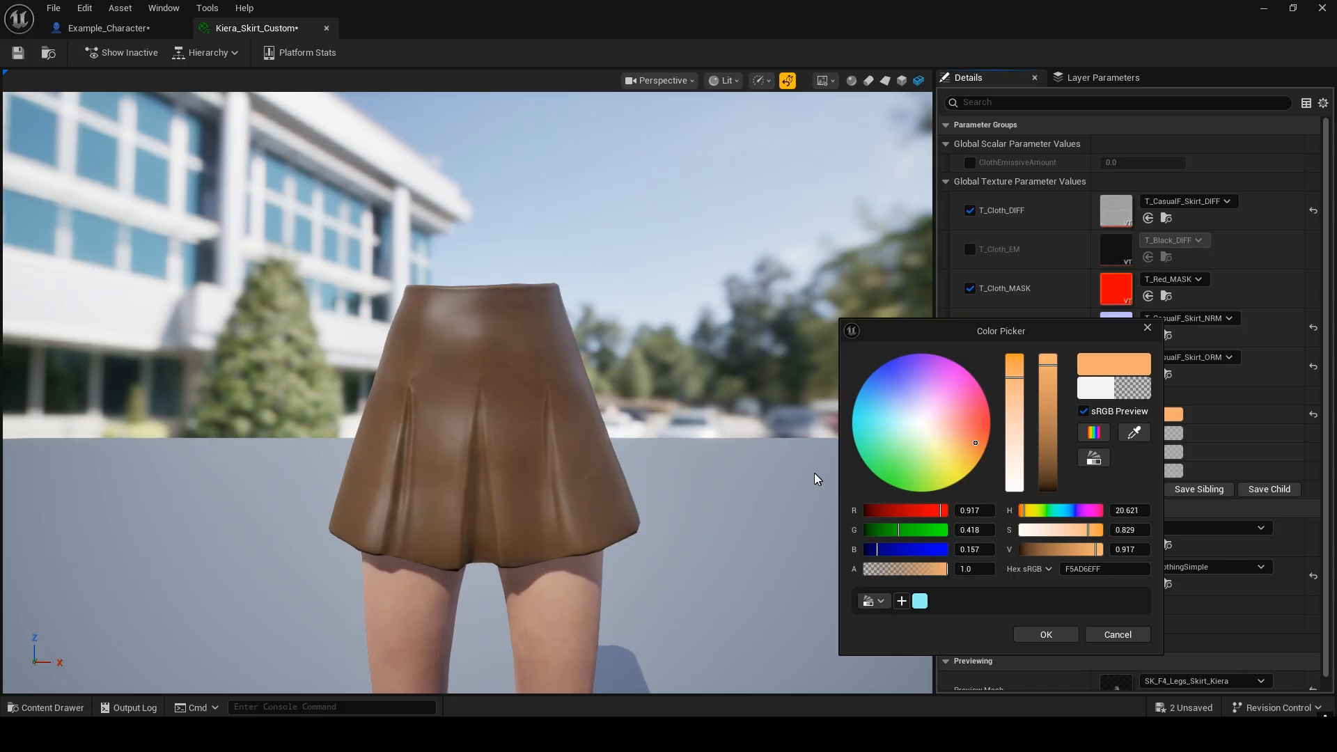
left_click(1052, 635)
- Add the skirt's ClothColourA orange to the saved color theme and save the Kiera_Skirt_Custom material
left_click(1131, 413)
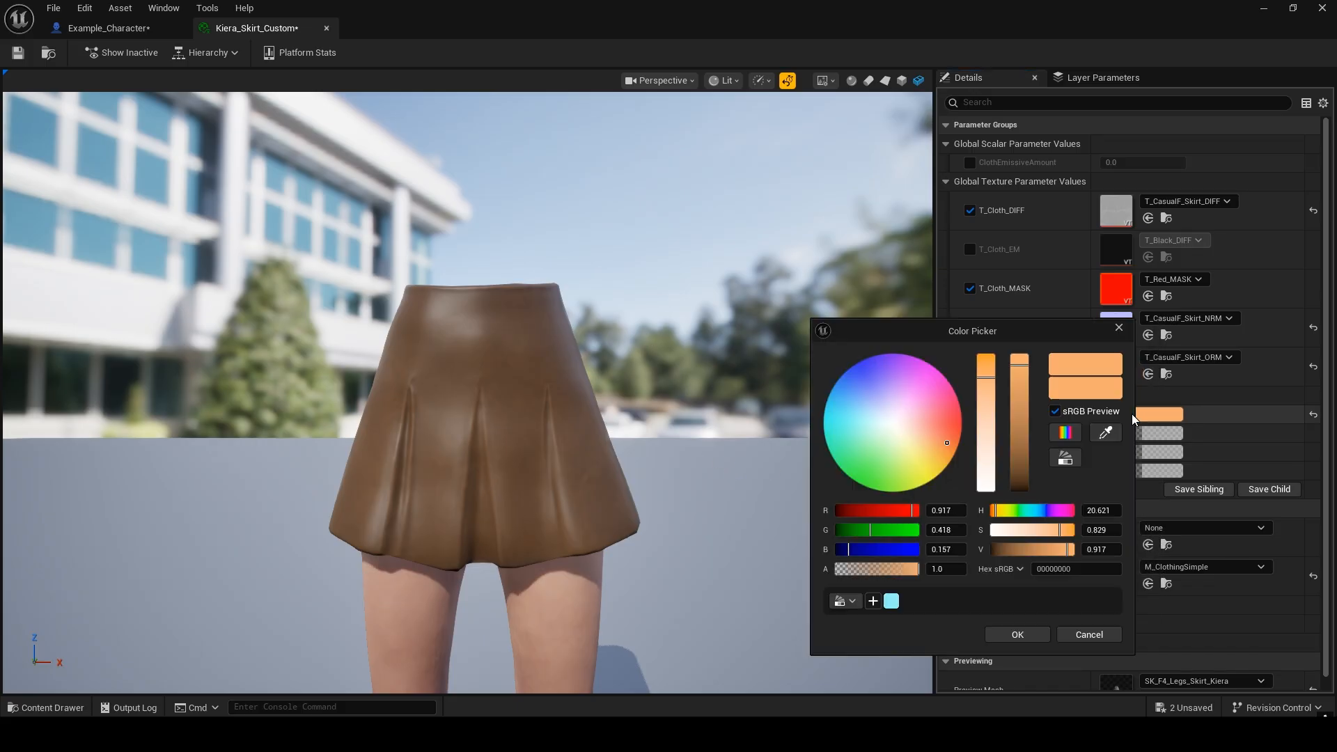
left_click(873, 601)
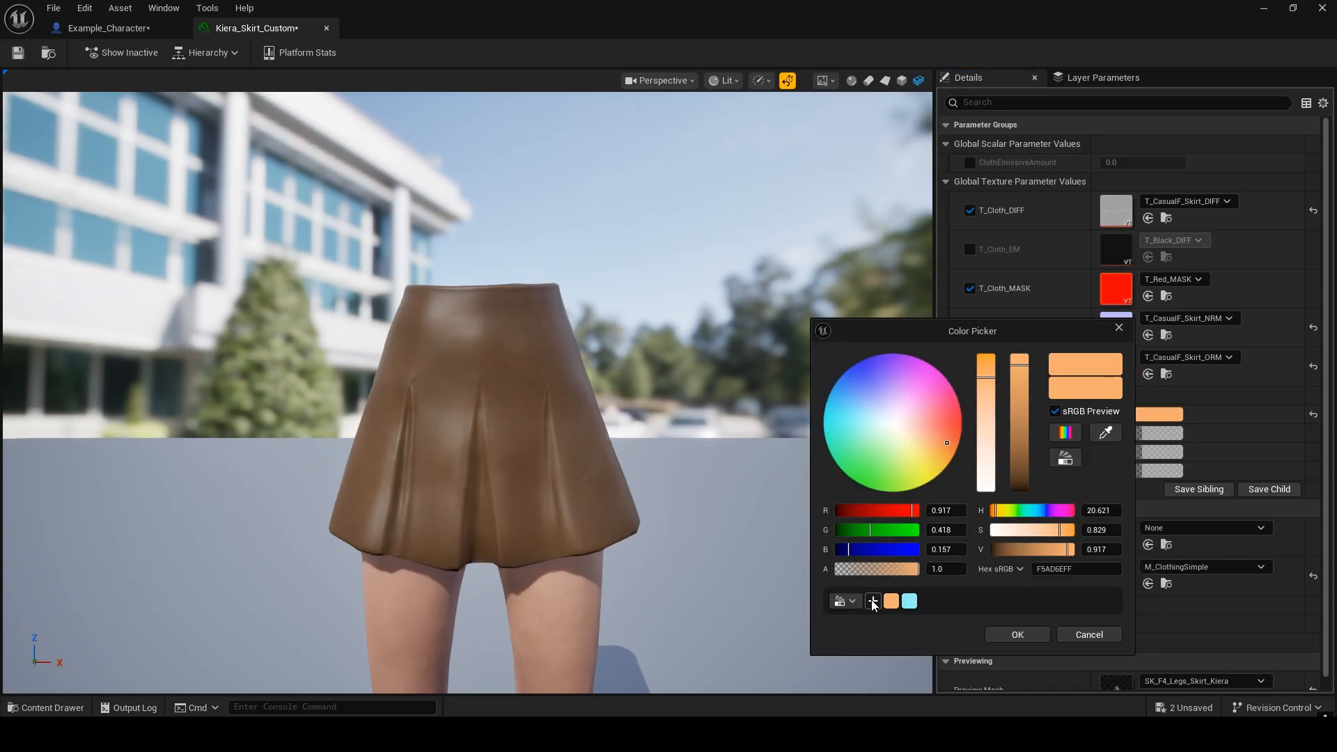
left_click(1018, 634)
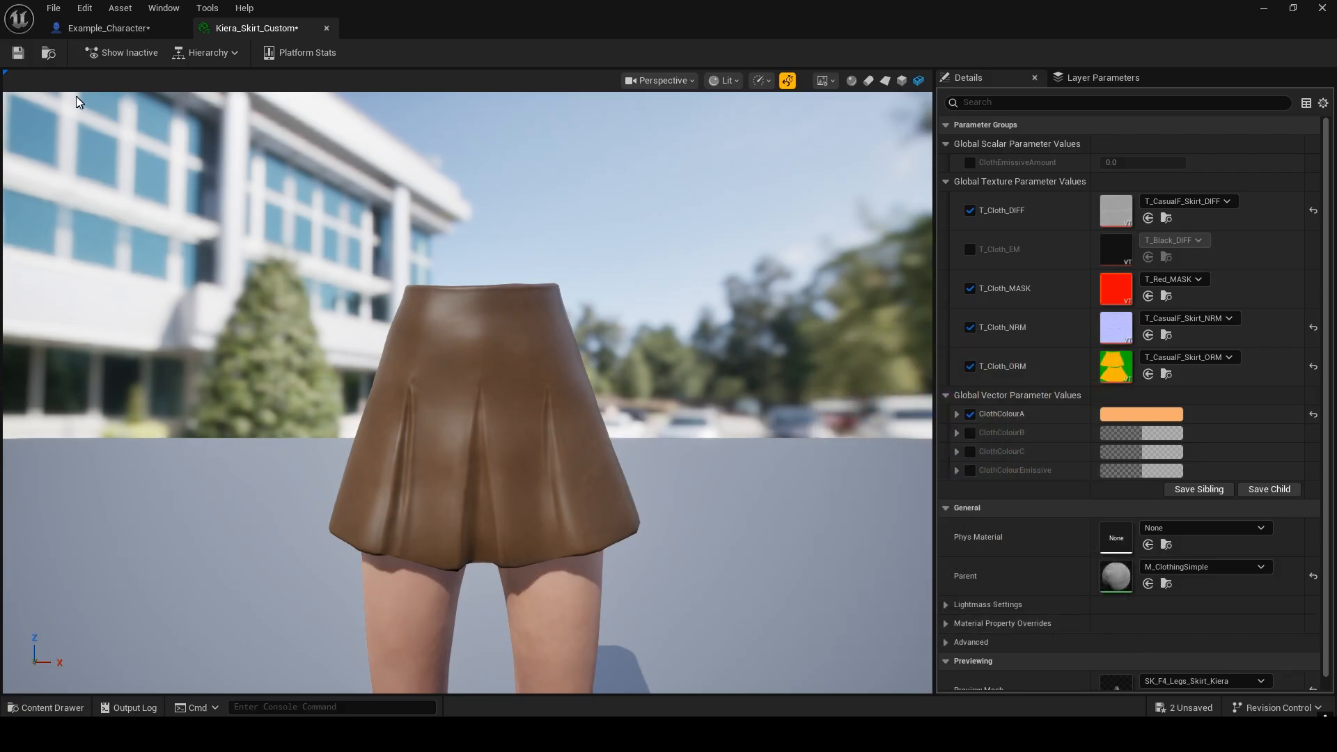
left_click(15, 54)
- View the recolored skirt on the character in the Lvl_ThirdPerson level, and return to the Kiera_Skirt_Custom material editor
left_click(1322, 8)
right_click_drag(992, 282, 1021, 308)
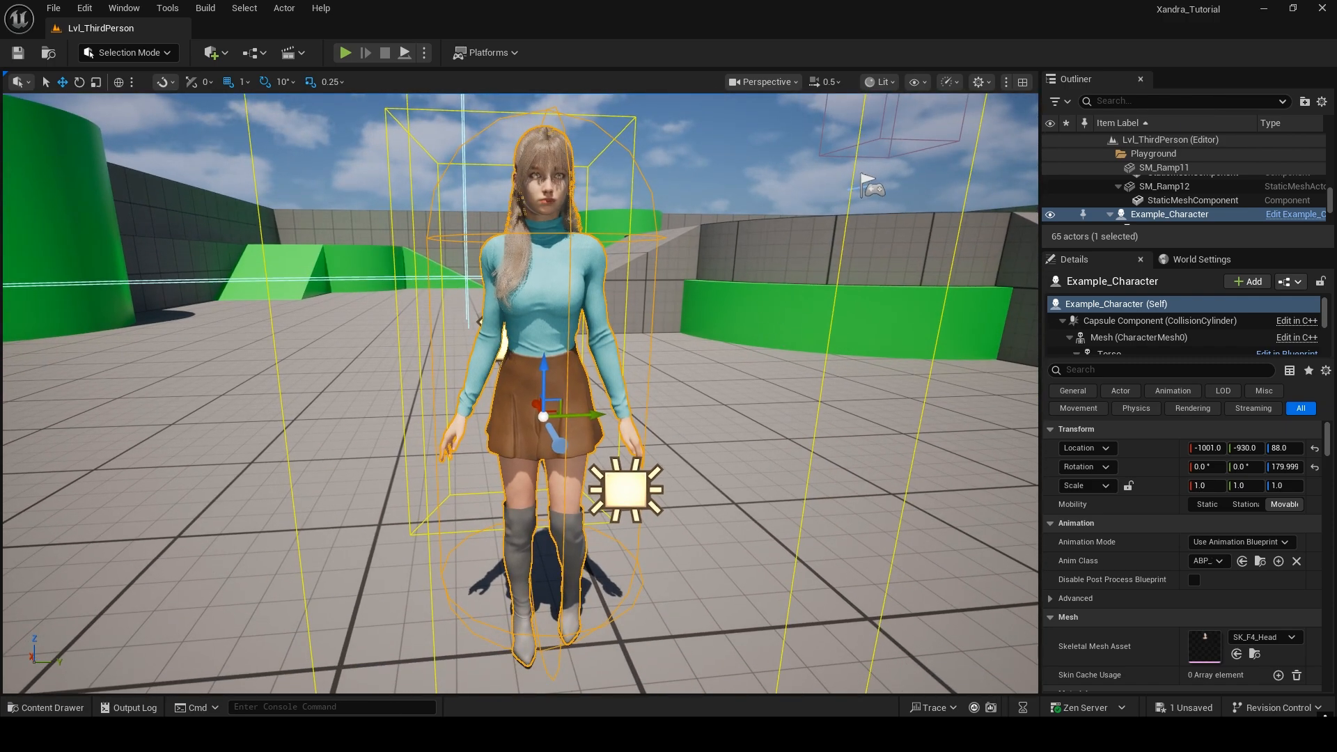
mouse_move(947, 735)
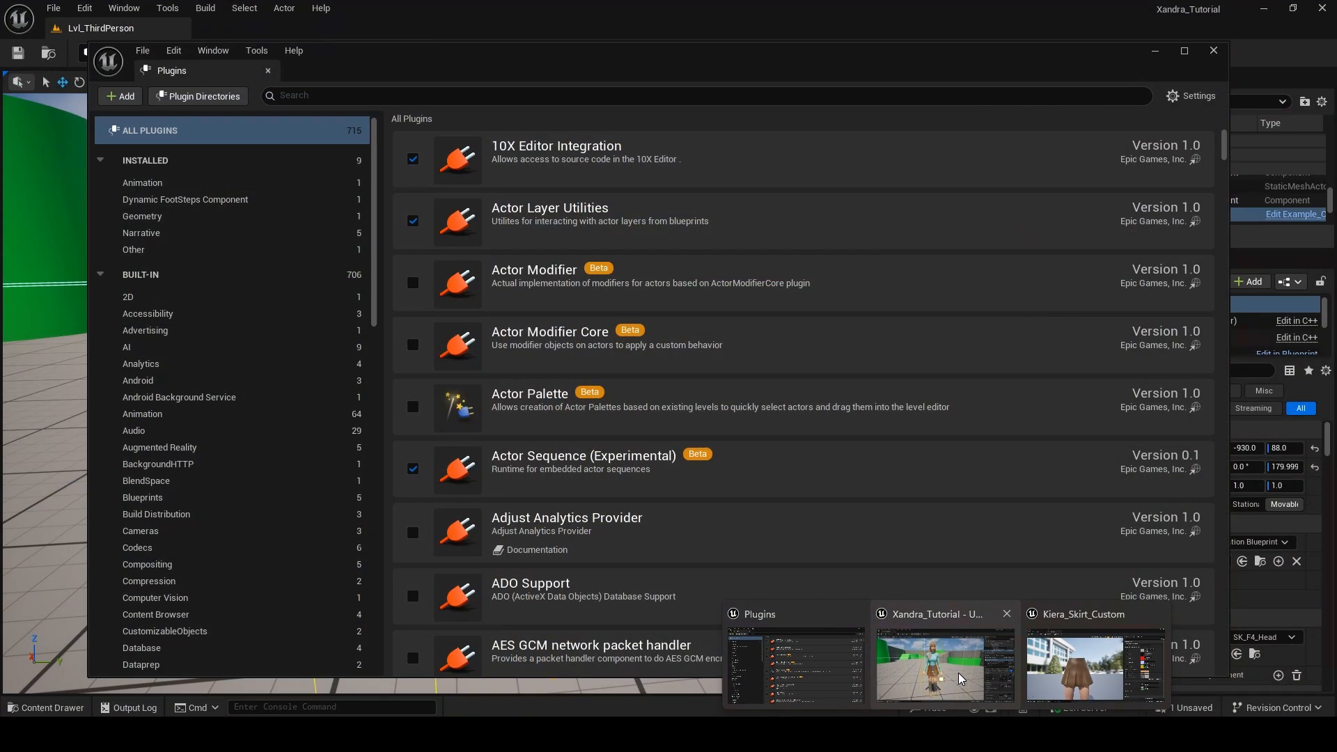
left_click(958, 673)
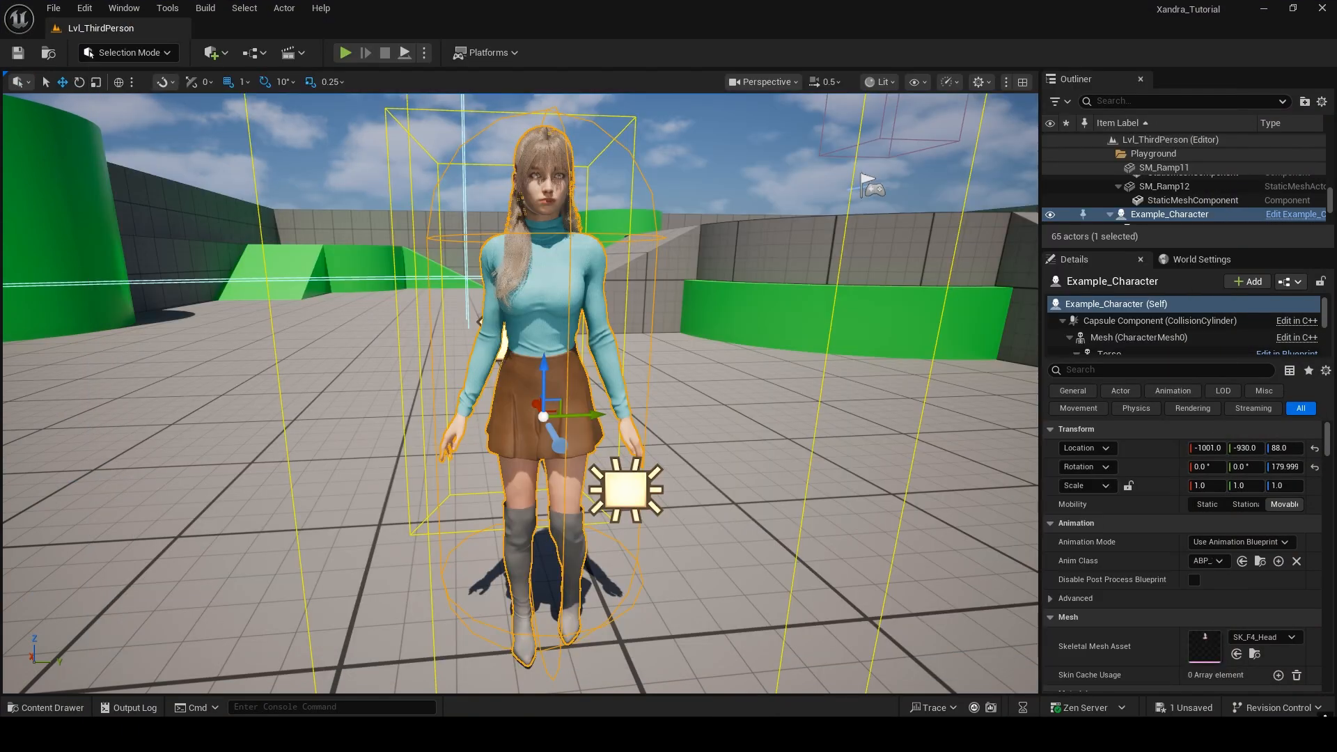
mouse_move(947, 735)
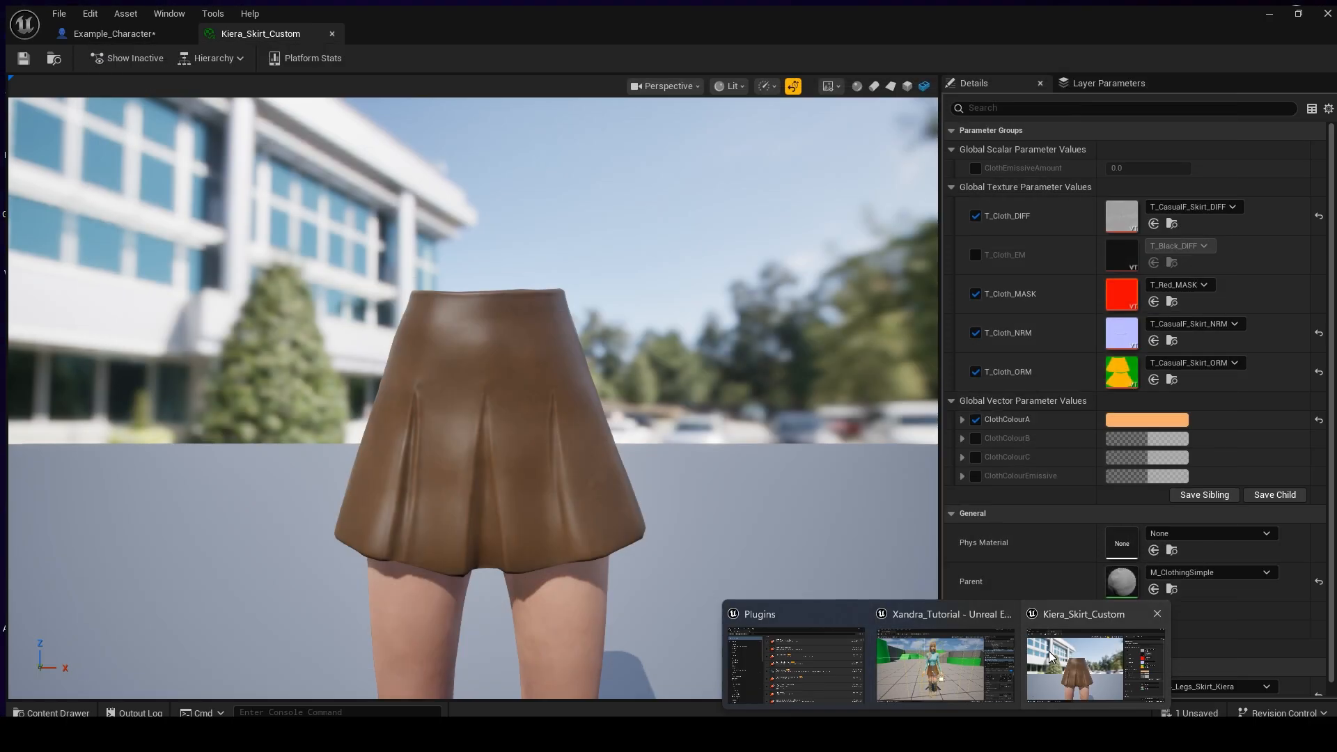
left_click(1052, 656)
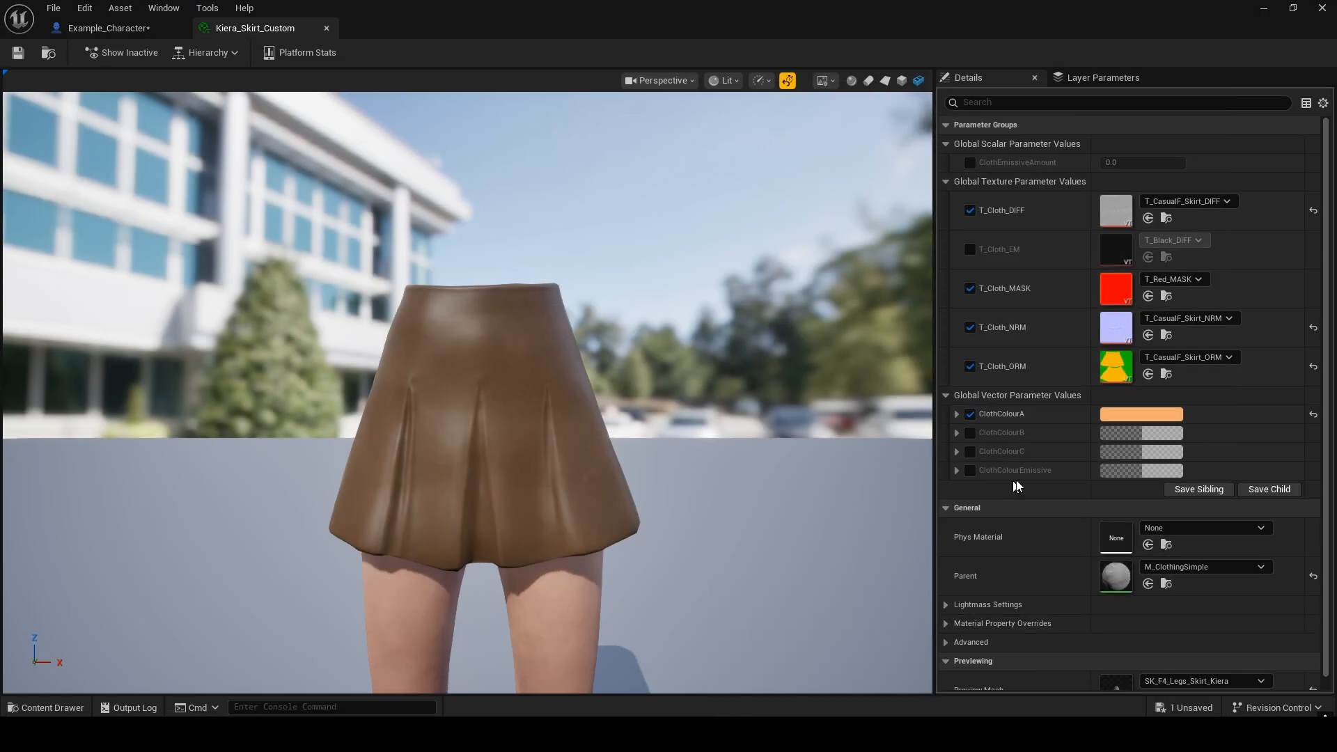
- Close the skirt material, select the Feet component and locate its Element 0 material, MI_CasualF01_Boots, among the project assets
left_click(324, 29)
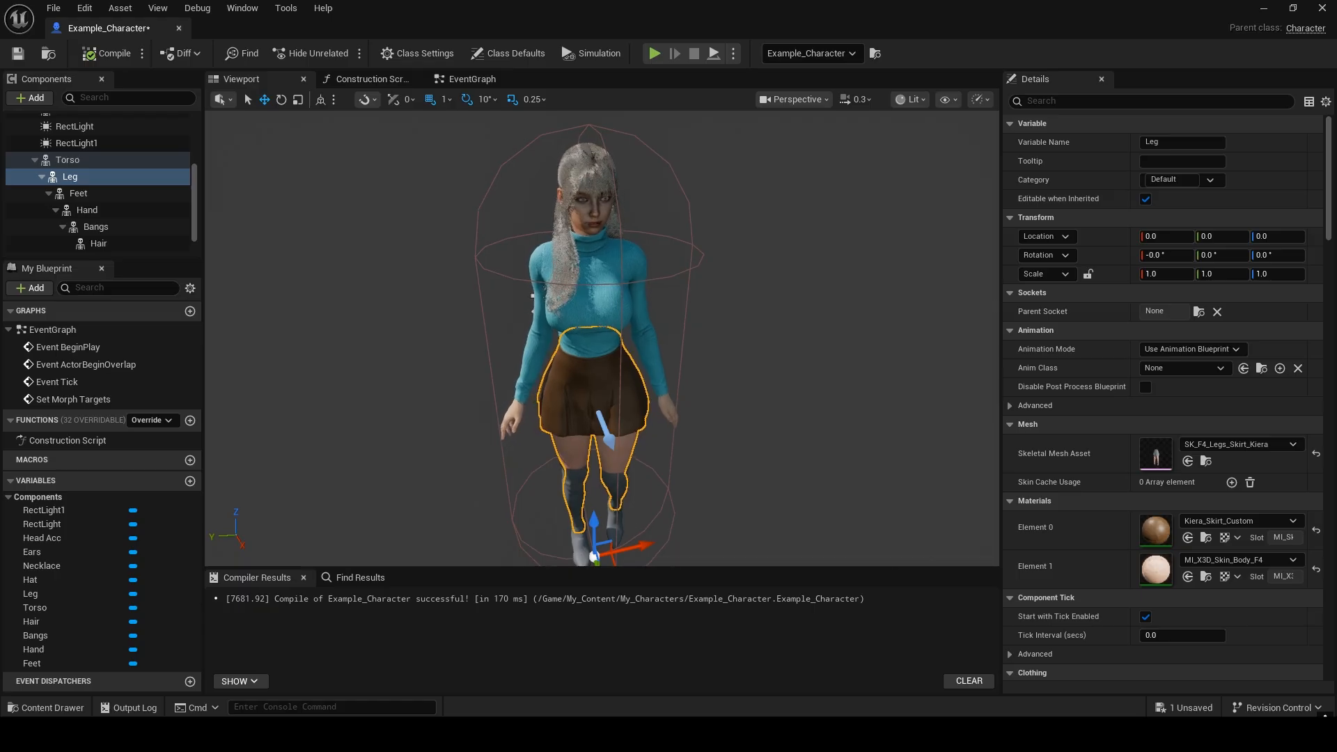
left_click(78, 193)
left_click(1207, 538)
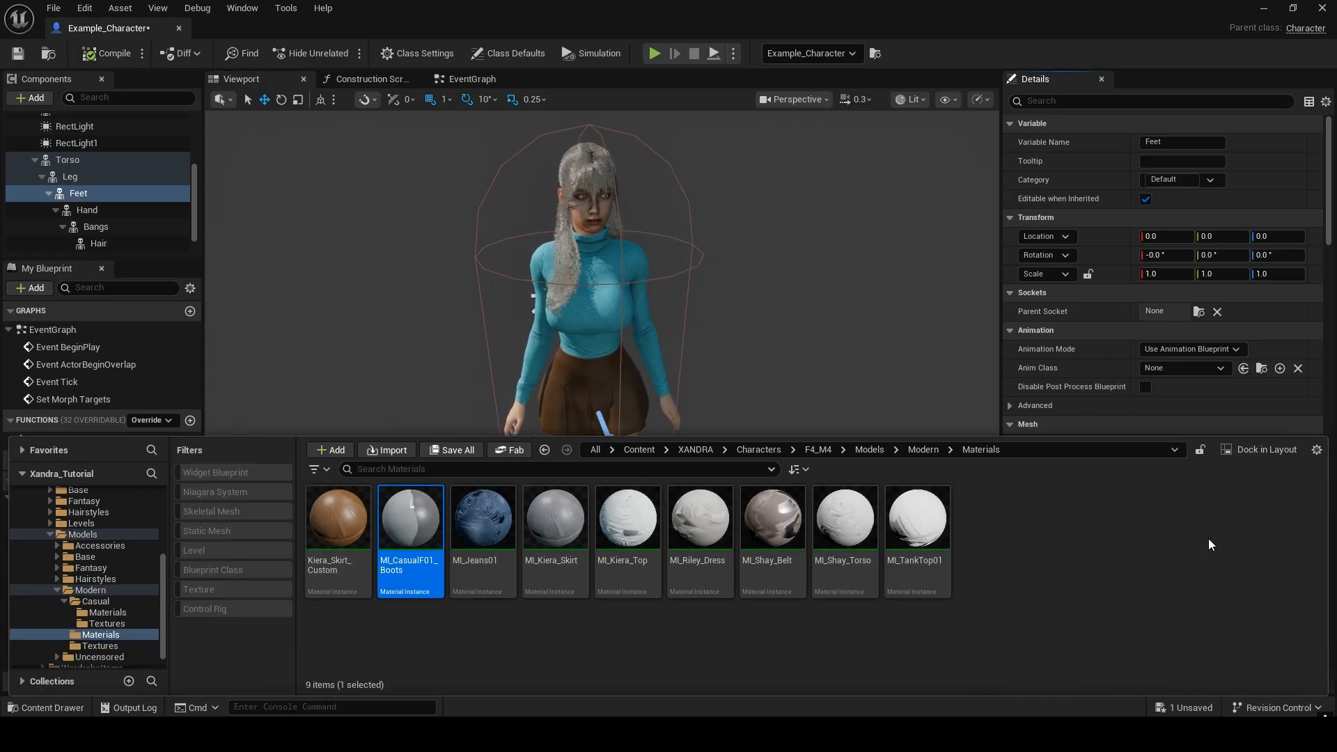
- Duplicate the MI_CasualF01_Boots material instance and name the copy Casual_Boots_Custom
right_click(411, 526)
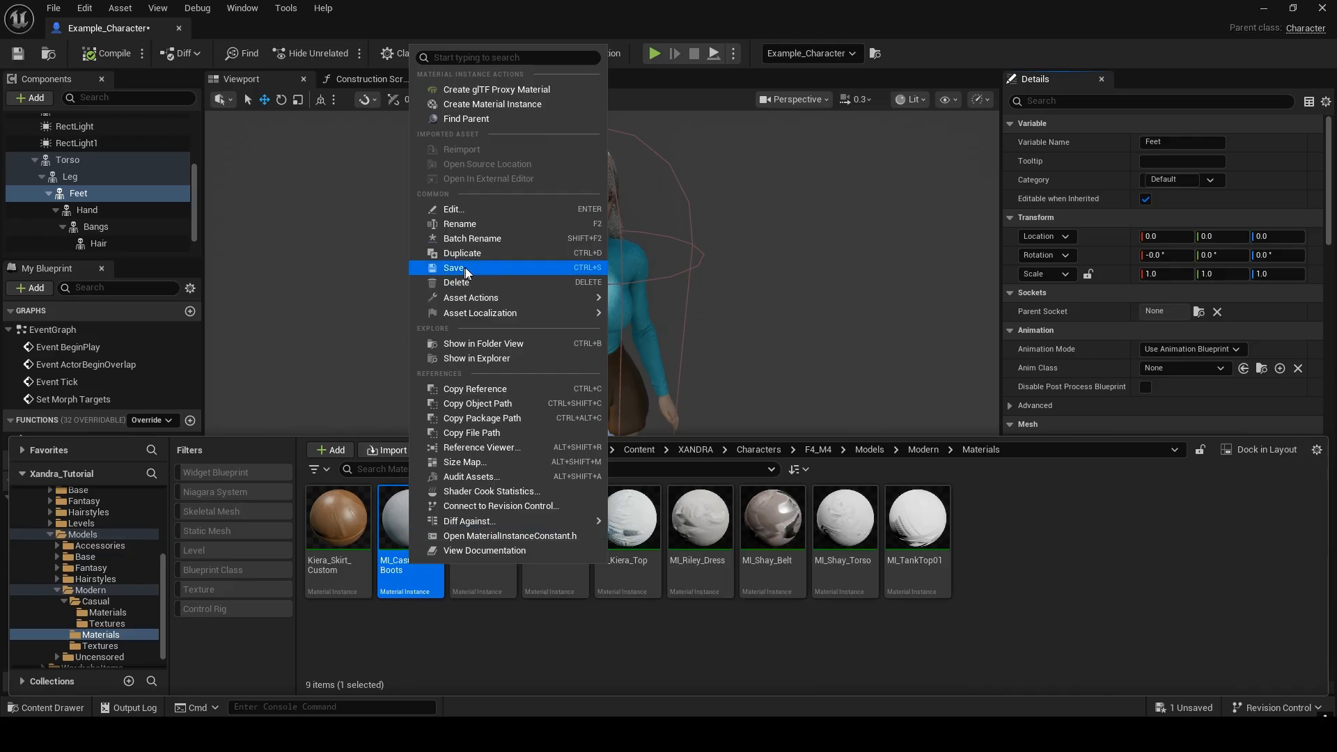
left_click(491, 252)
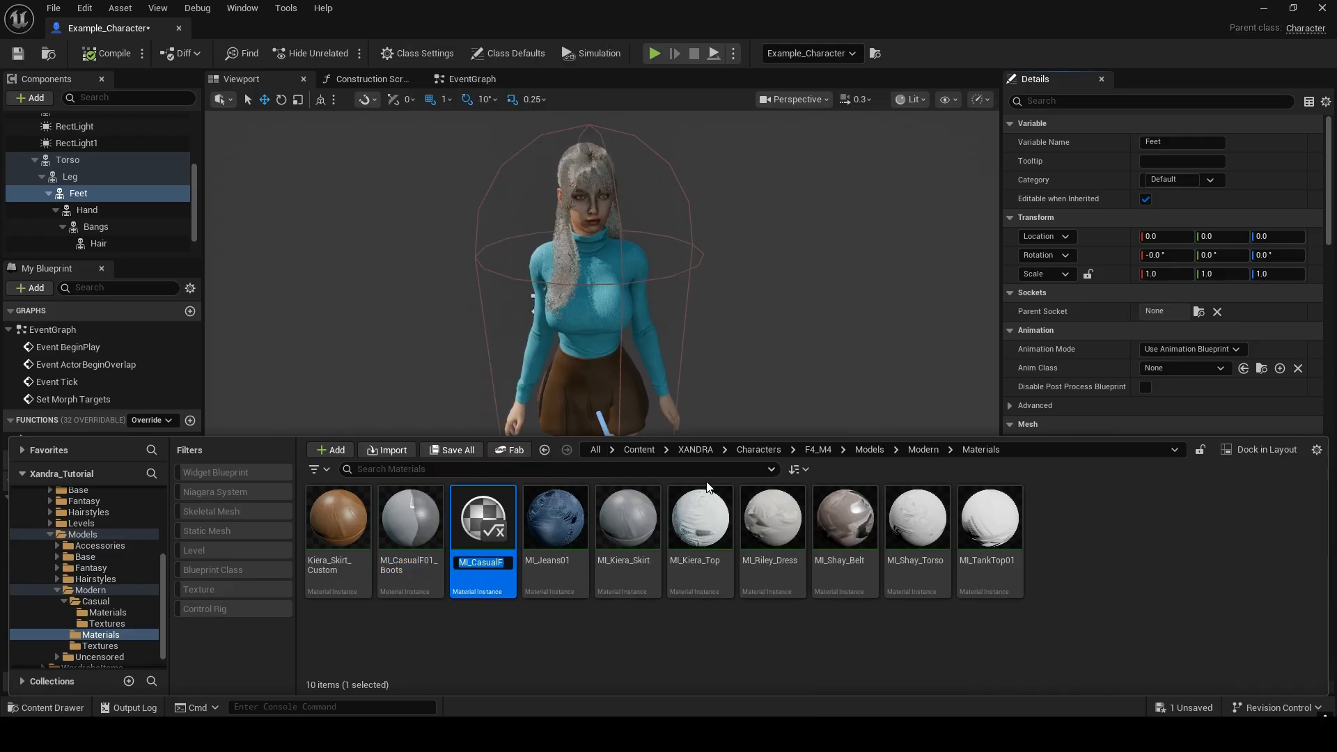
type("Casual_")
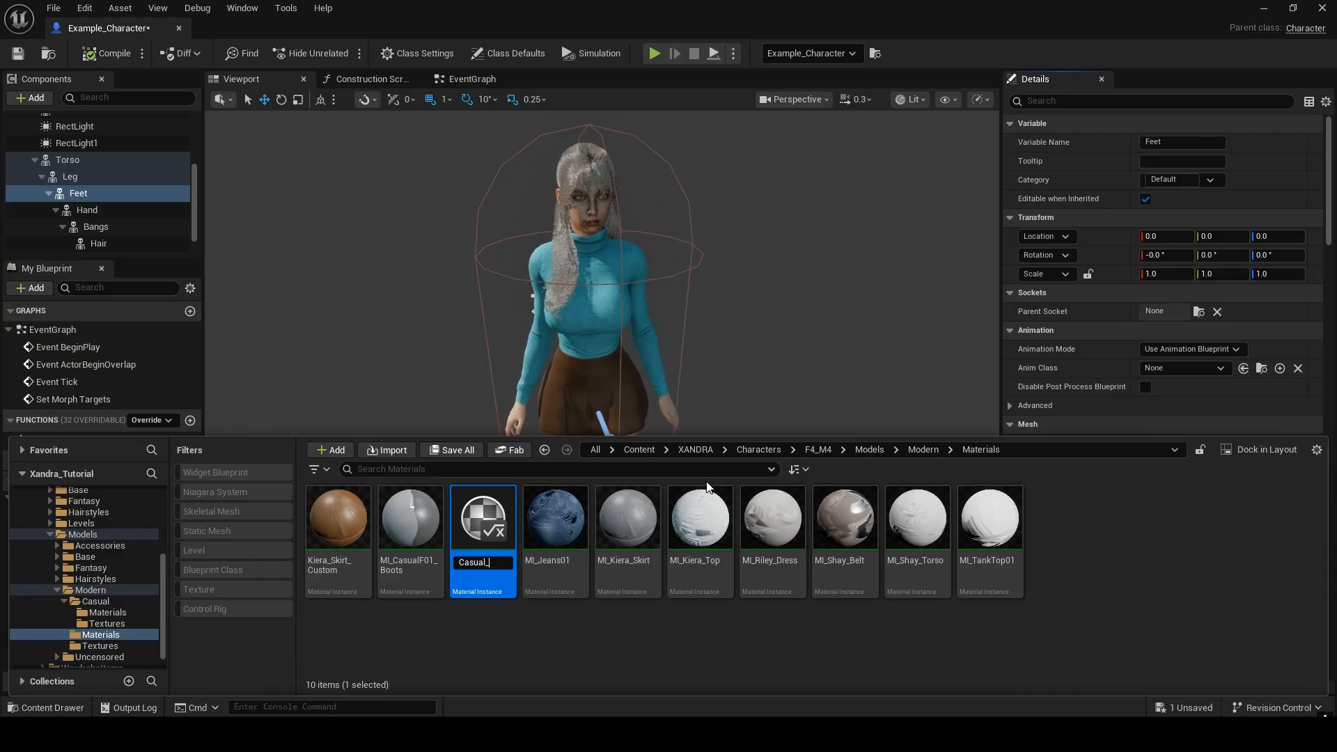
type("Boots_")
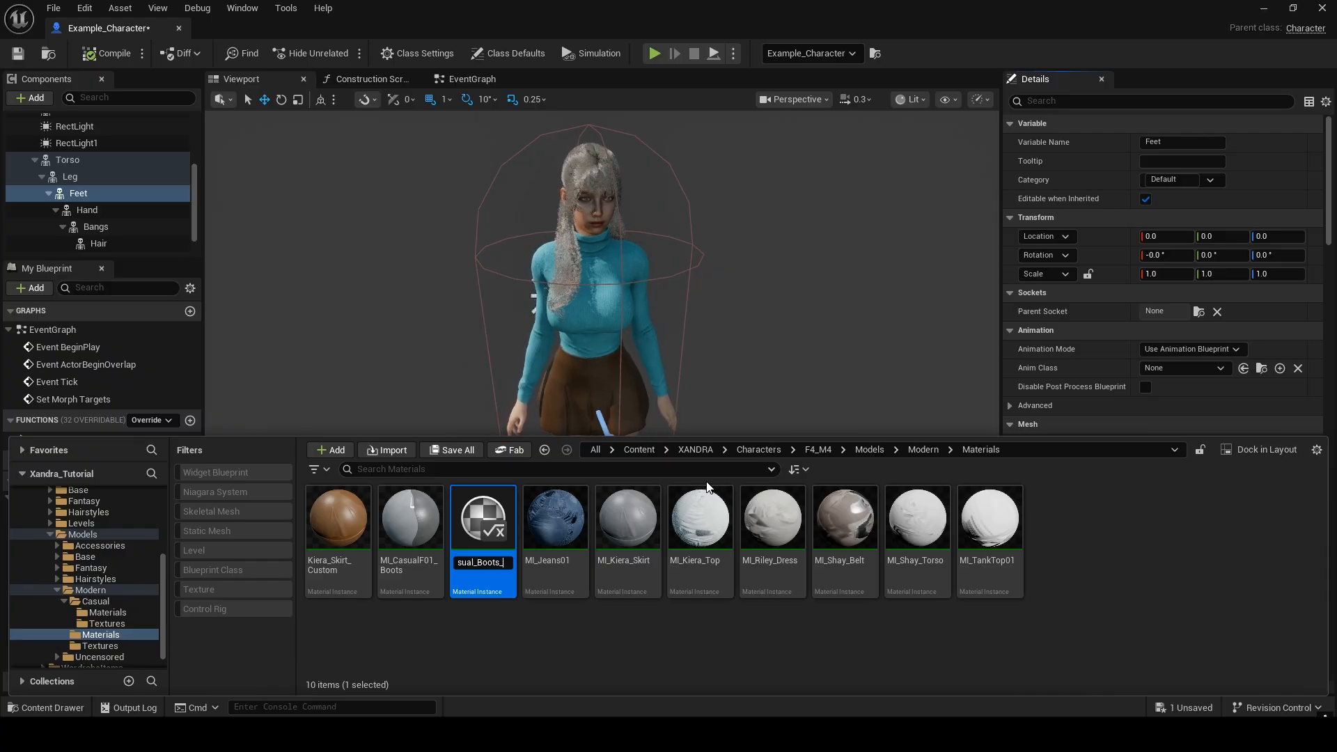
type("Custom")
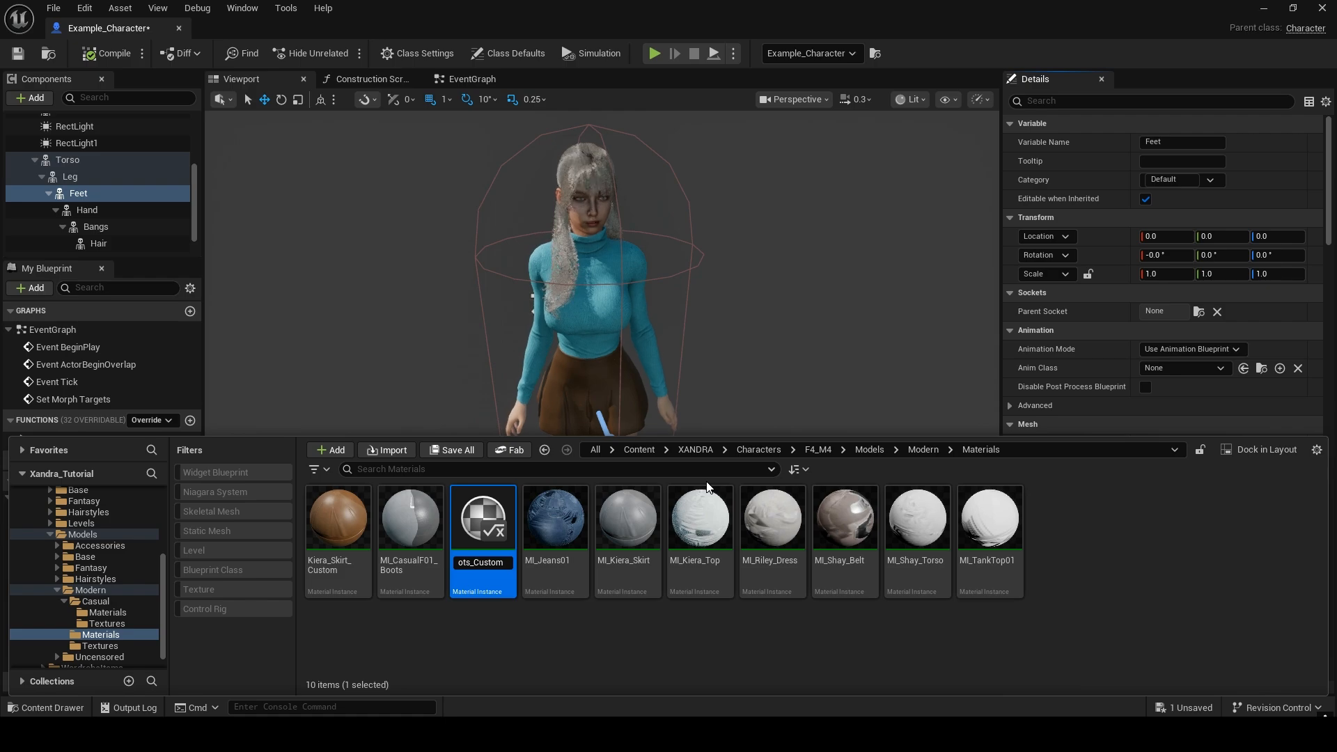
key("Return")
- Assign Casual_Boots_Custom to the Feet component's Element 0 and set the material's preview mesh to SK_F4_Feet_Boots_Naomi
left_click_drag(330, 519, 1153, 533)
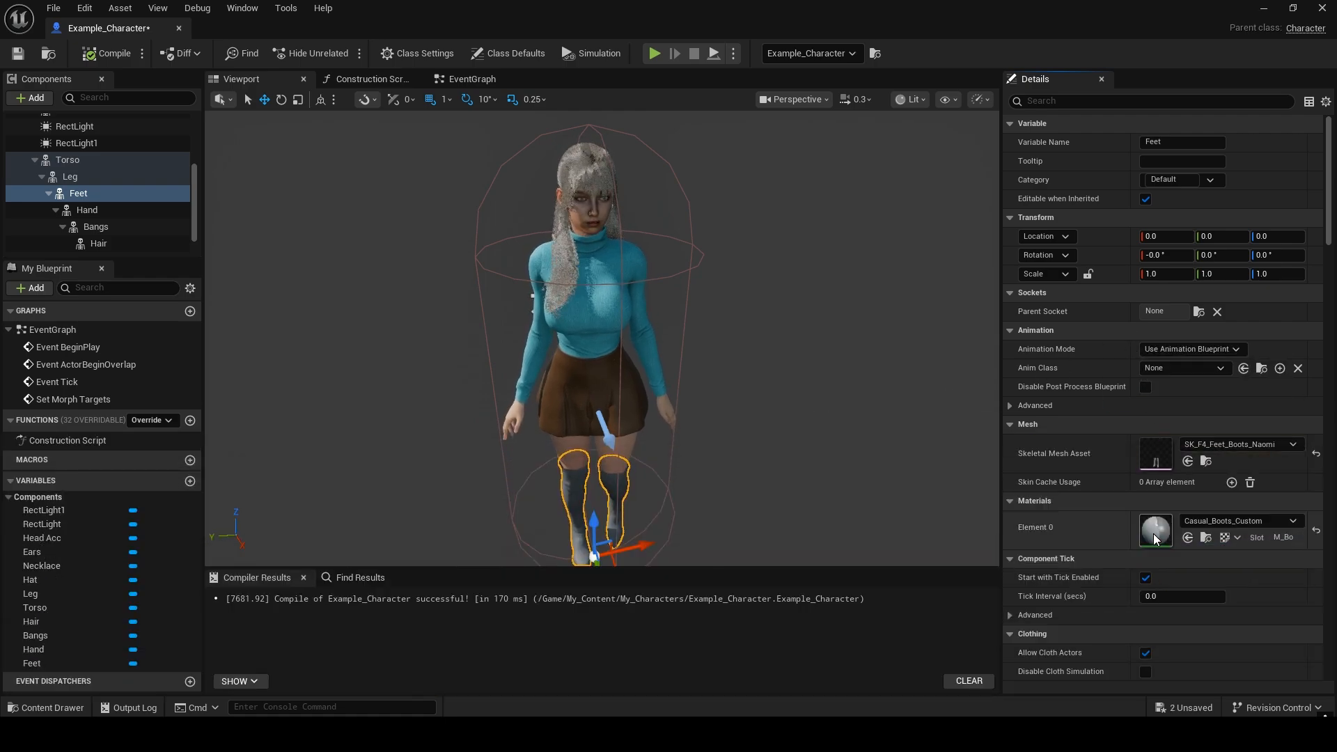
double_click(1153, 533)
left_click(1160, 681)
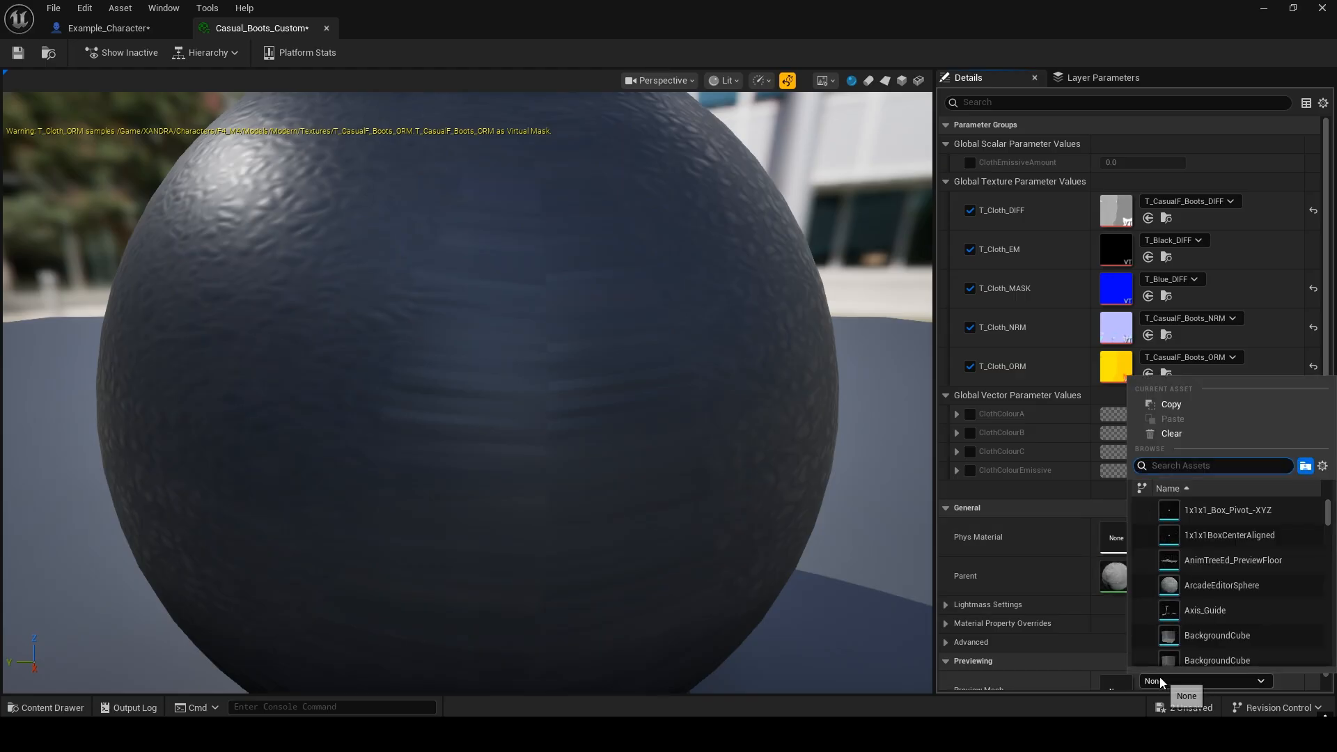
scroll(1219, 545, "down", 1)
type("Boot")
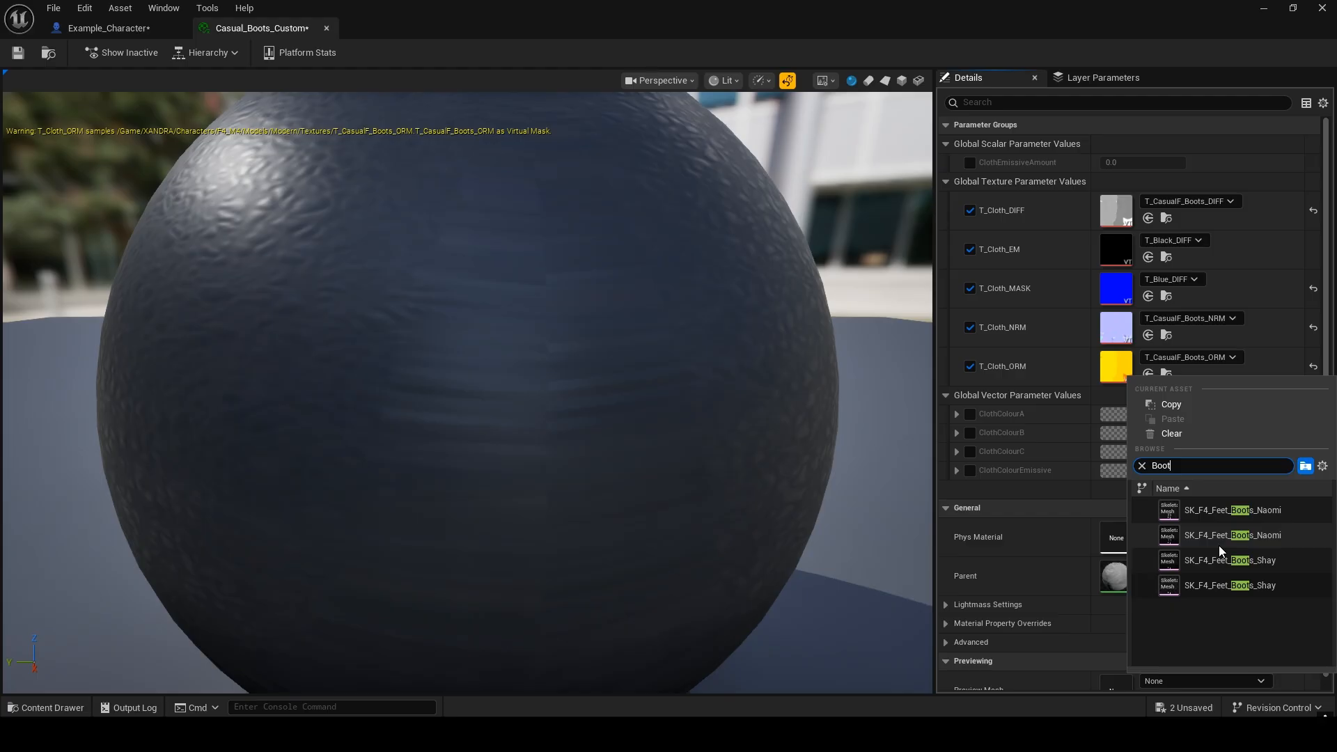
left_click(1209, 536)
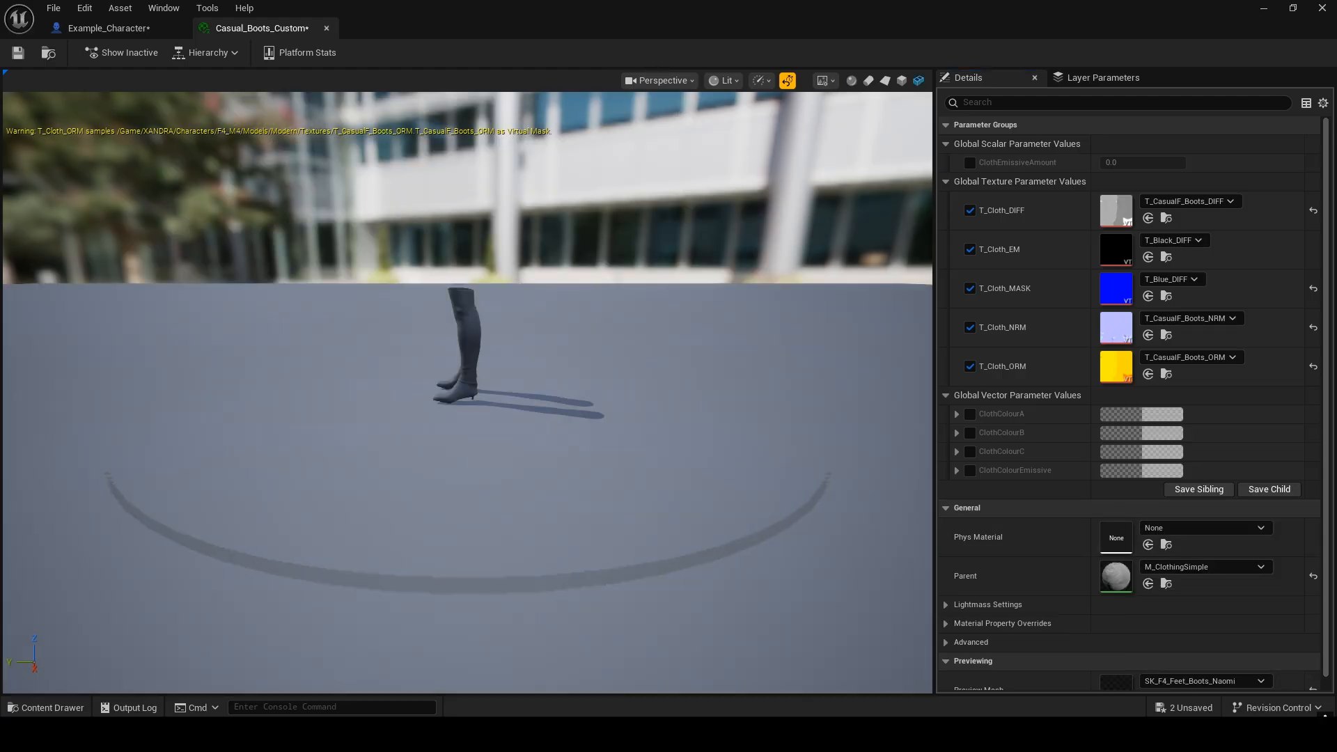
- Enable the ClothColourA, ClothColourB and ClothColourC overrides on the boots material
scroll(467, 393, "up", 5)
left_click_drag(467, 393, 671, 420)
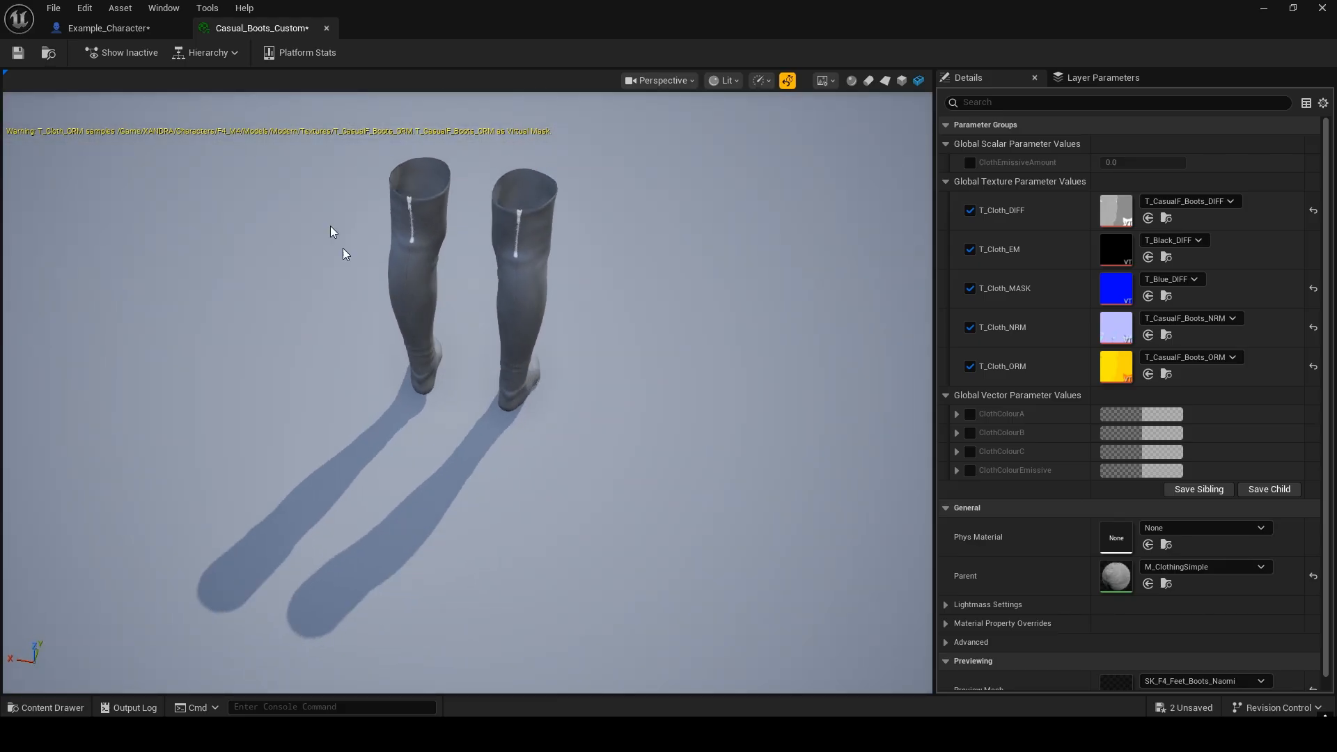
scroll(484, 201, "up", 6)
scroll(486, 191, "down", 6)
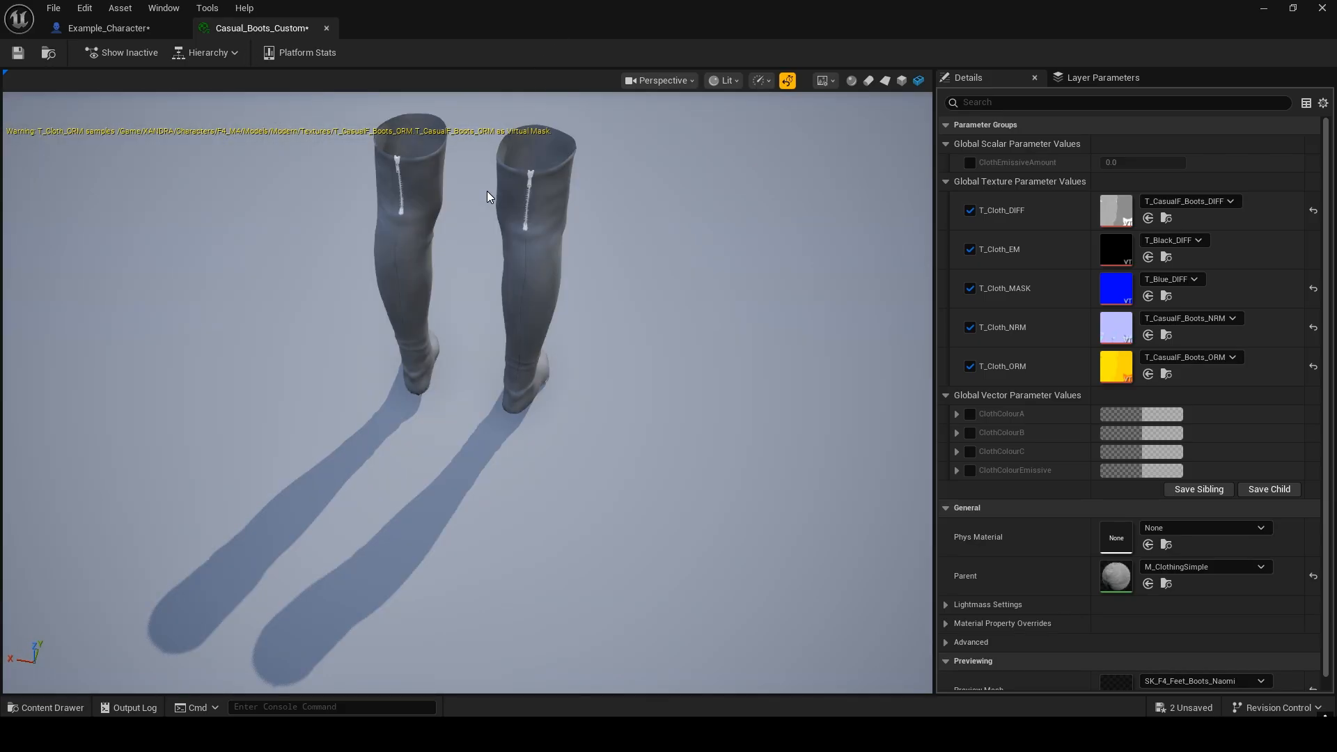
middle_click_drag(486, 191, 525, 98)
middle_click_drag(433, 237, 531, 272)
scroll(533, 276, "up", 4)
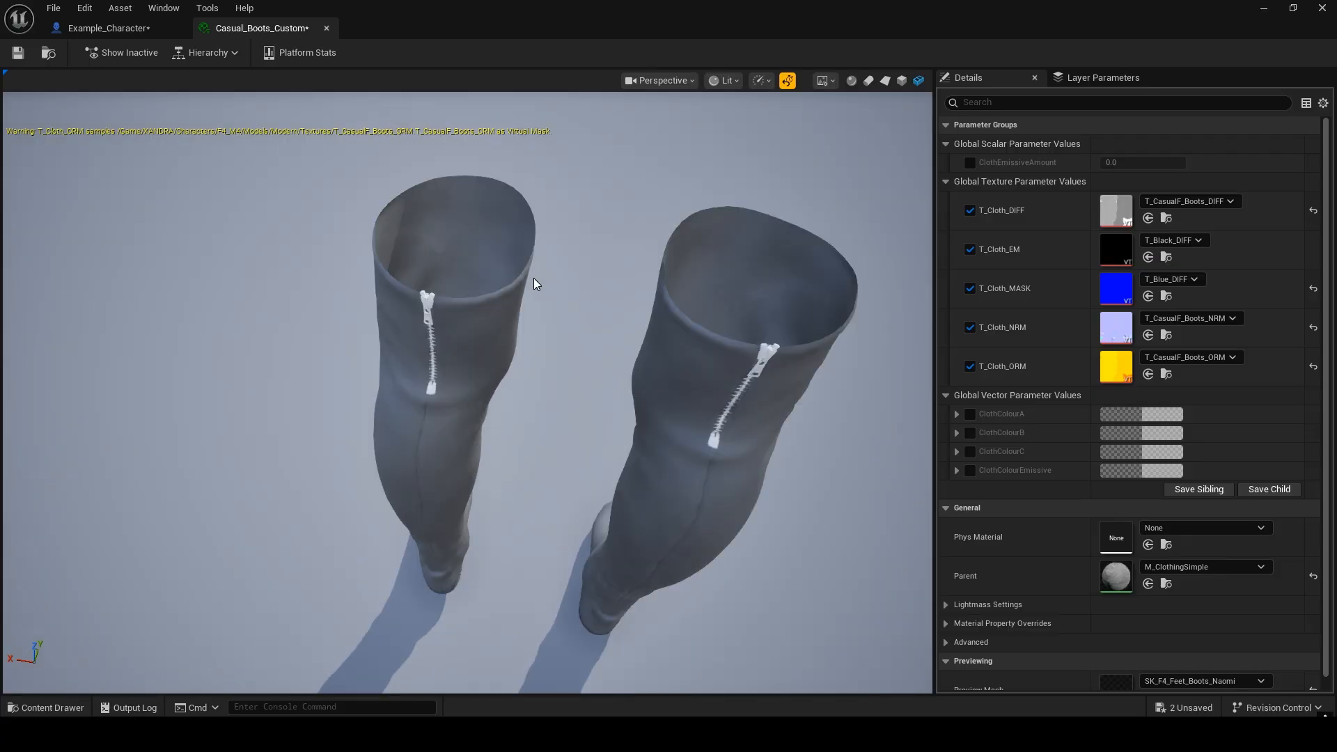
left_click(969, 414)
left_click(967, 432)
left_click(971, 451)
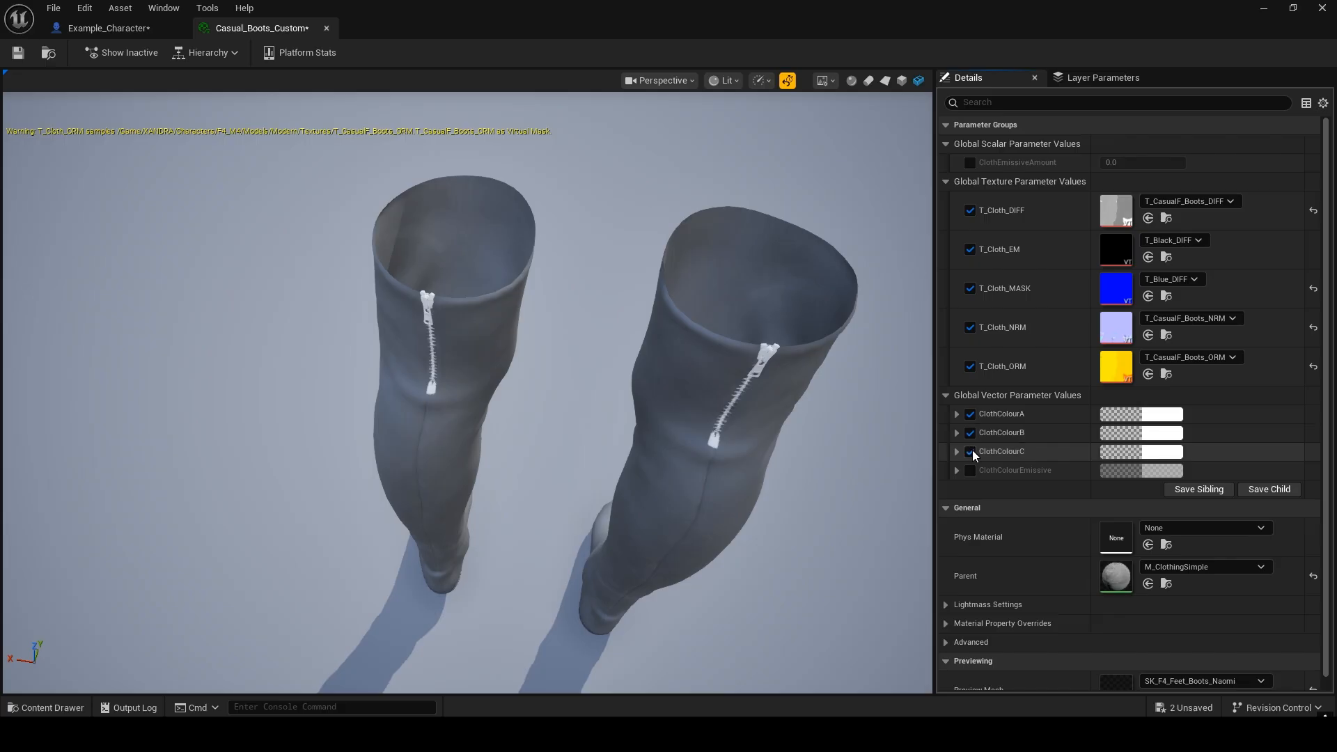
- Set the boots material's ClothColourA to the saved theme orange, hex F5AD6EFF, and check the boots in the preview
left_click(1169, 418)
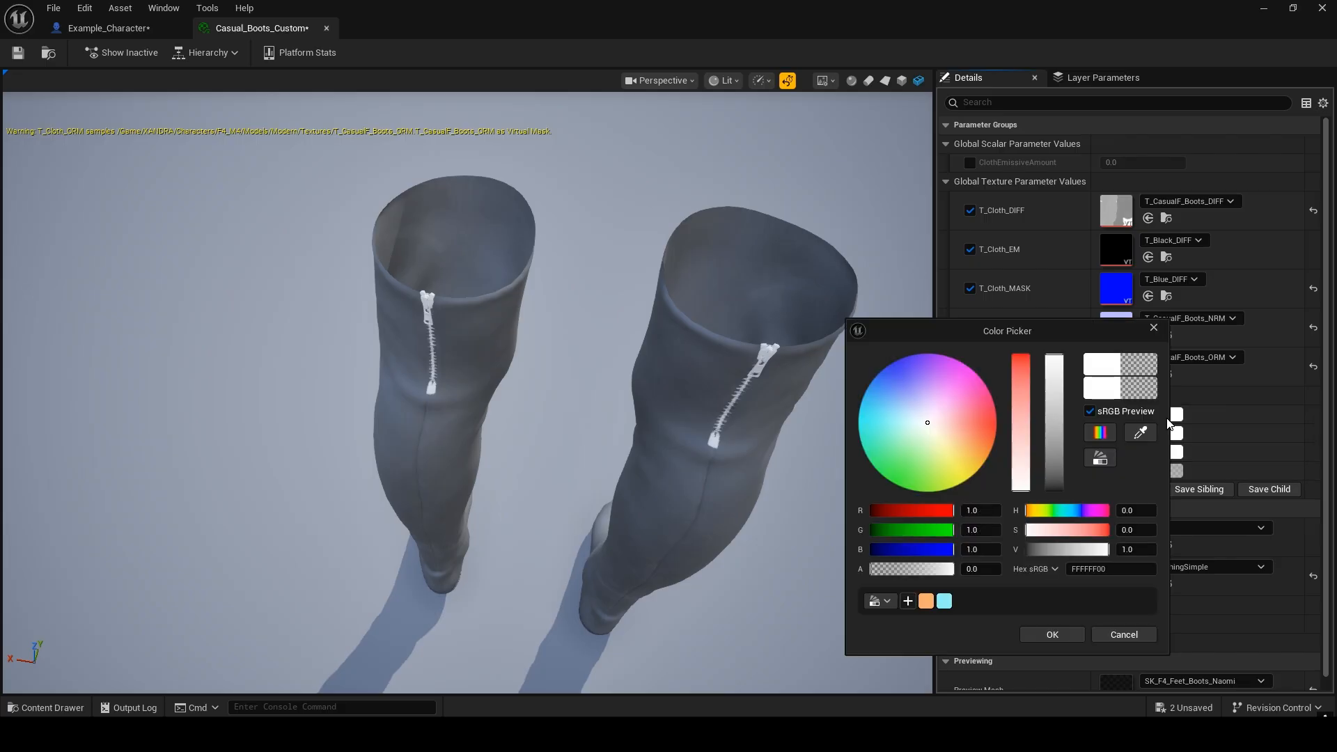
left_click(926, 601)
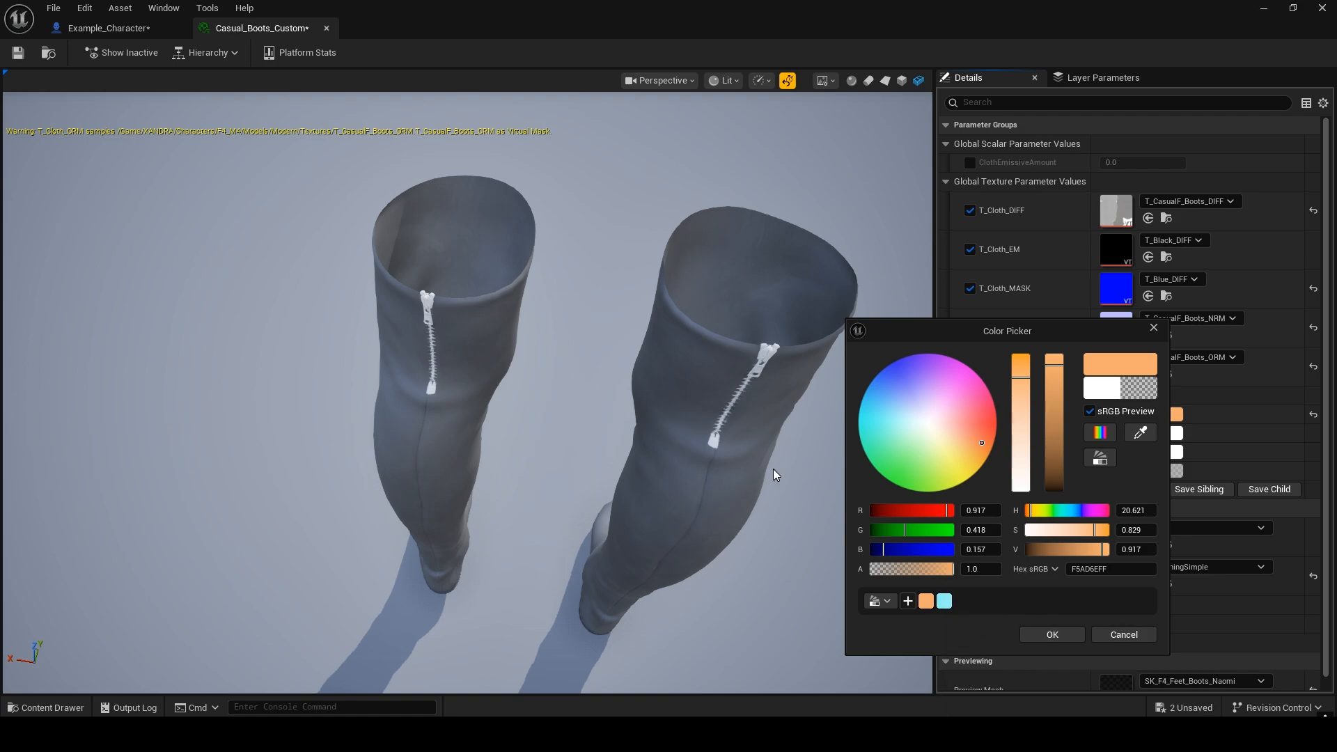
left_click(1053, 635)
scroll(802, 424, "up", 2)
right_click_drag(803, 425, 802, 383)
left_click_drag(803, 424, 731, 394)
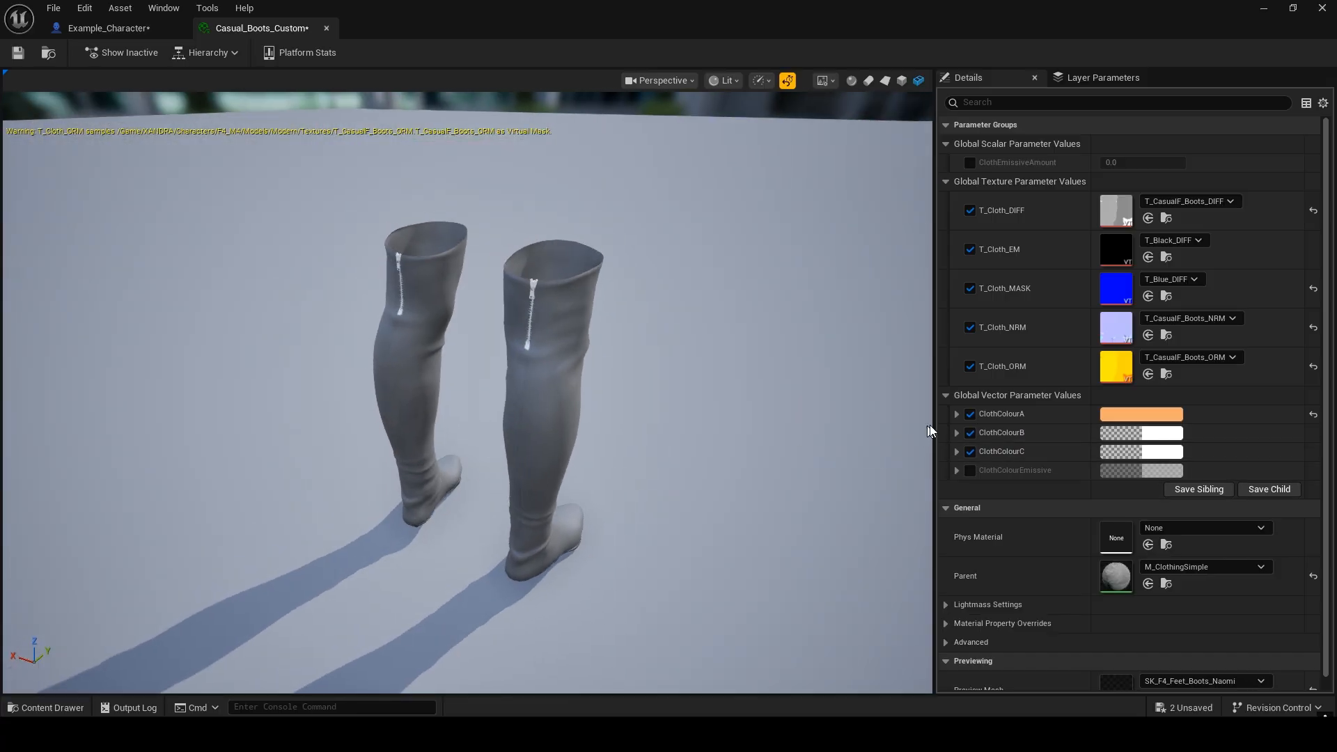
- Turn off the boots material's ClothColourA and ClothColourB overrides after testing light tints on ClothColourB
left_click(970, 414)
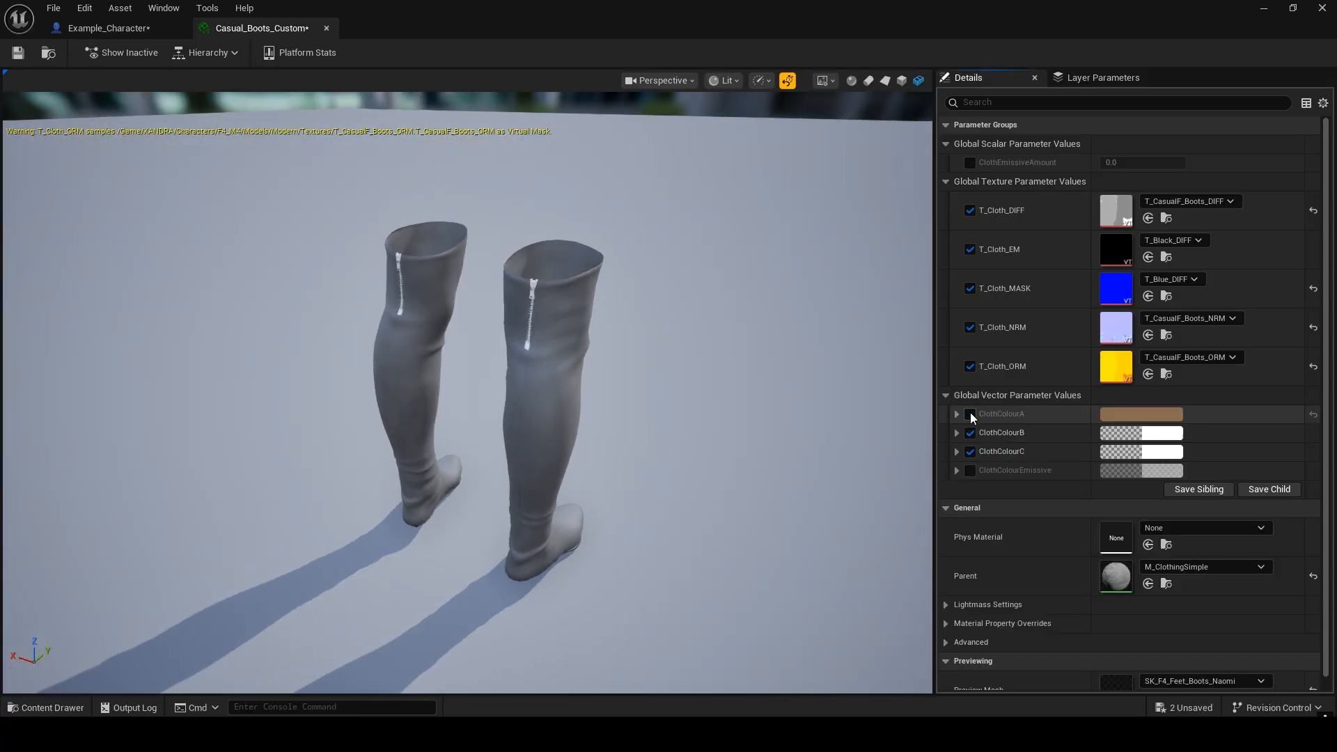
left_click(1107, 452)
mouse_move(943, 475)
left_mouse_down()
mouse_move(960, 439)
mouse_move(864, 392)
mouse_move(855, 416)
mouse_move(947, 429)
left_mouse_up()
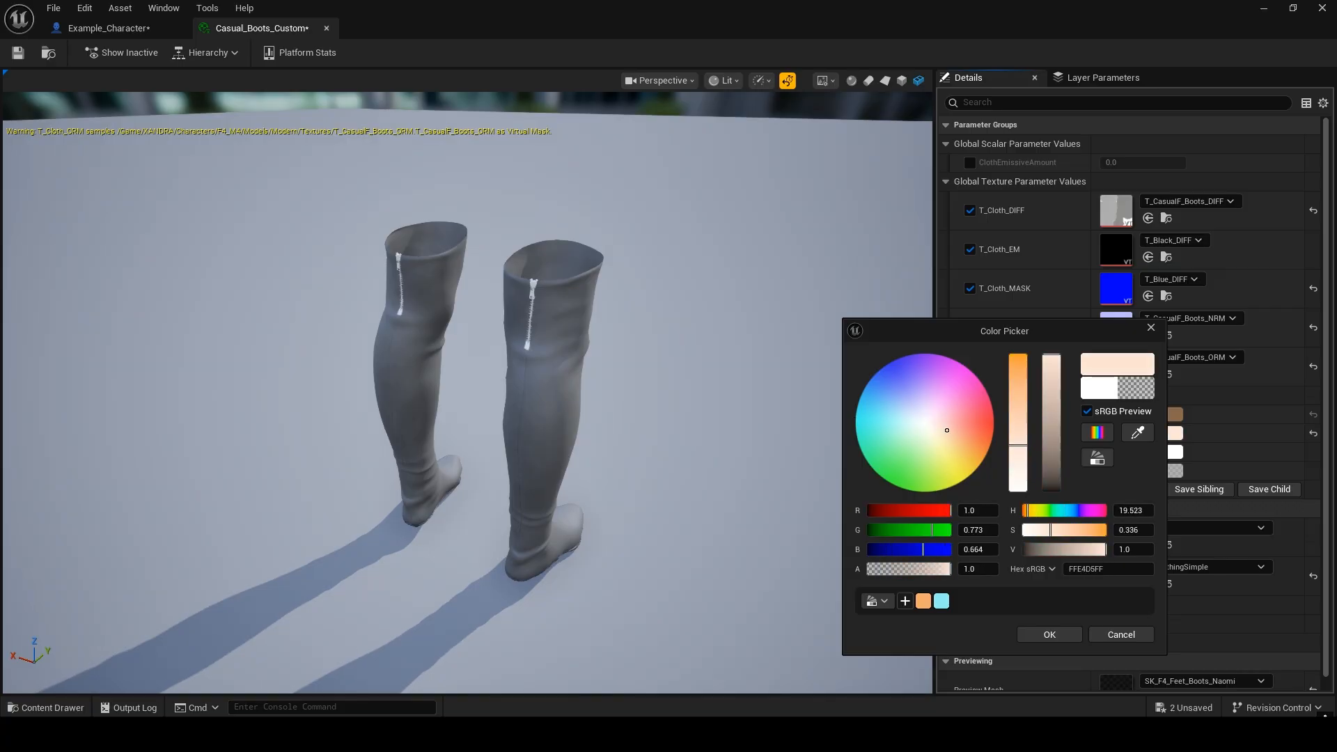
scroll(636, 480, "down", 5)
scroll(664, 485, "up", 3)
left_click_drag(667, 485, 658, 492)
left_click_drag(937, 403, 919, 393)
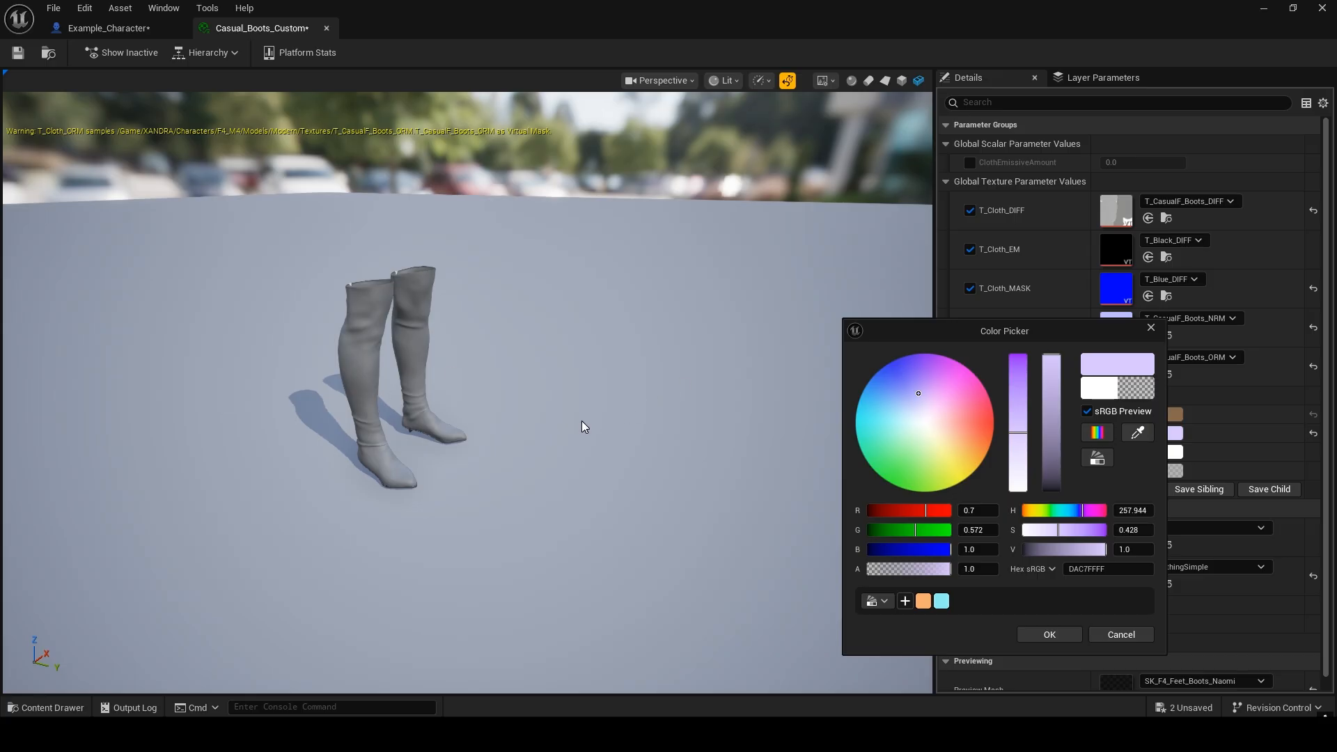
left_click(1120, 635)
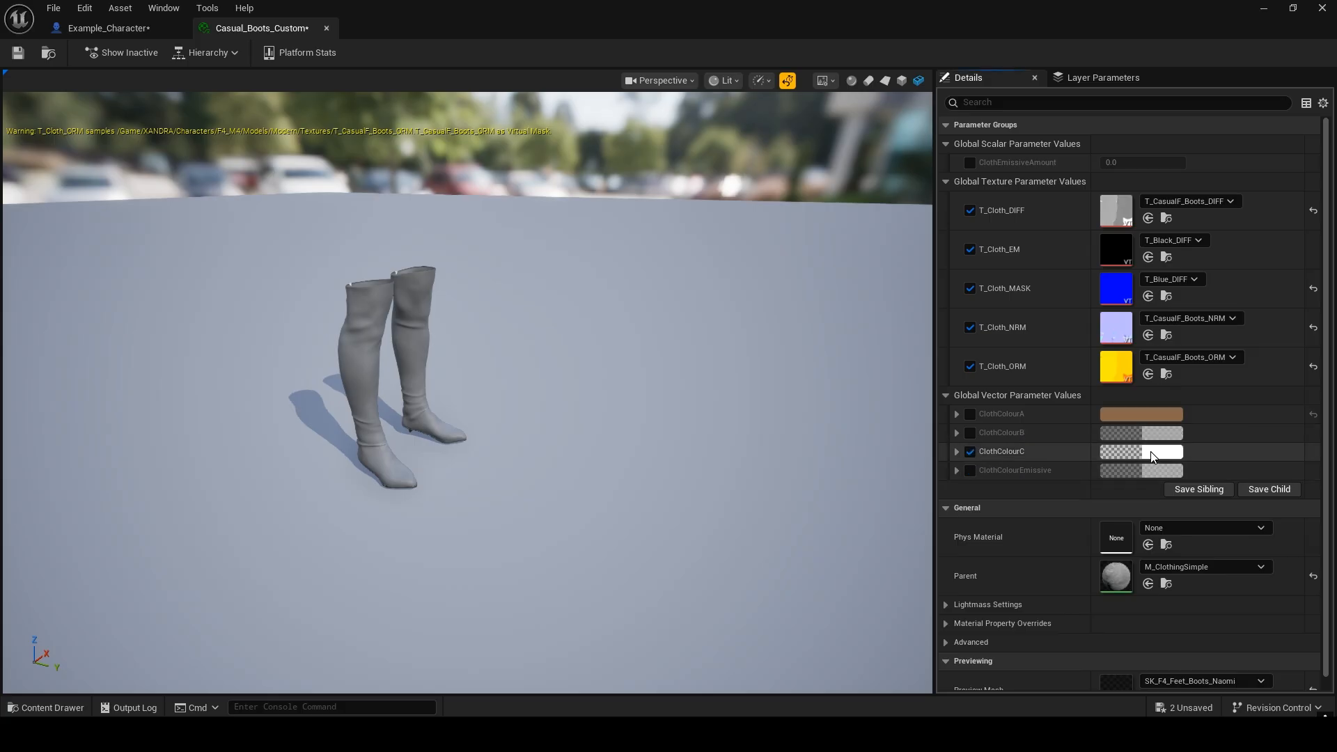
- Set the boots material's ClothColourC to a dark grey, hex 414141FF
left_click(1146, 433)
mouse_move(965, 432)
left_mouse_down()
mouse_move(933, 426)
mouse_move(943, 418)
left_mouse_up()
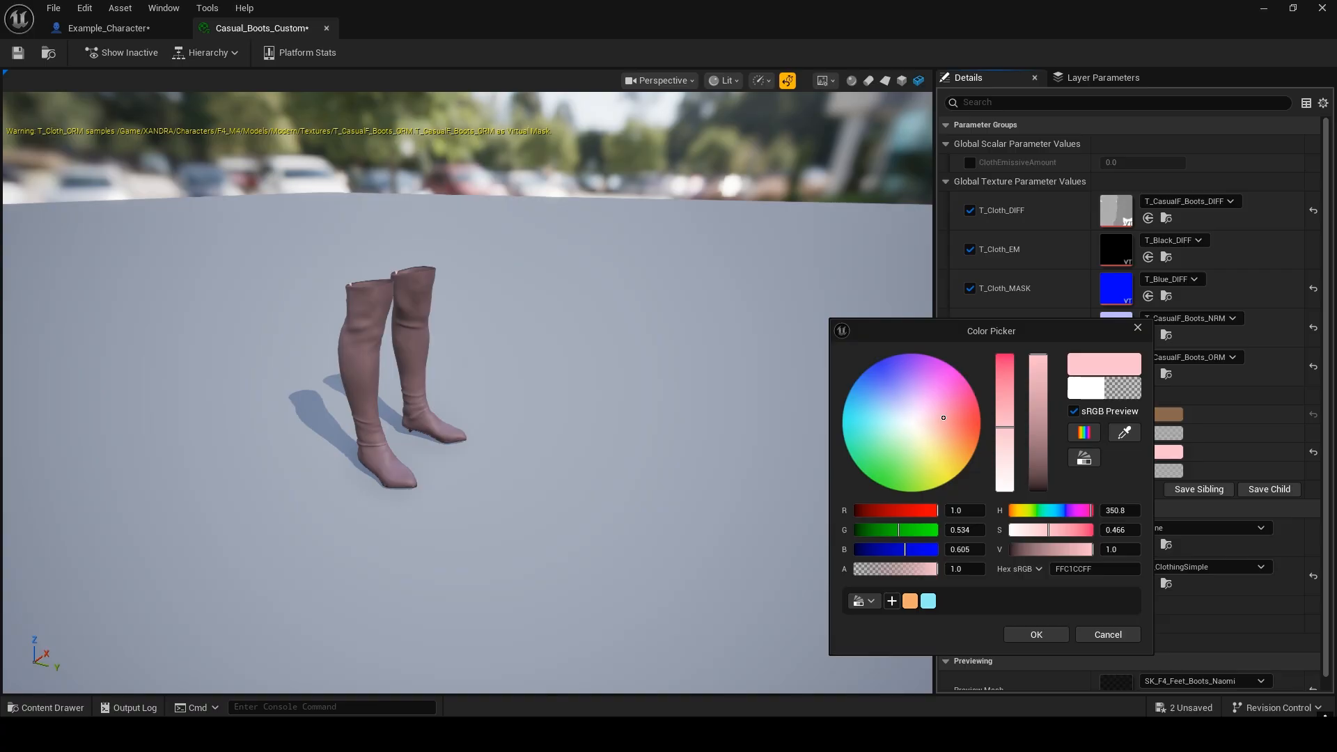
left_click_drag(1044, 459, 1016, 506)
left_click(1009, 448)
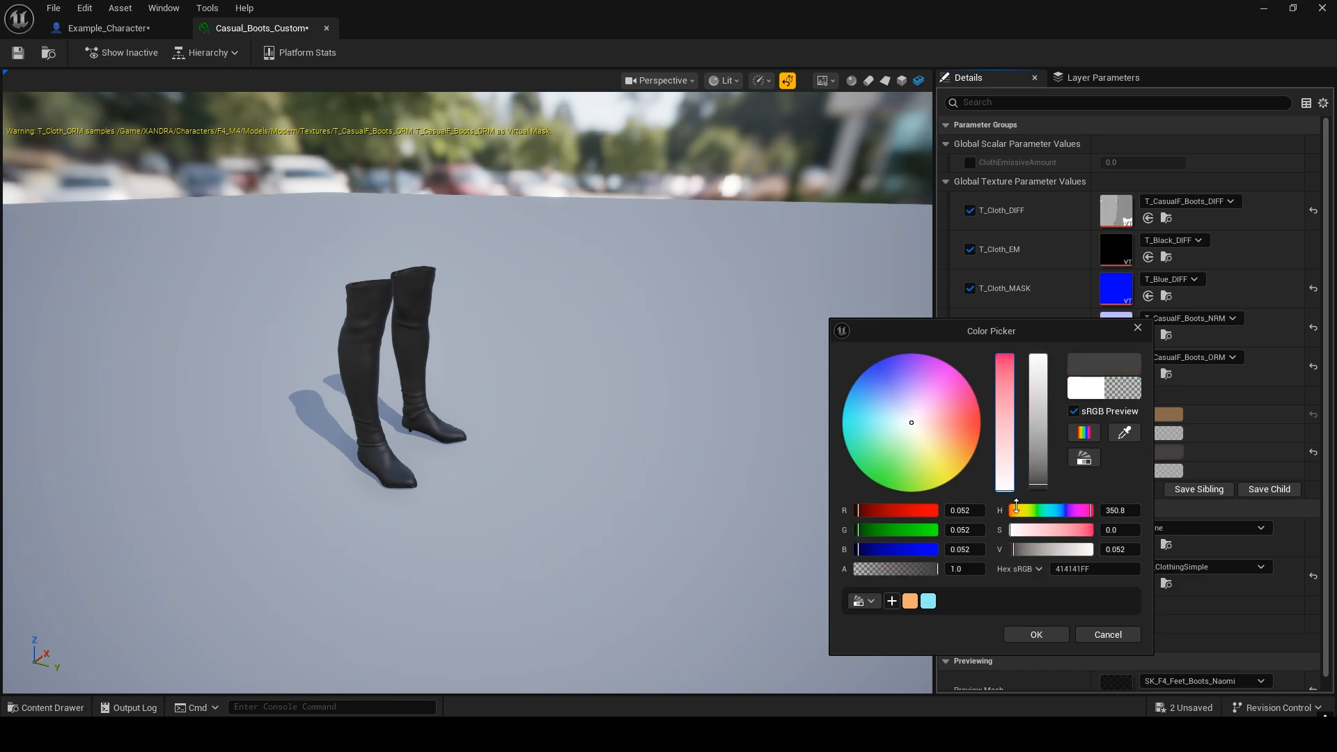
left_click(1054, 640)
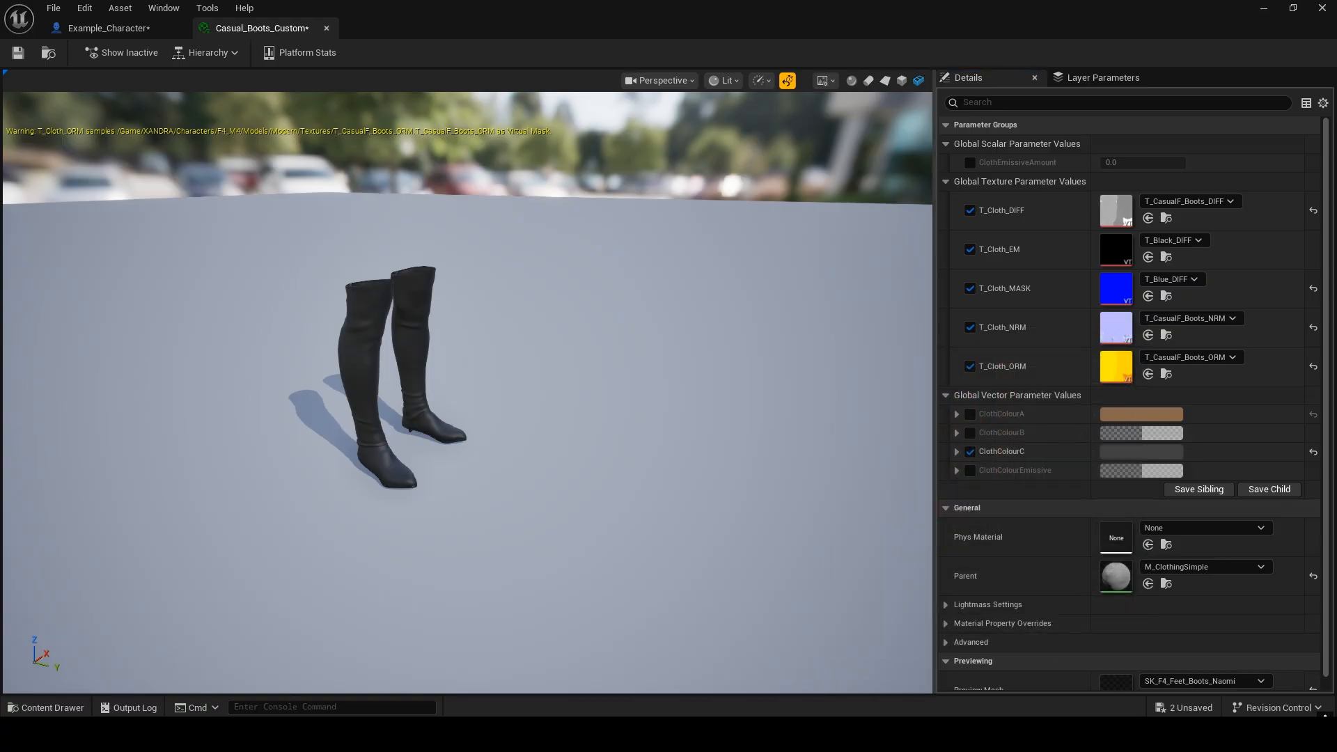
- Check the boots from the front in the preview and save ClothColourC's dark grey as a theme color
right_click_drag(466, 393, 467, 348)
left_click_drag(467, 348, 348, 331)
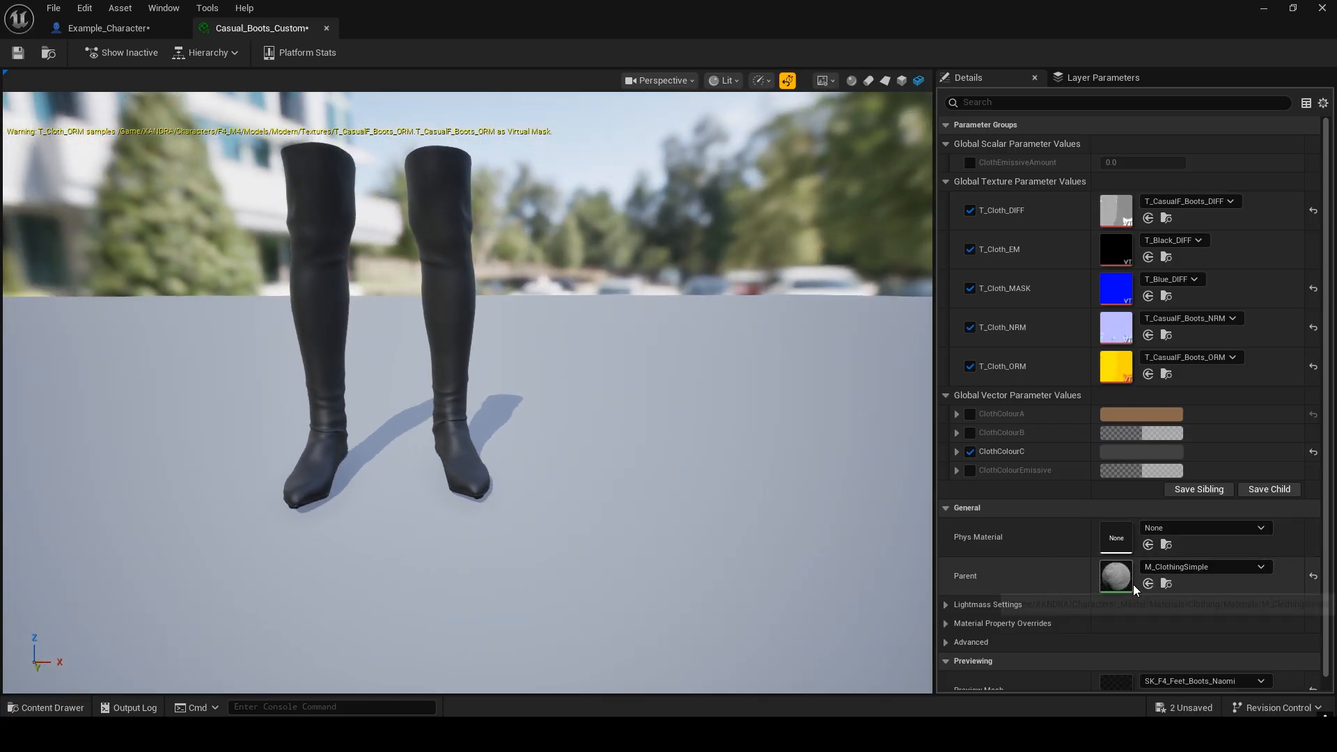
left_click(1161, 451)
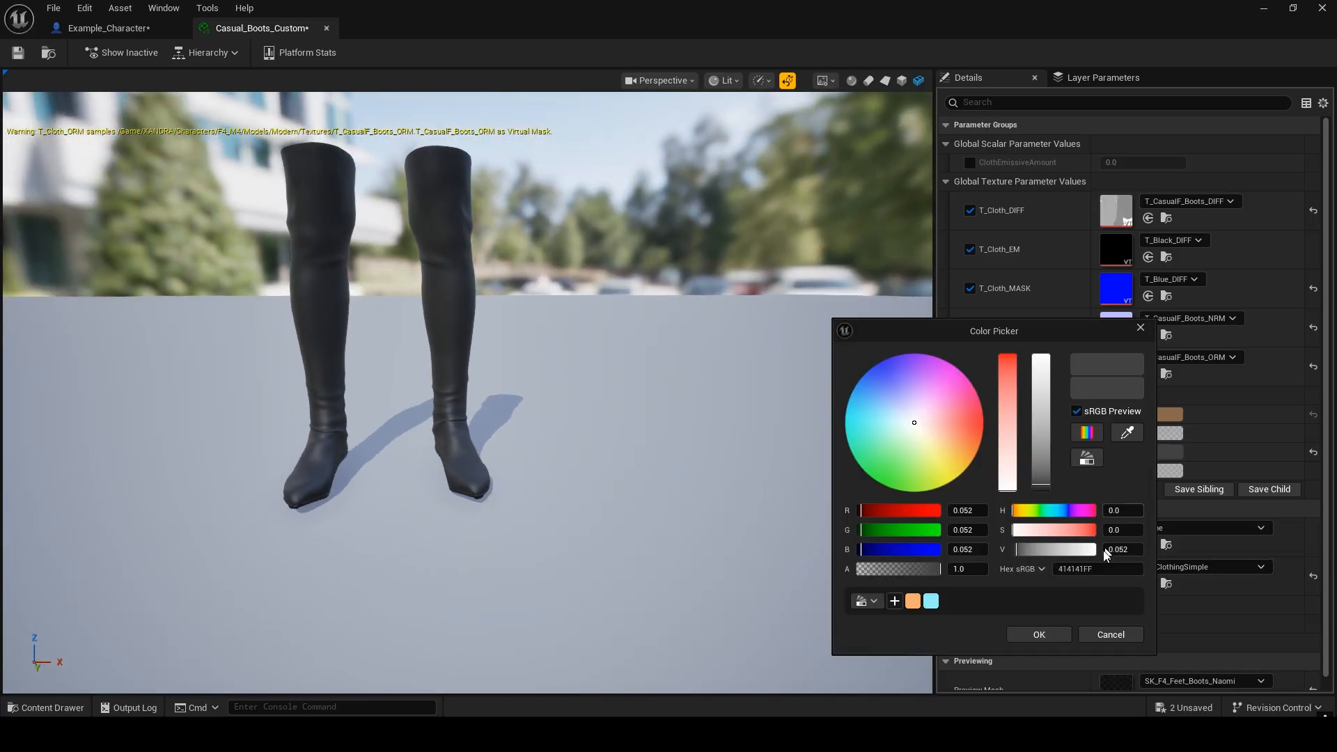
left_click(1122, 387)
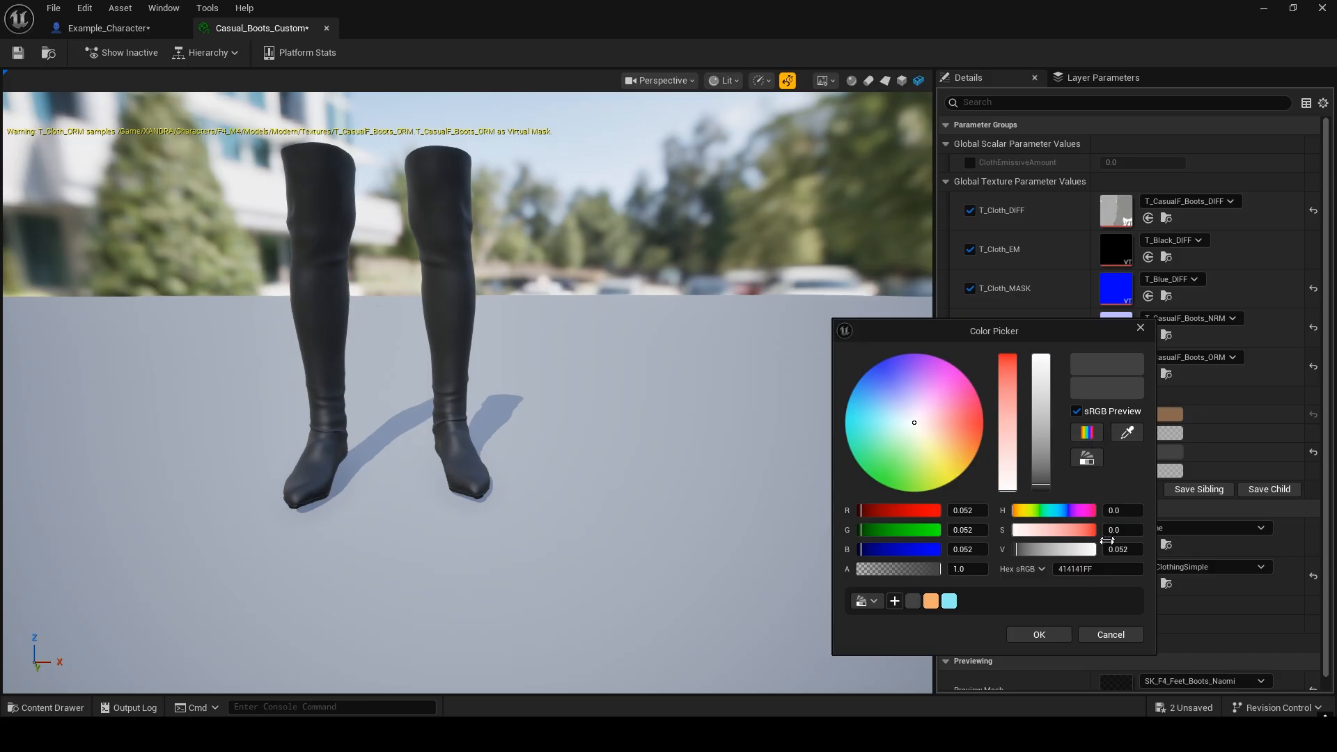
left_click(1057, 636)
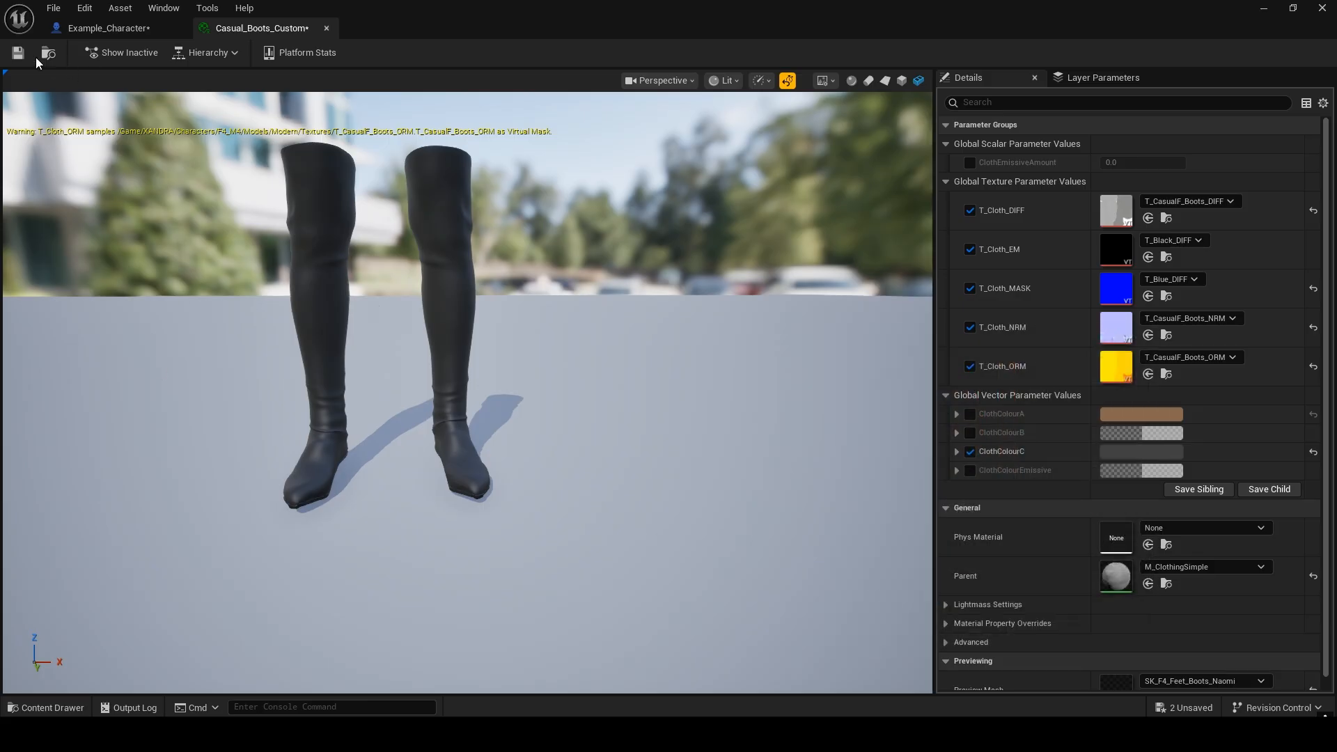
- Save the Casual_Boots_Custom material, close its editor and return to the Lvl_ThirdPerson level
left_click(18, 53)
left_click(327, 29)
left_click(1261, 8)
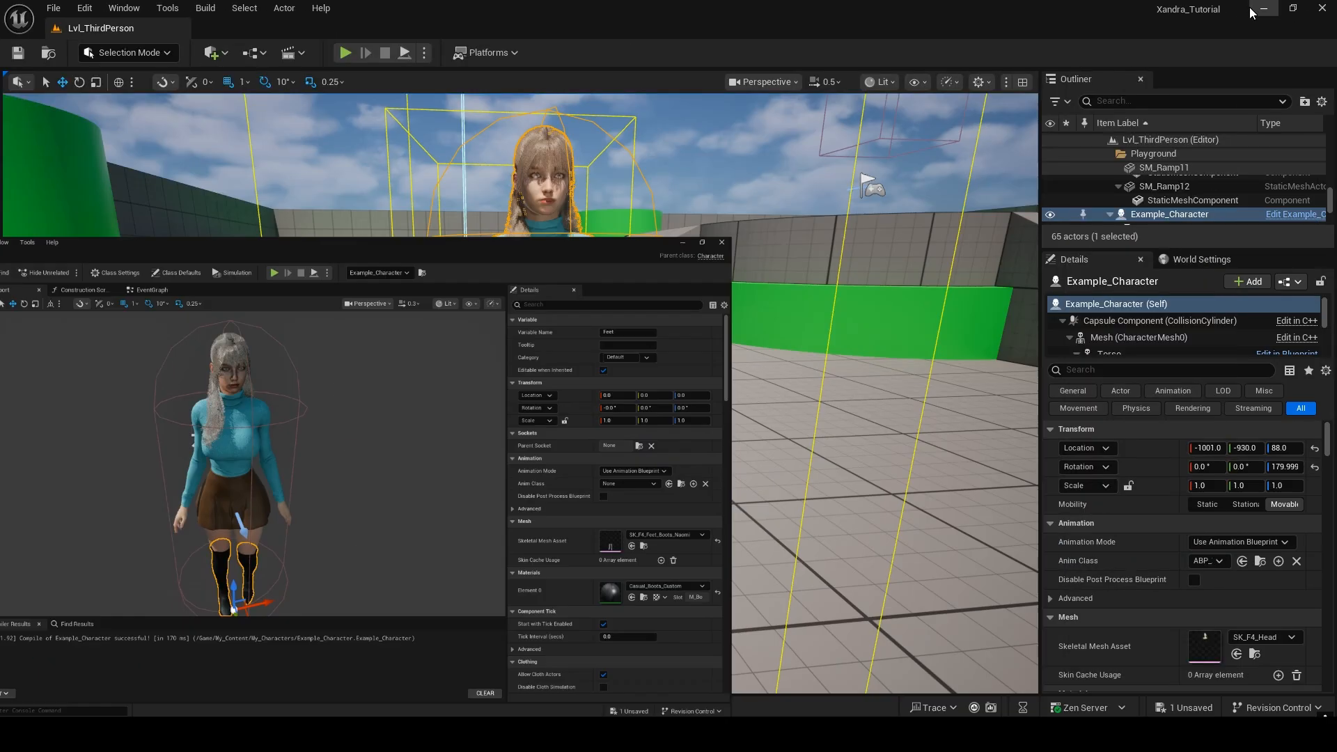
- Examine the recolored top, skirt and boots on the character in the level
right_click_drag(493, 408, 341, 404)
key("a")
key("d")
right_click_drag(521, 393, 538, 367)
key("s")
key("w")
key("d")
key("a")
key("d")
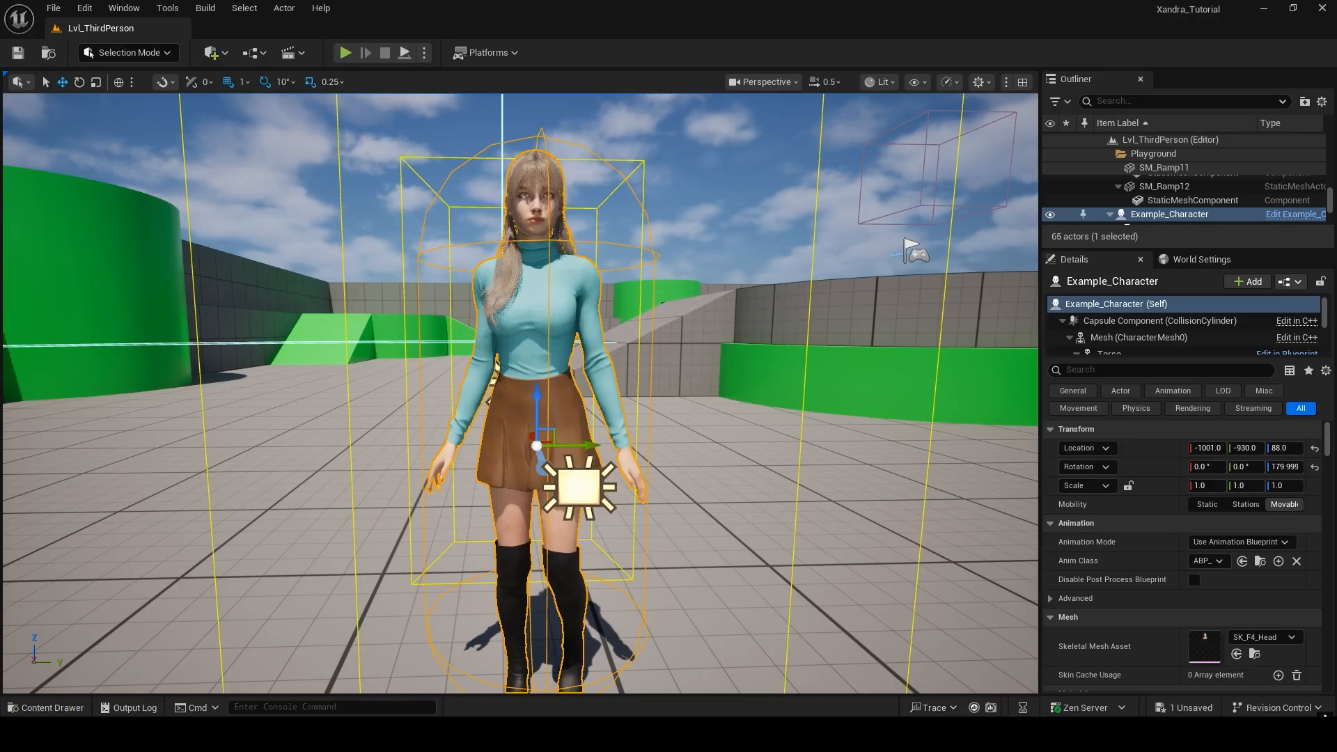
- Return to the Example_Character blueprint and check which materials the Leg, head Mesh and Hand components use
mouse_move(1053, 665)
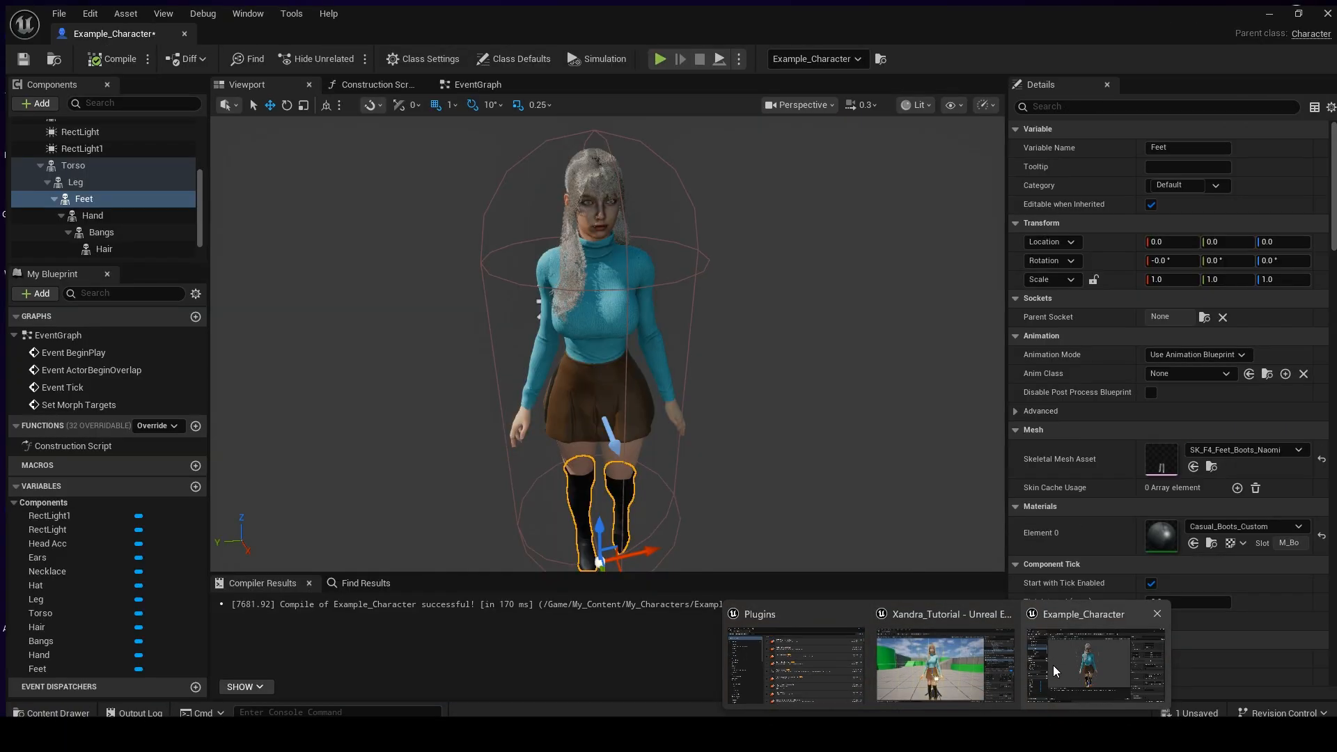
left_click(1053, 666)
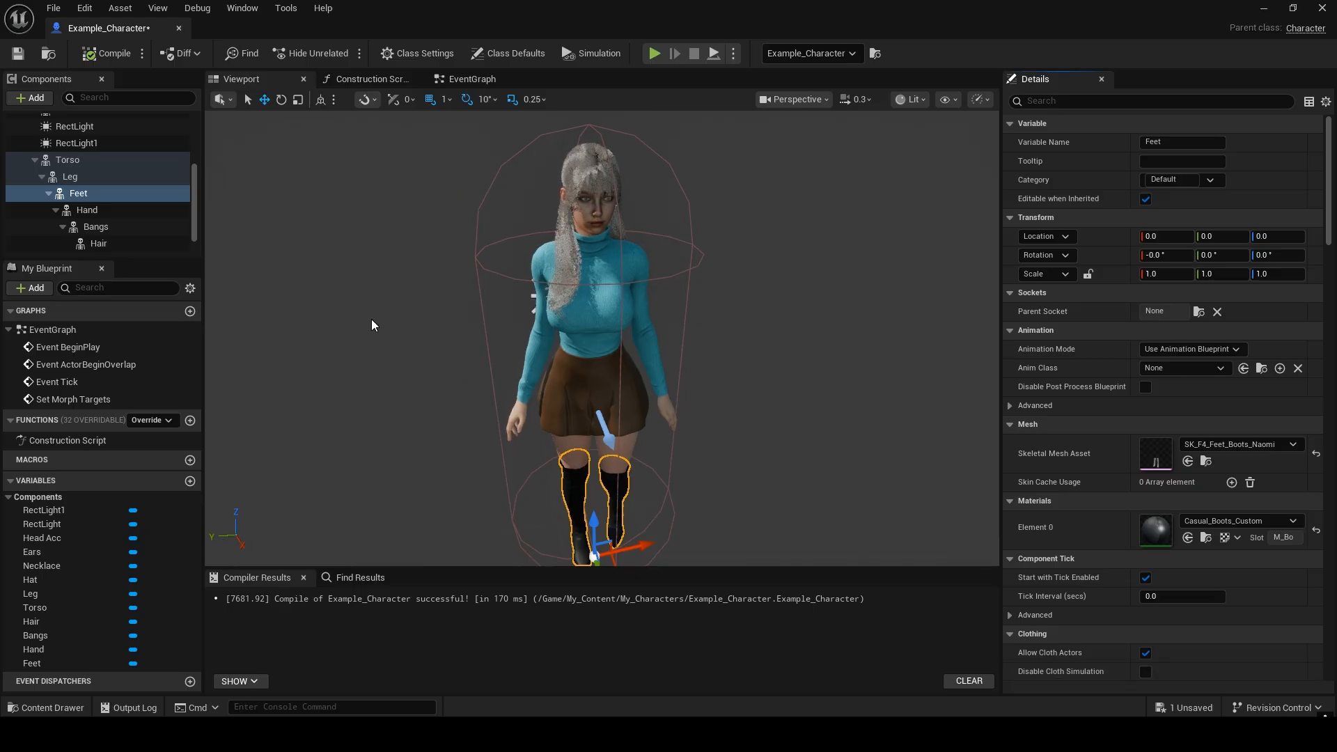
left_click(591, 393)
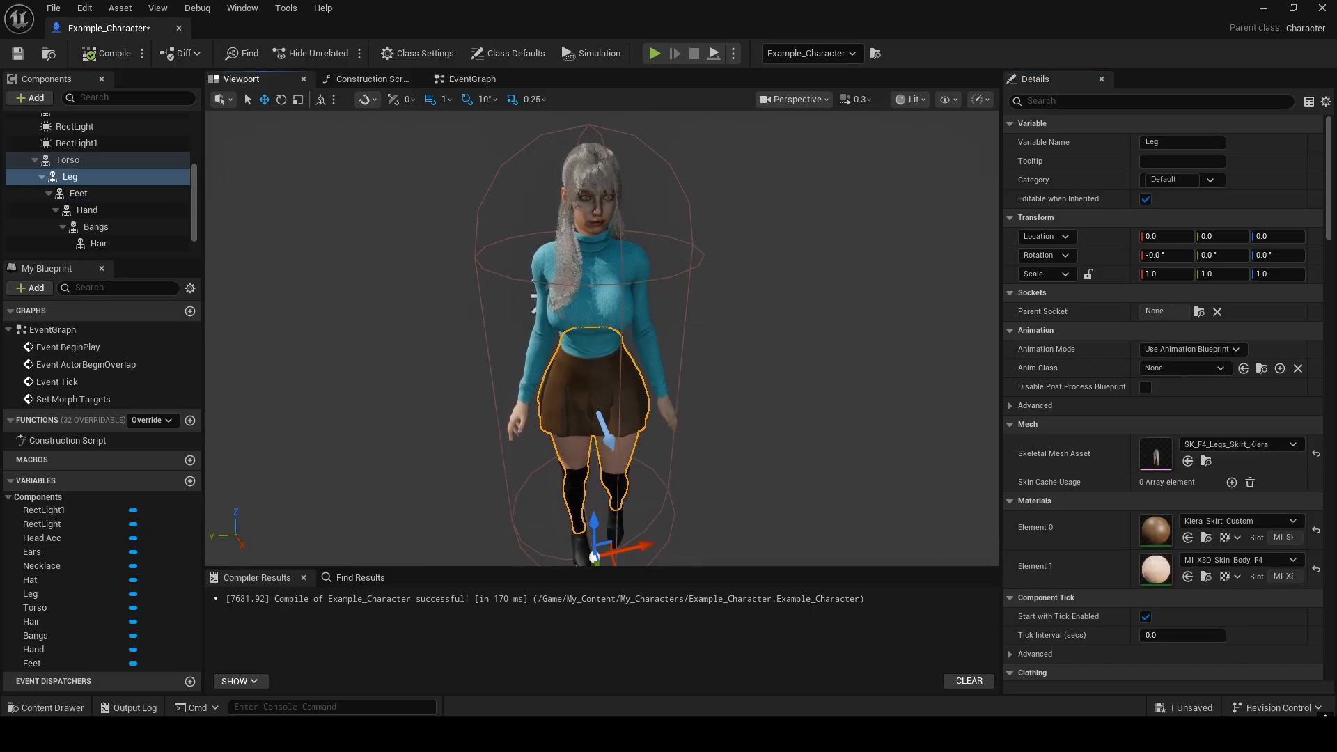
left_click(533, 301)
left_click(591, 393)
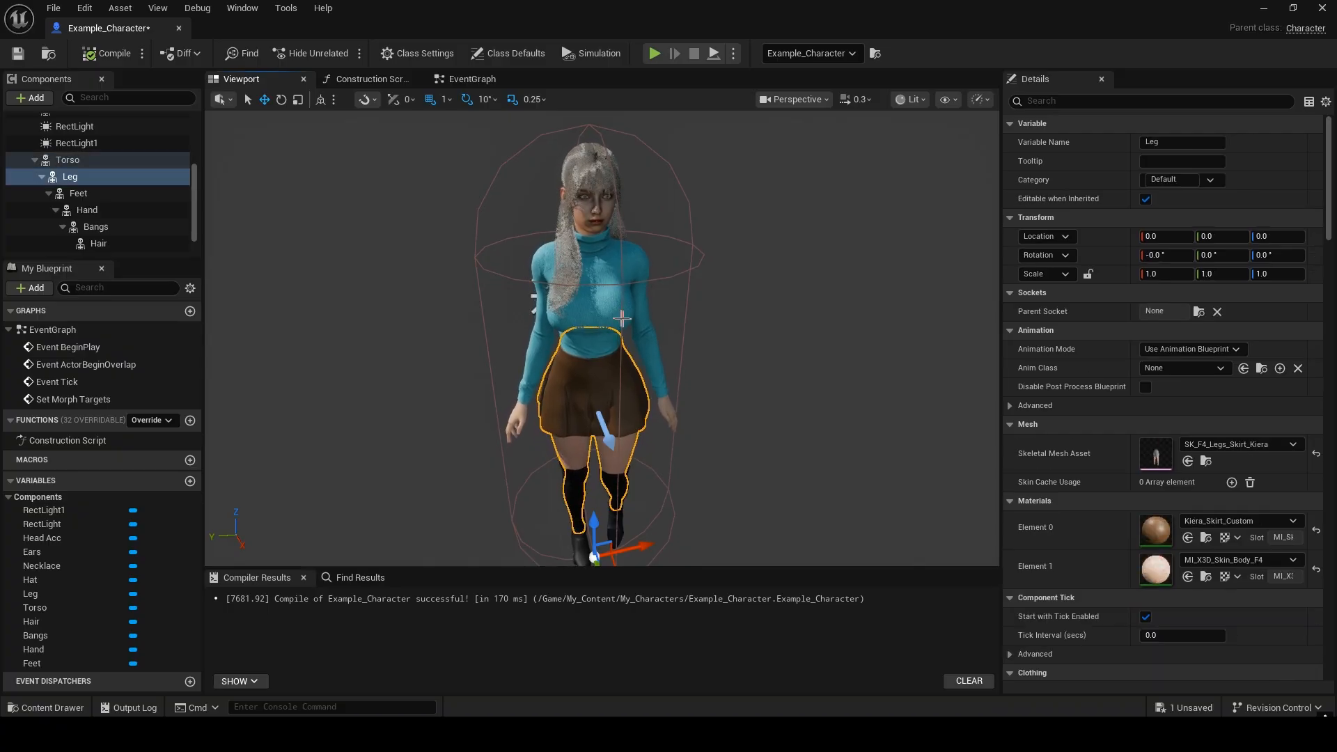
left_click(533, 301)
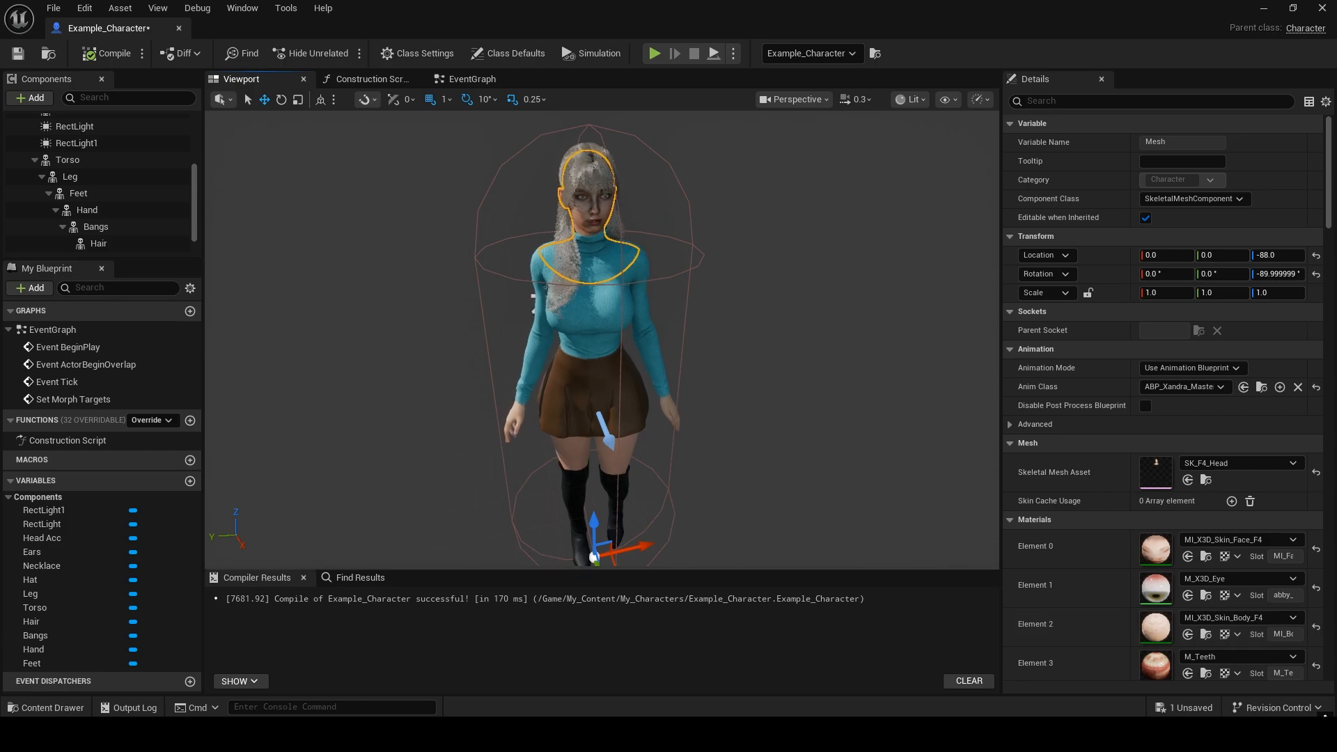
left_click(578, 453)
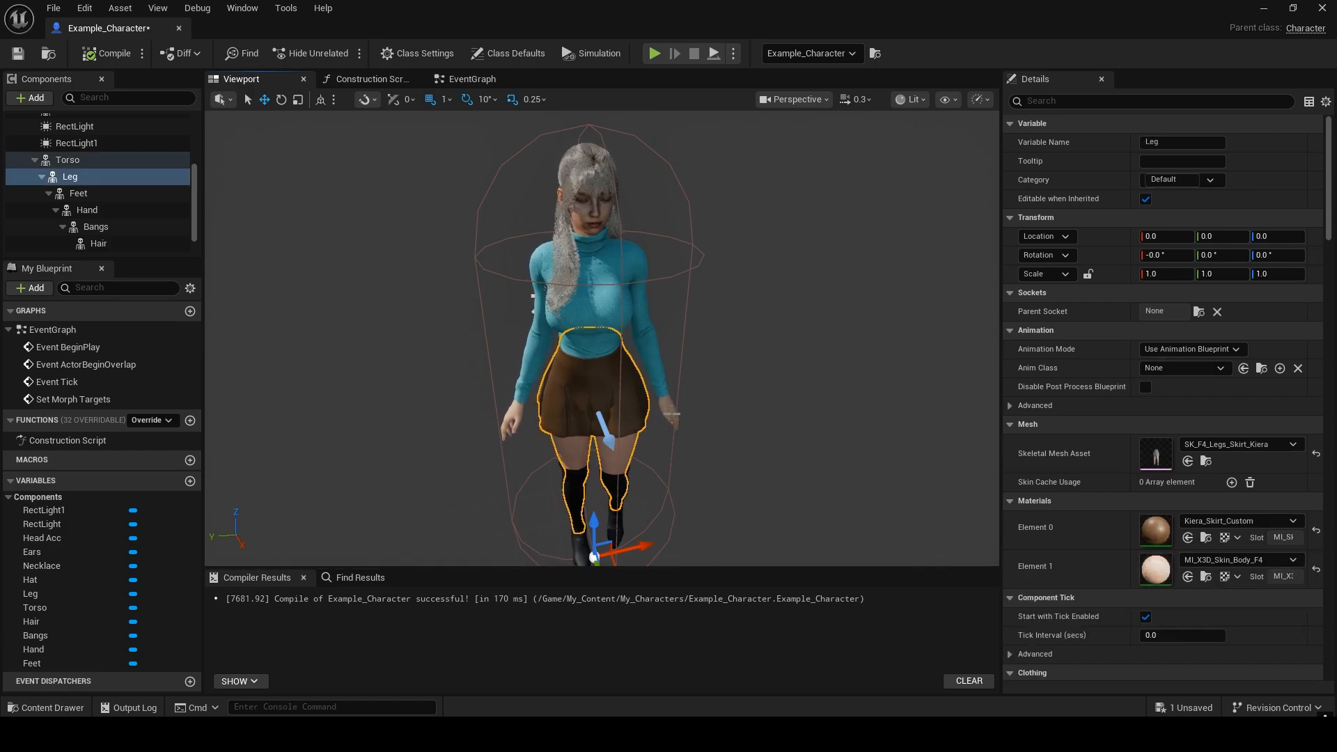
left_click(671, 408)
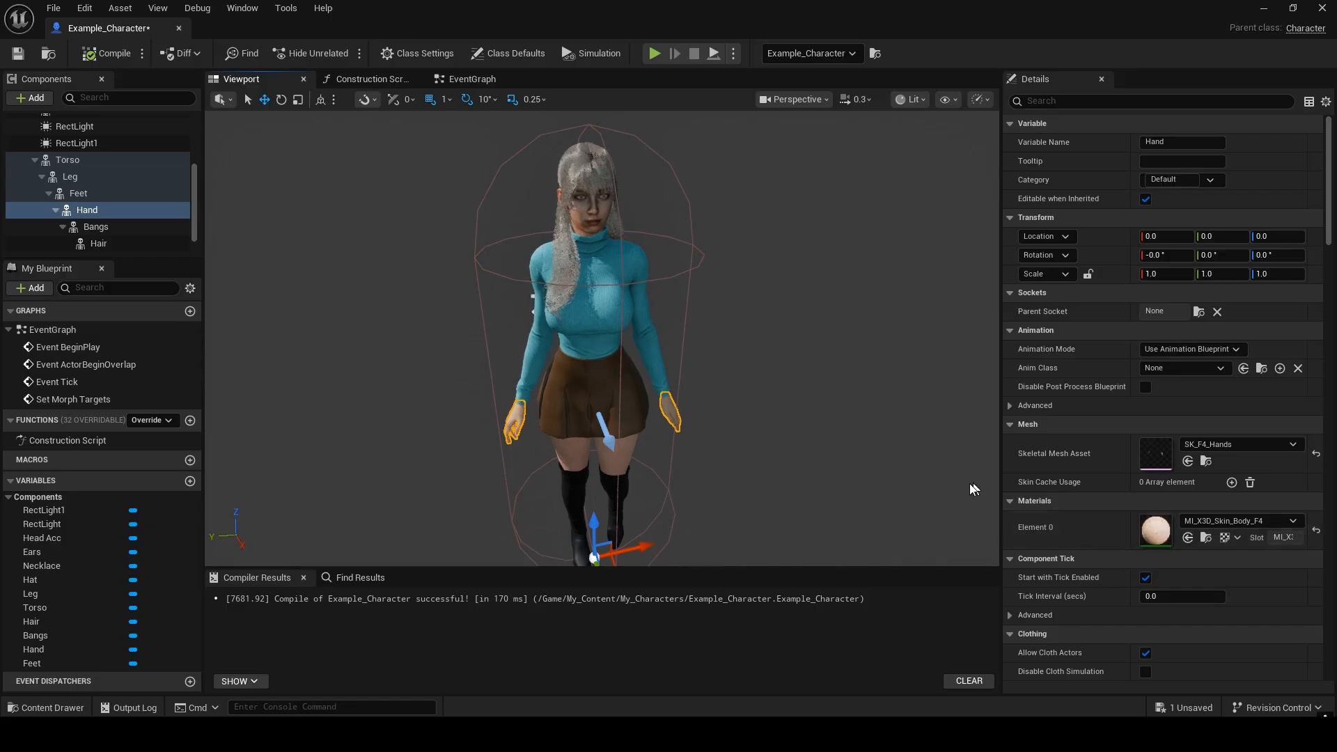
- Locate the Leg component's MI_X3D_Skin_Body_F4 material instance, duplicate it and name the copy Body_Skin_Custom
left_click(576, 447)
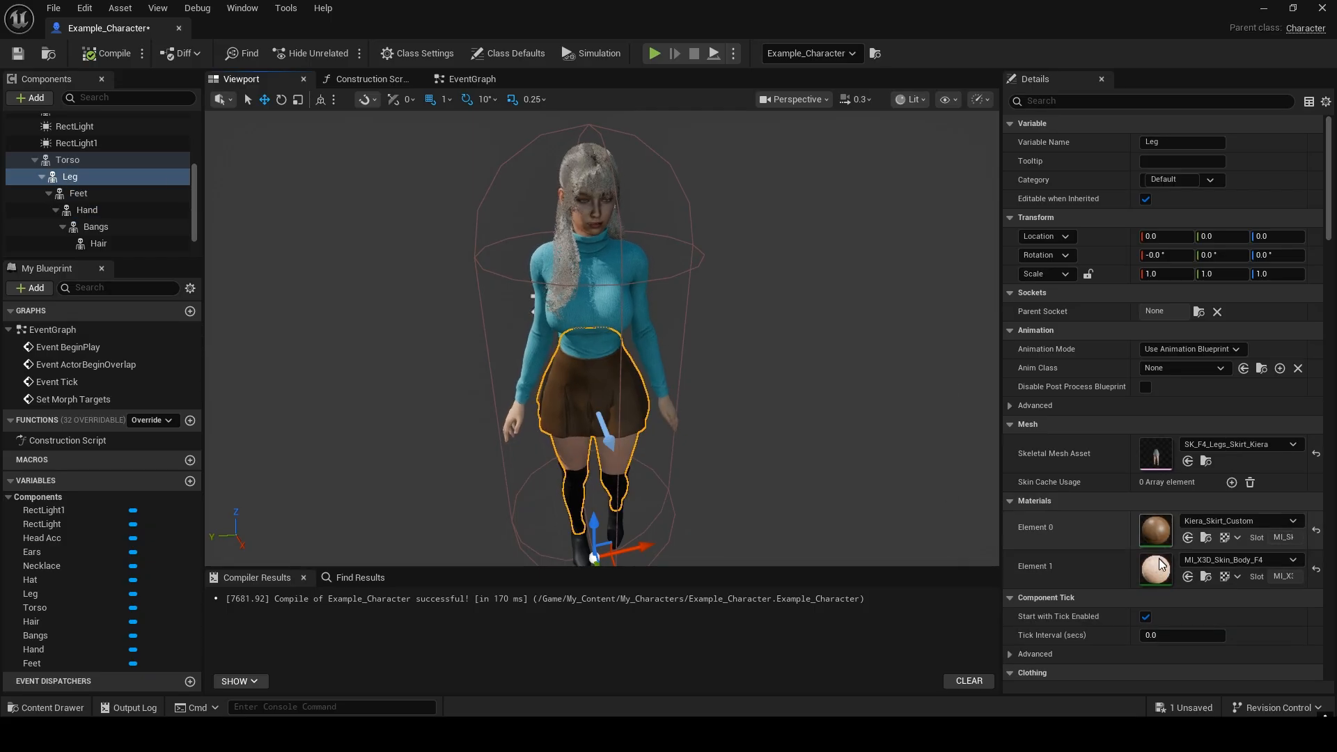
left_click(1205, 577)
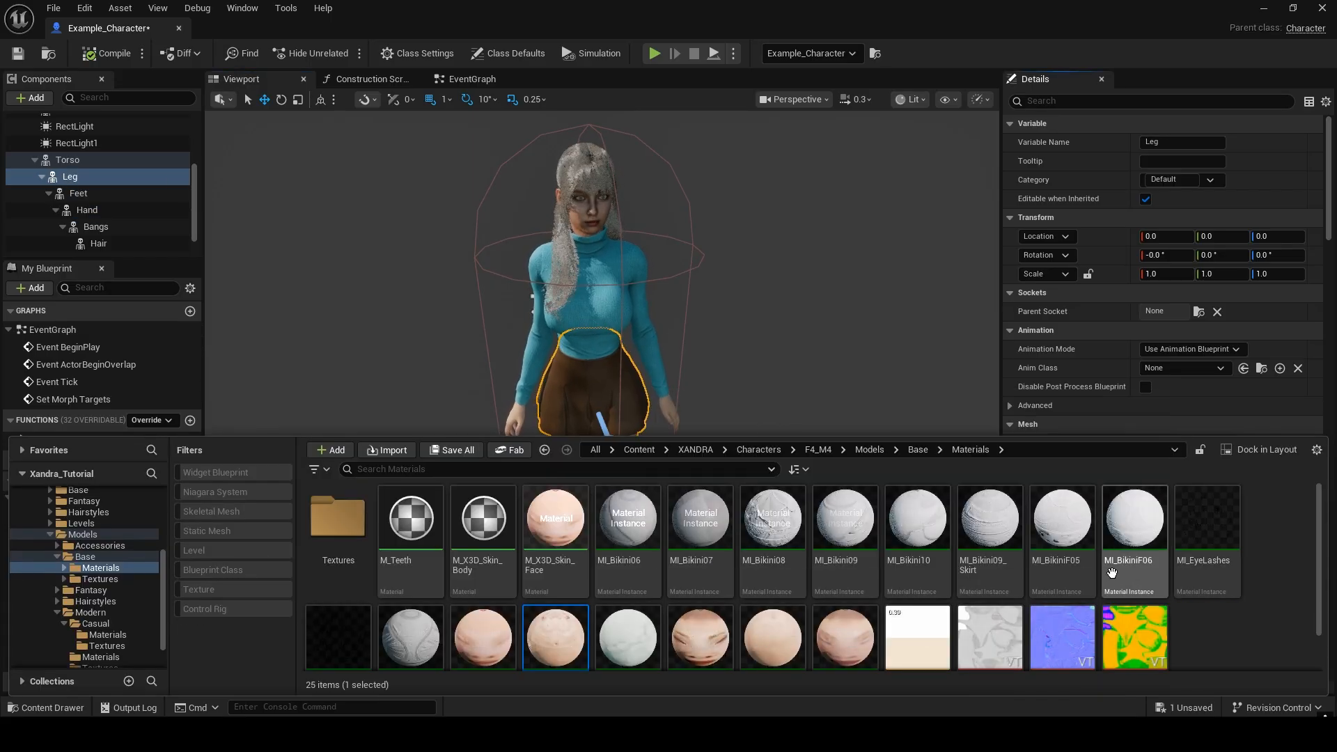
right_click(561, 596)
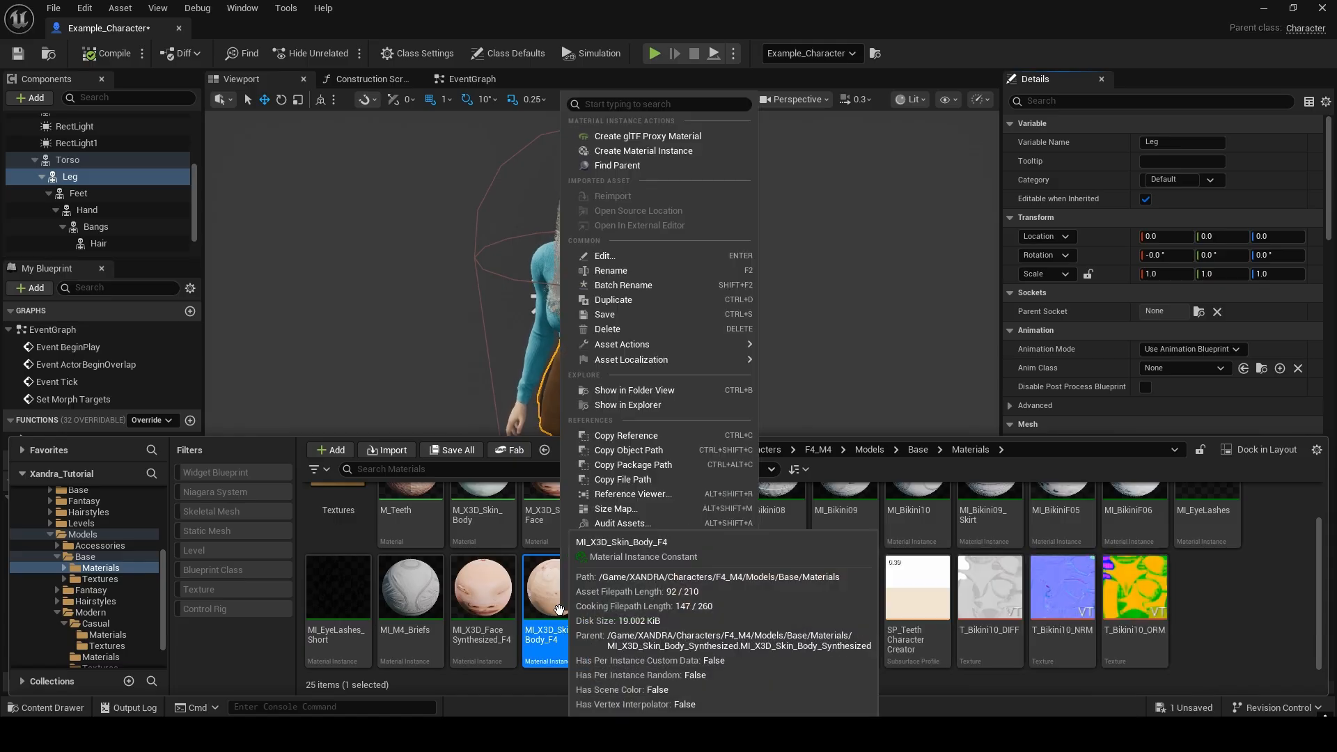
mouse_move(617, 346)
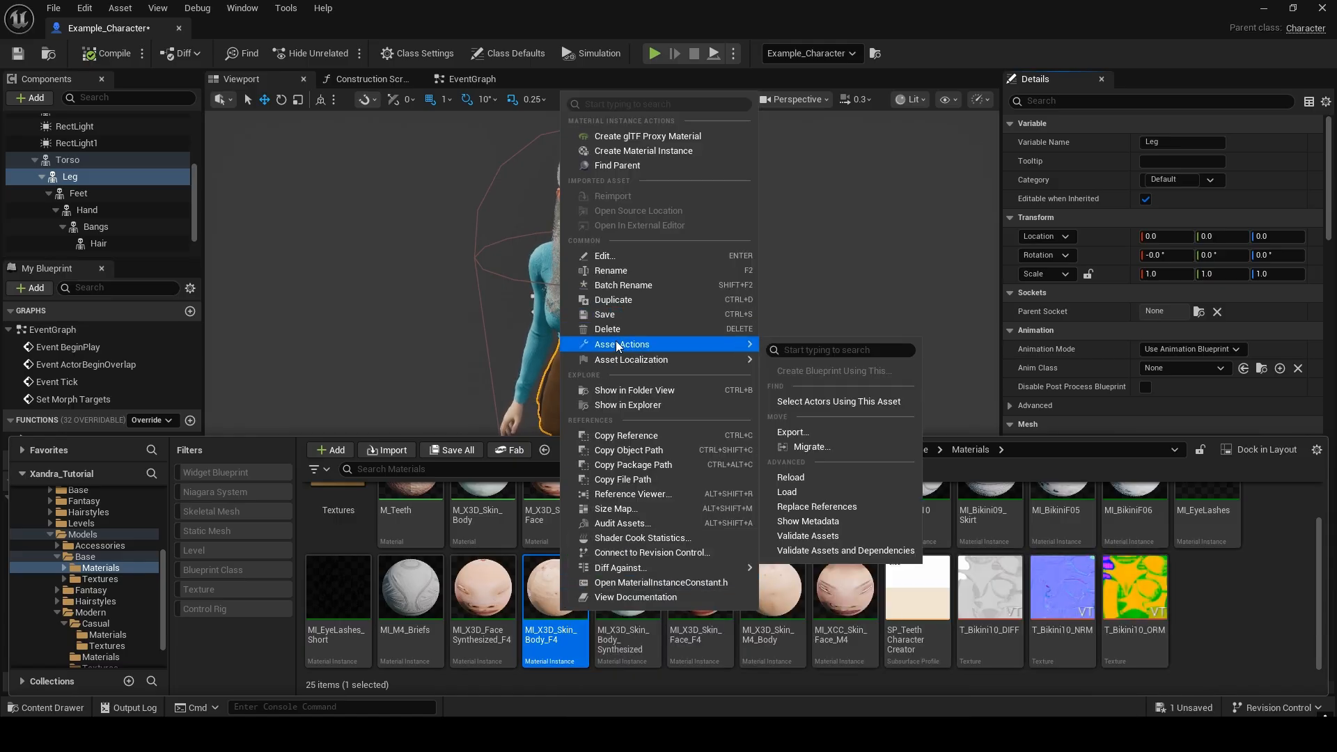
left_click(645, 301)
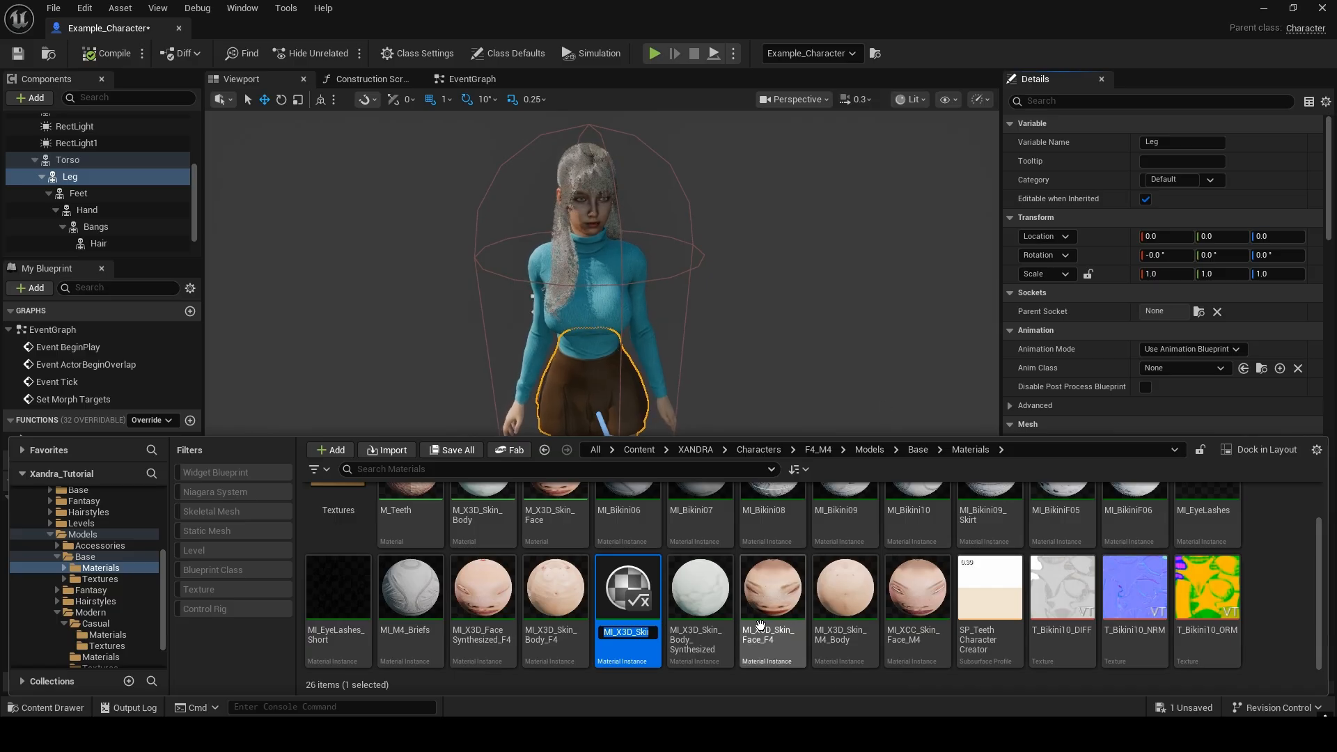
key("BackSpace")
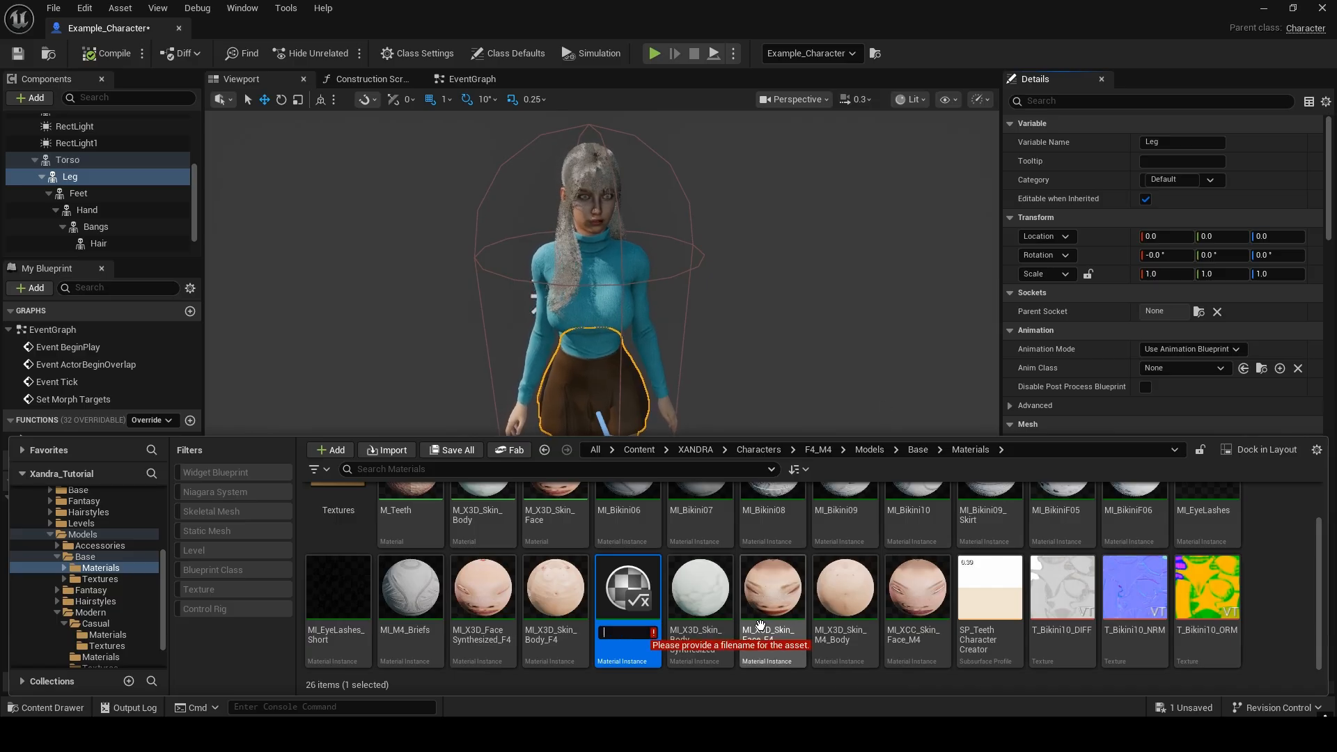
type("B")
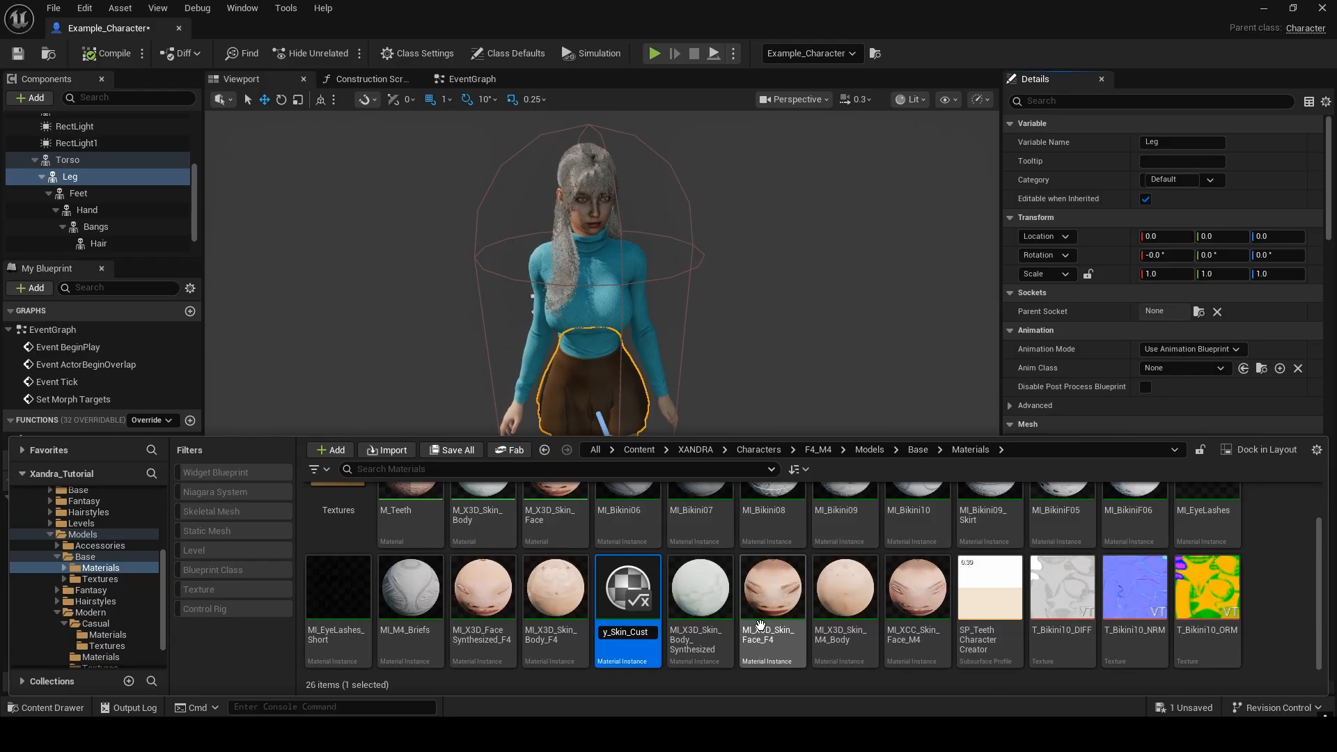
type("ody_Skin_Custom")
key("Return")
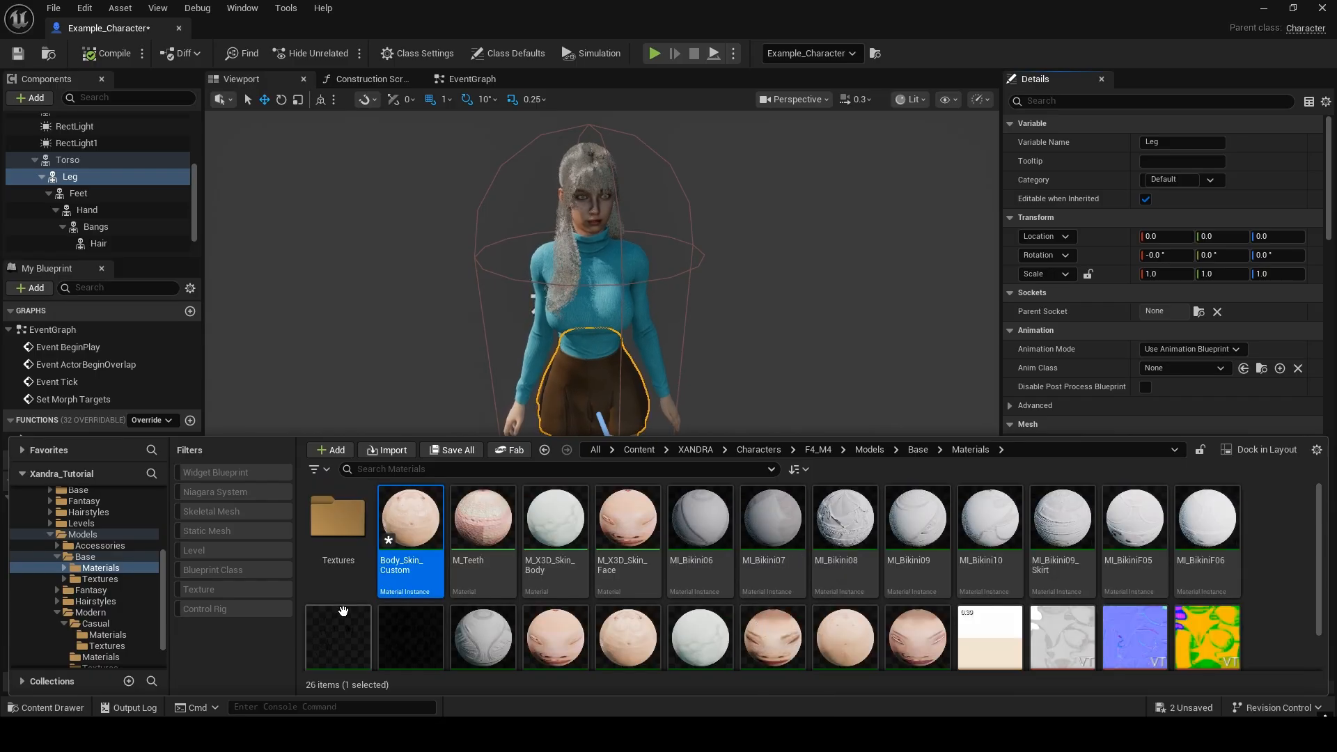
- Assign Body_Skin_Custom to the Leg component's Element 1 and check the Feet component for a skin material
left_click_drag(408, 555, 1148, 569)
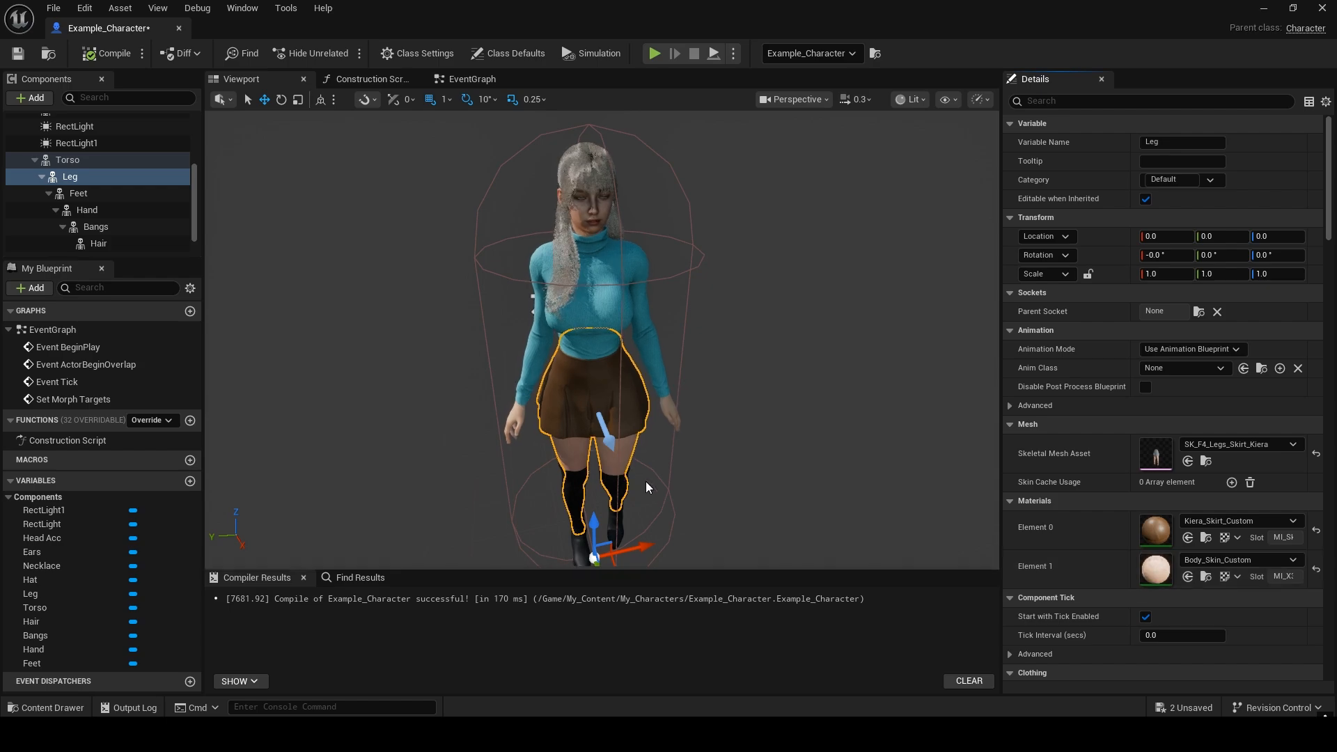
left_click(108, 194)
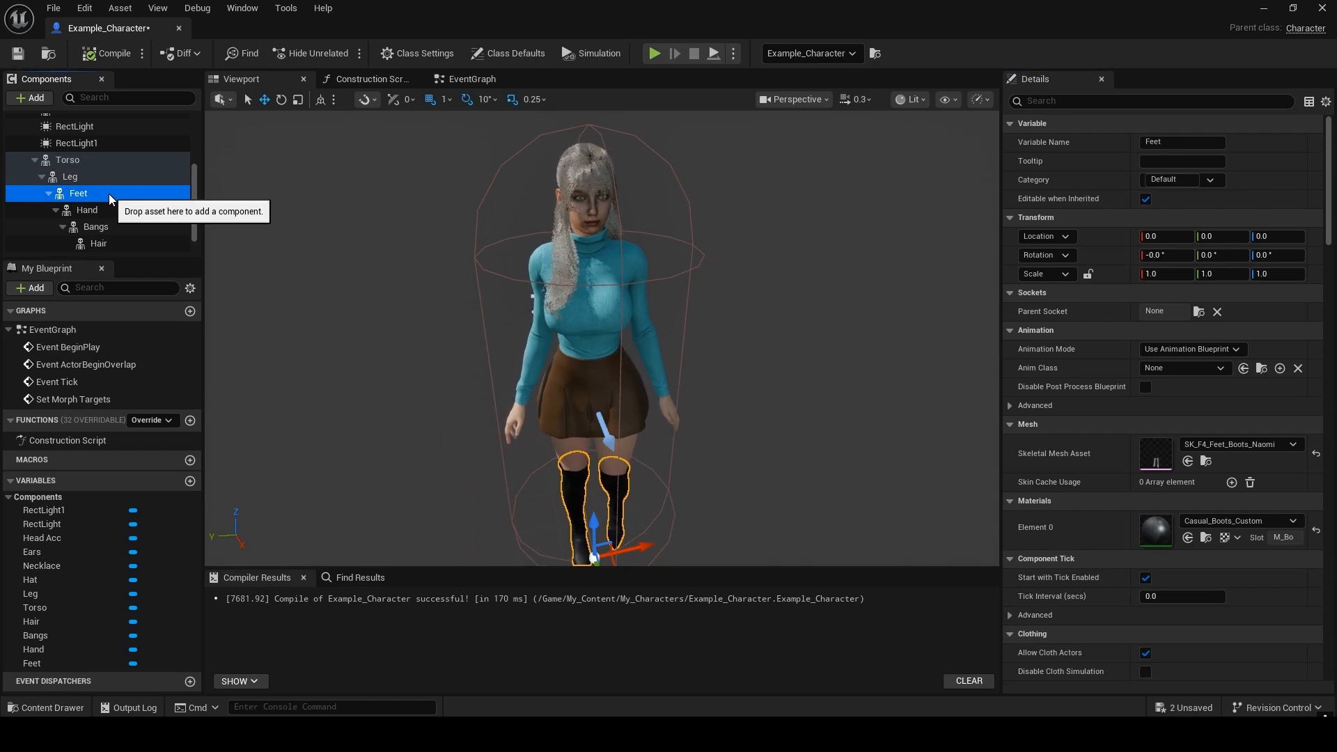
left_click(106, 180)
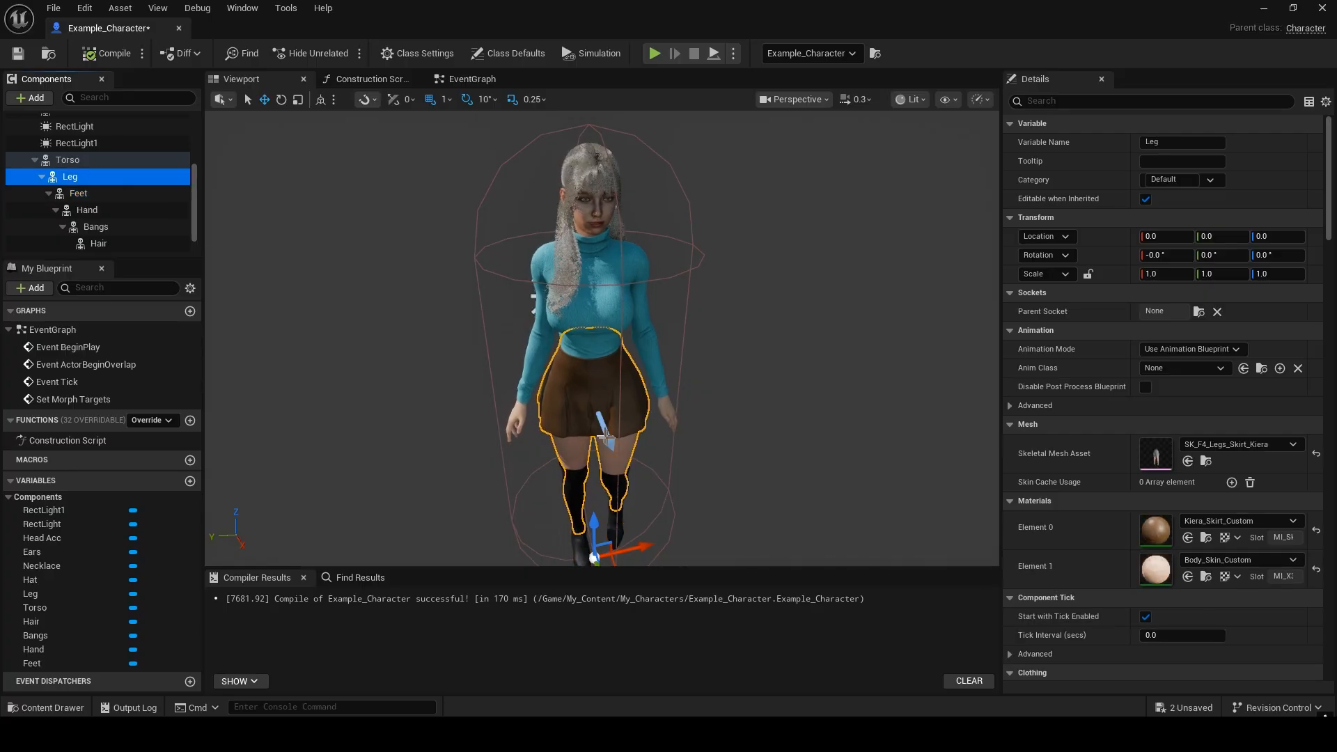
- Assign Body_Skin_Custom to the Hand component's Element 0
right_click_drag(538, 466, 534, 502)
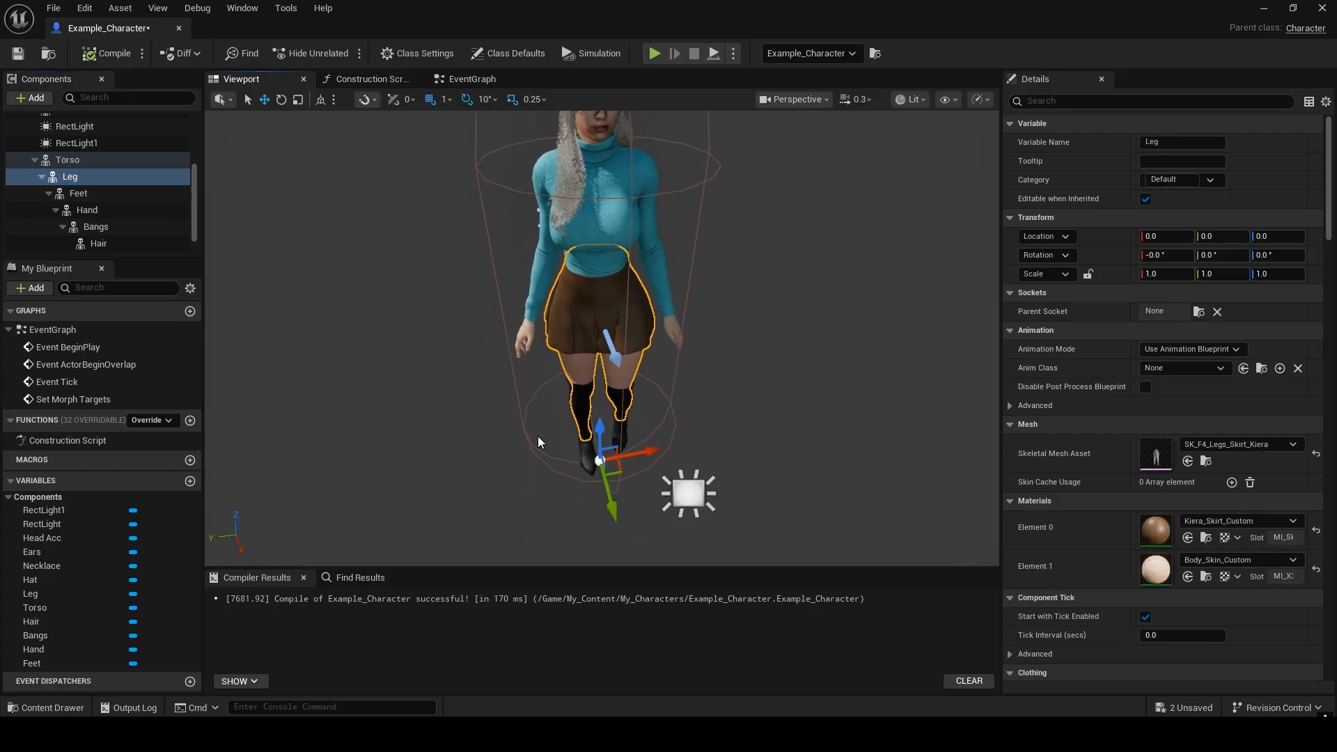
left_click(672, 331)
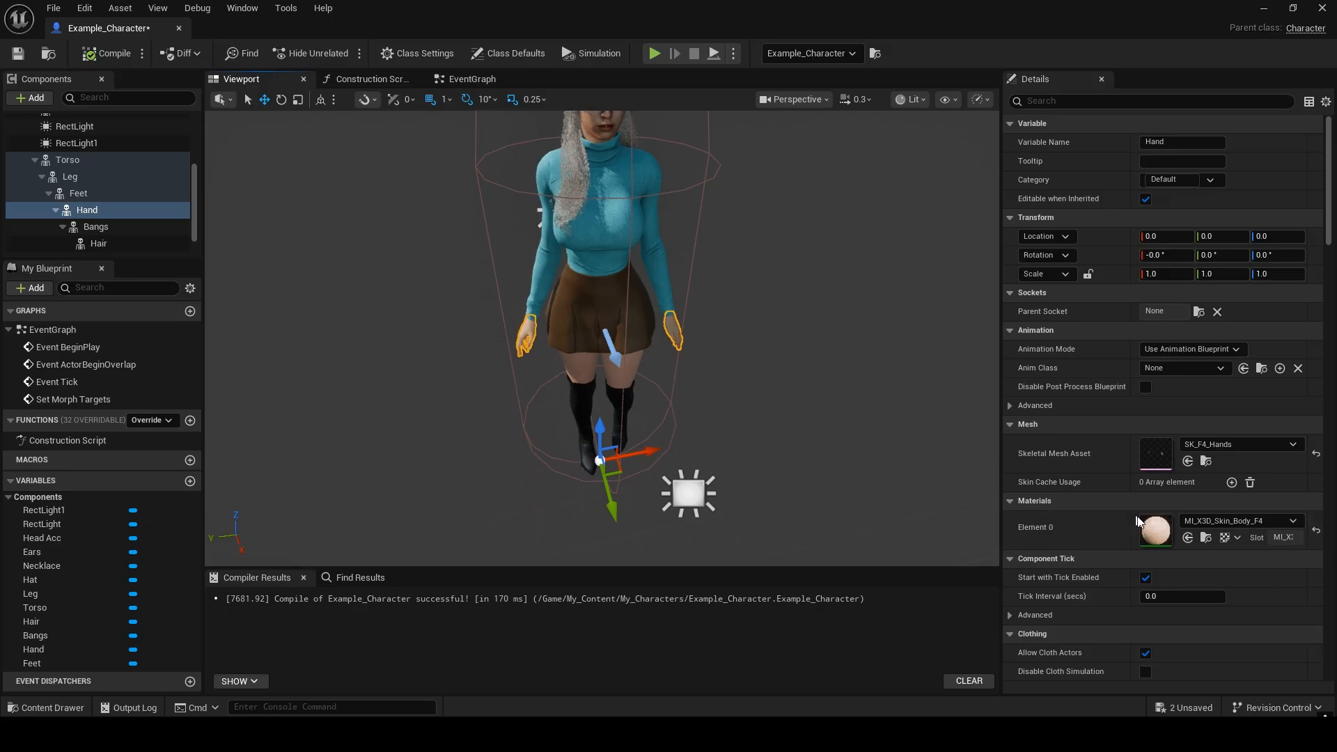
left_click(25, 706)
left_click_drag(411, 536, 1156, 520)
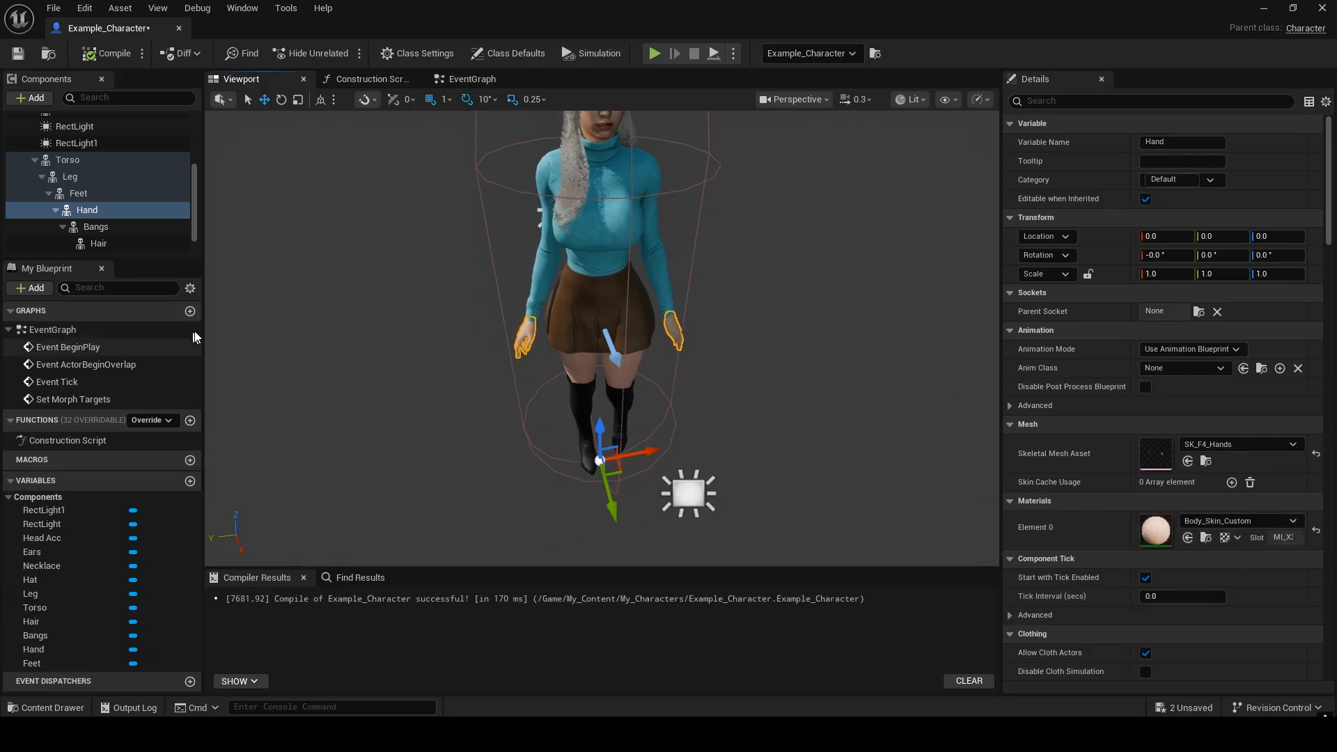
right_click_drag(521, 306, 518, 274)
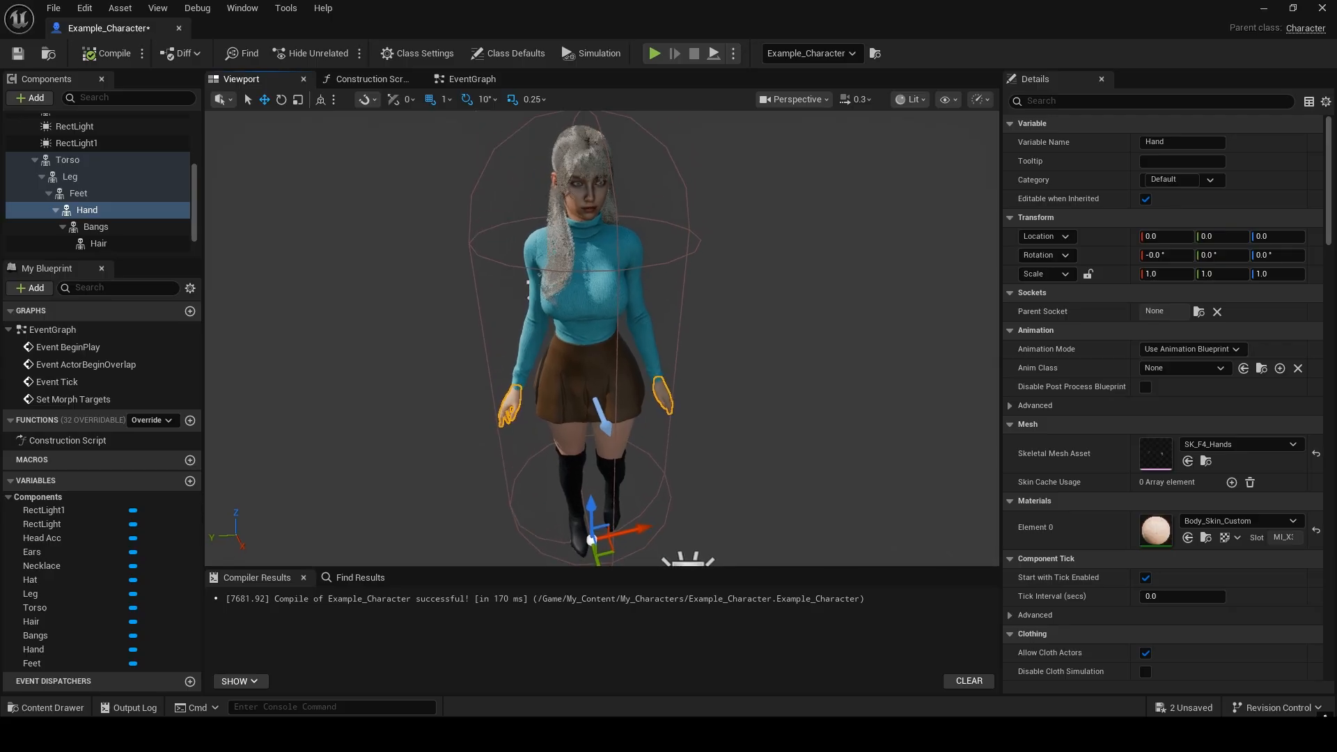
- Assign Body_Skin_Custom to Element 2 of the head Mesh component
left_click(529, 286)
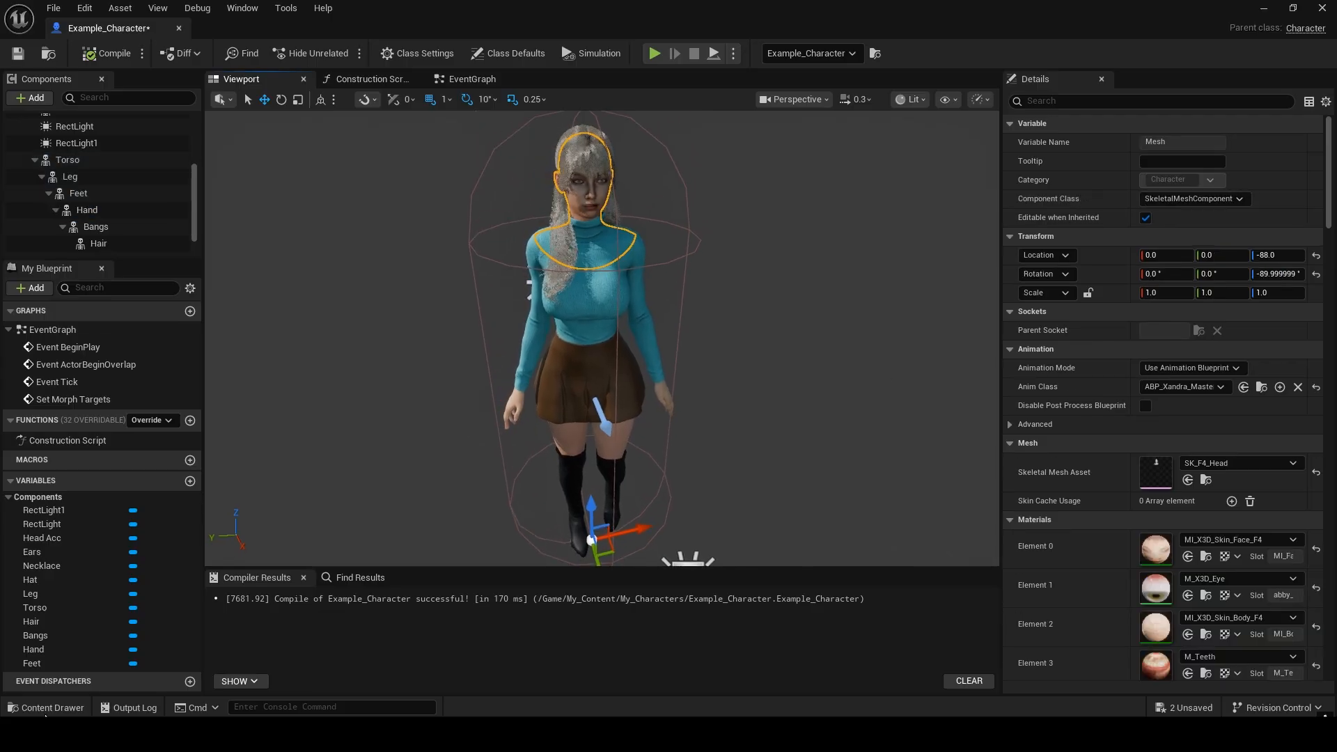
left_click(46, 707)
left_click_drag(415, 550, 1164, 631)
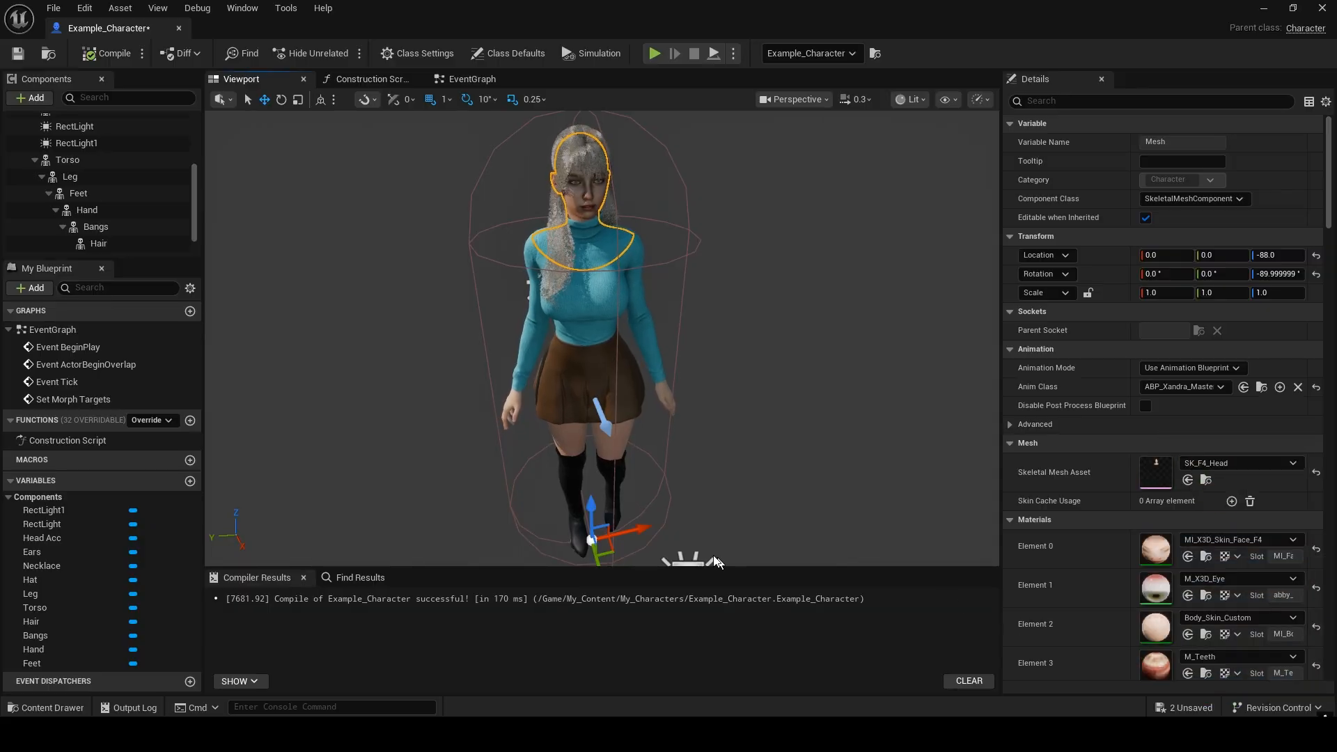
- Assign Body_Skin_Custom to the Torso component's Element 1
mouse_move(724, 412)
right_mouse_down()
mouse_move(709, 477)
mouse_move(730, 429)
right_mouse_up()
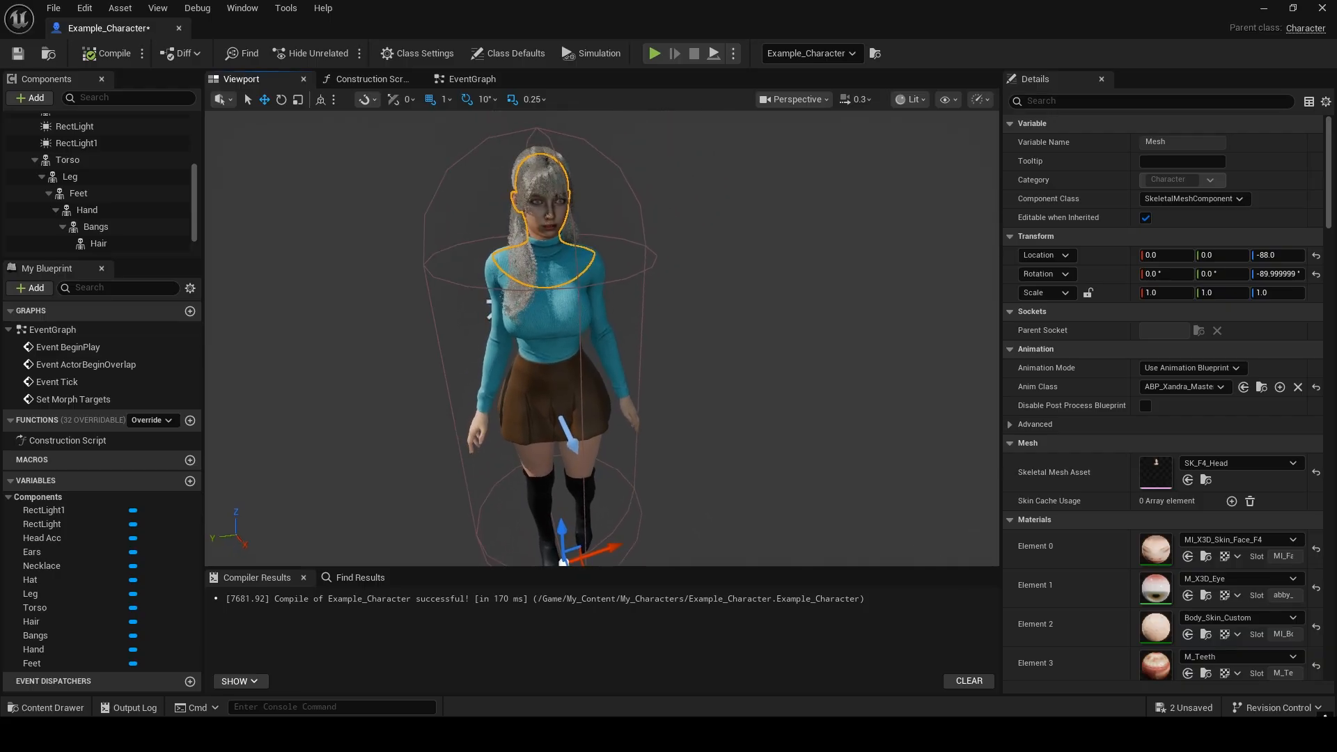
left_click(607, 326)
left_click(45, 708)
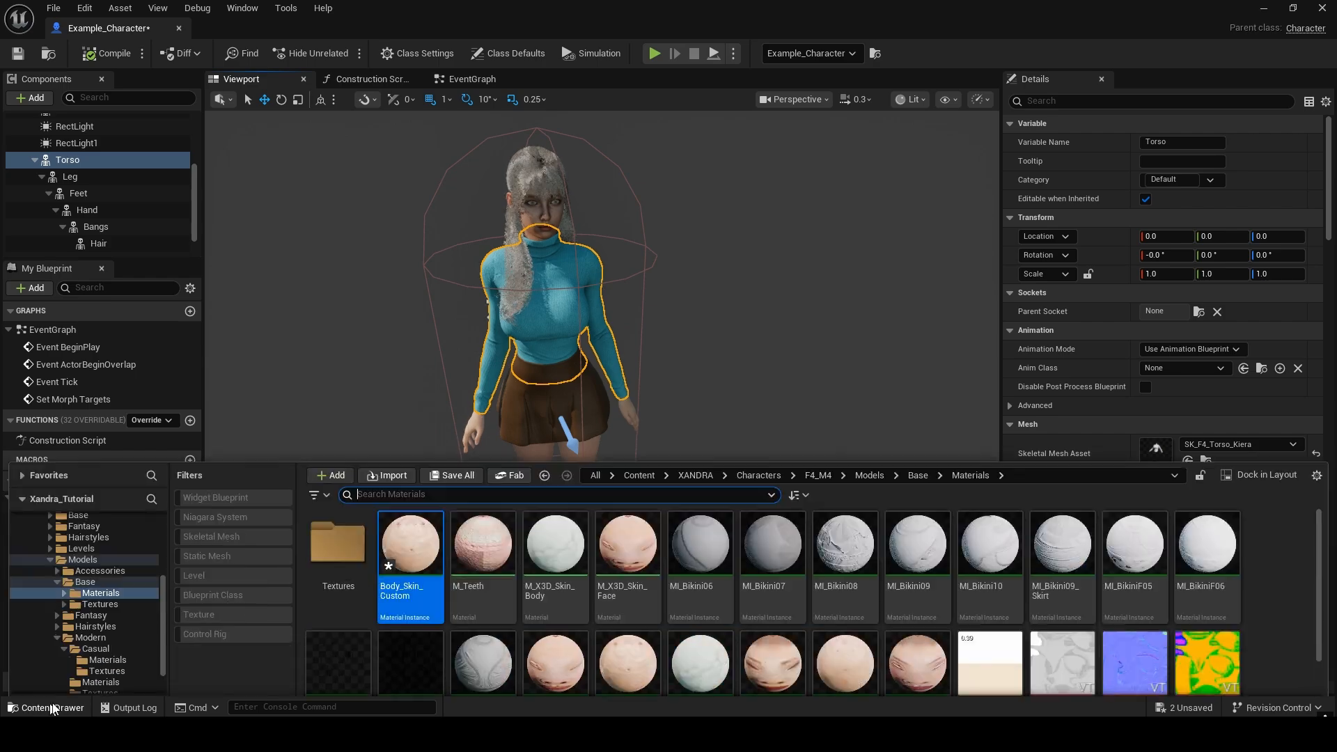
left_click_drag(416, 540, 1158, 568)
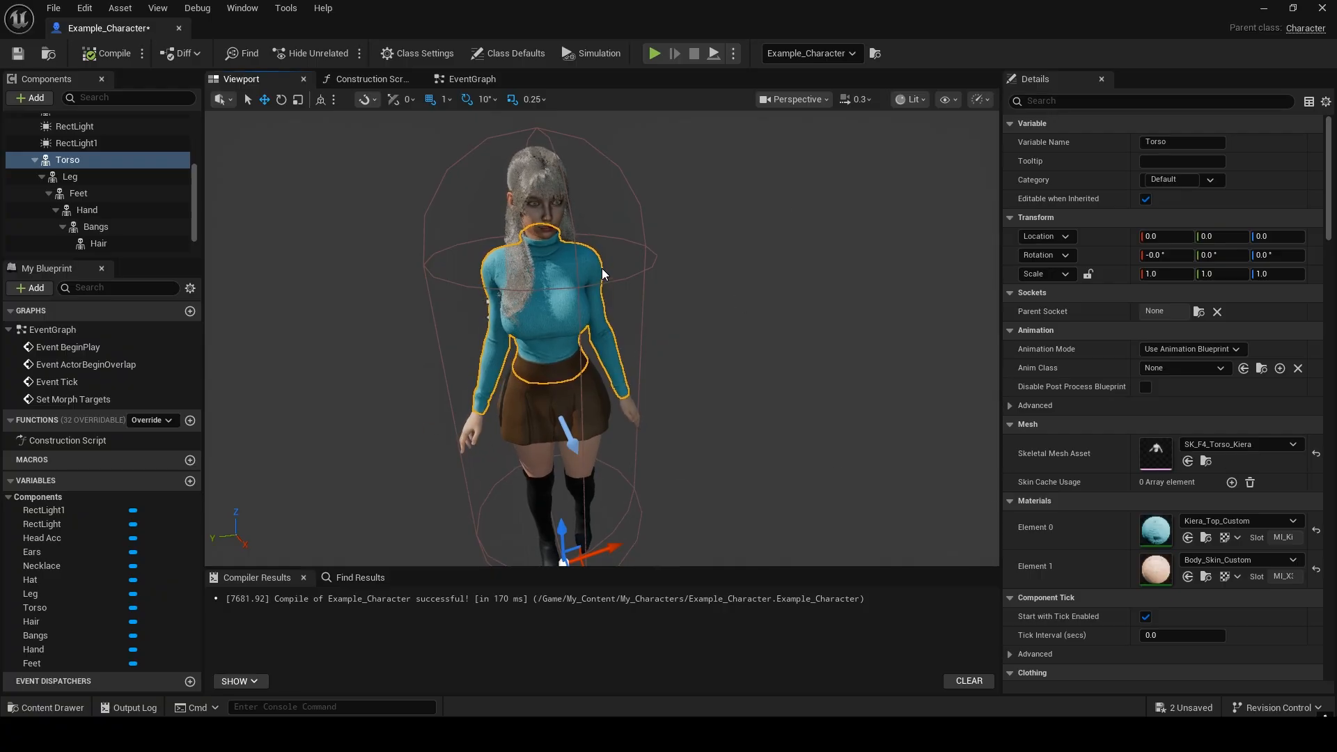
- Check the skin material on the head Mesh and Hand components and open Body_Skin_Custom for editing
left_click(543, 209)
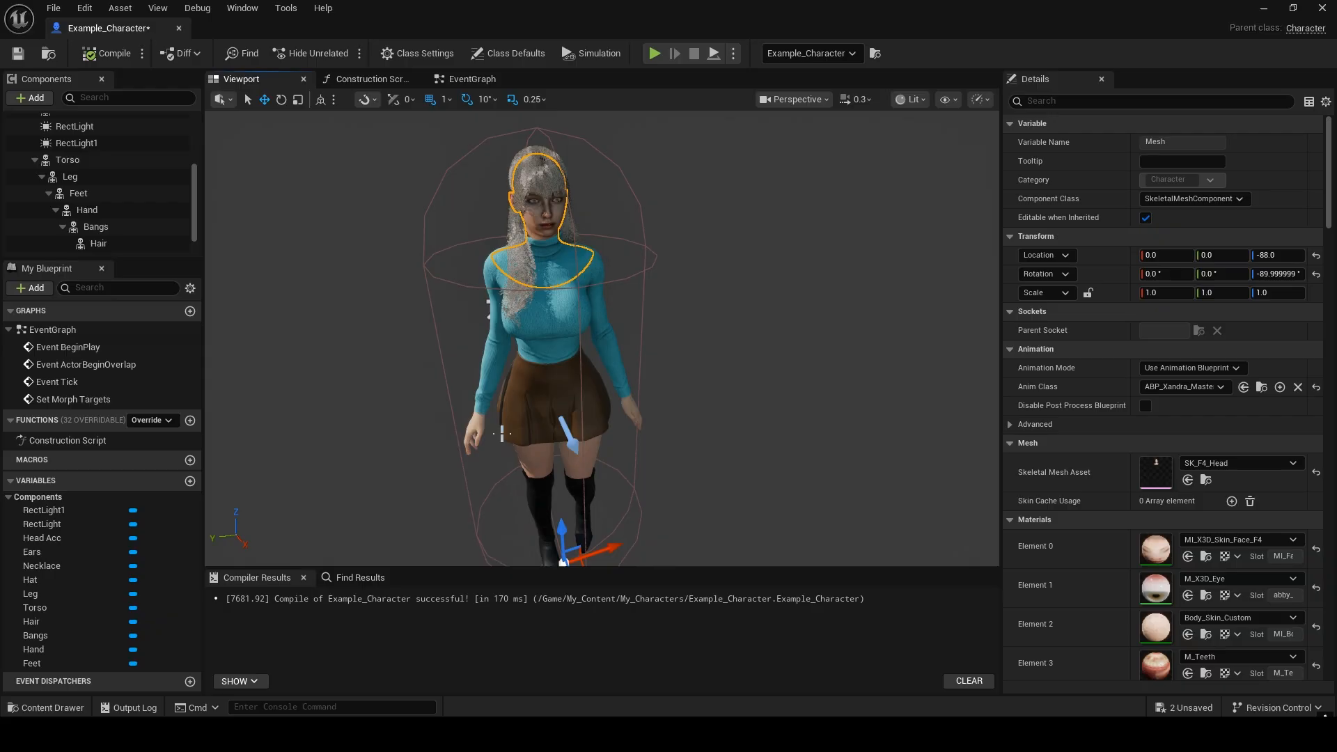
left_click(629, 412)
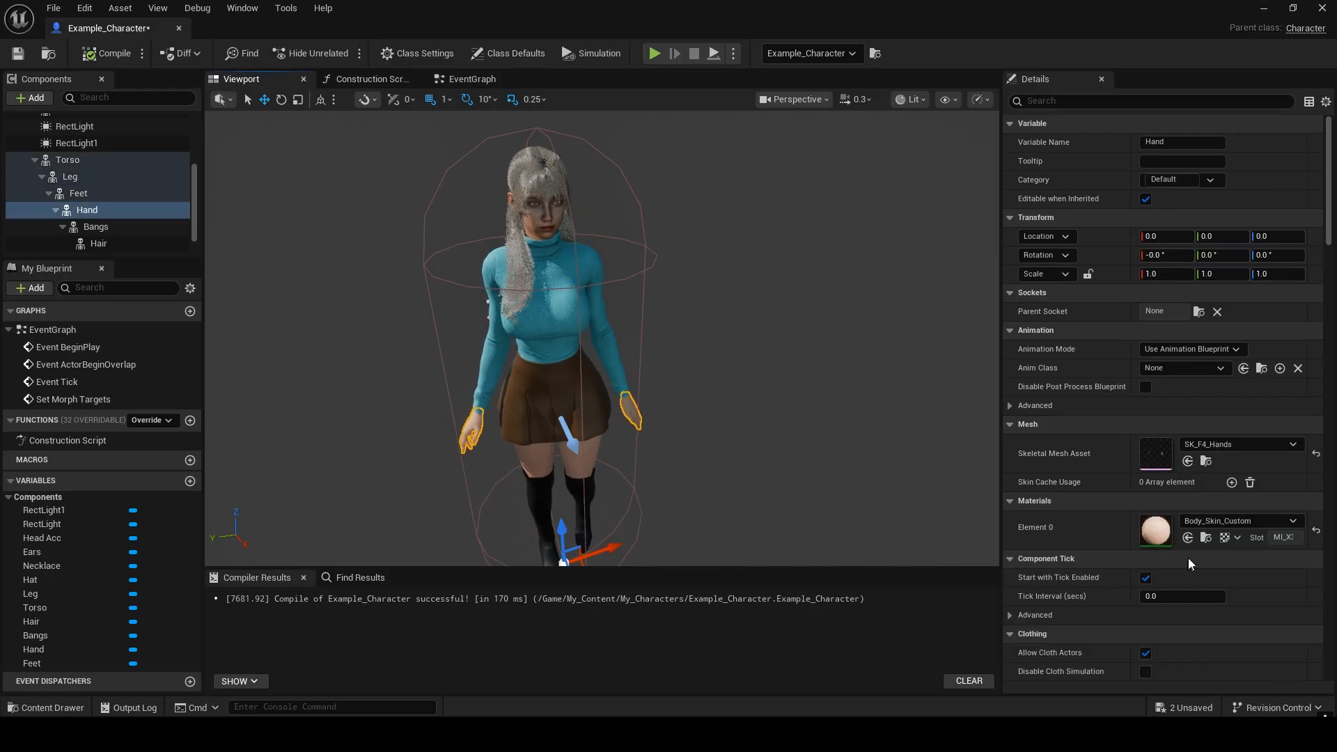
double_click(1156, 530)
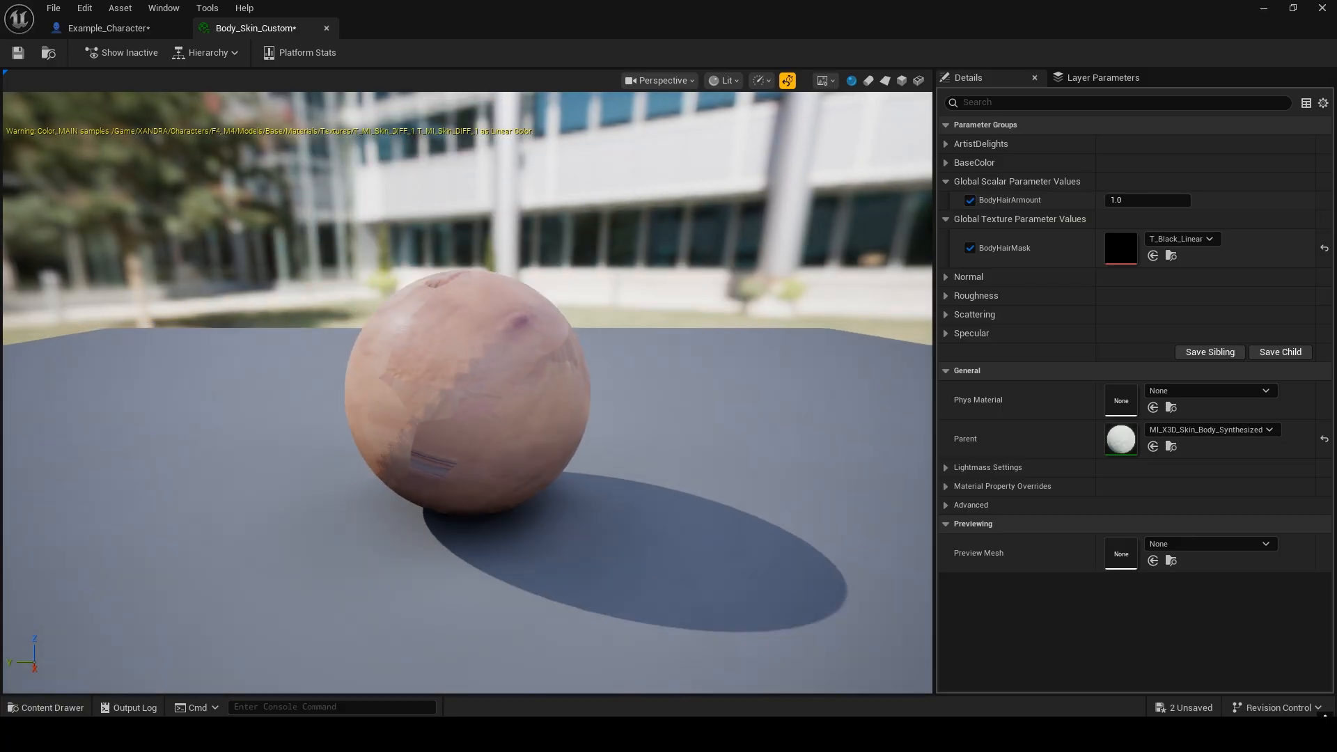
- Set the material's preview mesh to SK_F4_Torso_Bikini_10 and frame the torso from the front
left_click_drag(466, 390, 555, 460)
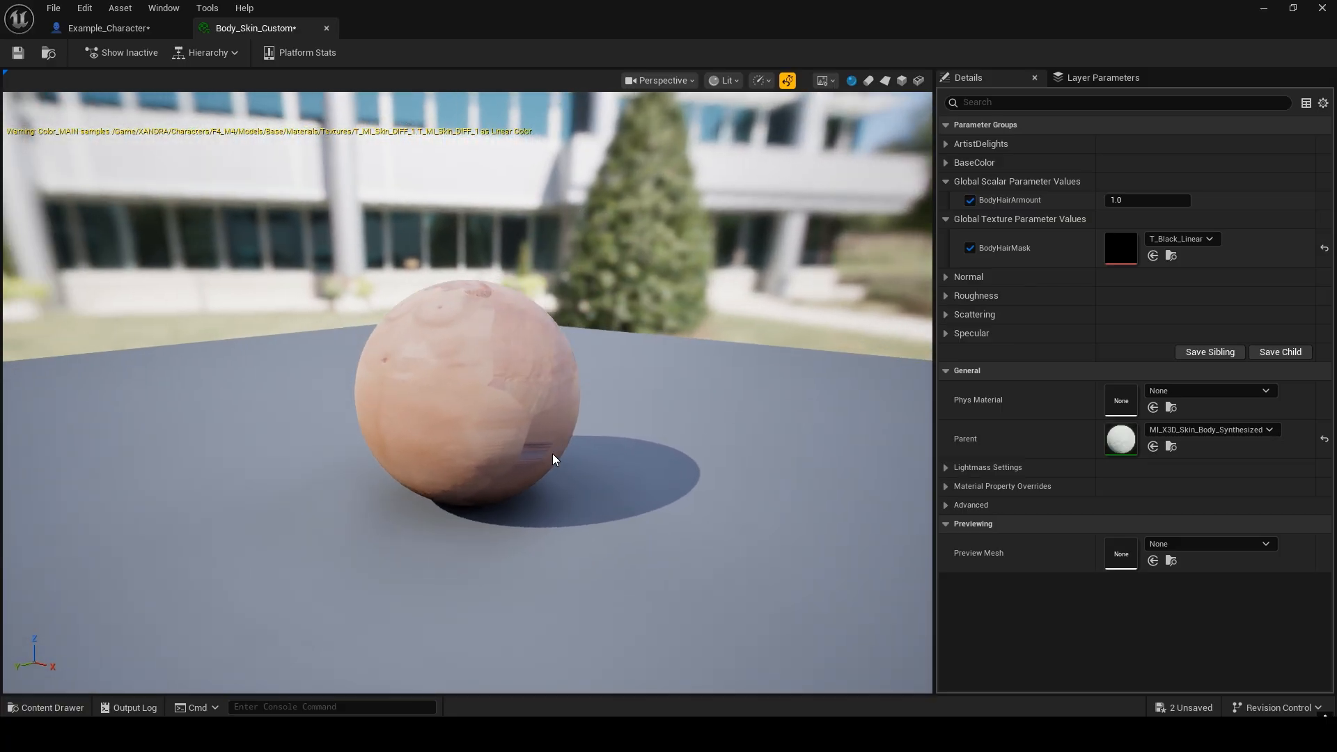
left_click(1218, 543)
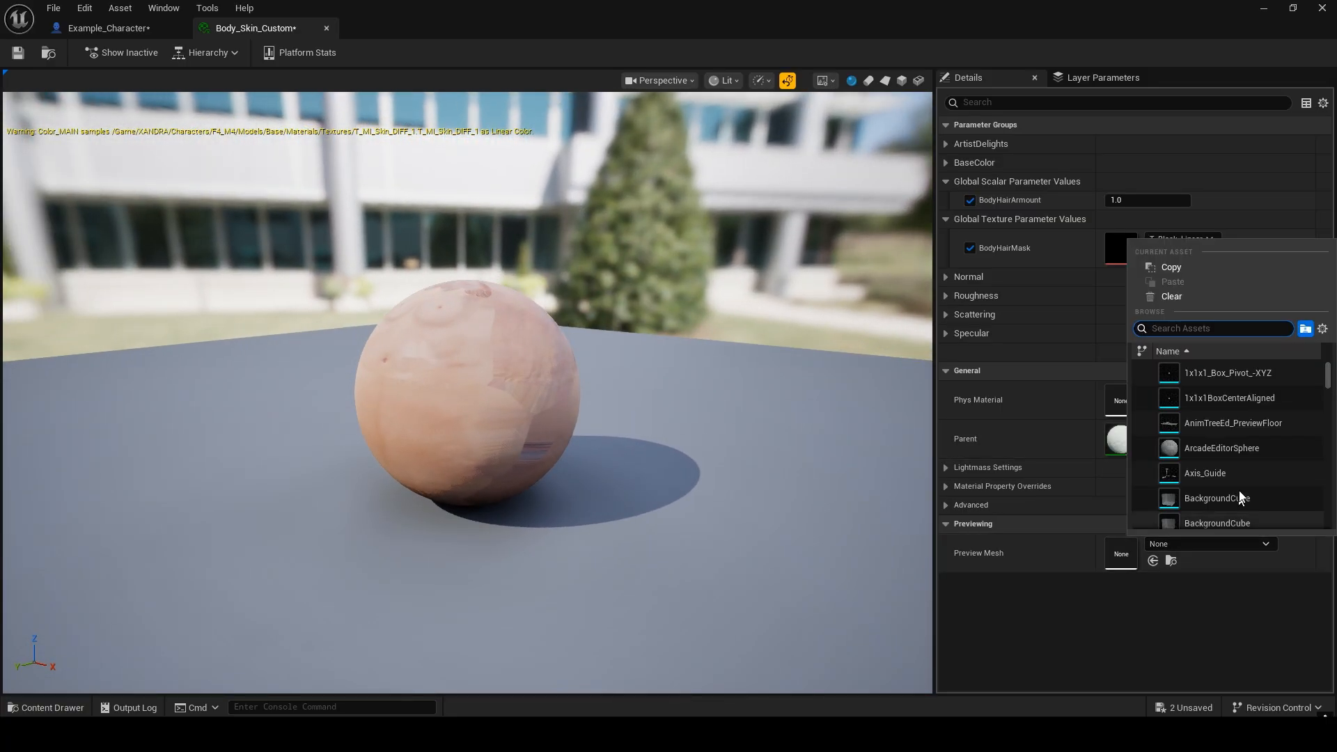
scroll(1312, 386, "down", 10)
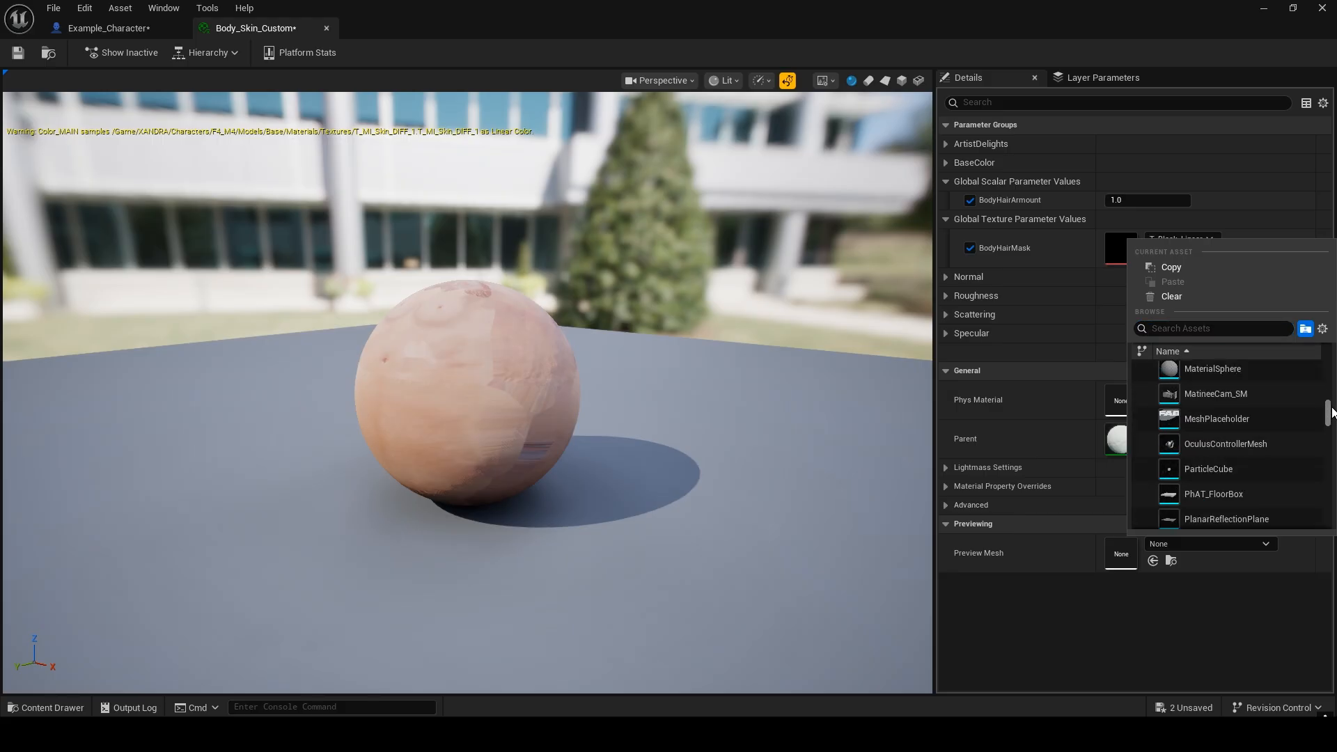
left_click(1220, 328)
type("torso bi")
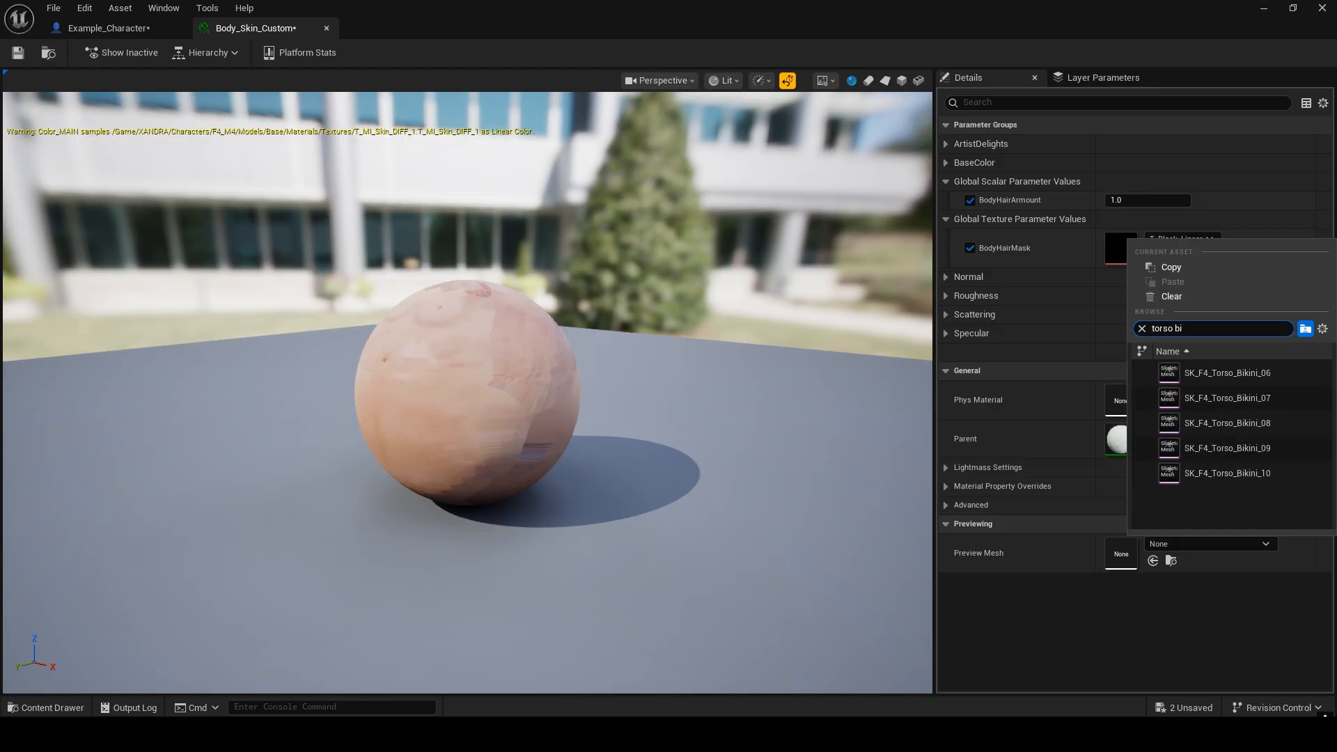
left_click(1227, 473)
right_click_drag(482, 309, 482, 219)
middle_click_drag(479, 283, 447, 358)
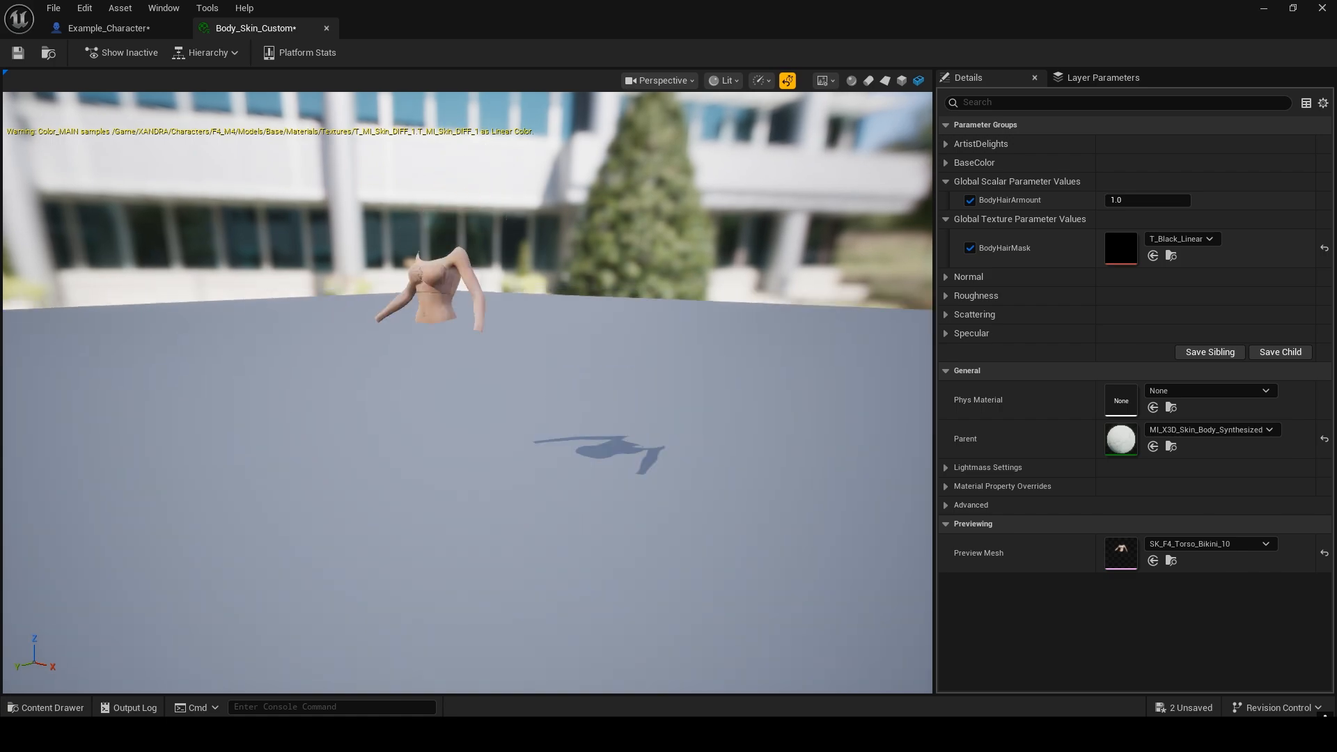
right_click_drag(390, 280, 391, 192)
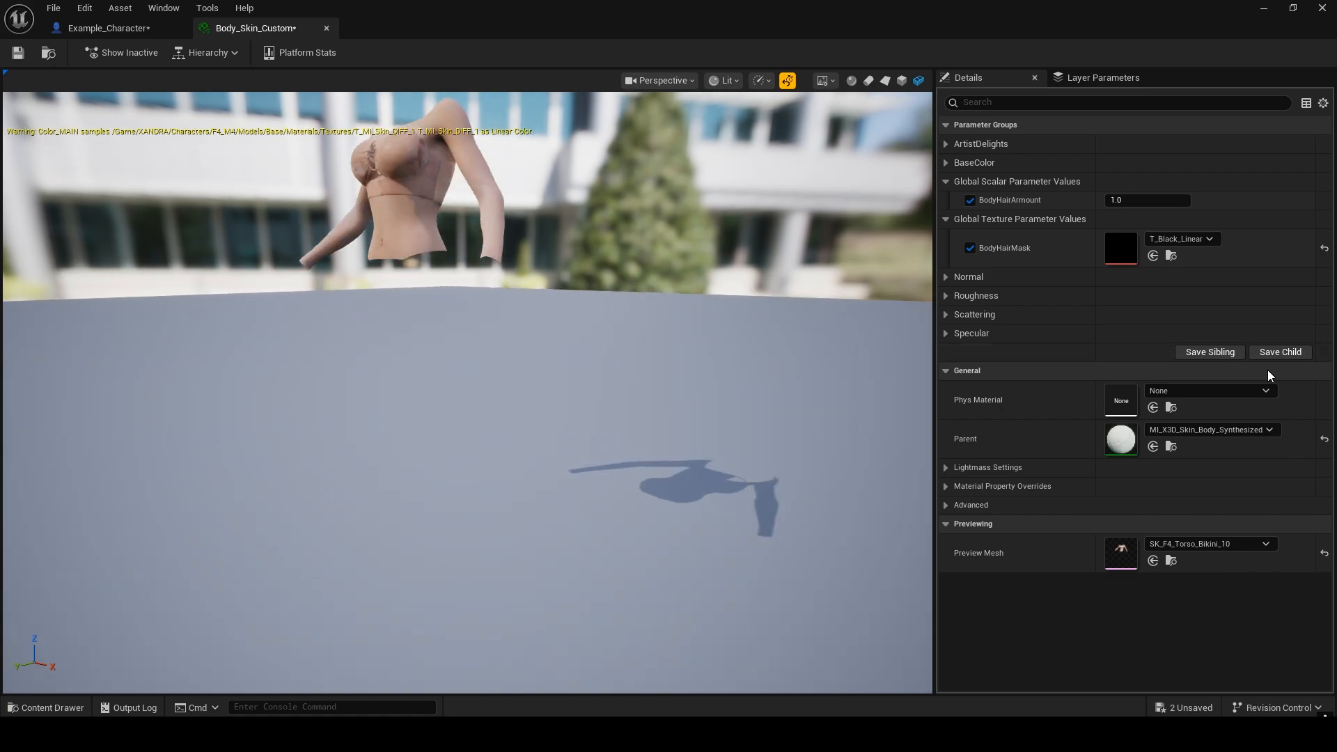
mouse_move(582, 328)
right_mouse_down()
mouse_move(583, 279)
mouse_move(583, 341)
right_mouse_up()
left_click_drag(514, 278, 620, 332)
right_click_drag(569, 287, 569, 223)
middle_click_drag(569, 281, 582, 431)
scroll(575, 318, "up", 1)
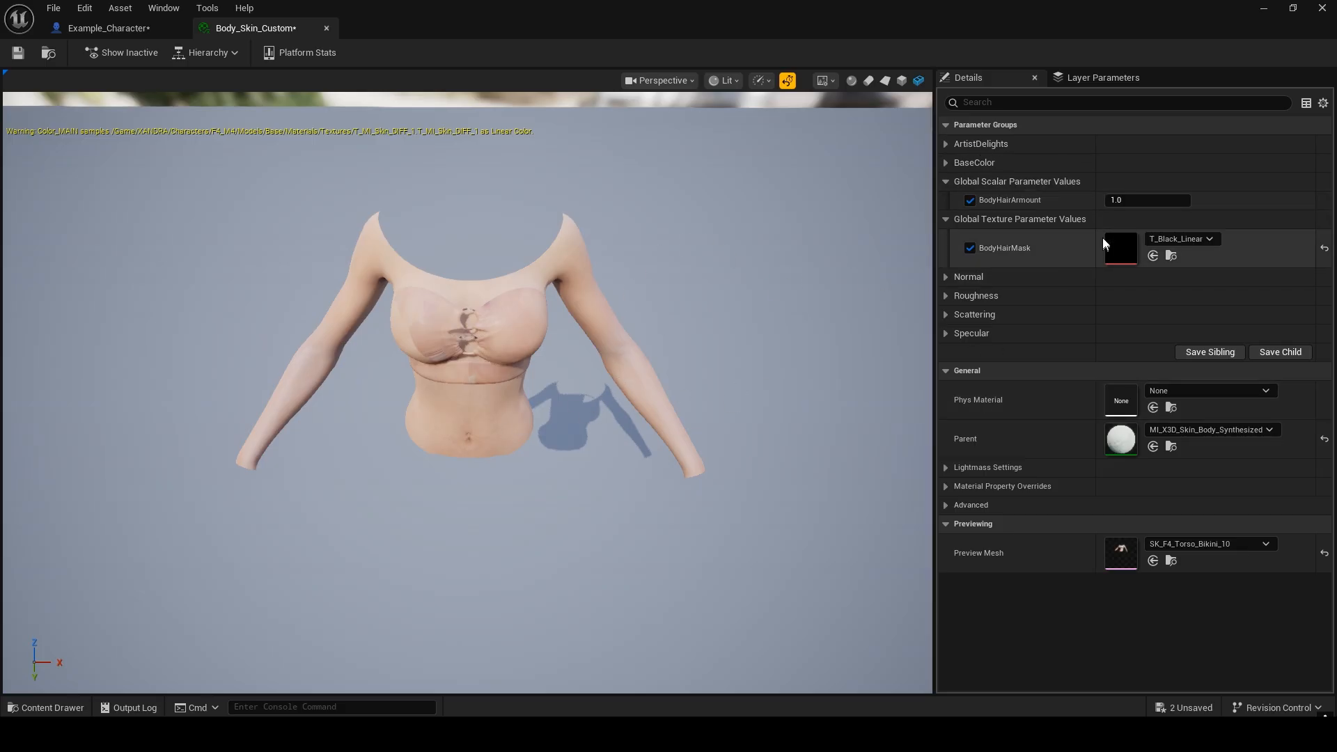
- Examine the skin material's ArtistDelights, BaseColor, Normal, Roughness, Scattering and Specular parameter groups
left_click(946, 144)
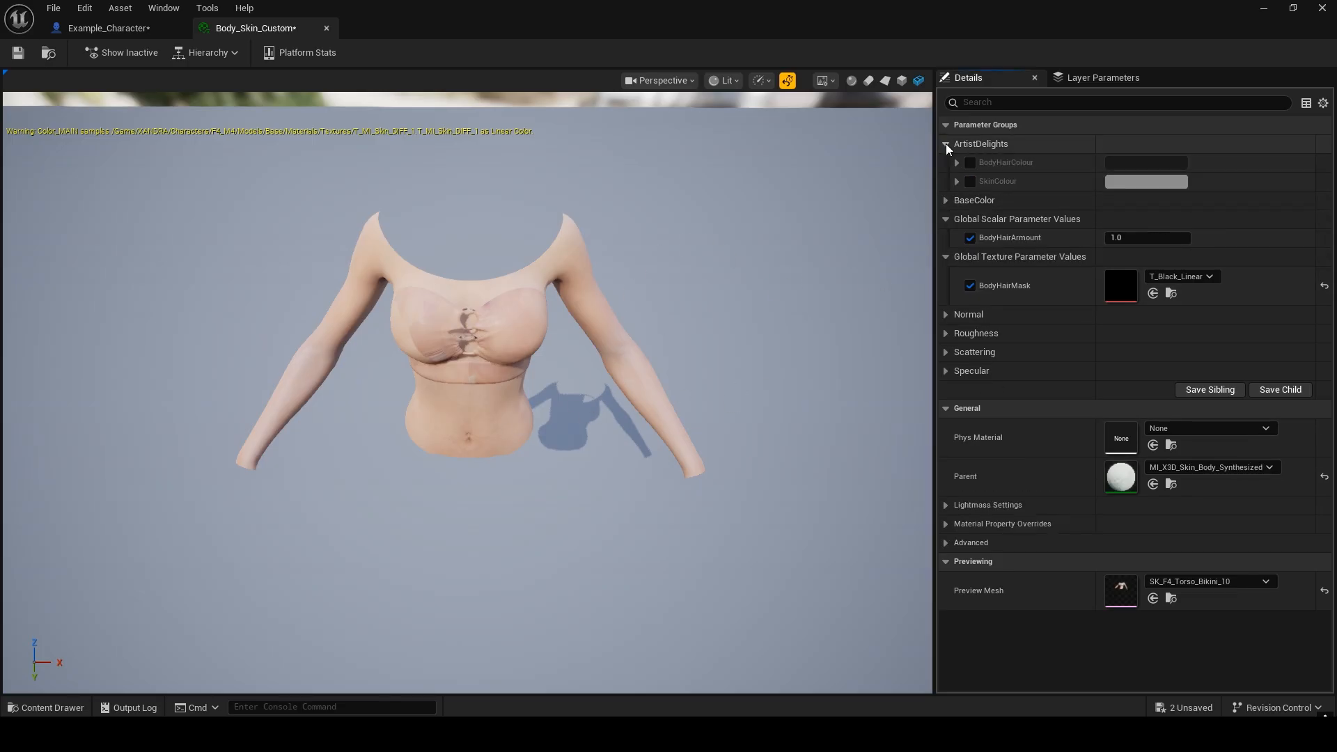
left_click(946, 200)
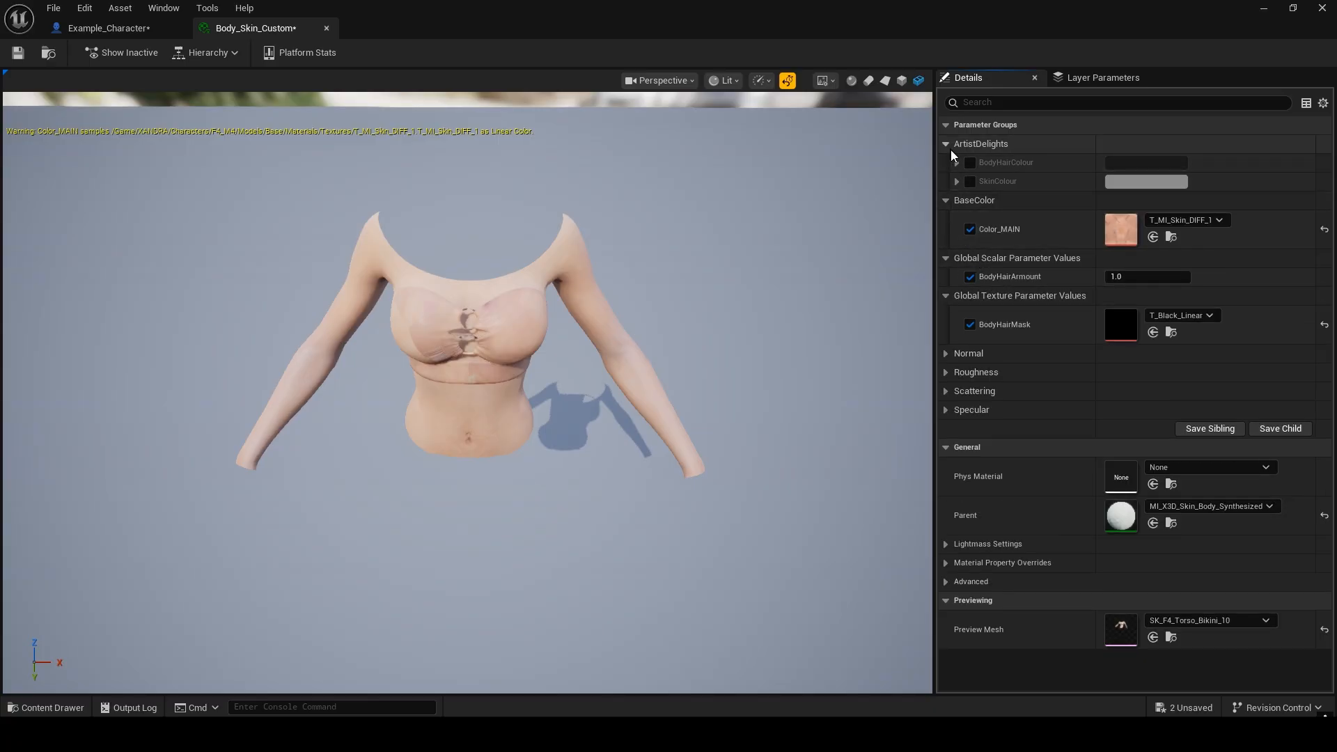
left_click(945, 353)
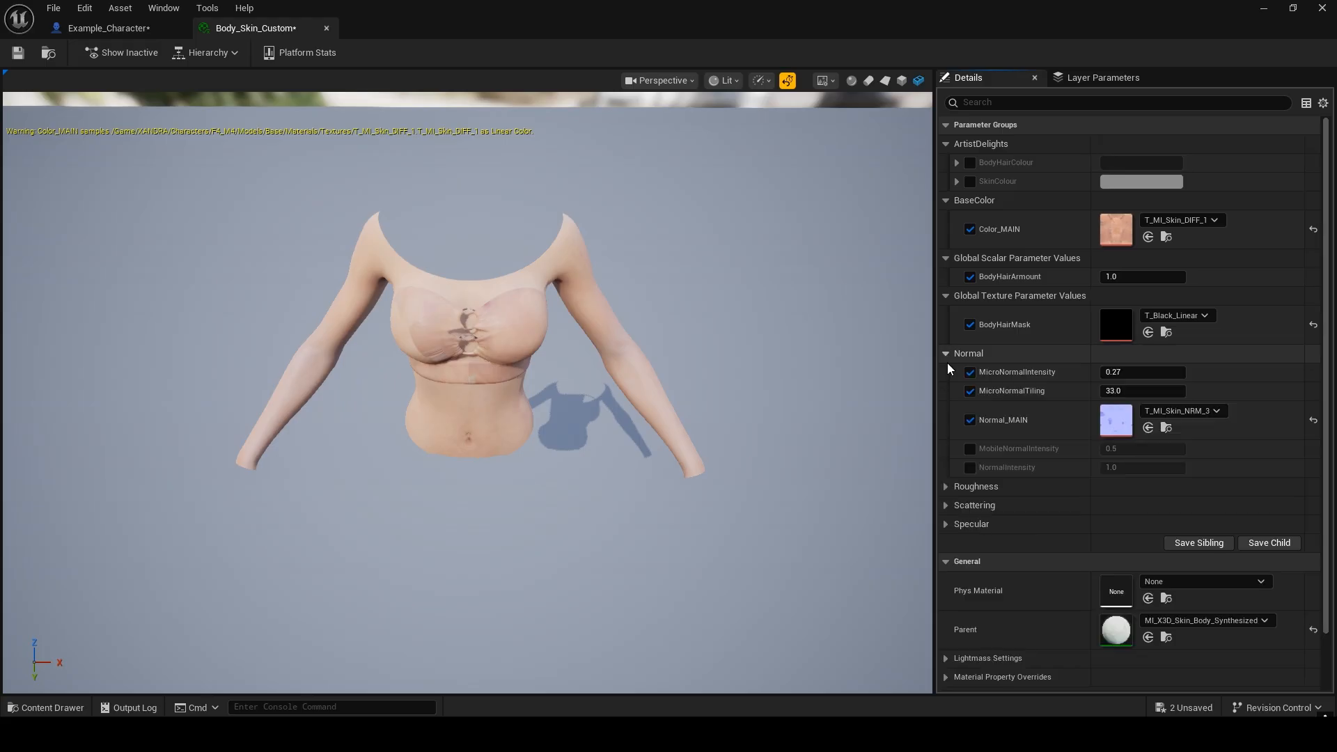
left_click(946, 486)
left_click(947, 658)
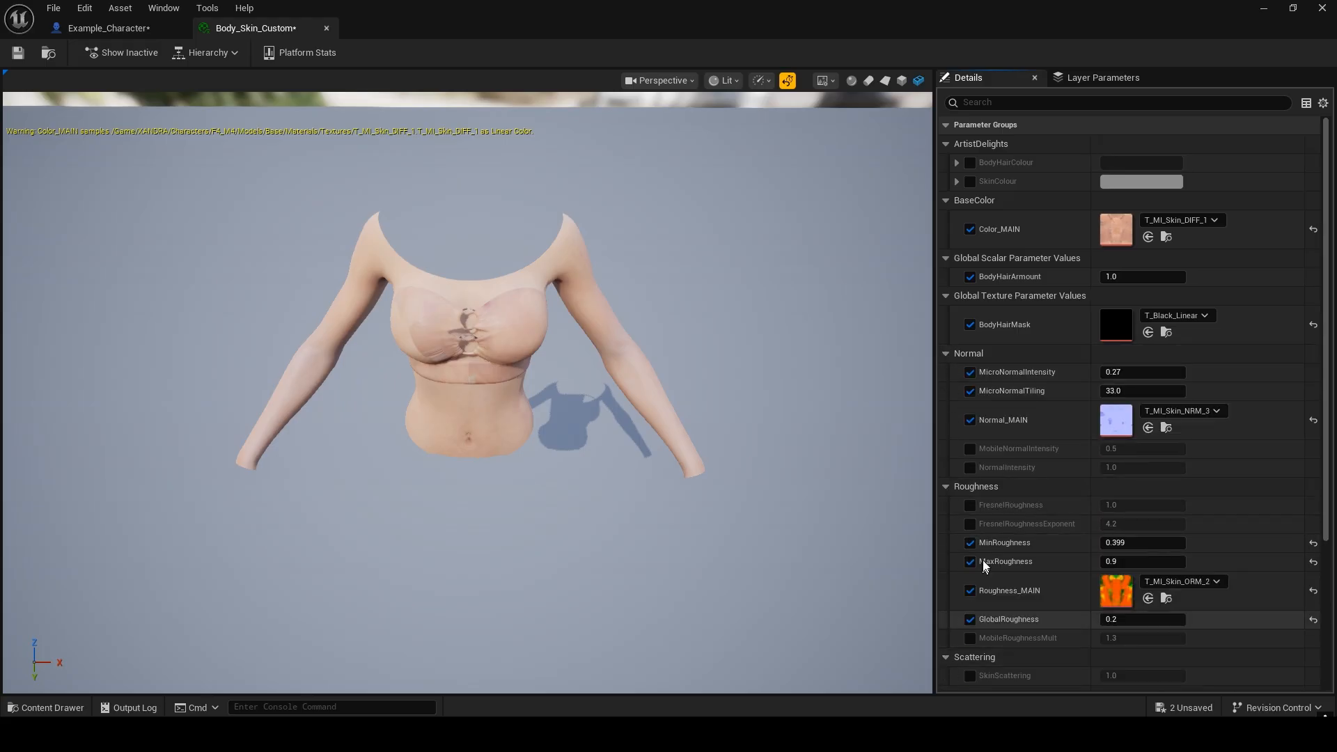
scroll(964, 610, "down", 5)
left_click(946, 539)
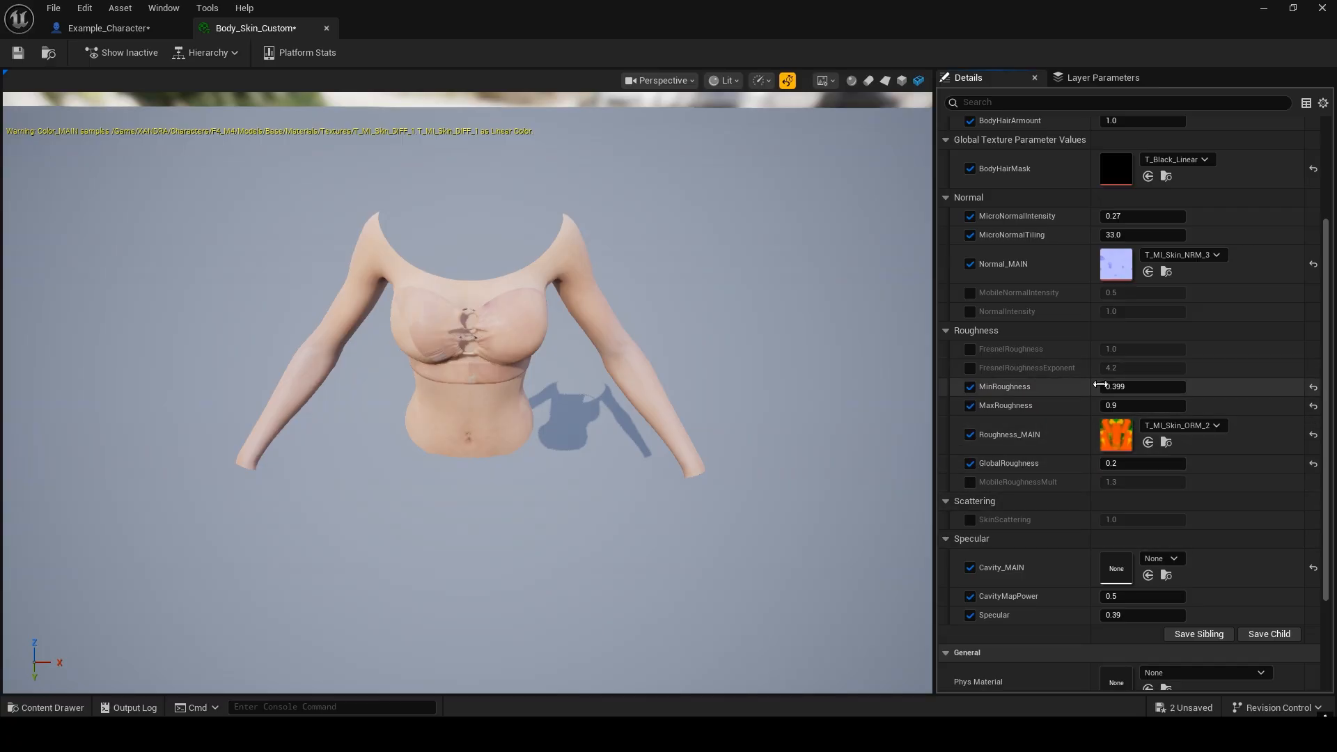
scroll(1045, 335, "down", 3)
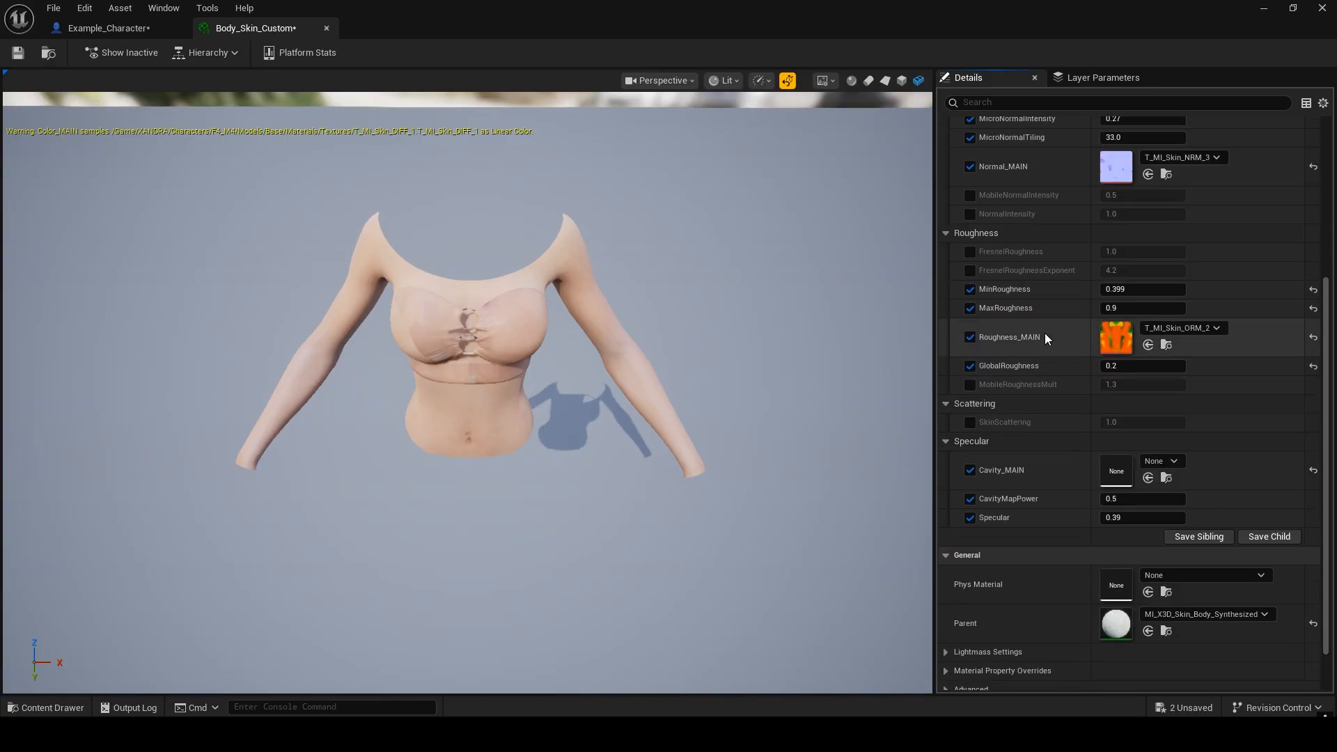
left_click(945, 441)
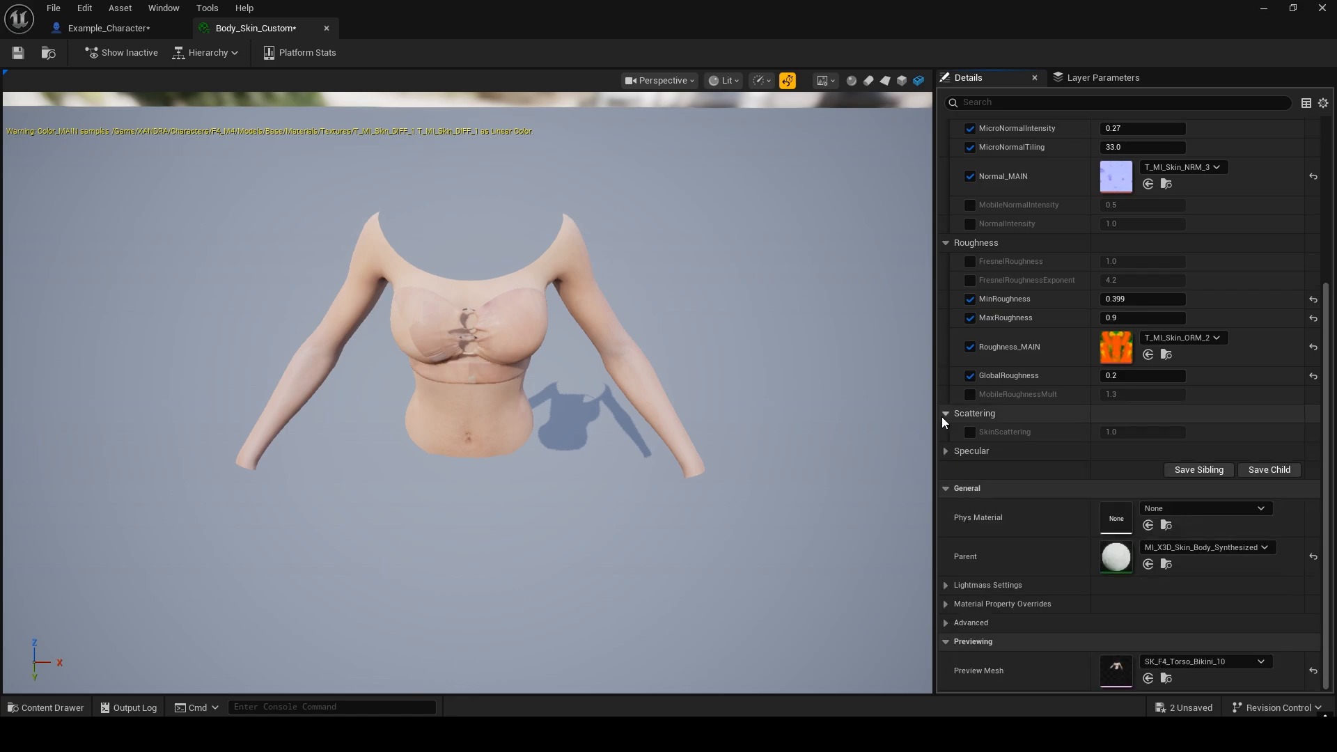
left_click(945, 414)
scroll(988, 320, "up", 5)
scroll(989, 306, "up", 3)
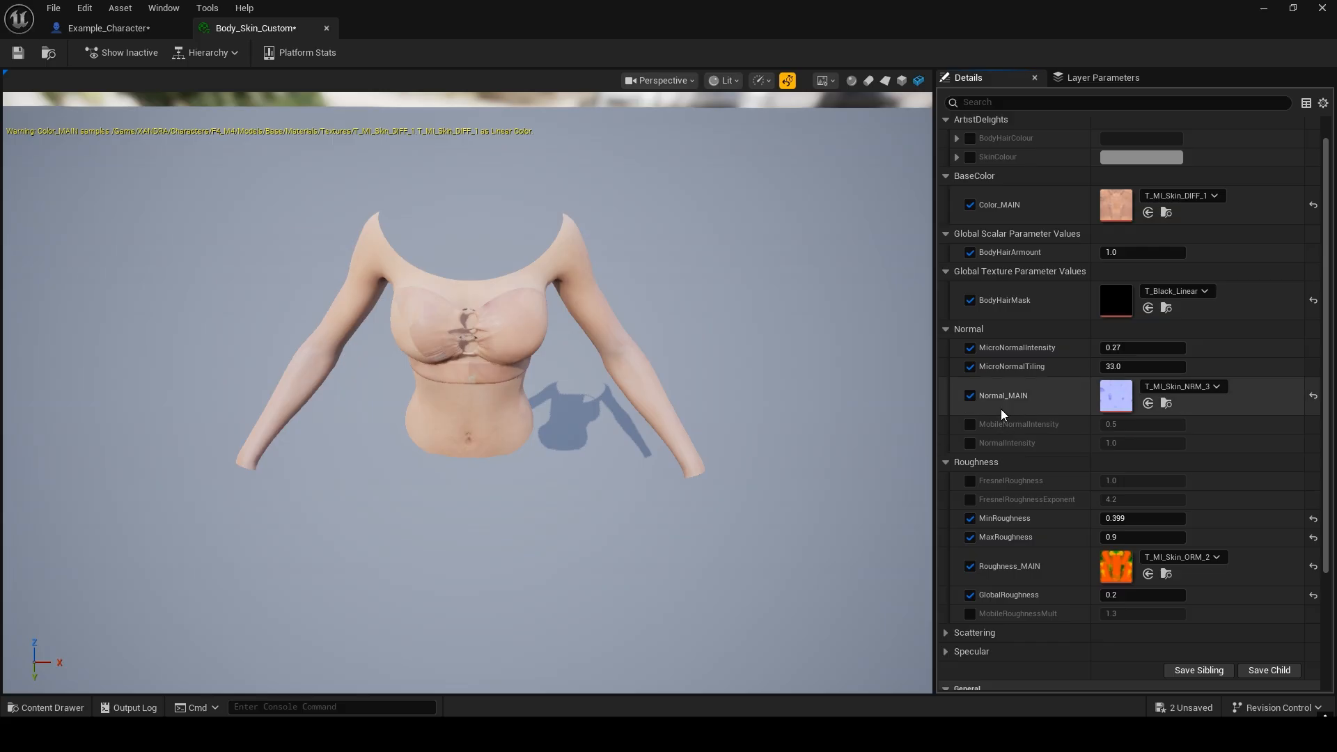
scroll(1002, 407, "up", 1)
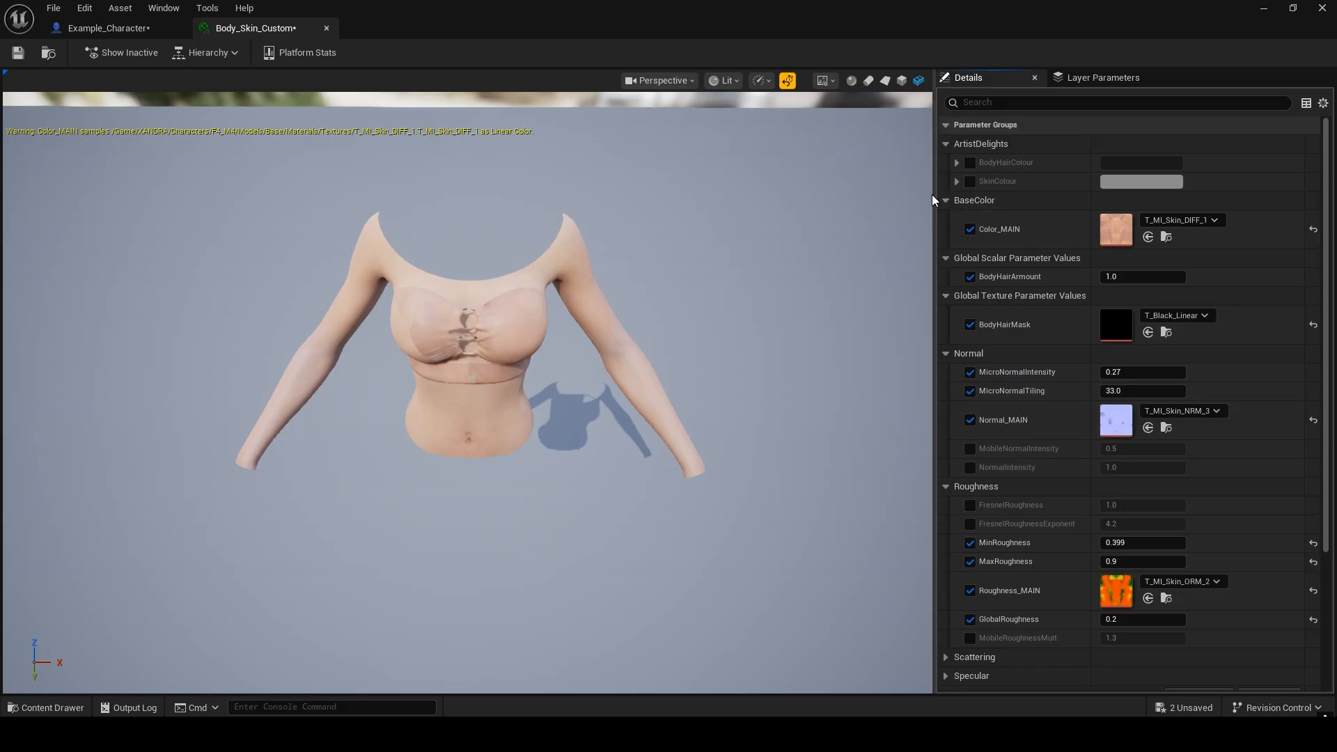
- Enable the SkinColour override, try the pale yellow tint FFF3B4FF on the preview and discard that colour
left_click(956, 182)
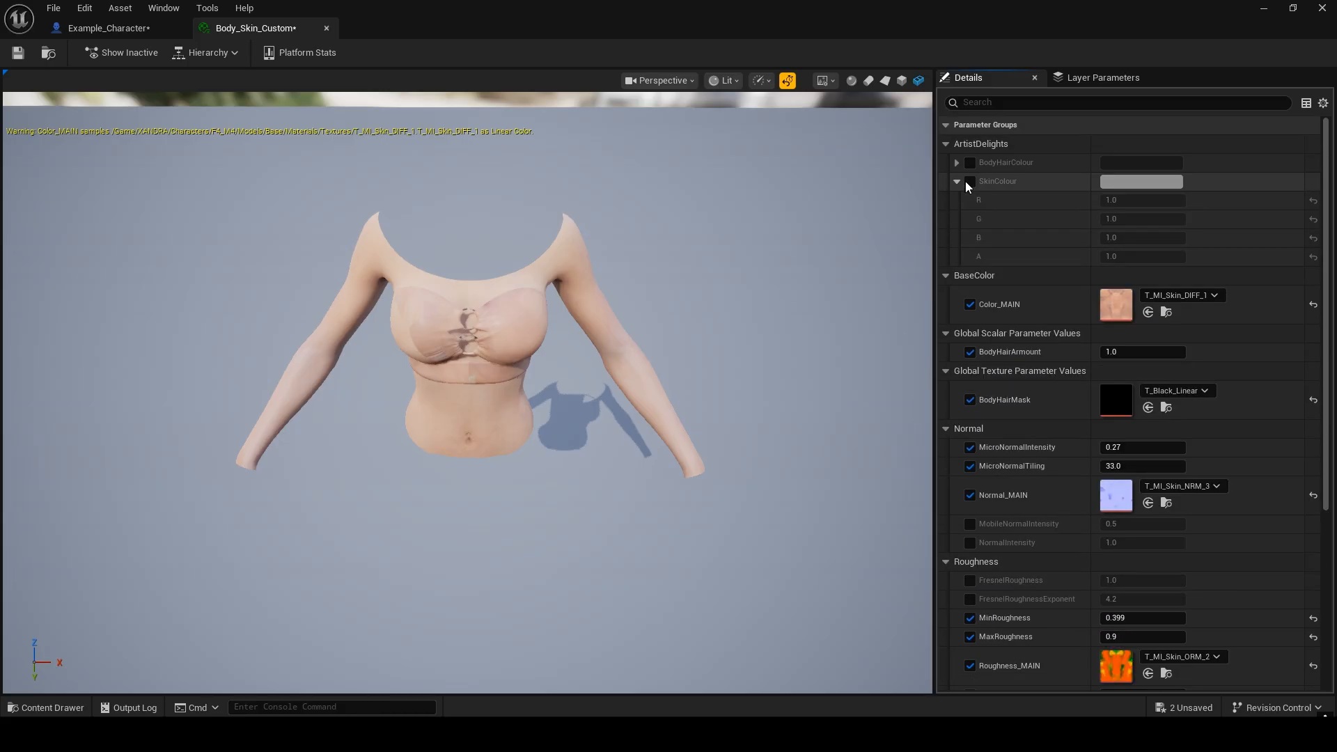
left_click(970, 182)
left_click(1140, 182)
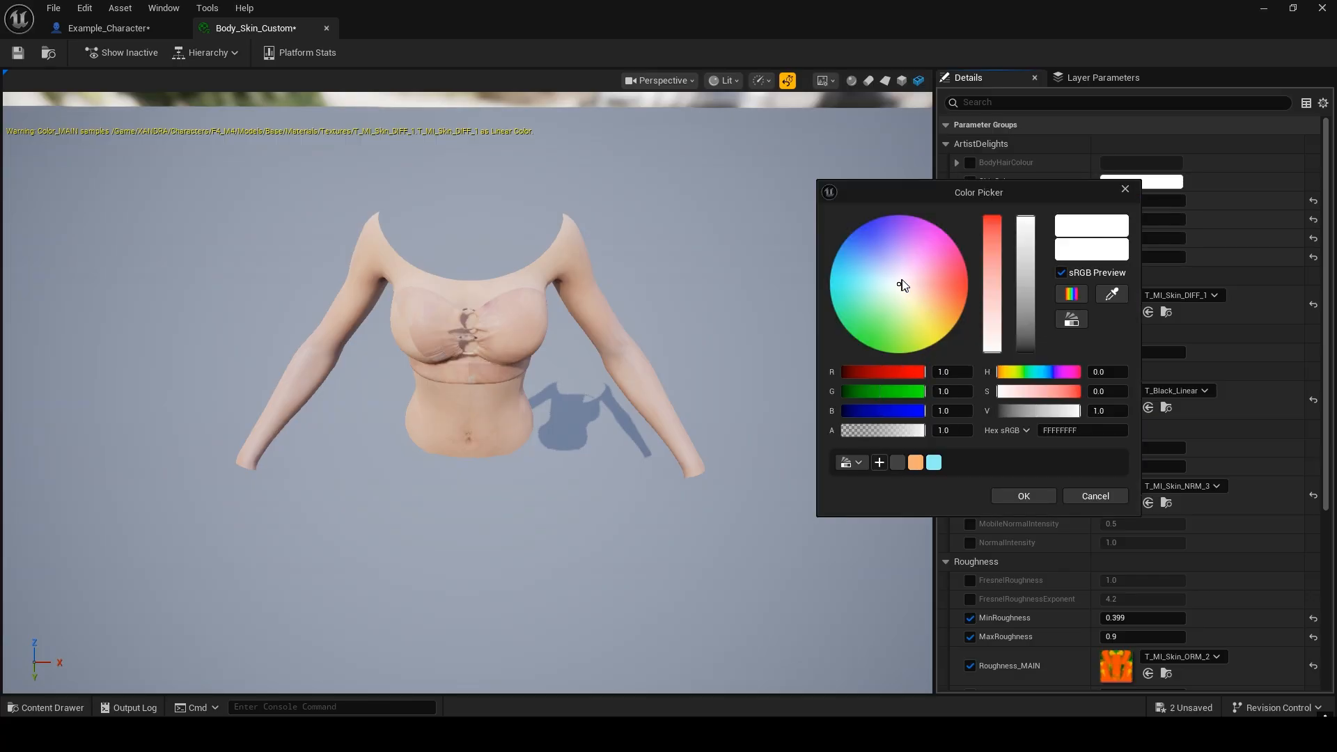
left_click_drag(906, 286, 924, 313)
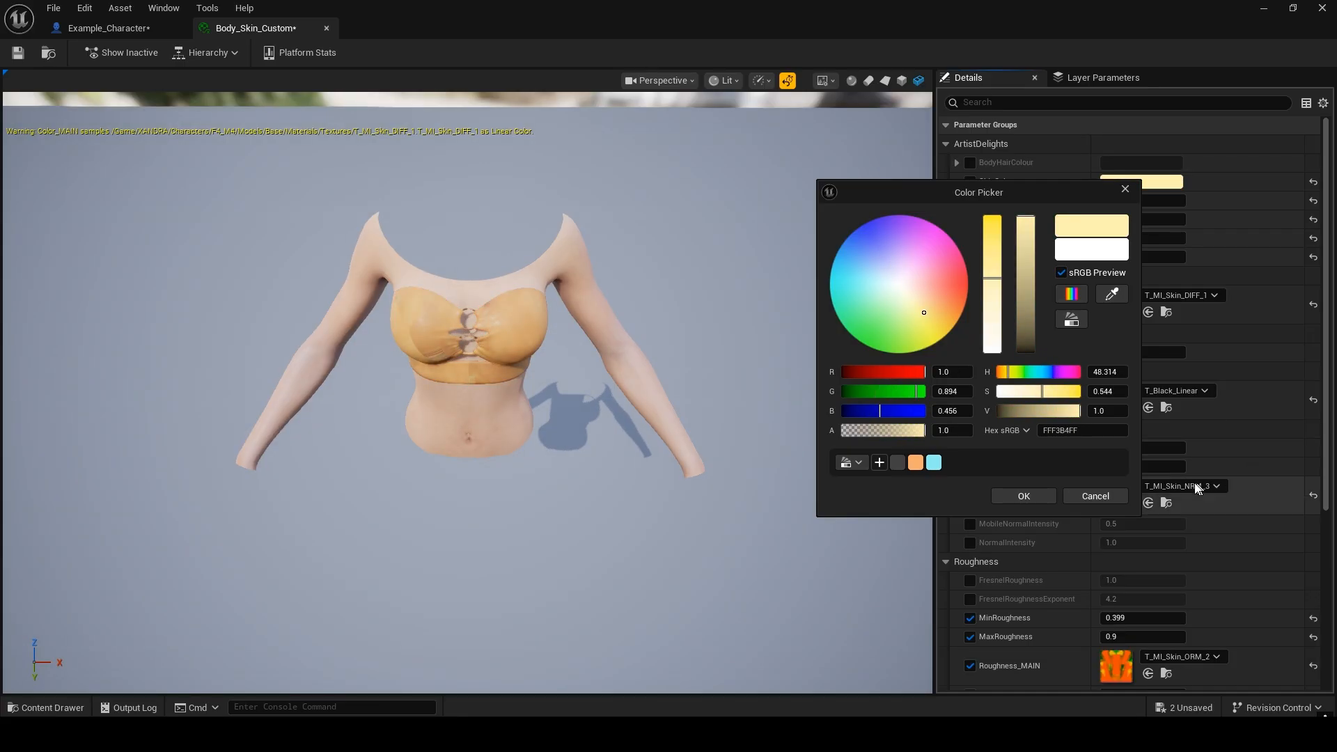
left_click(1095, 495)
- Replace the material's preview mesh with SK_F4_Torso_Underwear
scroll(1072, 371, "down", 5)
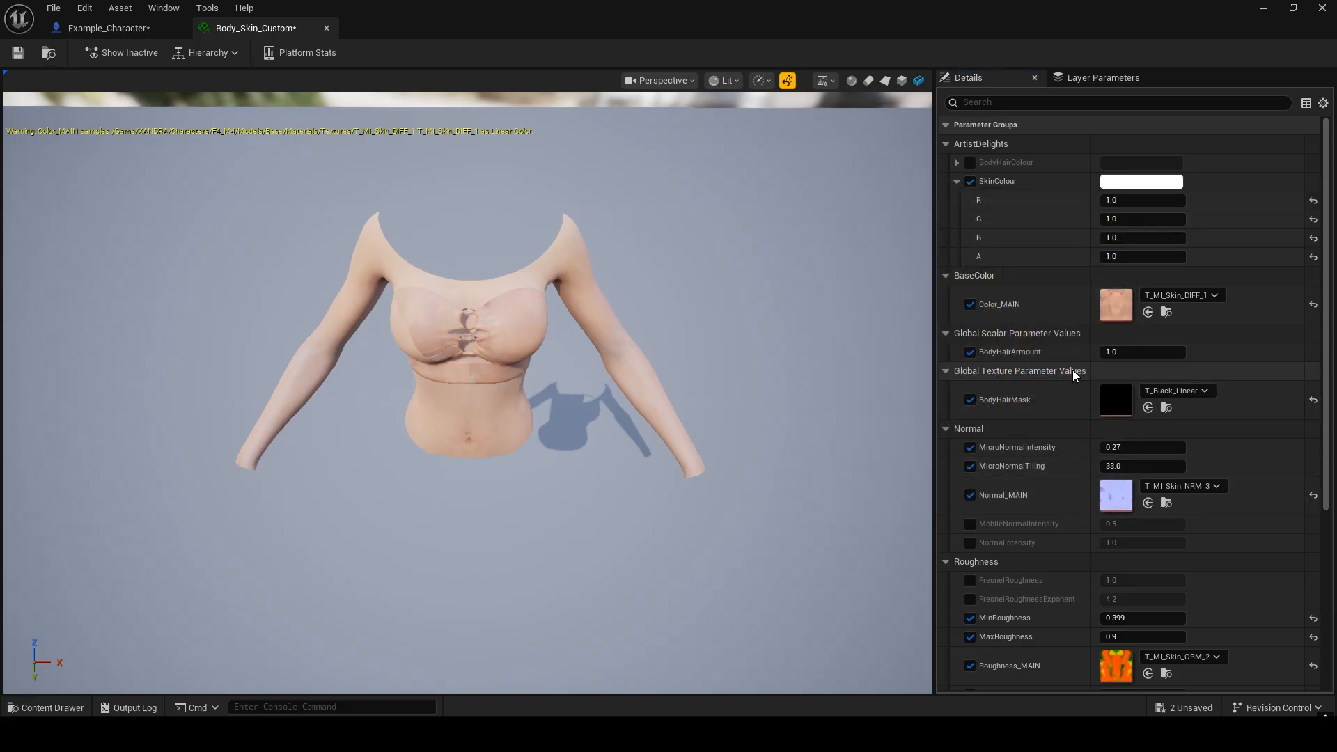
scroll(1069, 352, "down", 4)
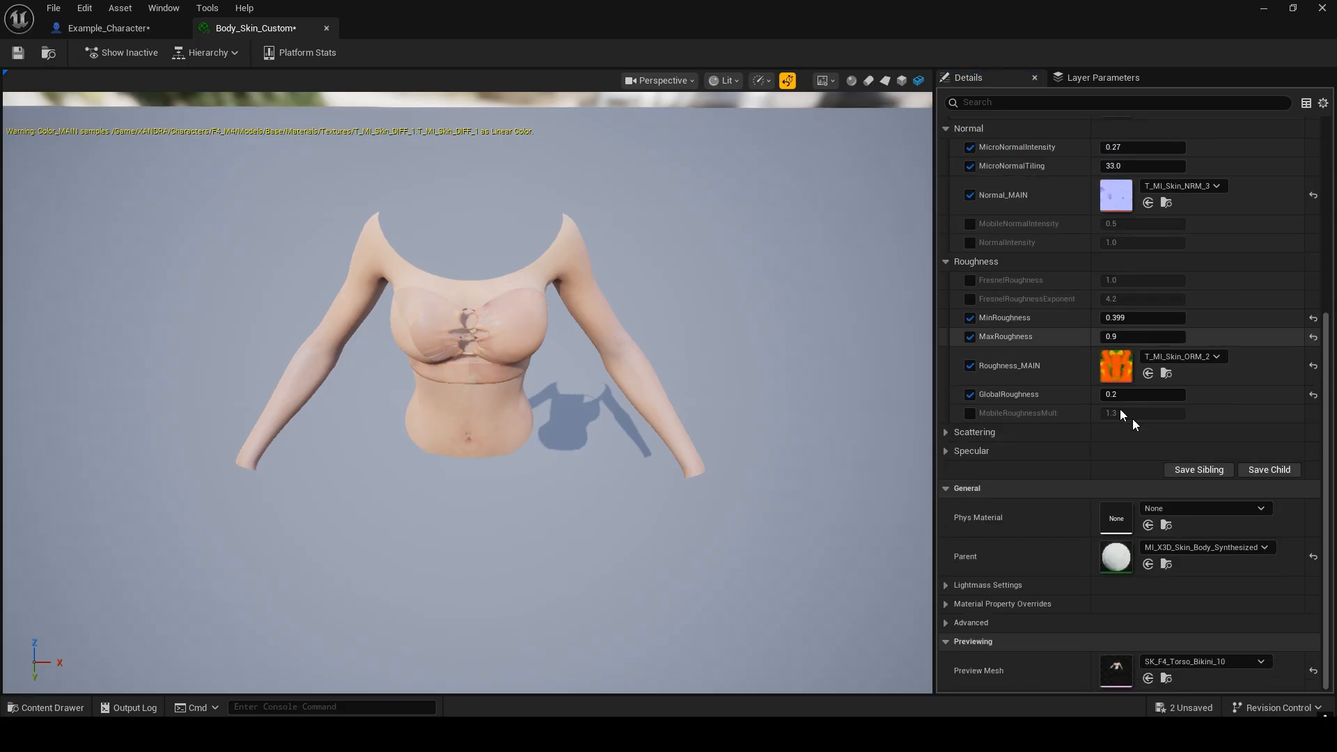
left_click(1197, 659)
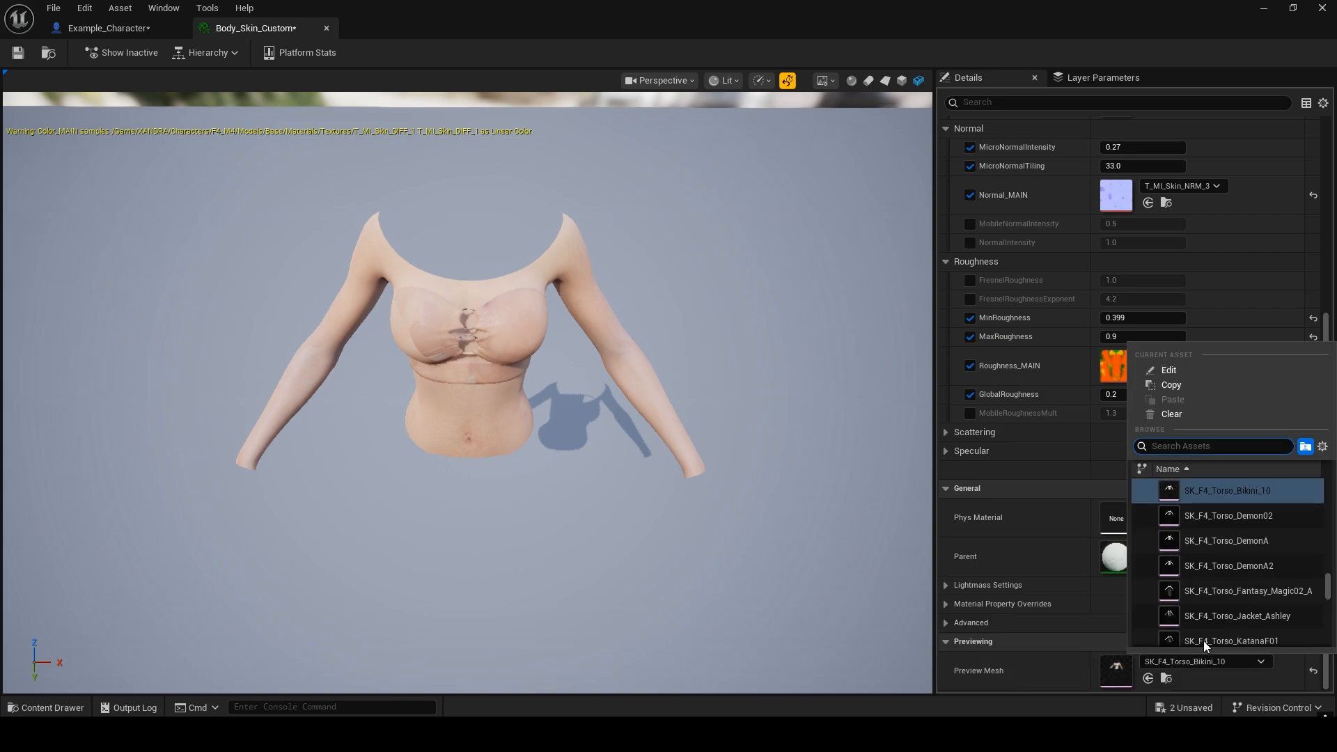
left_click(1239, 549)
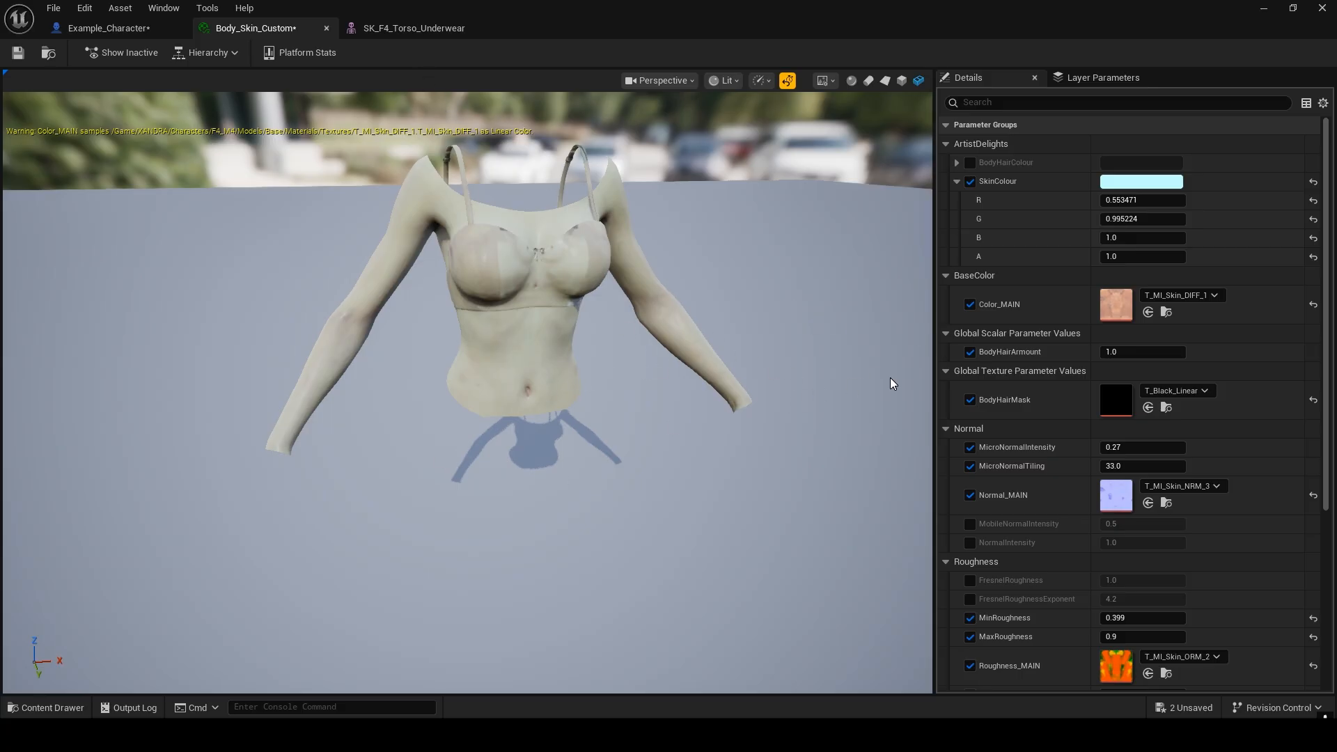
- Set the skin material's SkinColour tint to the pale peach FFE9D9FF and store that colour as a swatch
left_click(1139, 184)
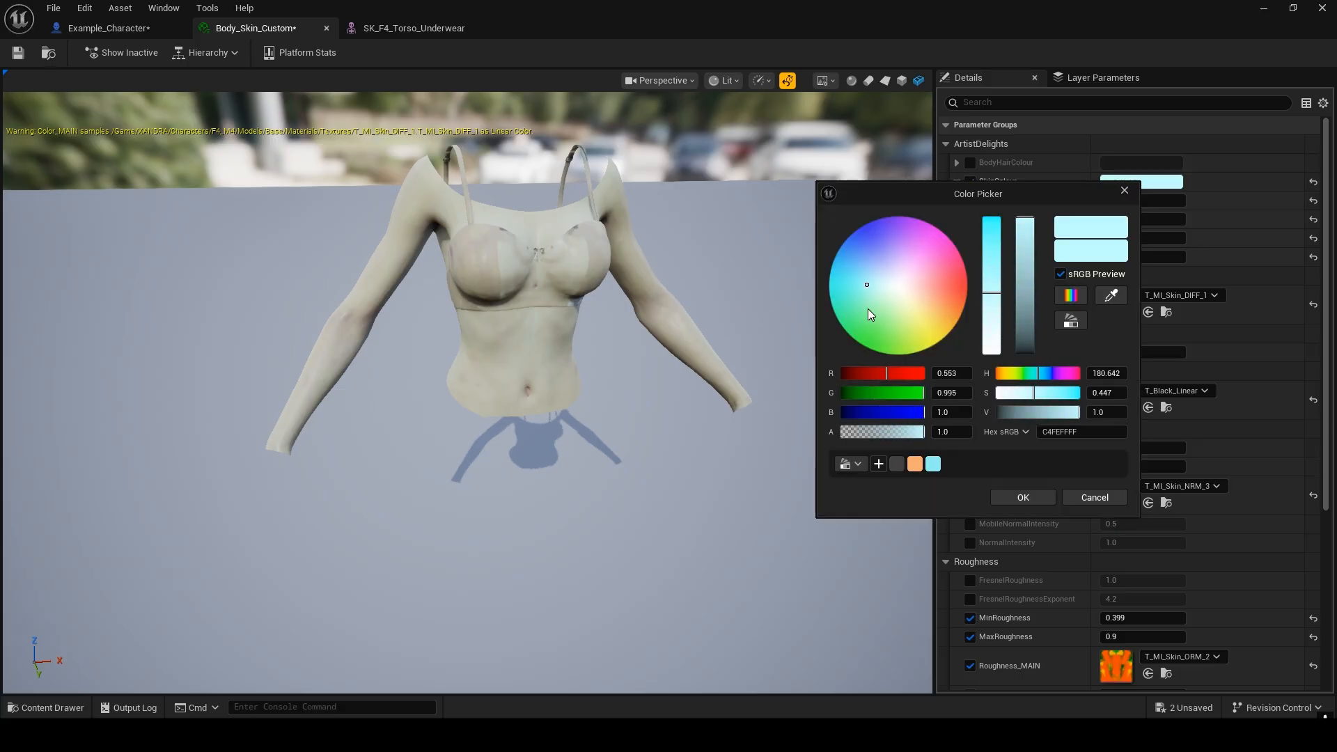
mouse_move(883, 296)
left_mouse_down()
mouse_move(874, 279)
mouse_move(918, 259)
mouse_move(851, 234)
mouse_move(842, 254)
mouse_move(862, 234)
mouse_move(902, 285)
left_mouse_up()
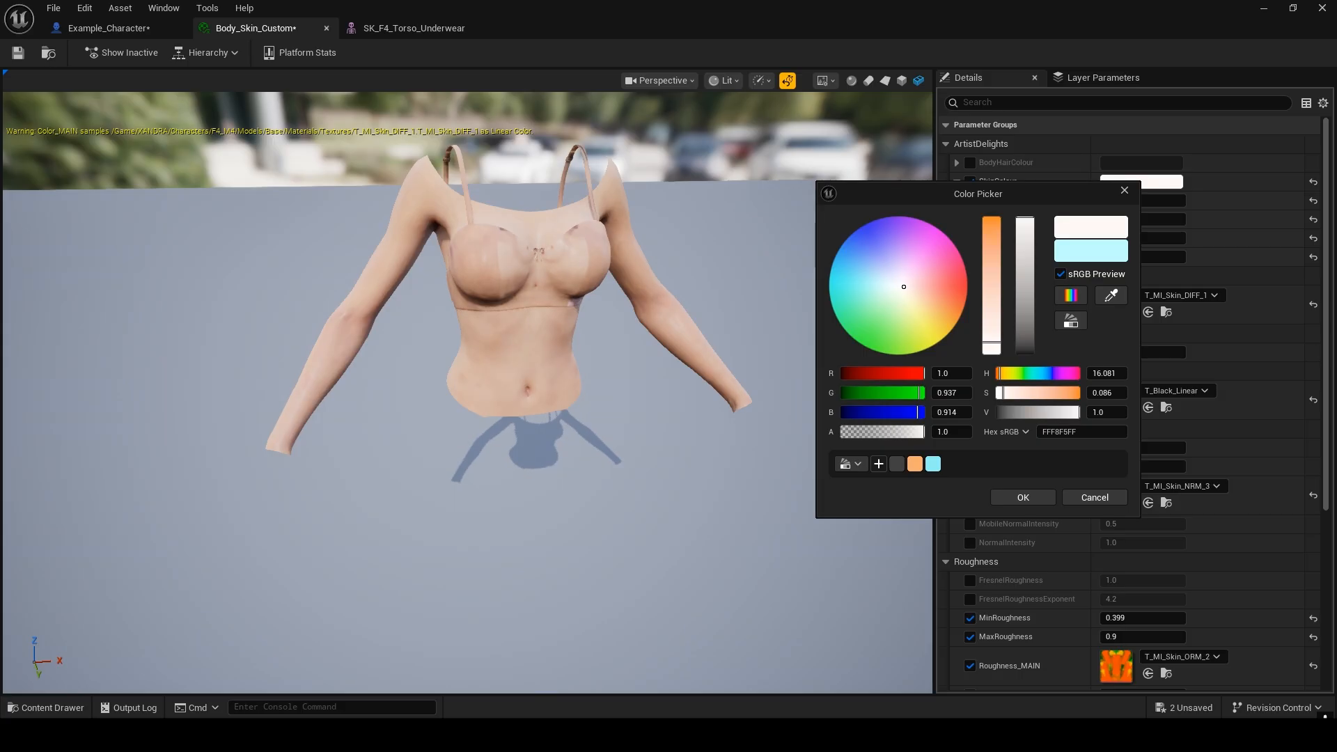
left_click_drag(903, 286, 905, 294)
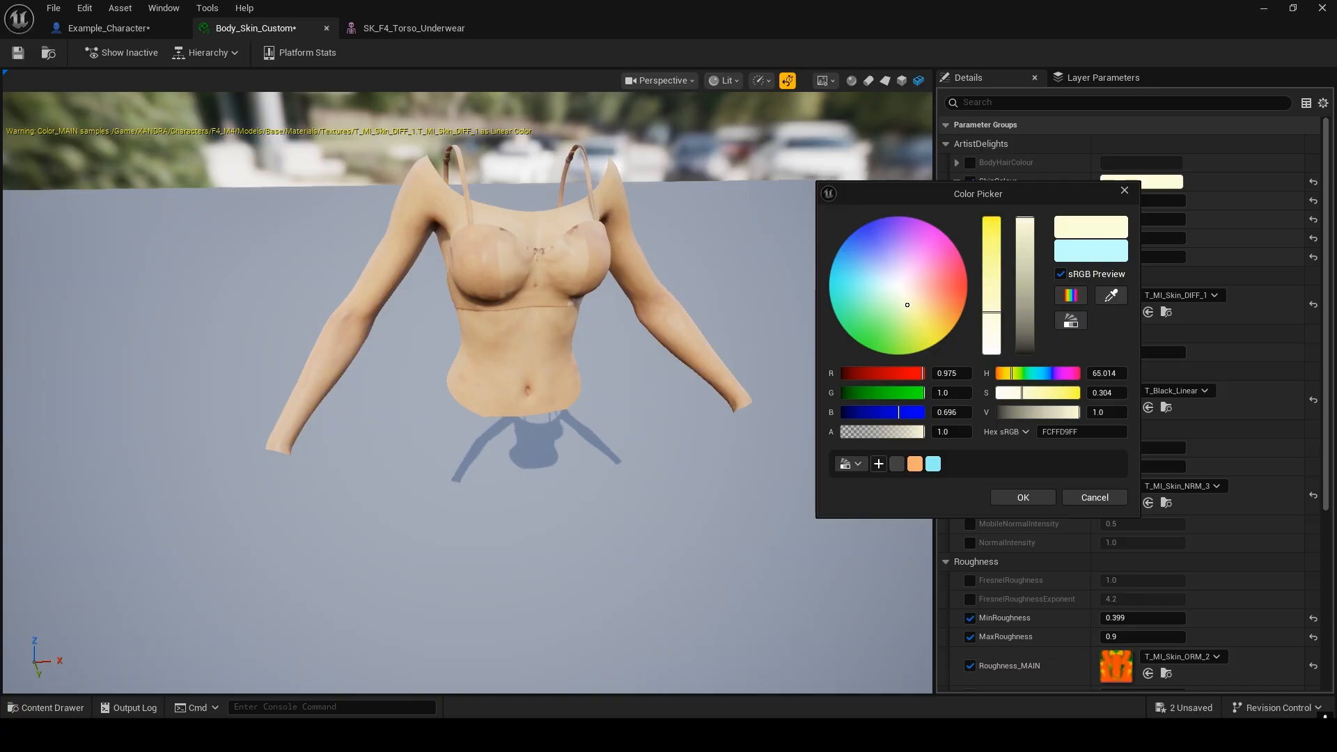
mouse_move(909, 301)
left_mouse_down()
mouse_move(926, 289)
mouse_move(910, 308)
mouse_move(891, 291)
mouse_move(916, 292)
left_mouse_up()
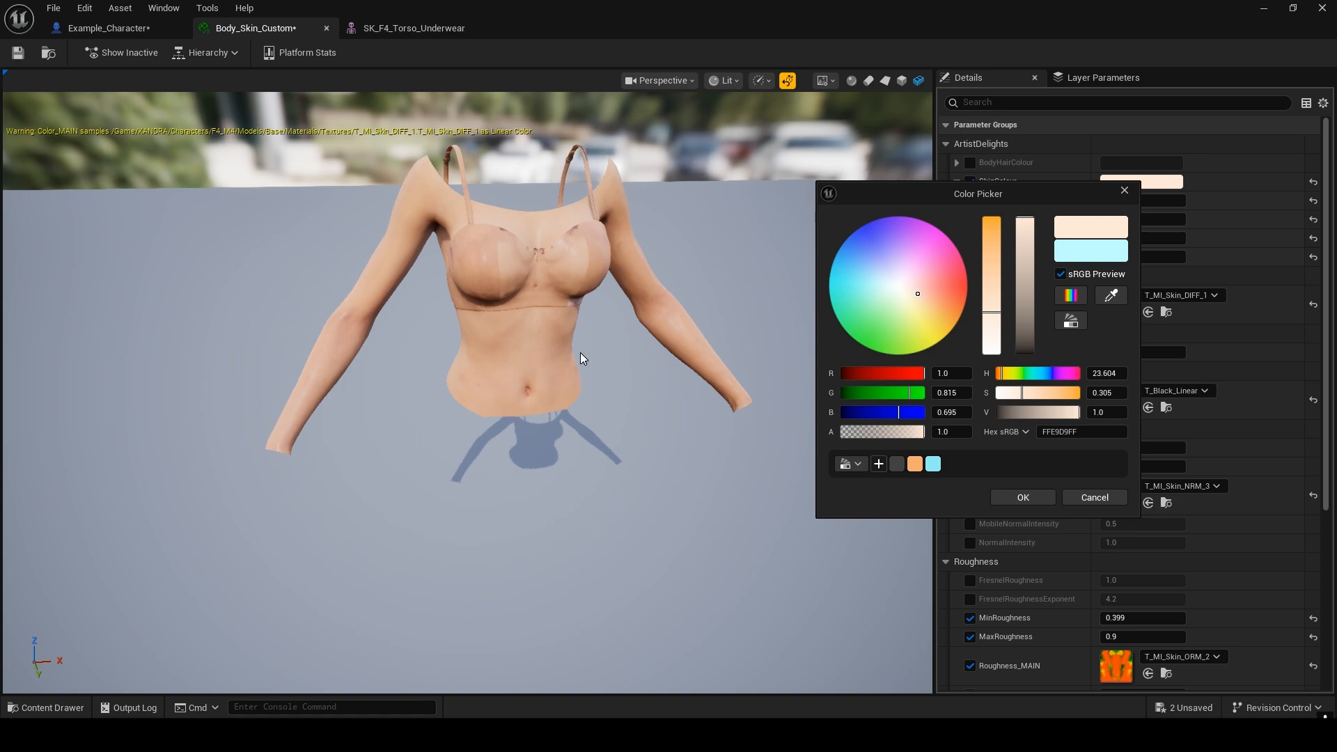
left_click(1017, 503)
left_click(1140, 185)
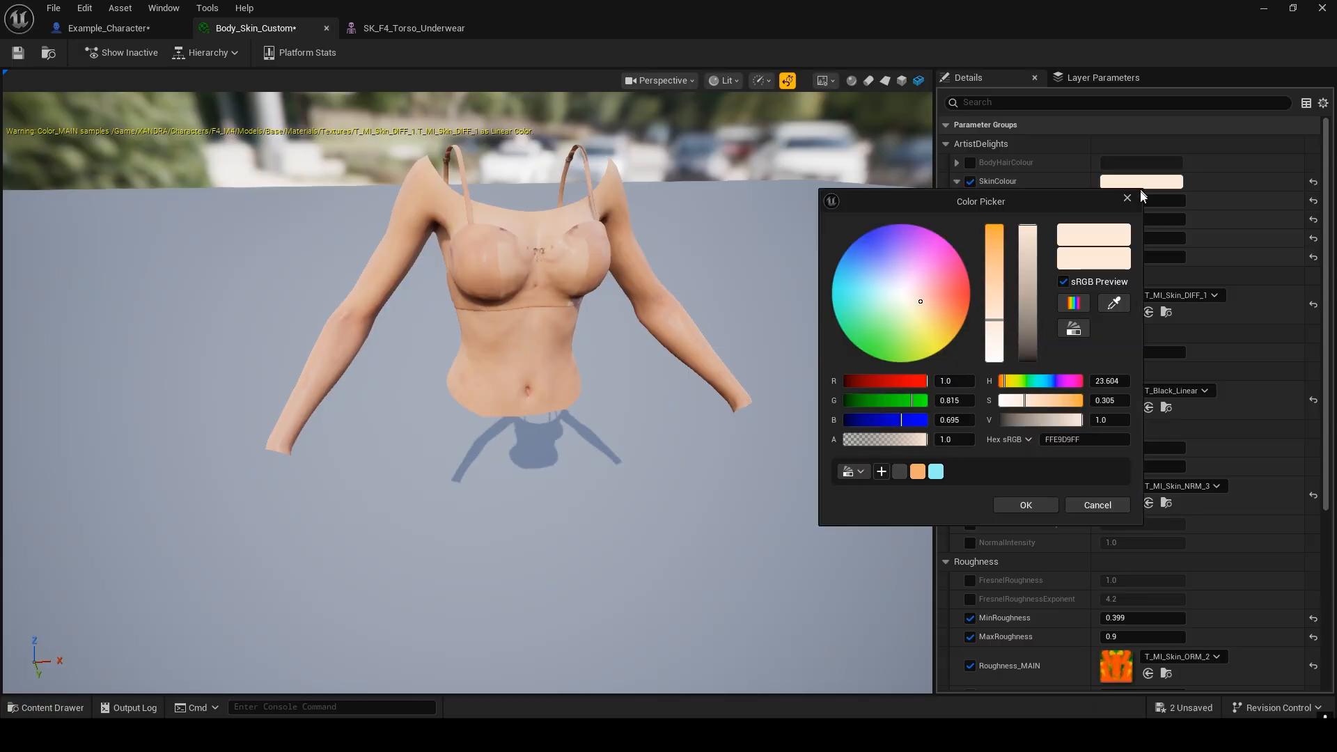
left_click(883, 474)
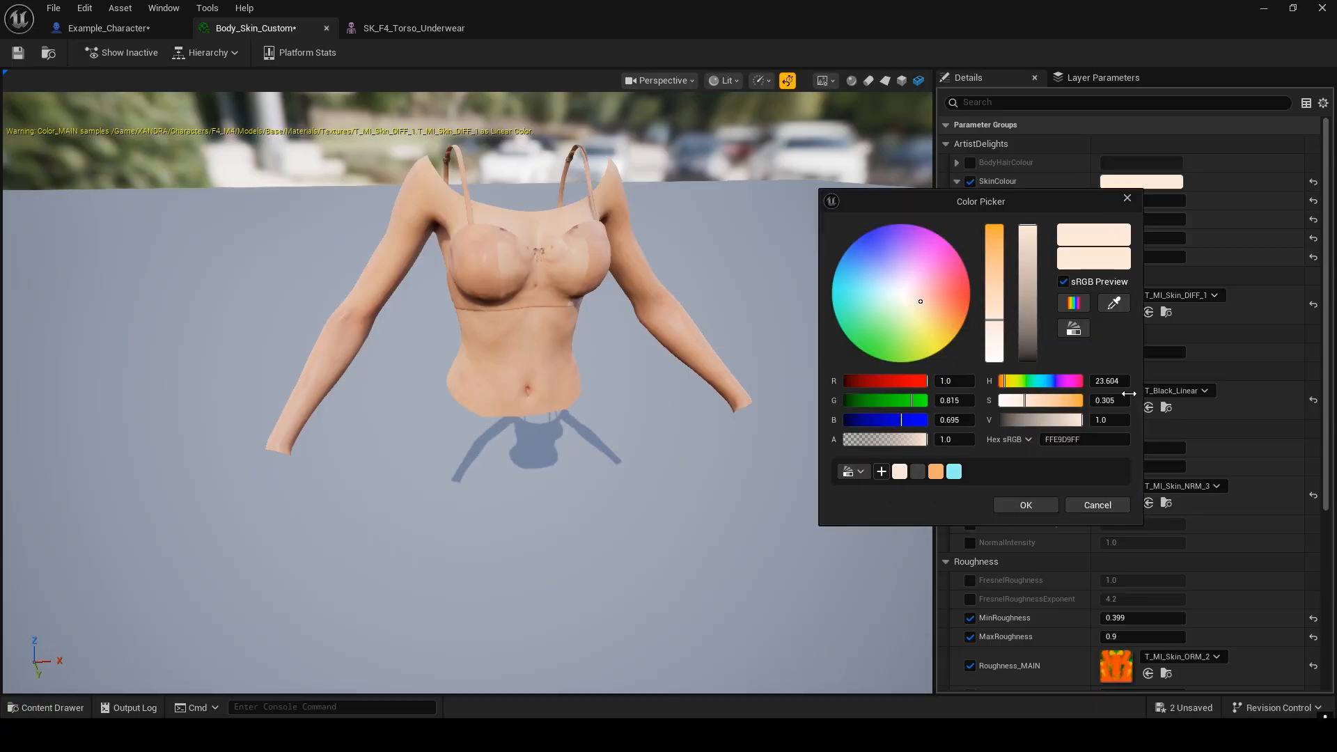
- Raise the SkinColour saturation to 0.464 for the tint FFDCC1FF and store it as another swatch
mouse_move(995, 327)
left_mouse_down()
mouse_move(1001, 372)
mouse_move(1007, 298)
left_mouse_up()
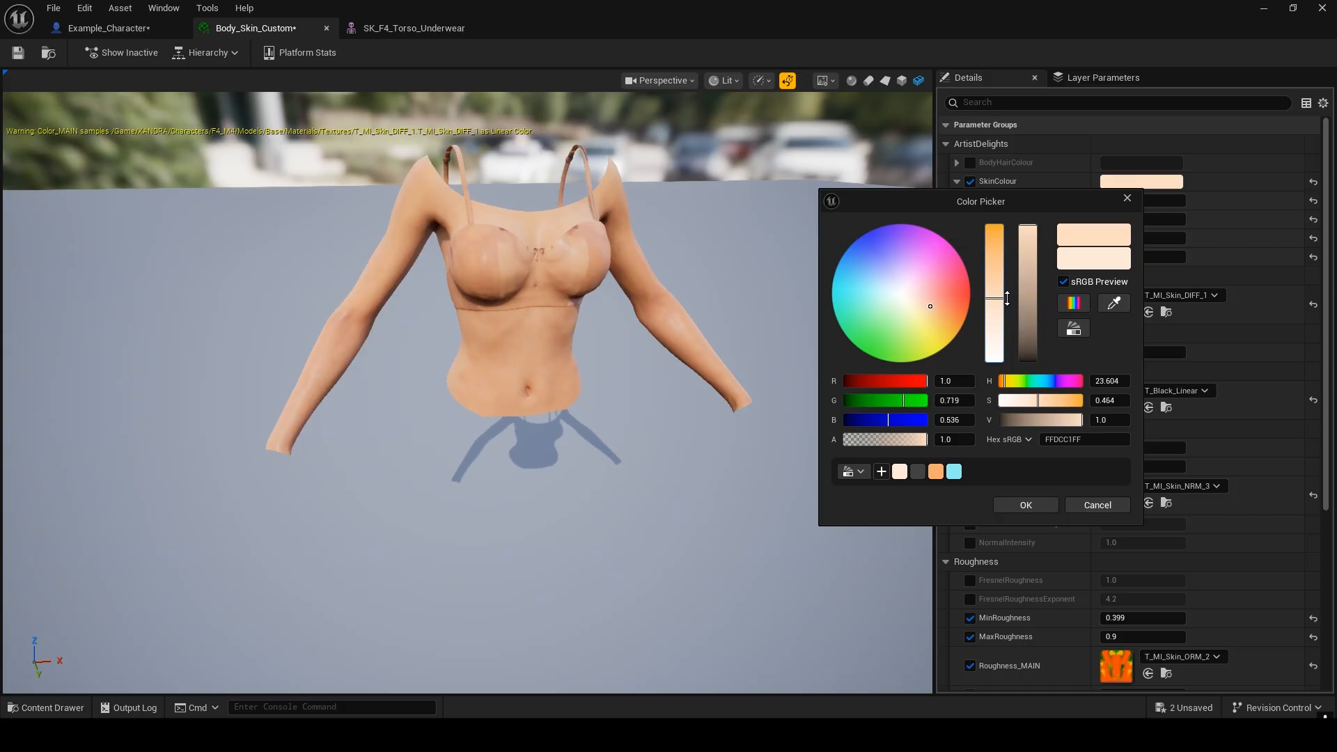
left_click(1043, 499)
left_click(1120, 186)
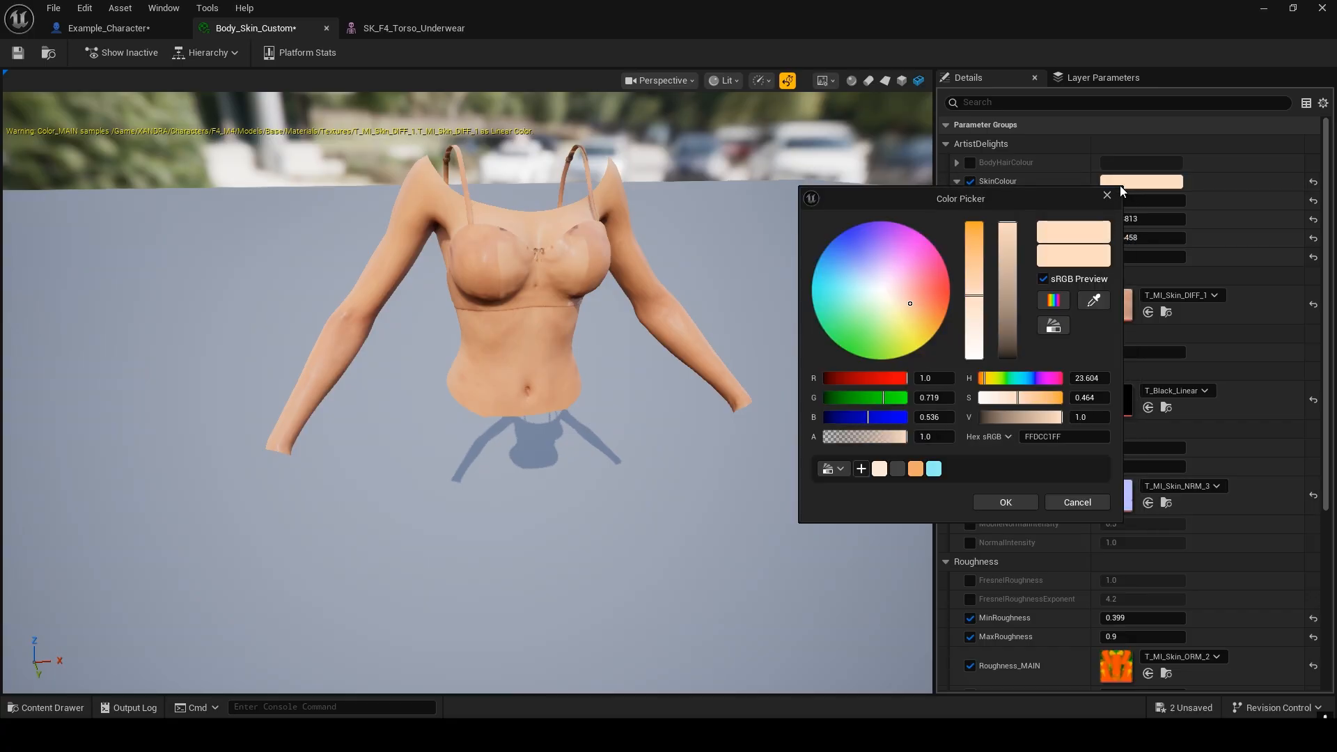
left_click(1064, 235)
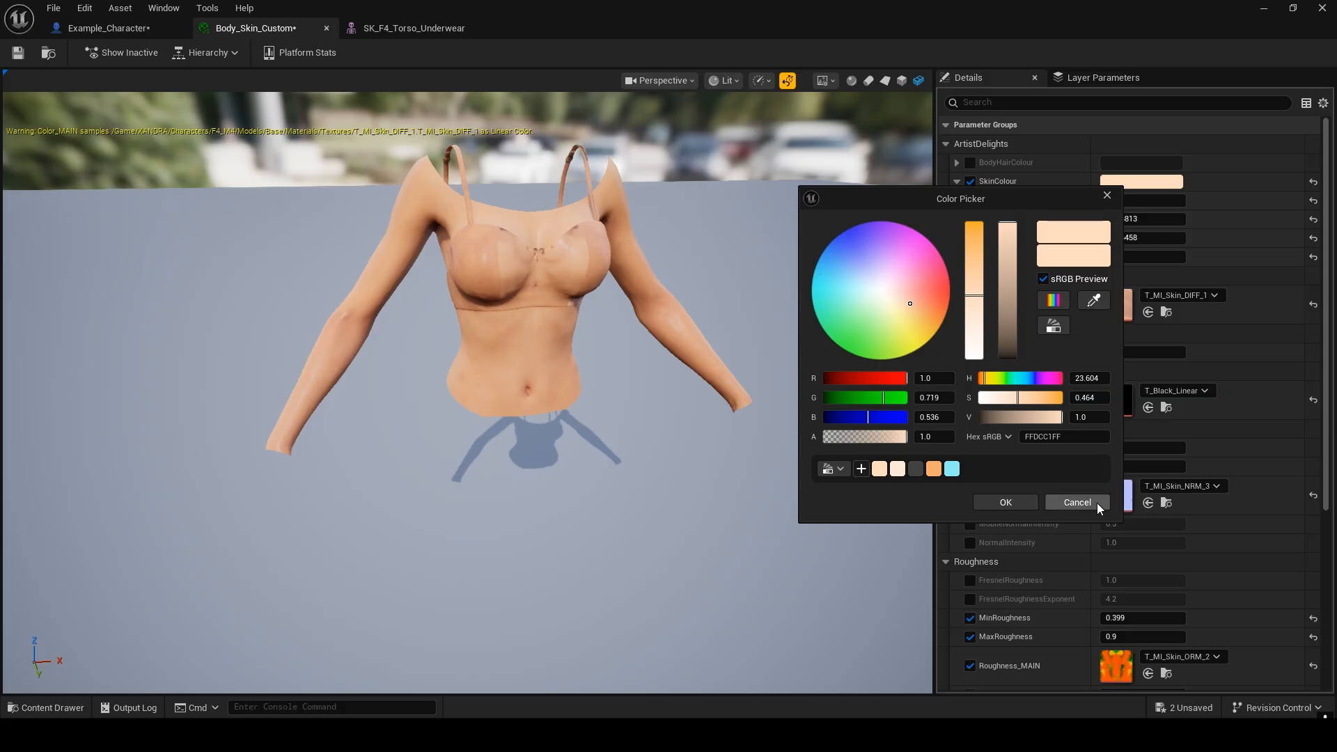
left_click(1013, 503)
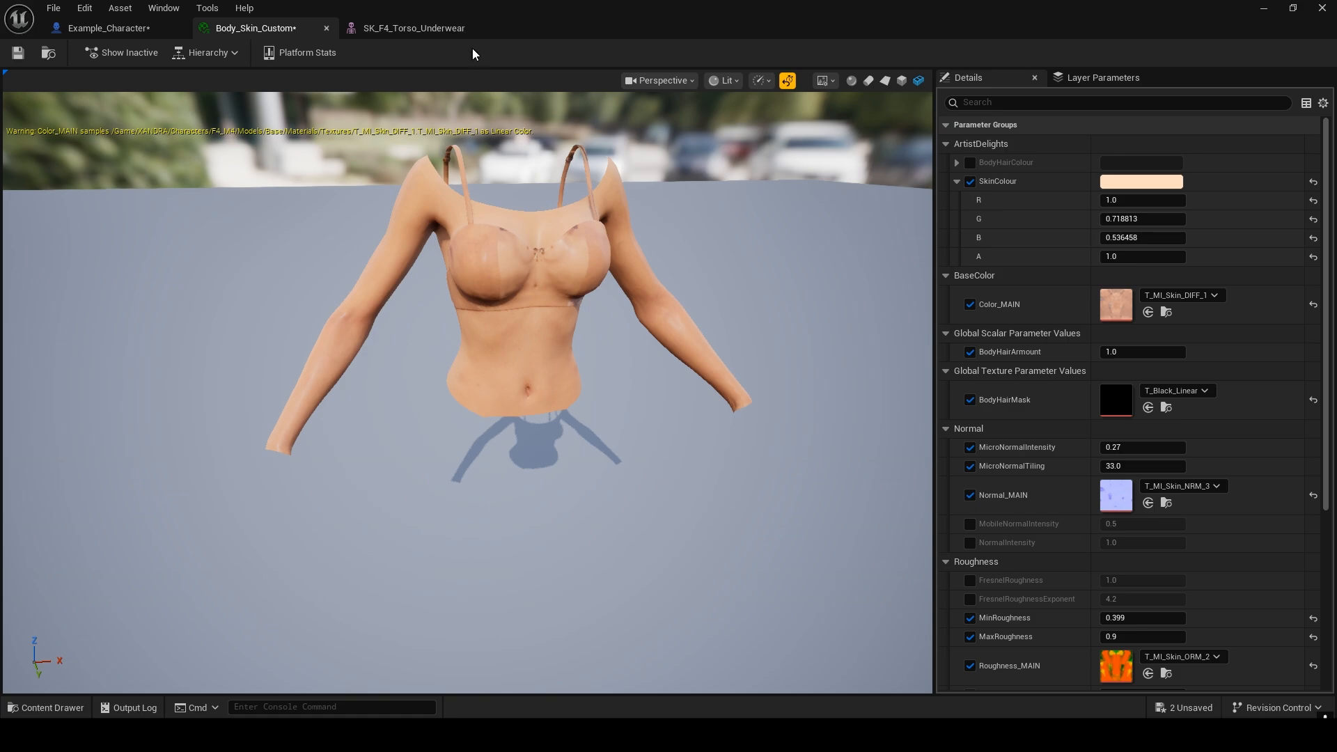
- Close the SK_F4_Torso_Underwear asset, then save and close the Body_Skin_Custom material
left_click(470, 28)
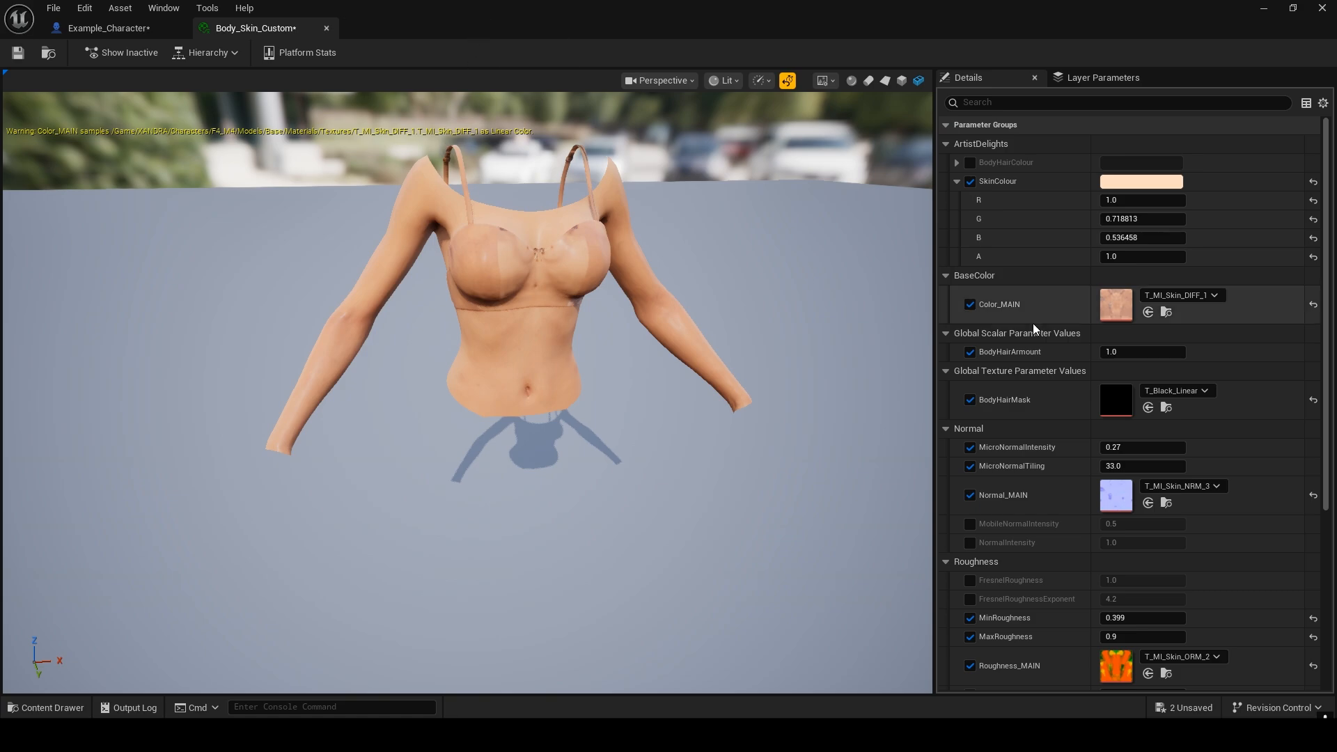
left_click(17, 53)
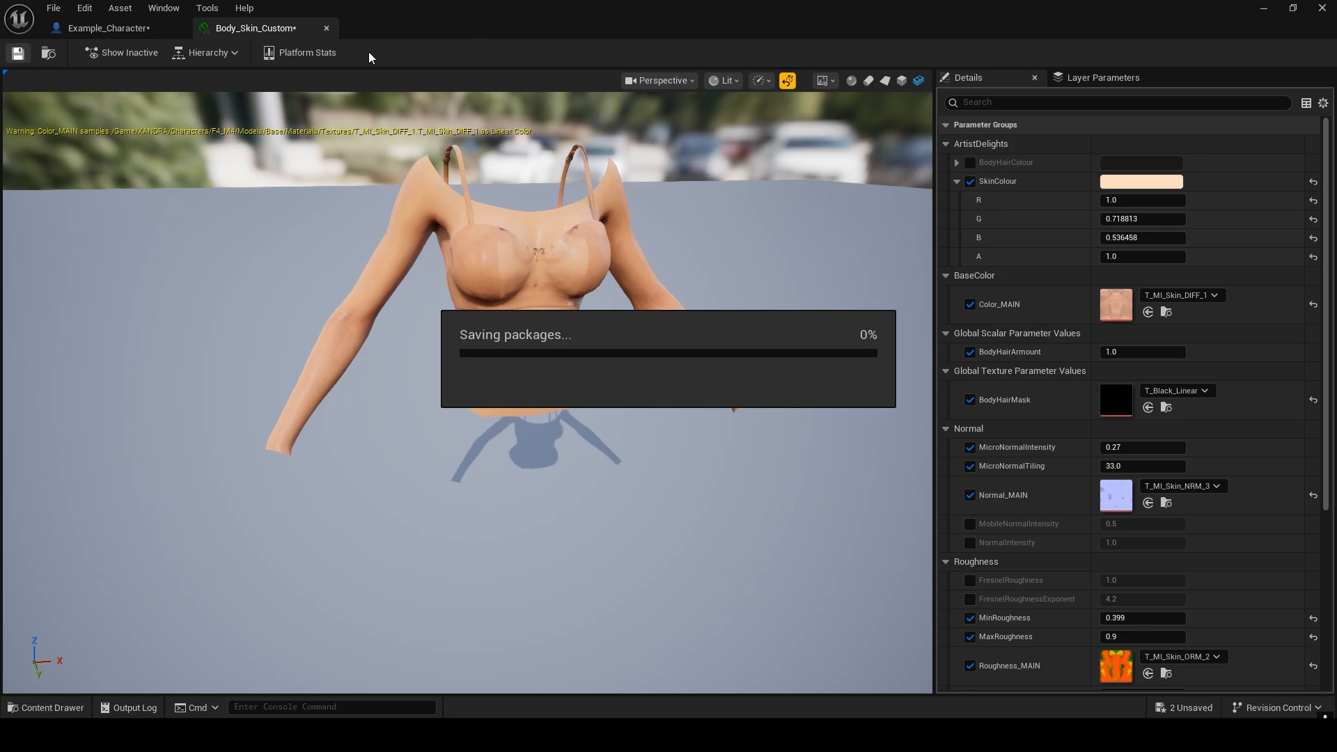
left_click(326, 29)
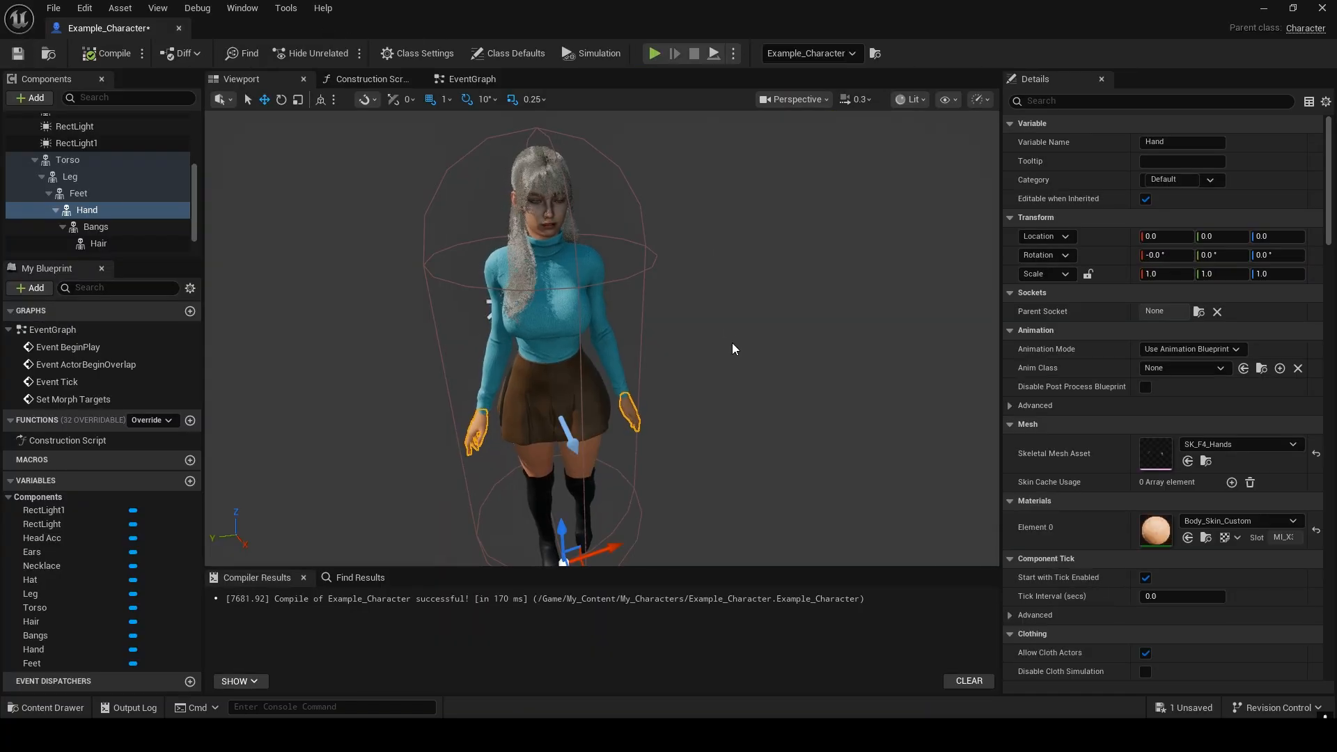
- Inspect the character's new skin tint in the Lvl_ThirdPerson level, from the legs and hands up to the face
right_click_drag(731, 335, 836, 279)
key("s")
left_click(1263, 8)
key("a")
key("d")
key("d")
key("a")
key("w")
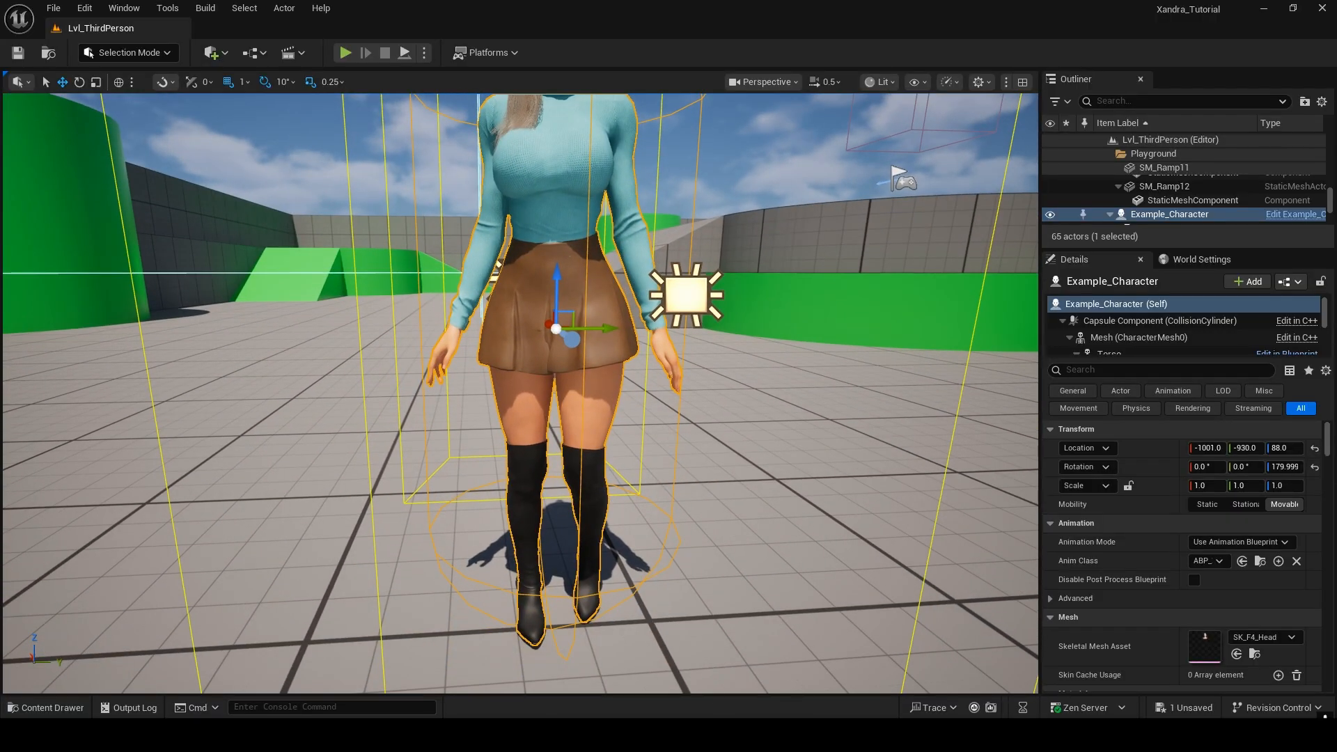
right_click_drag(542, 391, 673, 304)
key("a")
key("d")
key("w")
key("s")
key("a")
key("w")
key("w")
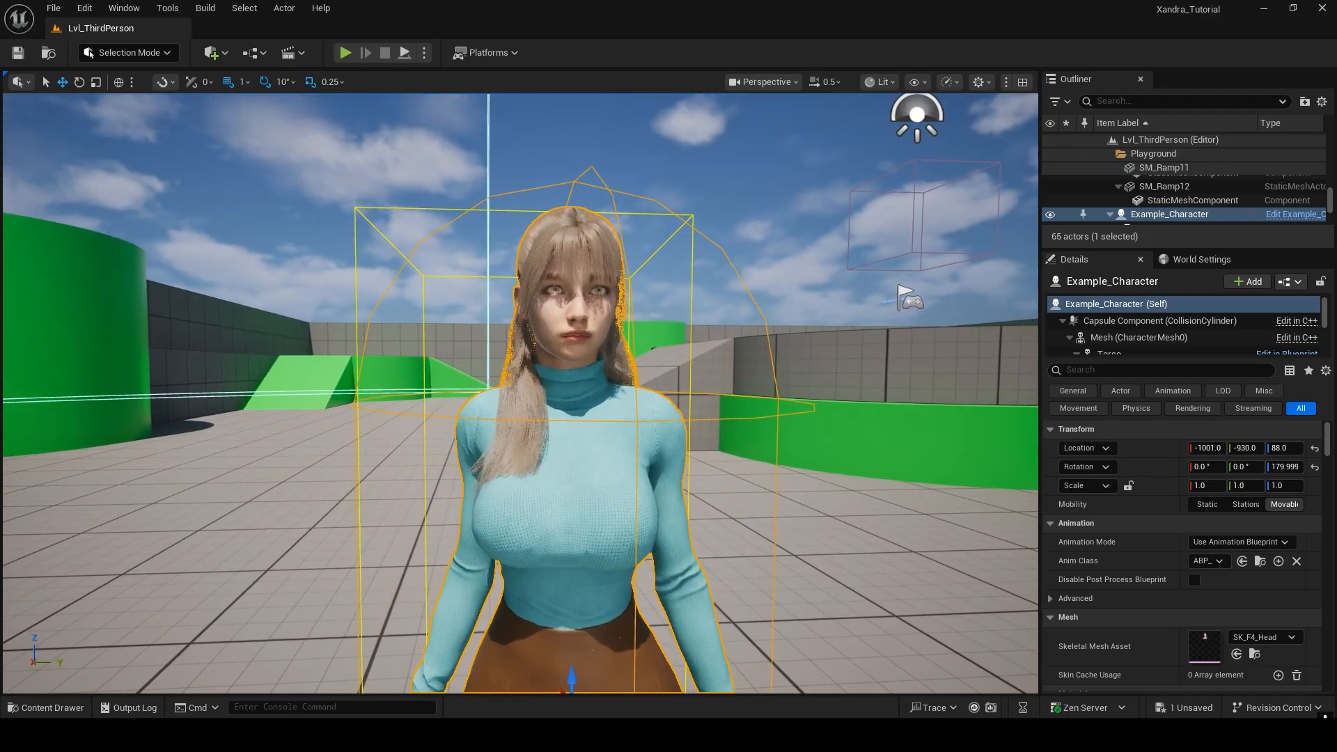
left_click(41, 708)
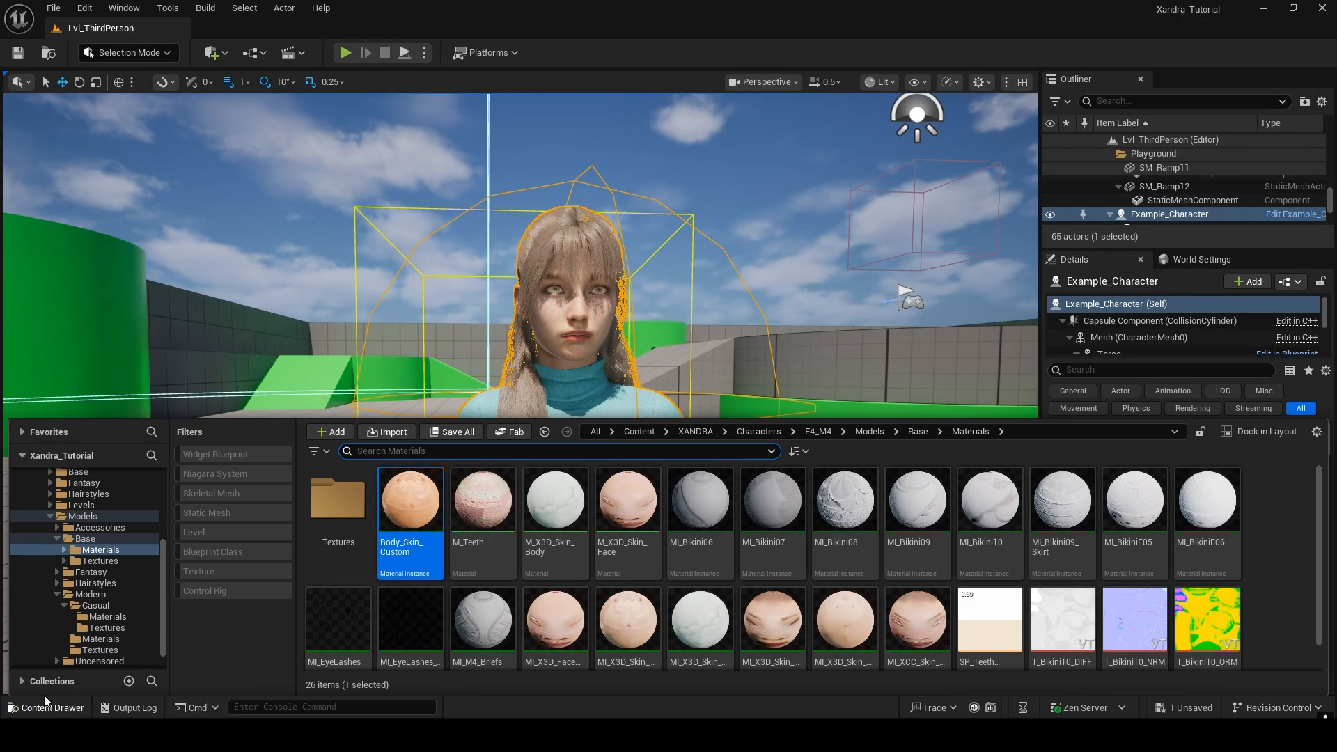
left_click(42, 709)
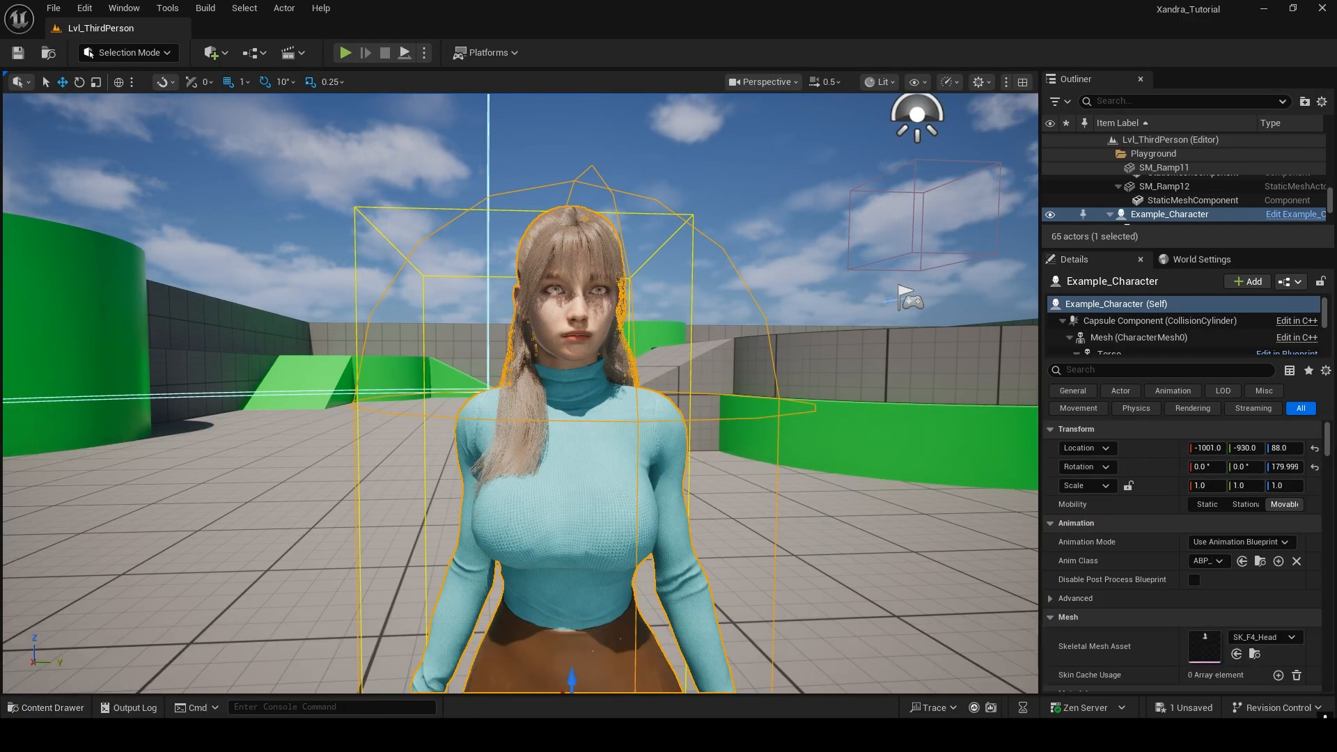
- In the Example_Character blueprint, duplicate the head's face material MI_X3D_Skin_Face_F4 and name the copy Face_Skin_Custom
mouse_move(946, 735)
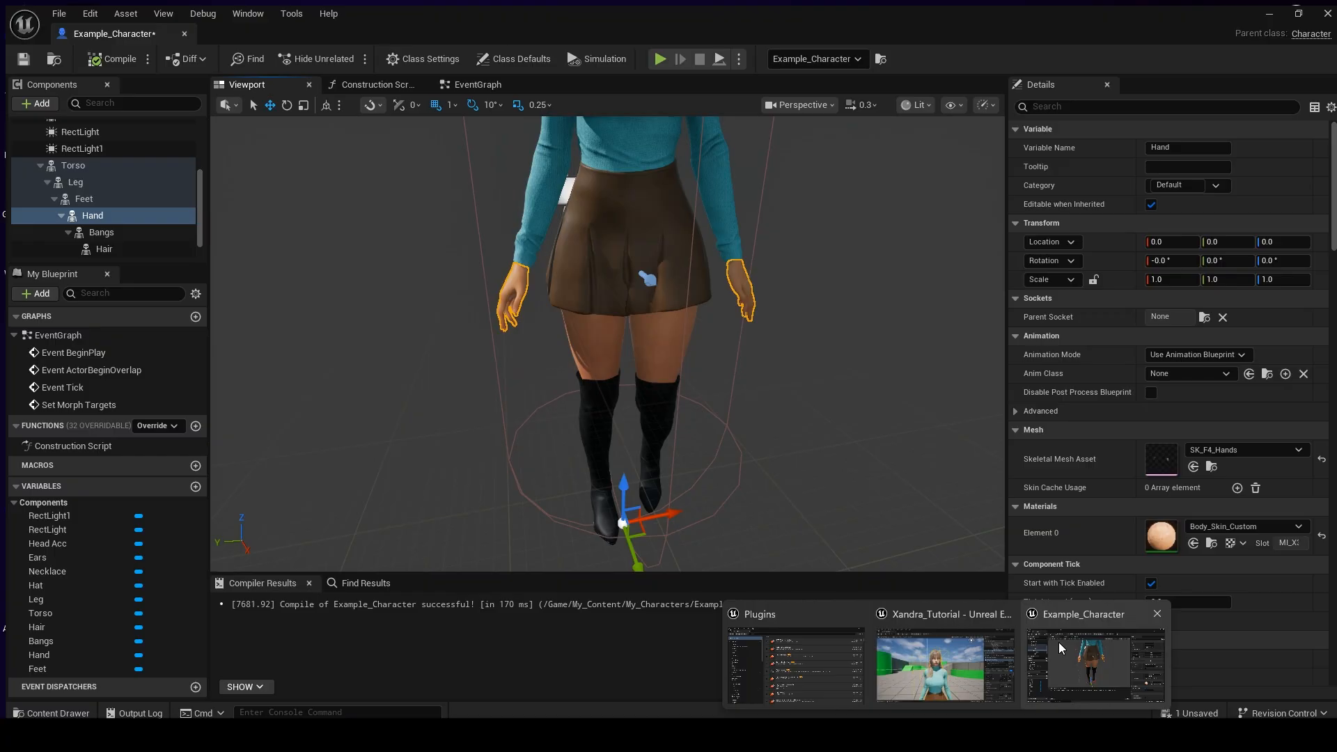
left_click(1058, 642)
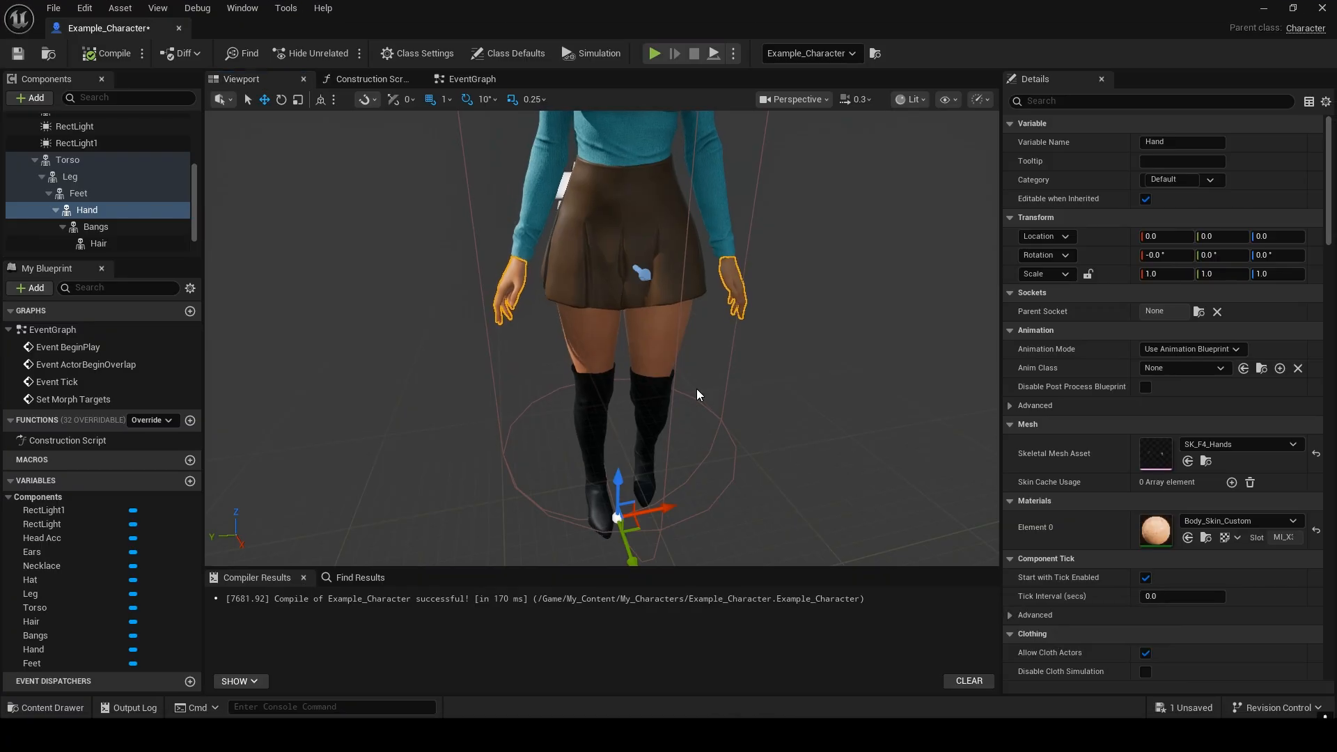
right_click_drag(561, 283, 559, 188)
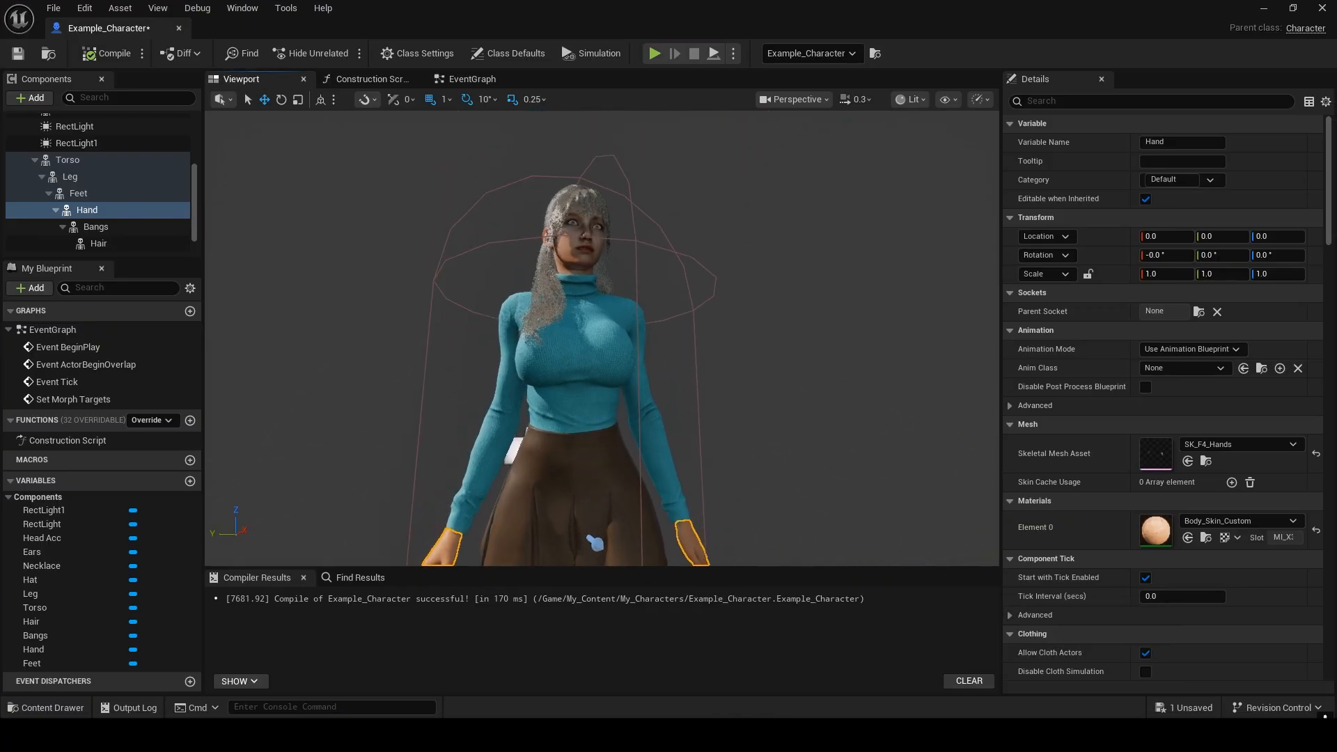
left_click(586, 258)
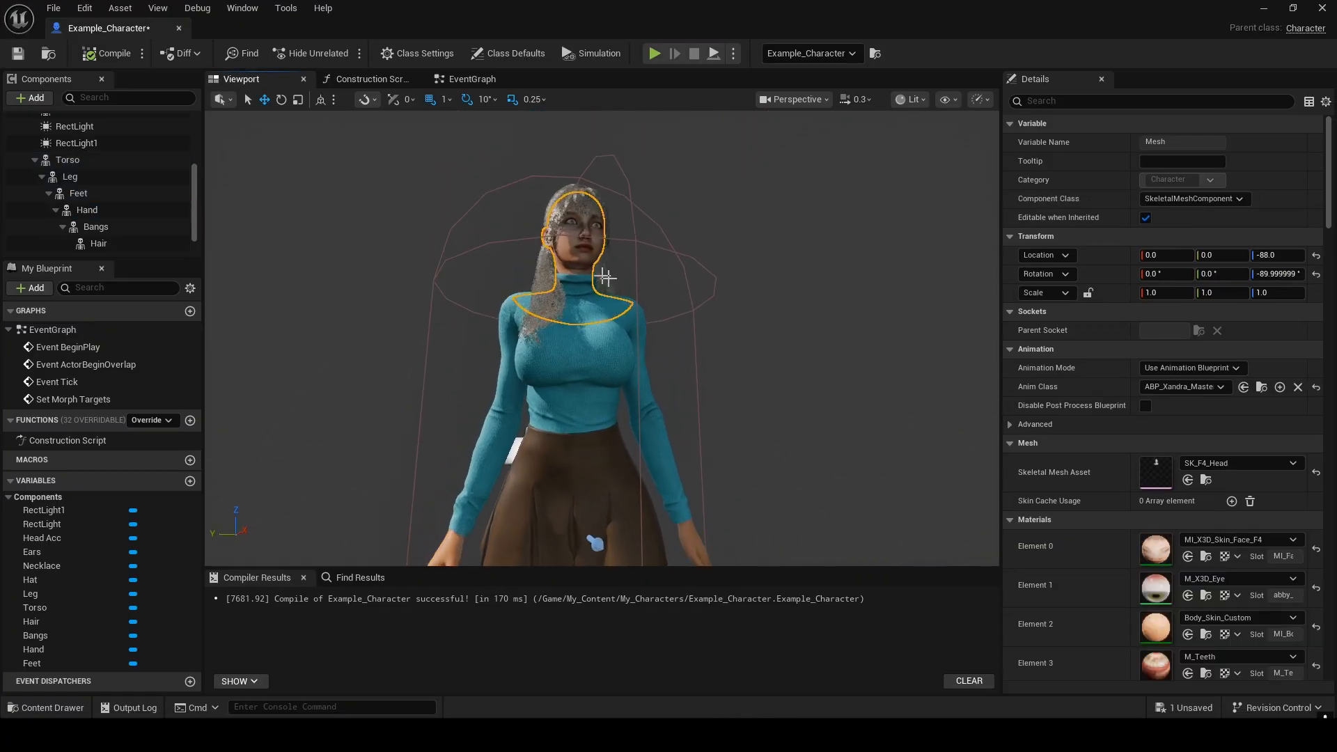
left_click(1204, 556)
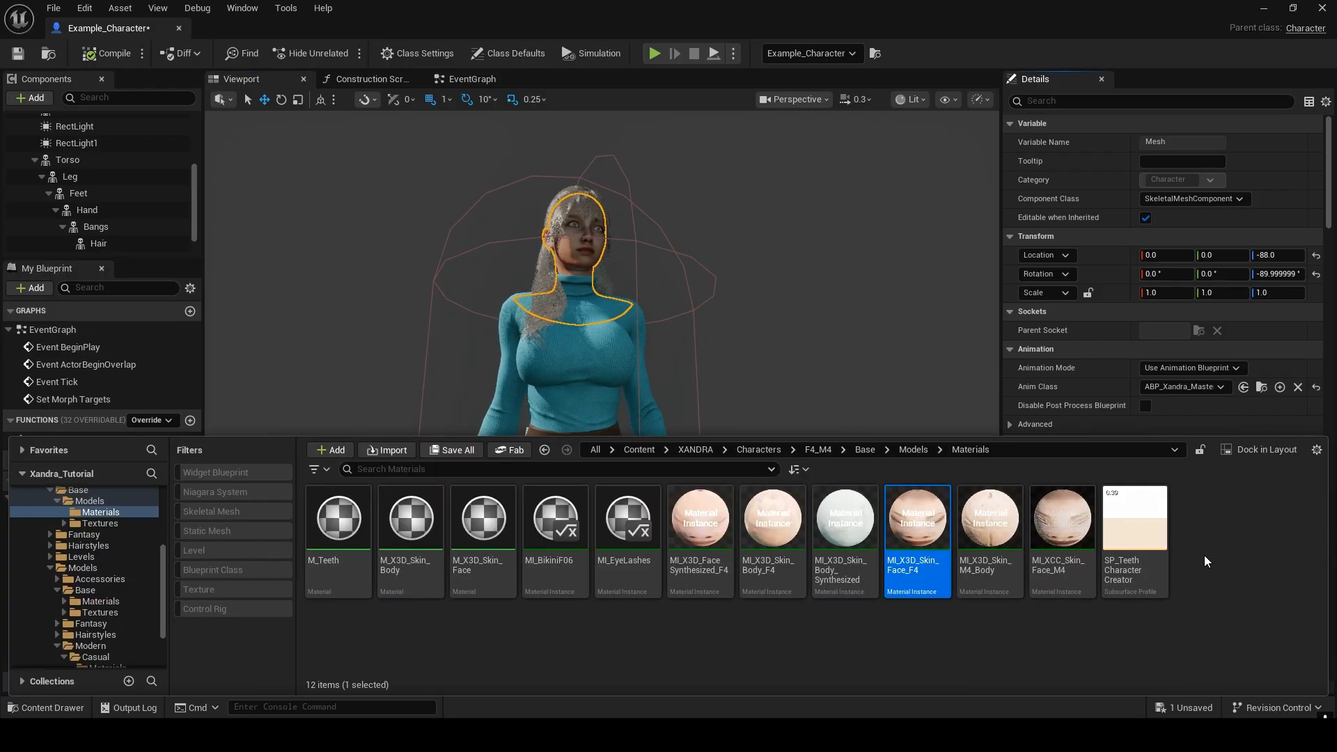
right_click(904, 571)
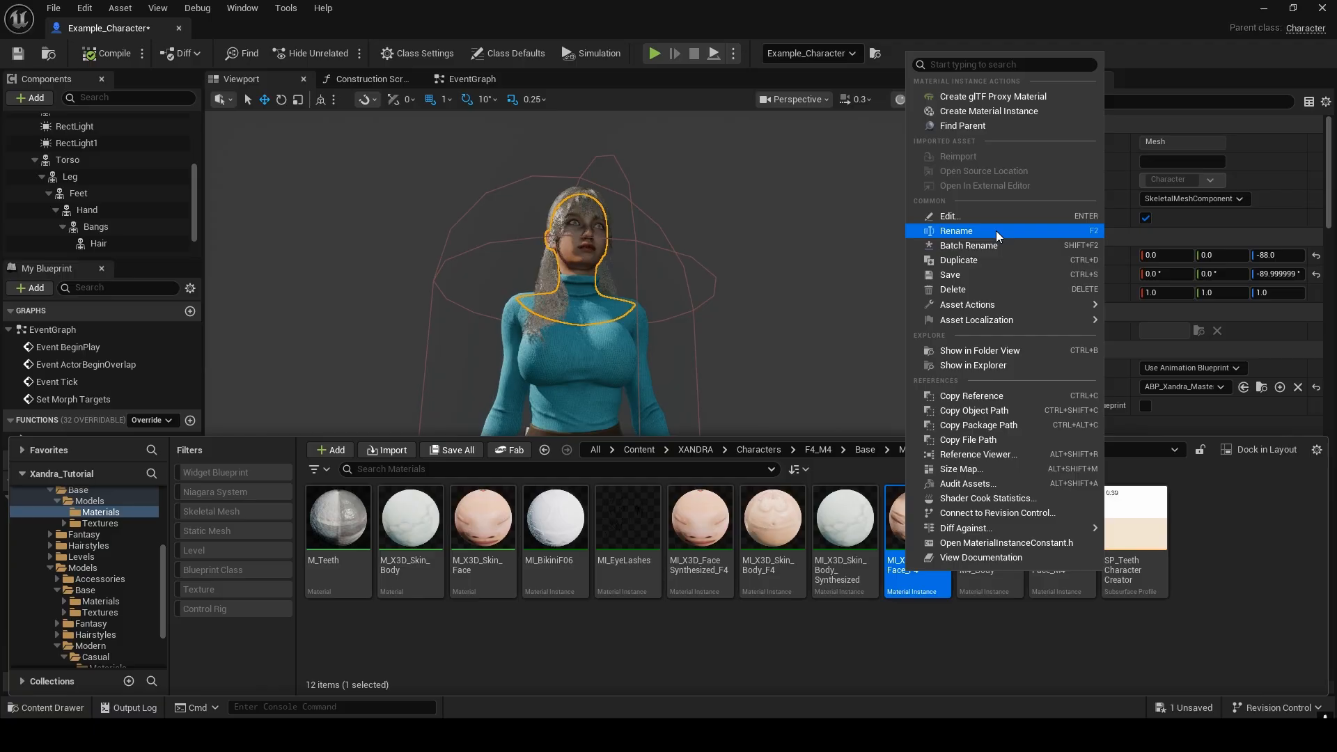
left_click(996, 260)
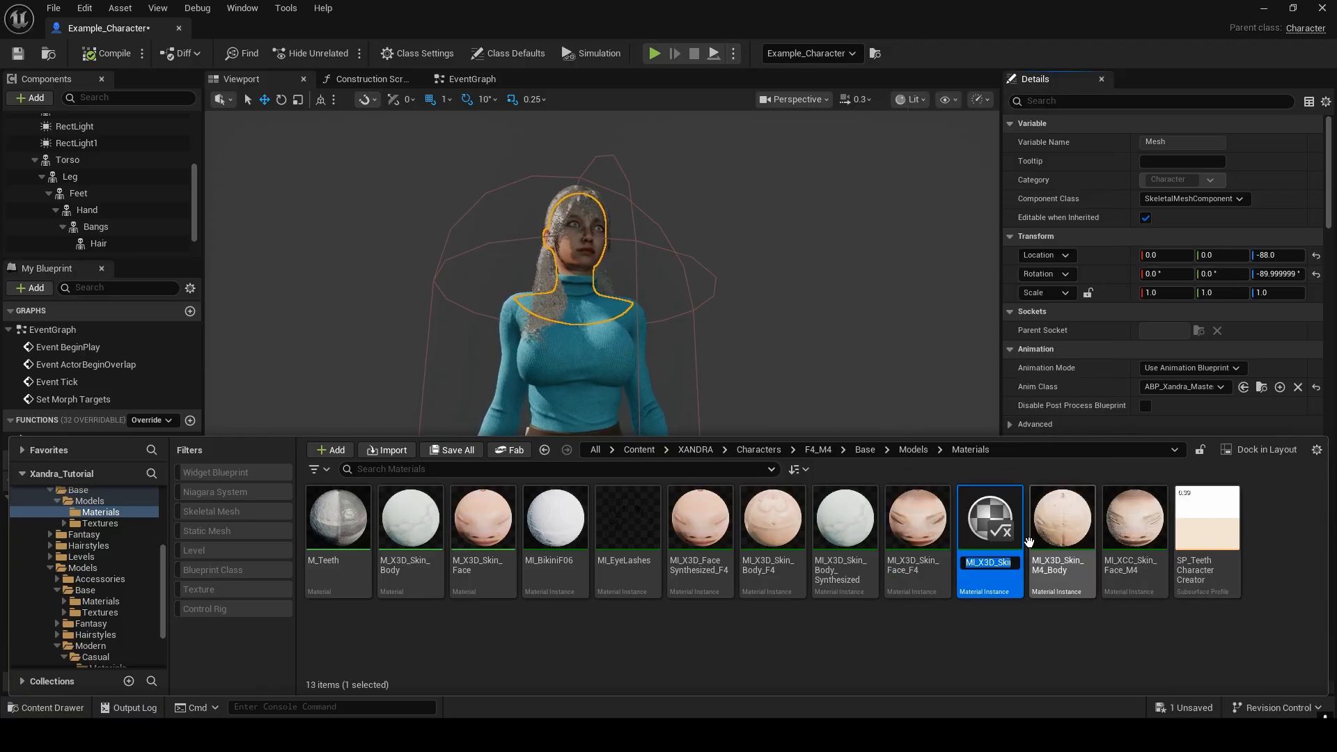
type("F")
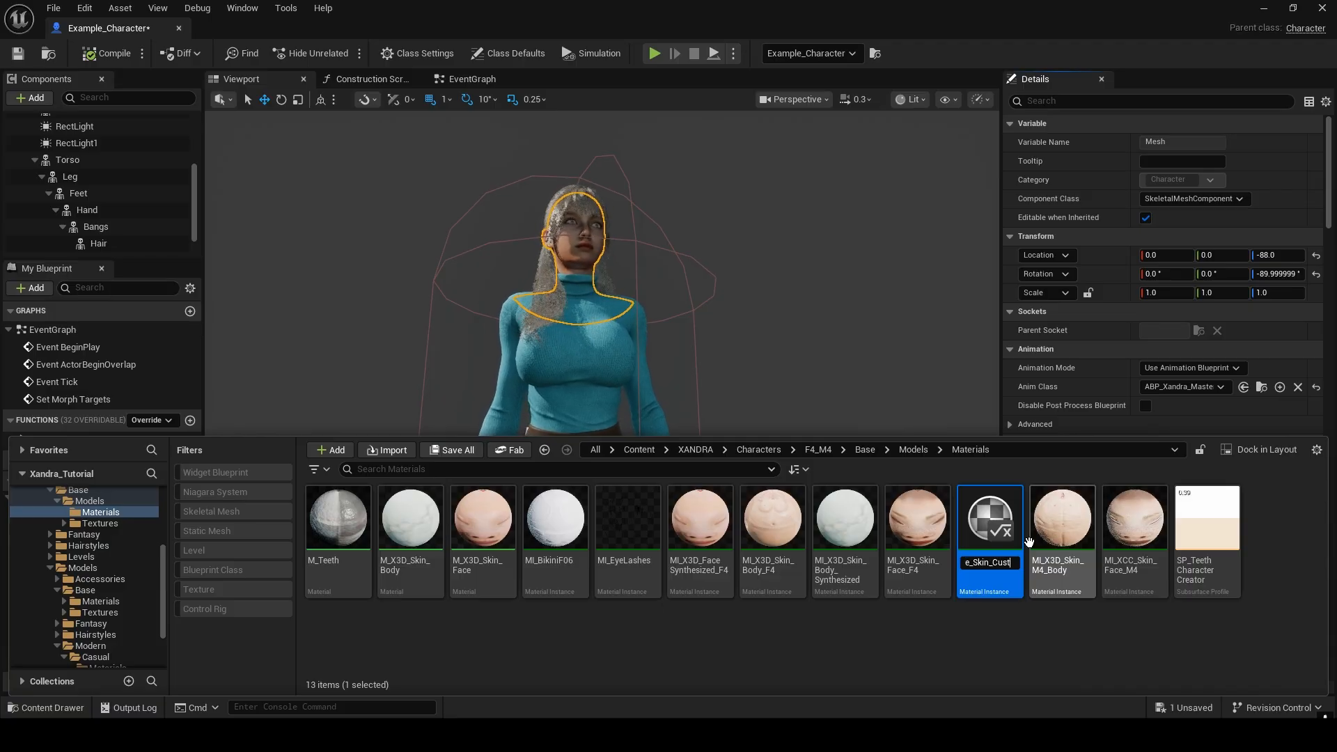
type("ace_Skin_Custom")
key("Return")
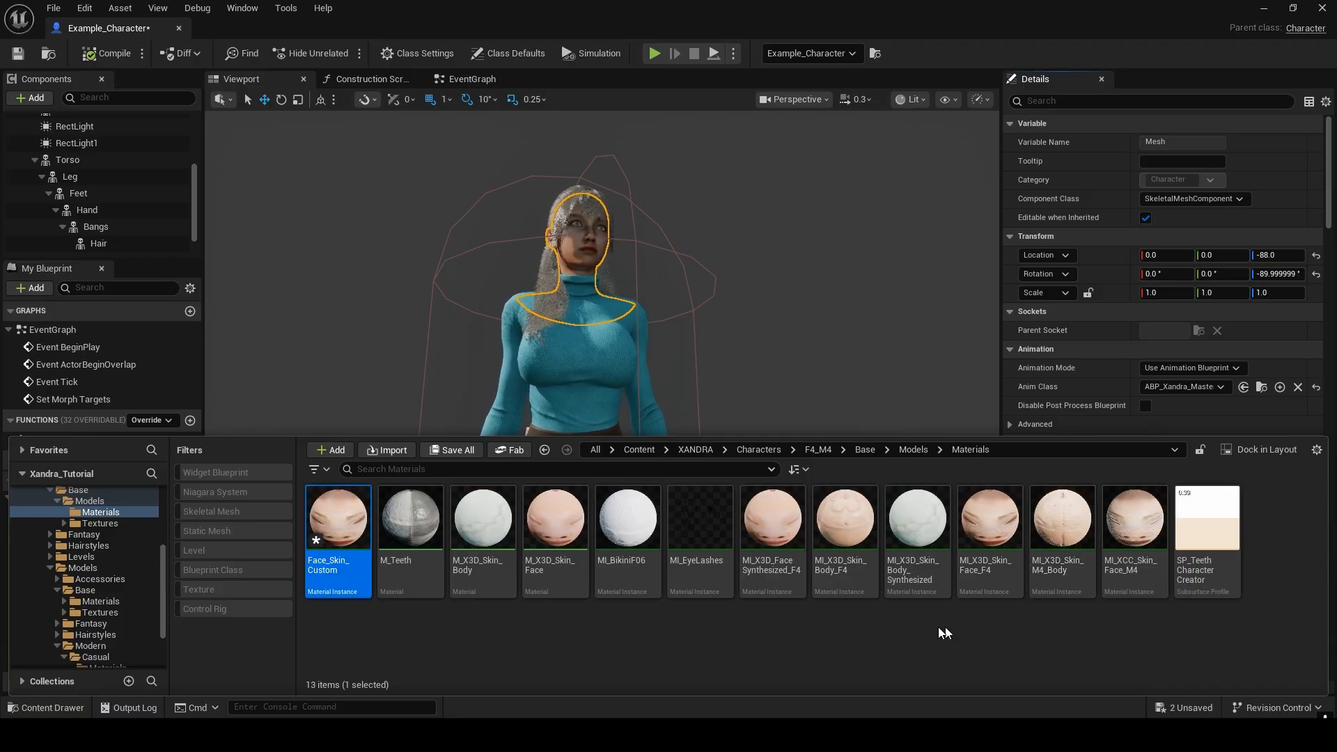
- Assign Face_Skin_Custom to material Element 0 of the head mesh and open that material for editing
left_click_drag(379, 552, 1158, 546)
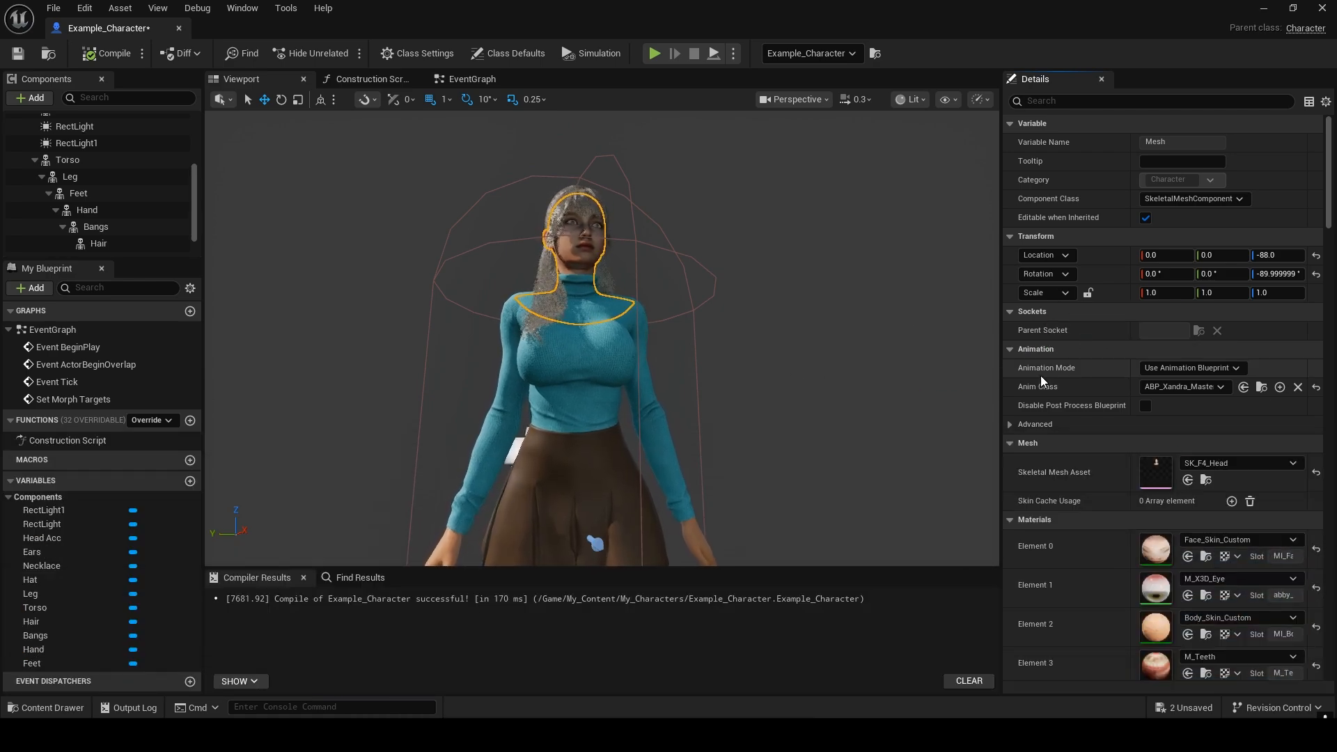
scroll(1100, 550, "down", 2)
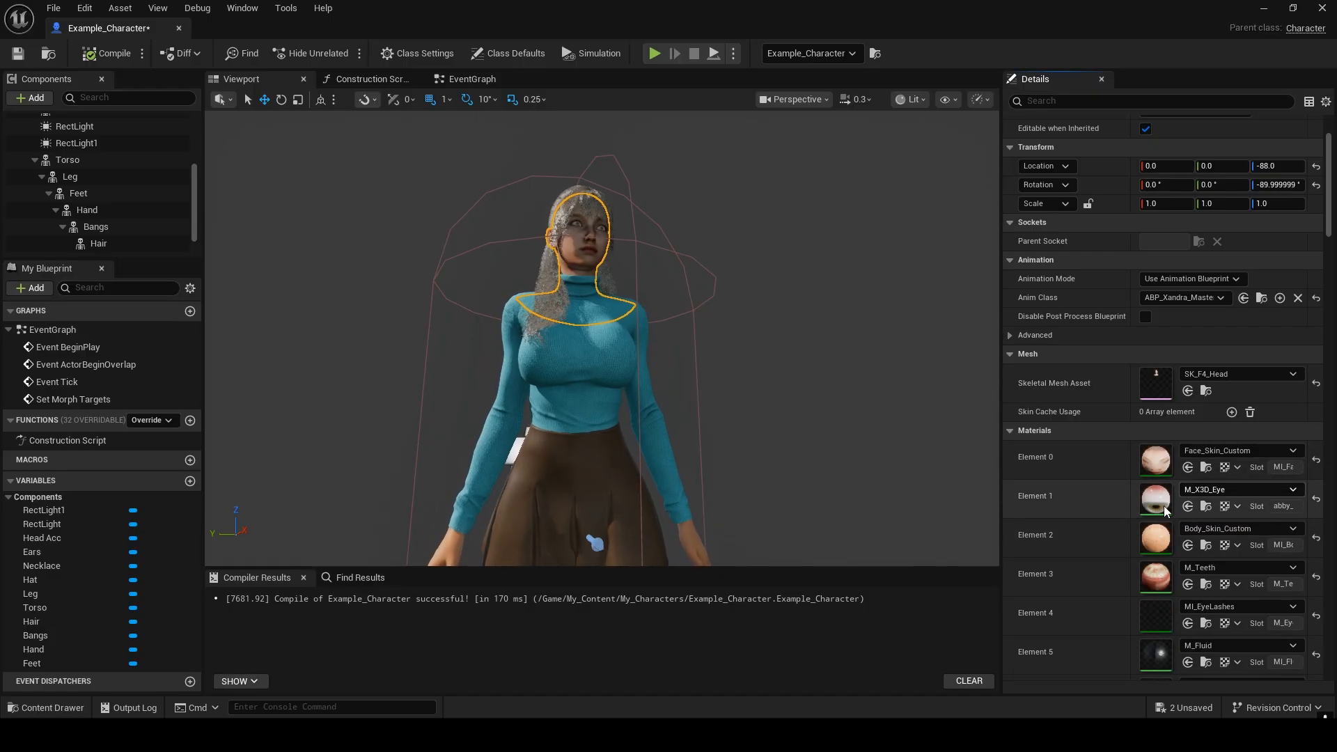
double_click(1157, 461)
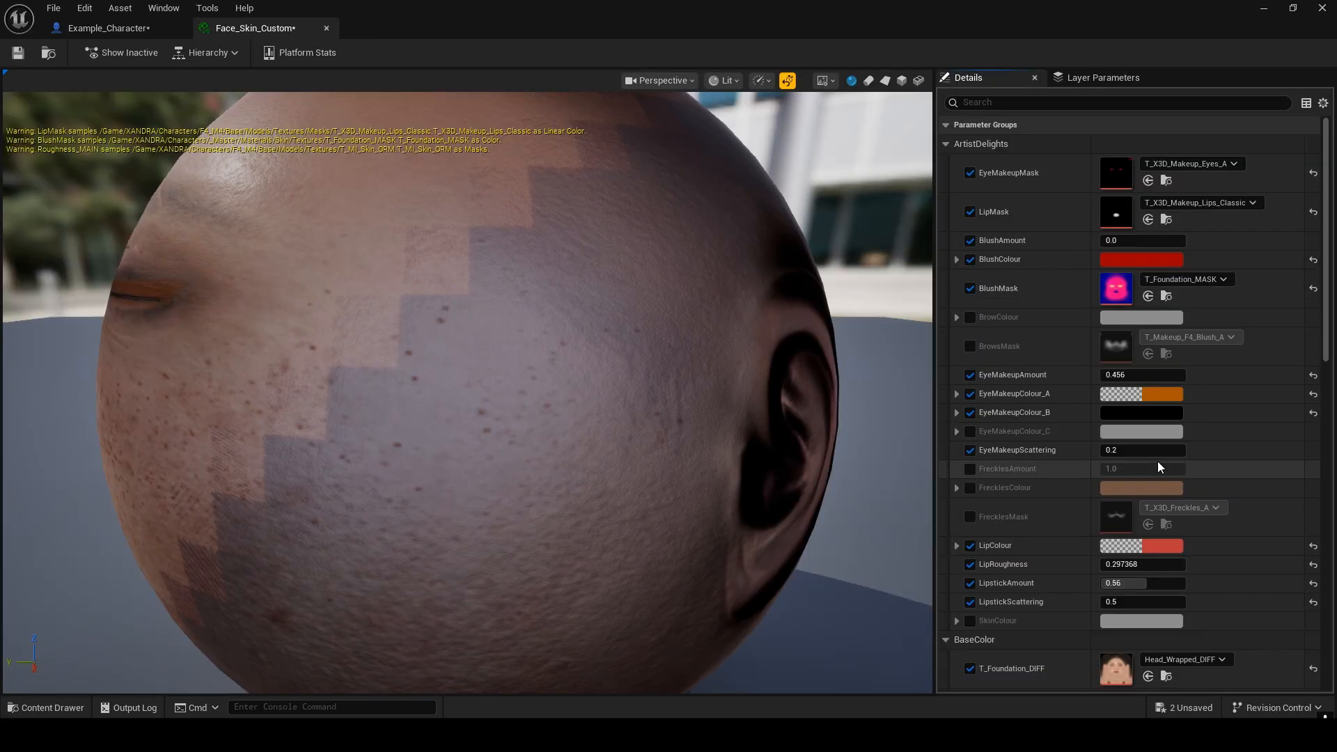
- Set the face material's preview mesh to SK_F4_Head
mouse_move(598, 432)
right_mouse_down()
mouse_move(599, 529)
mouse_move(599, 417)
right_mouse_up()
right_click_drag(599, 487, 599, 418)
left_click_drag(598, 418, 794, 404)
scroll(1100, 578, "down", 3)
scroll(1100, 578, "down", 10)
scroll(1316, 532, "down", 5)
left_click(1190, 661)
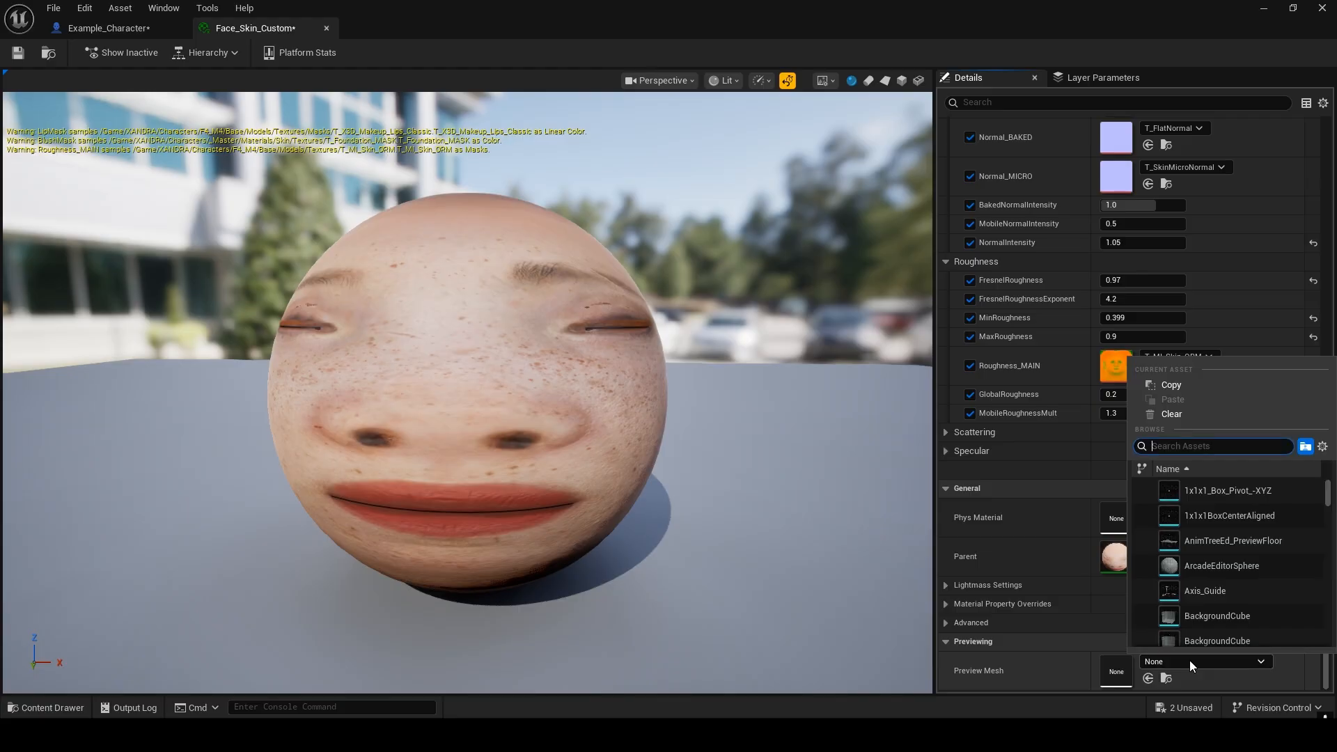
type("f4 face")
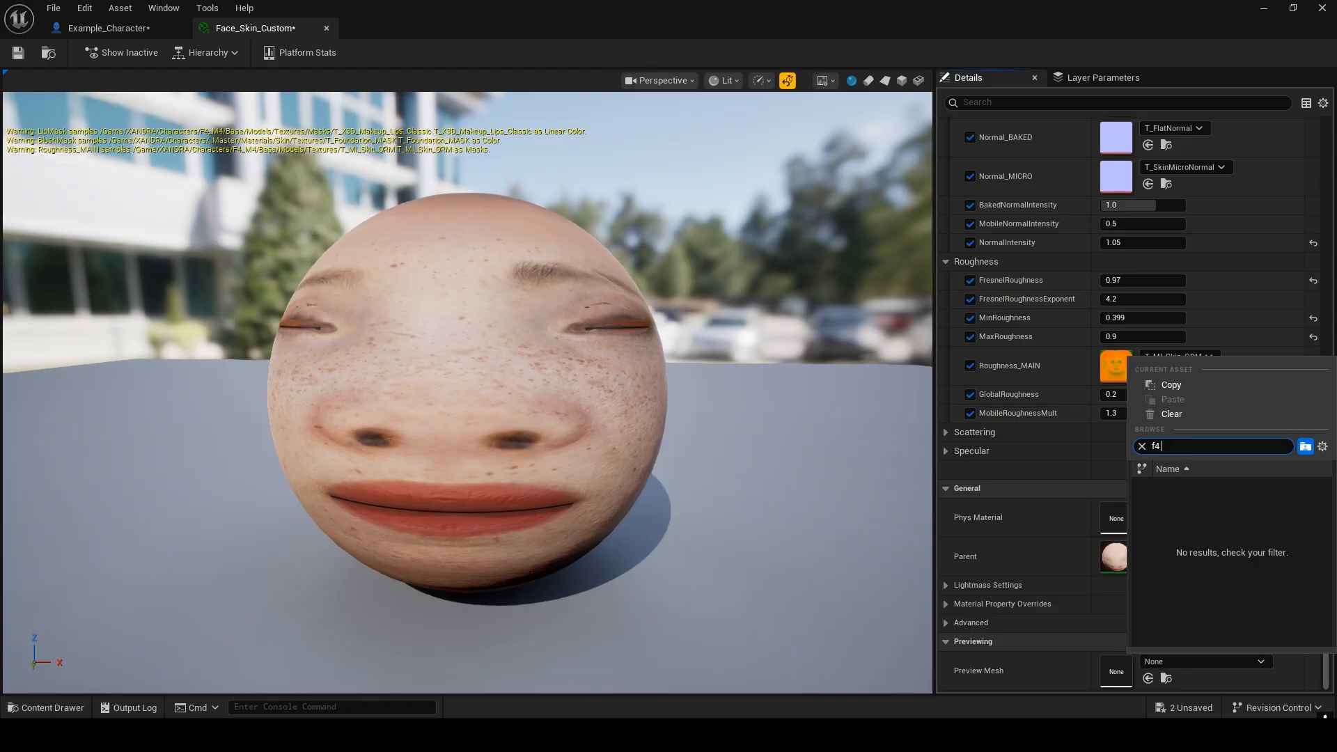
type(" head")
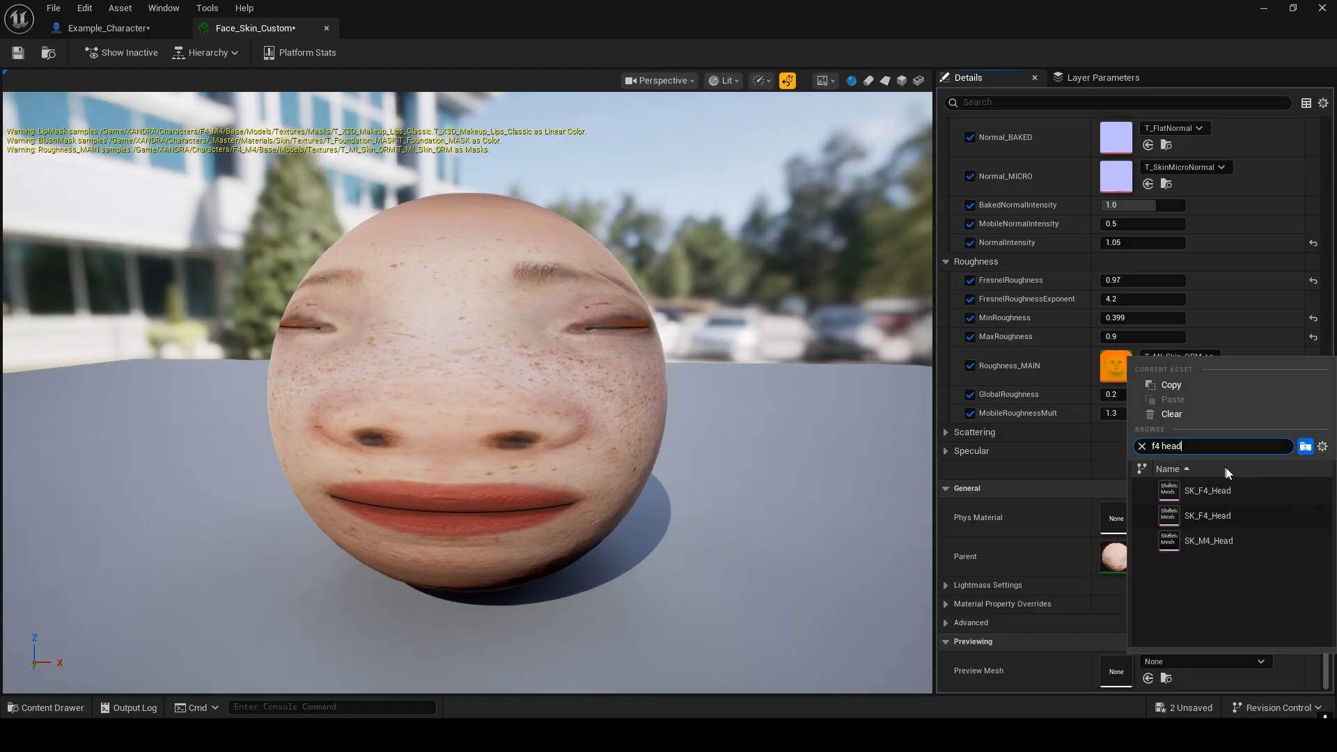
left_click(1234, 490)
- Frame the whole head from the front in the preview and bring up the face material's ArtistDelights parameters
right_click_drag(537, 242, 554, 285)
middle_click_drag(537, 242, 507, 443)
scroll(521, 238, "up", 8)
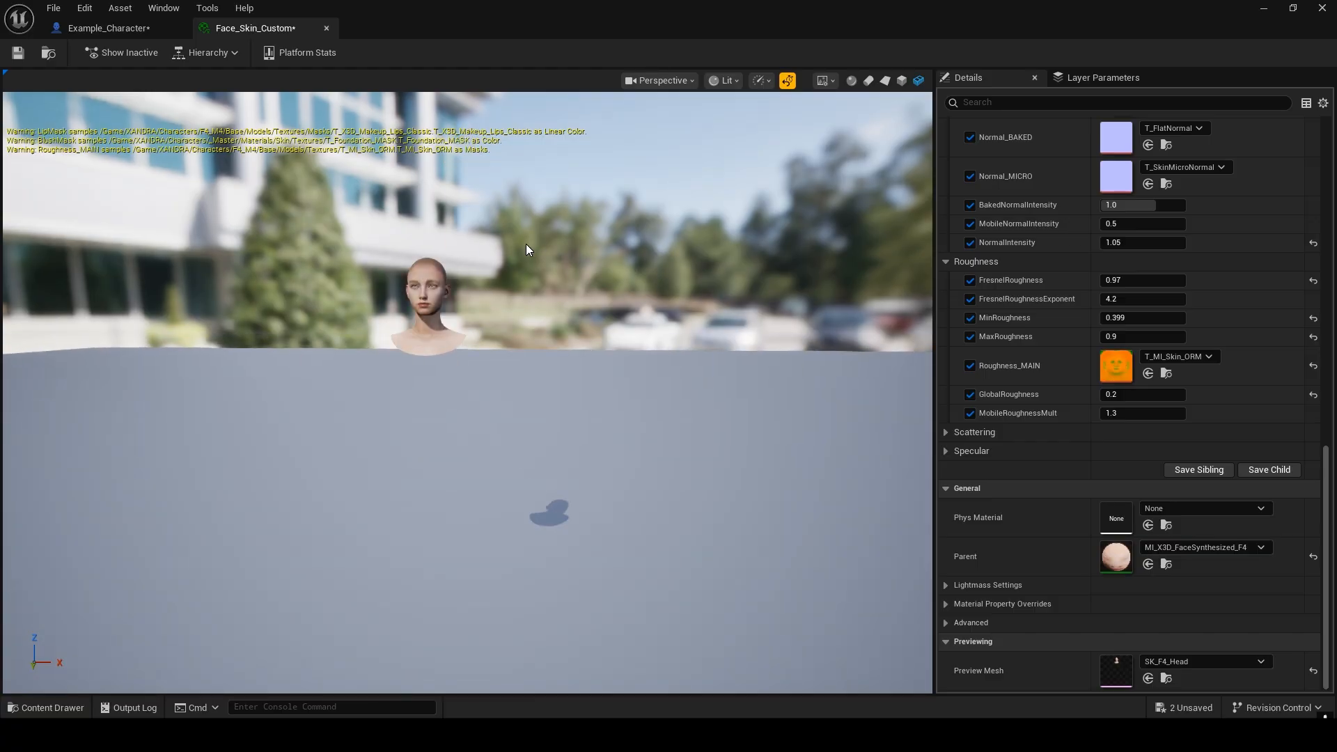
scroll(521, 237, "up", 3)
scroll(521, 237, "down", 4)
middle_click_drag(520, 237, 635, 355)
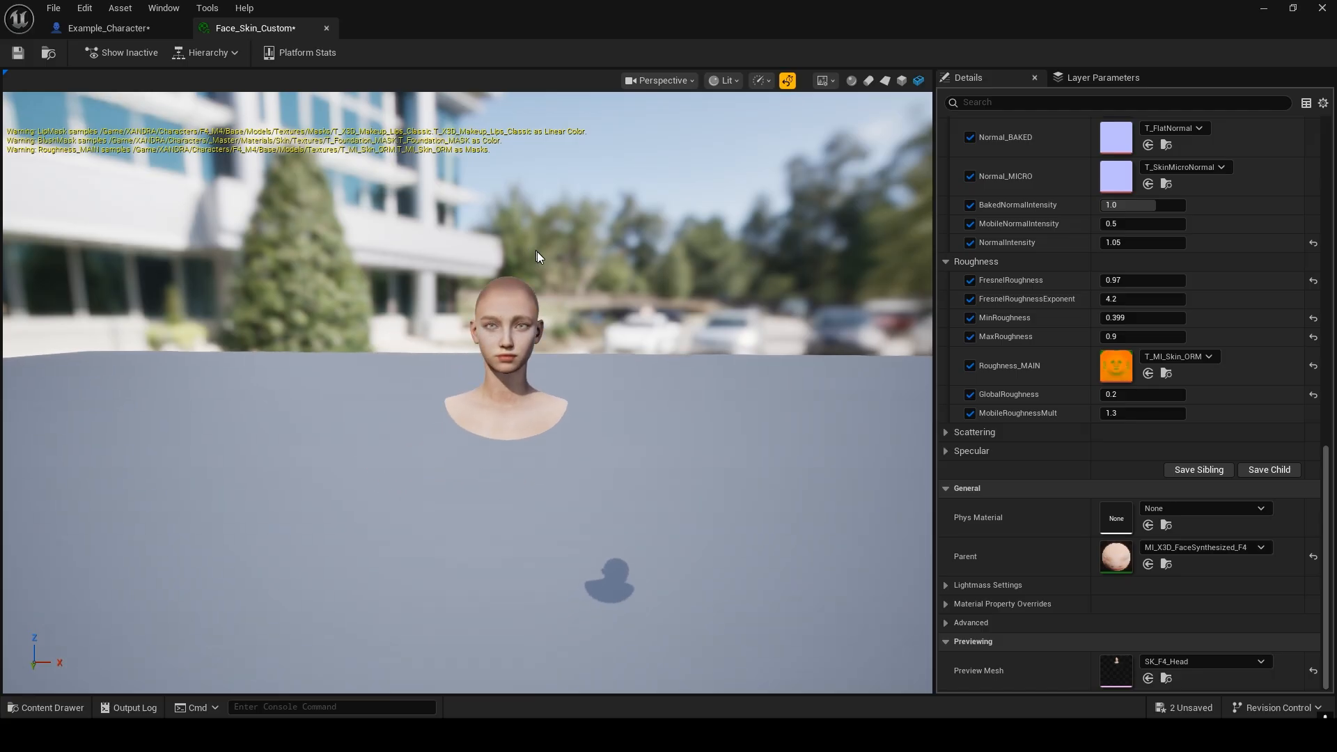
scroll(590, 294, "down", 2)
scroll(591, 294, "up", 7)
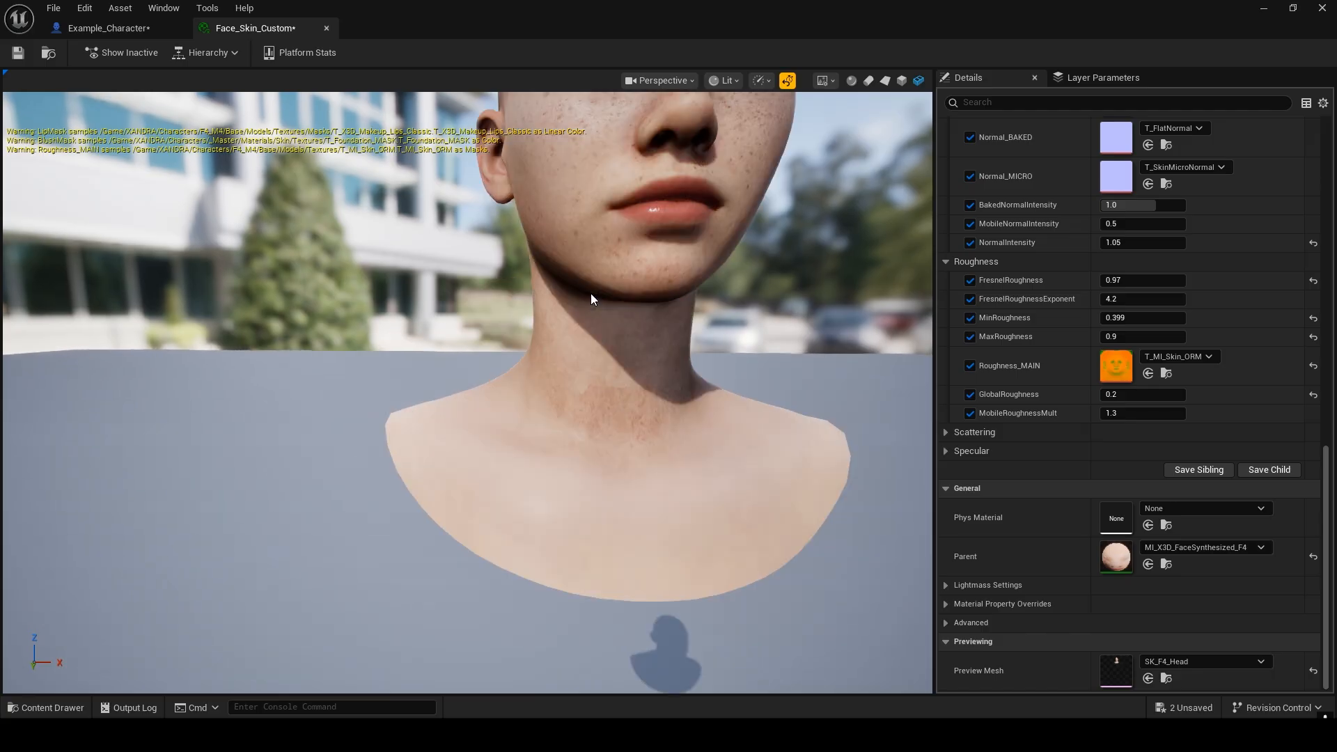
scroll(590, 294, "down", 7)
middle_click_drag(590, 293, 543, 321)
scroll(590, 293, "up", 6)
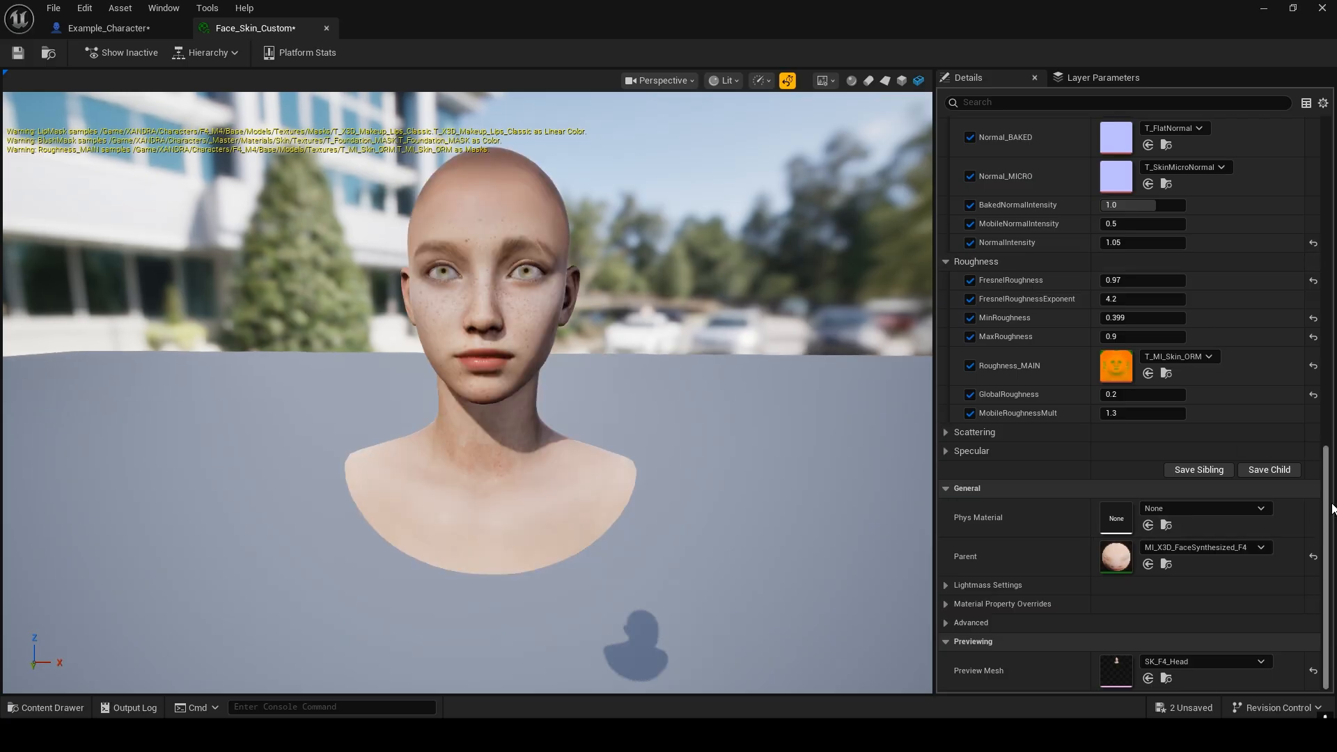
scroll(1330, 501, "up", 15)
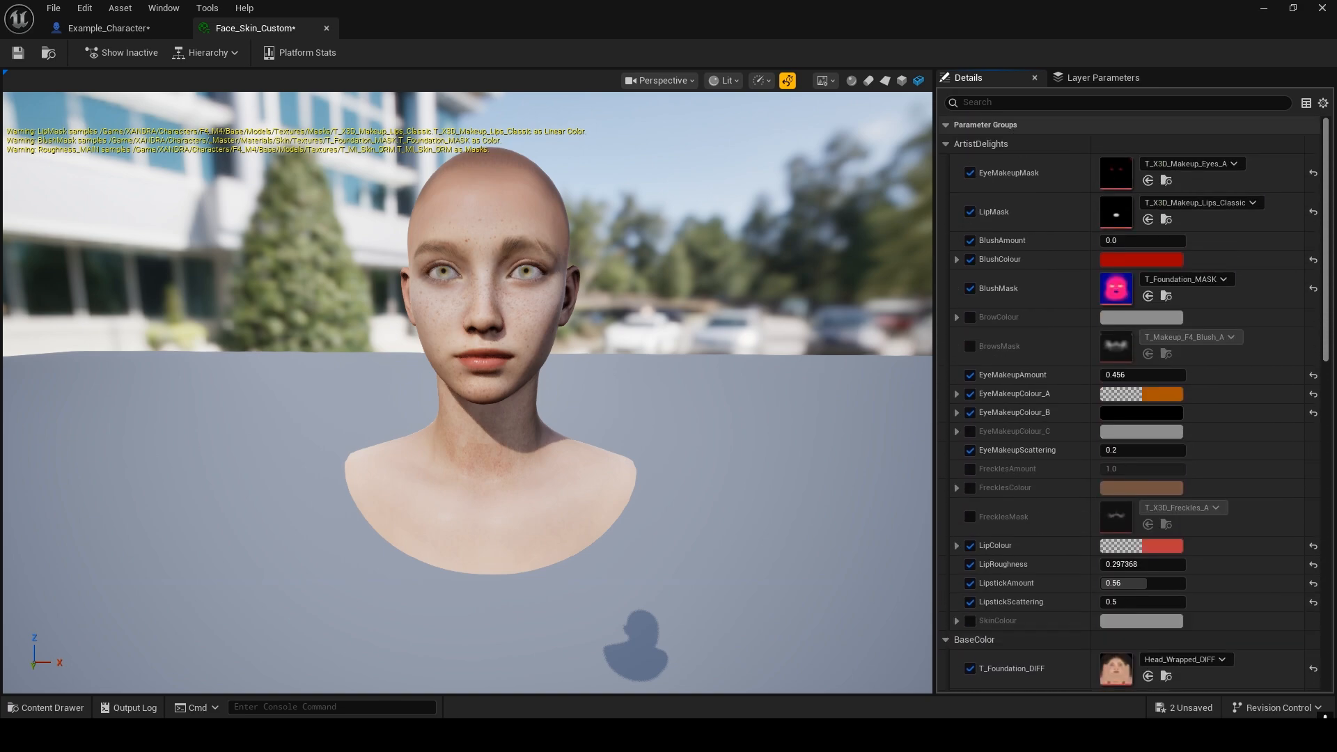
- Open the Body_Skin_Custom material from the example character's head materials and frame the torso from the front in the preview
left_click(131, 30)
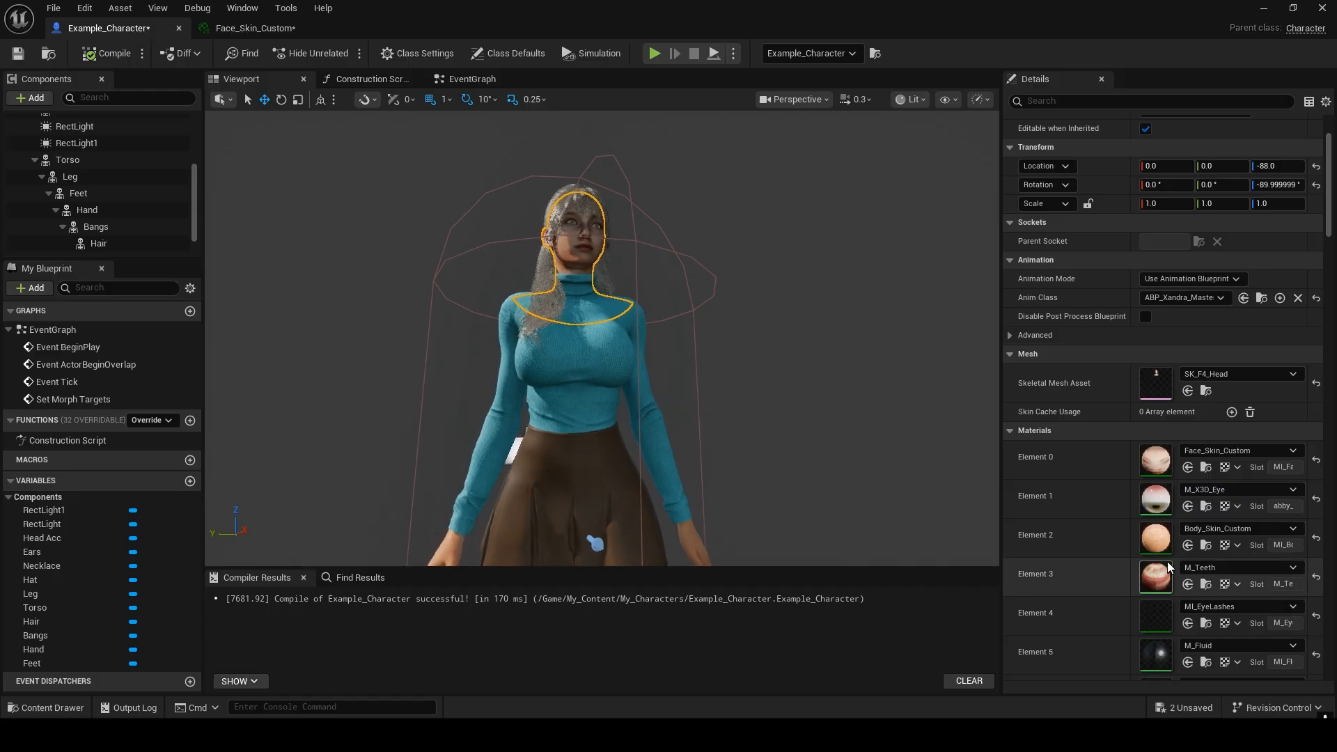
double_click(1166, 540)
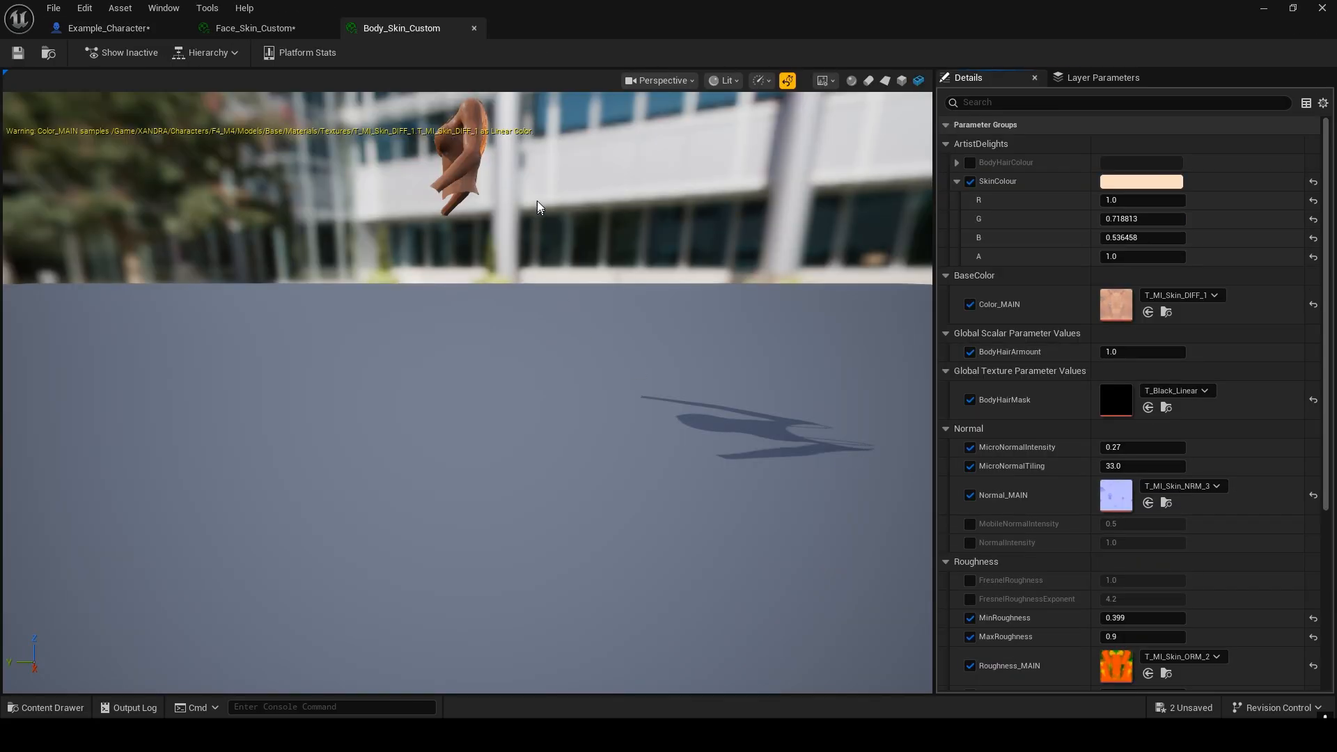
middle_click_drag(501, 214, 501, 389)
scroll(501, 214, "up", 10)
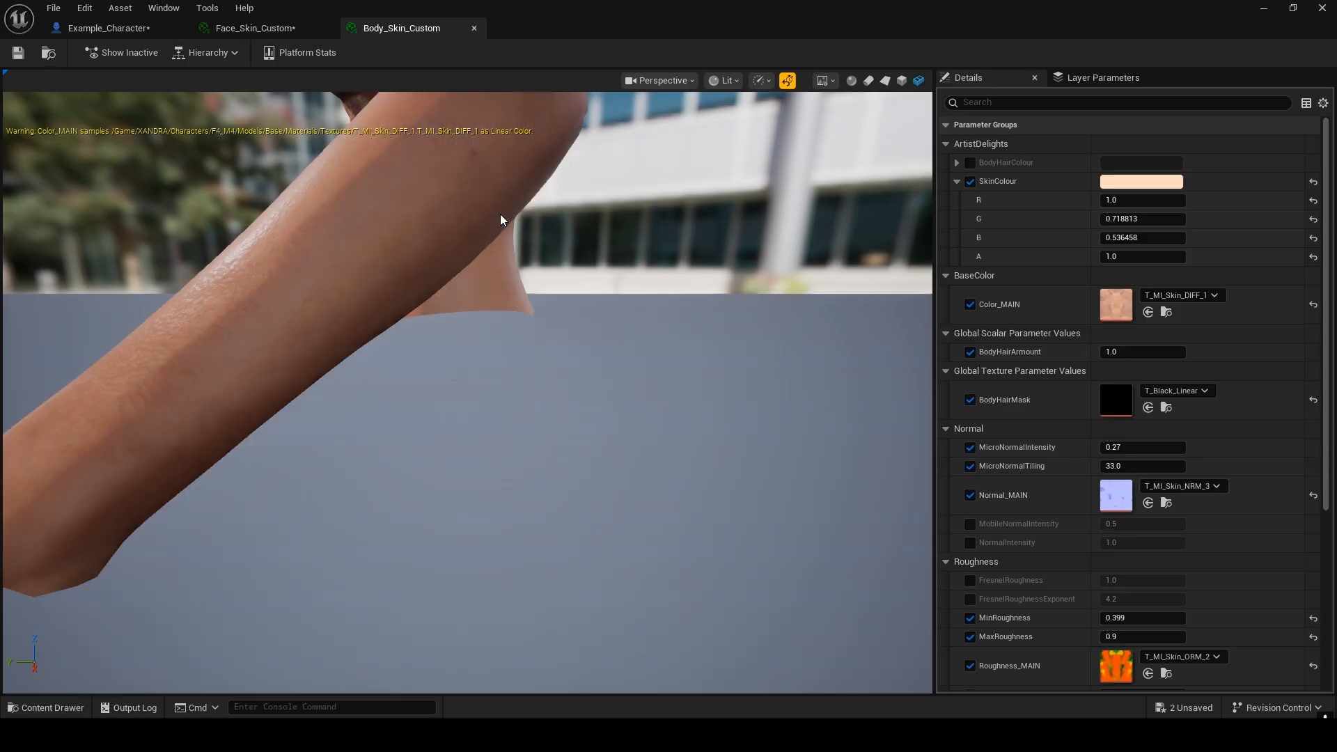
right_click_drag(500, 214, 500, 161)
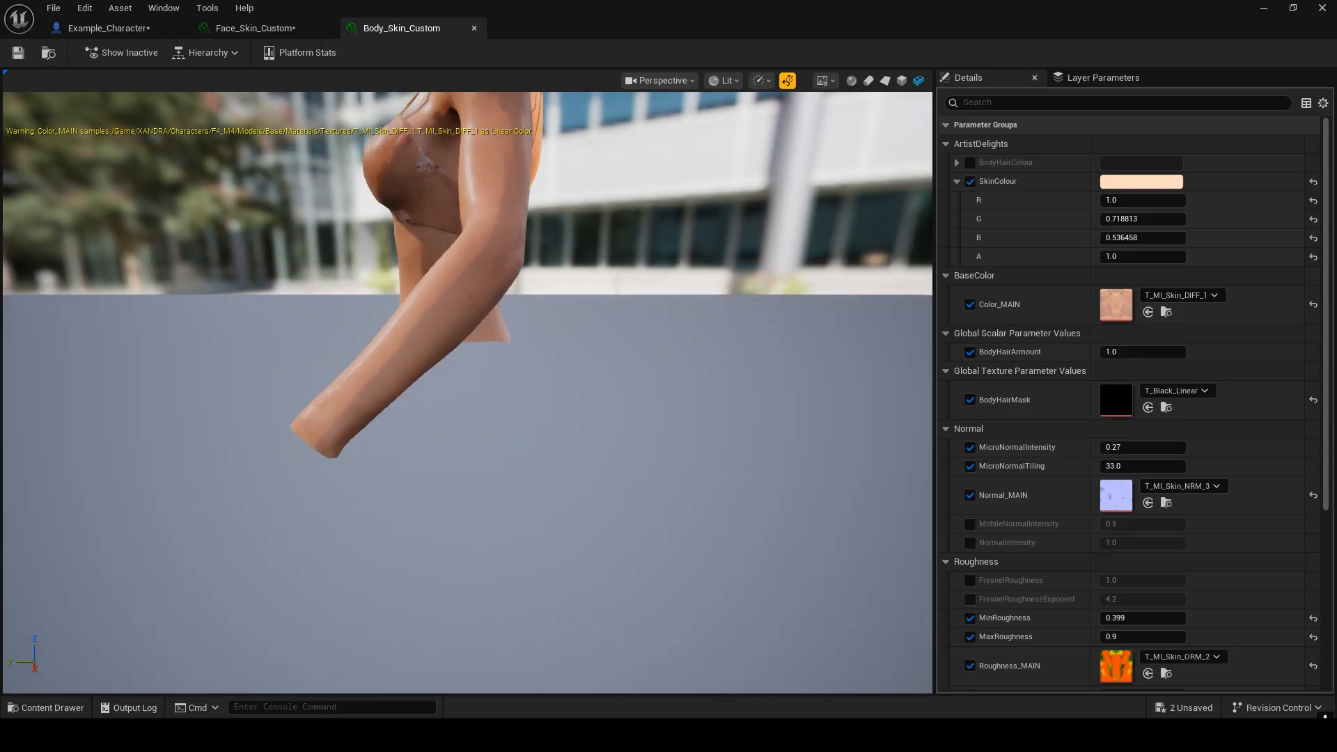
left_click_drag(501, 214, 686, 261)
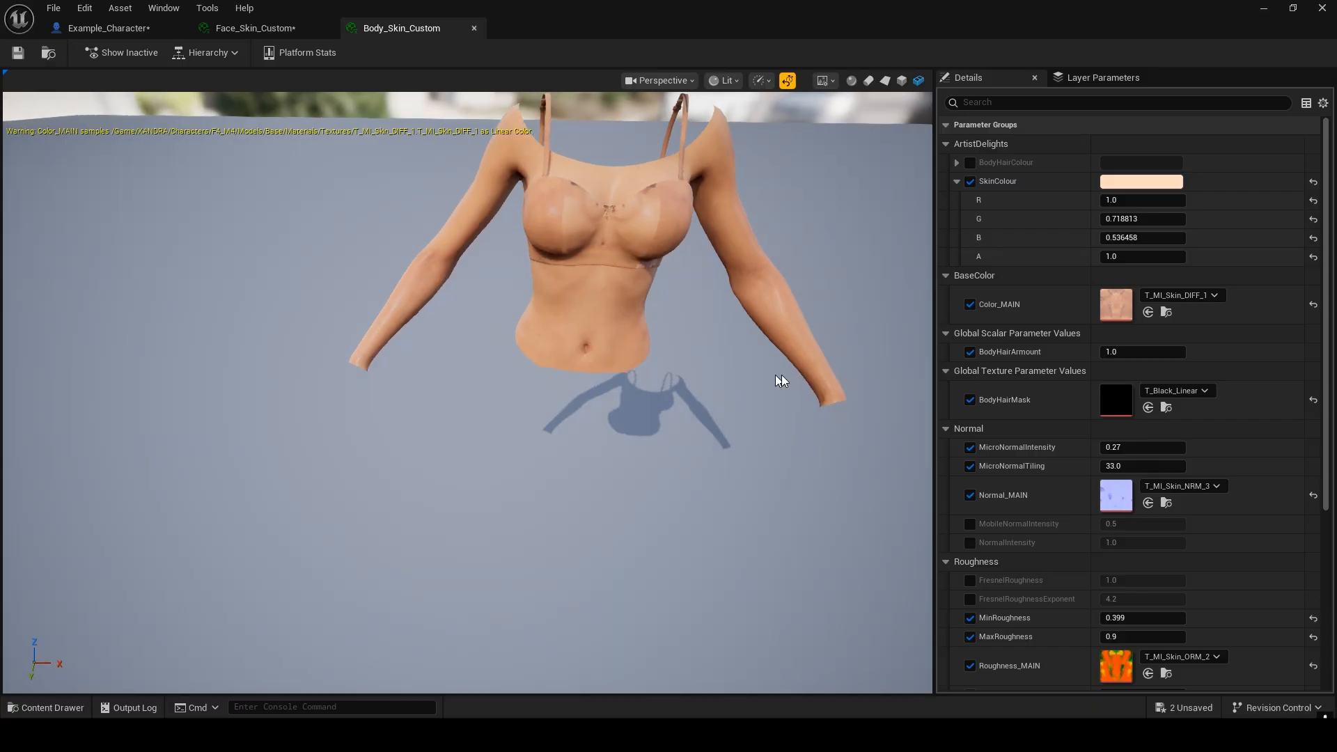
- Reset the body skin's MinRoughness parameter to its default of 0.2
scroll(1081, 360, "down", 2)
scroll(1080, 356, "down", 4)
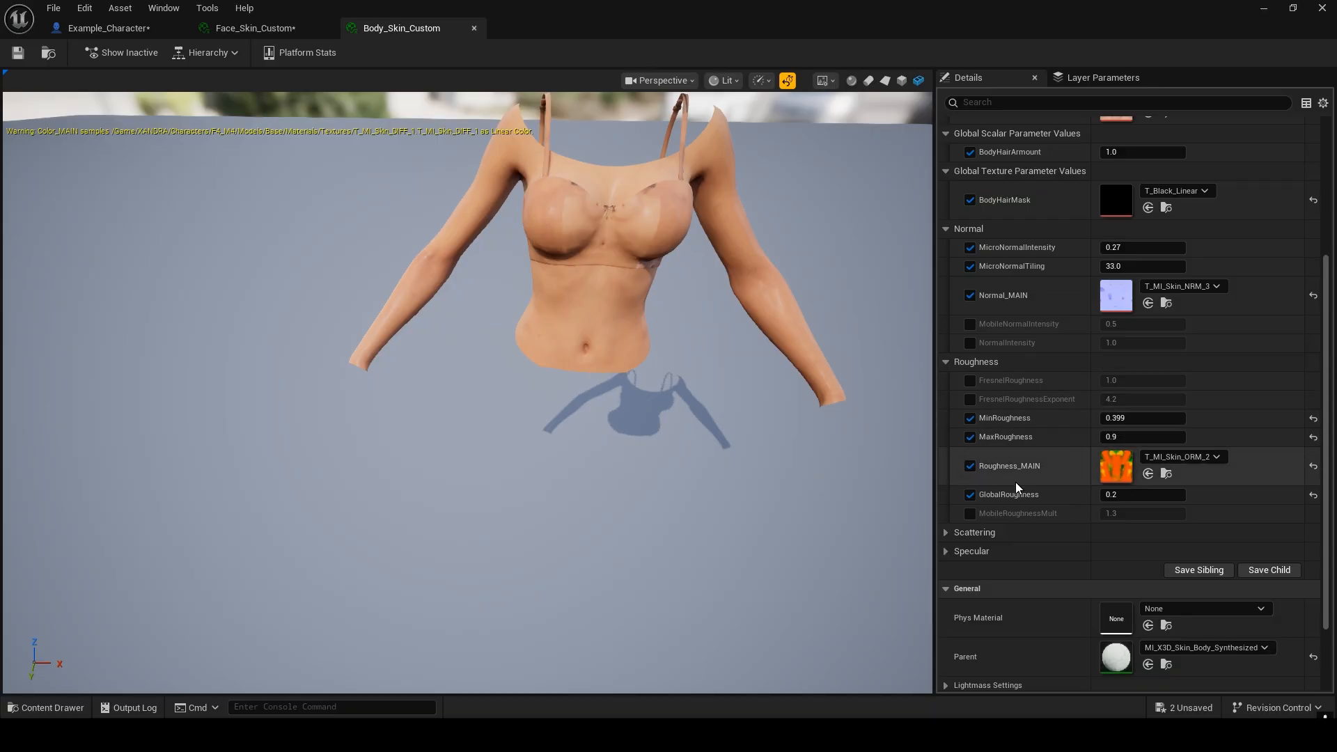
scroll(1038, 492, "up", 2)
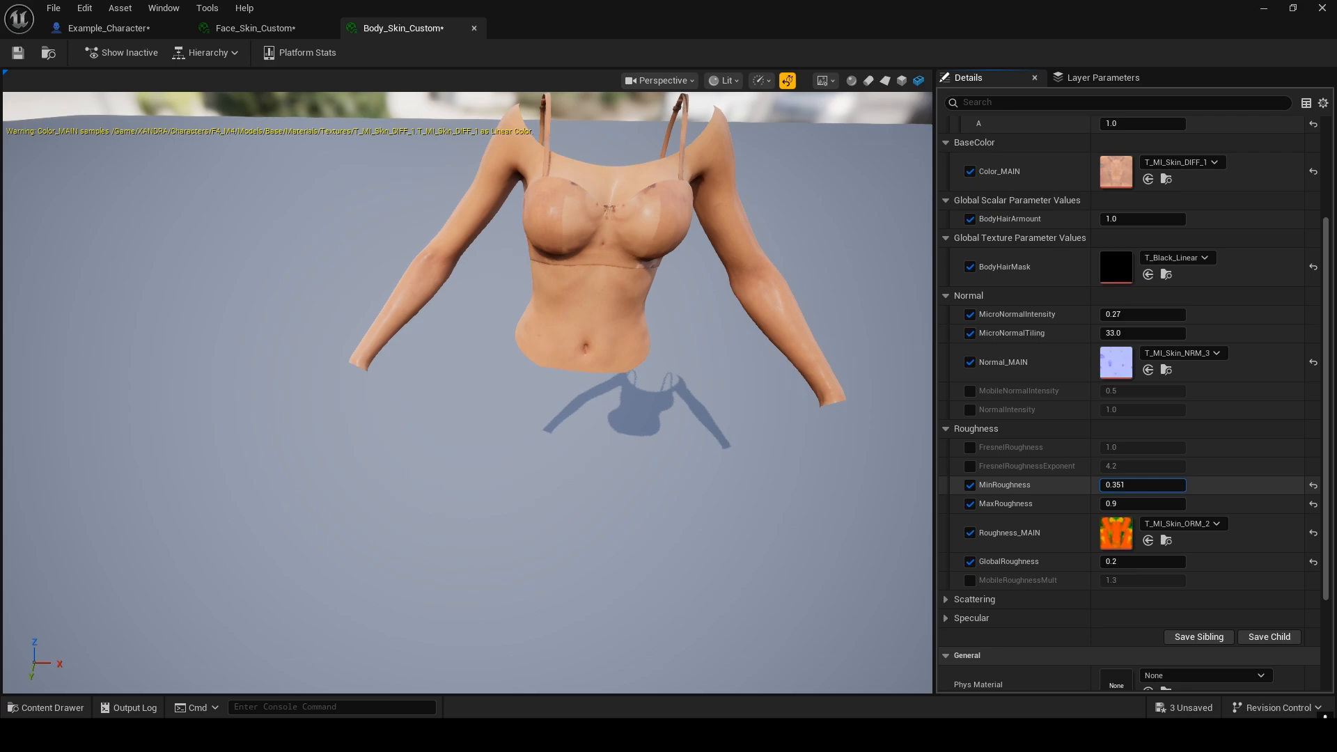
left_click(1314, 484)
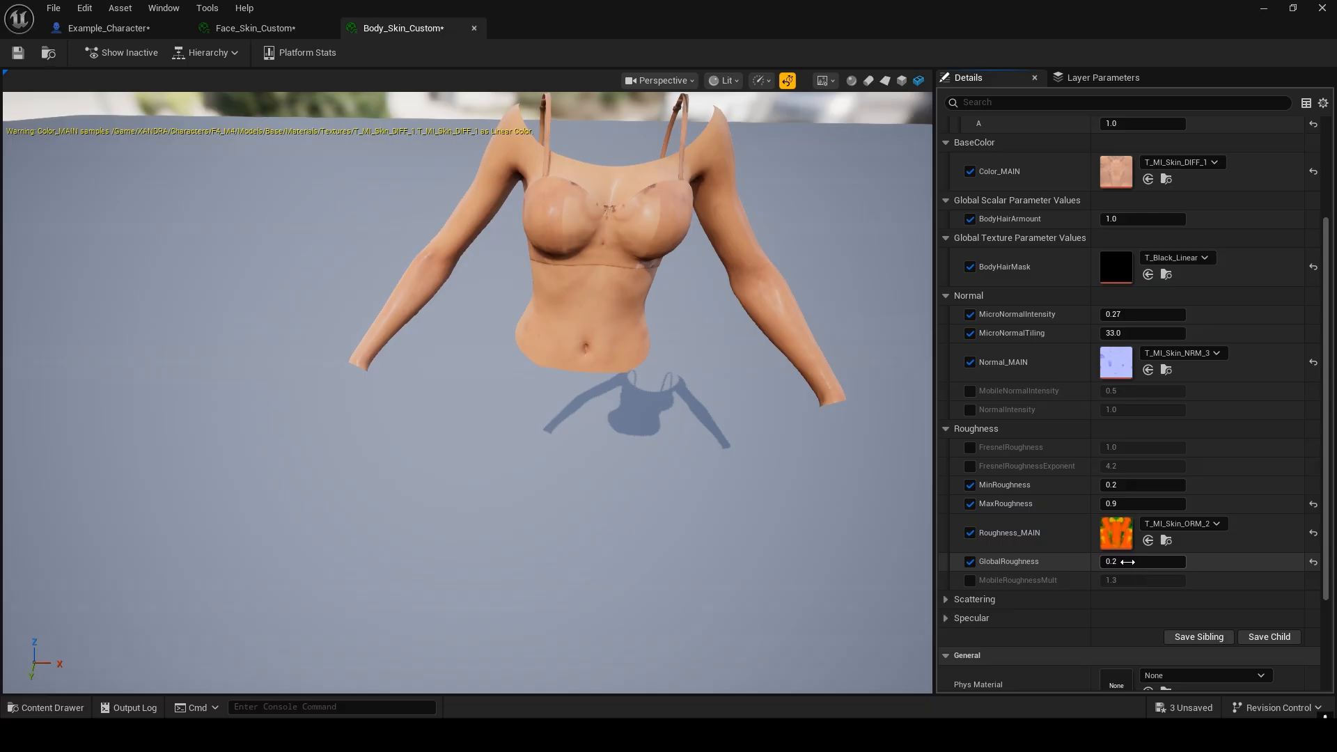
- Try much higher and negative GlobalRoughness values on the body skin, resetting the parameter to its default after each trial
left_click_drag(1128, 562, 1135, 561)
left_click_drag(1142, 562, 1152, 561)
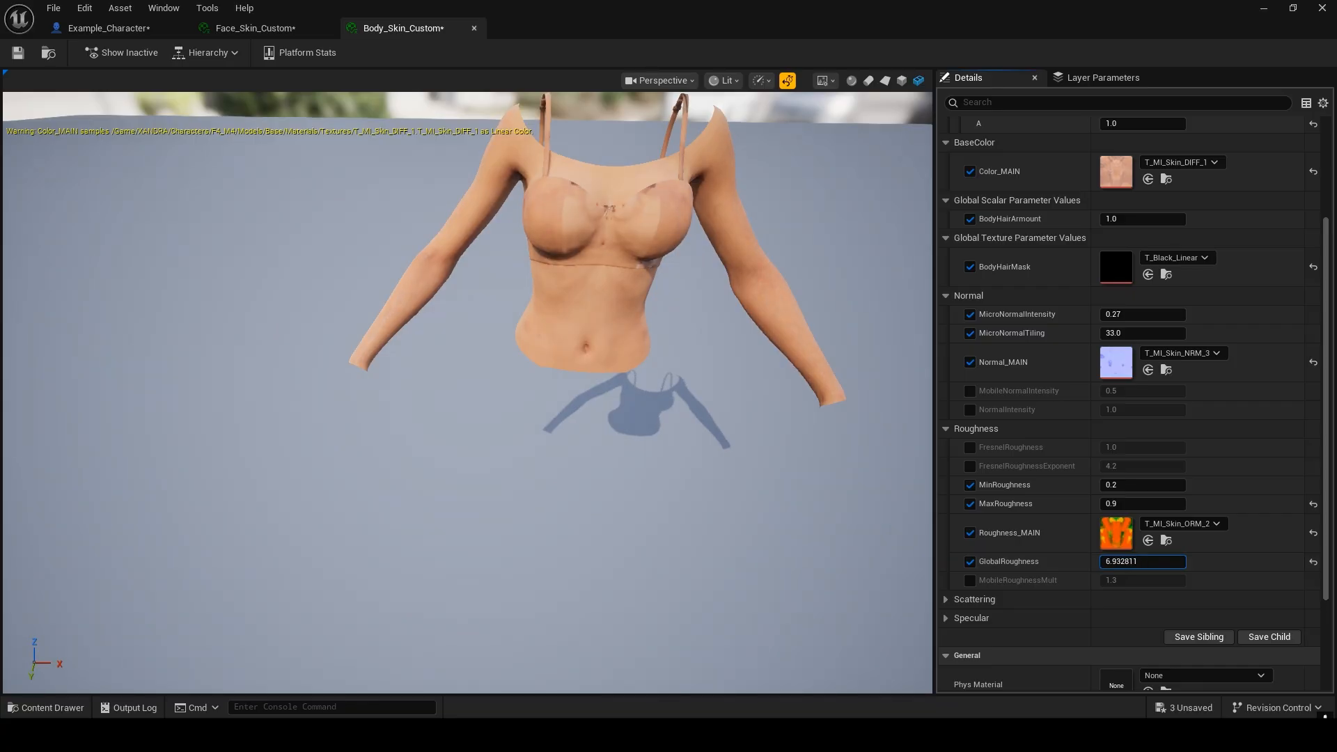
left_click(1313, 562)
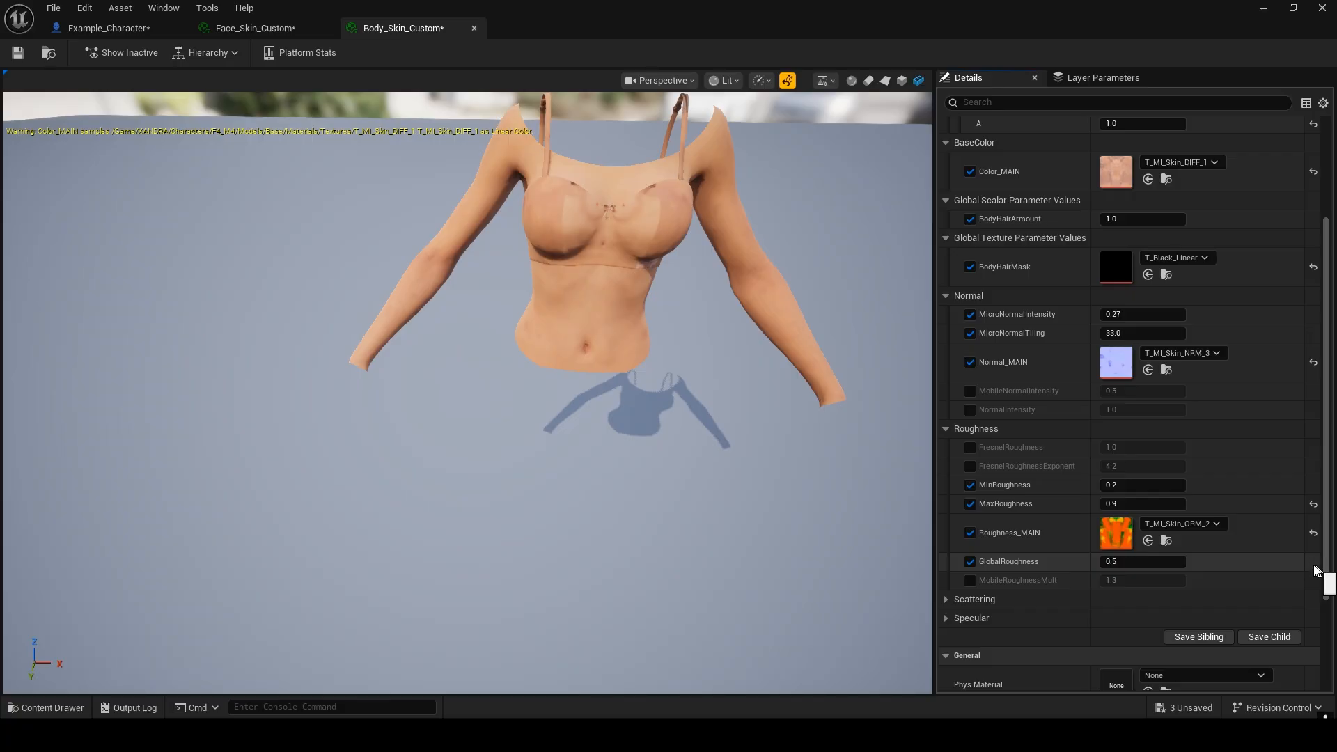
left_click_drag(1142, 562, 1132, 562)
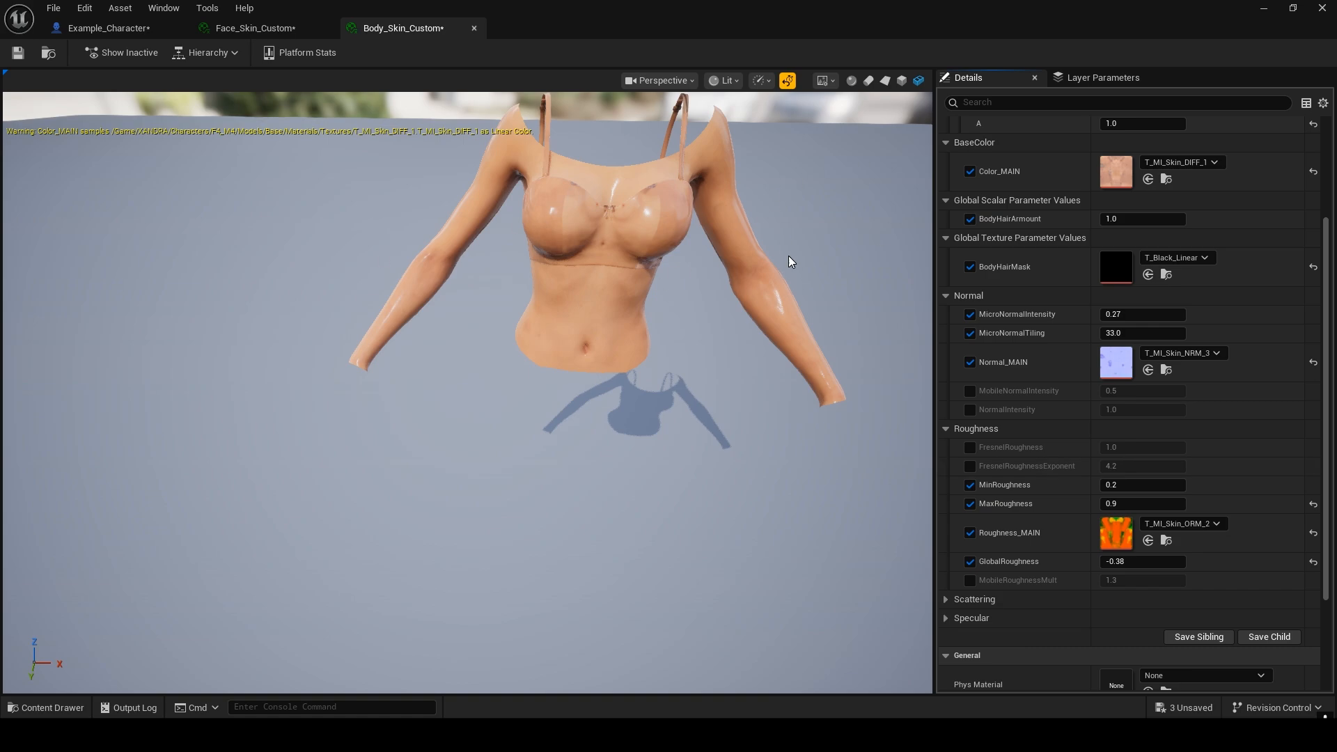
left_click(1313, 562)
- Set the body skin's GlobalRoughness to 1, check the shine on the torso and save the material
left_click(1123, 561)
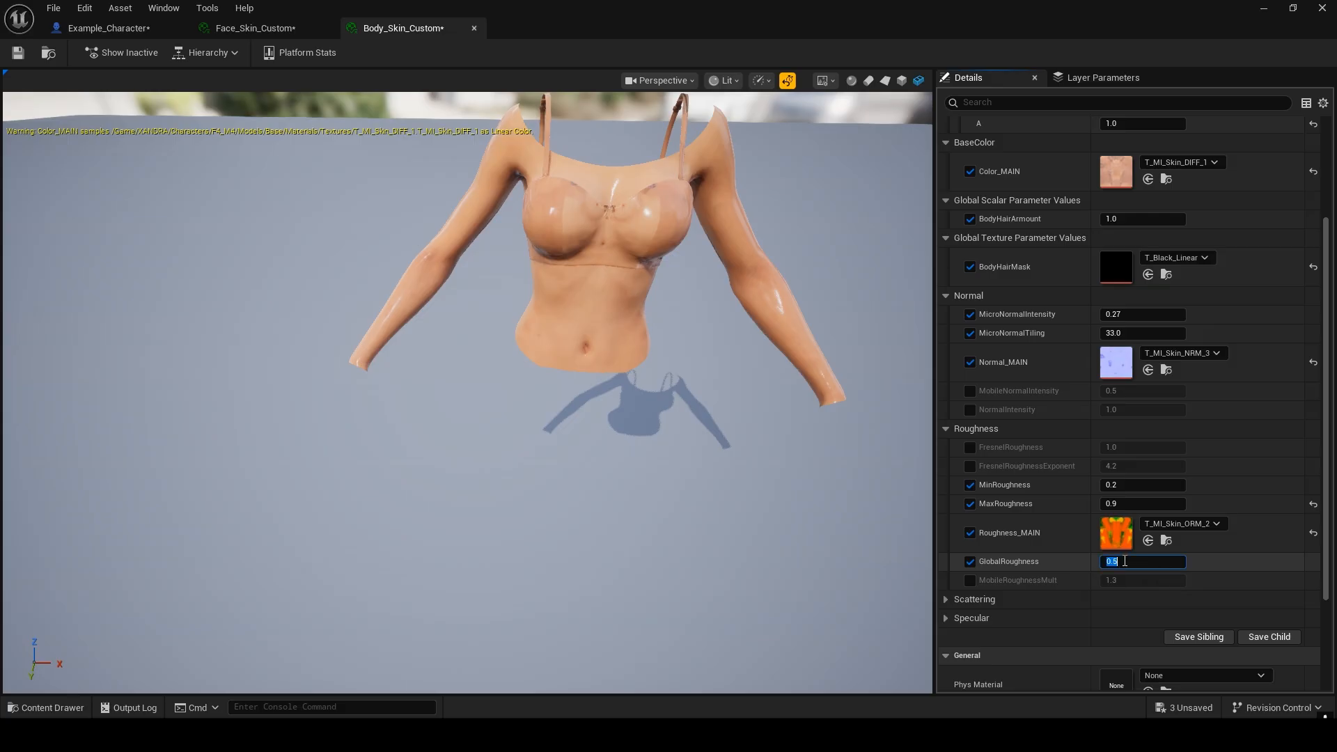
double_click(1166, 568)
left_click(1152, 564)
type("1")
key("Return")
left_click_drag(722, 481, 519, 505)
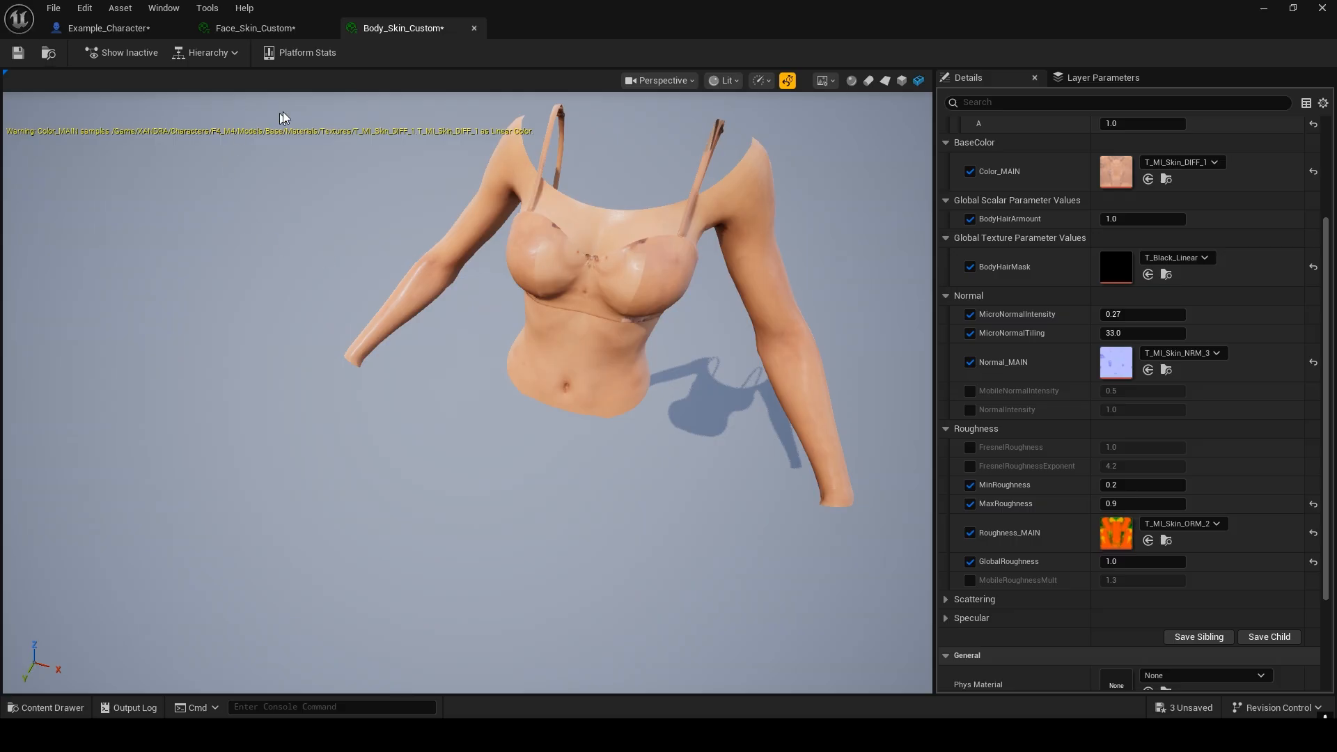
left_click(17, 52)
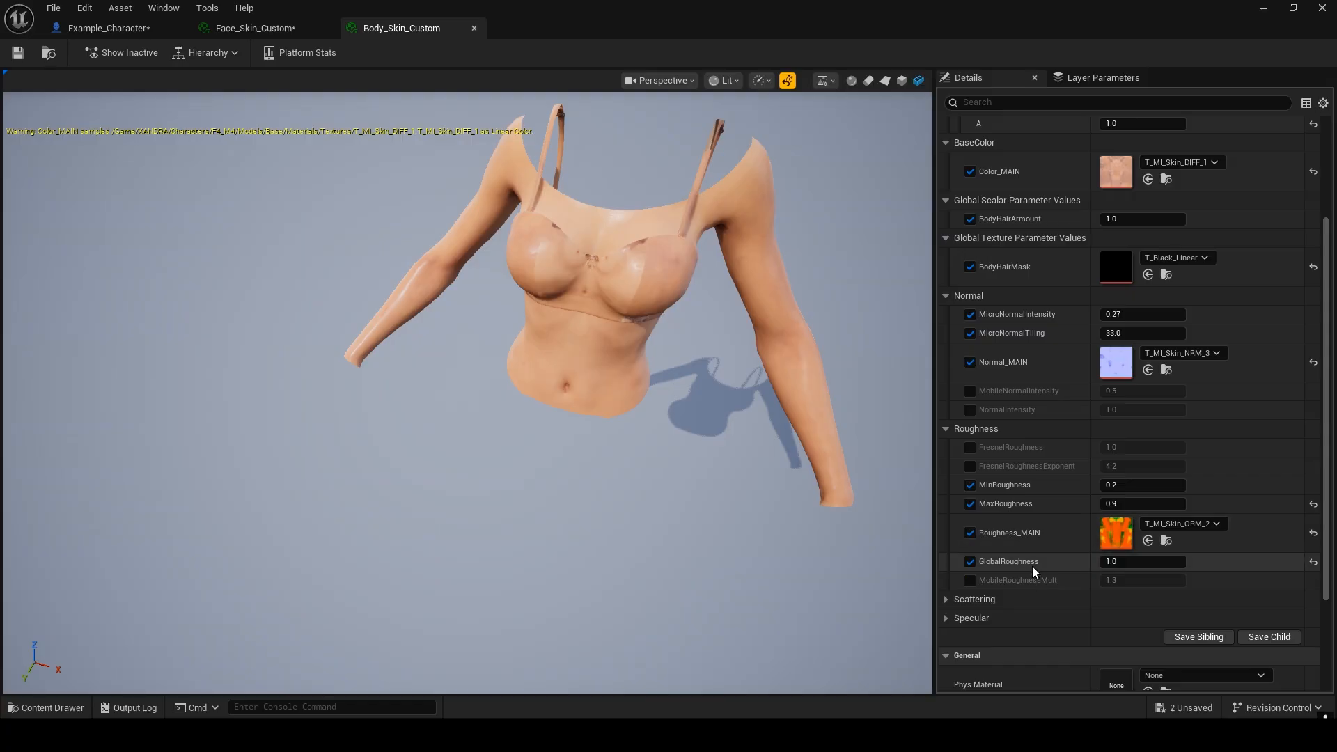
- Set GlobalRoughness to 1 in the Face_Skin_Custom material as well
left_click(261, 31)
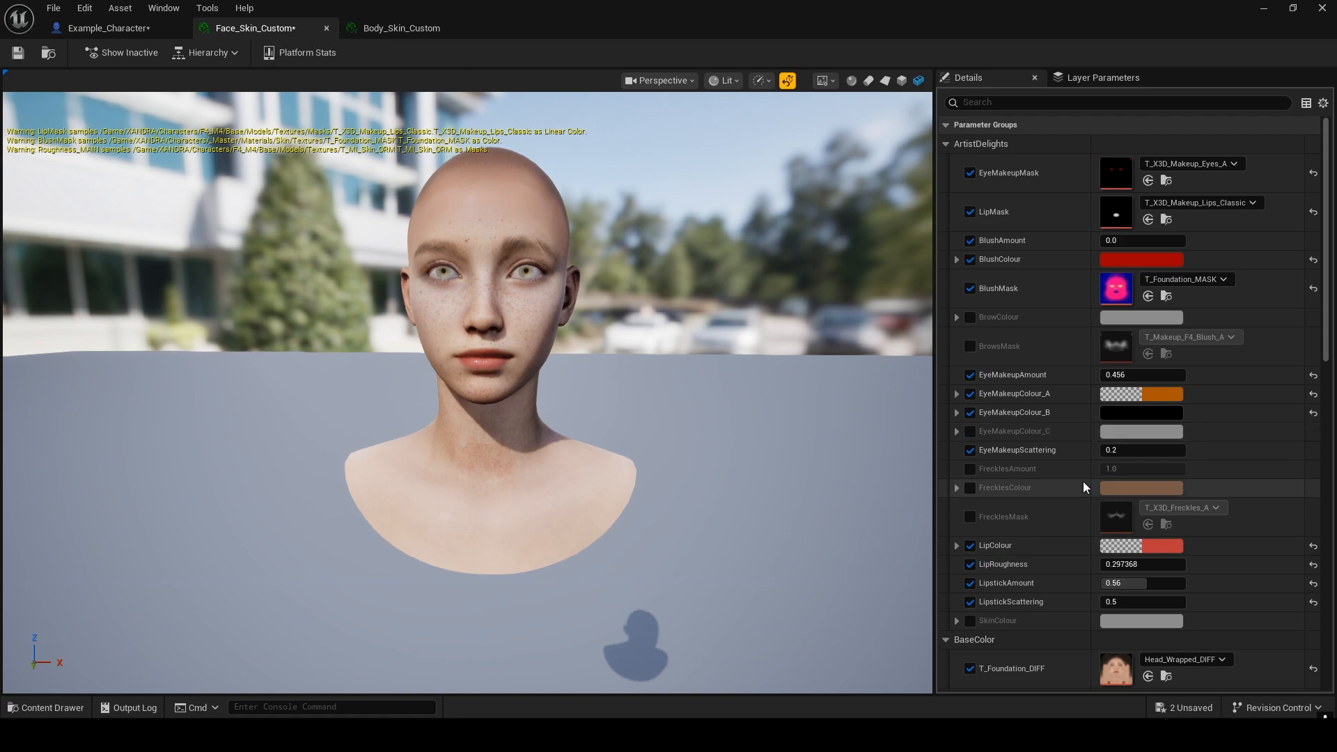
scroll(1105, 420, "down", 10)
scroll(1097, 416, "down", 10)
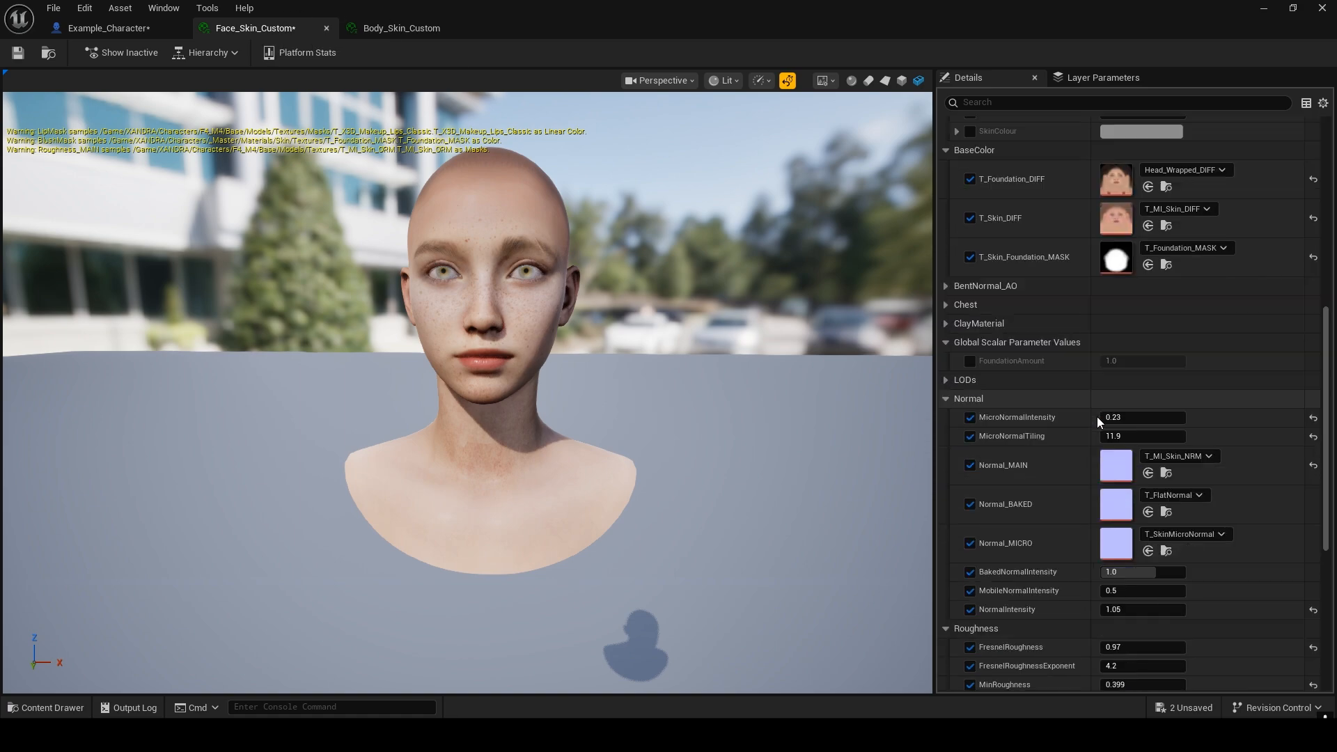
scroll(1096, 416, "down", 1)
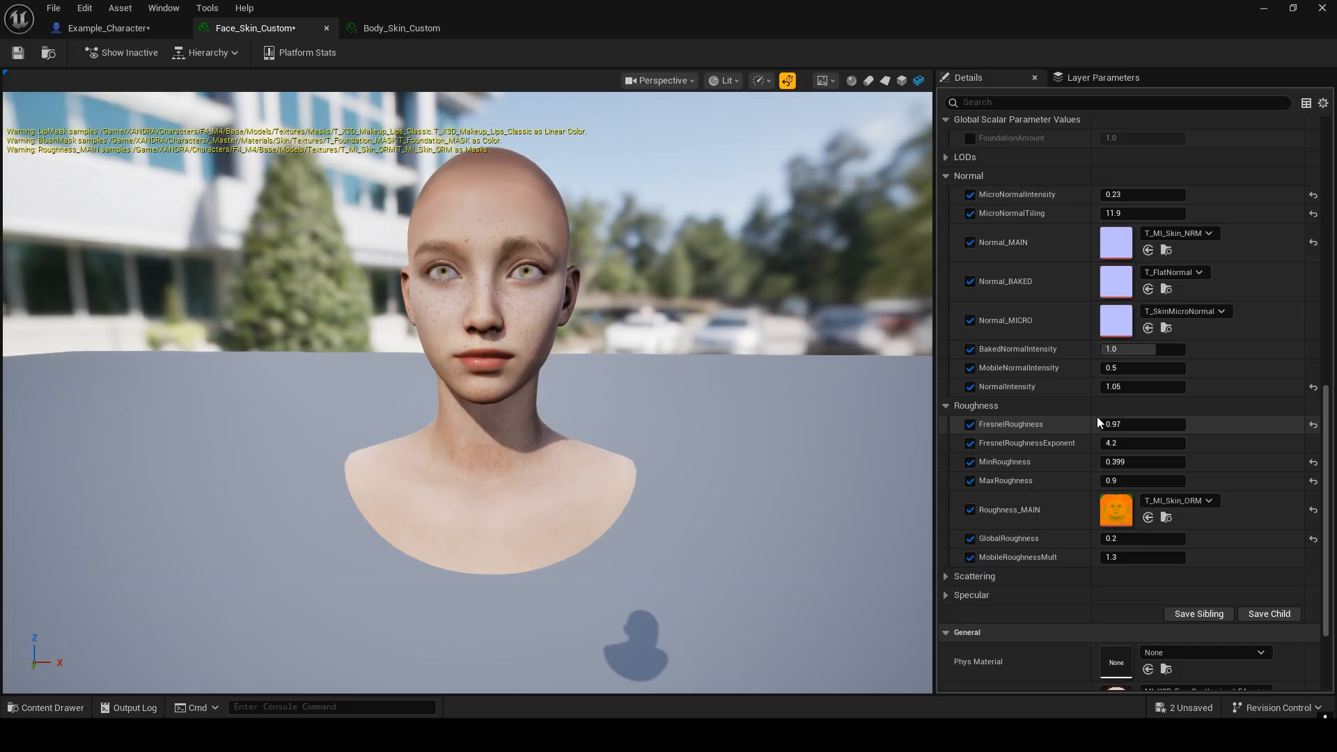
left_click(1142, 539)
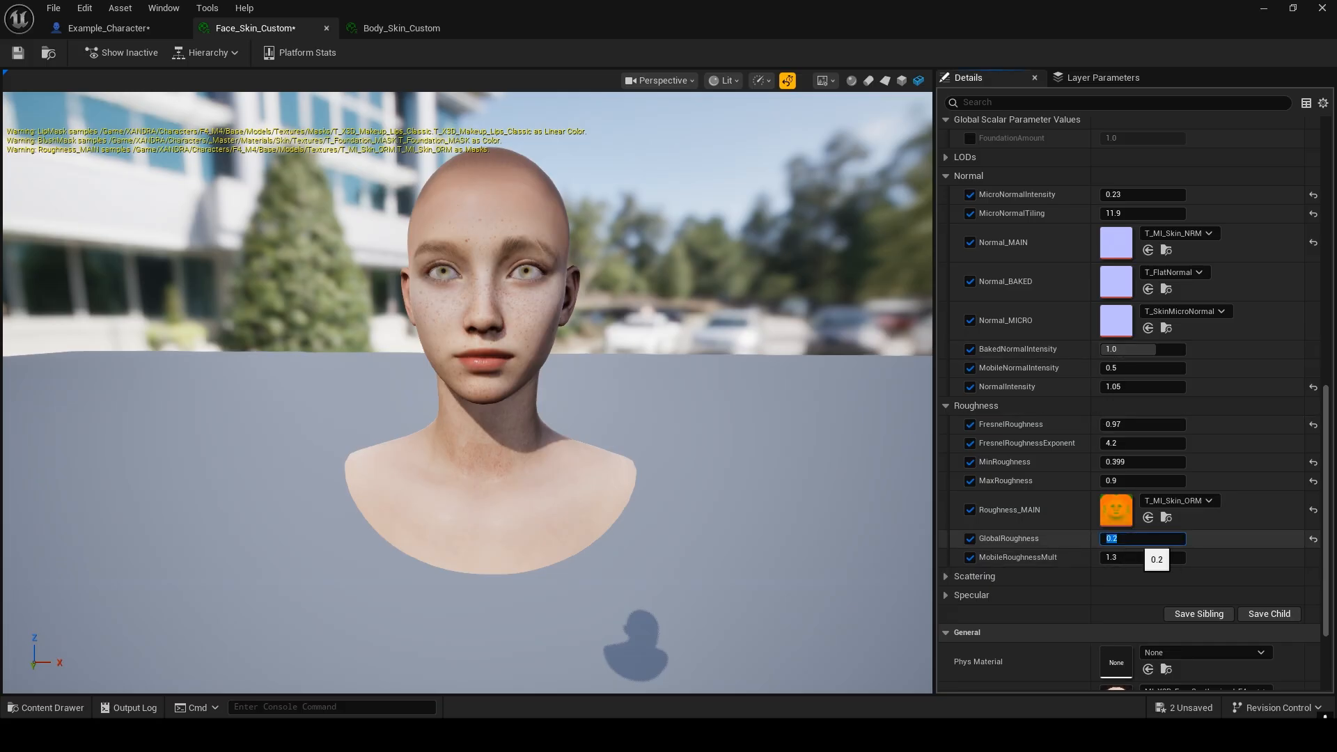
type("1")
key("Return")
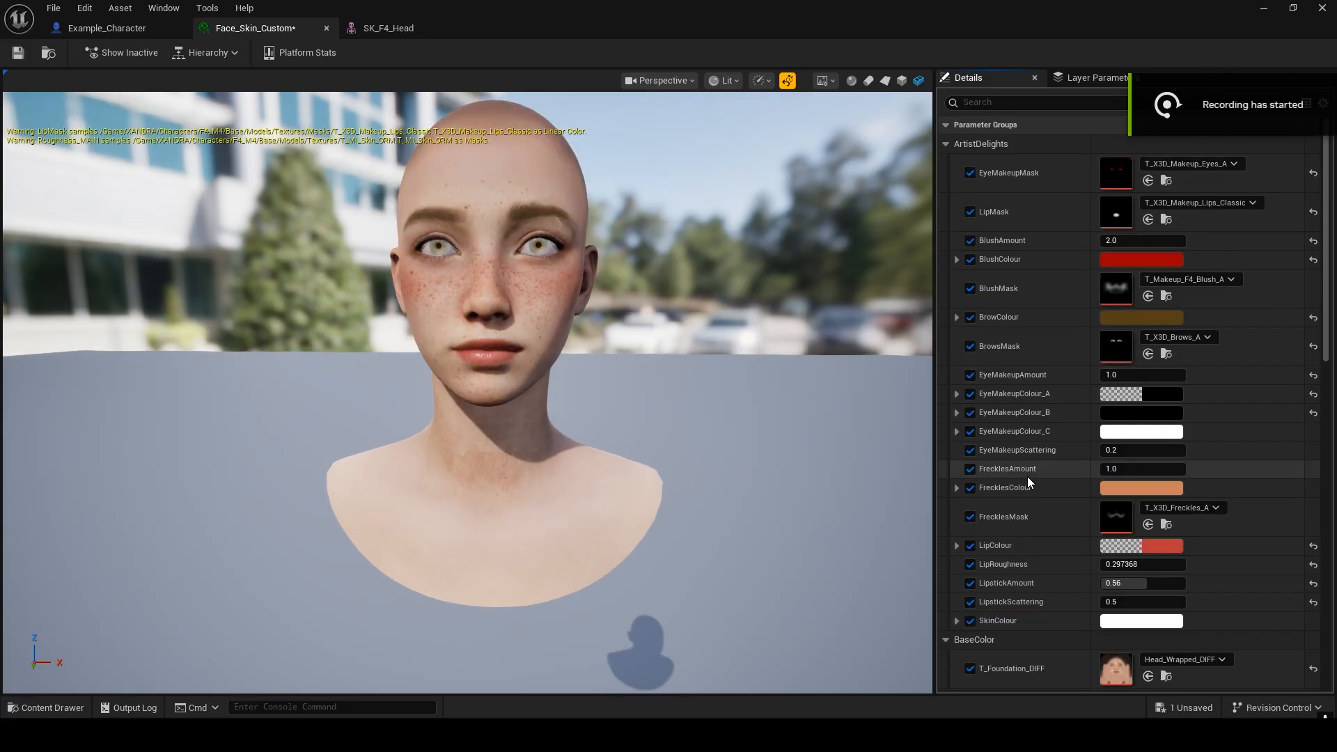
- Examine the face skin's makeup, brow, freckles, lip, base colour, normal and roughness parameters
scroll(1021, 391, "down", 2)
scroll(1011, 250, "up", 2)
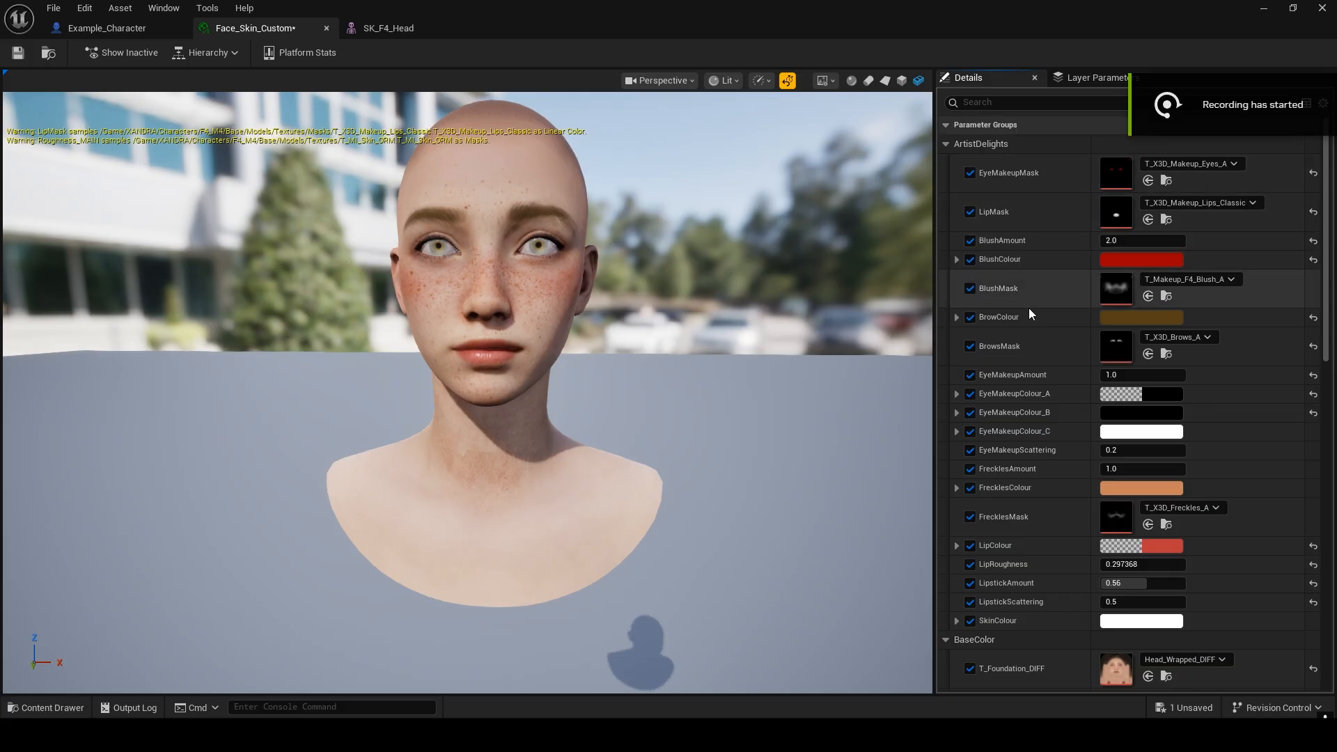
scroll(1024, 358, "down", 12)
scroll(1027, 358, "down", 4)
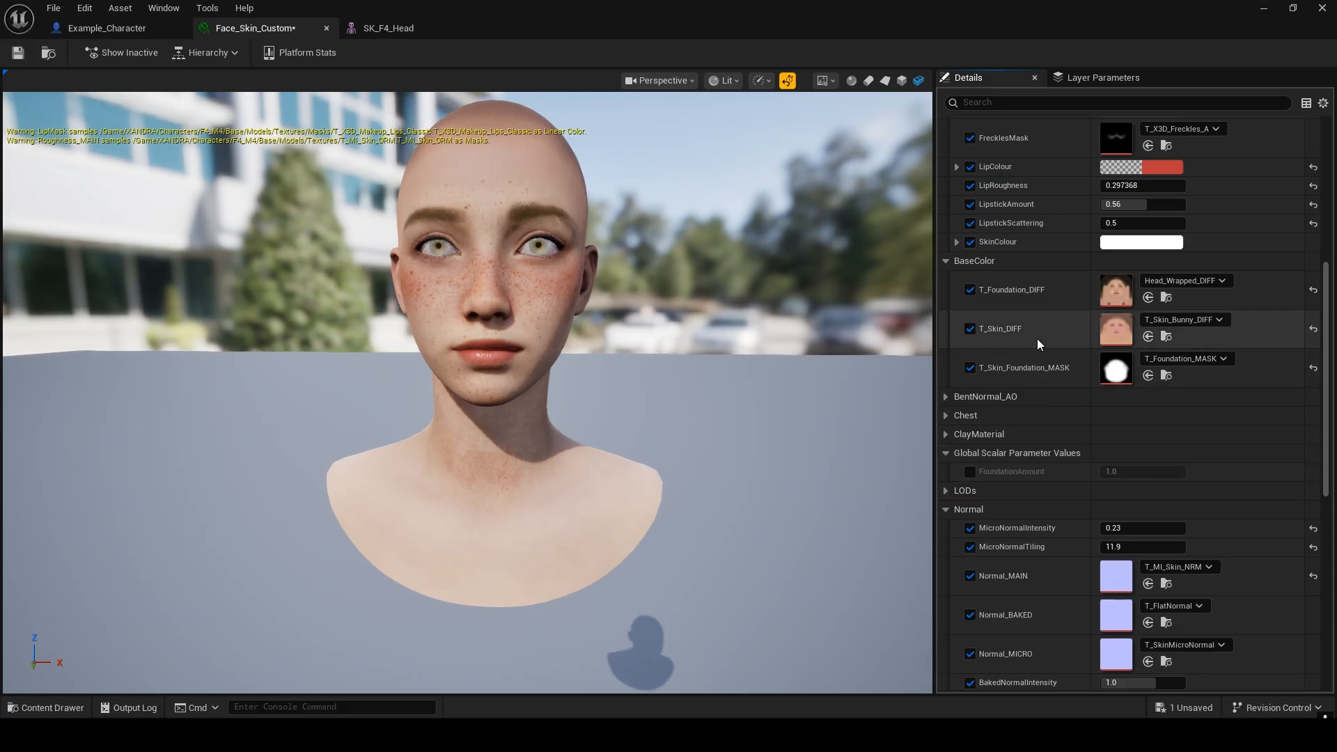
scroll(1037, 339, "down", 11)
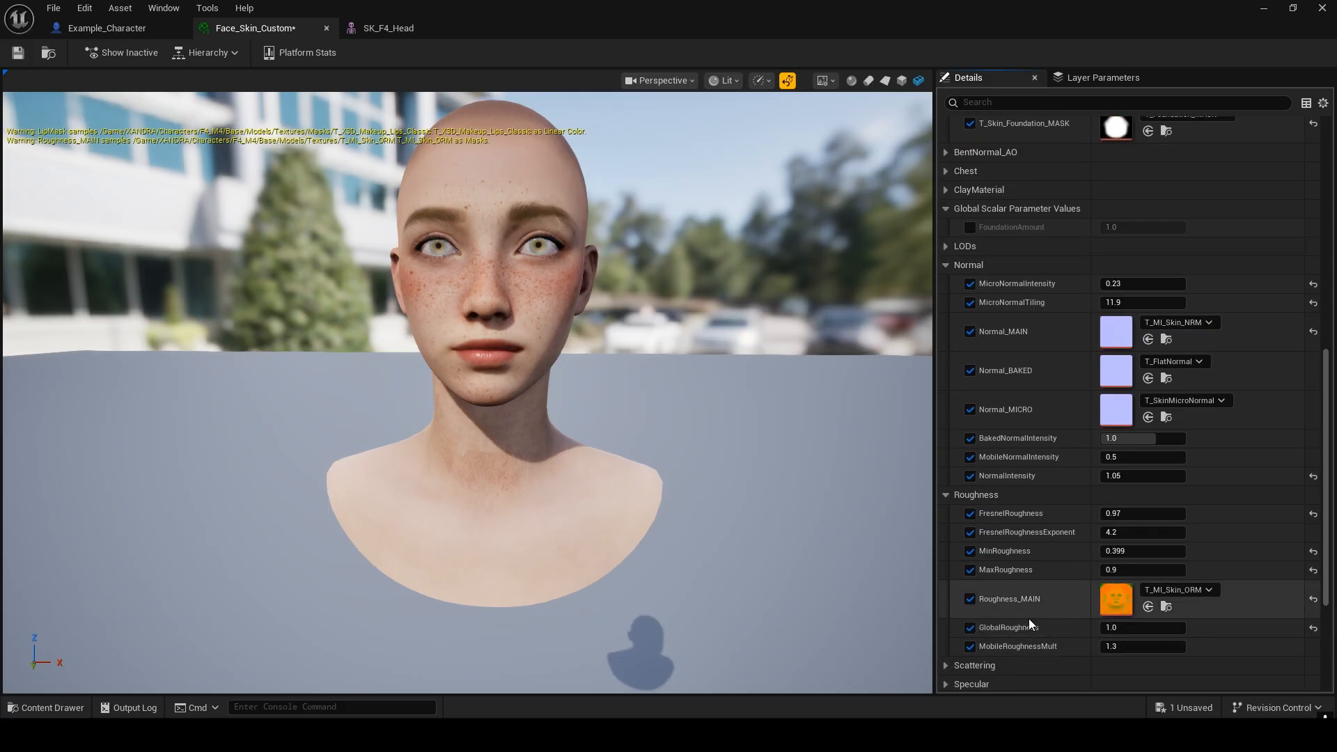
scroll(1025, 505, "up", 4)
scroll(1017, 478, "up", 20)
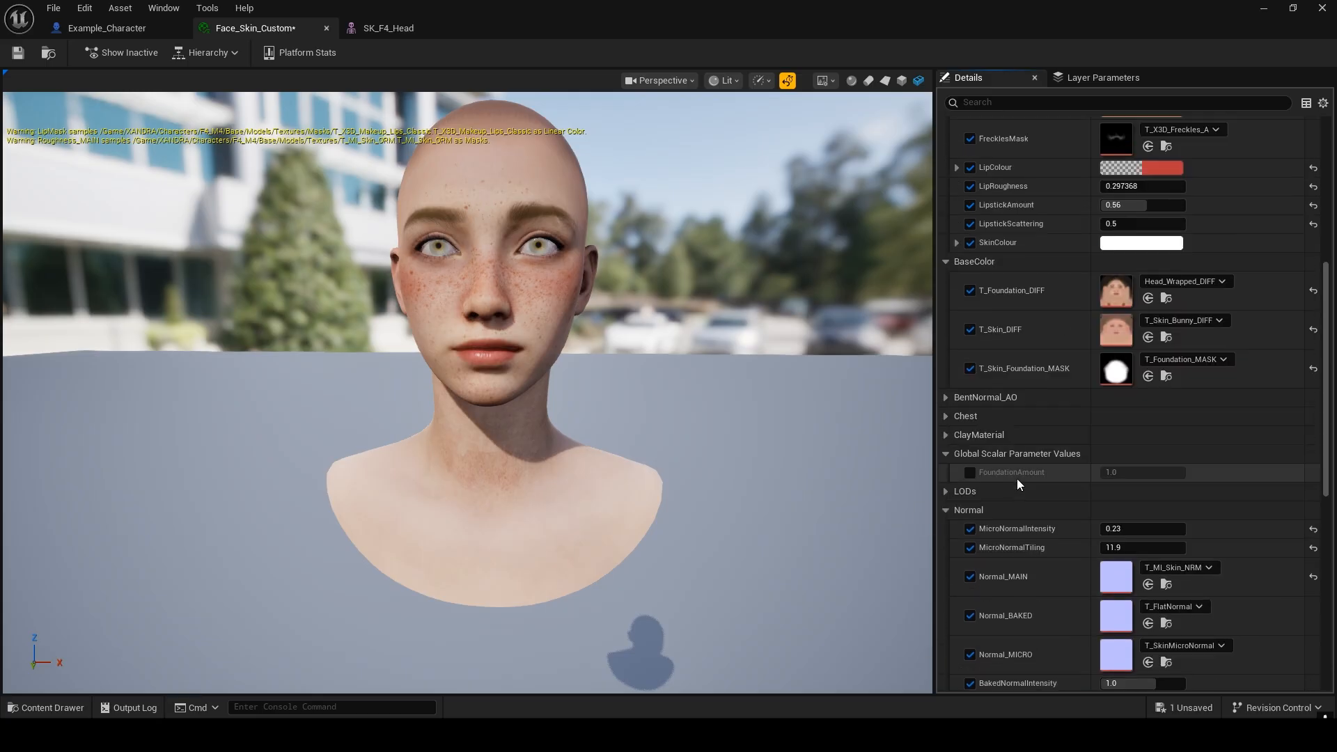
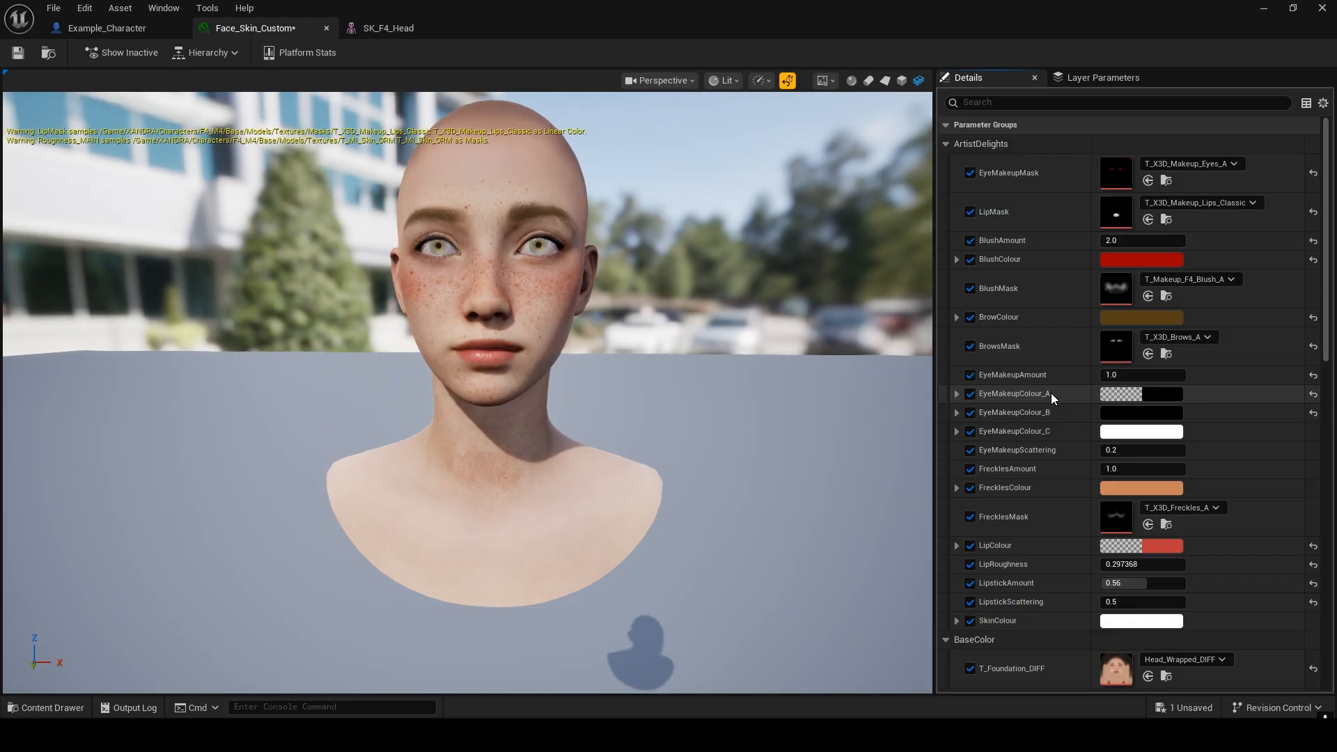
scroll(1050, 392, "down", 1)
scroll(1050, 392, "up", 1)
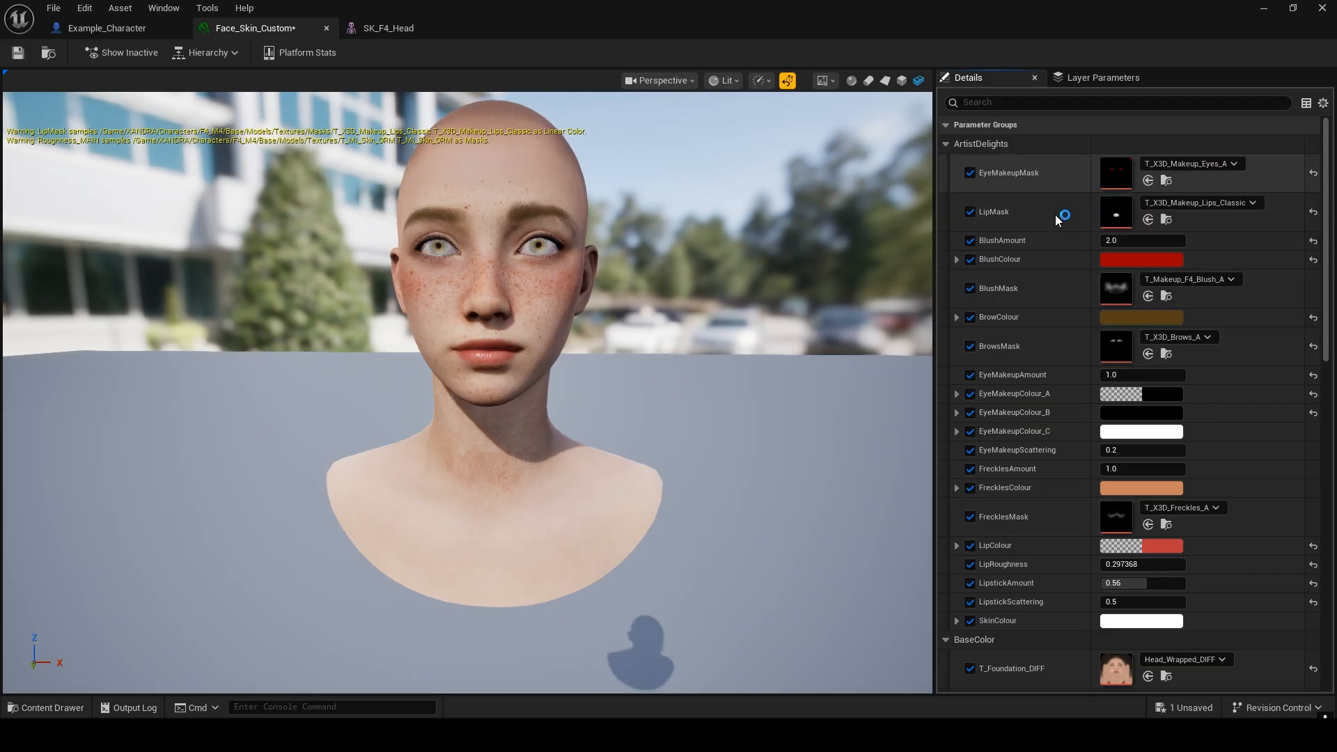
scroll(1019, 379, "down", 2)
scroll(1018, 362, "down", 4)
scroll(1016, 354, "up", 3)
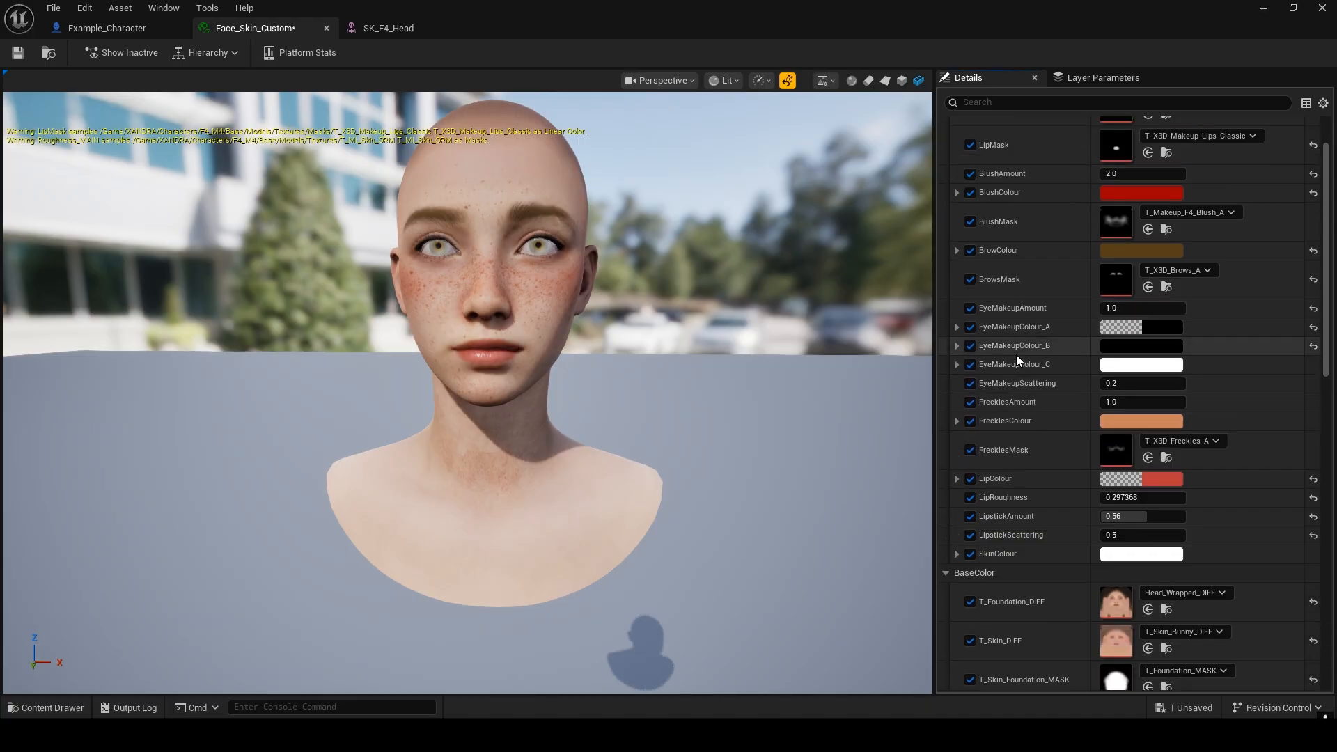
scroll(1016, 354, "up", 1)
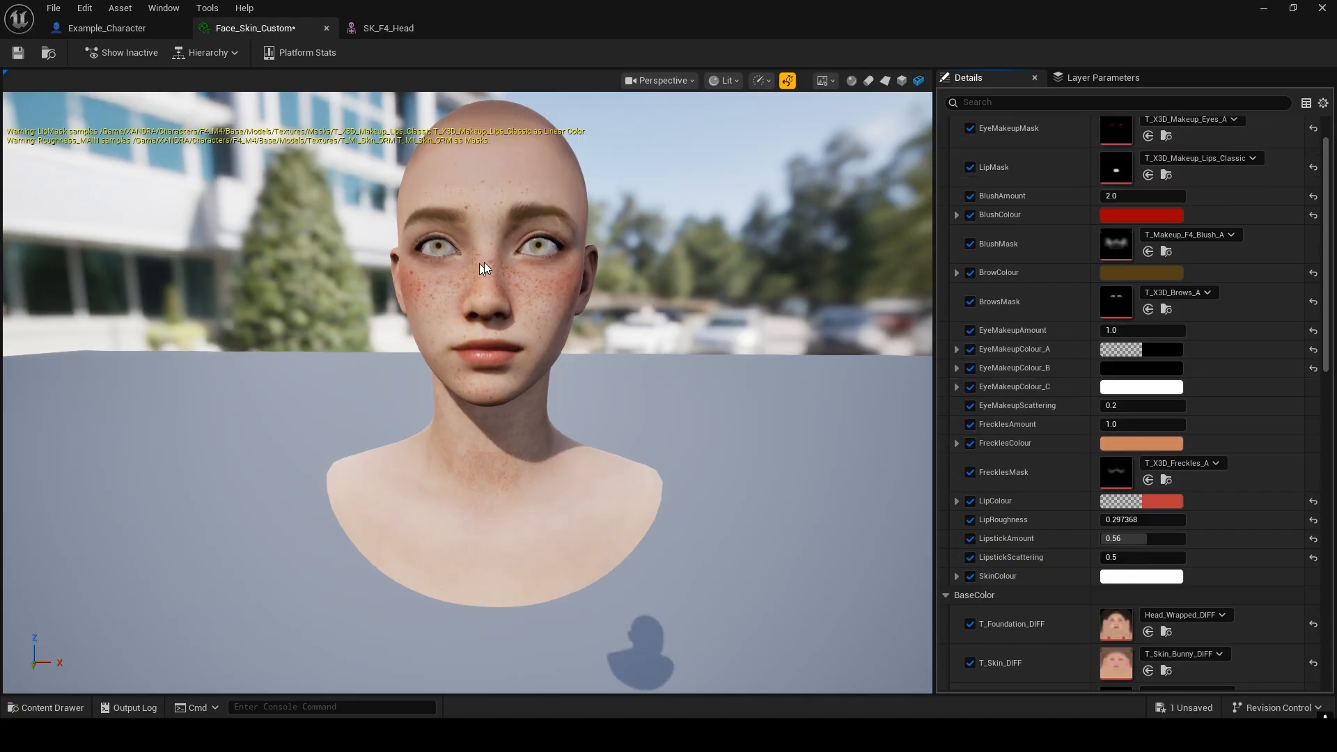
- Try switching off the FrecklesAmount, FrecklesColour and FrecklesMask overrides on the face skin, and switch all three back on
left_click(970, 425)
left_click(970, 443)
left_click(970, 473)
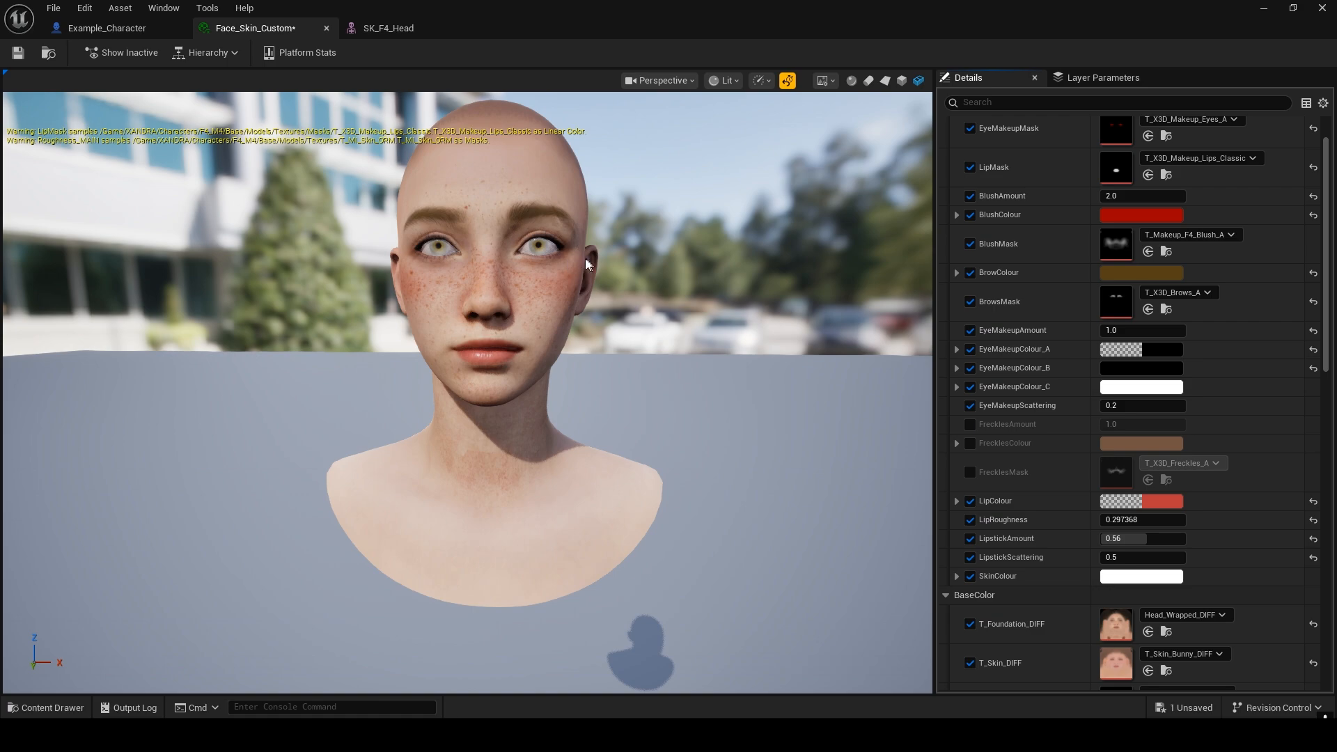
left_click(970, 472)
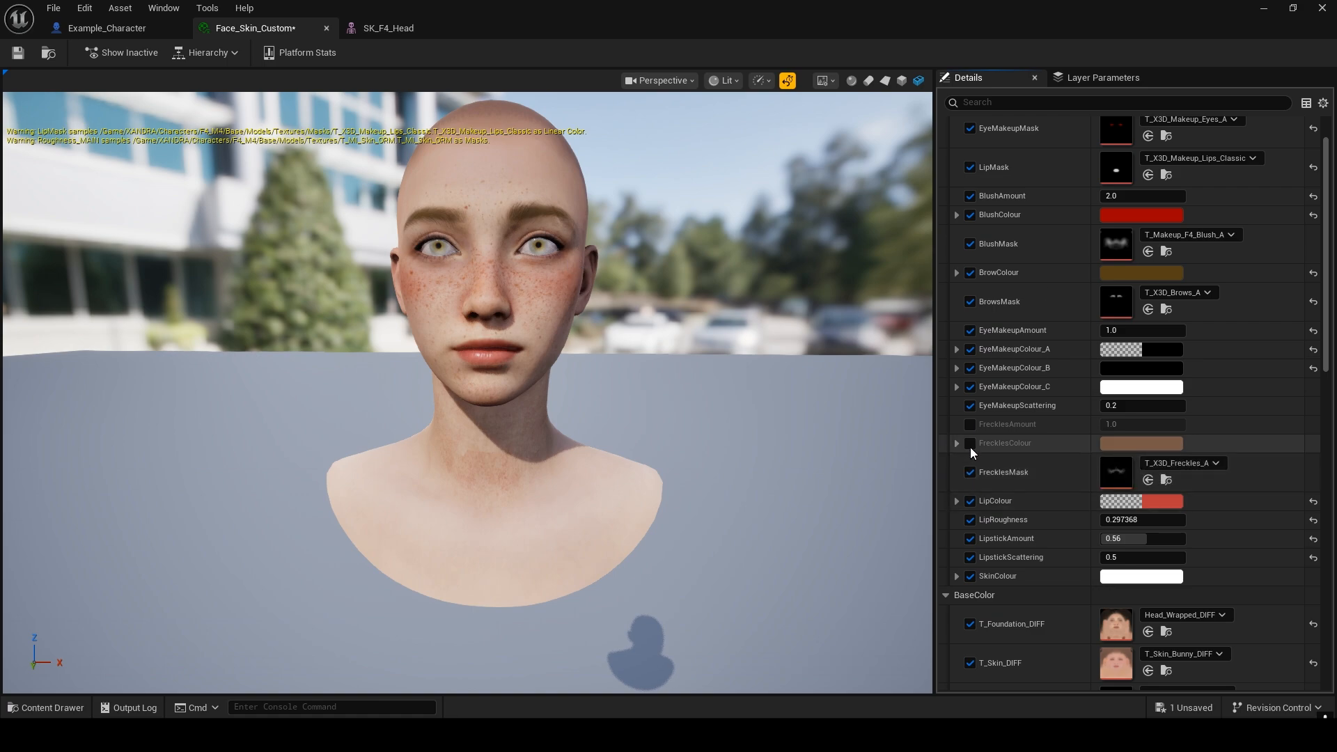
left_click(970, 443)
left_click(969, 424)
- Reset the face skin's T_Foundation_DIFF and T_Skin_DIFF textures to the default T_FaceColor_MAIN
scroll(1059, 403, "down", 4)
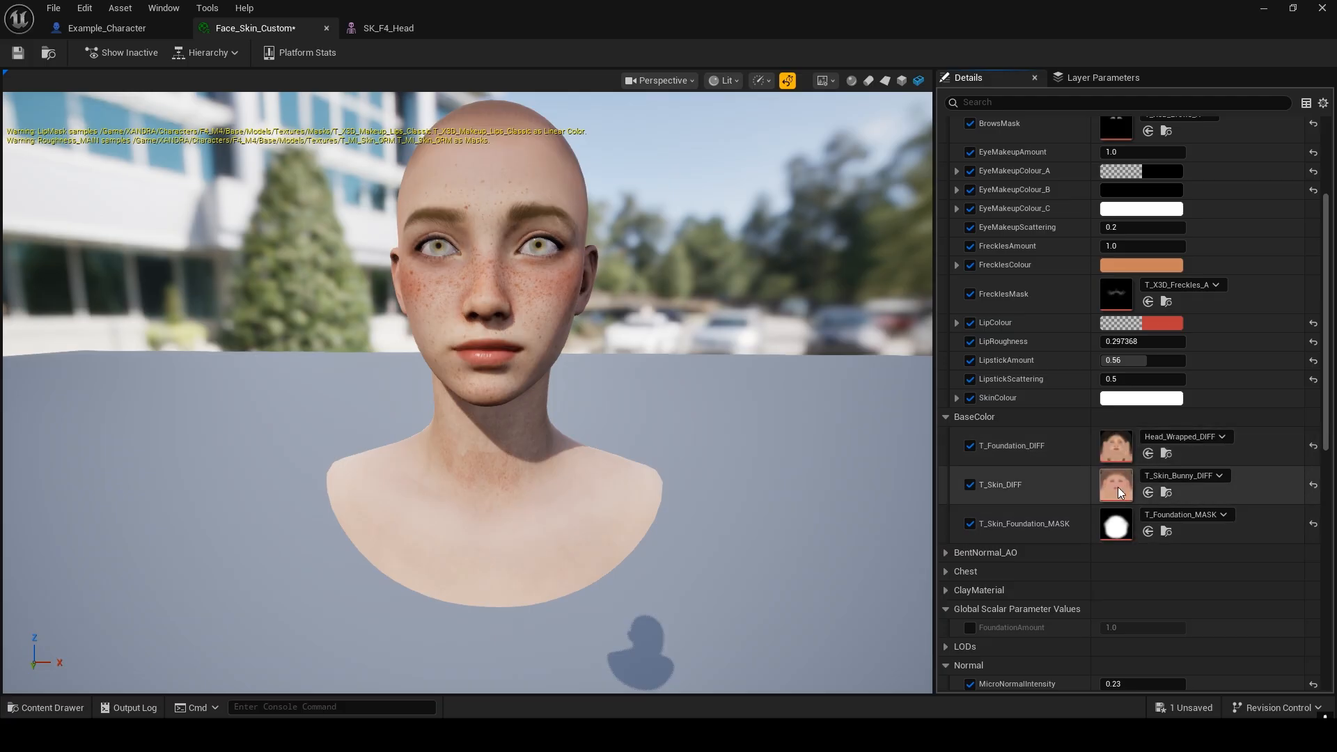
left_click(1313, 447)
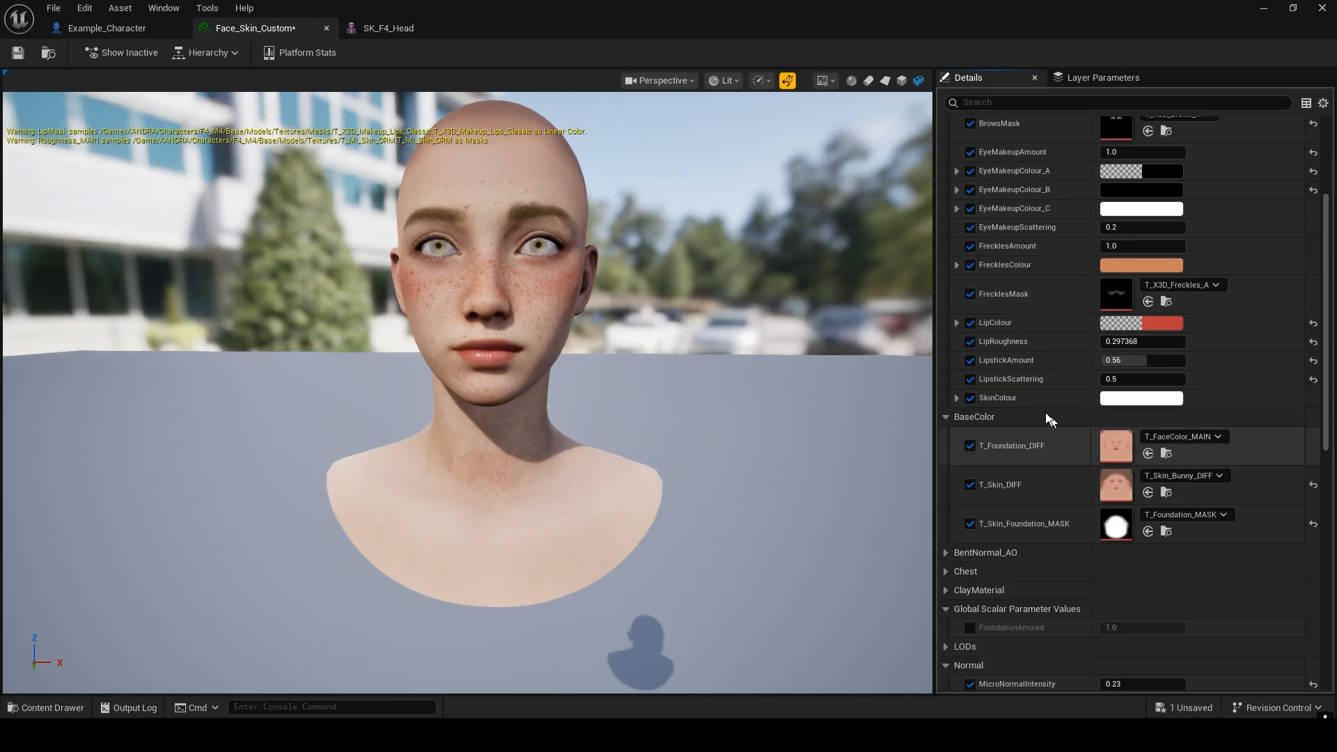
left_click(1313, 485)
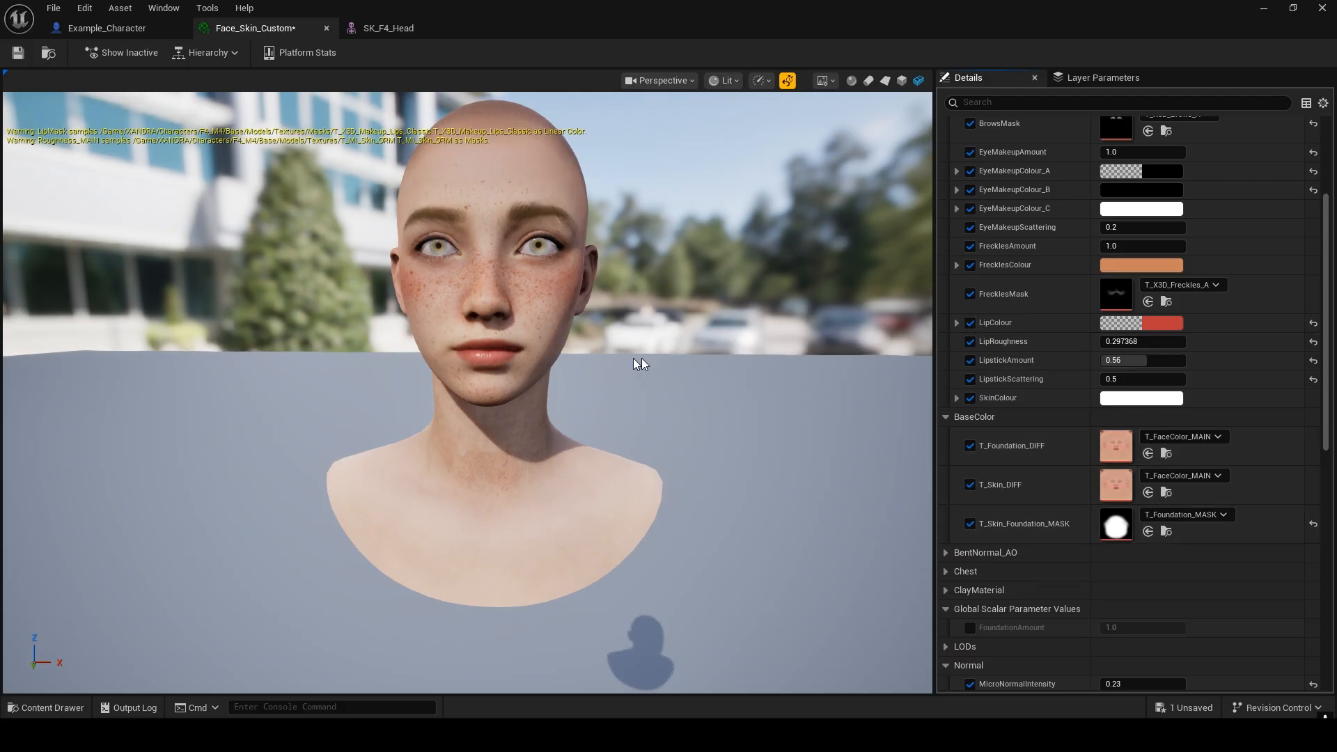
- Try switching off the FrecklesAmount, FrecklesColour and FrecklesMask overrides again to compare the face, and re-enable all three
scroll(1067, 299, "up", 8)
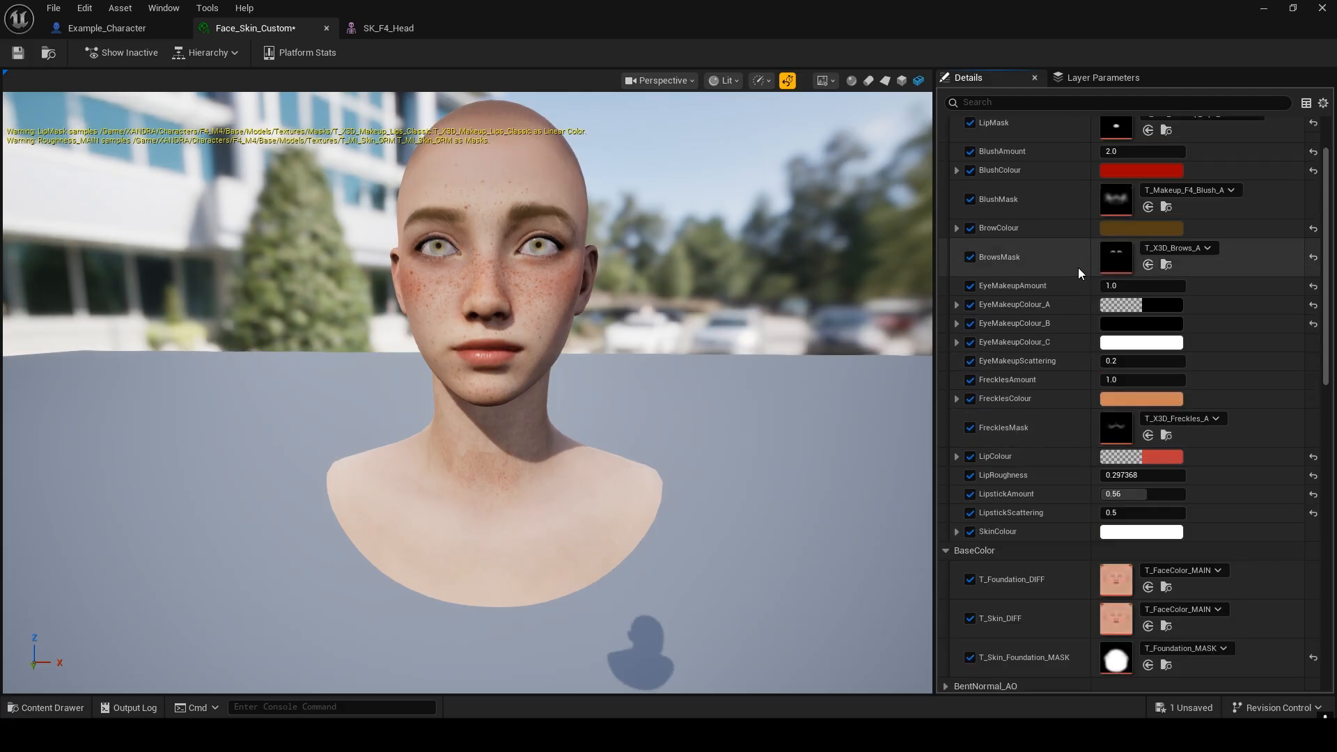
scroll(1114, 325, "down", 4)
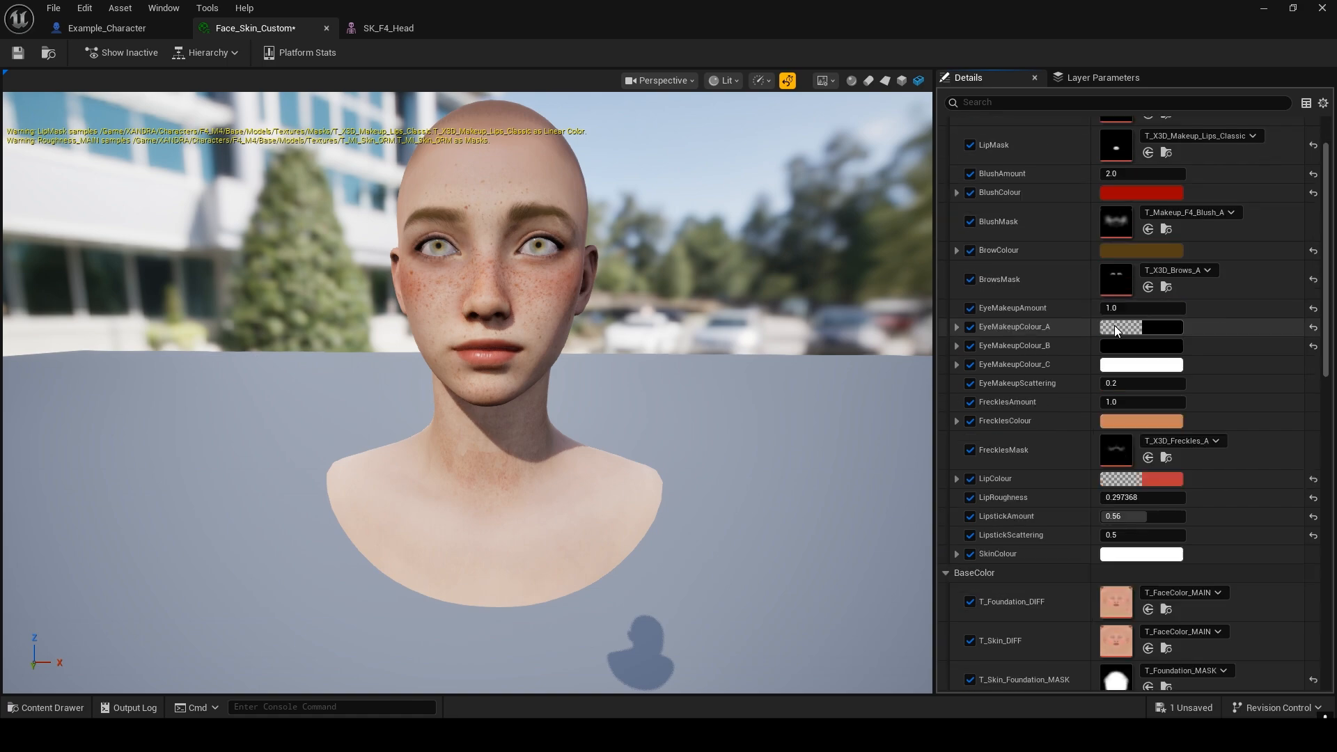
left_click(970, 313)
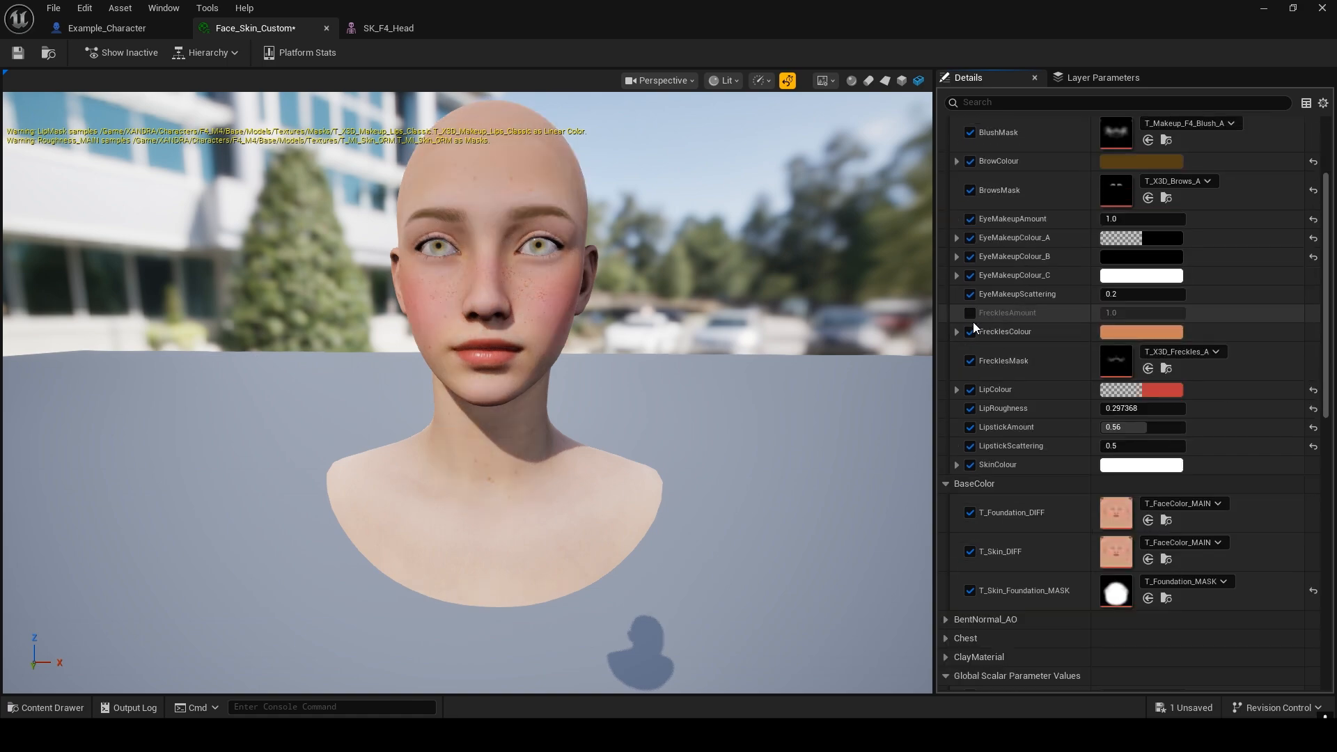
left_click(970, 332)
left_click(970, 360)
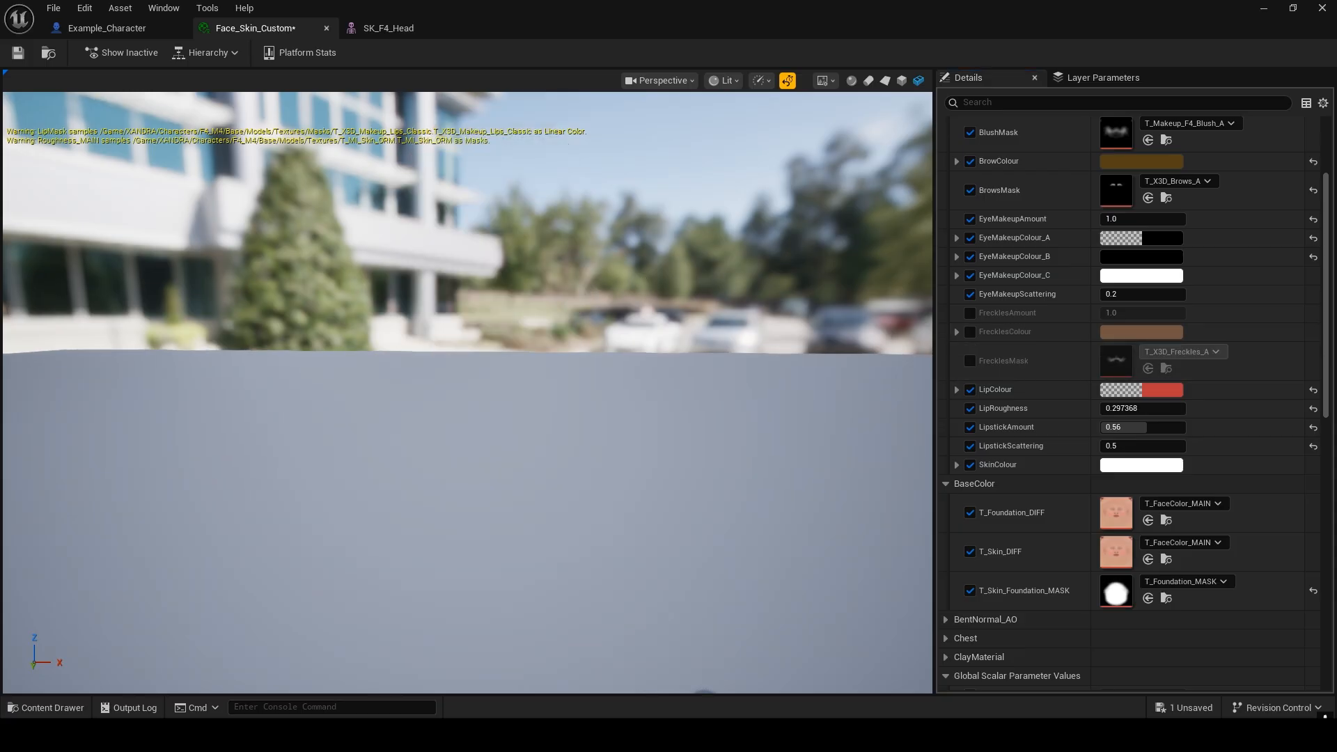
scroll(630, 279, "down", 2)
mouse_move(608, 269)
left_mouse_down()
mouse_move(682, 278)
mouse_move(610, 291)
left_mouse_up()
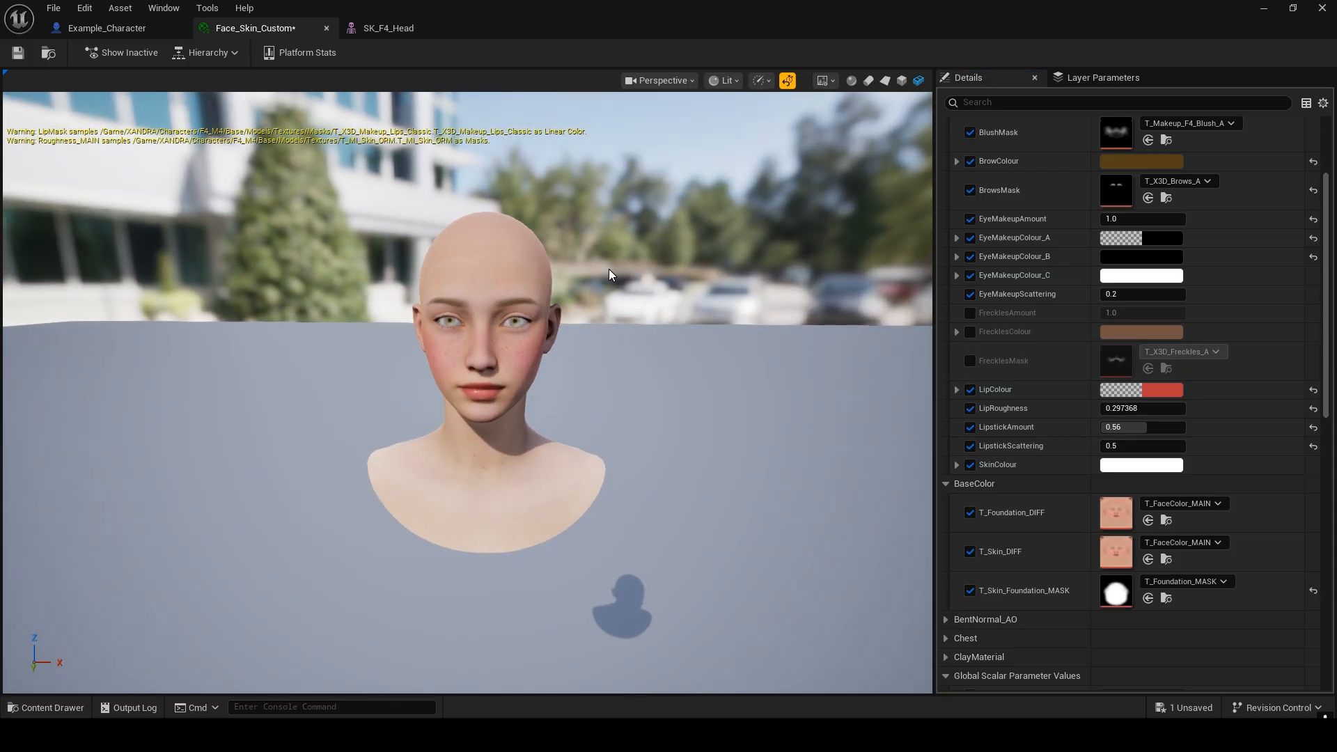
left_click(970, 313)
left_click(970, 332)
left_click(970, 360)
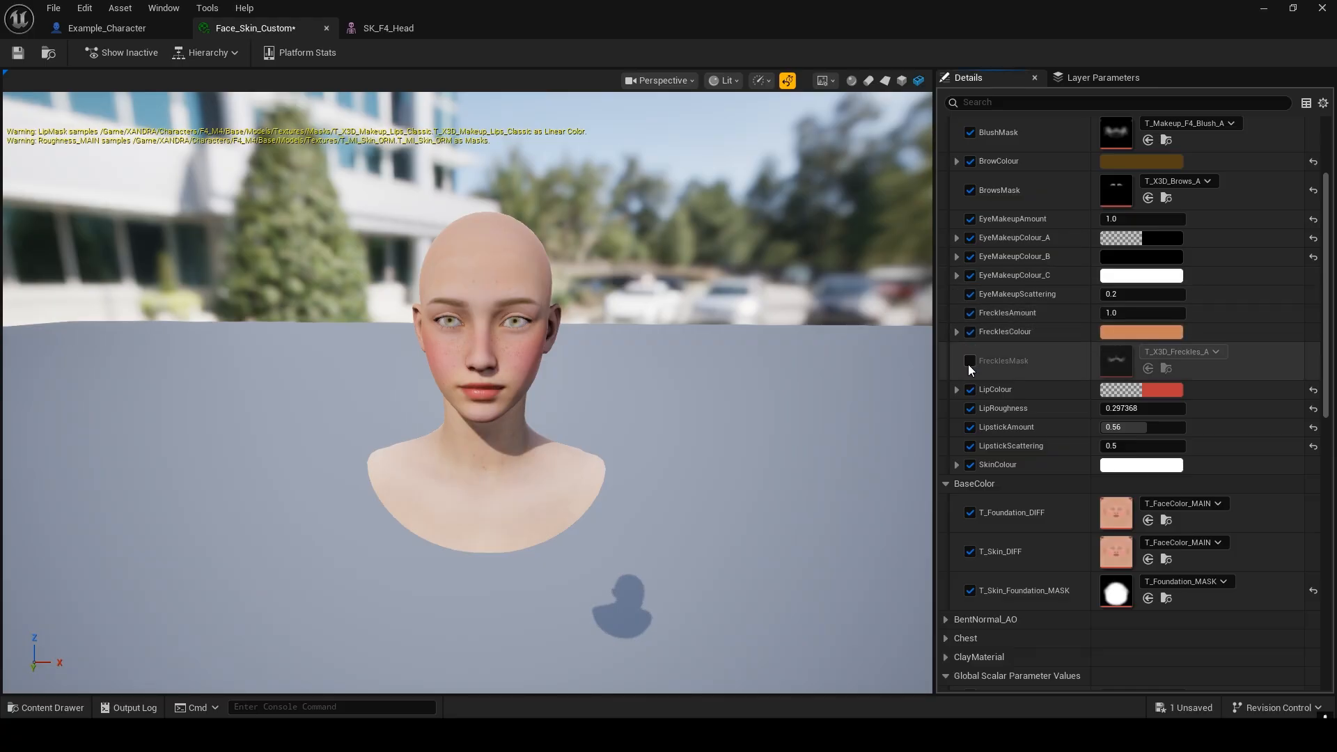
- Set the face skin's FrecklesAmount to 0 and save the Face_Skin_Custom material
left_click(1138, 312)
type("-0.76")
left_click_drag(1159, 313, 1162, 313)
left_click(1162, 314)
type("0")
left_click(1042, 312)
left_click(17, 53)
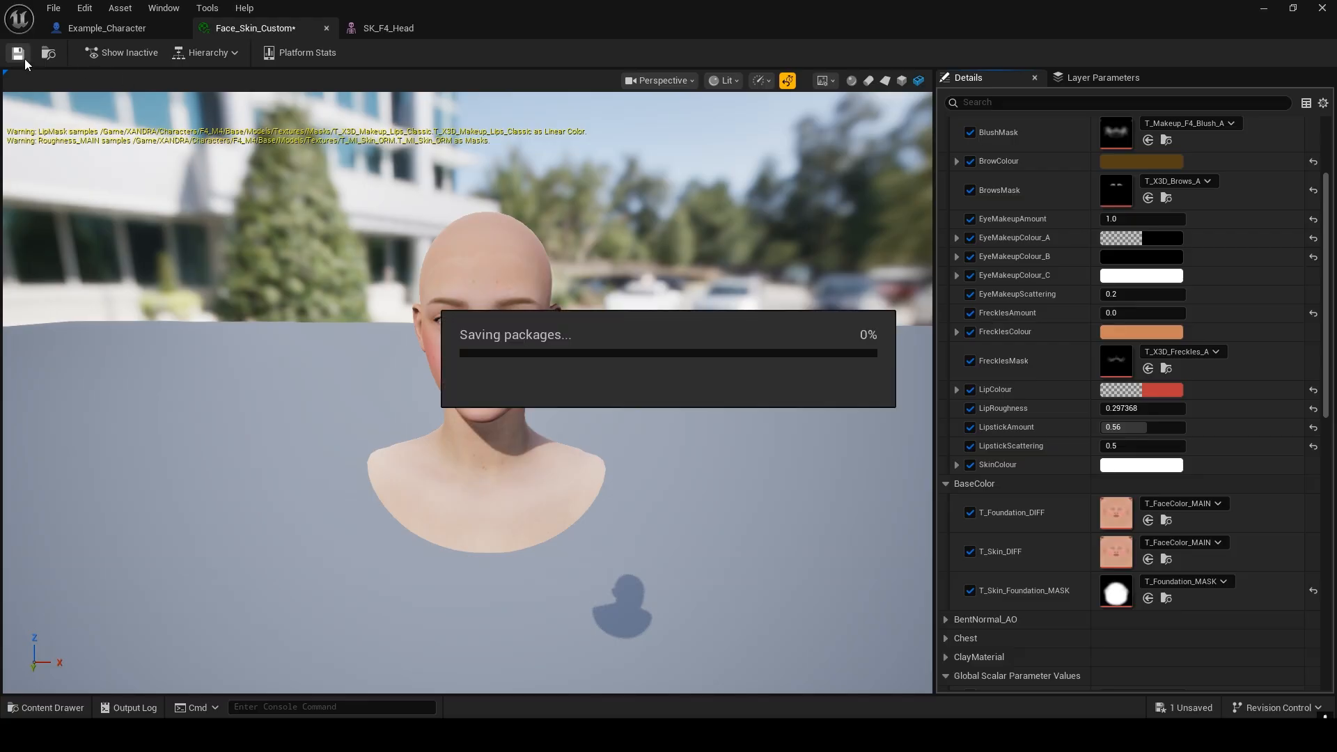
- Set FrecklesAmount to 1 and change FrecklesColour to a dark reddish brown, hex 411A14FF
scroll(468, 393, "up", 5)
left_click_drag(468, 393, 491, 408)
scroll(759, 266, "down", 5)
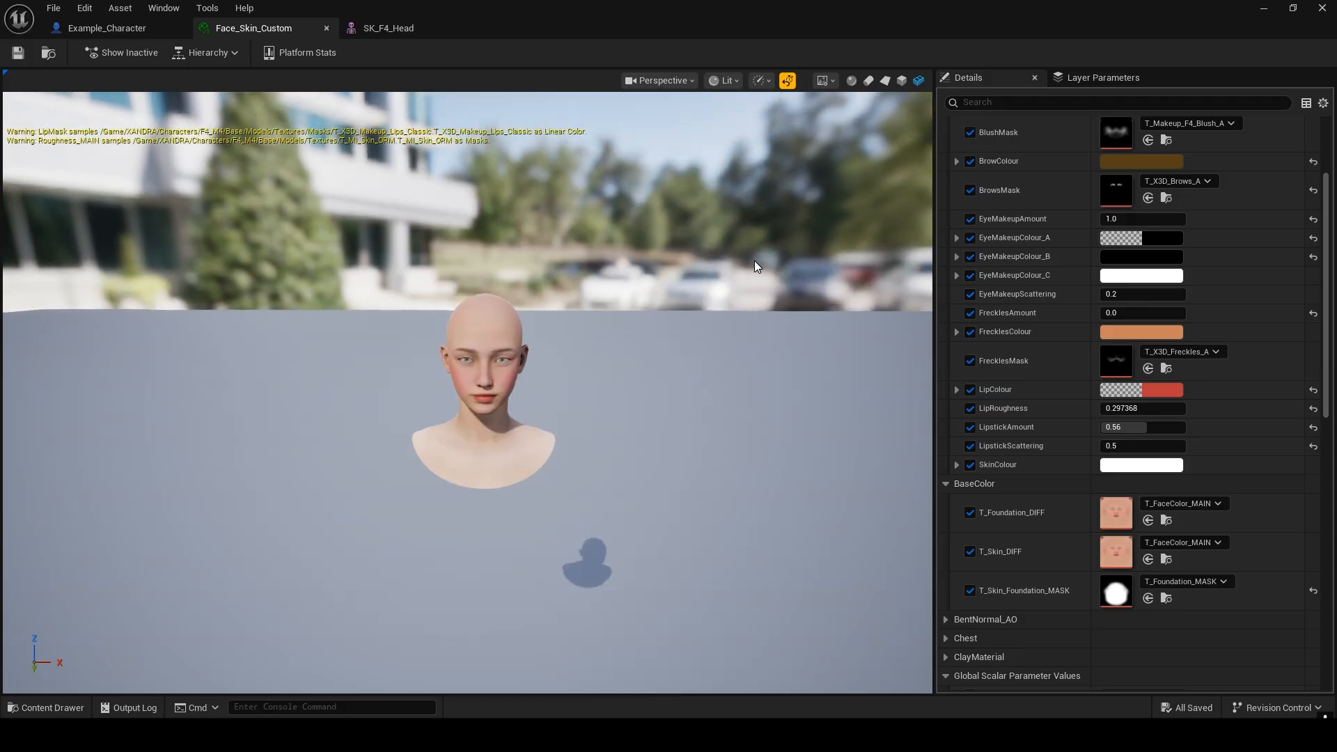
scroll(757, 266, "up", 5)
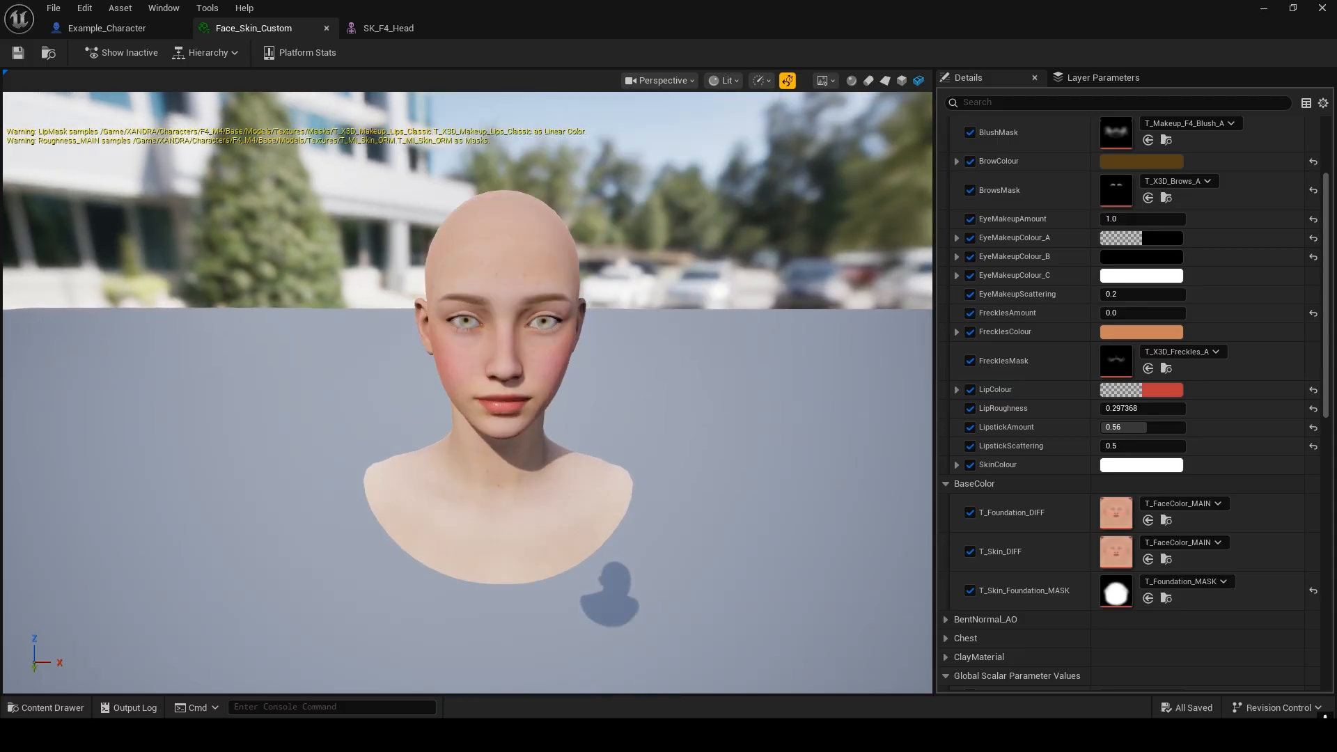
left_click(1135, 311)
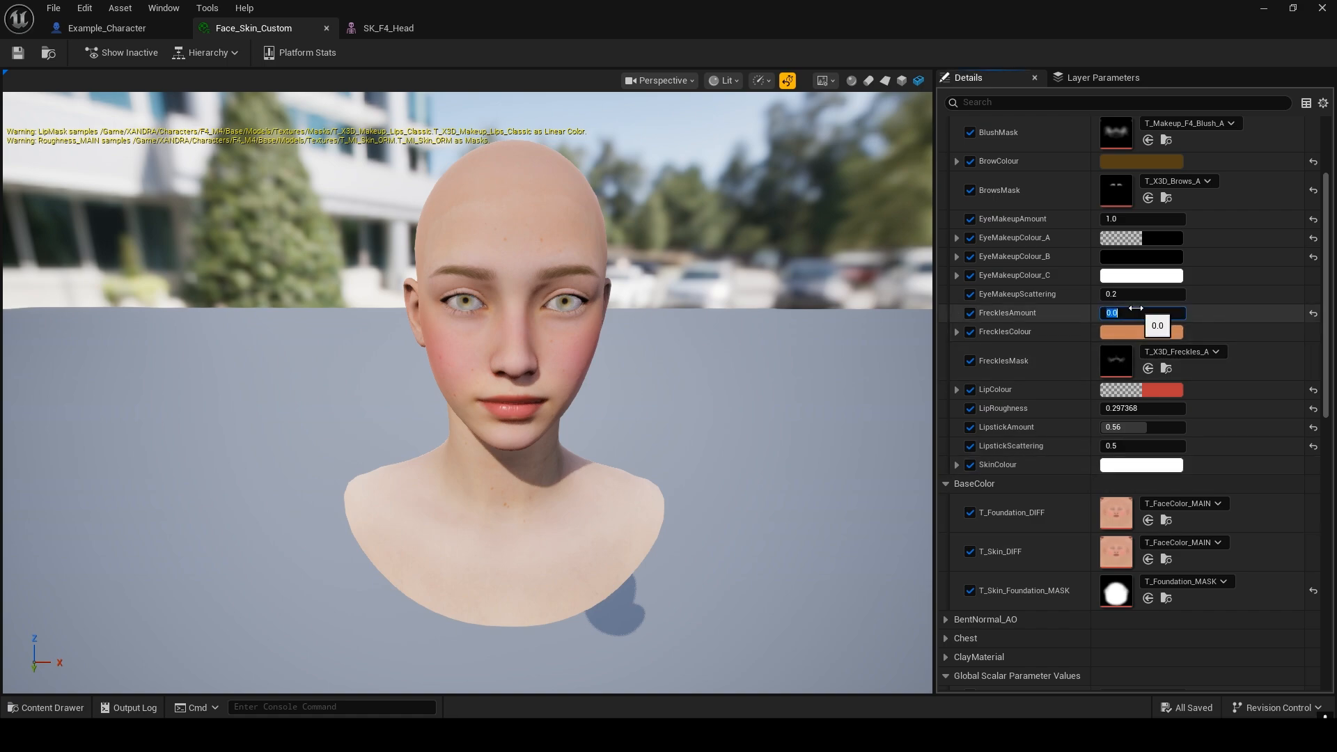
key("Return")
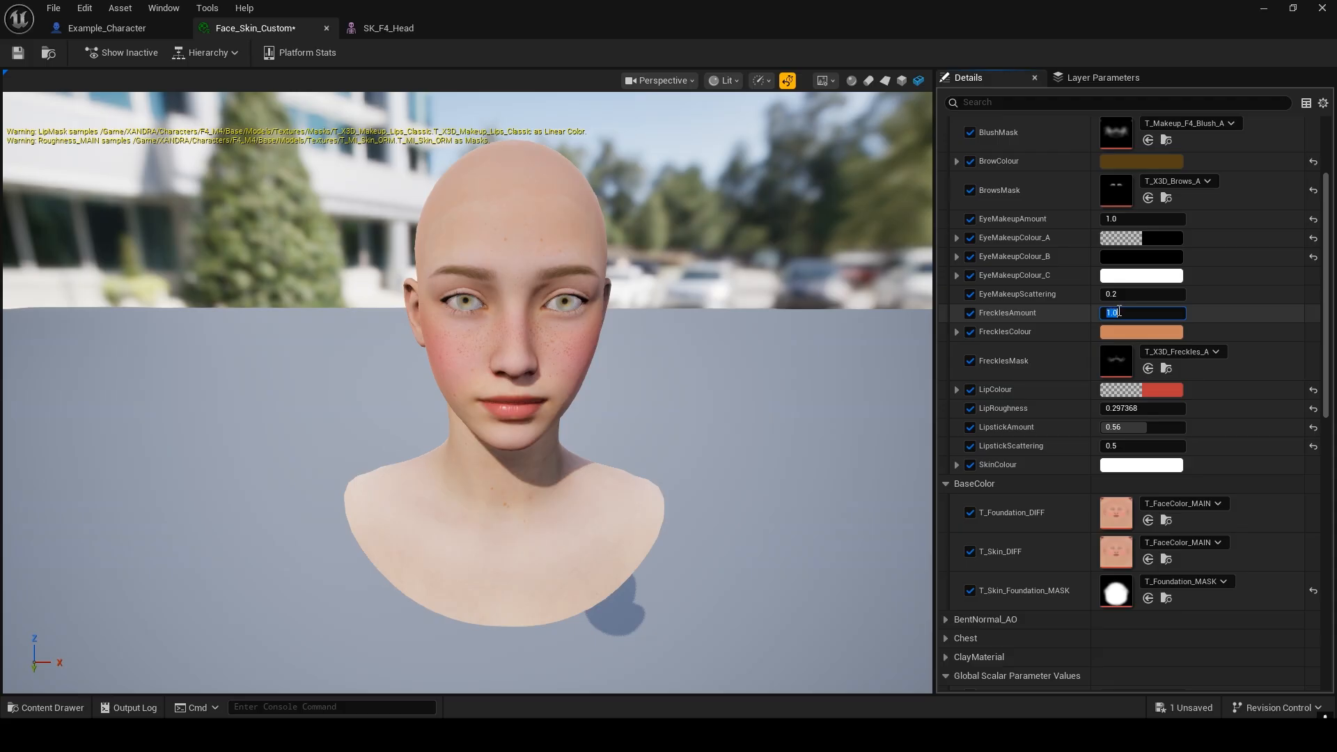
left_click(1122, 339)
left_click_drag(1004, 457, 1010, 482)
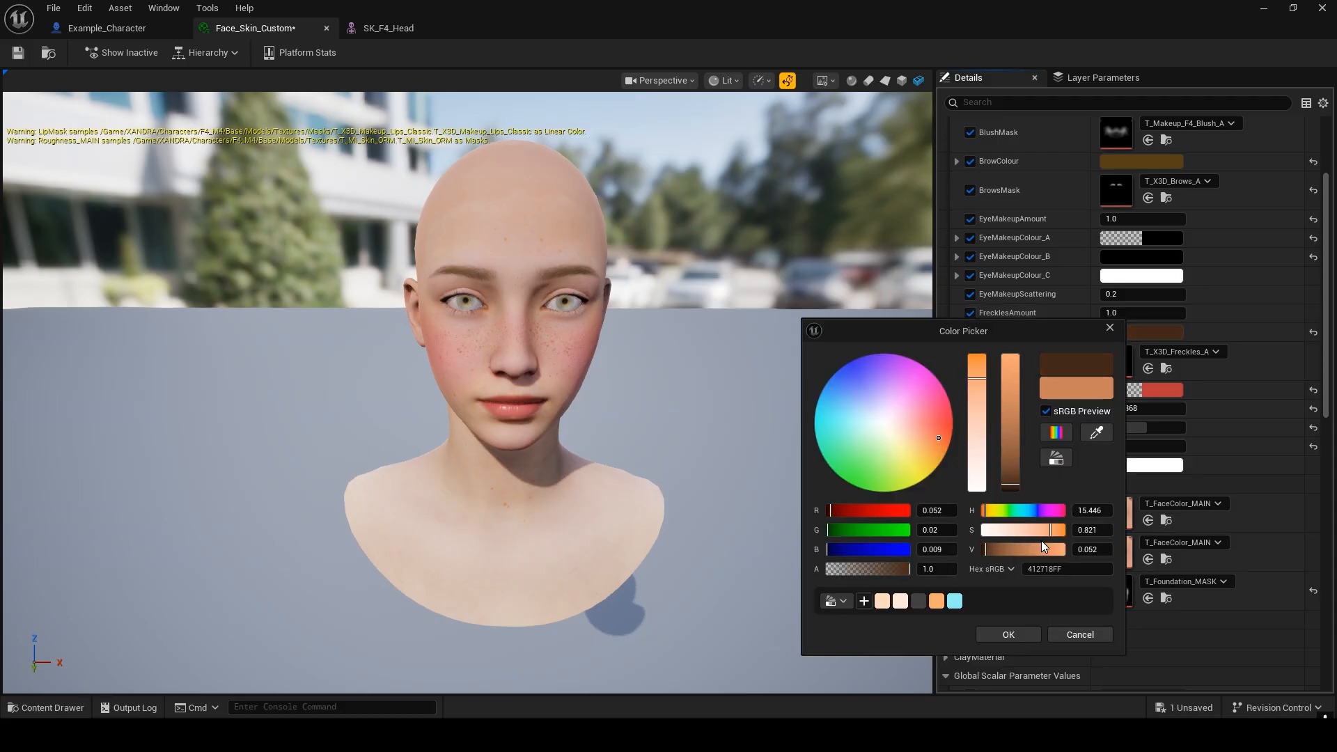
left_click_drag(930, 433, 944, 427)
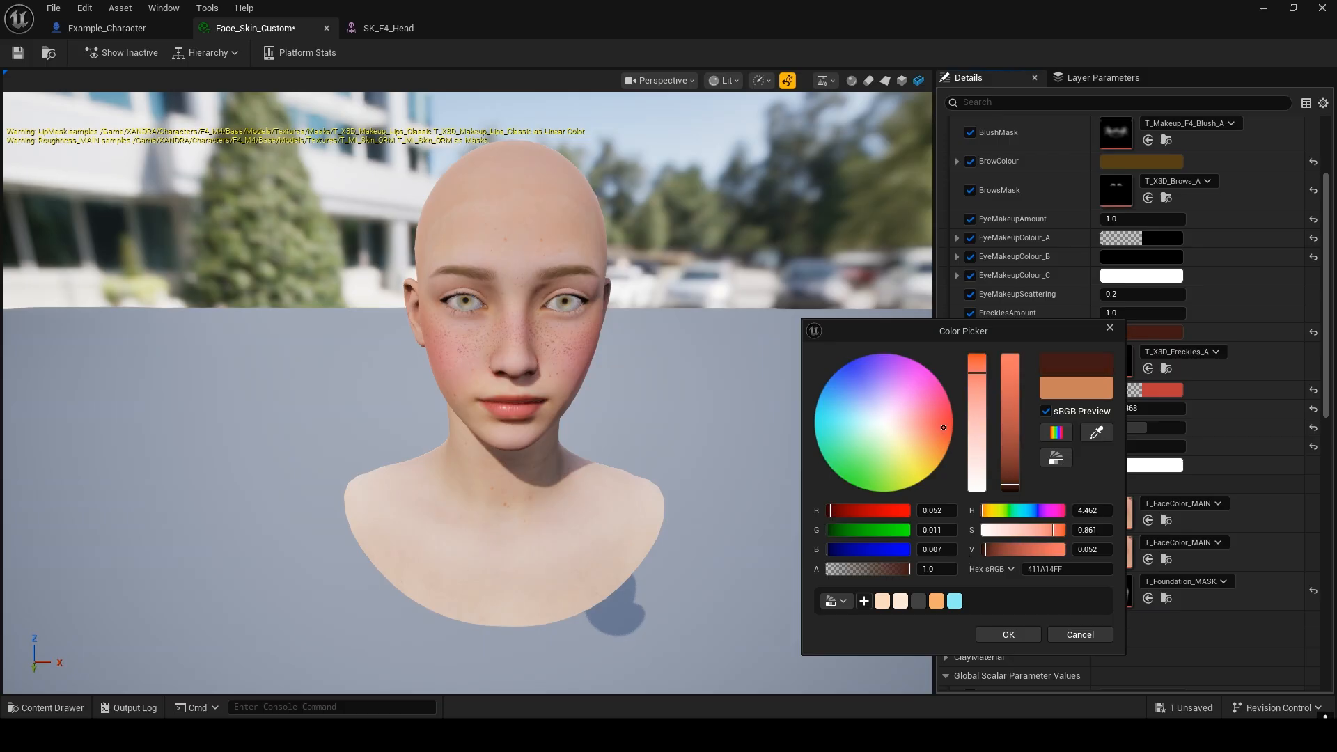
left_click(1013, 633)
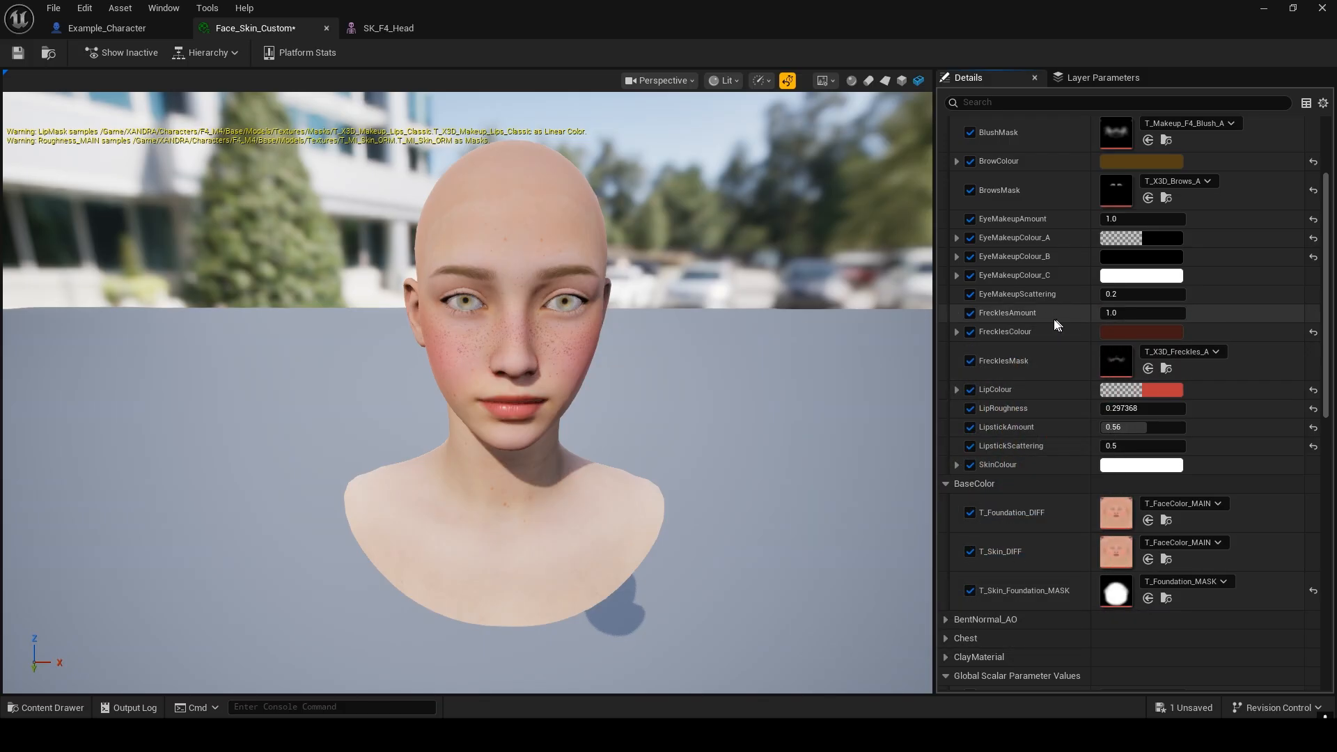
- Set the face's SkinColour to the saved light peach swatch, hex FFDCC1FF
scroll(1034, 341, "up", 1)
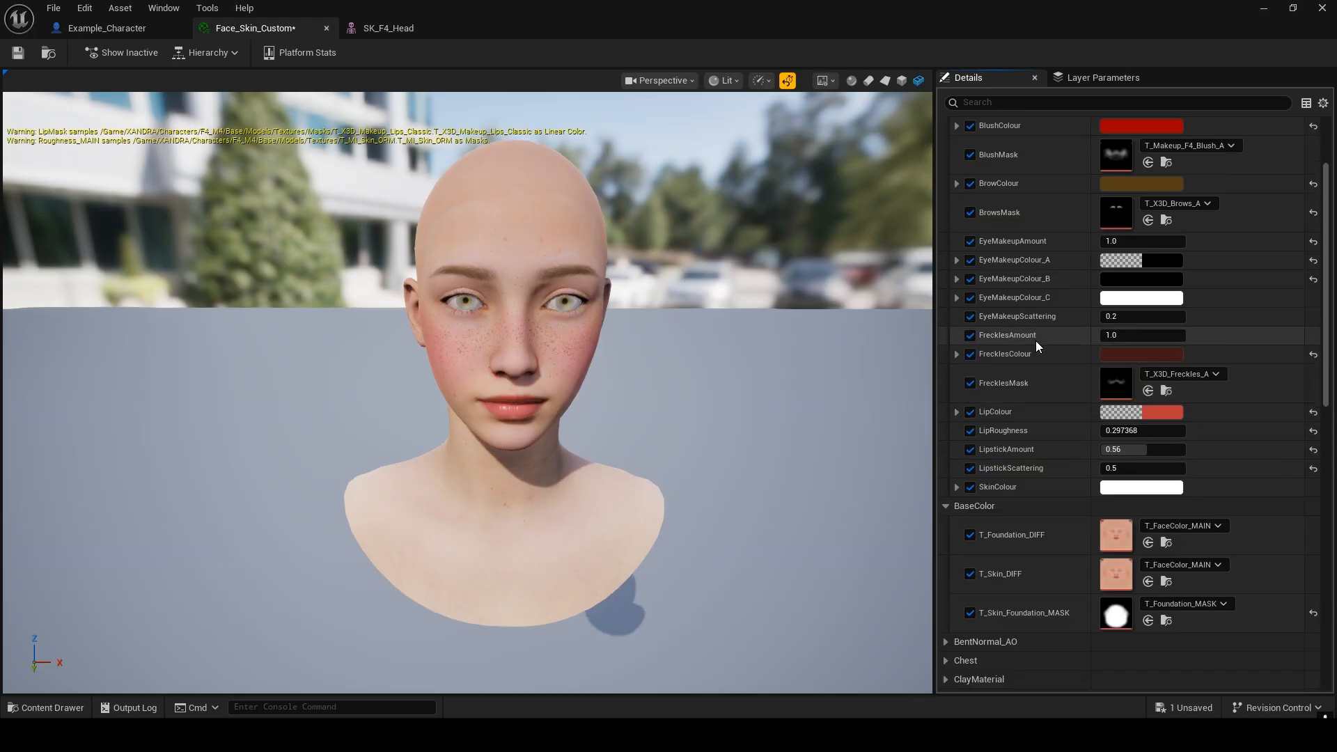
scroll(1035, 340, "up", 2)
left_click(1138, 531)
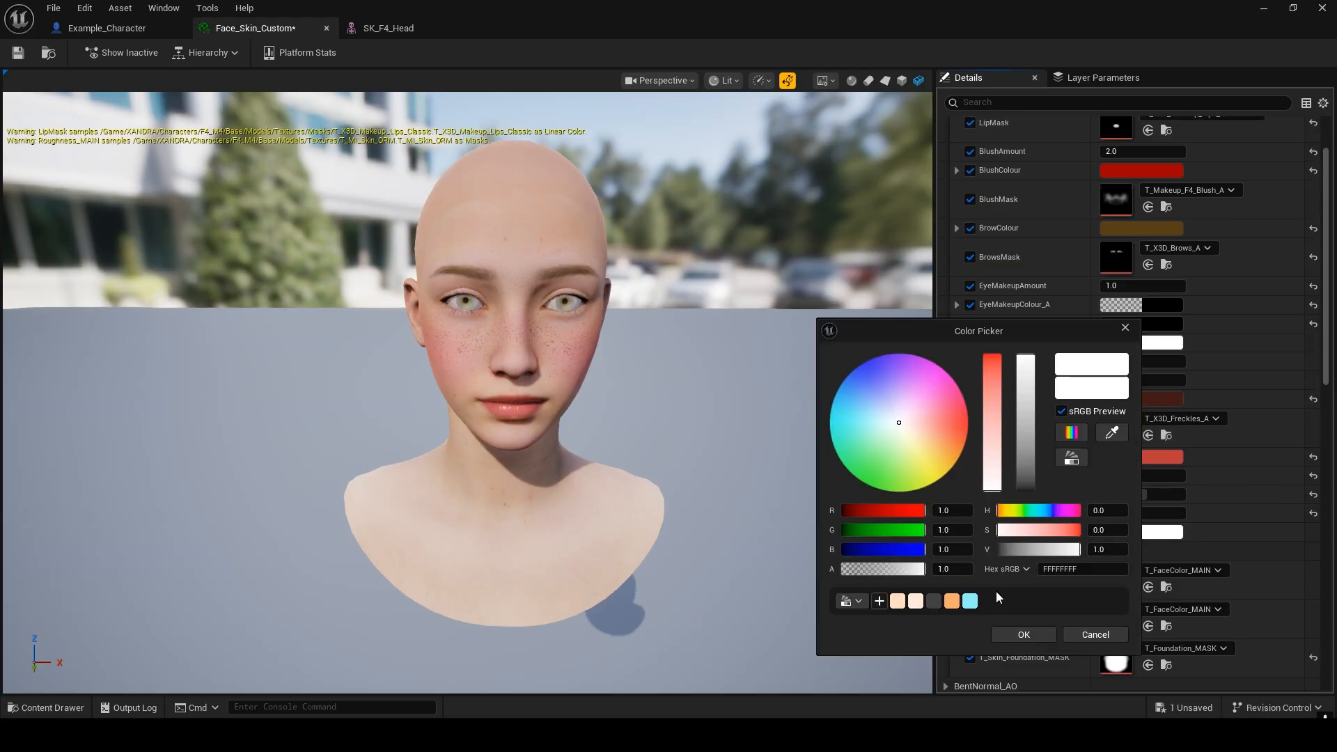
left_click(897, 601)
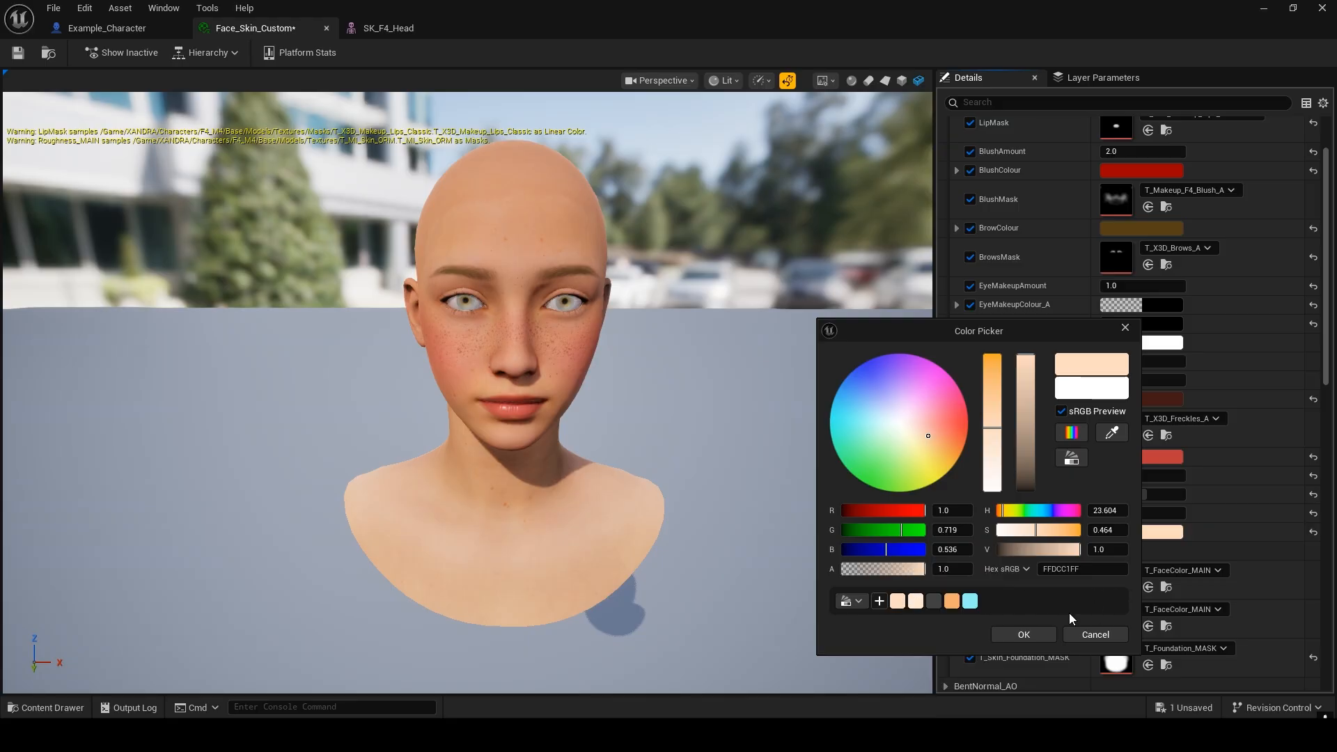
left_click(1023, 634)
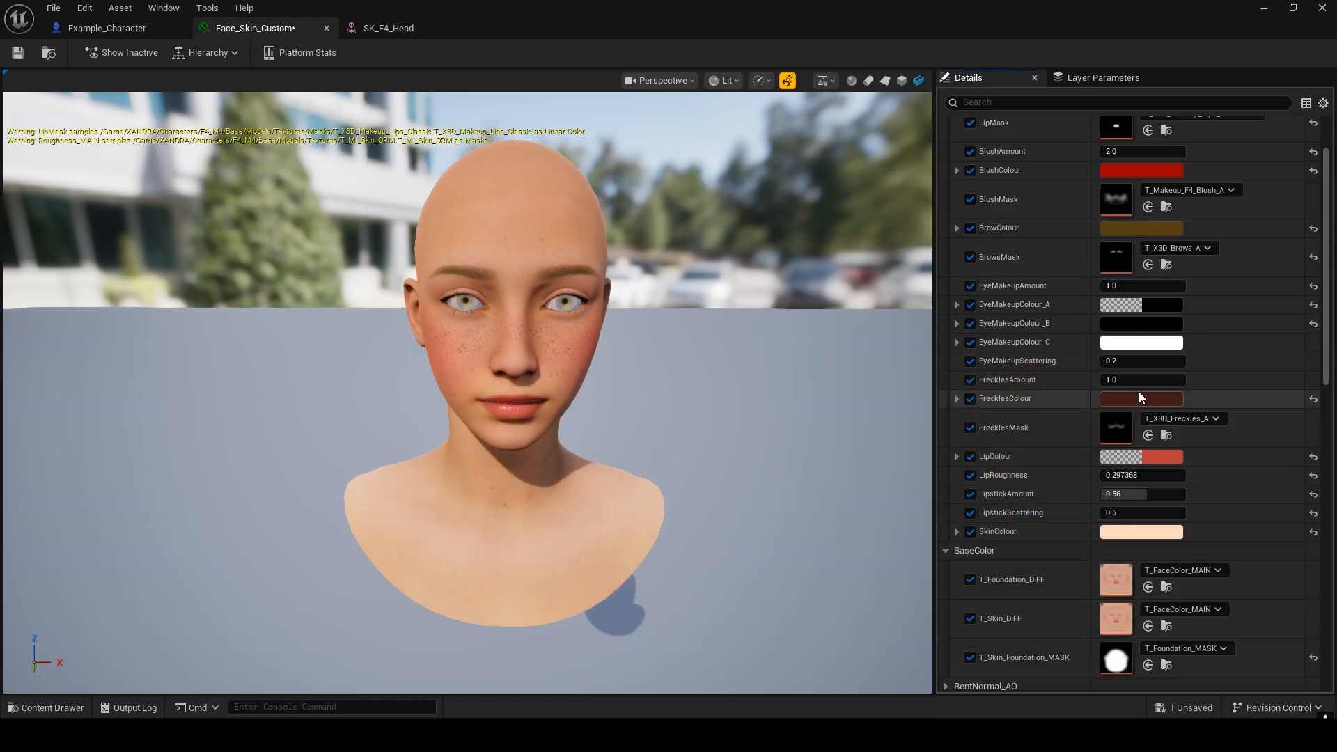
- Increase FrecklesAmount to about 1.65 and save the Face_Skin_Custom material
left_click_drag(1143, 380, 1160, 380)
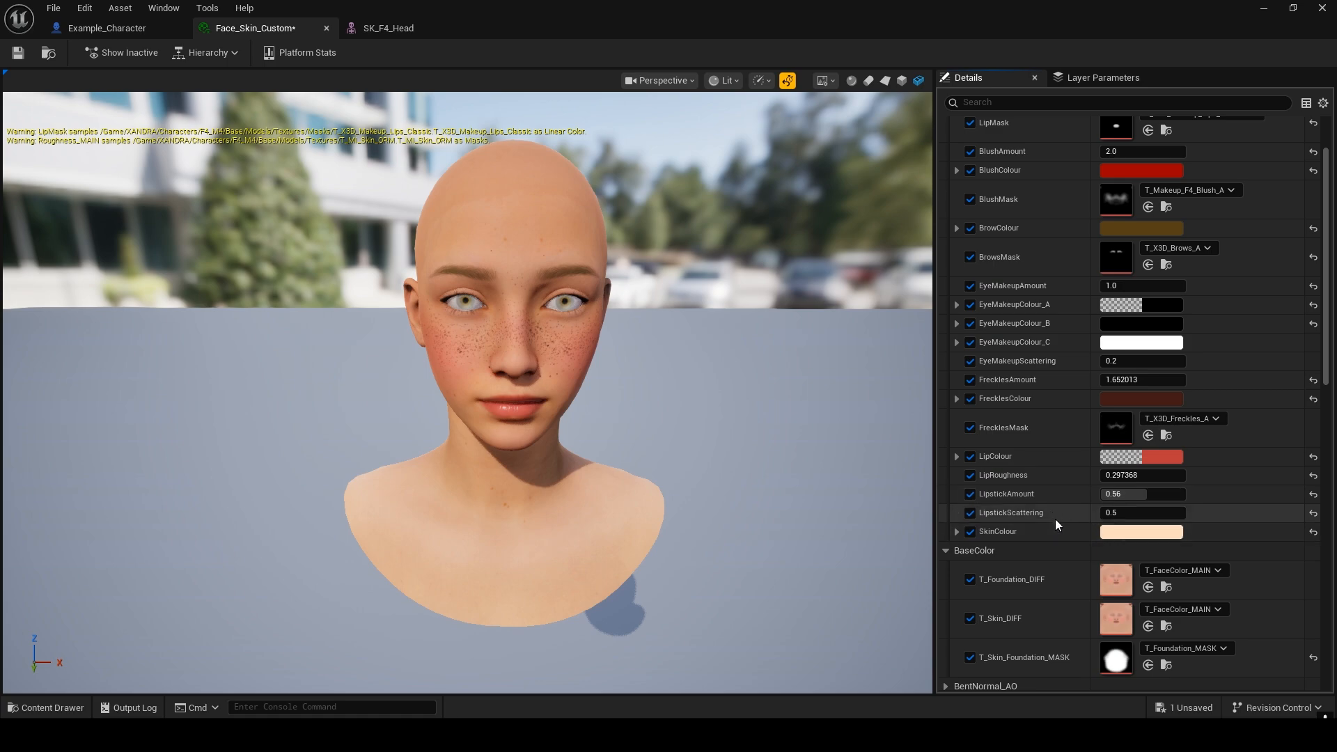
scroll(1053, 516, "up", 1)
scroll(1051, 504, "down", 2)
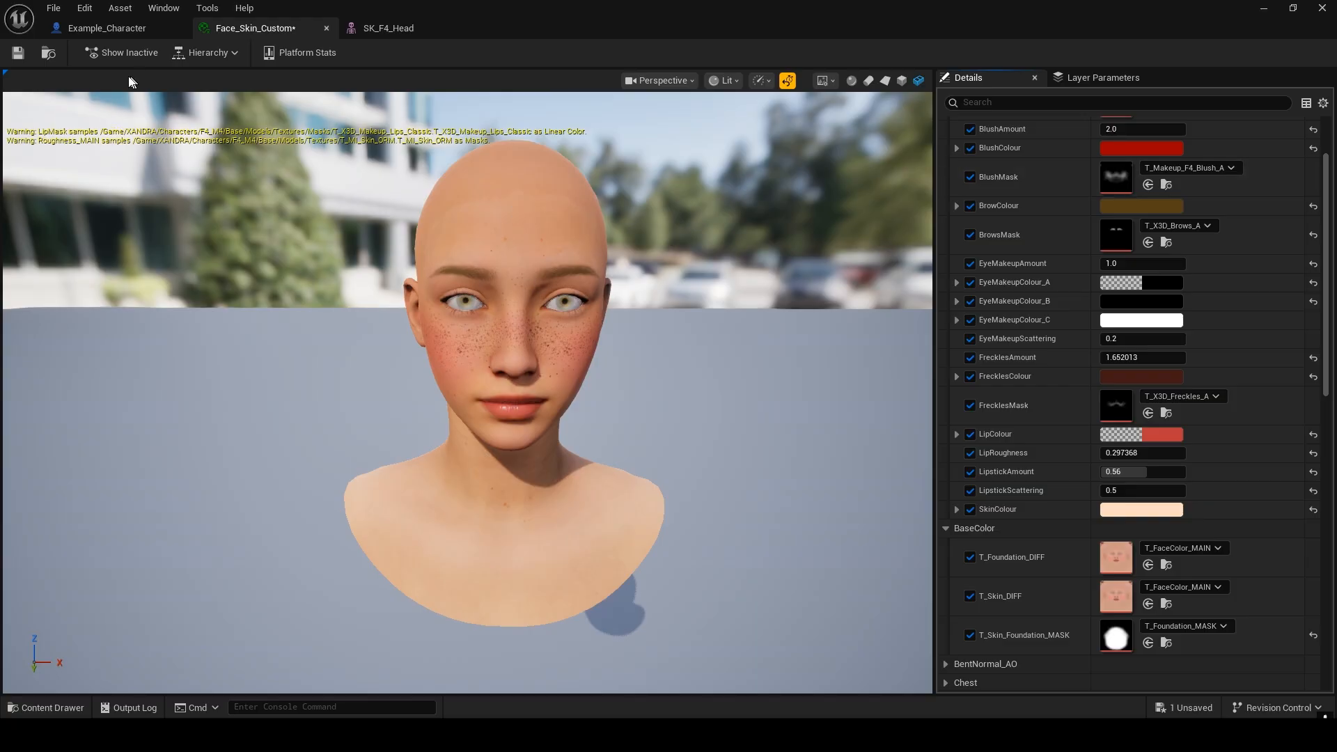
left_click(18, 56)
- Switch to the Lvl_ThirdPerson level and examine the example character's face and skin up close
left_click(1263, 10)
right_click_drag(794, 303, 822, 250)
key("s")
key("d")
key("w")
key("a")
key("w")
key("s")
key("a")
key("d")
key("d")
key("a")
mouse_move(705, 276)
right_mouse_down()
mouse_move(717, 276)
mouse_move(706, 284)
right_mouse_up()
key("w")
key("f")
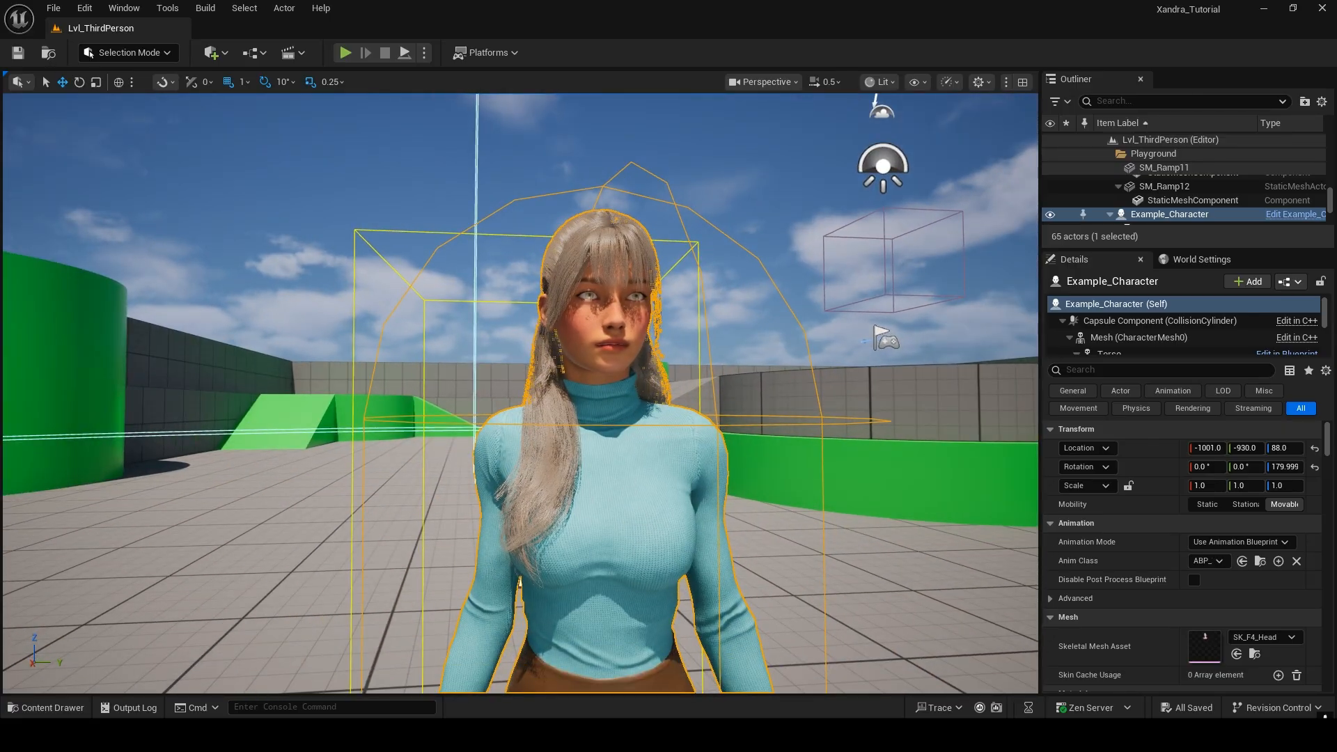
- Return to the Face_Skin_Custom material and reset EyeMakeupMask to T_Makeup_F4_Eyeliner_B and LipMask to T_Black_Linear
left_click(1060, 663)
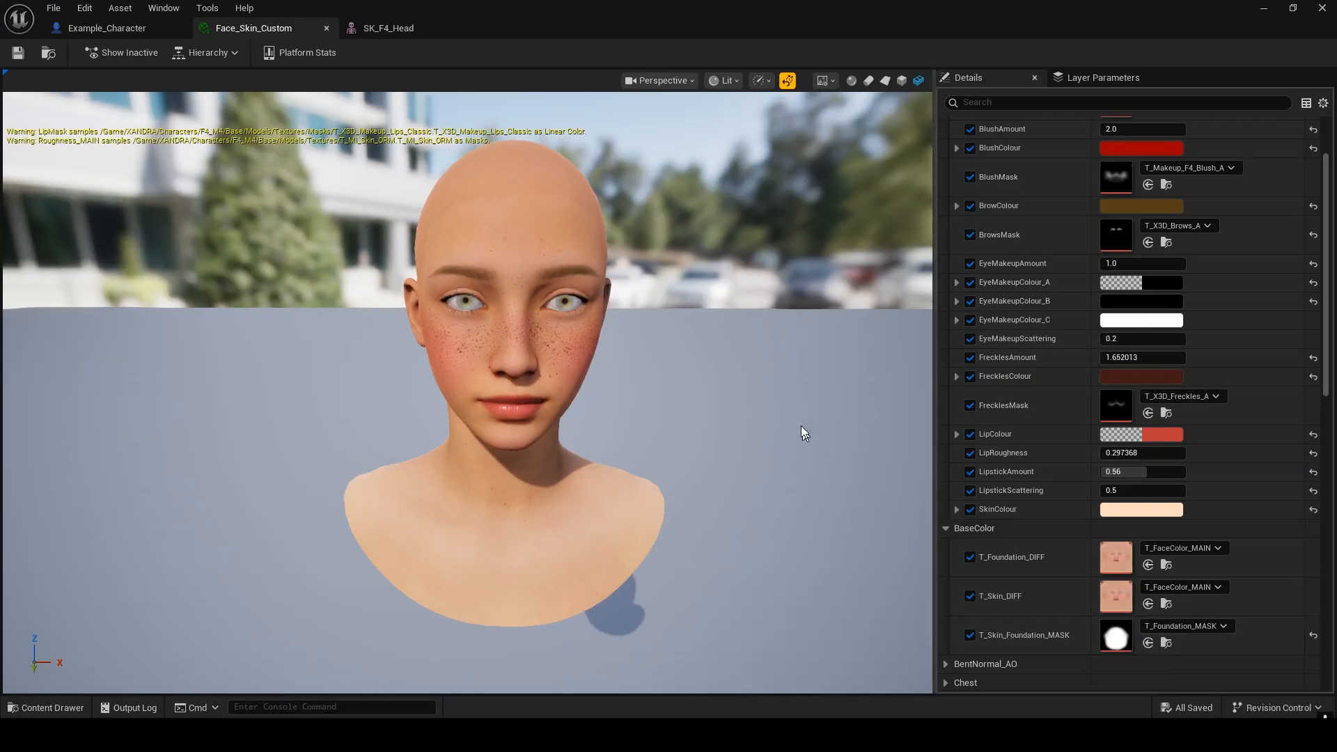
scroll(1093, 241, "up", 3)
scroll(1093, 240, "up", 1)
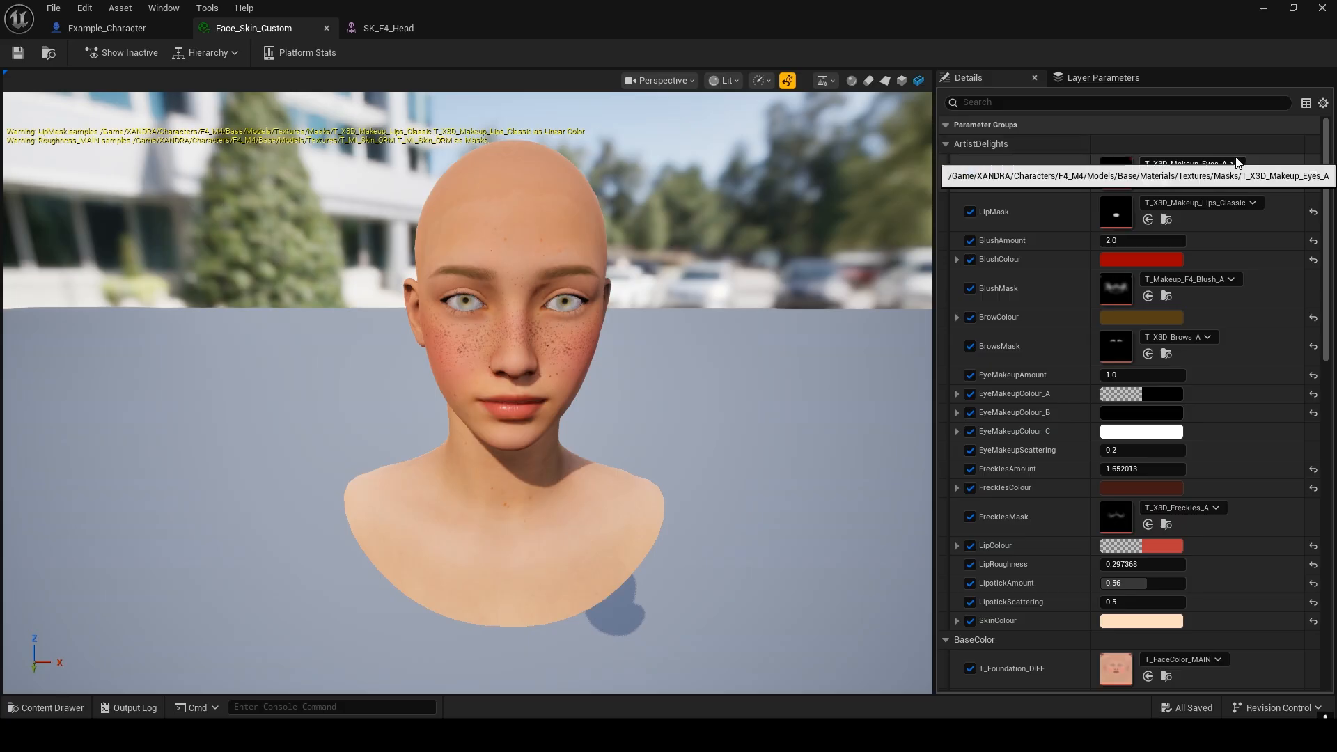
left_click(1312, 174)
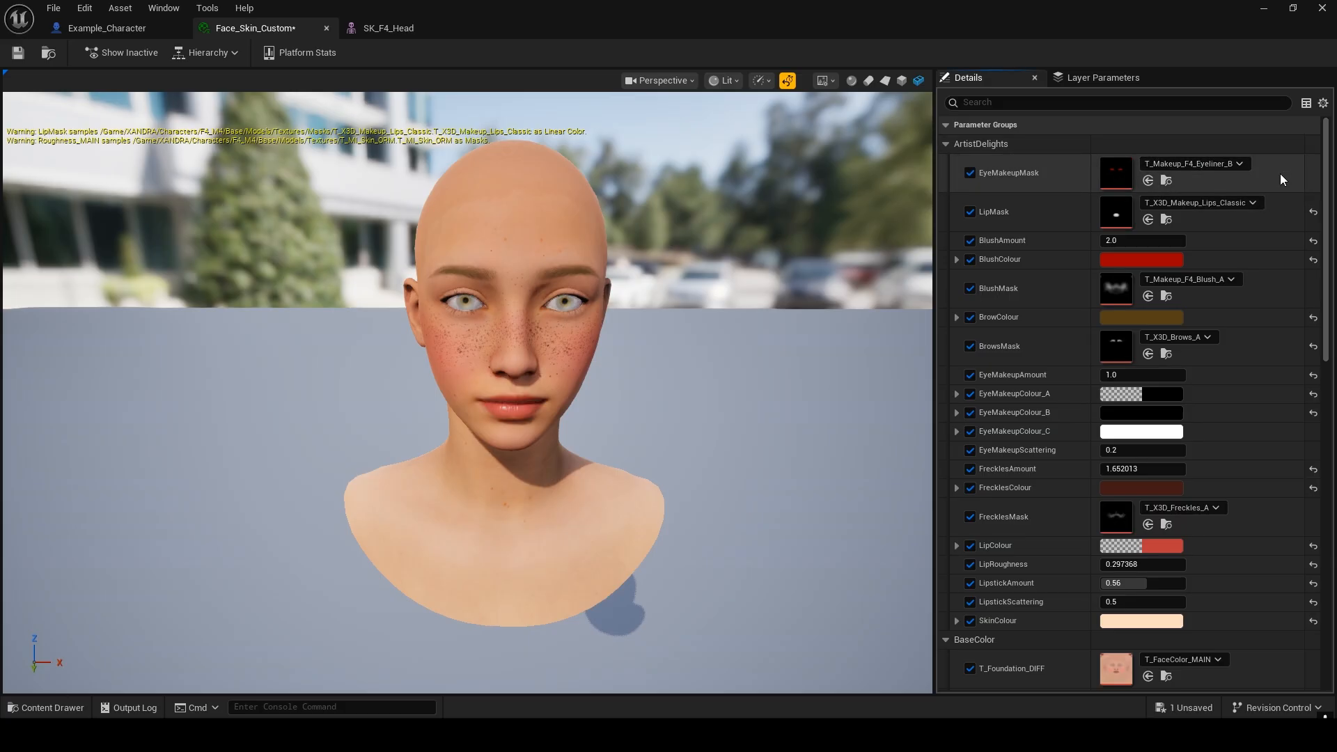
left_click(1312, 213)
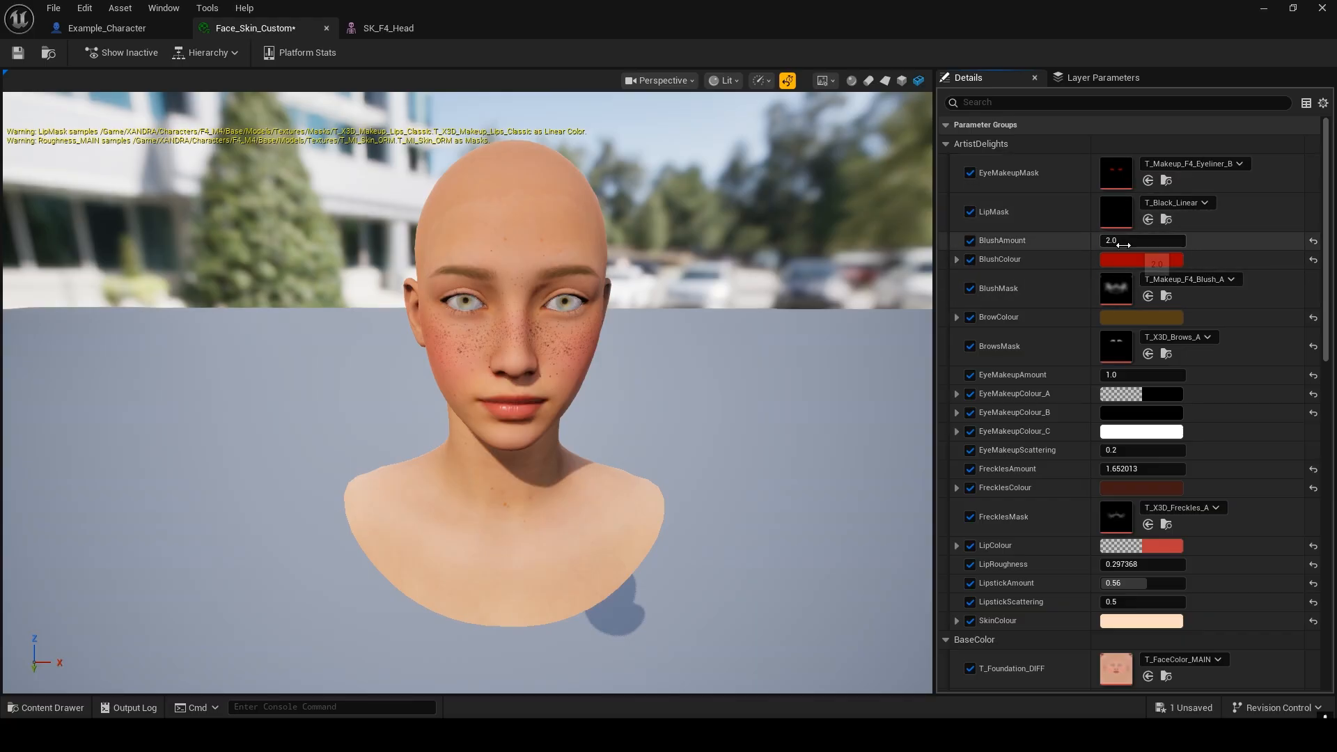
- Try a stronger blush on the face, and set BlushAmount to 1
left_click_drag(1142, 240, 1233, 240)
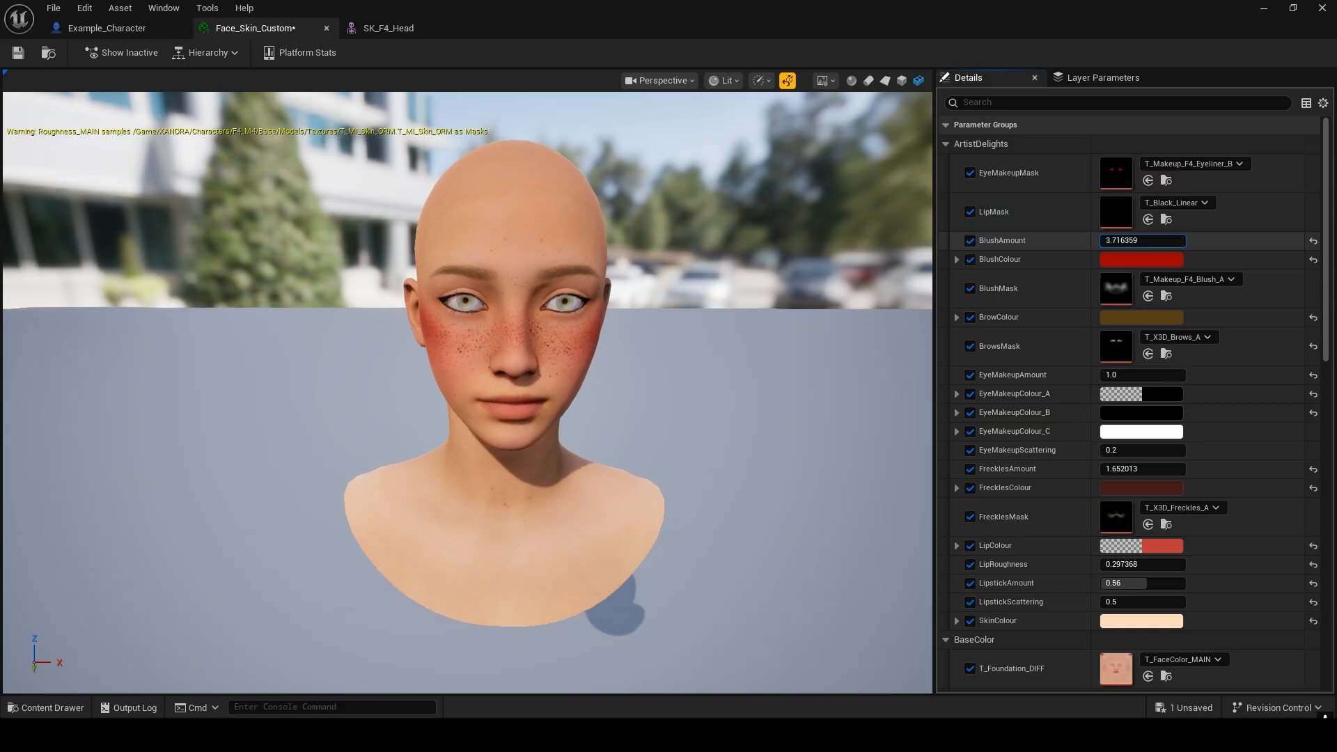
left_click(1143, 240)
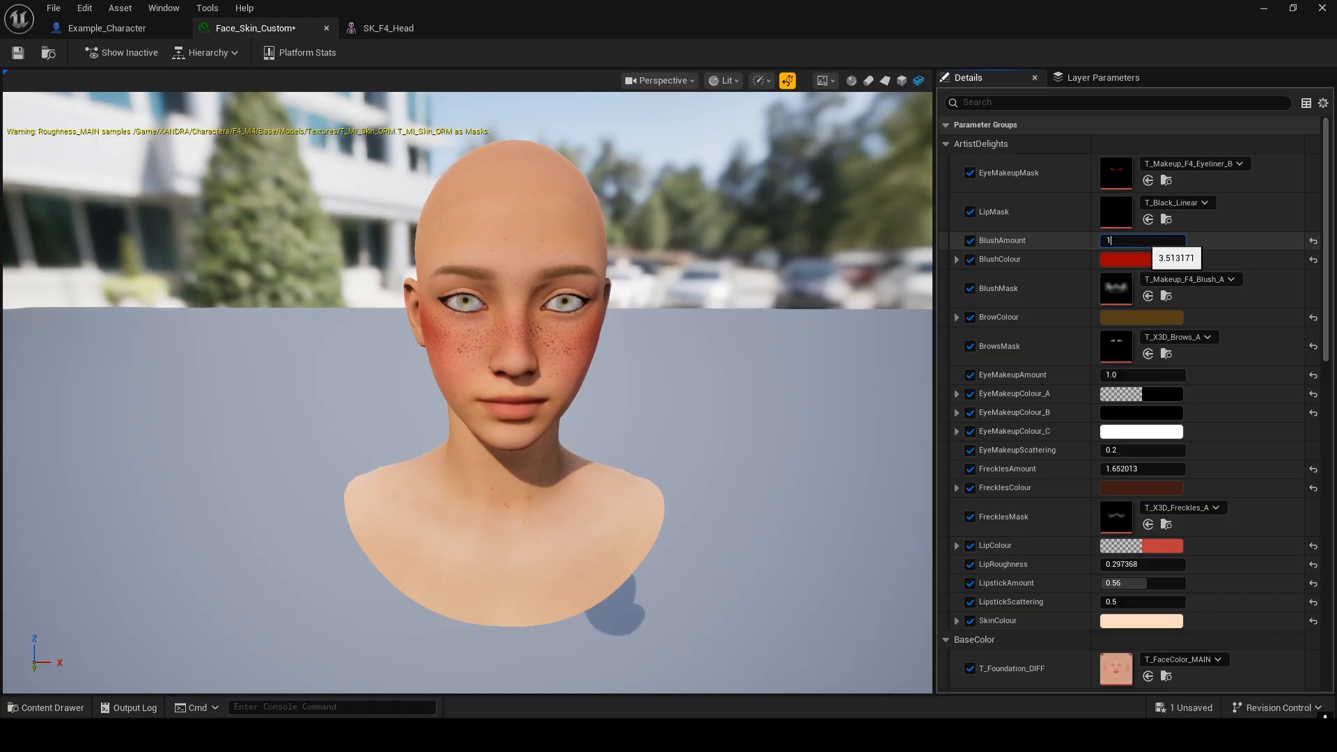
key("Return")
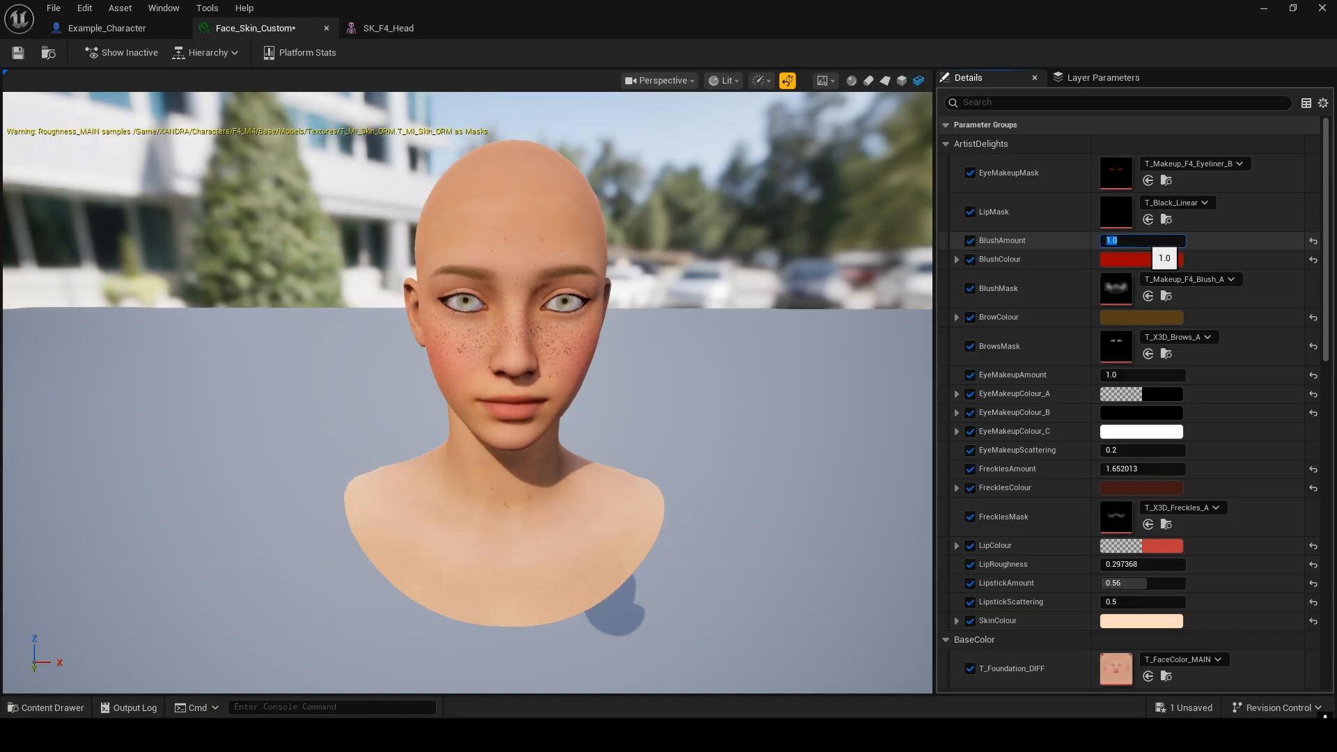
left_click(1041, 245)
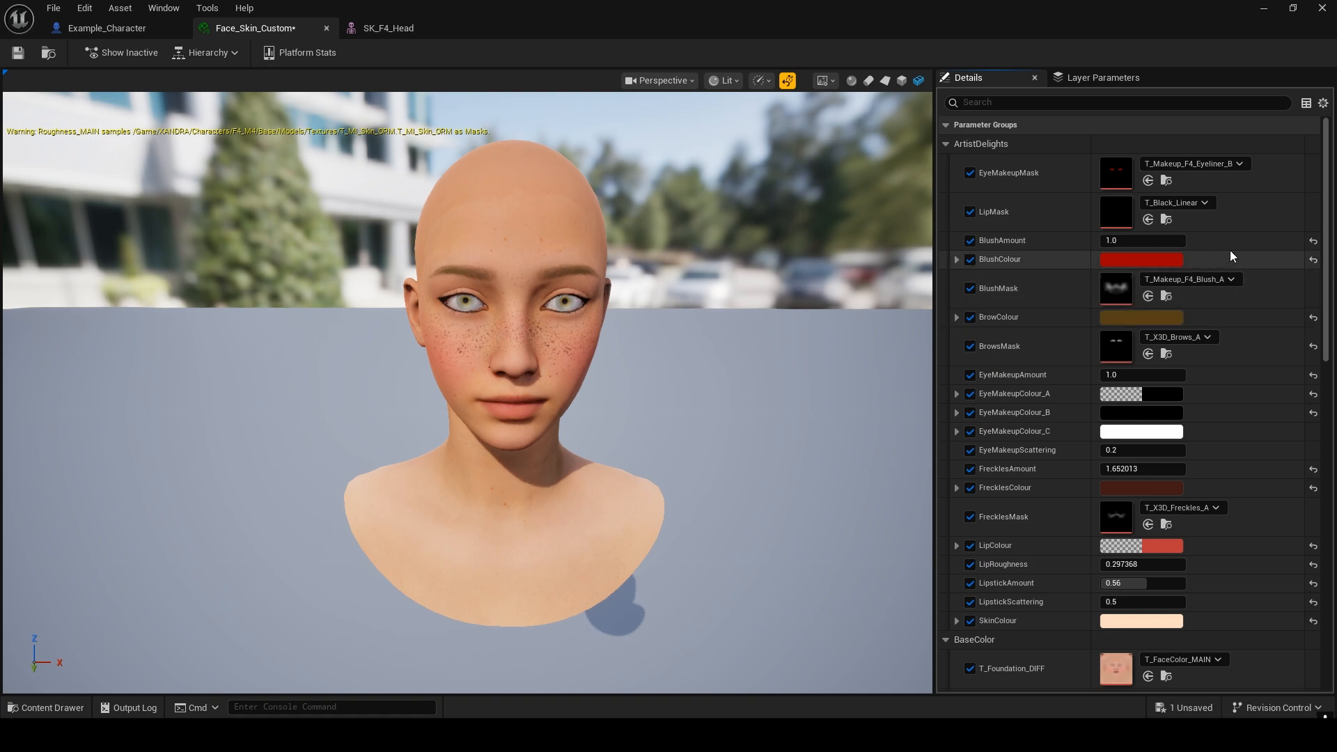
- Look through the texture choices available for BlushMask and EyeMakeupMask without changing either one
left_click(1202, 283)
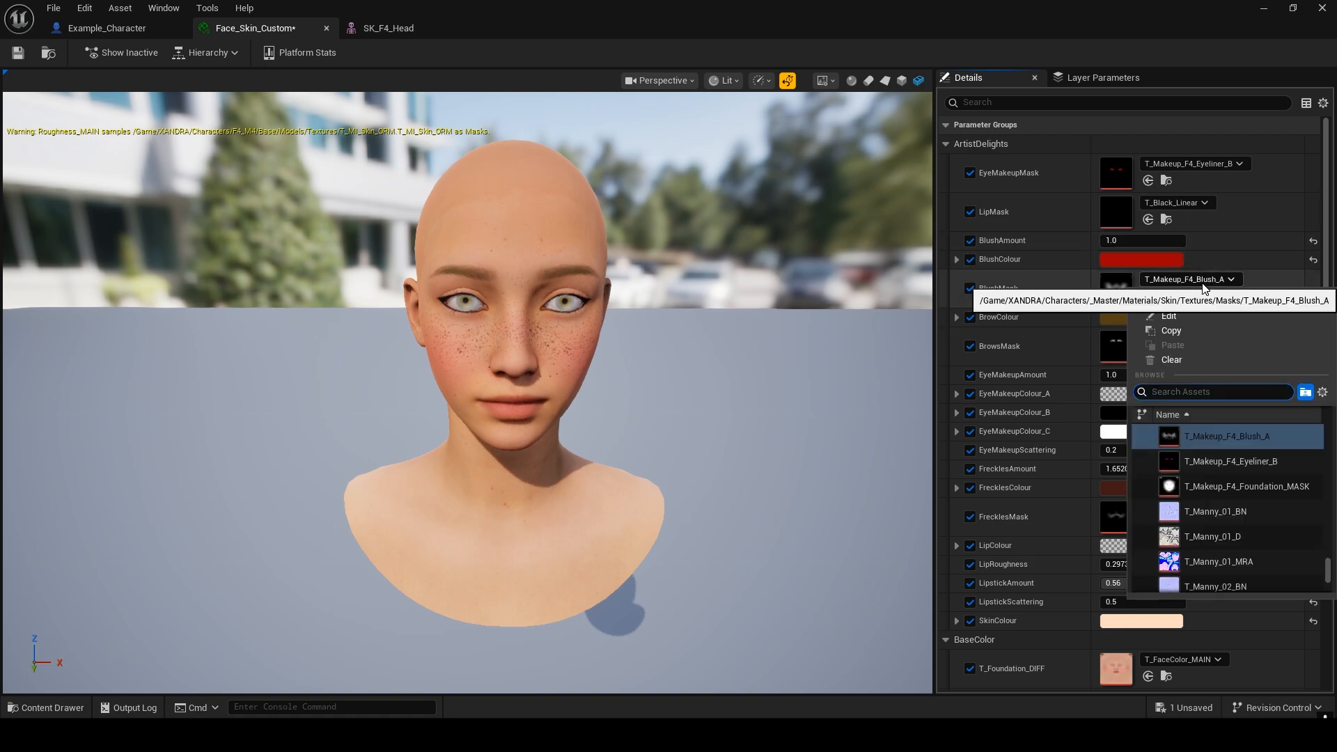
left_click(1079, 290)
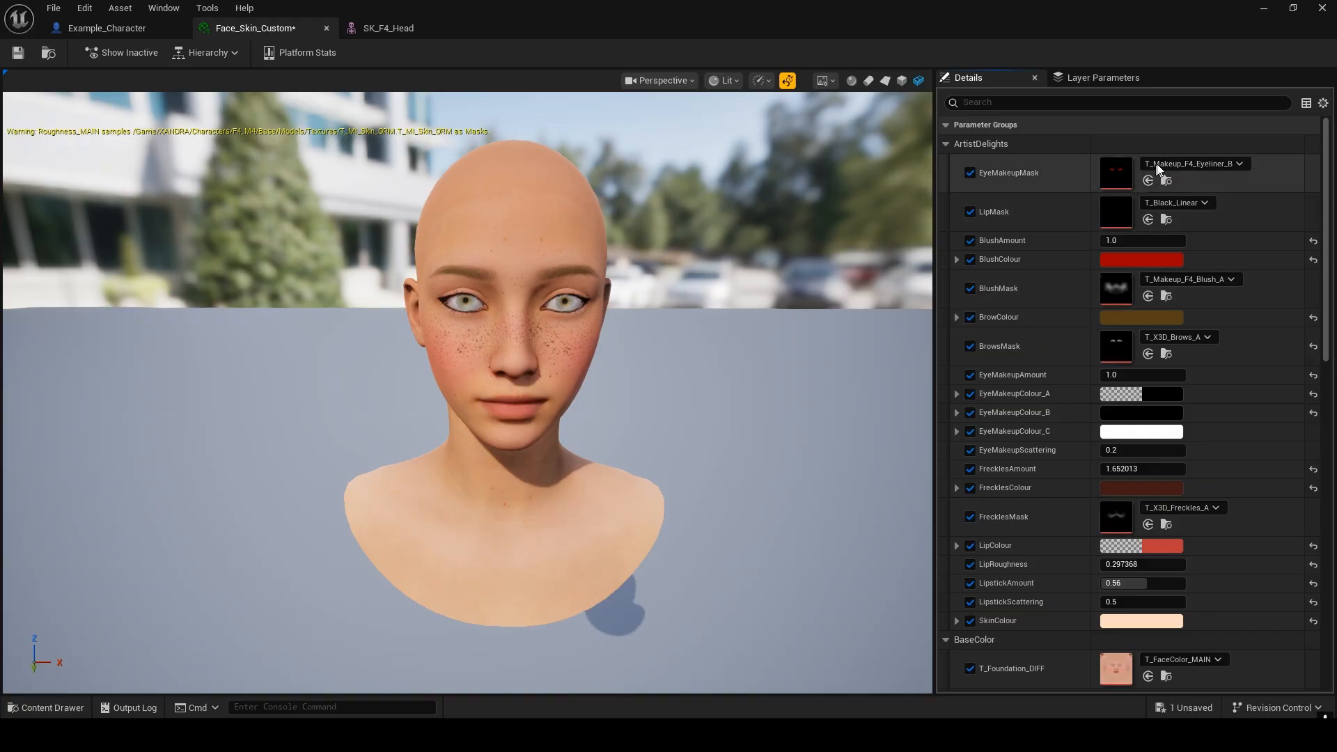
left_click(1188, 165)
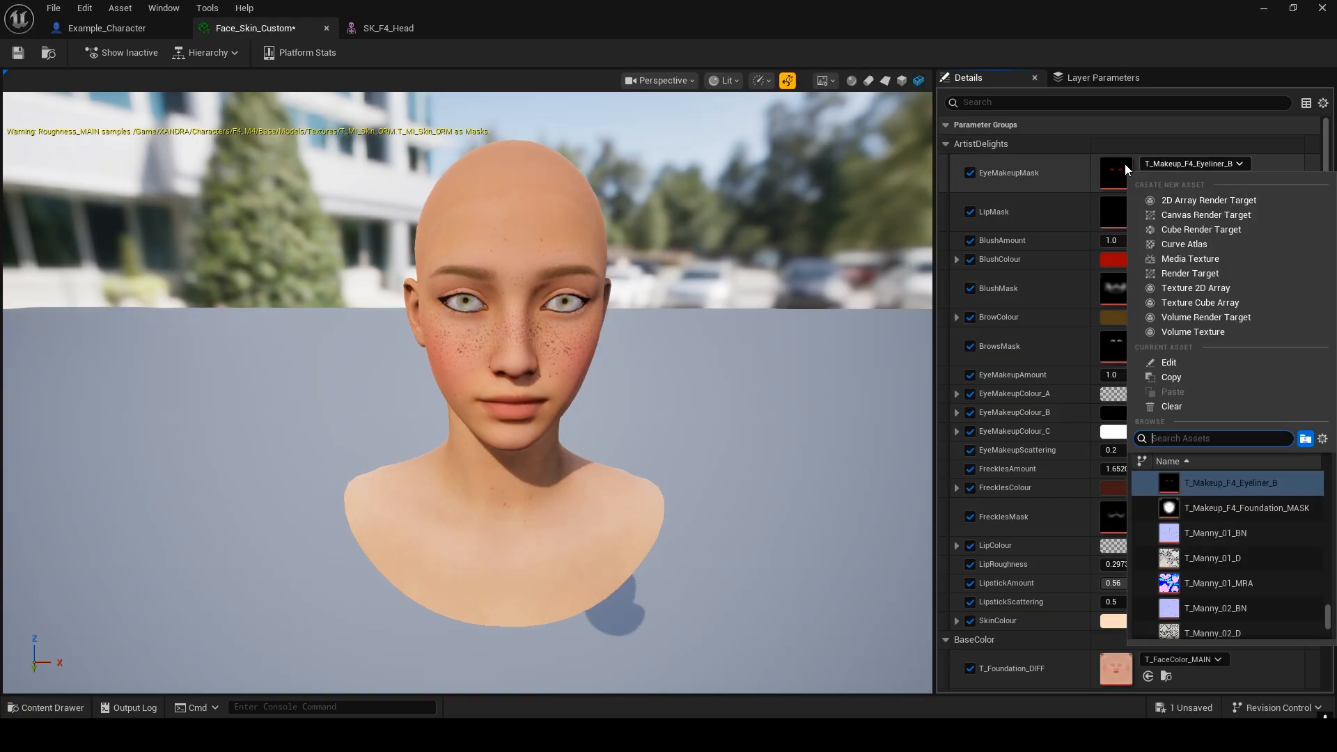
left_click(1078, 167)
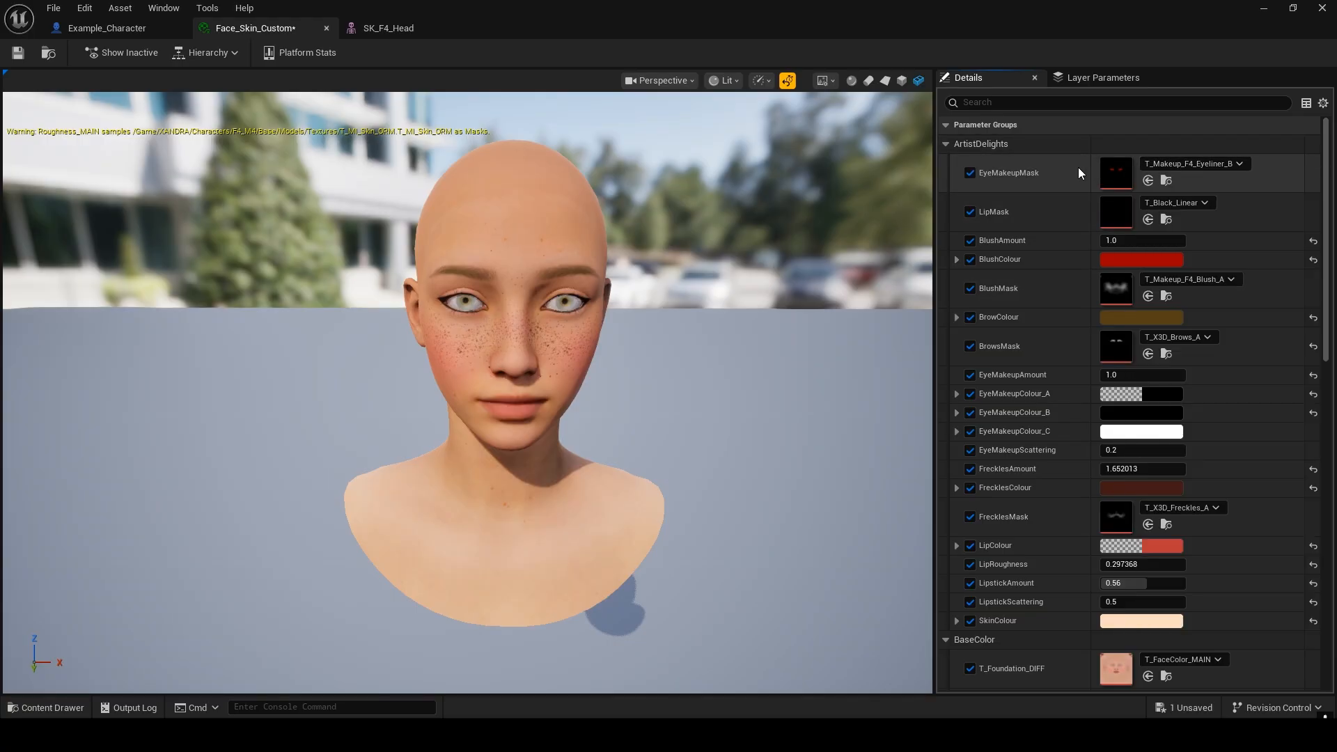
- Set the LipMask of the face skin material to the T_Lipstick_MASK texture
left_click(1203, 206)
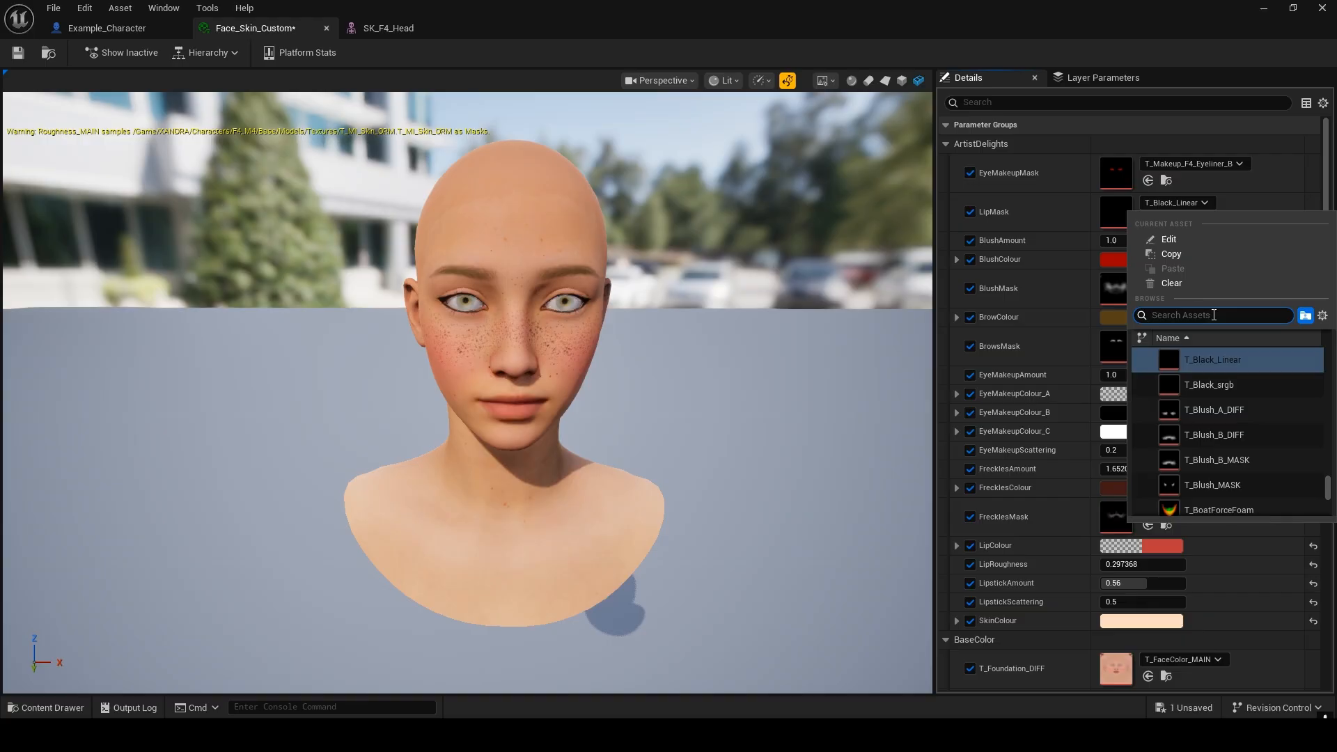
type("lip")
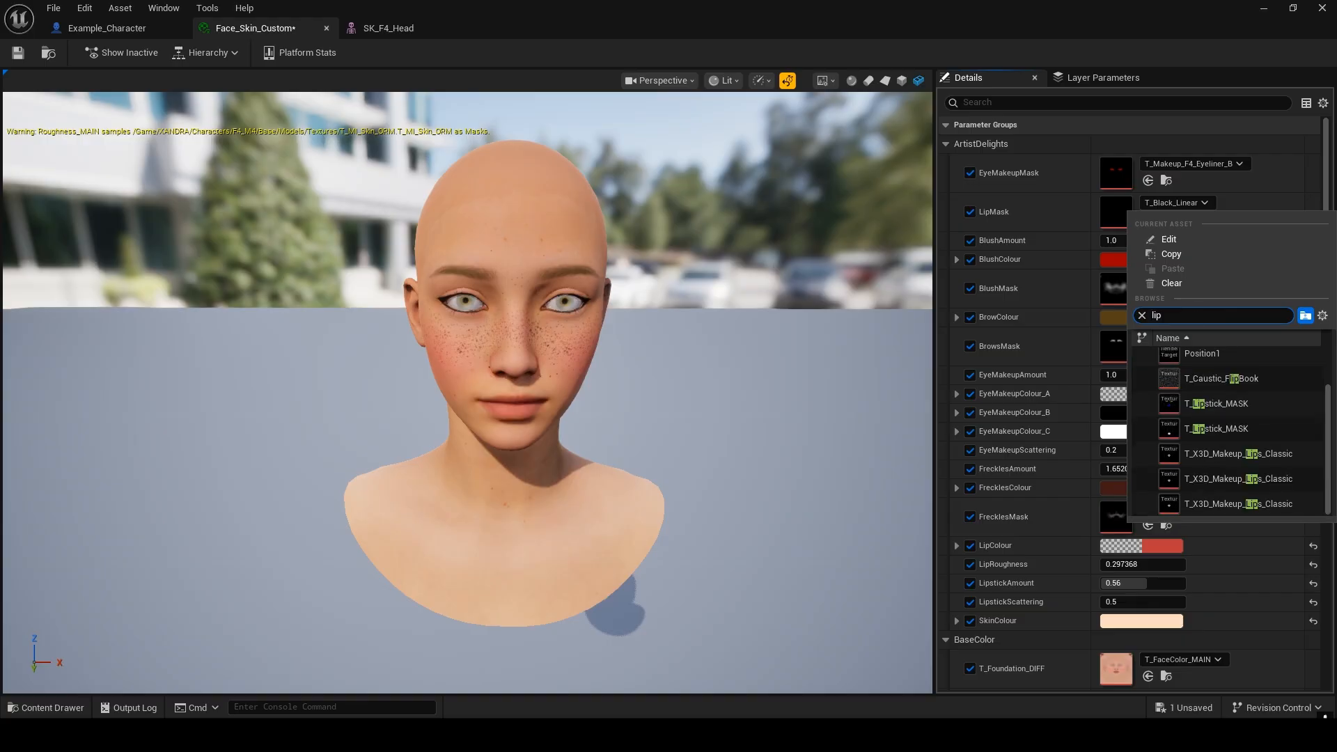
left_click(1262, 411)
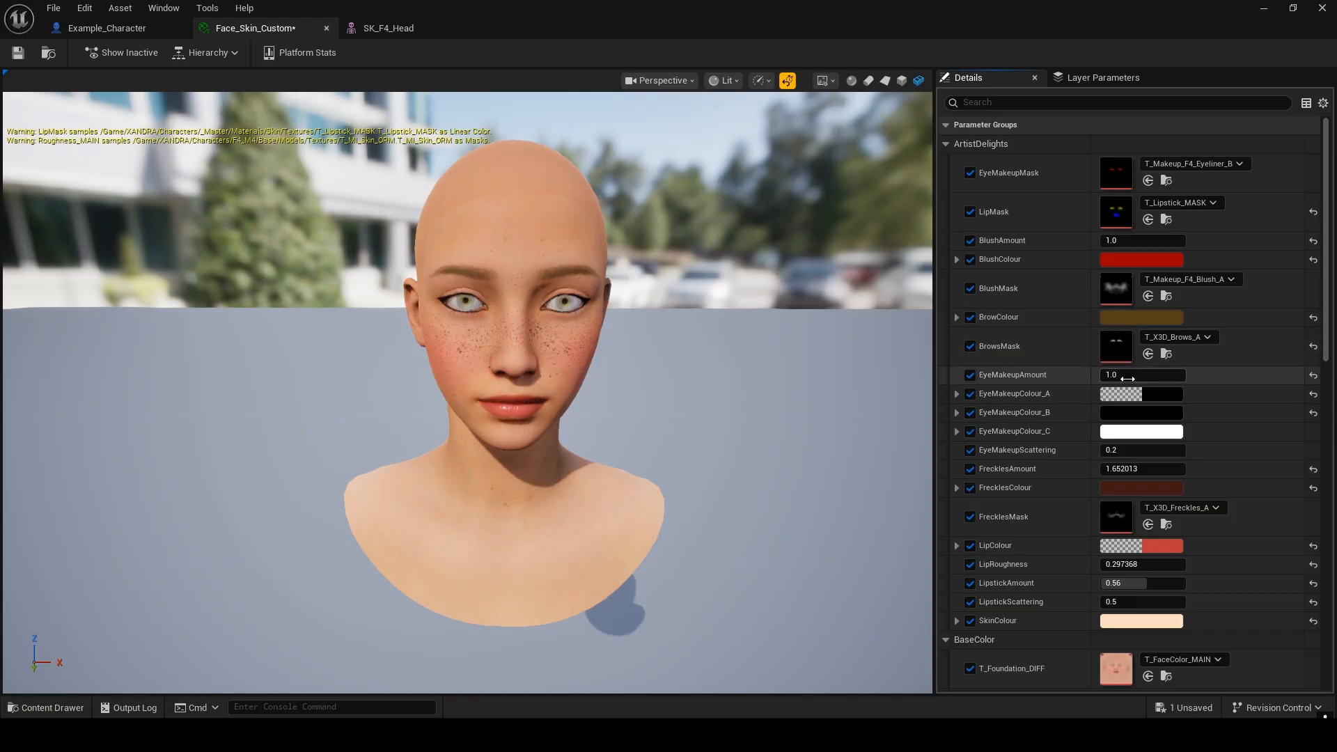
- Try a stronger eye makeup, and set EyeMakeupAmount to 2
mouse_move(1142, 374)
left_mouse_down()
mouse_move(1177, 375)
mouse_move(1129, 374)
mouse_move(1162, 374)
left_mouse_up()
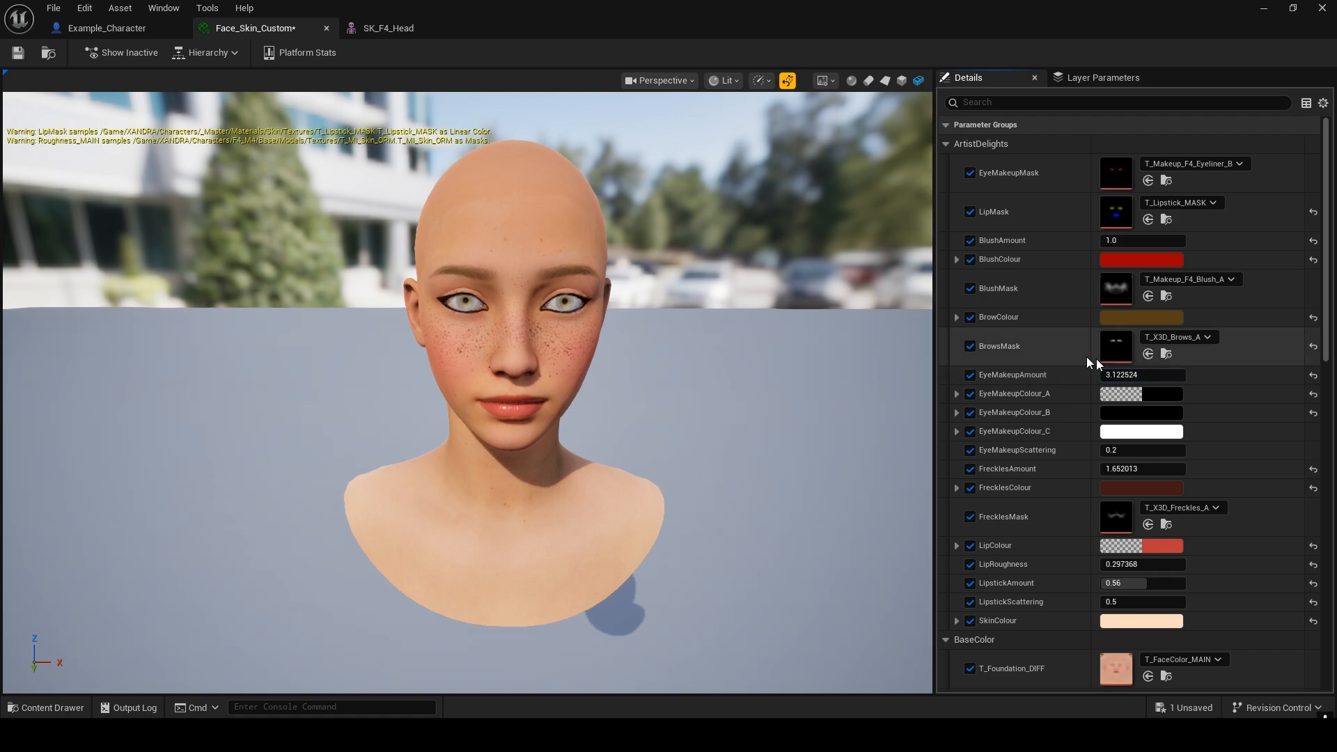
left_click(1142, 374)
type("2")
key("Return")
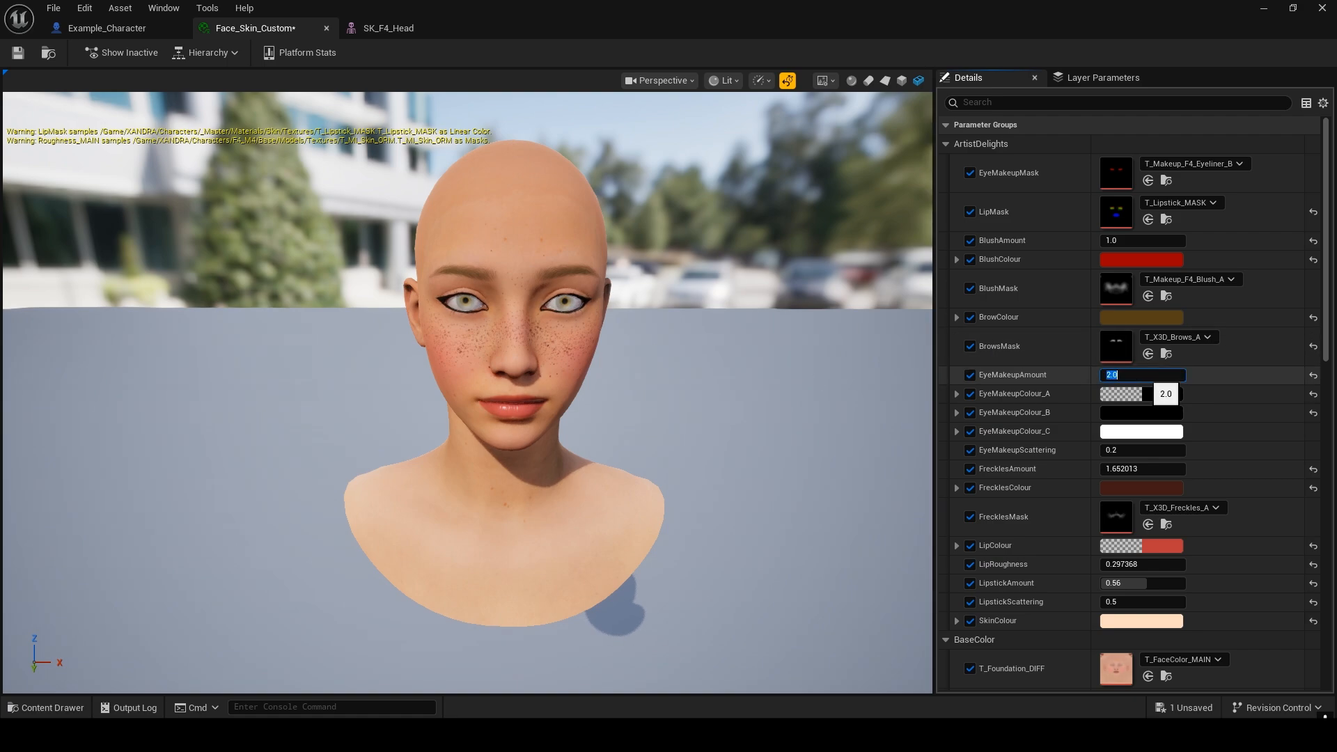
left_click(1054, 375)
- Try different colours for EyeMakeupColour_B and EyeMakeupColour_A
left_click(1113, 415)
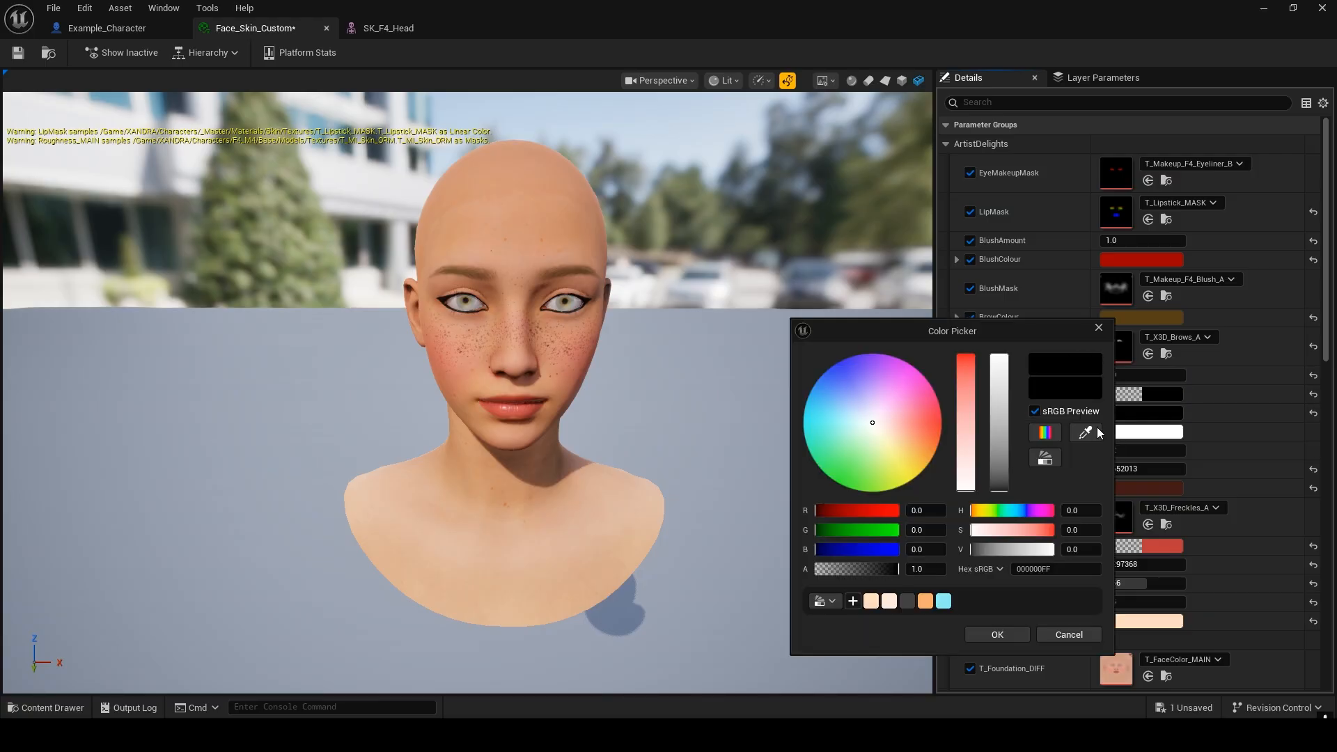
left_click_drag(935, 422, 871, 447)
left_click(1069, 635)
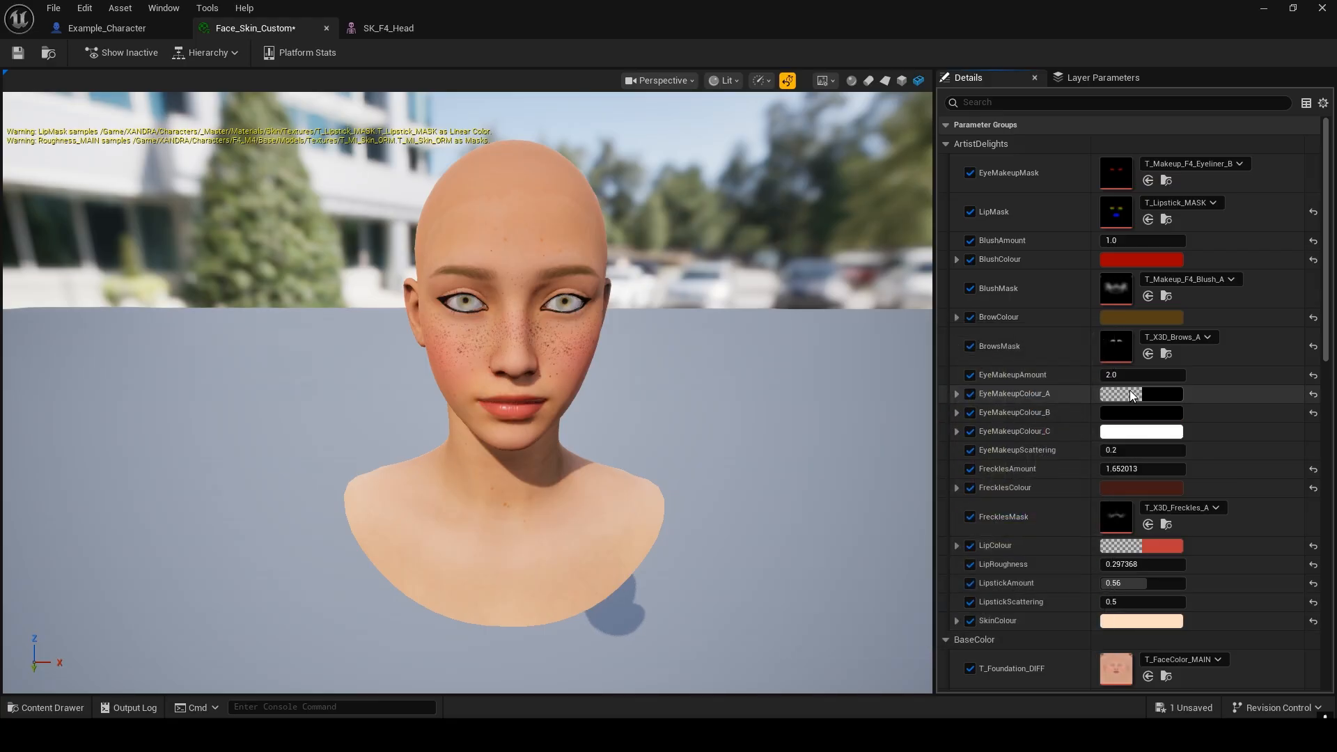
left_click(1161, 394)
mouse_move(944, 416)
left_mouse_down()
mouse_move(974, 417)
mouse_move(895, 446)
mouse_move(920, 464)
mouse_move(949, 446)
mouse_move(930, 423)
mouse_move(864, 422)
mouse_move(935, 439)
left_mouse_up()
left_click(1117, 635)
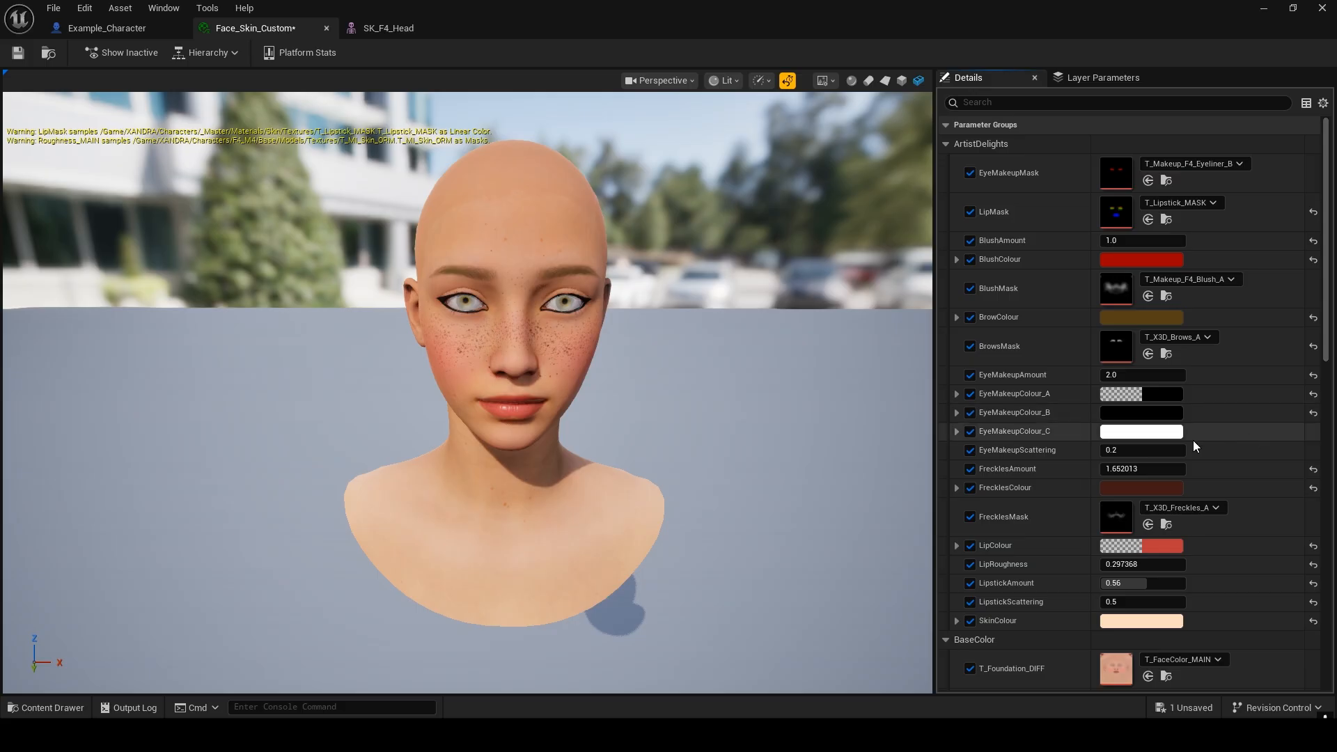
- Try a much higher EyeMakeupScattering of about 25.86, and return it to 0.2
scroll(1027, 460, "down", 2)
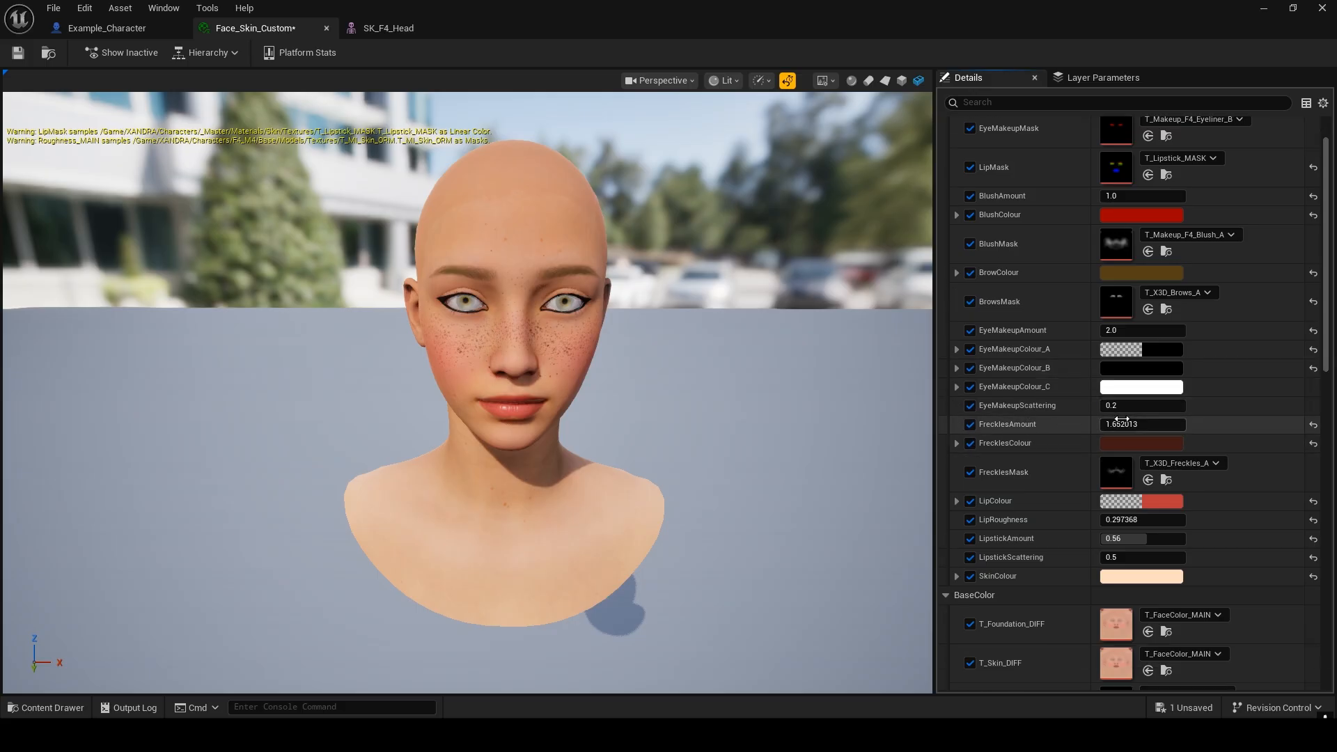
left_click_drag(1142, 405, 1183, 405)
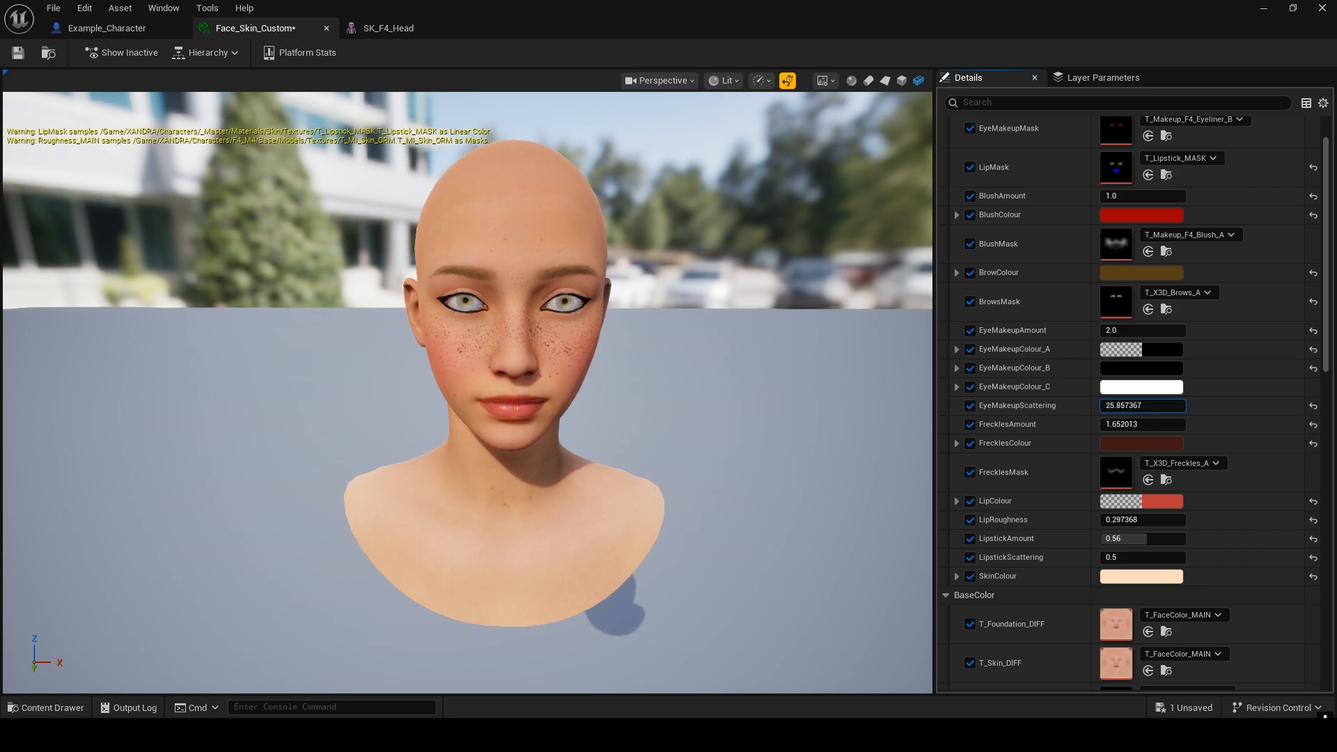
mouse_move(1142, 406)
left_mouse_down()
mouse_move(1121, 406)
mouse_move(1163, 406)
mouse_move(1121, 405)
mouse_move(1149, 405)
left_mouse_up()
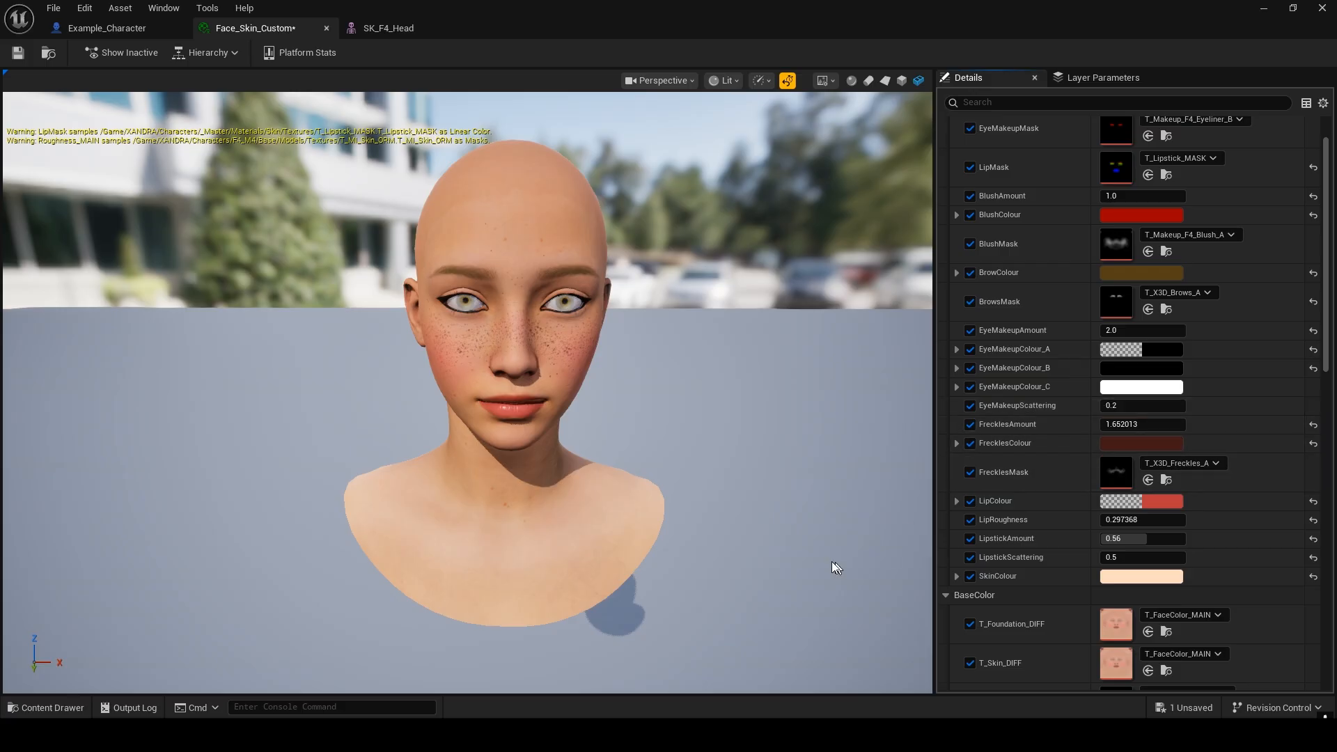
- Darken LipColour to a deep red with hex value 4F1313
scroll(1110, 440, "down", 2)
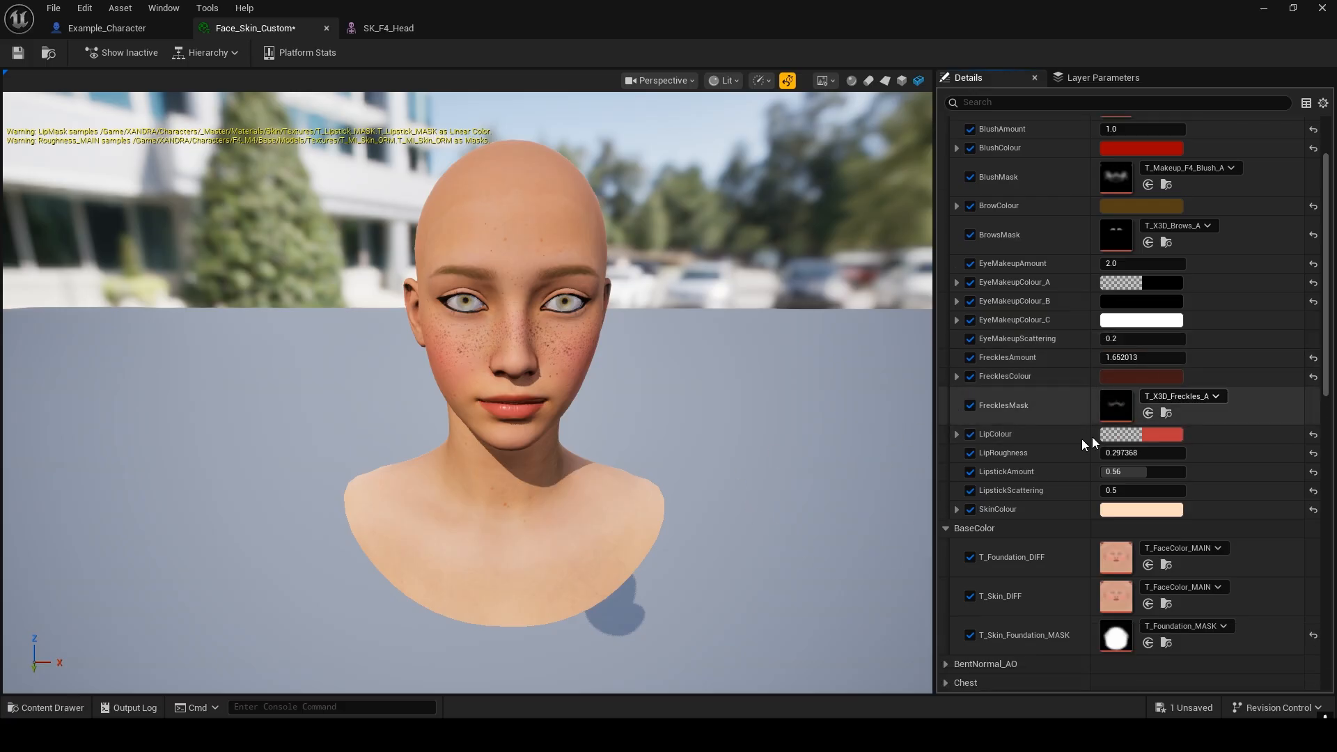
left_click(1171, 434)
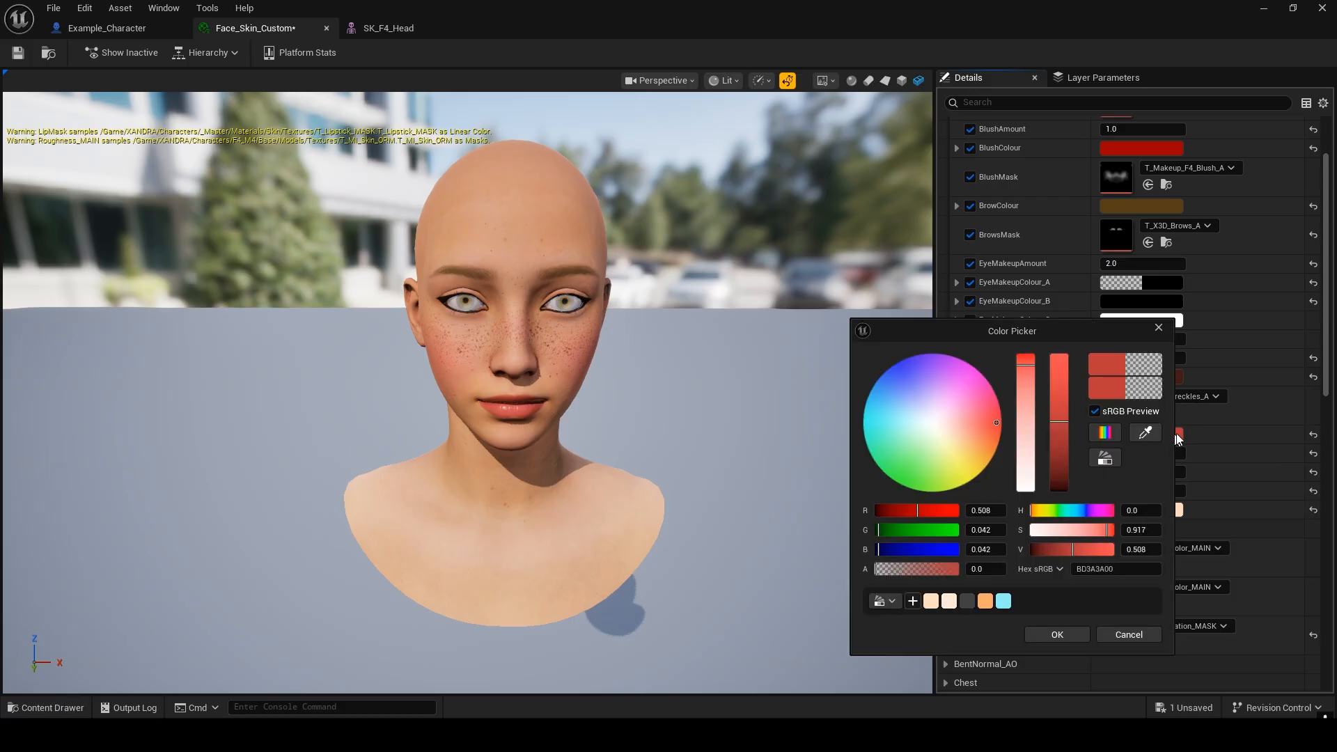
left_click_drag(1058, 437, 1058, 479)
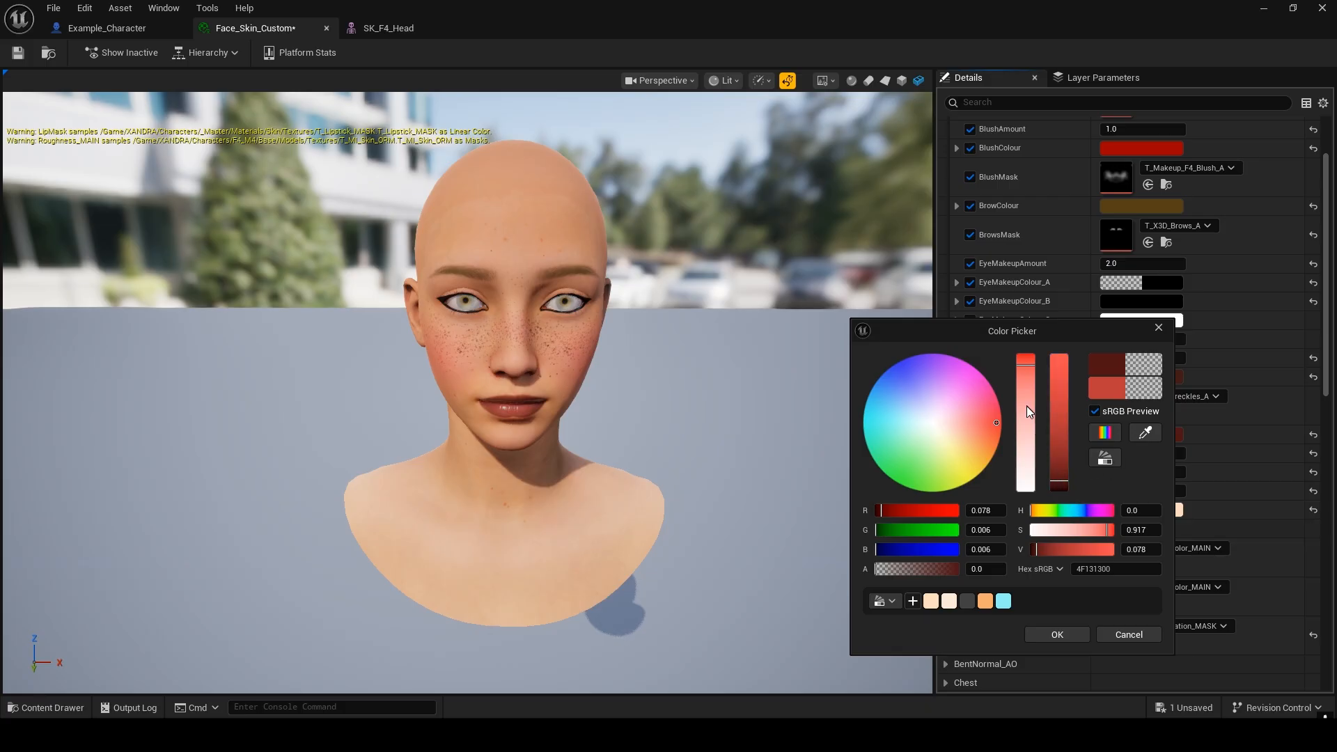
left_click(1046, 635)
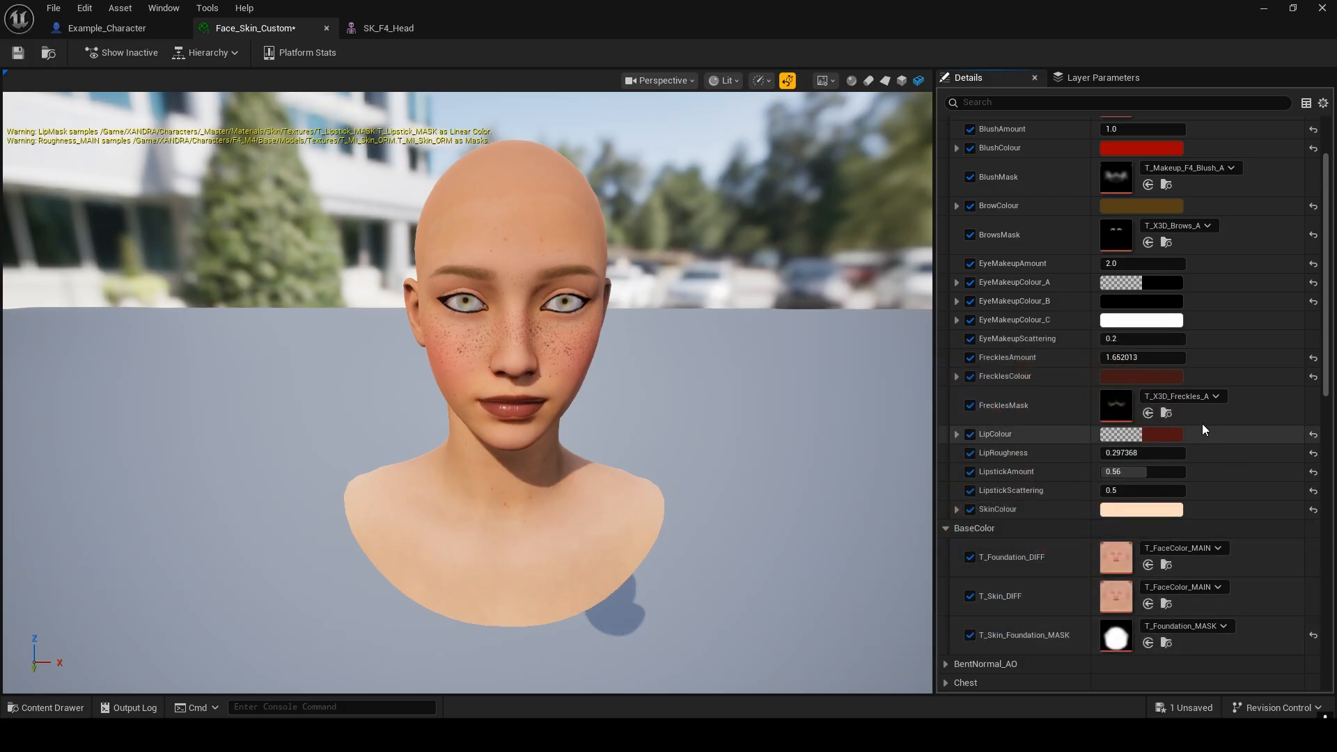
- Raise LipstickAmount to about 0.82 and save the Face_Skin_Custom material
scroll(1163, 365, "down", 4)
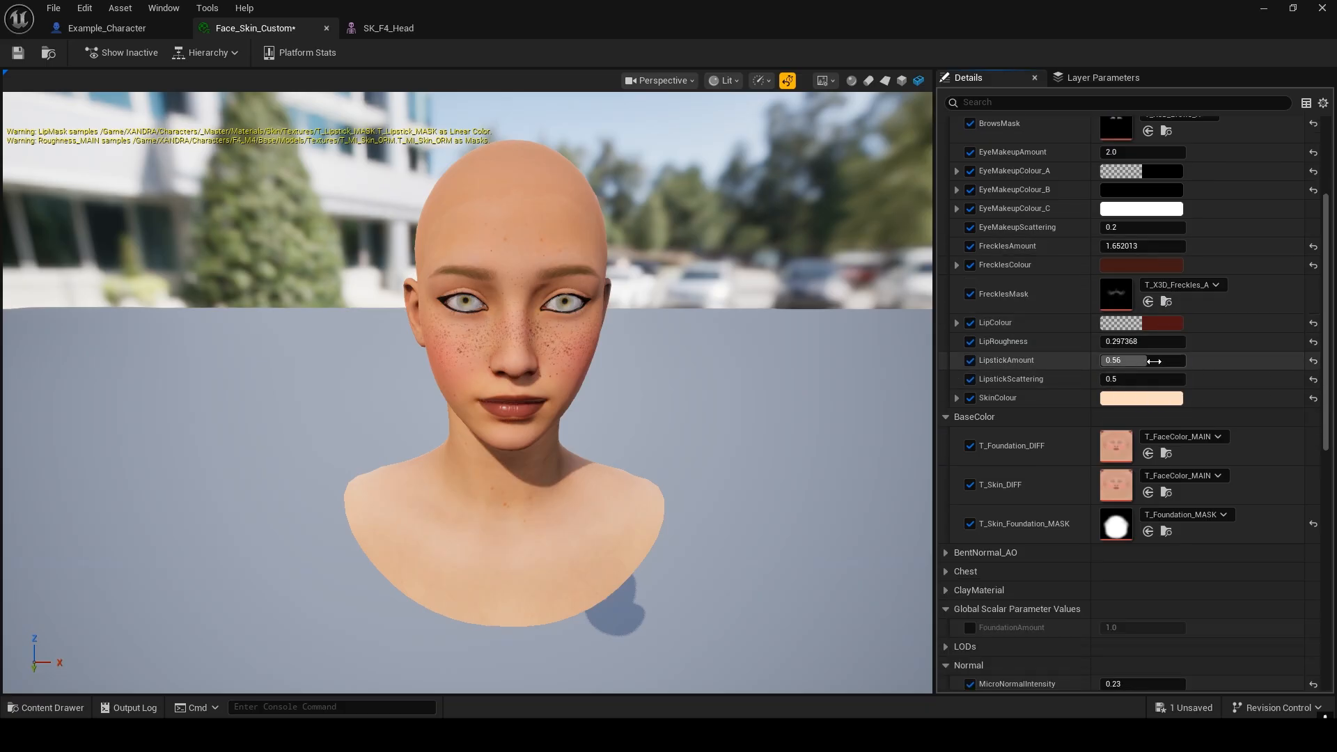
mouse_move(1153, 360)
left_mouse_down()
mouse_move(1100, 360)
mouse_move(1171, 360)
left_mouse_up()
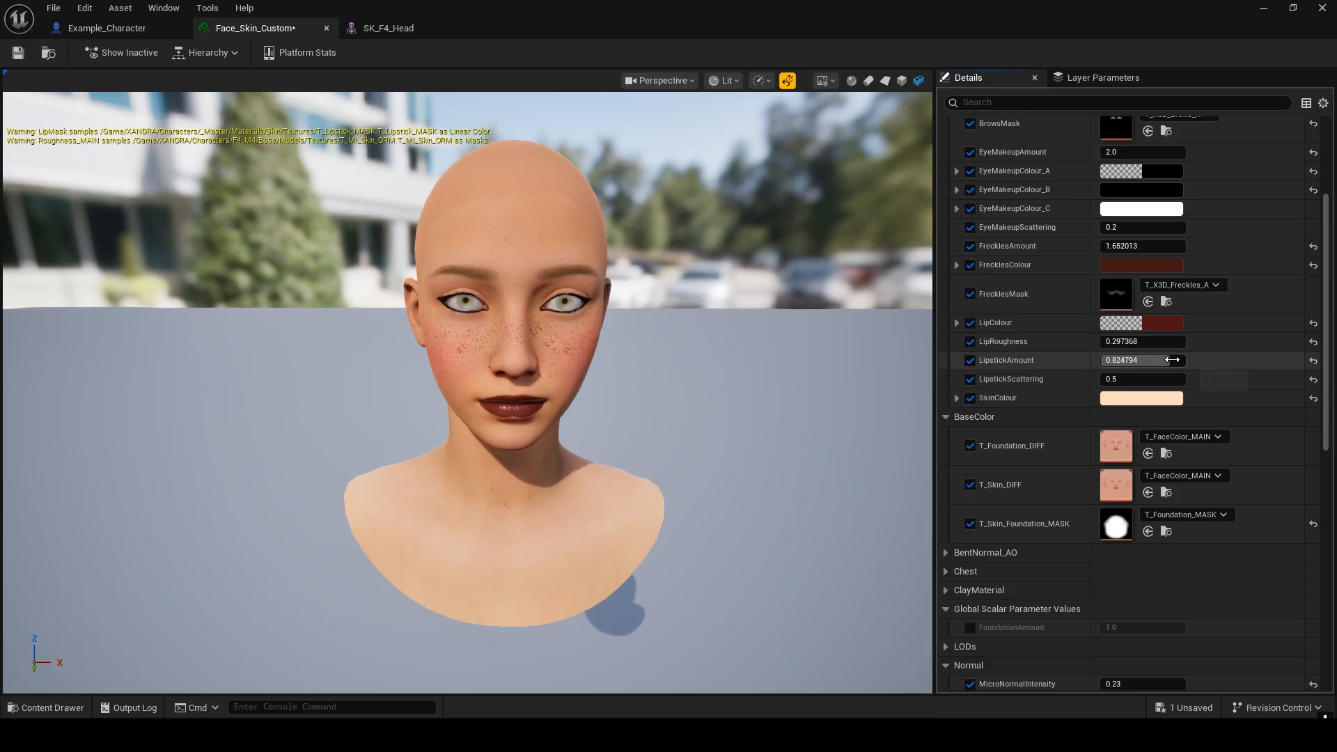
scroll(1042, 405, "down", 10)
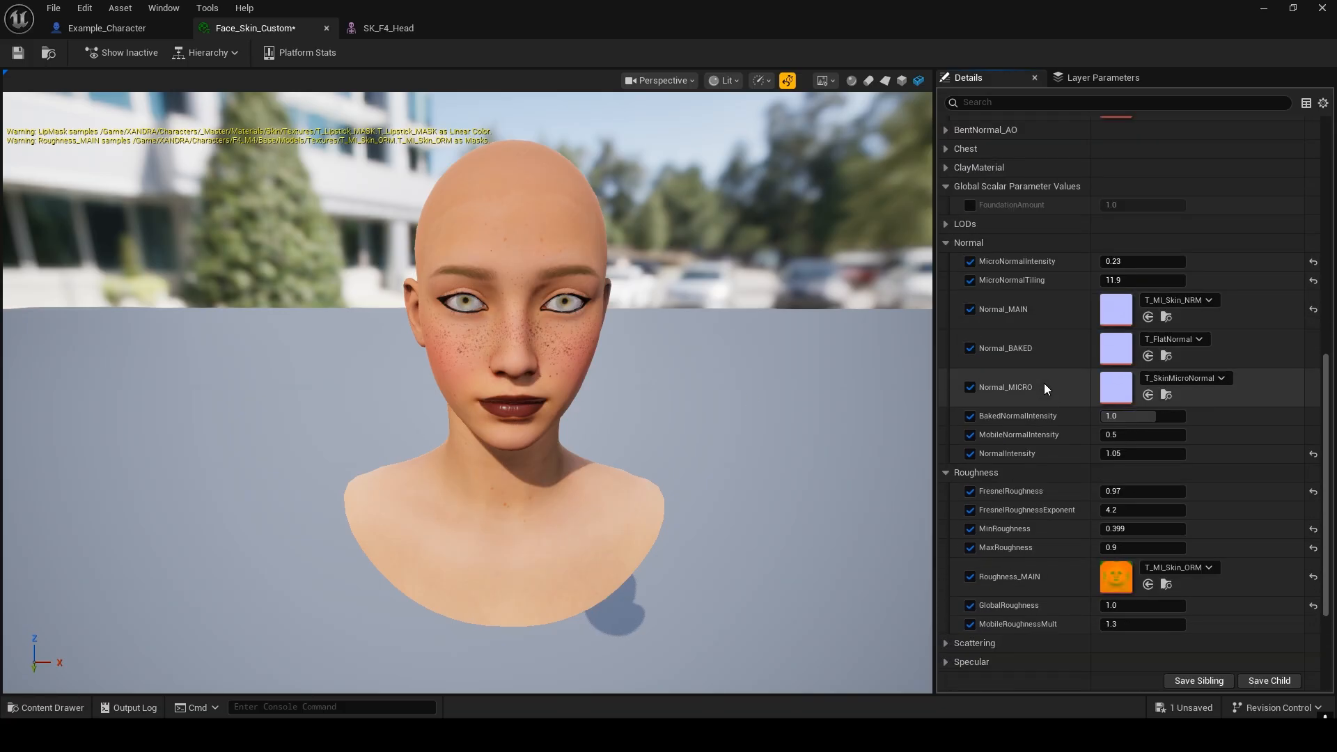
left_click(23, 55)
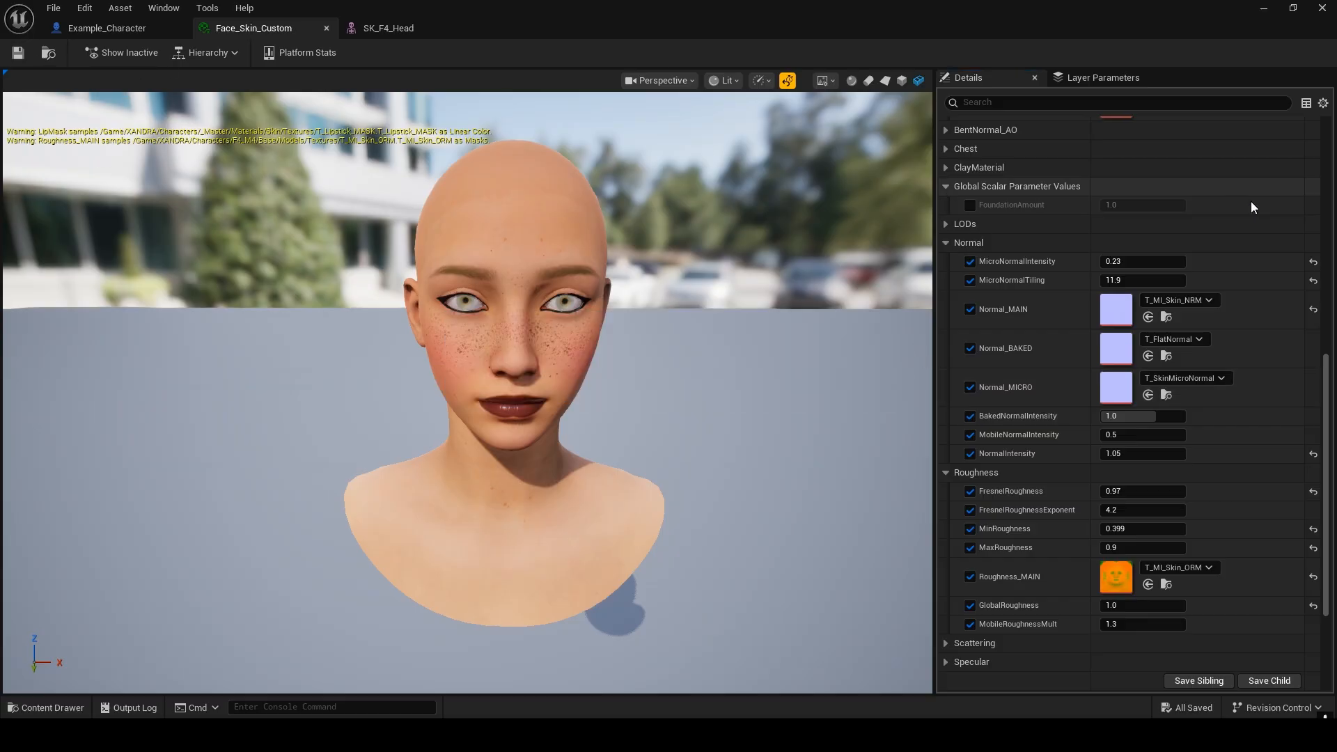
- Examine the character's makeup from the side in Lvl_ThirdPerson, and return to the Face_Skin_Custom material
left_click(1263, 14)
right_click_drag(805, 328, 660, 325)
key("d")
key("a")
key("w")
key("d")
key("d")
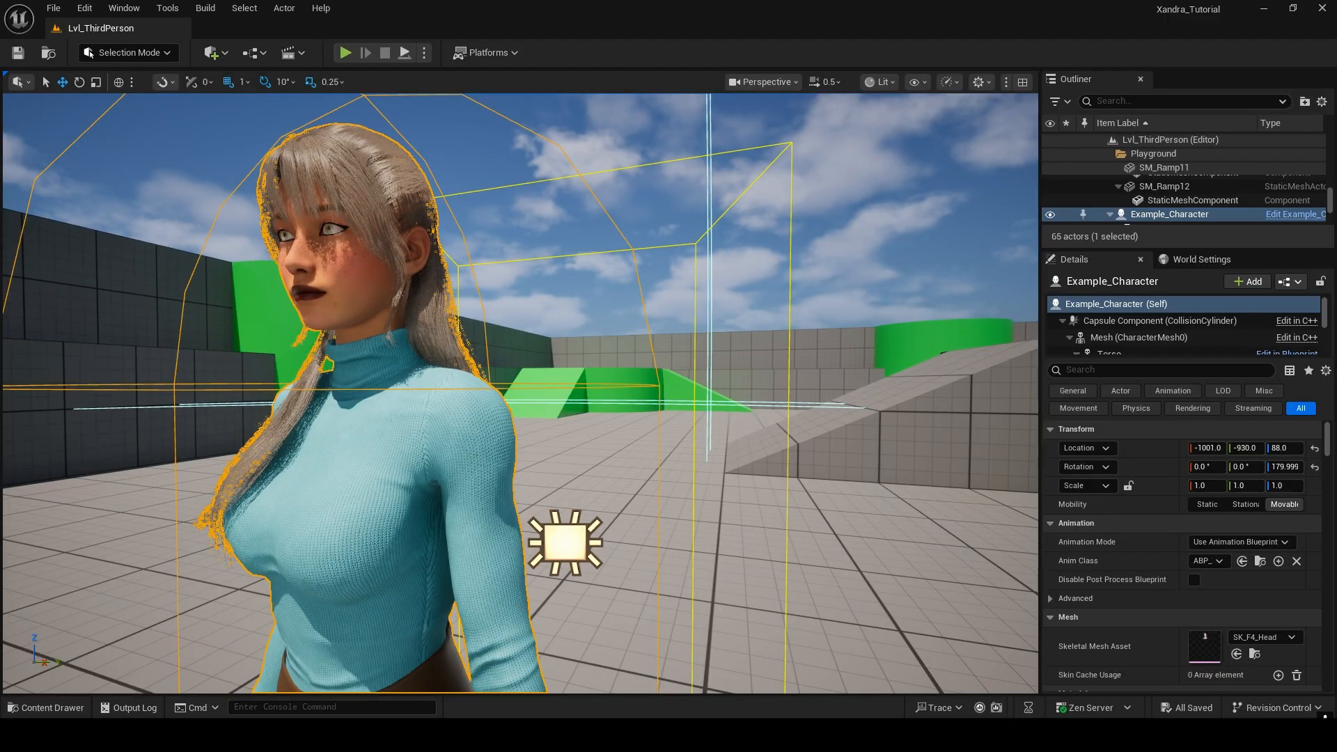
mouse_move(945, 735)
left_click(1050, 622)
- Try a lighter, less saturated FrecklesColour with hex value 9F7470, and undo the change
scroll(1038, 273, "up", 3)
scroll(1038, 273, "up", 8)
left_click(1126, 199)
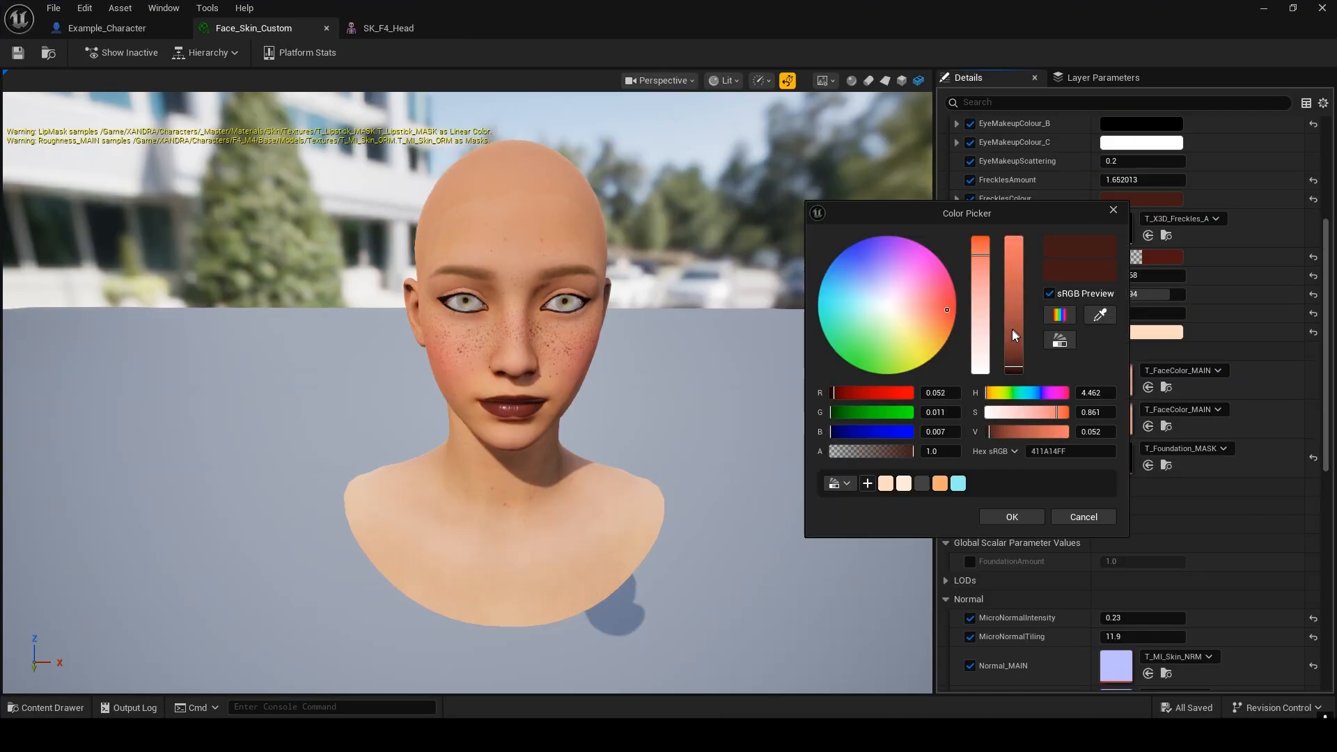
mouse_move(1015, 332)
left_mouse_down()
mouse_move(1022, 285)
mouse_move(1021, 338)
mouse_move(1021, 325)
left_mouse_up()
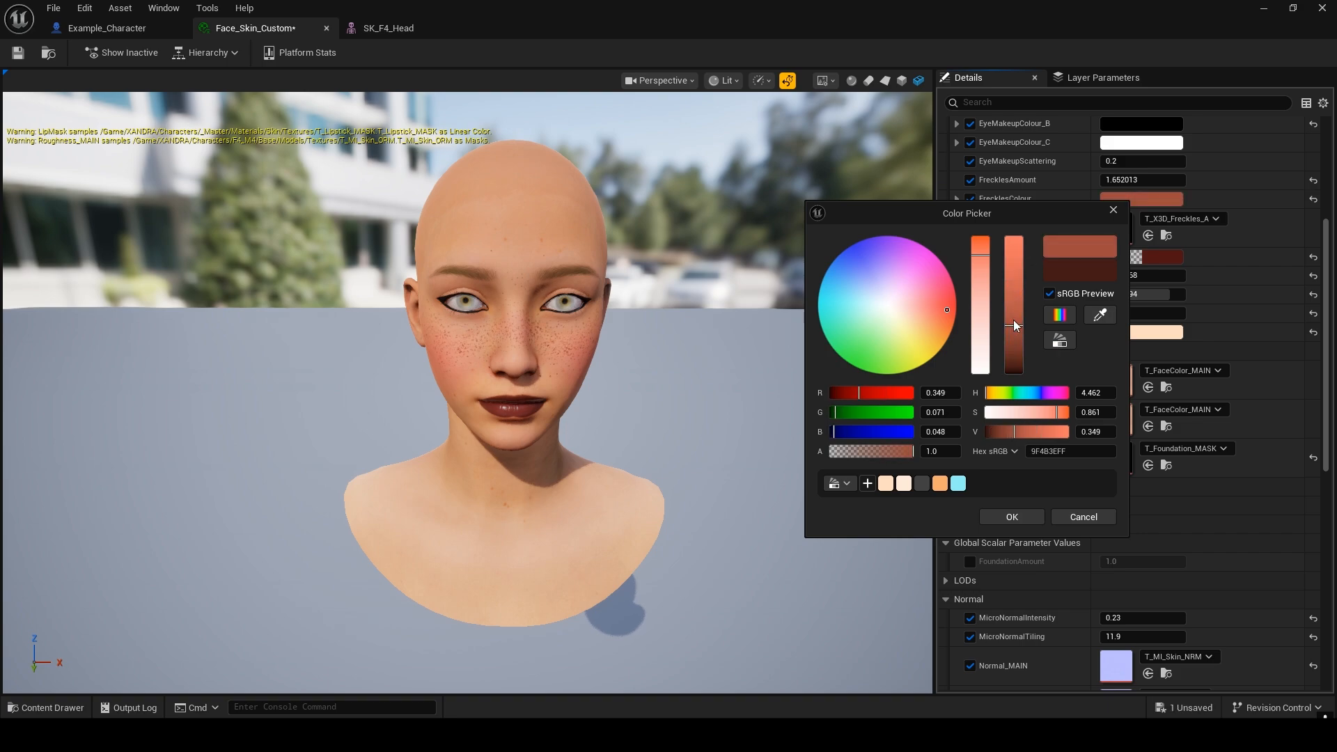
left_click_drag(986, 264, 988, 296)
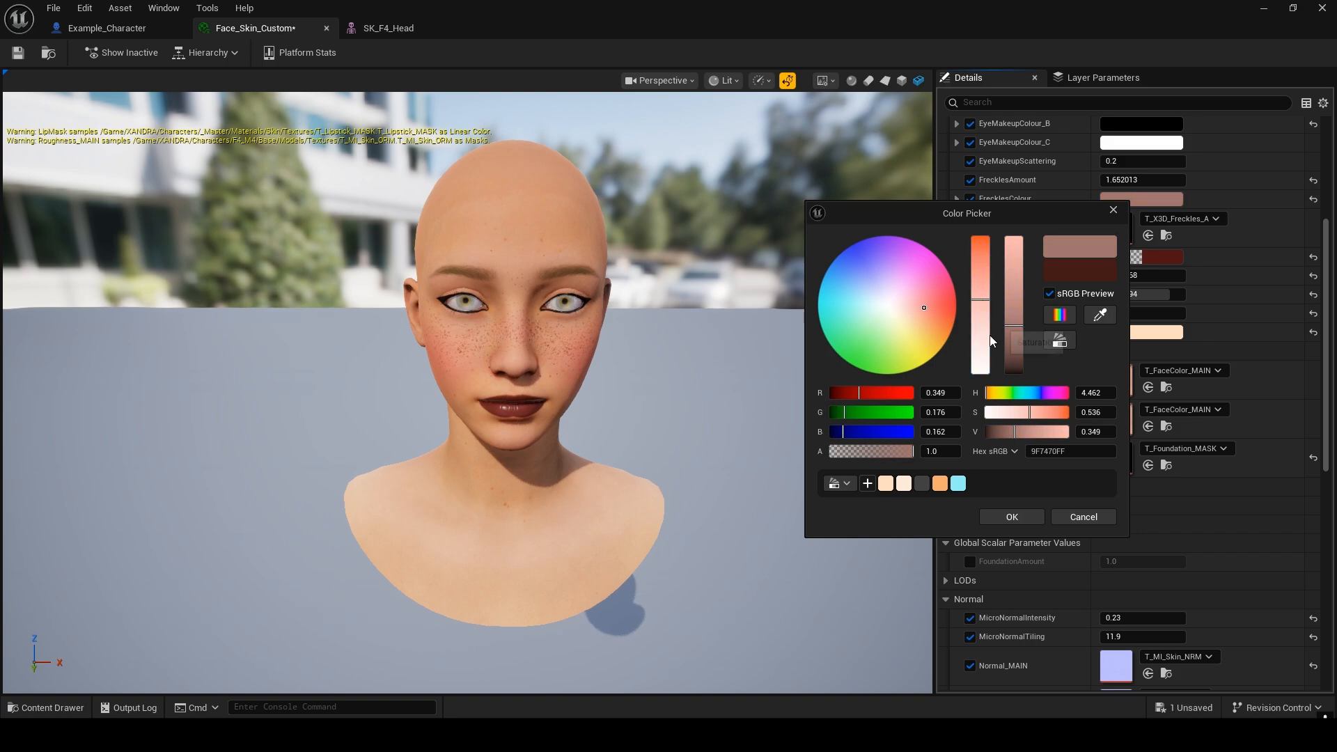
left_click(1011, 516)
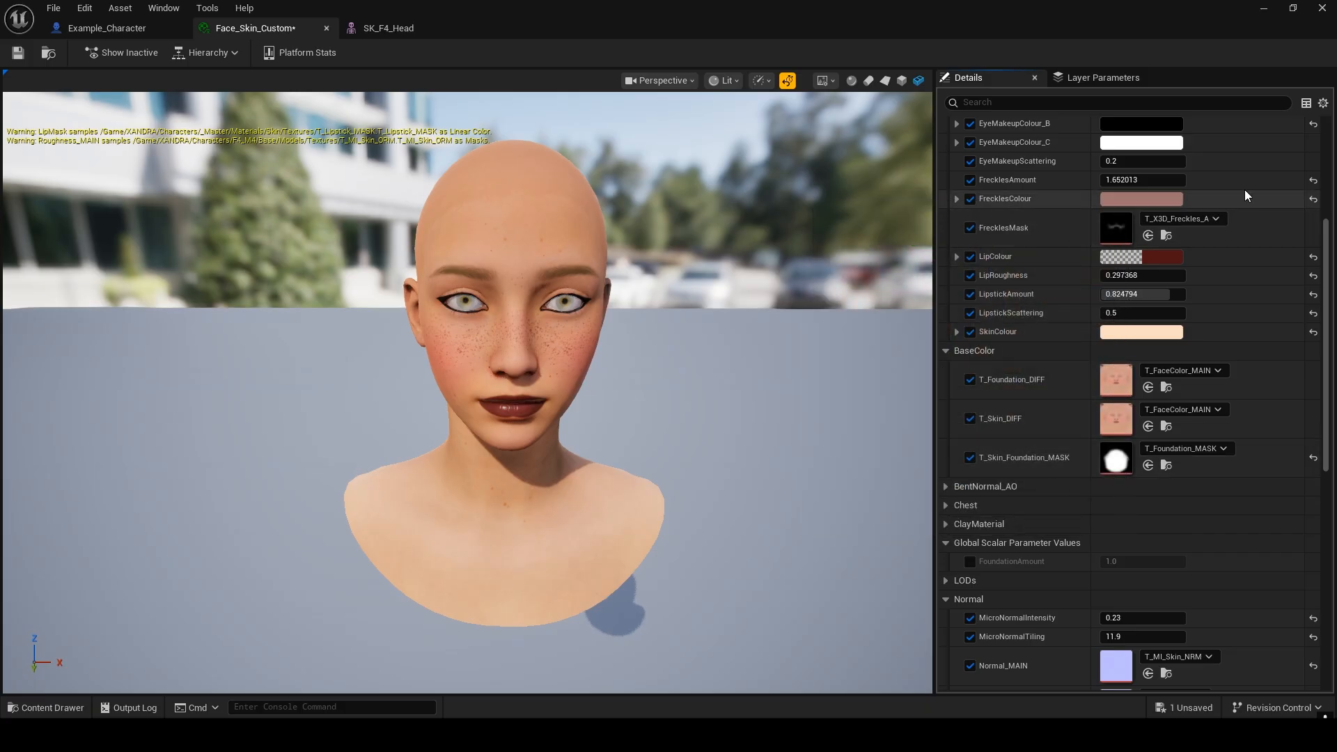
key("ctrl+z")
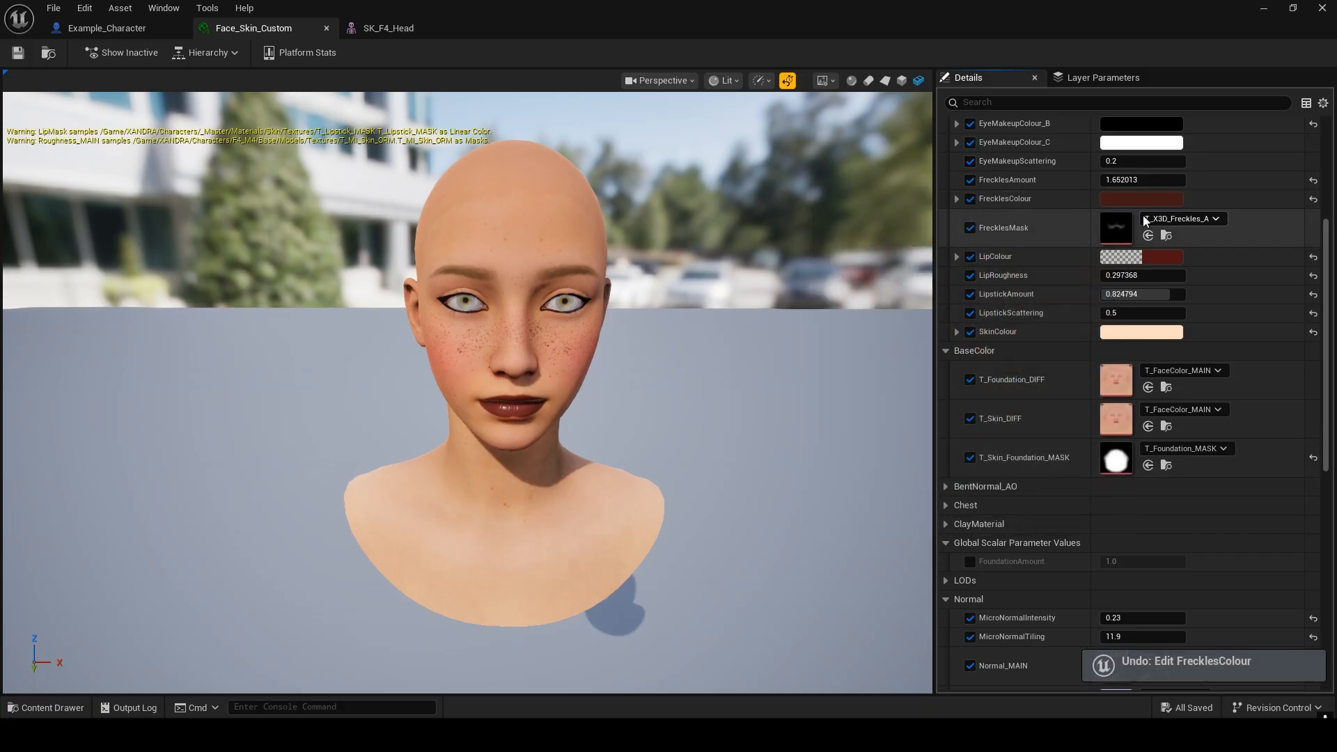
- Lighten LipColour to a red with hex value 9E2F2F, and add that colour to the saved colour swatches
left_click(1169, 257)
mouse_move(1058, 418)
left_mouse_down()
mouse_move(1057, 380)
mouse_move(1065, 390)
left_mouse_up()
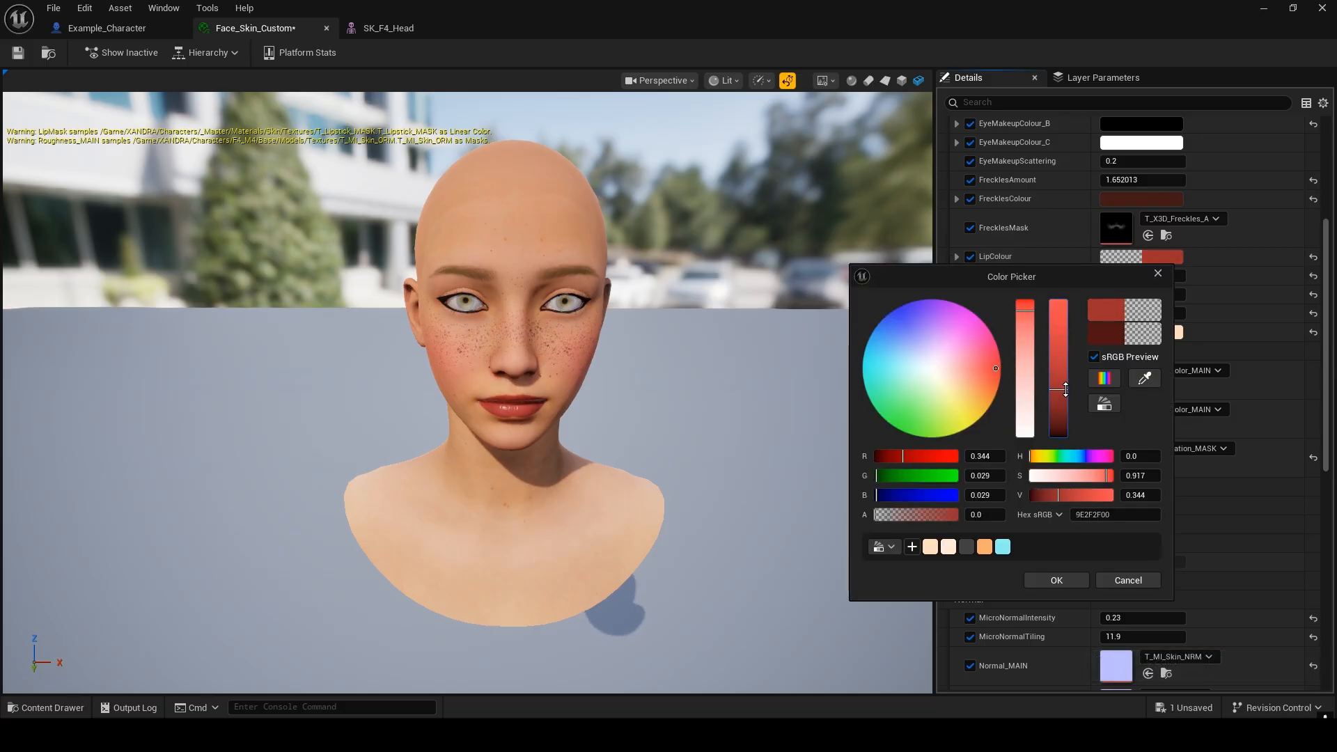
left_click(1057, 581)
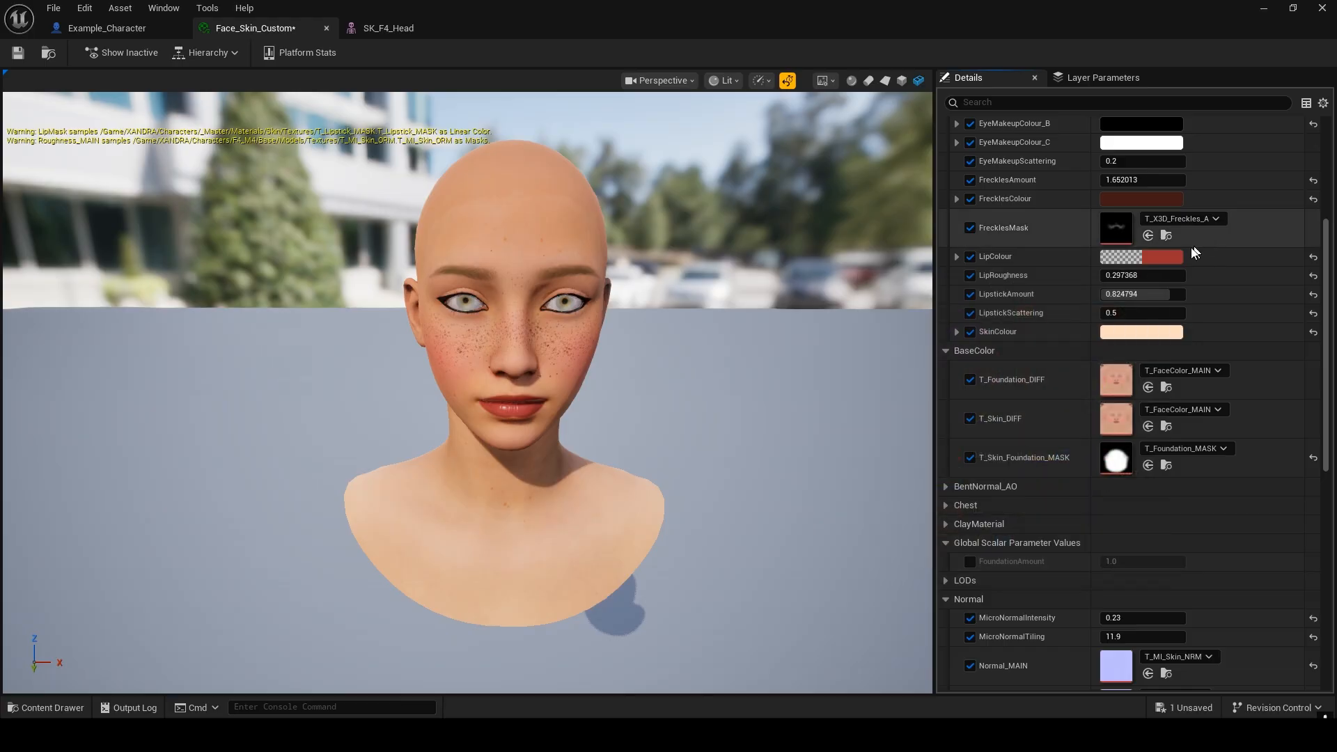
left_click(1168, 255)
left_click(908, 537)
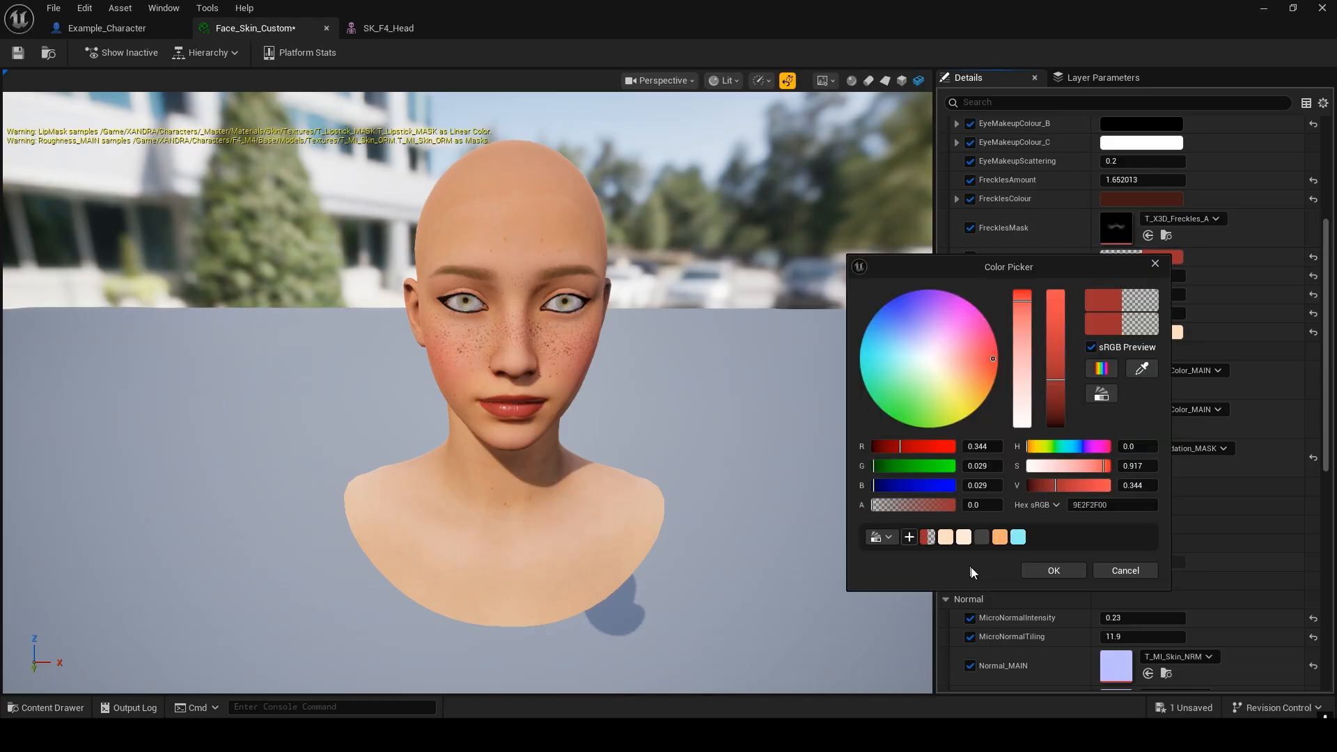
left_click(1052, 570)
scroll(1052, 231, "up", 8)
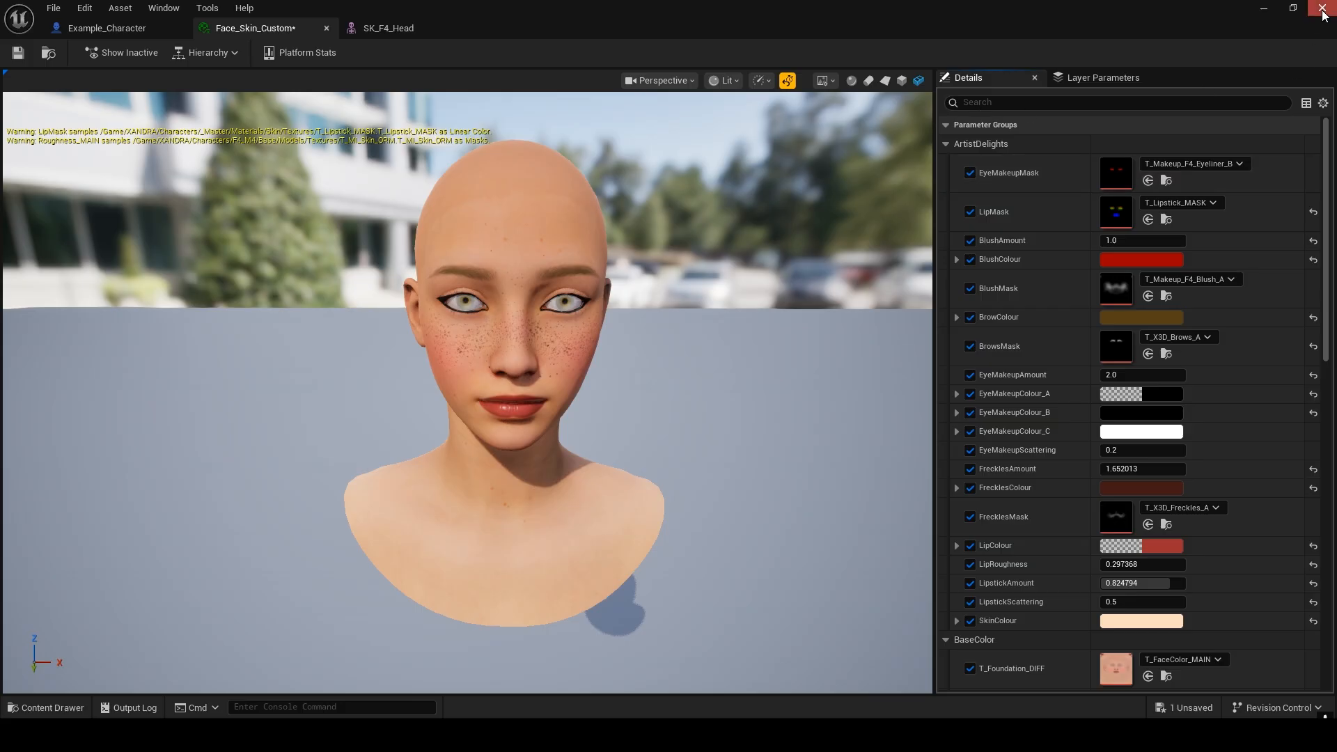
- Check the lip colour on the character in Lvl_ThirdPerson, and save the Face_Skin_Custom material
left_click(1270, 9)
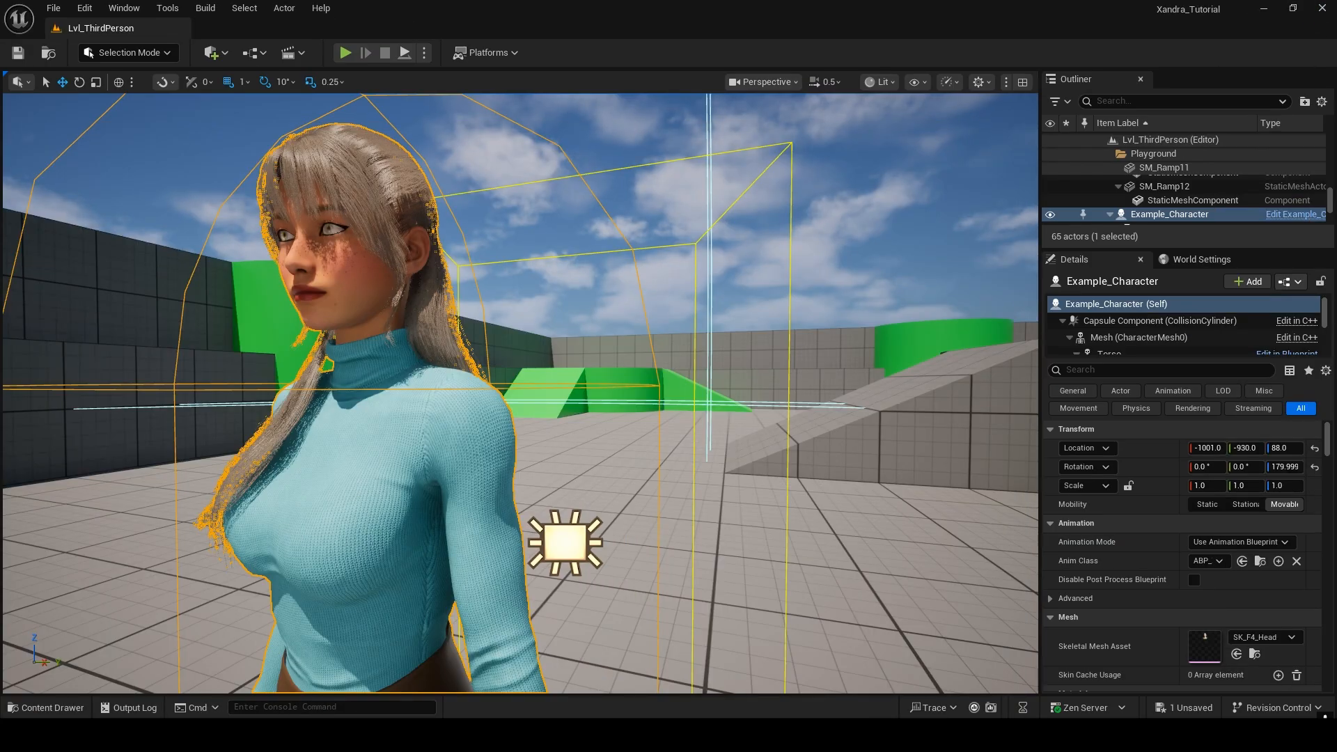
right_click_drag(521, 394, 418, 394)
mouse_move(944, 735)
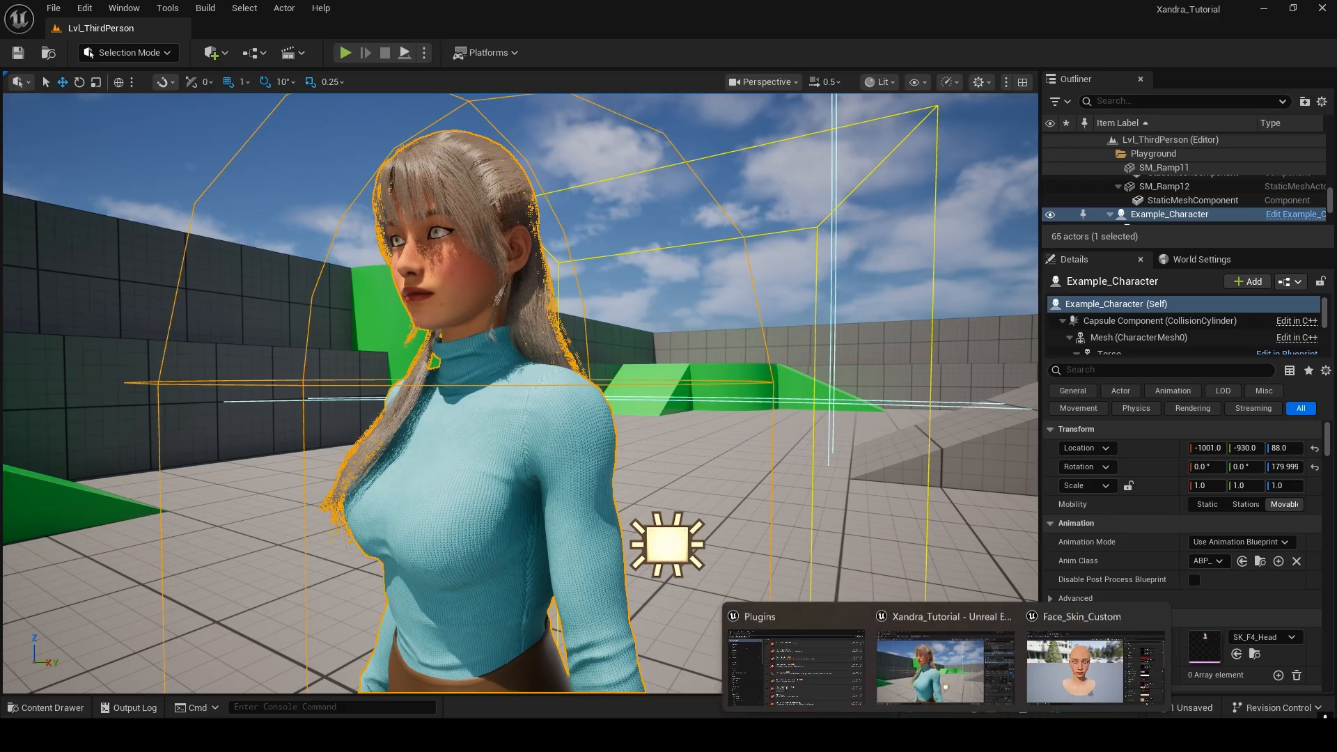
left_click(1047, 683)
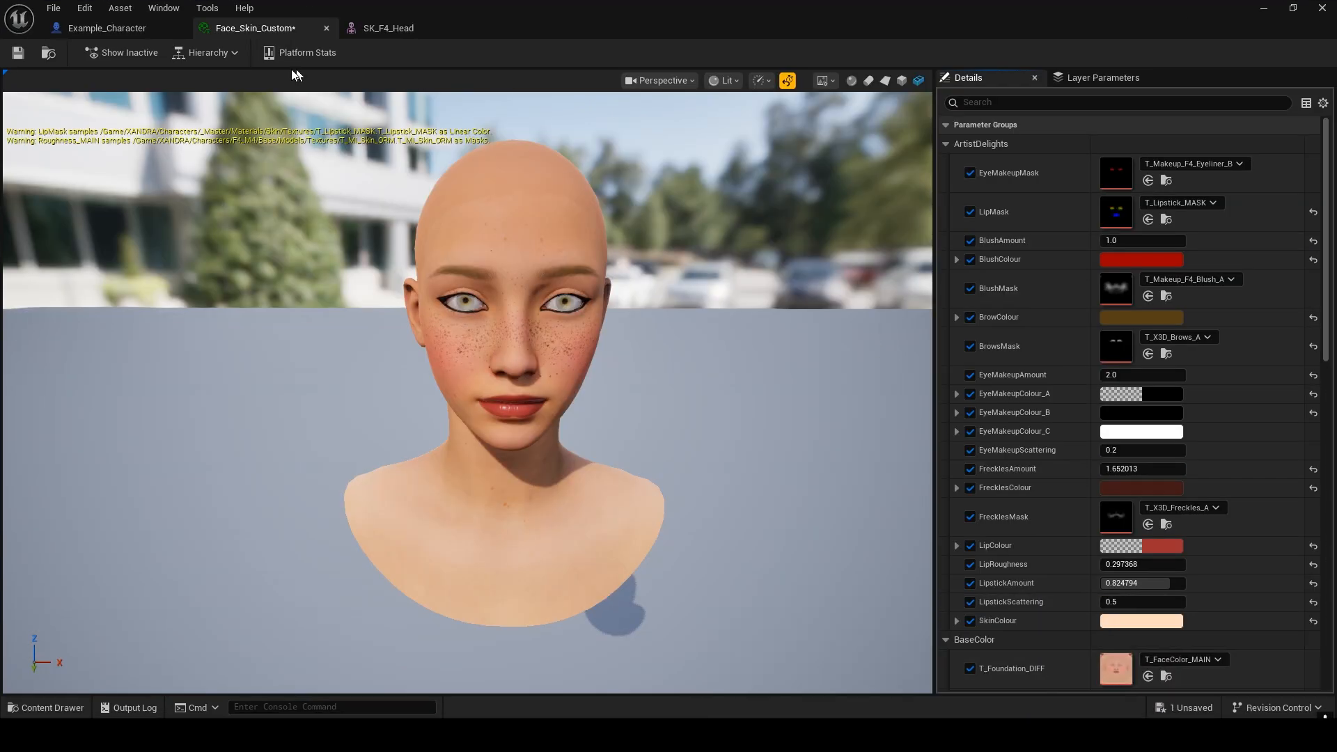
left_click(18, 53)
- Duplicate the M_X3D_Eye material used by Example_Character's head, and name the copy Eyes_Custom
left_click(107, 27)
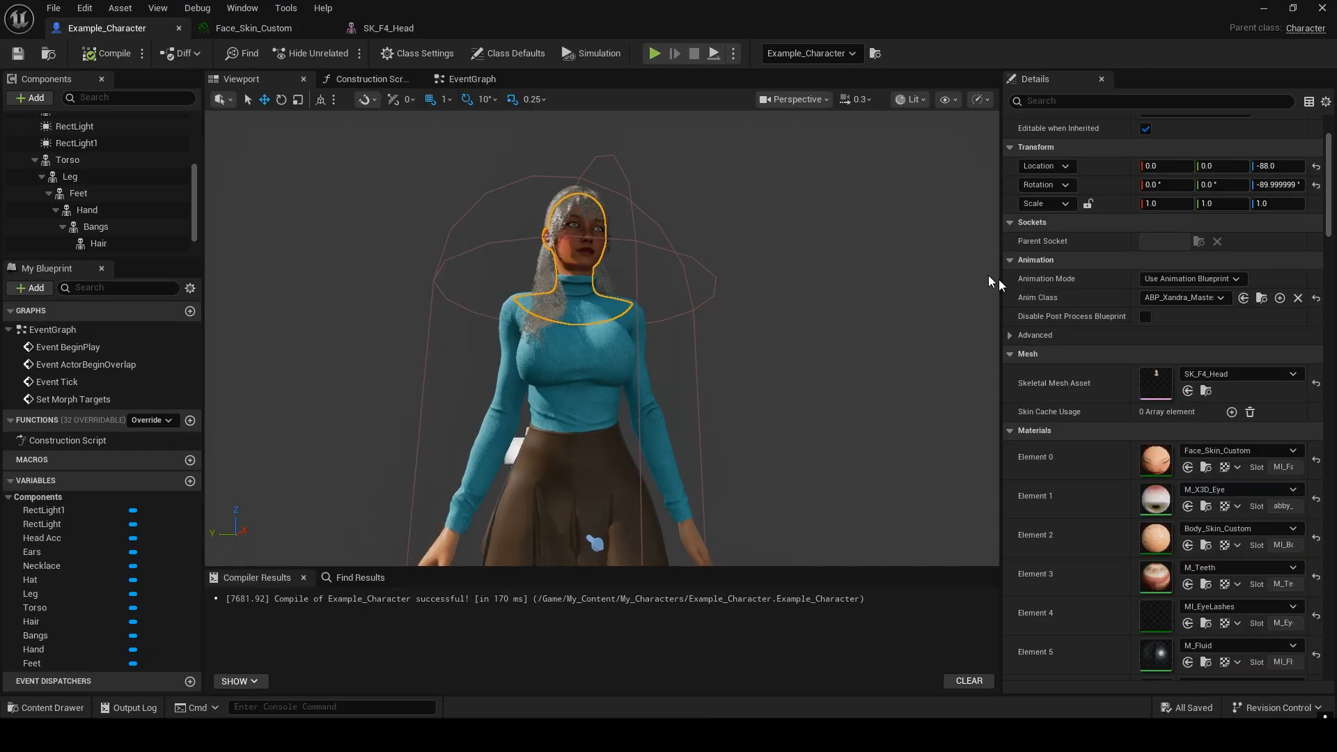
left_click(1206, 507)
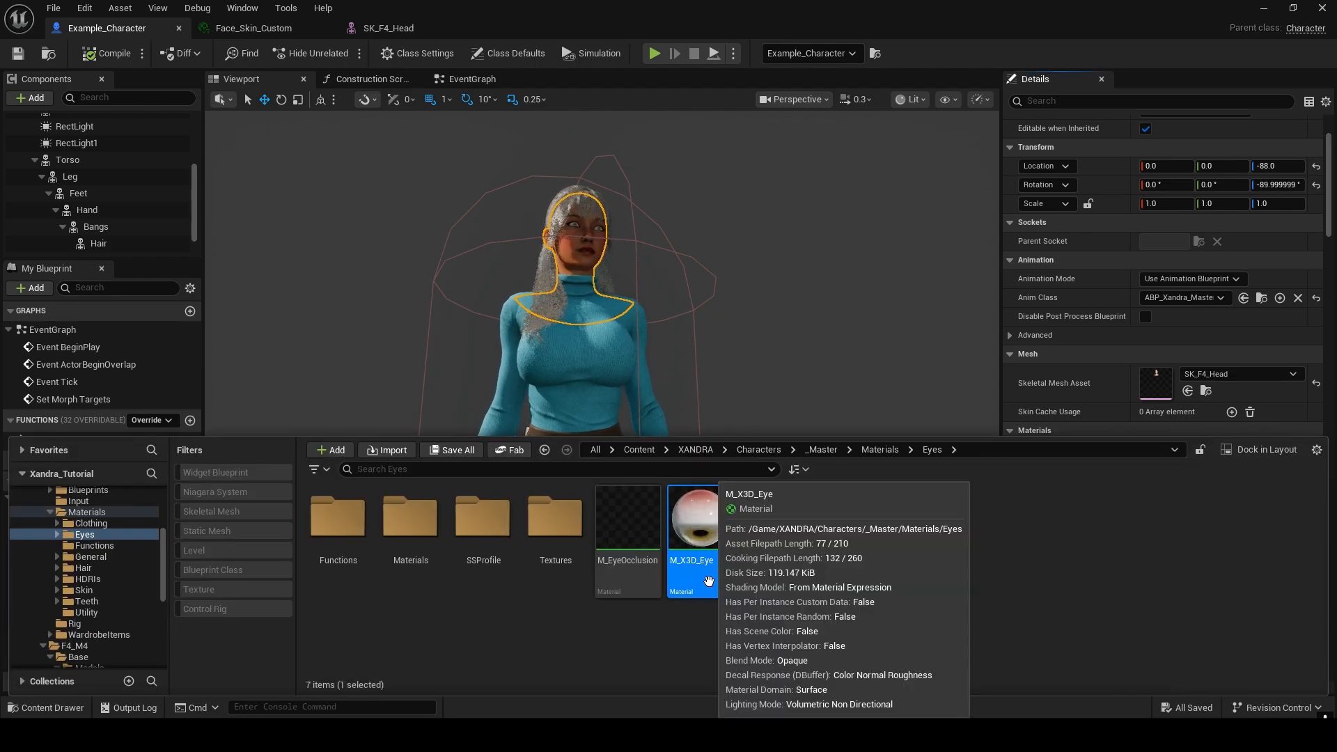
right_click(709, 581)
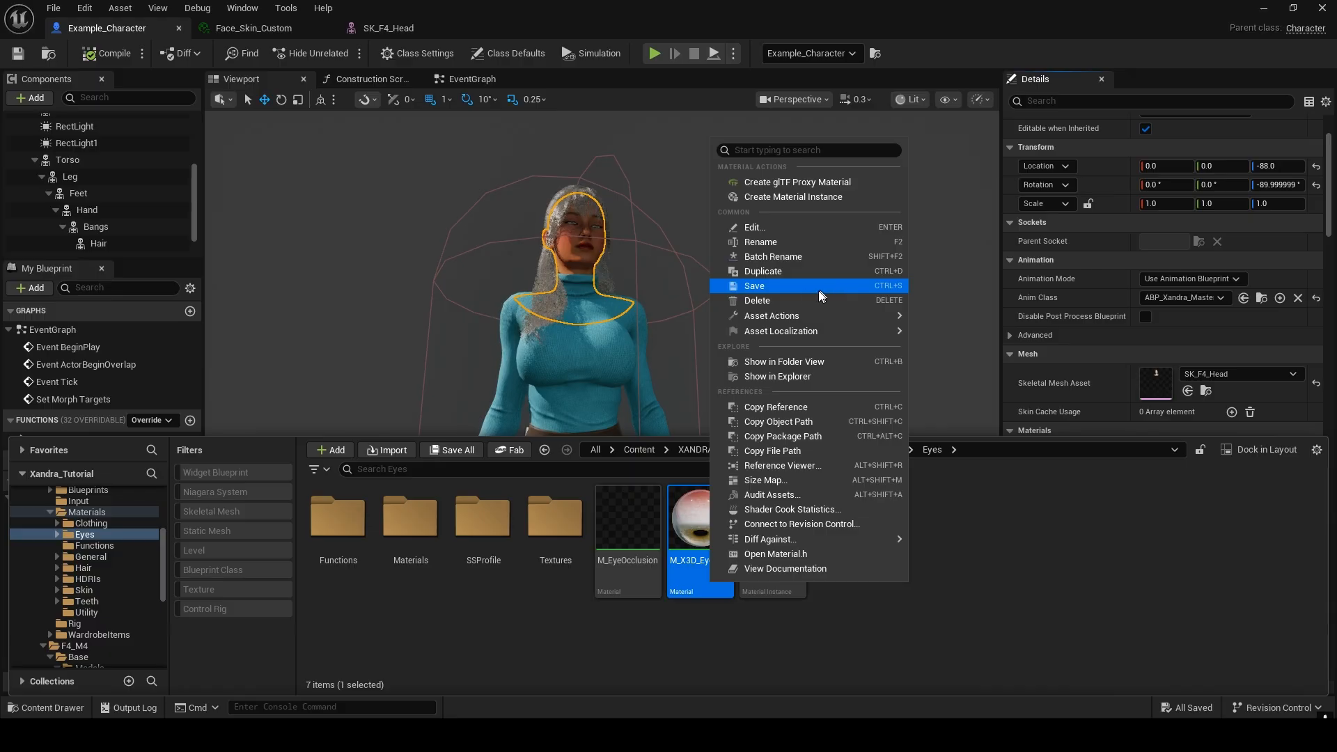
left_click(795, 271)
key("BackSpace")
type("Eyes")
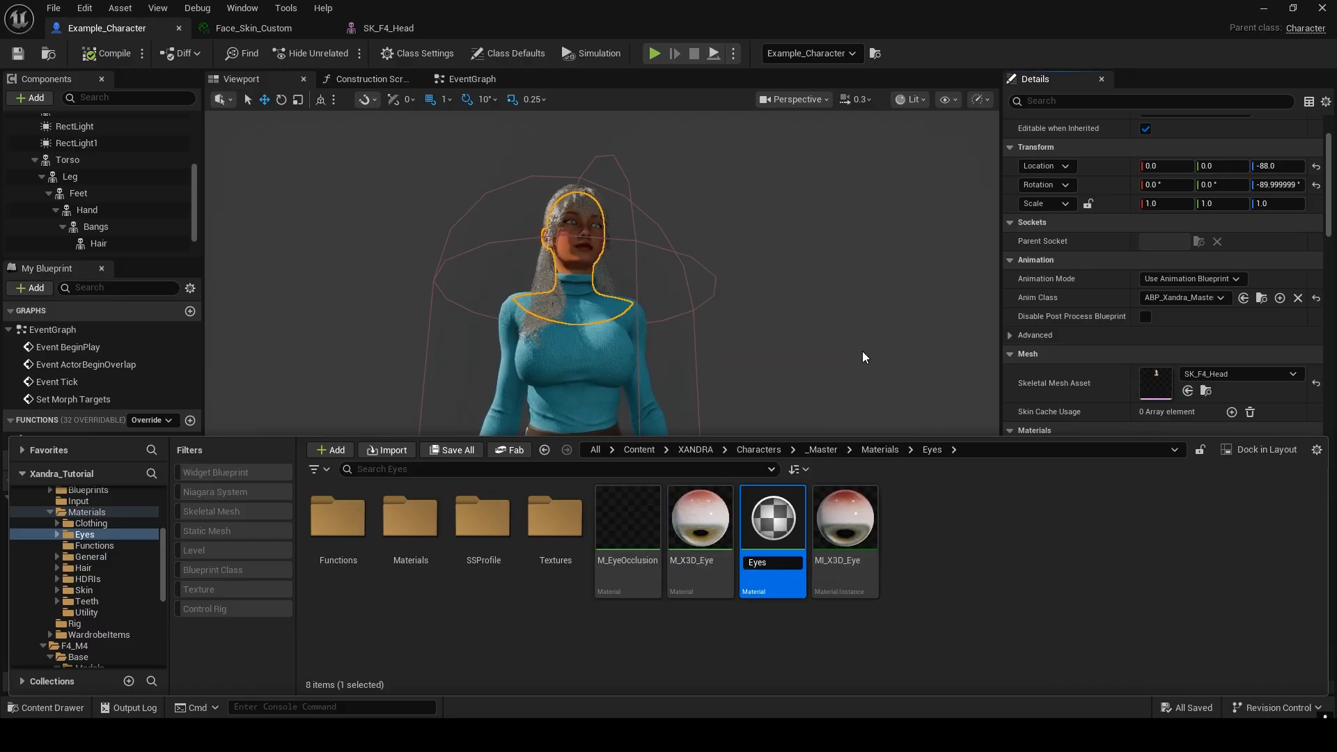
type("_Custom")
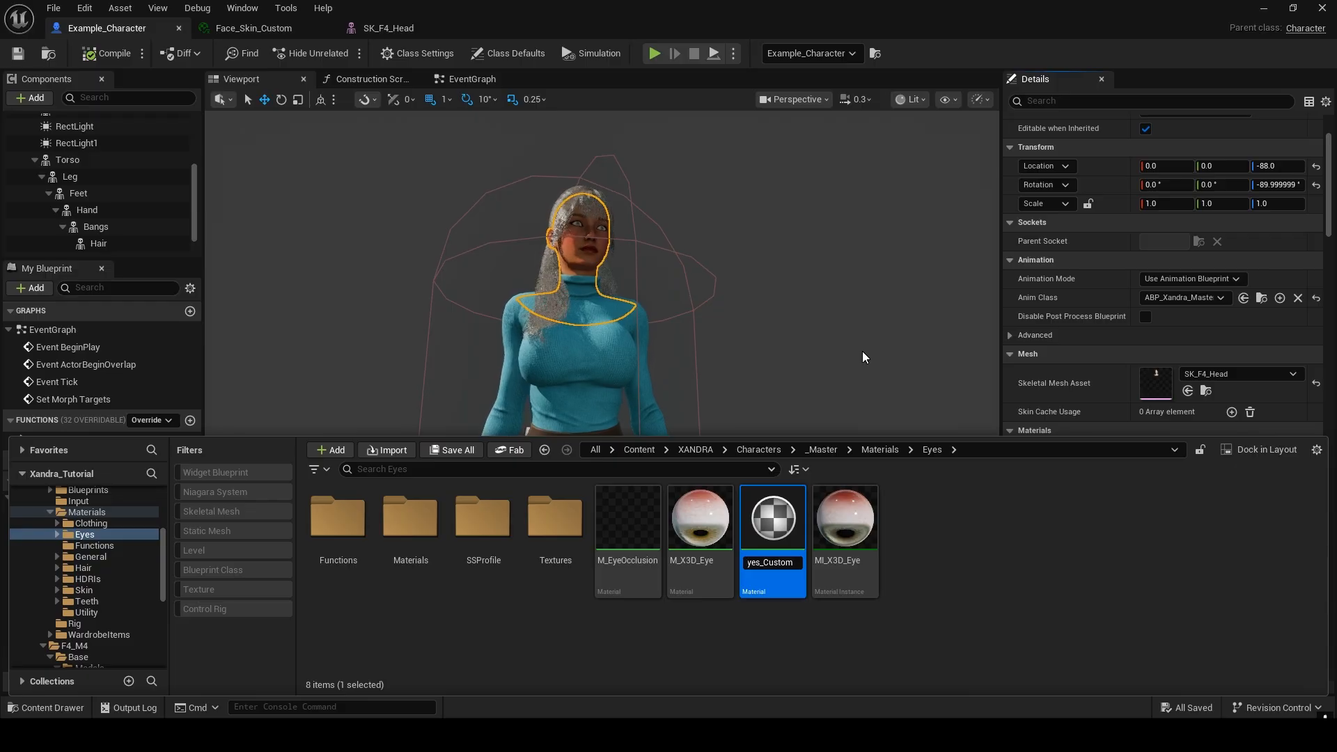
key("Return")
- Assign Eyes_Custom to material Element 1 of the head mesh, and open it in the material editor with the iris facing the preview
left_click_drag(627, 519, 1159, 508)
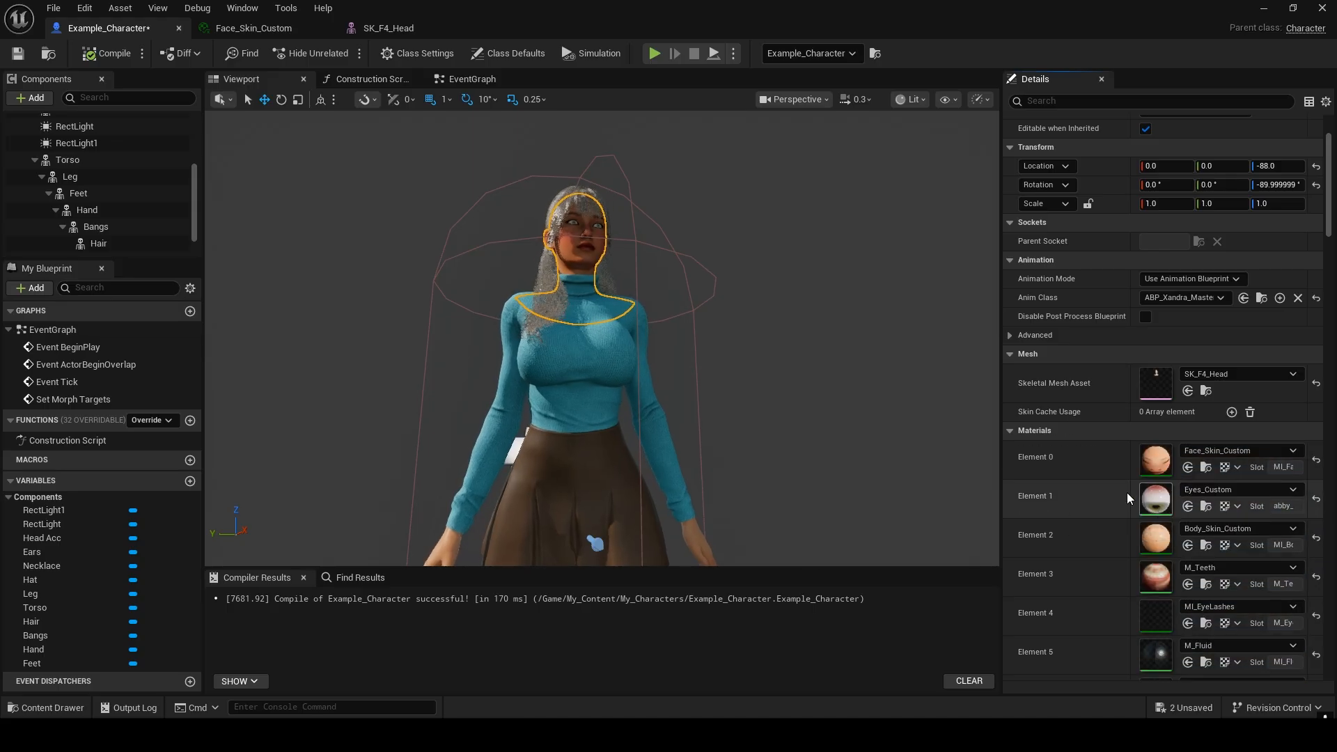
right_click_drag(720, 410, 690, 412)
left_click_drag(273, 259, 222, 273)
scroll(273, 258, "down", 3)
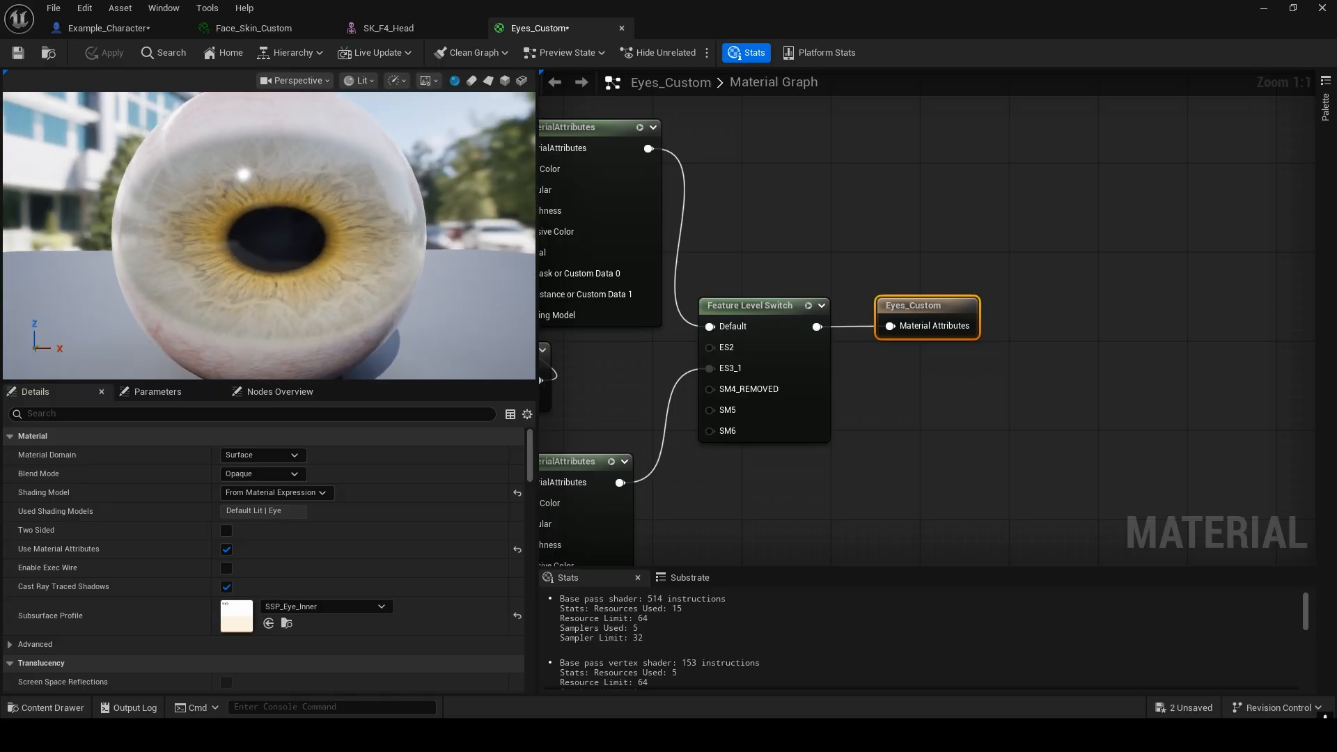
- Set the EyeColorA parameter of Eyes_Custom to a teal with hex value 4AABADFF
left_click(155, 392)
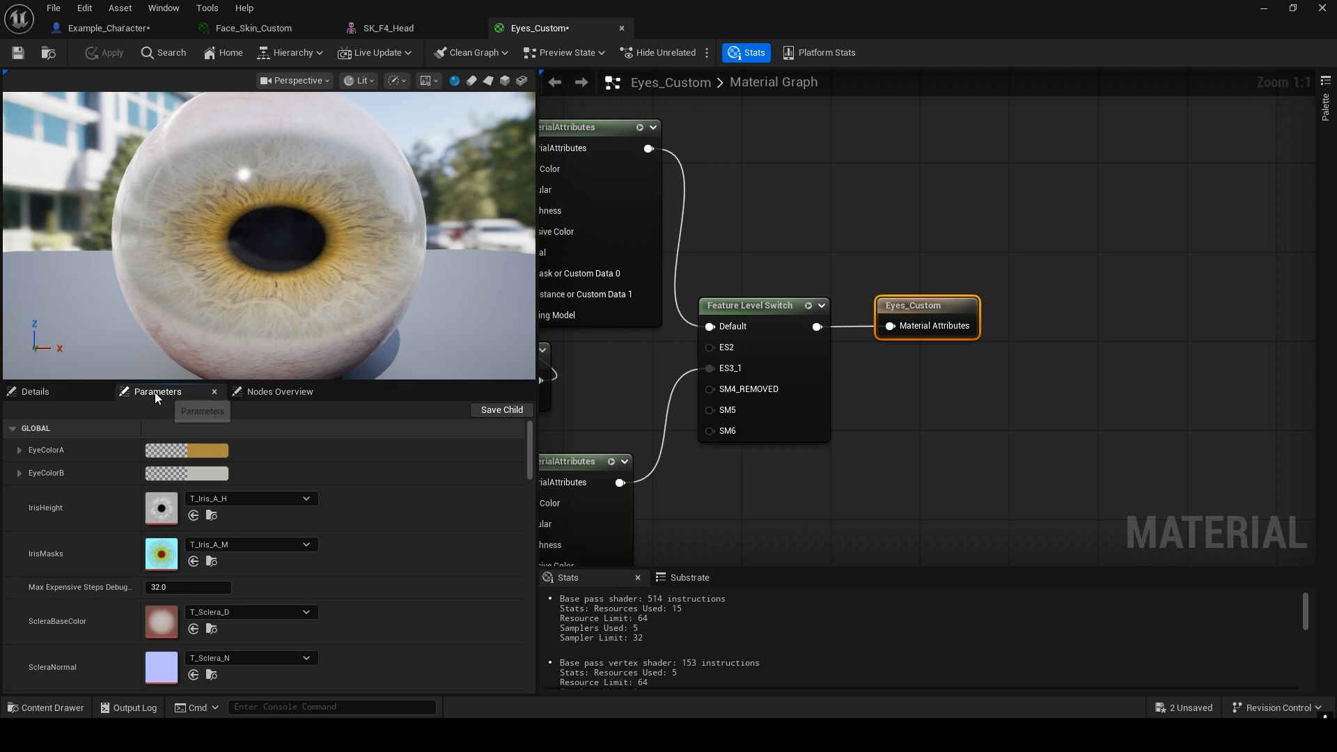
left_click(219, 449)
left_click_drag(273, 395, 253, 411)
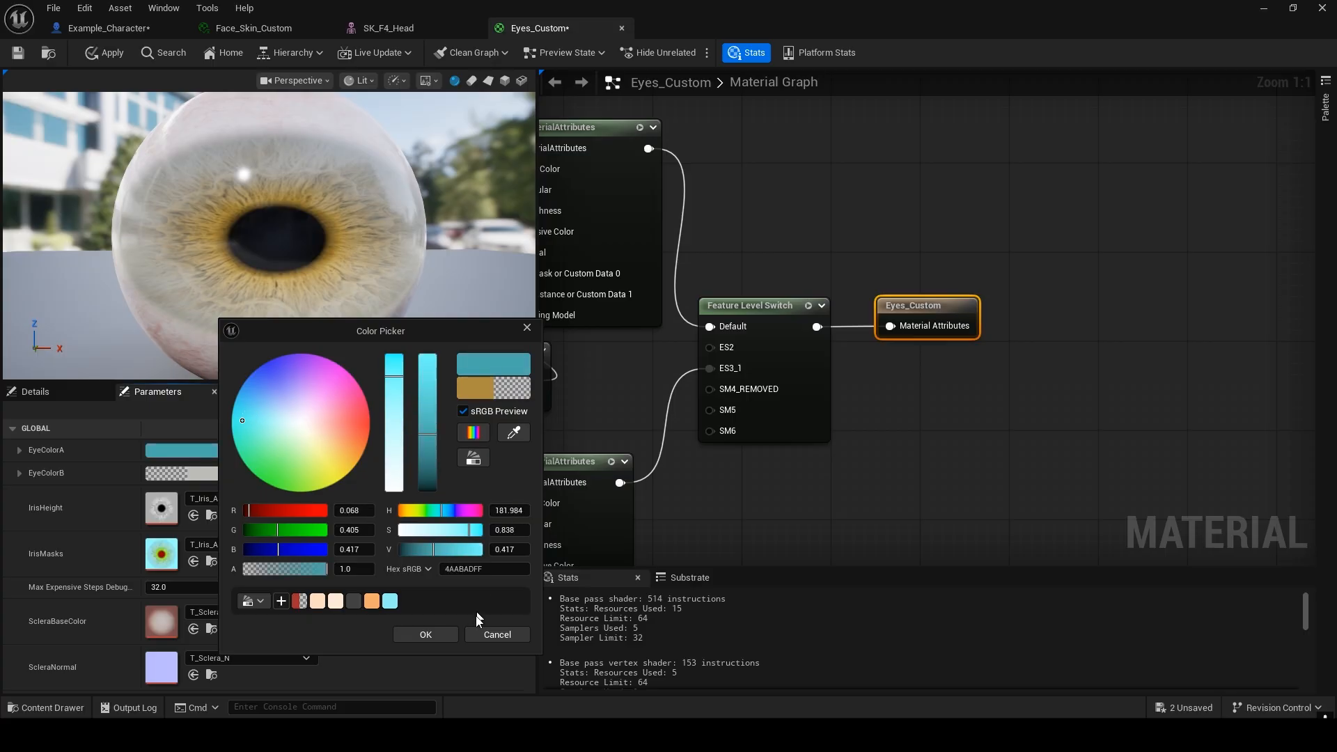
left_click(432, 630)
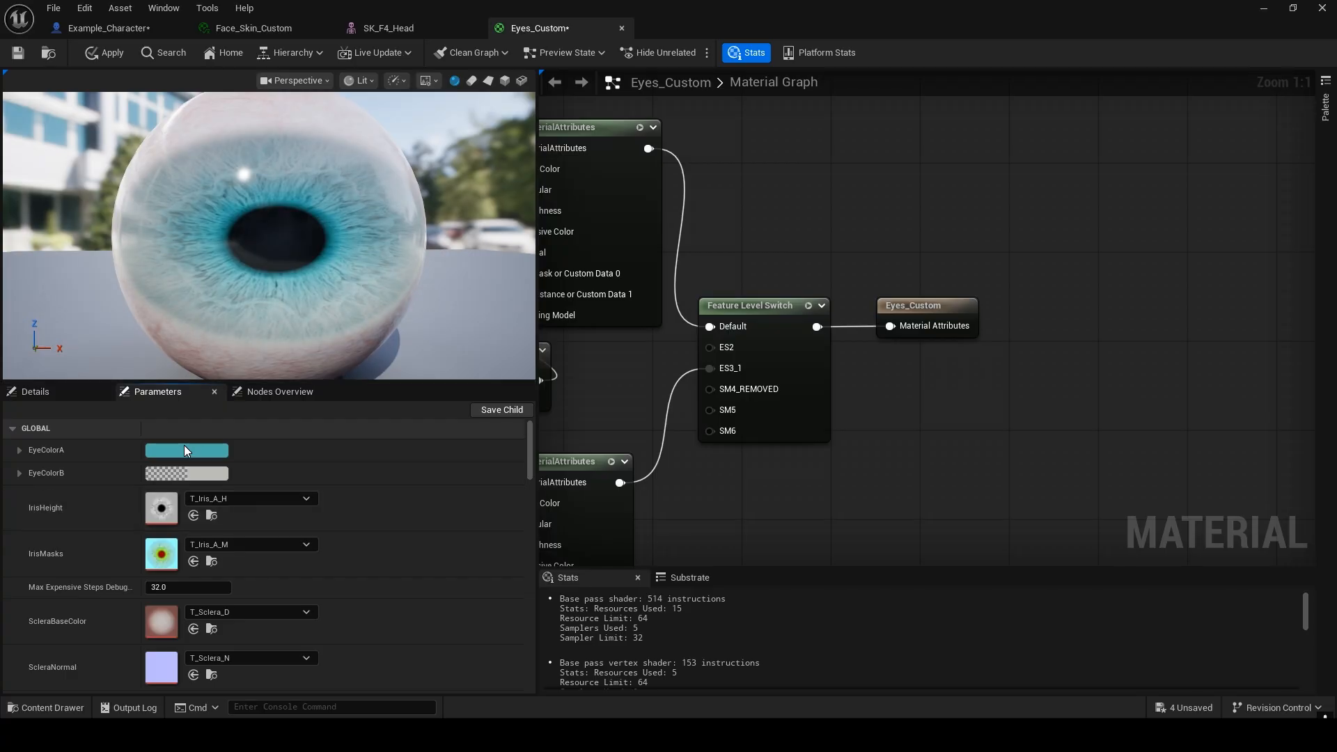
- Set the EyeColorB parameter to a violet-blue with hex value 6661BCFF
left_click(213, 474)
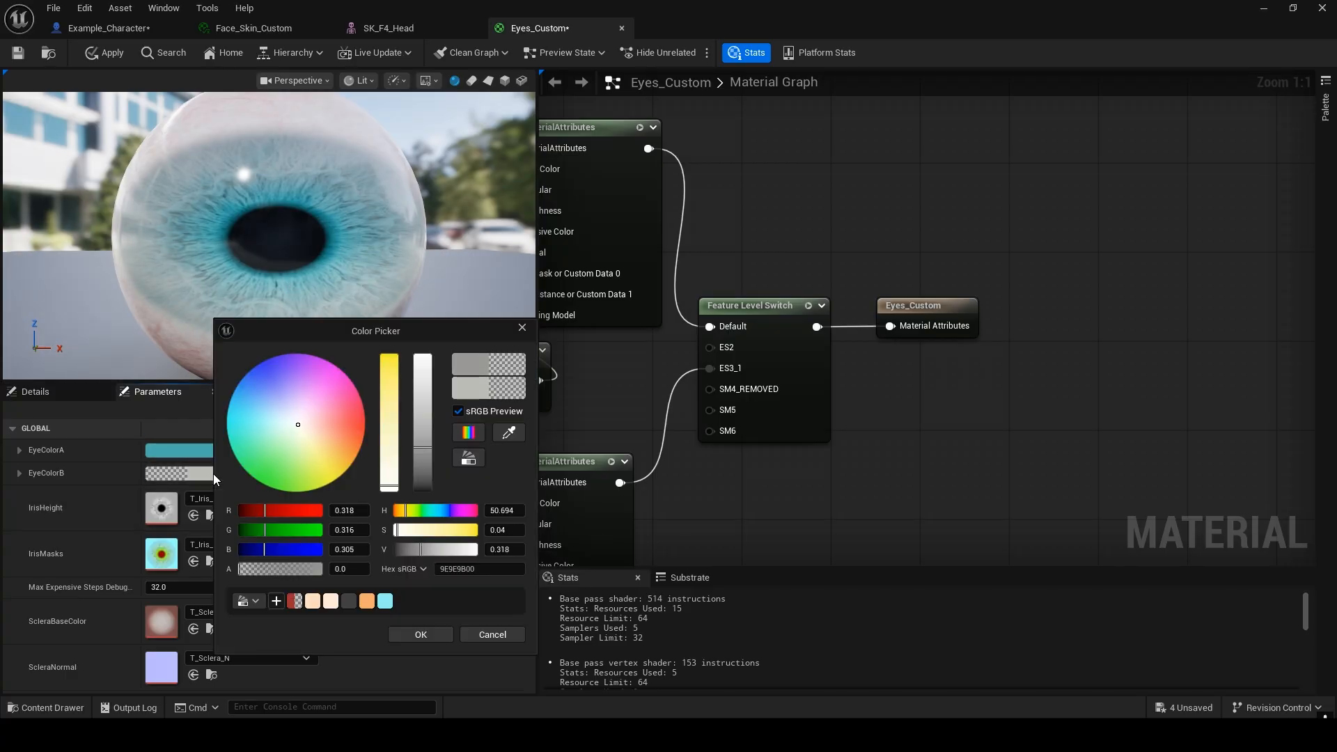
left_click(298, 427)
mouse_move(263, 380)
left_mouse_down()
mouse_move(290, 418)
mouse_move(273, 378)
left_mouse_up()
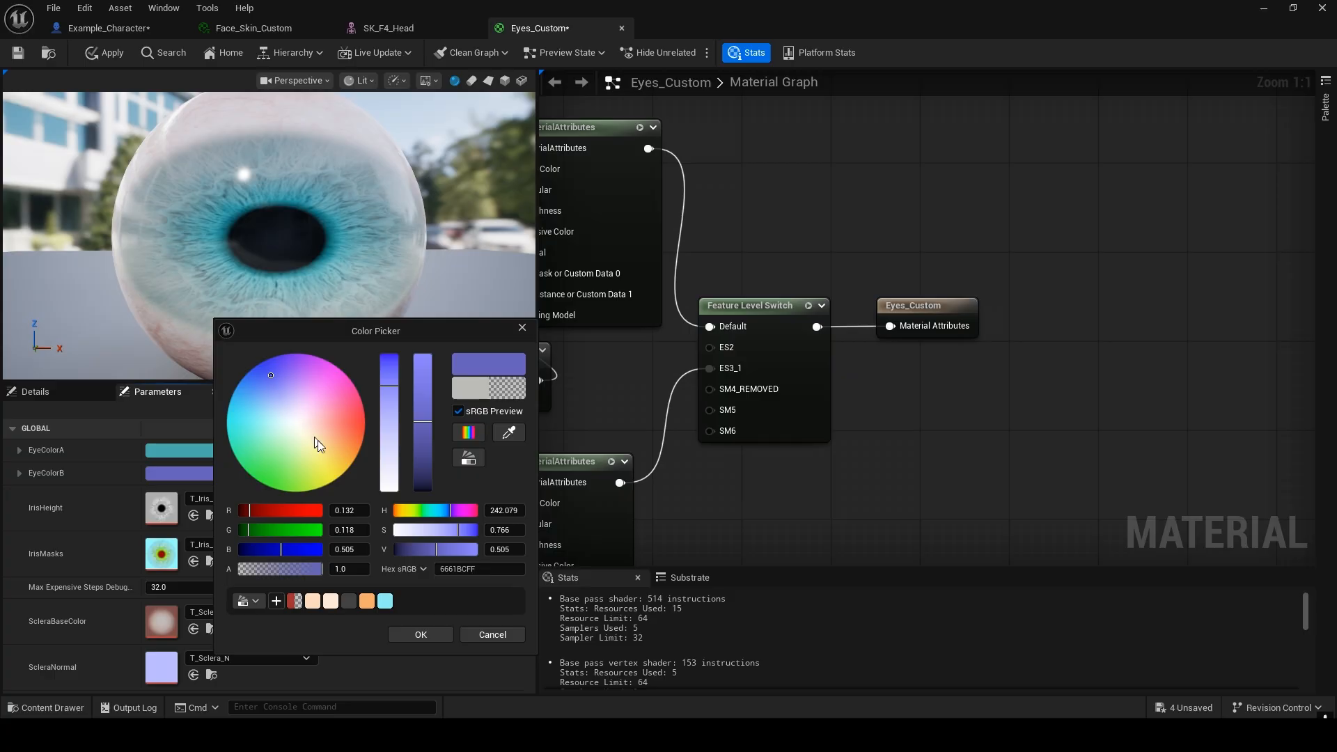
left_click(429, 636)
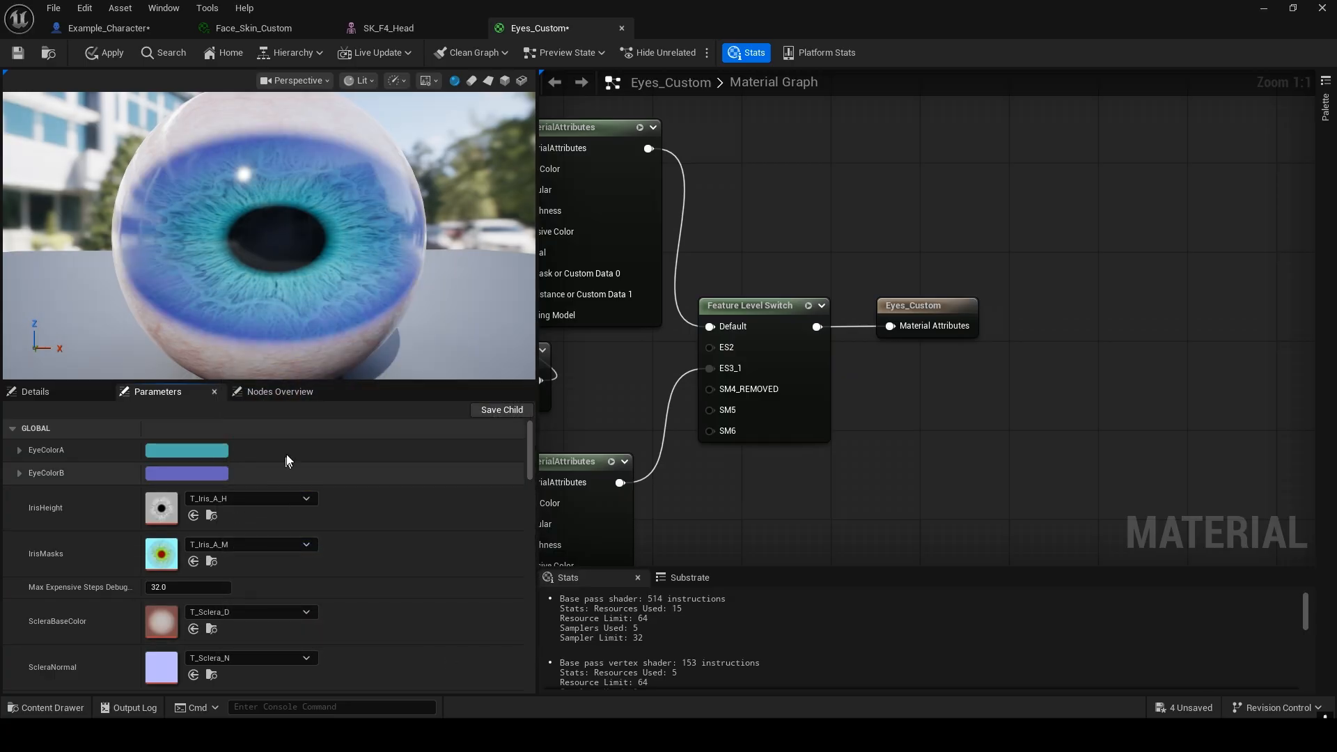
- Apply and save the Eyes_Custom material, and examine the eye colours on the character up close in Lvl_ThirdPerson
left_click(1277, 8)
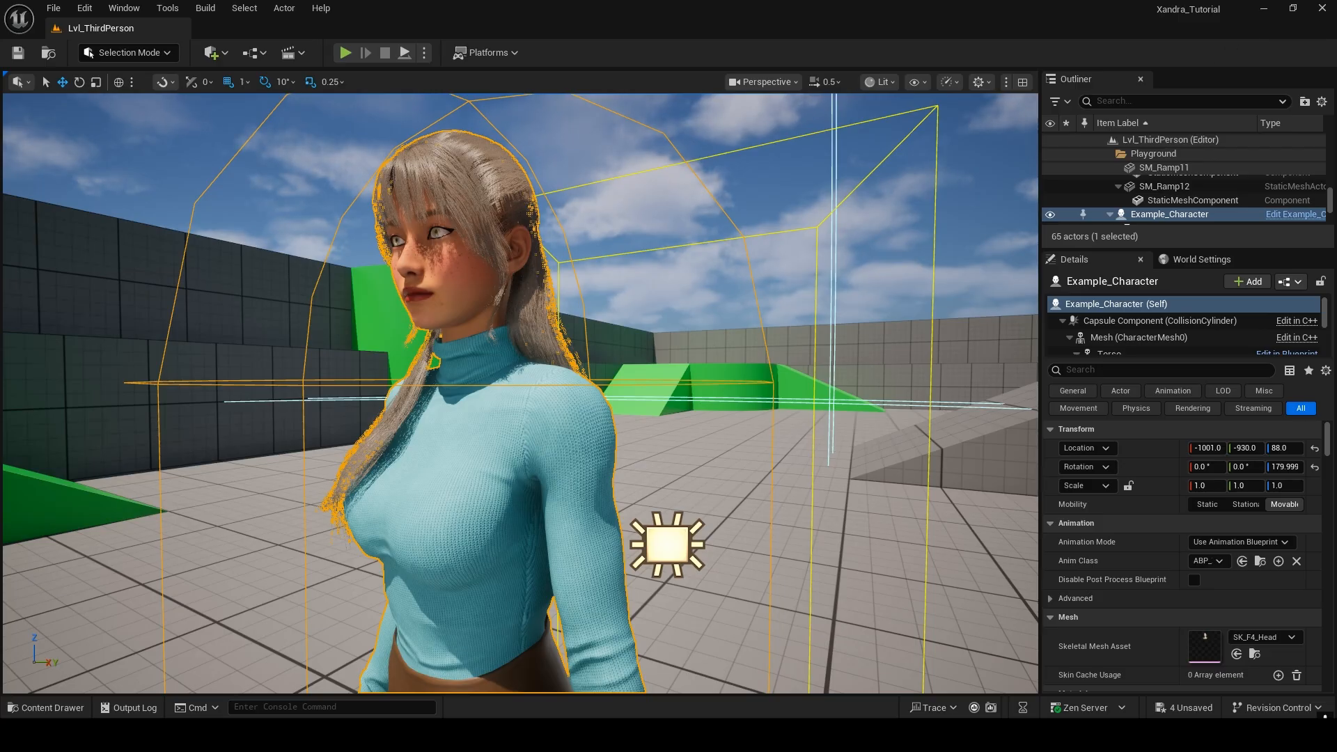
mouse_move(946, 736)
left_click(1095, 668)
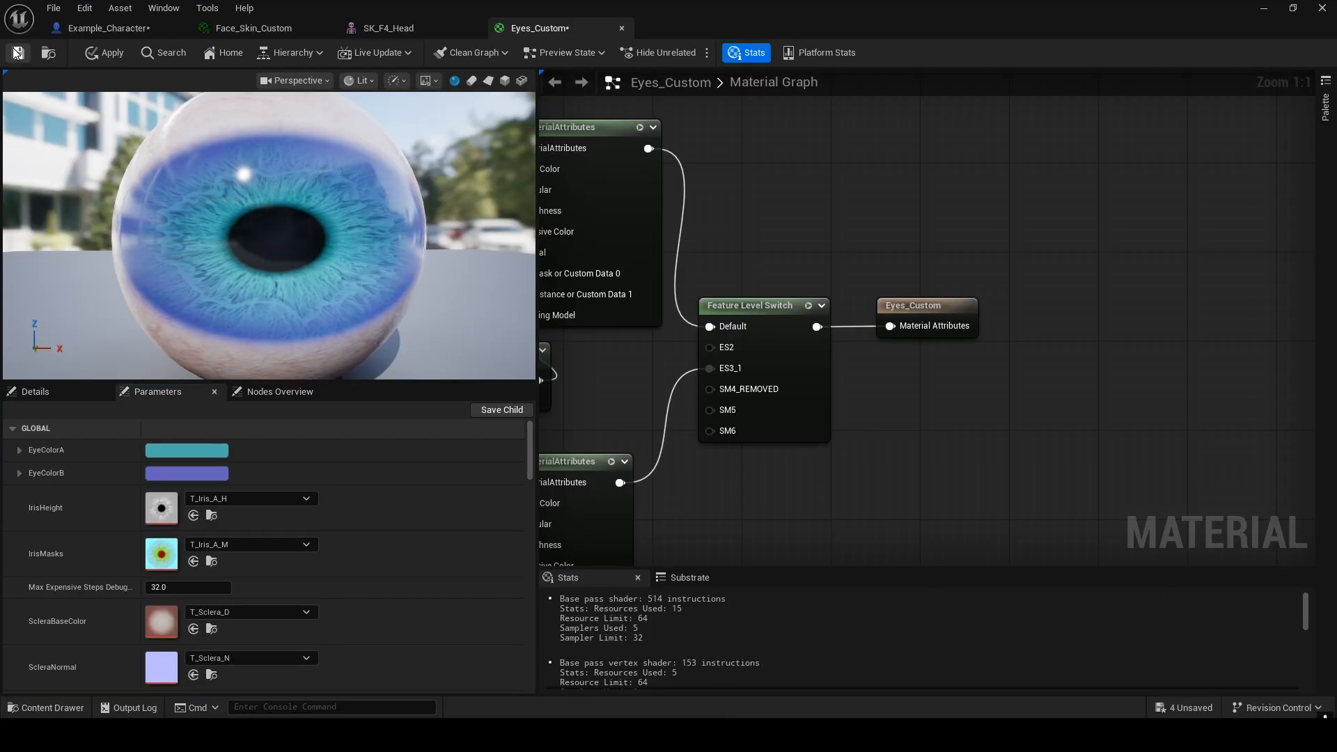
left_click(91, 48)
left_click(112, 28)
left_click(1271, 7)
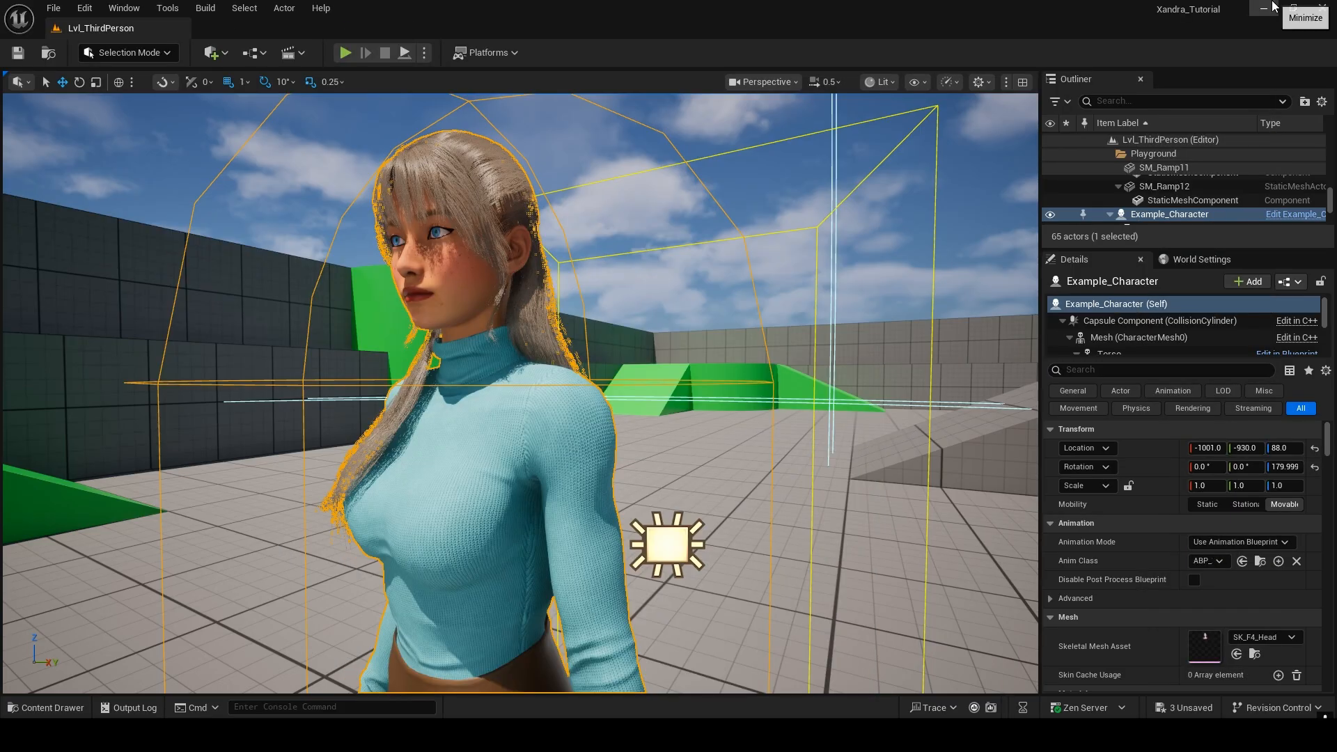
mouse_move(520, 393)
right_mouse_down()
mouse_move(513, 278)
mouse_move(564, 390)
mouse_move(567, 376)
mouse_move(616, 383)
right_mouse_up()
key("a")
- Change EyeColorB in Eyes_Custom to a blue with hex value 4597BCFF, apply it, and check the eyes in Lvl_ThirdPerson
mouse_move(975, 727)
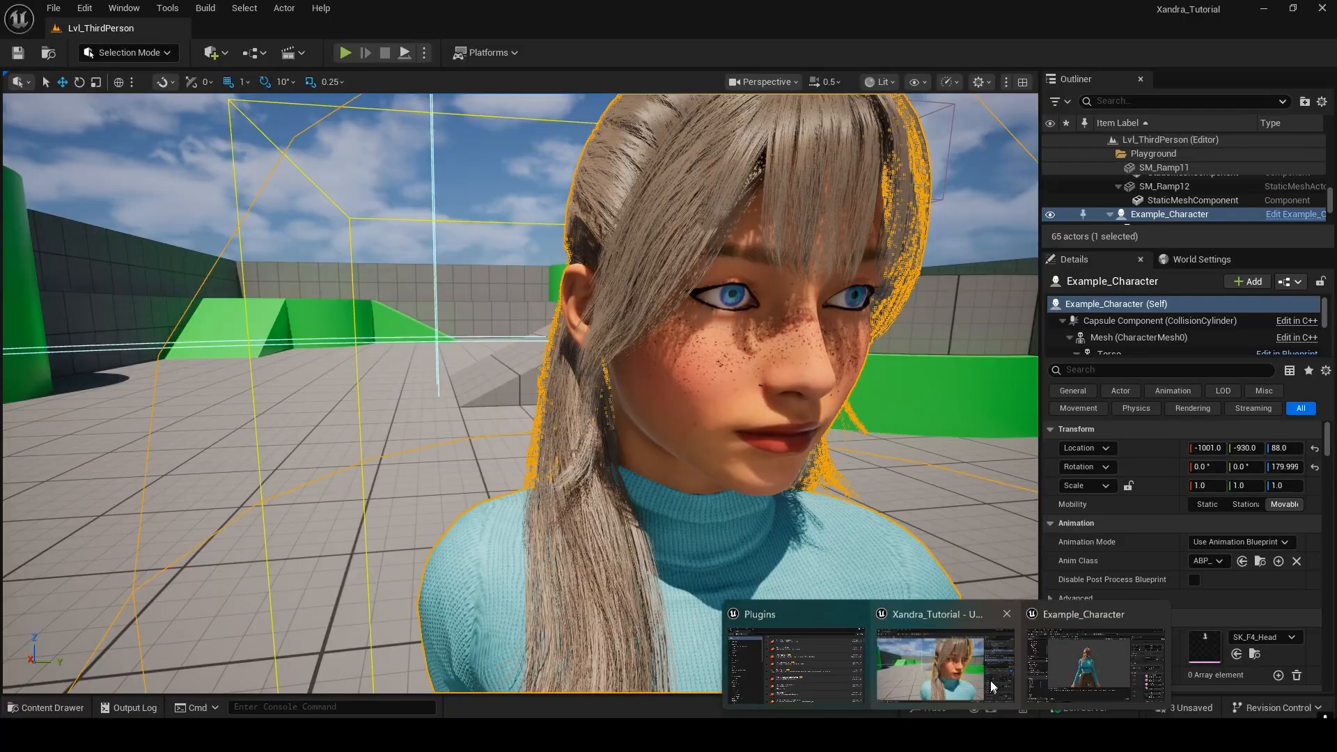
left_click(1054, 656)
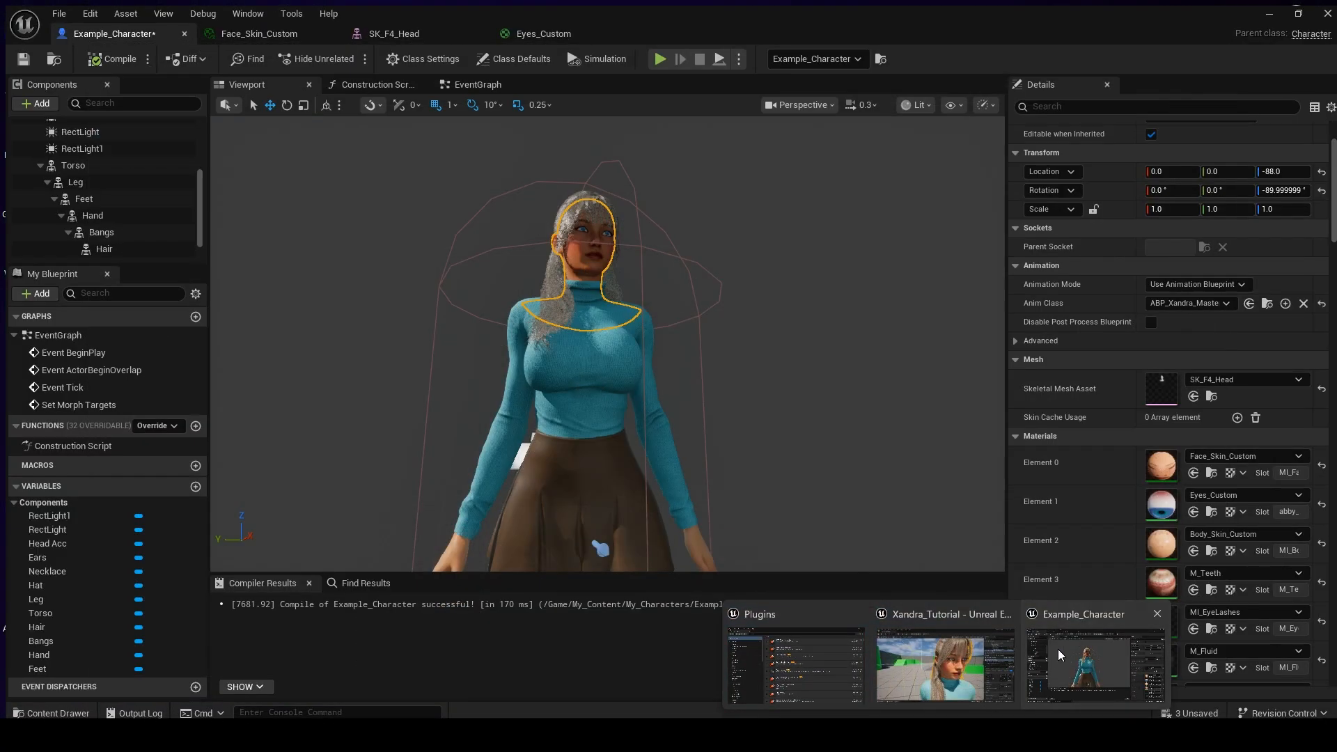
left_click(535, 22)
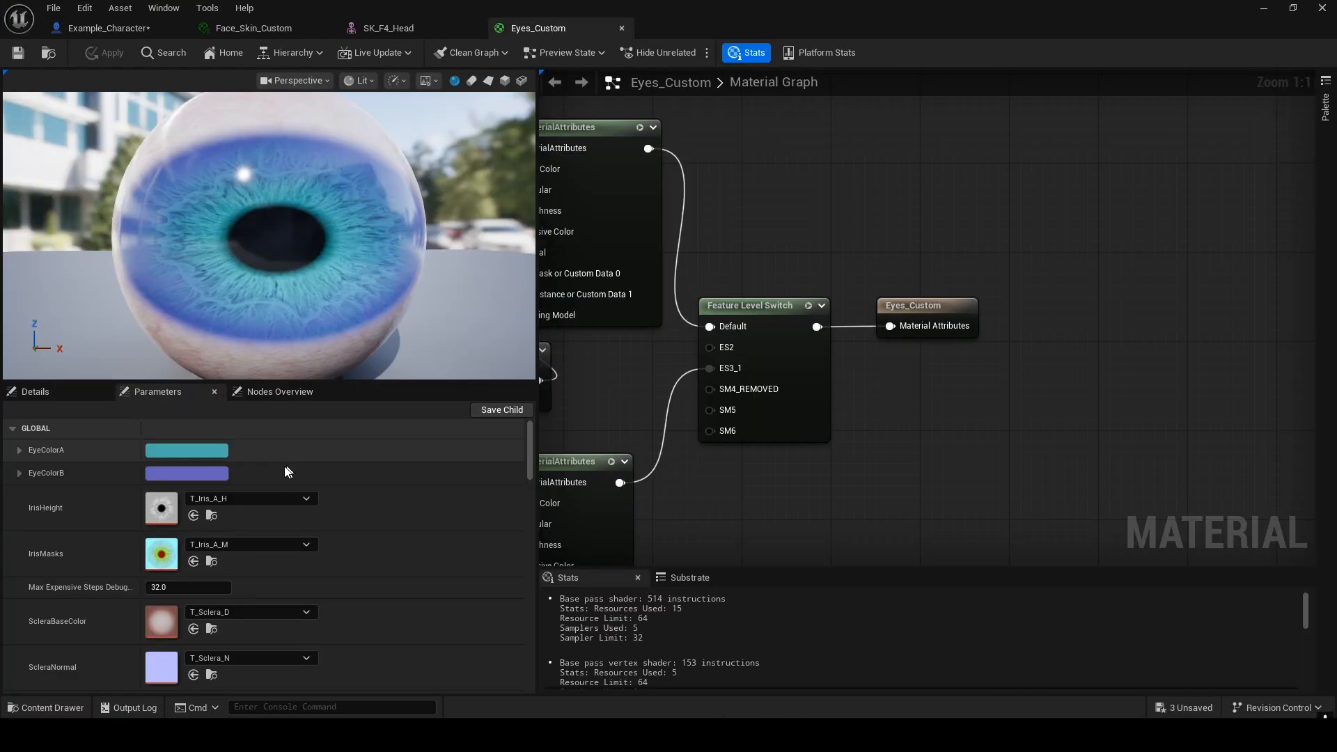
left_click(200, 472)
left_click_drag(256, 375, 236, 404)
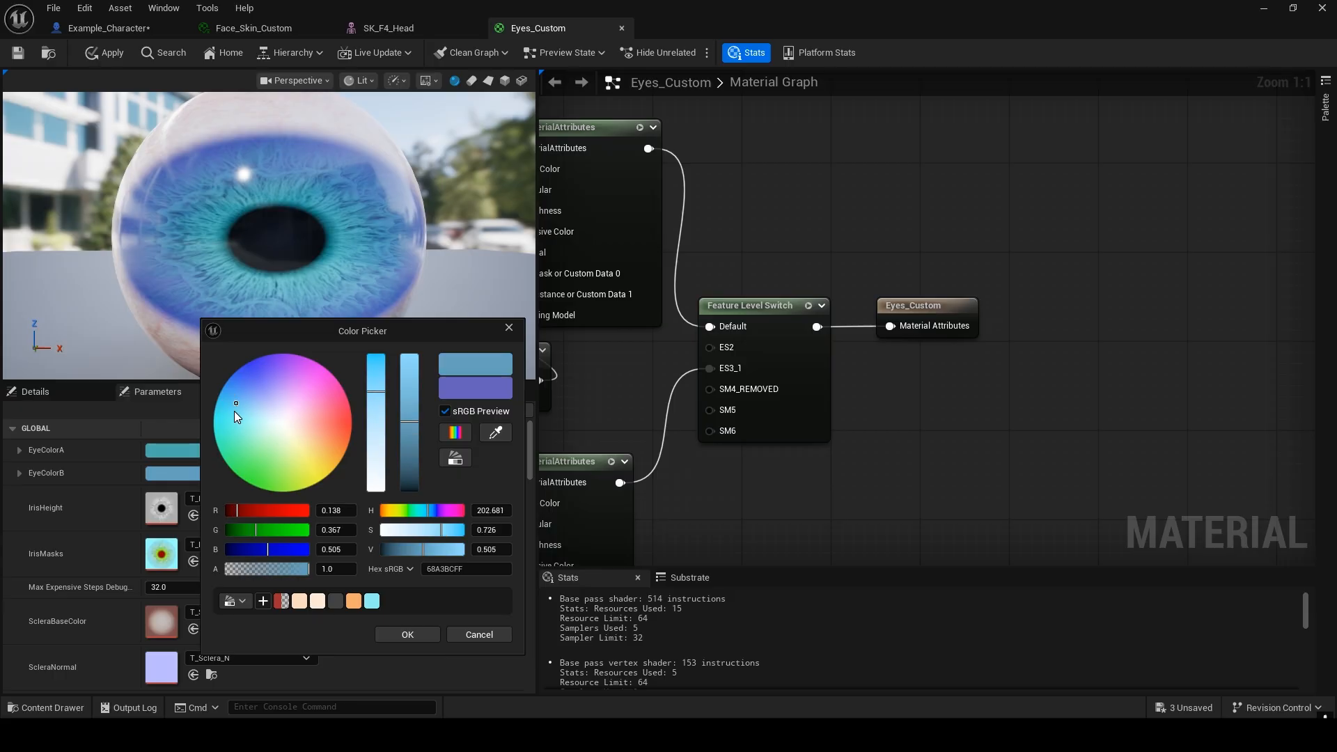
left_click(228, 396)
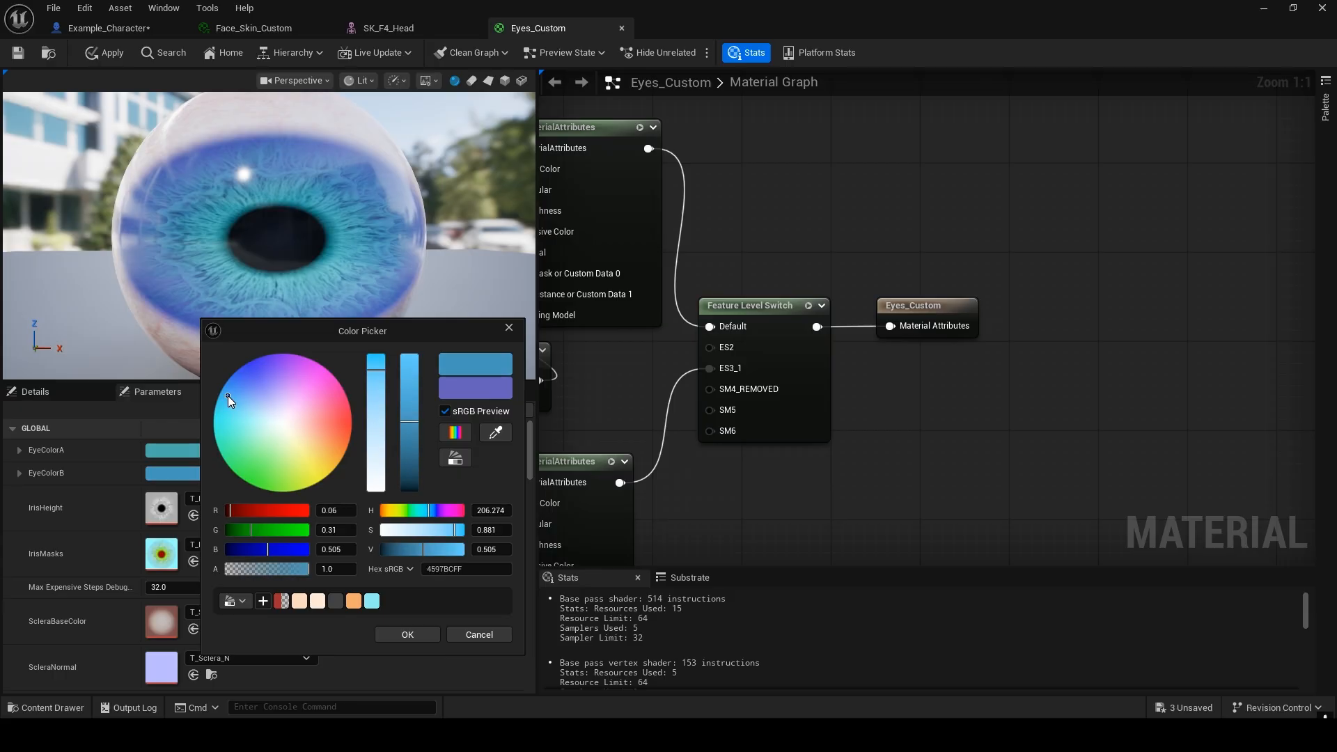
left_click(408, 634)
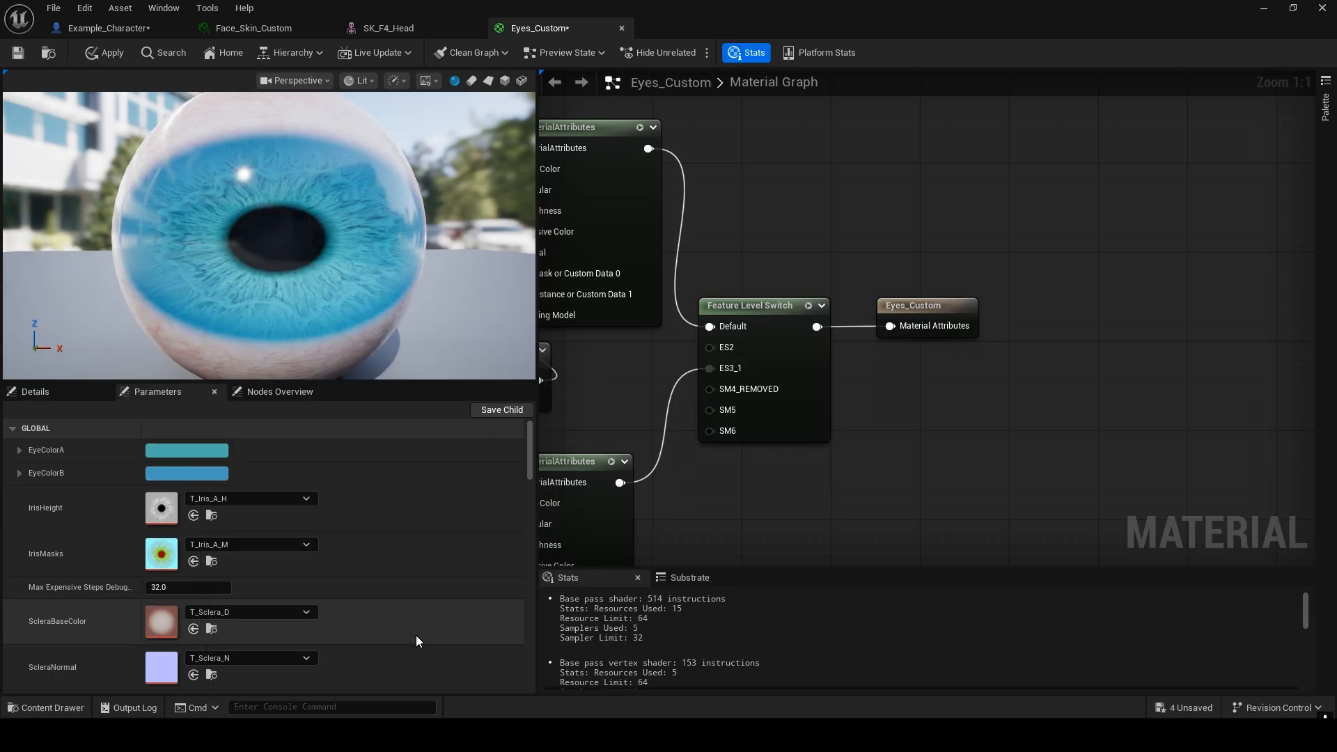
left_click(101, 53)
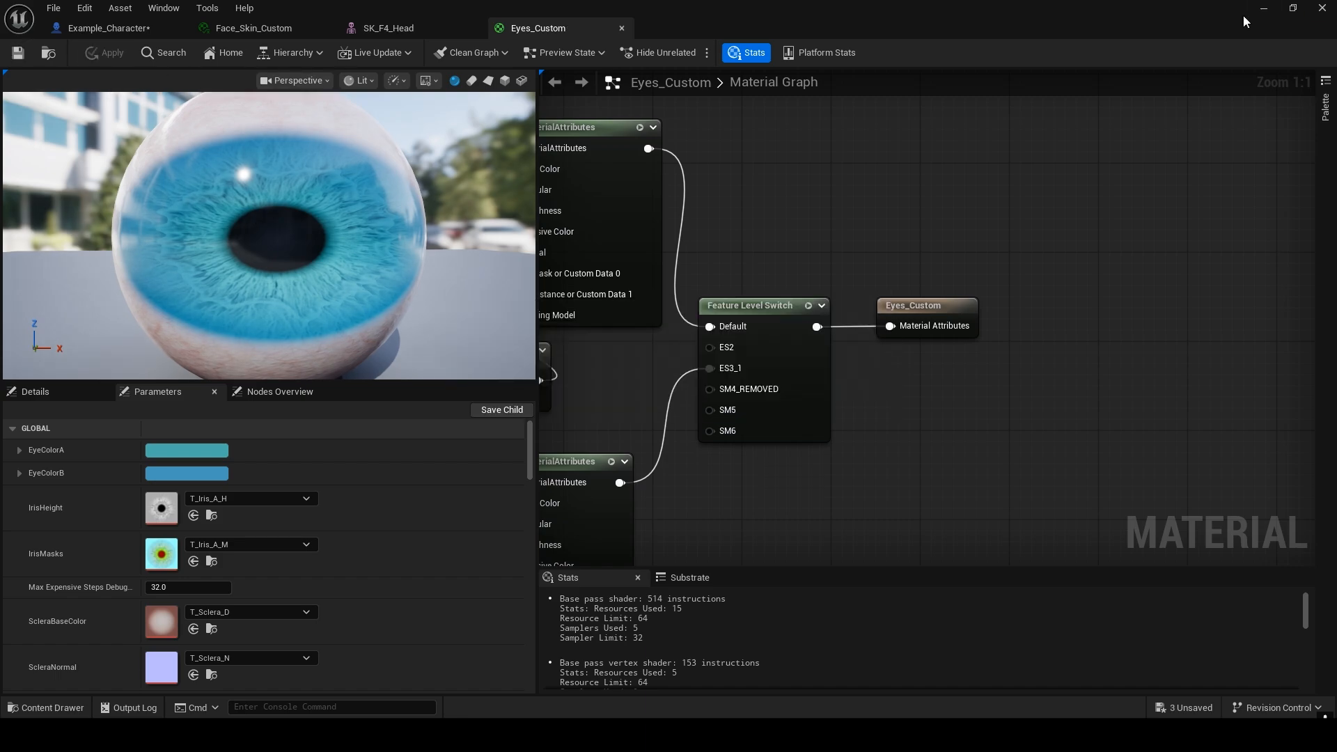
left_click(1258, 10)
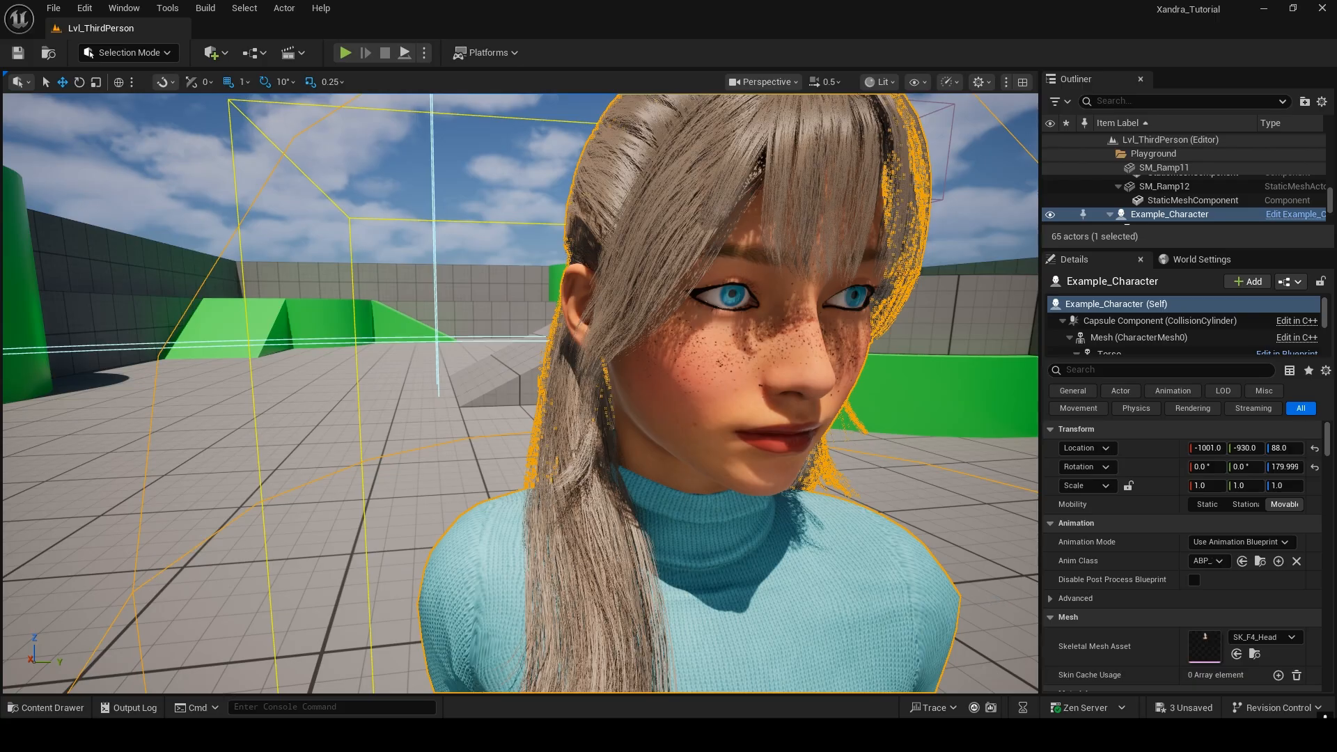
- Desaturate EyeColorB to a grey-blue with hex value 90ABBCFF, save Eyes_Custom, and check the character's eyes in Lvl_ThirdPerson
left_click(1064, 657)
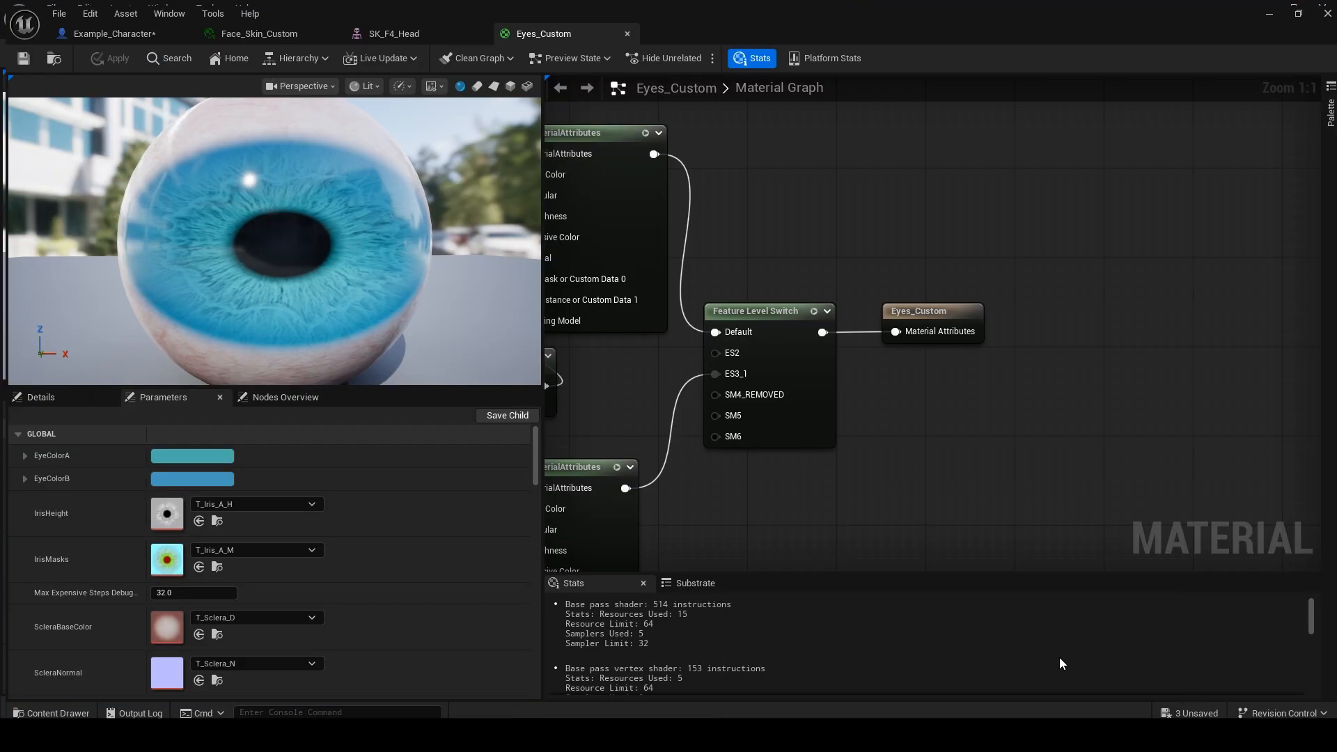
left_click(182, 475)
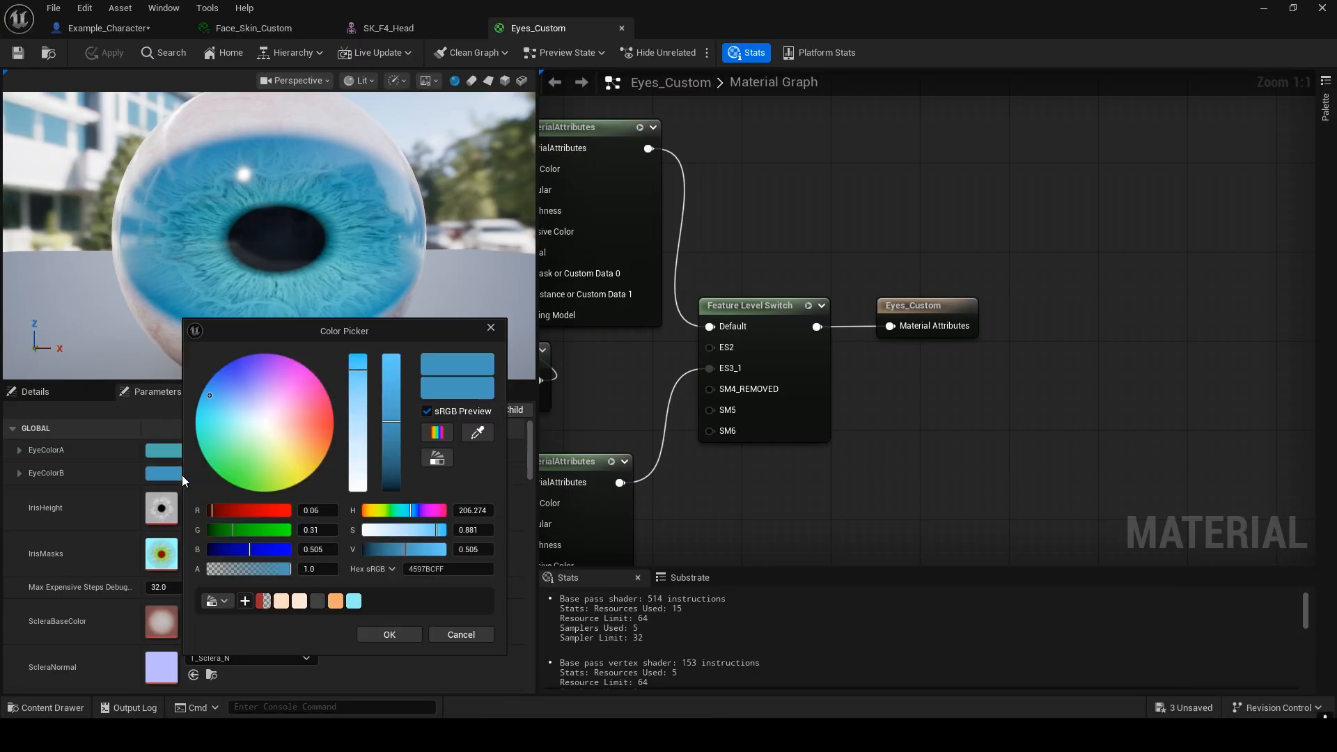
left_click(357, 440)
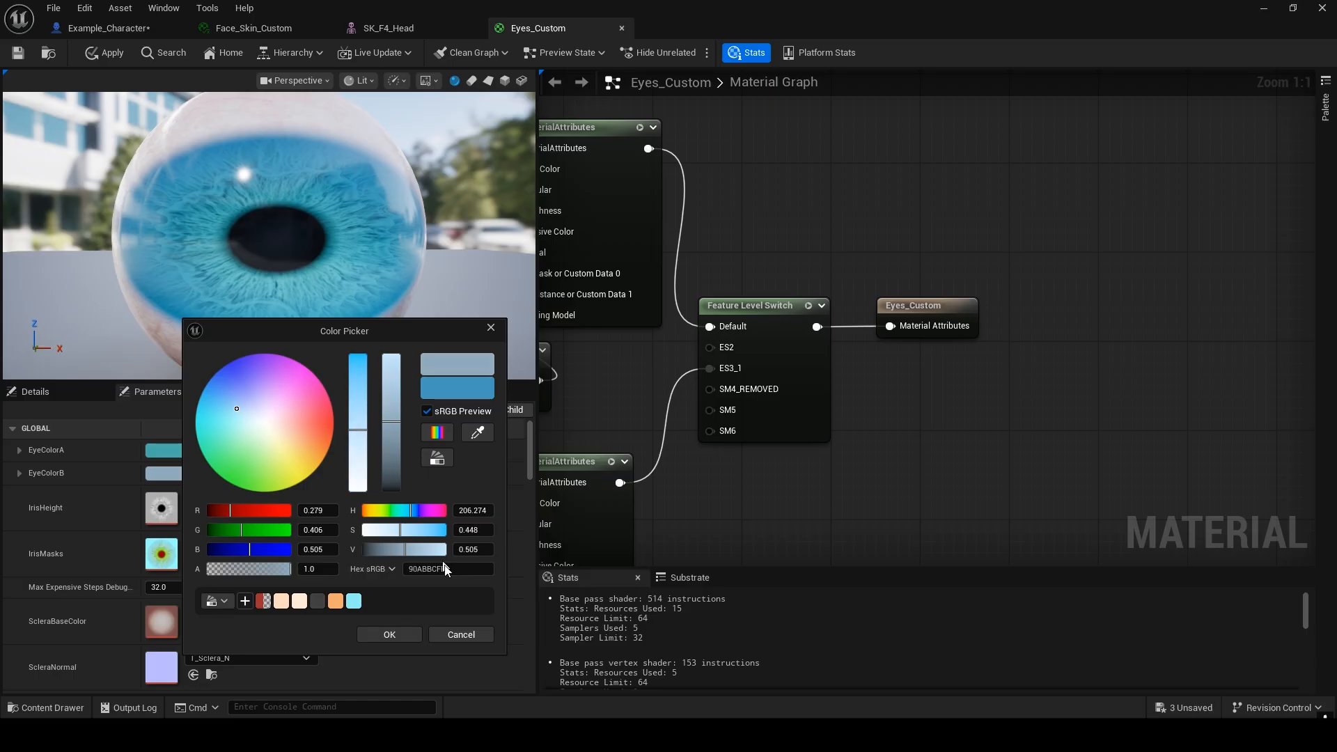
left_click(389, 635)
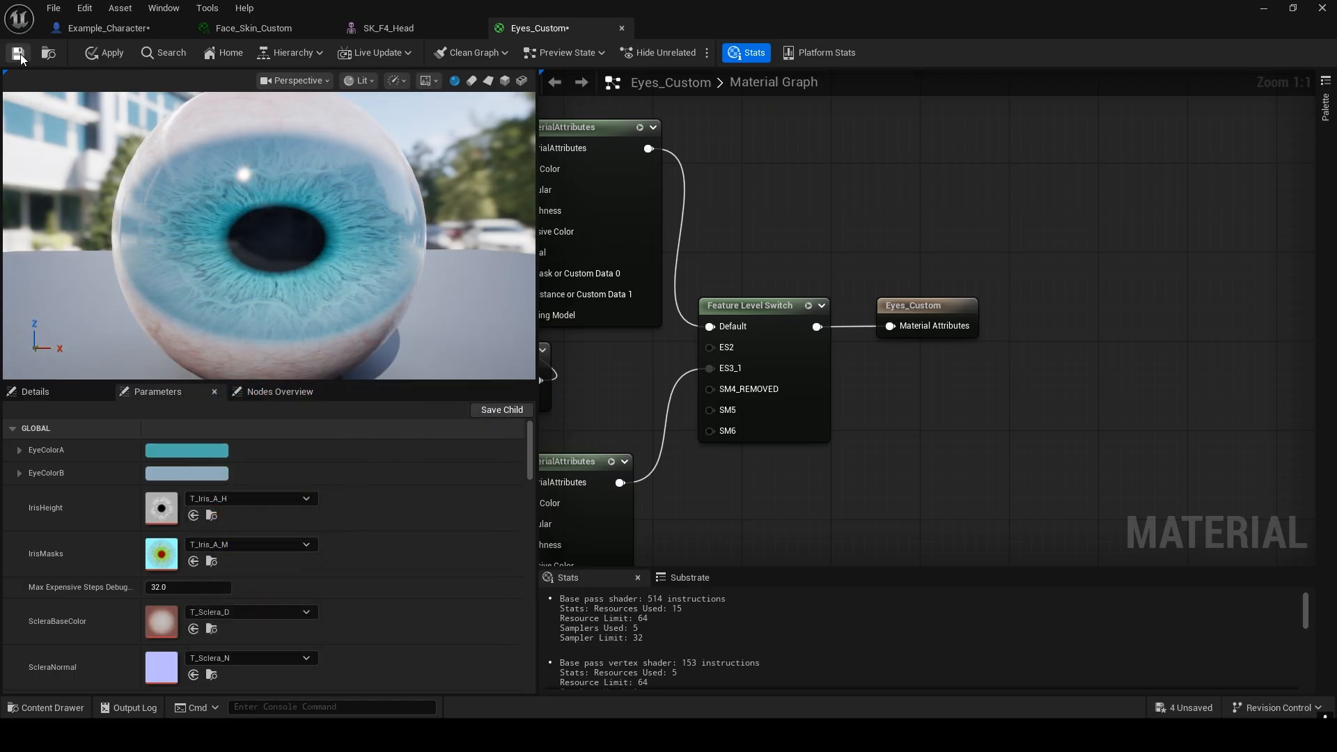
left_click(1263, 7)
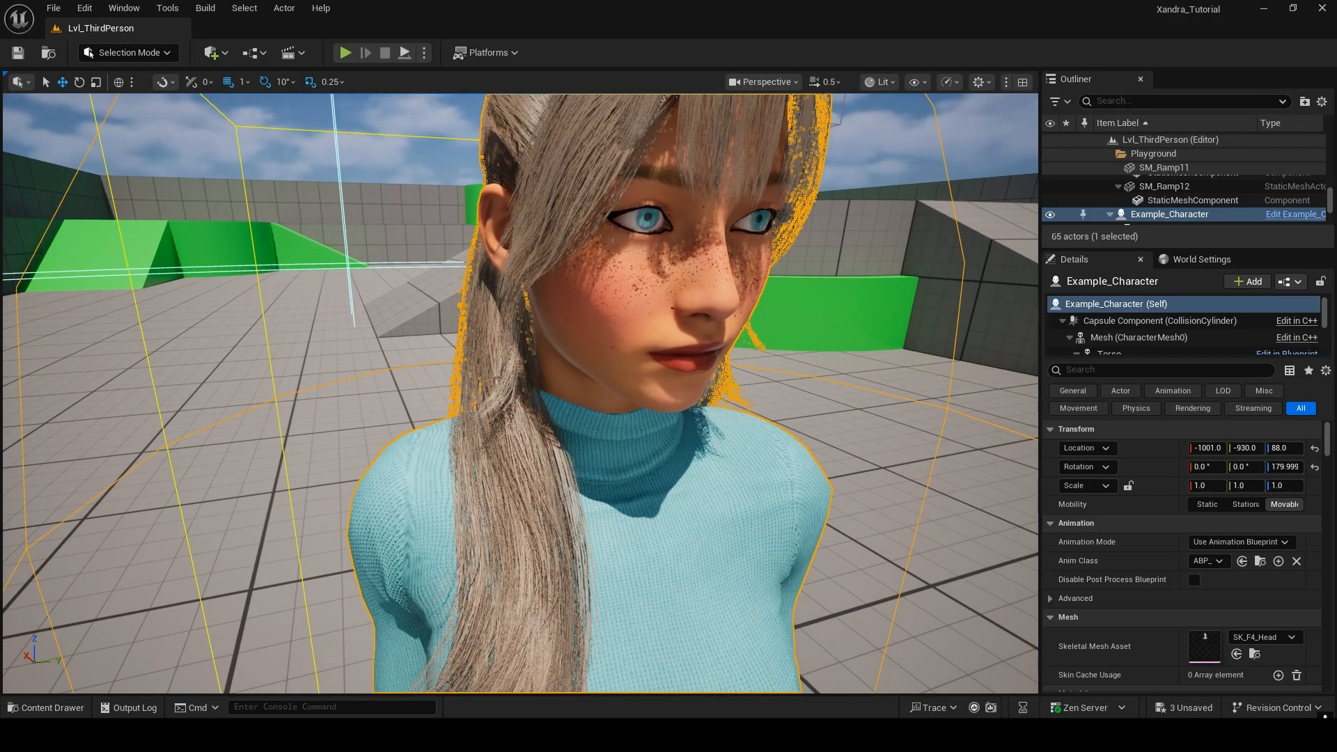
right_click_drag(520, 394, 526, 326)
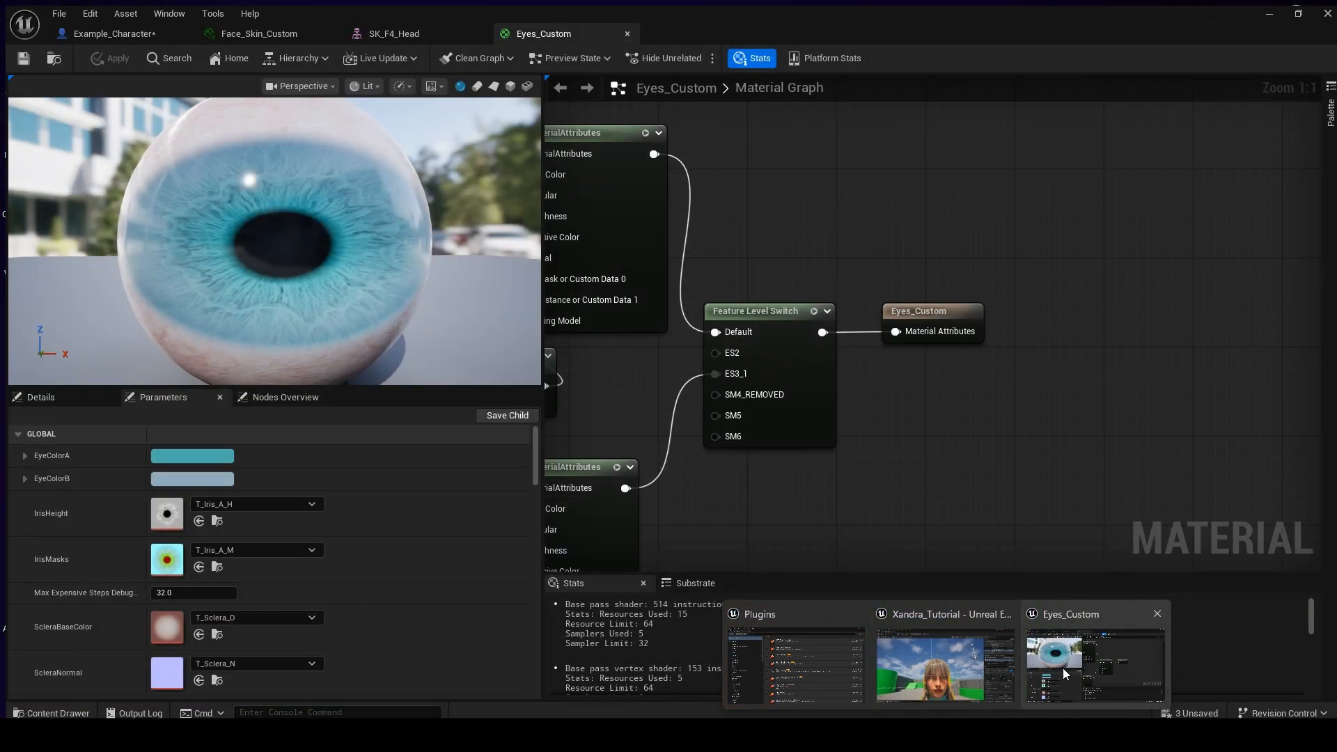
- Look through the Eyes_Custom parameters and try an IrisUVRadius of 1.113578, restoring it to 1.0
left_click(1063, 667)
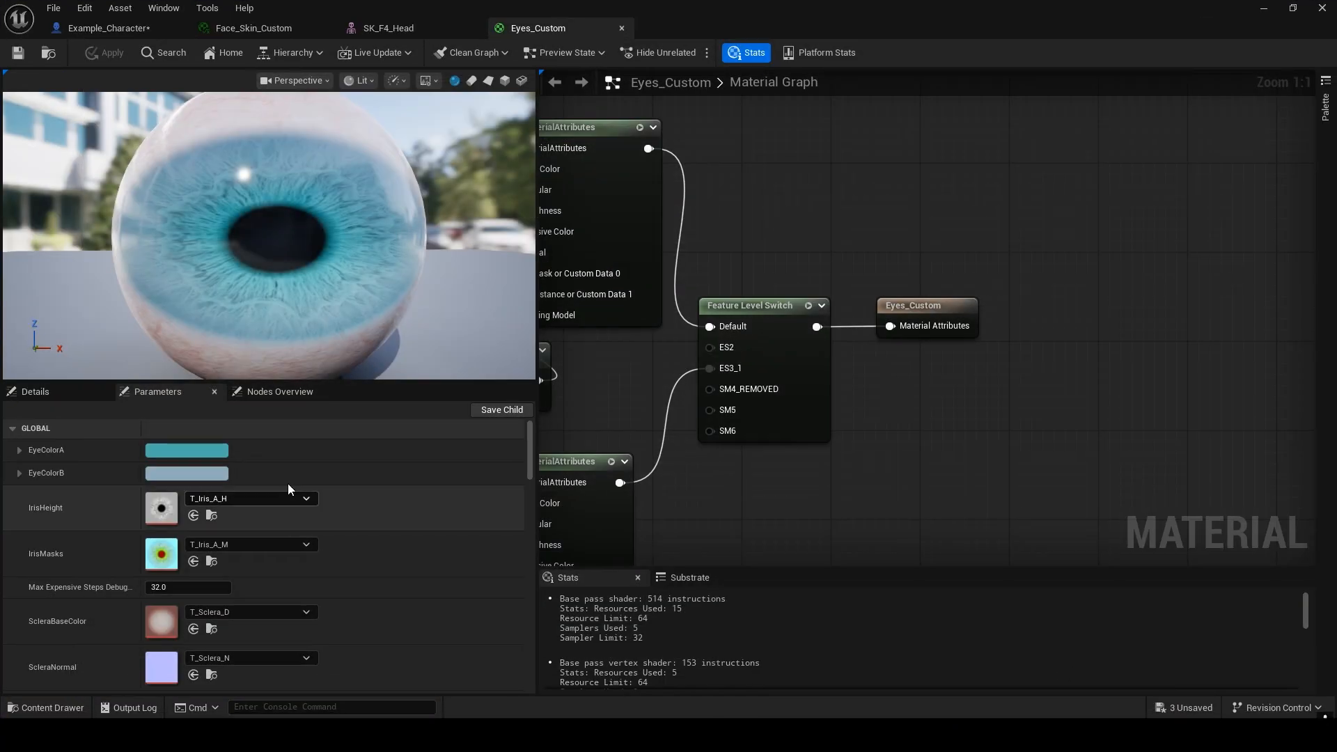
scroll(292, 501, "down", 8)
scroll(307, 522, "down", 10)
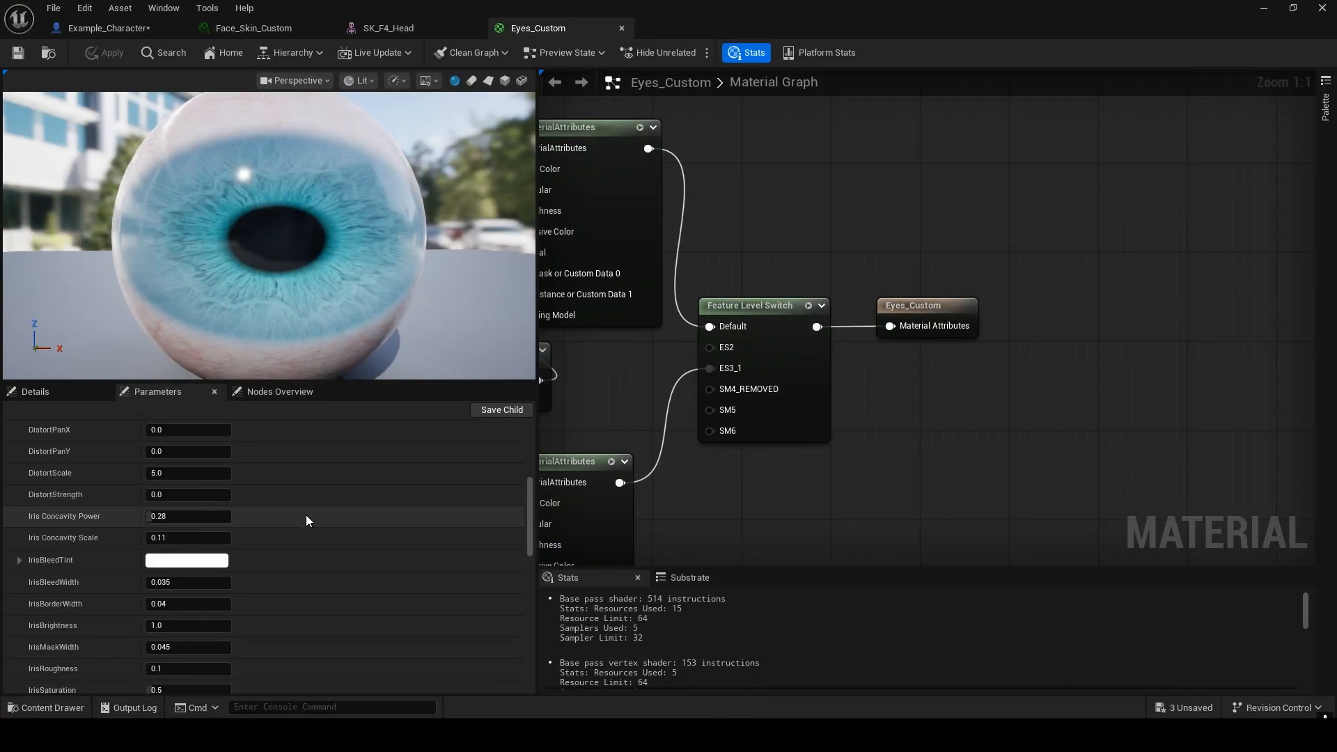
scroll(307, 516, "down", 15)
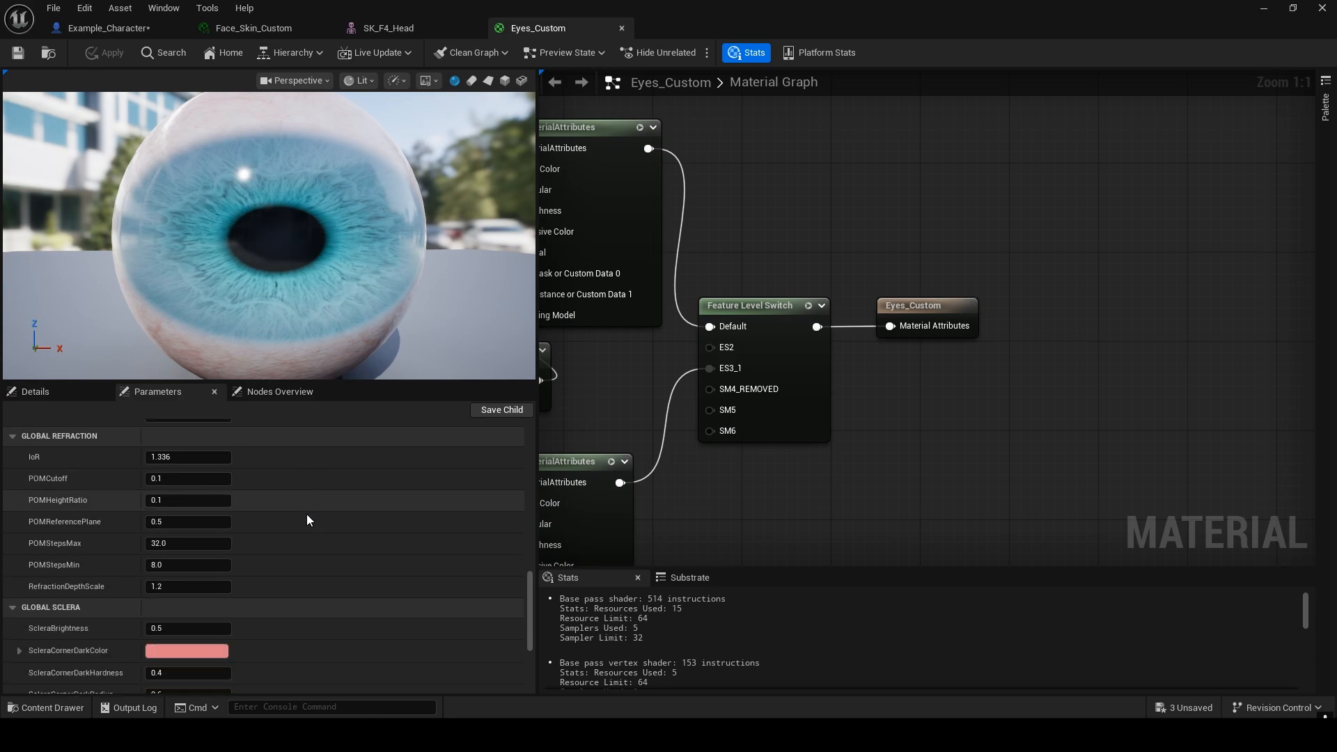
scroll(306, 513, "up", 12)
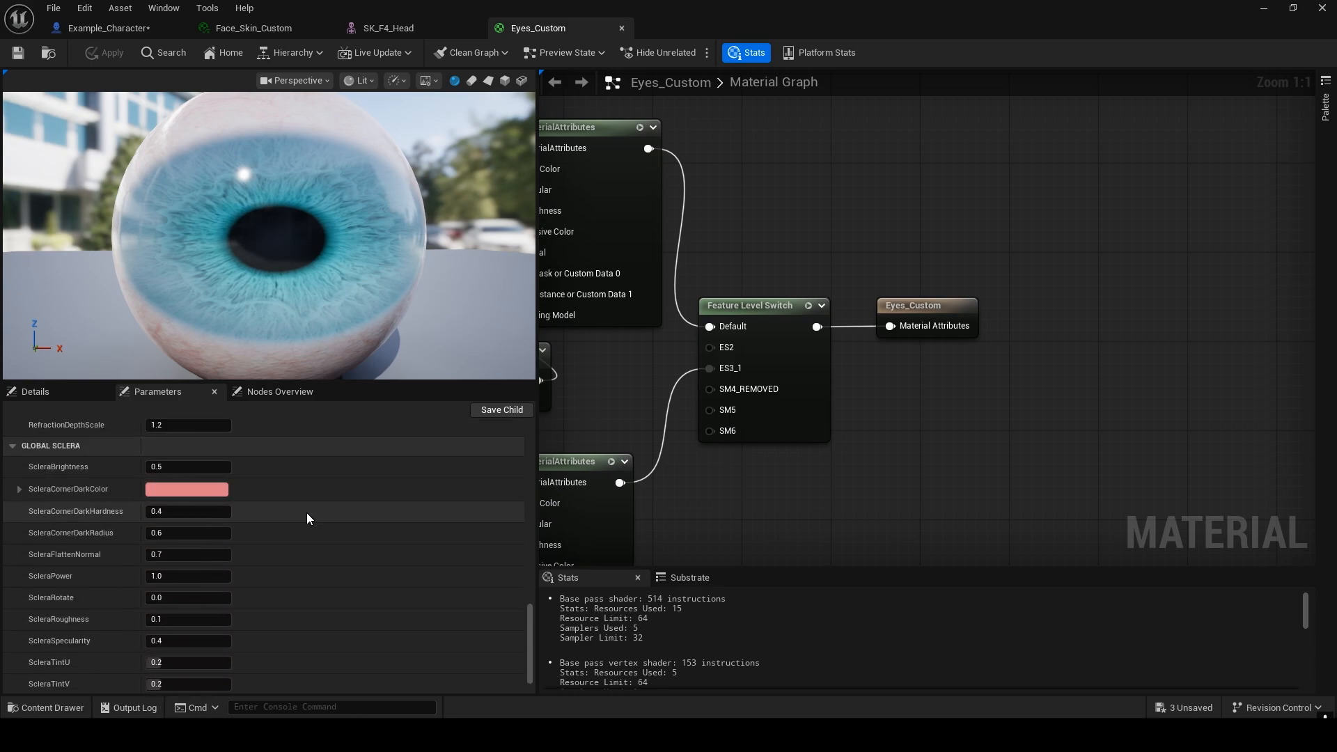
scroll(127, 470, "up", 5)
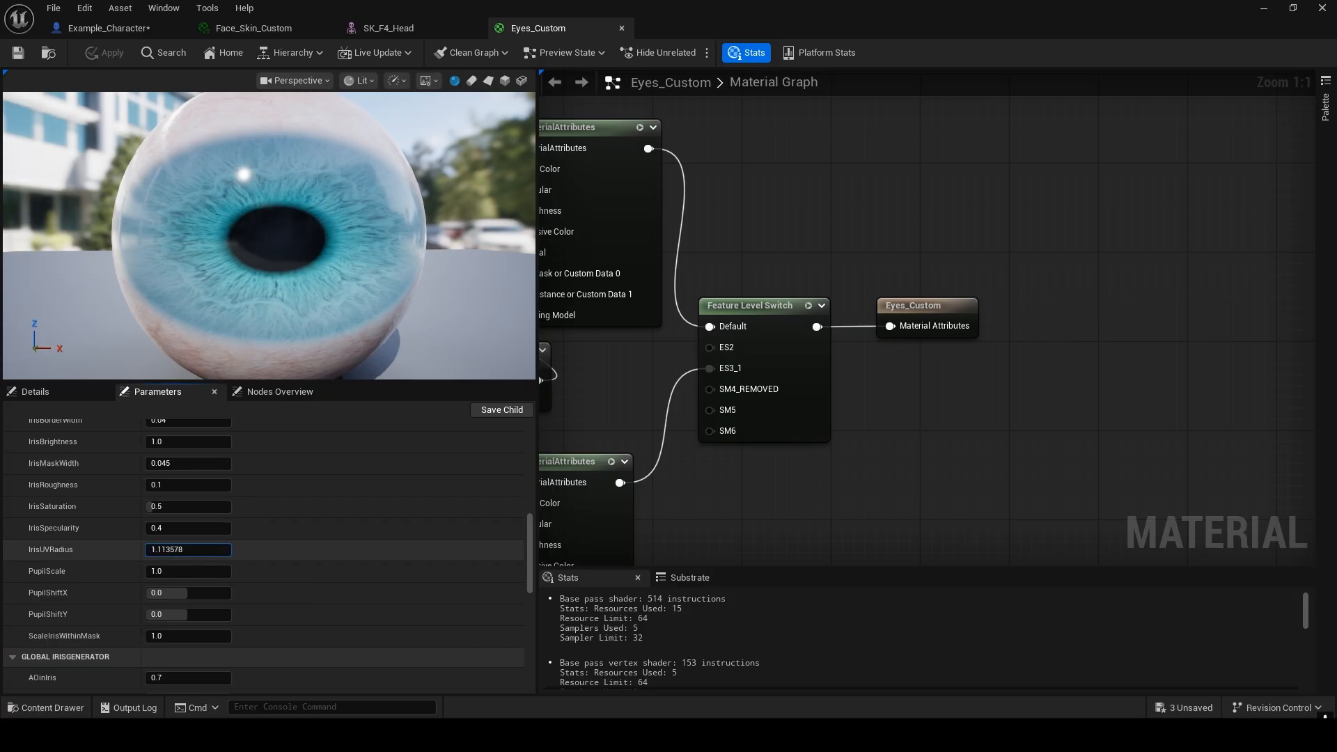
mouse_move(188, 550)
left_mouse_down()
mouse_move(209, 550)
mouse_move(173, 548)
left_mouse_up()
left_click(173, 548)
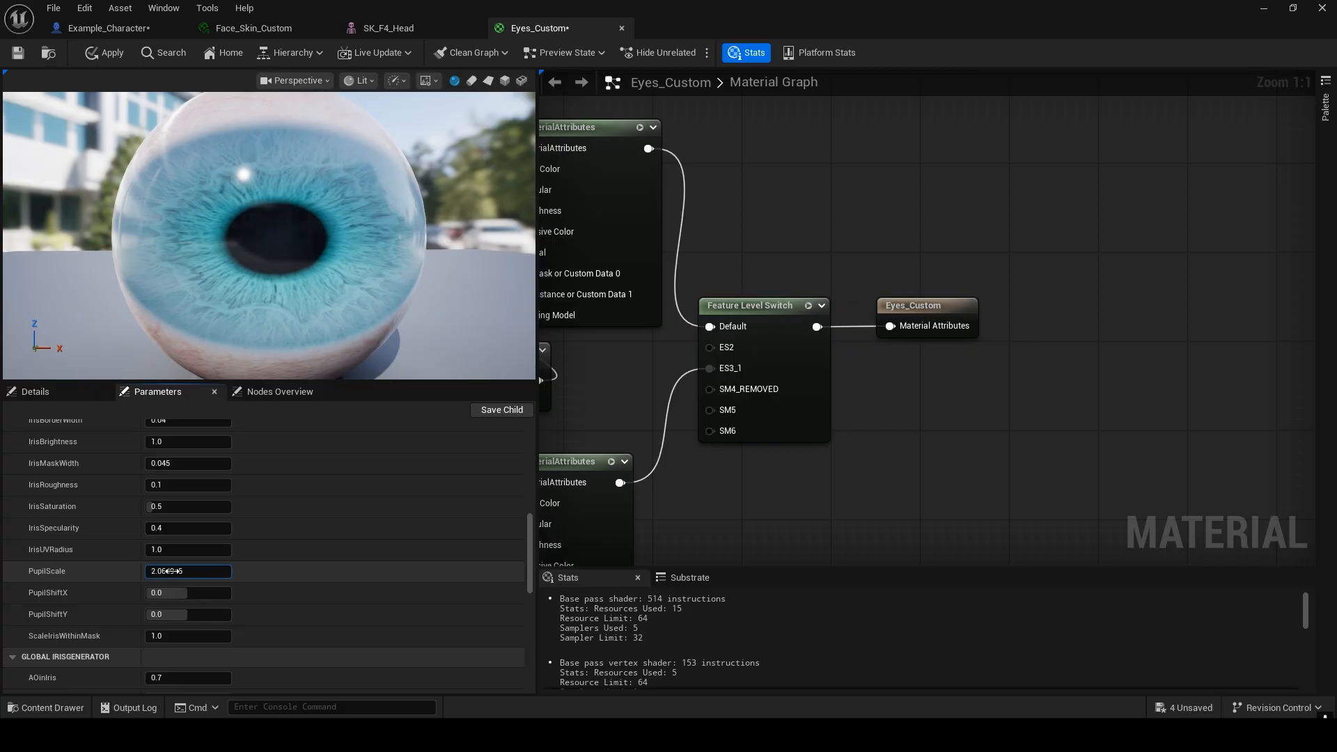
- Try enlarged PupilScale values in Eyes_Custom, settle on 1.2, and save the material
left_click_drag(172, 571, 173, 571)
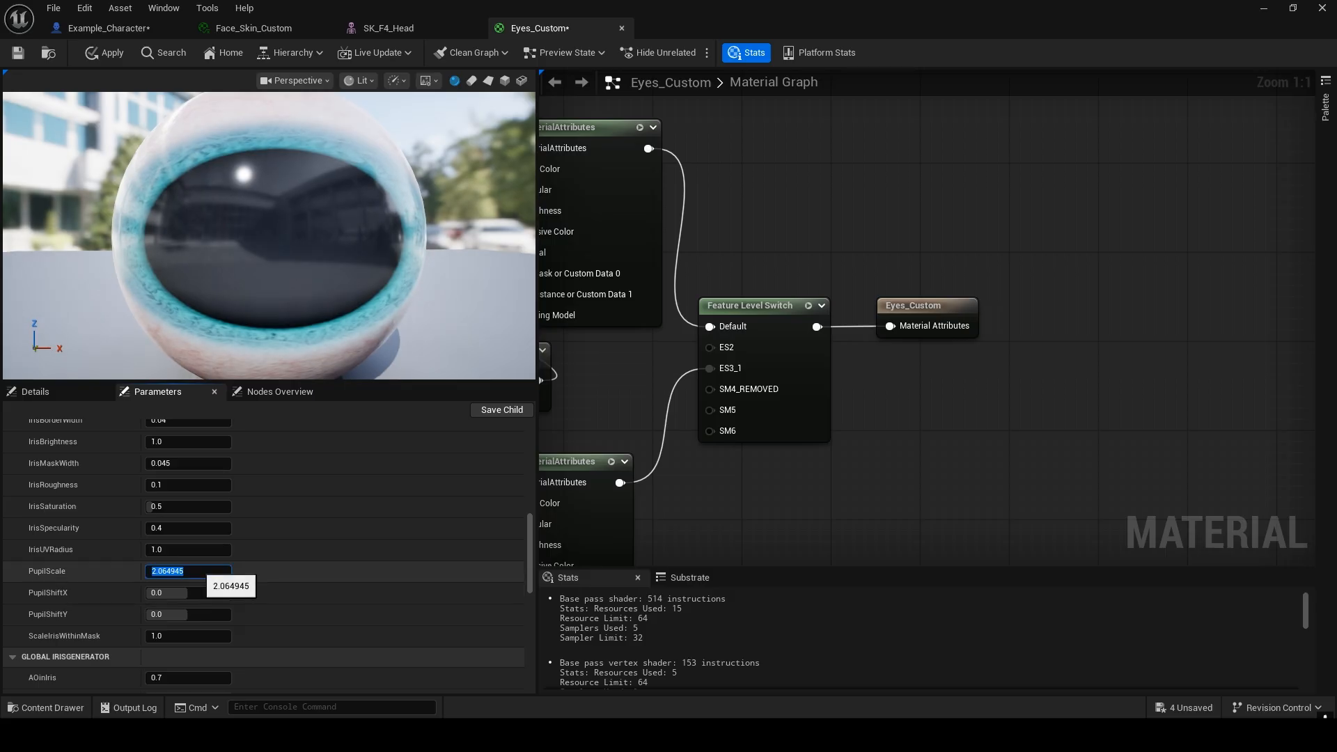
type("1.5")
key("Return")
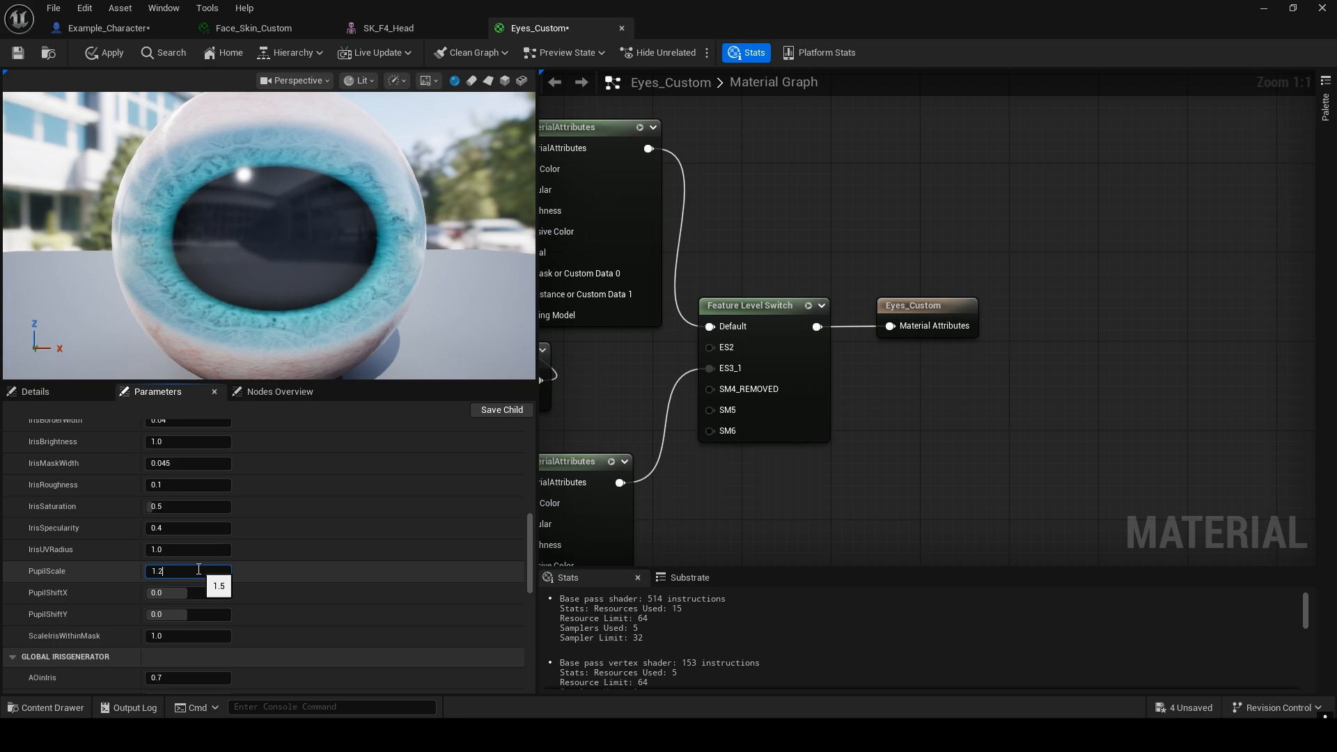
key("Return")
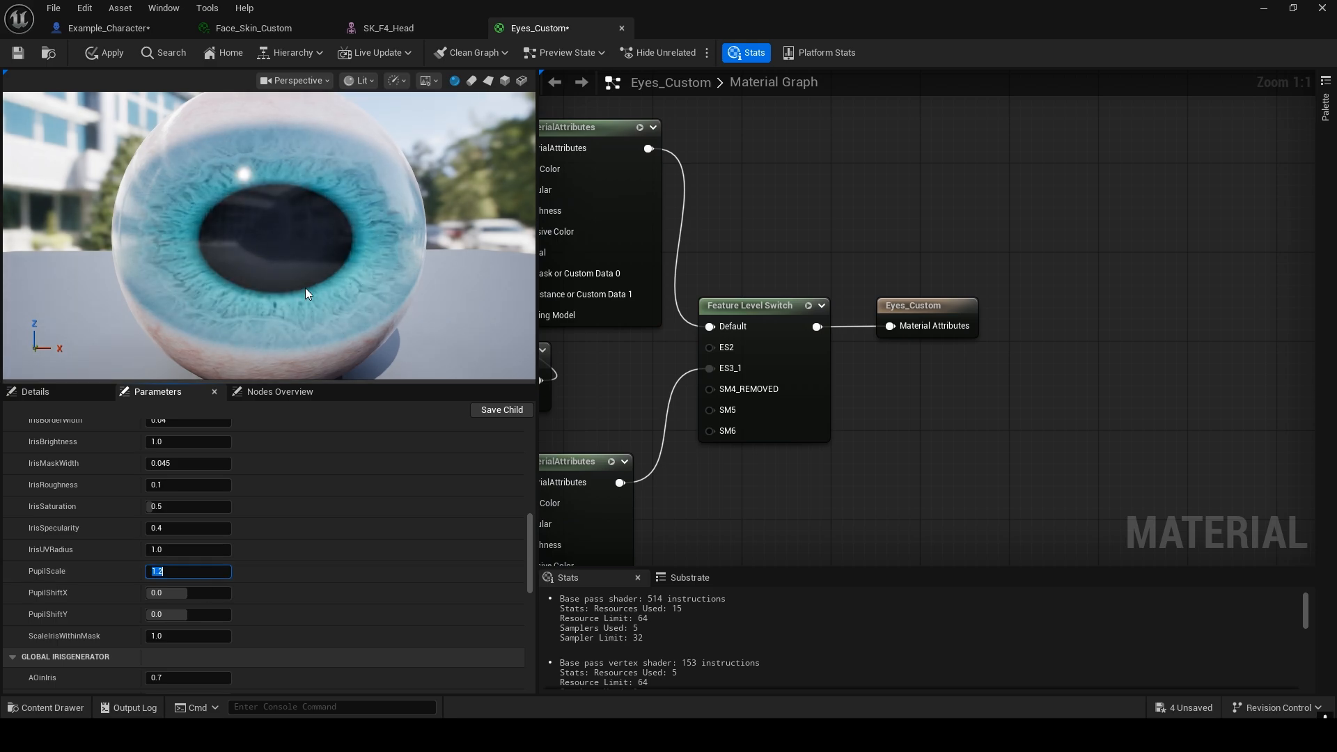
left_click(17, 53)
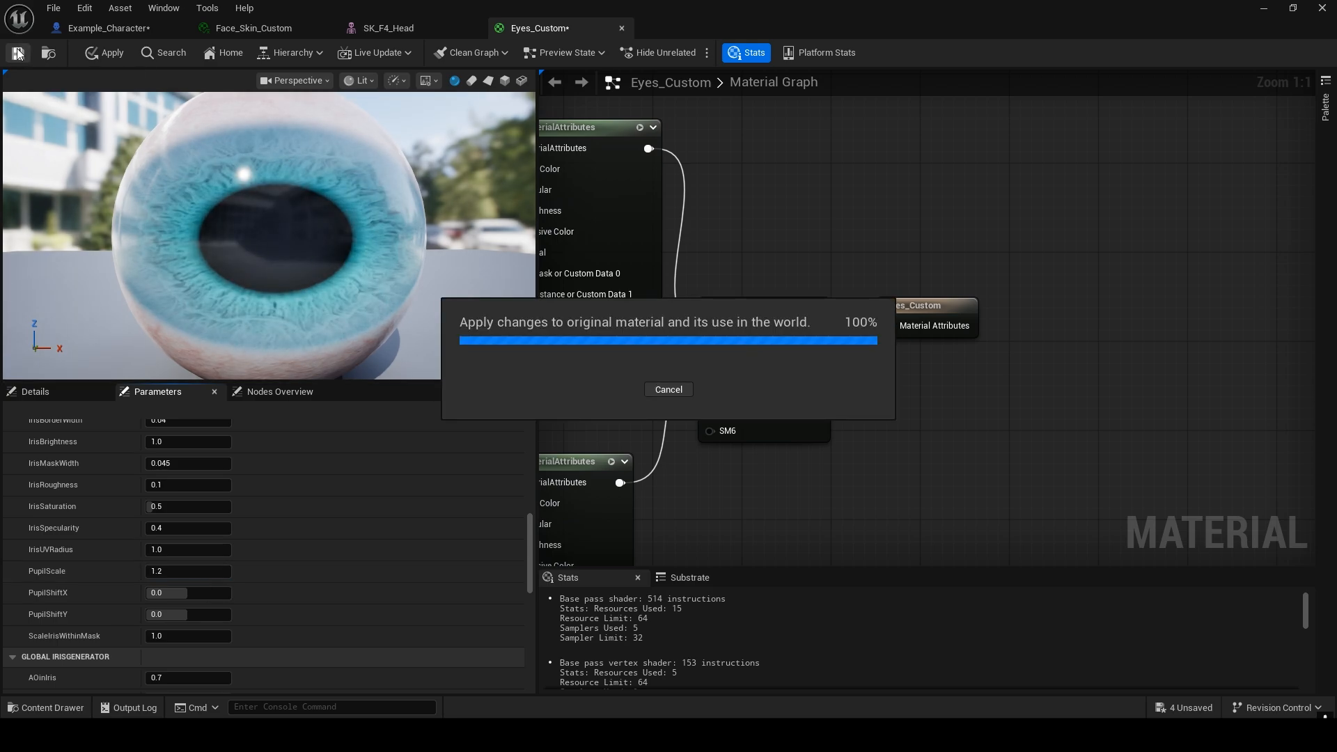
- Check the character's pupils and eye colour in Lvl_ThirdPerson, both up close and from further back
left_click(1261, 8)
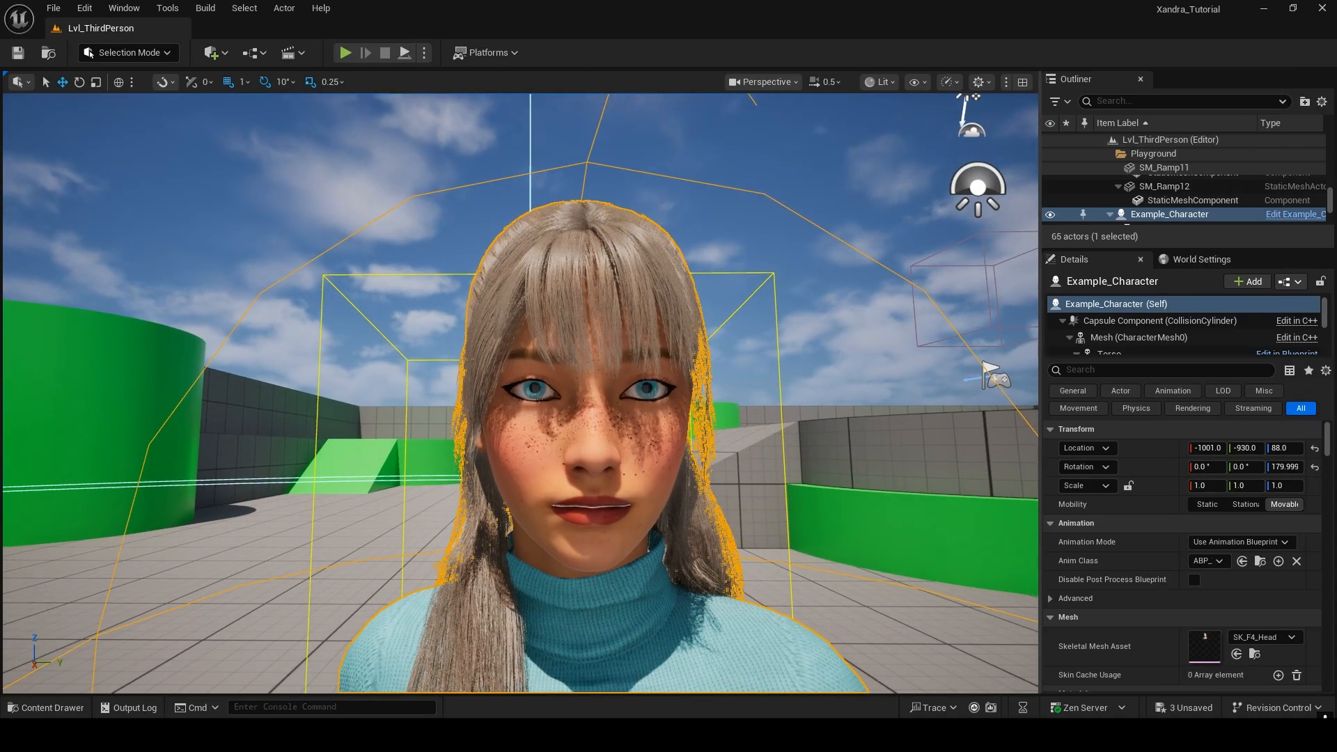
right_click_drag(521, 393, 620, 376)
right_click_drag(521, 394, 540, 431)
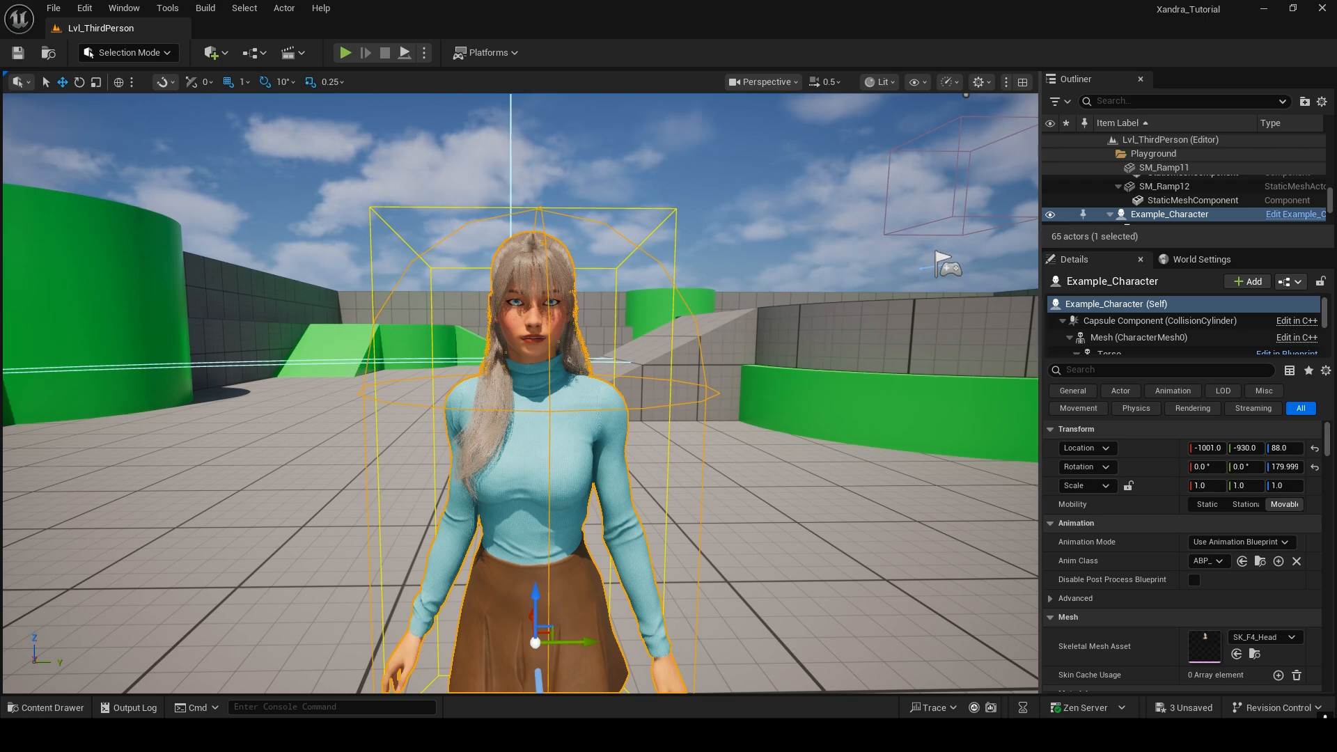
right_click_drag(624, 310, 596, 314)
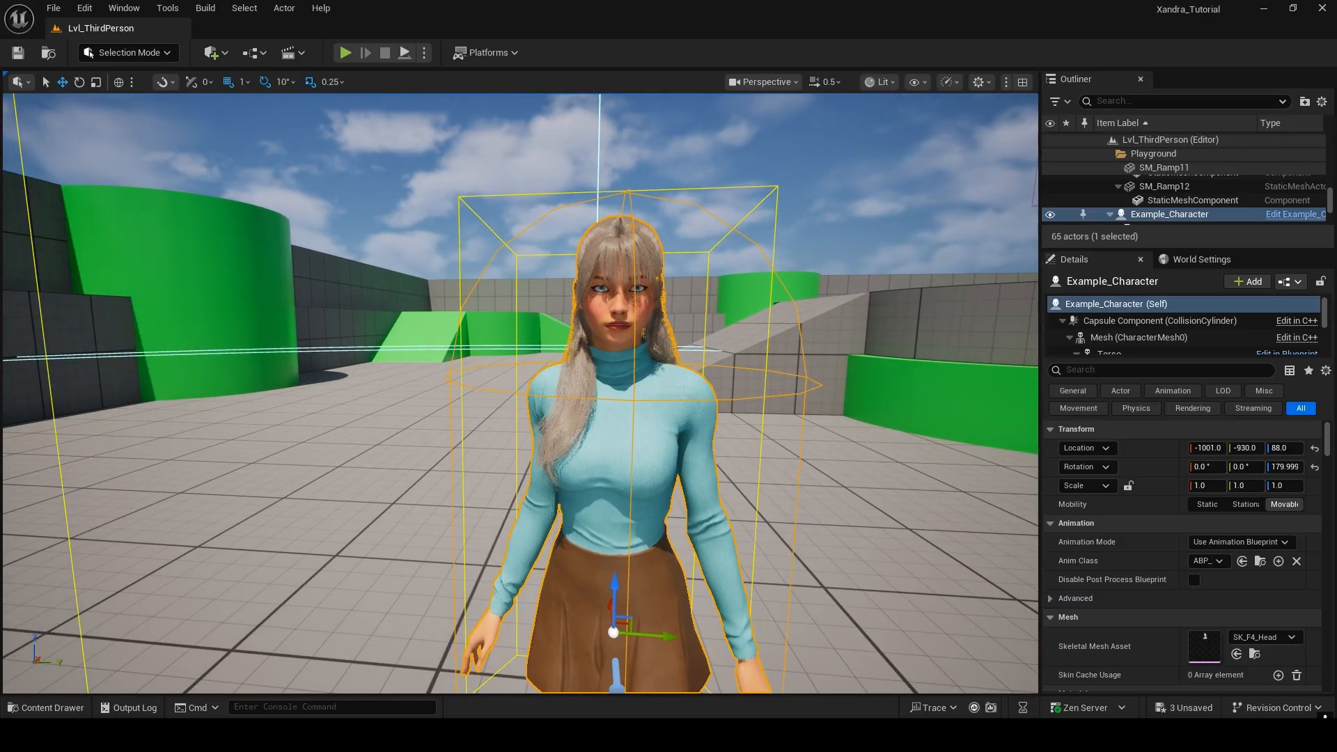
- Close the Eyes_Custom, SK_F4_Head and Face_Skin_Custom editors to return to the Example_Character blueprint
mouse_move(947, 734)
left_click(1053, 669)
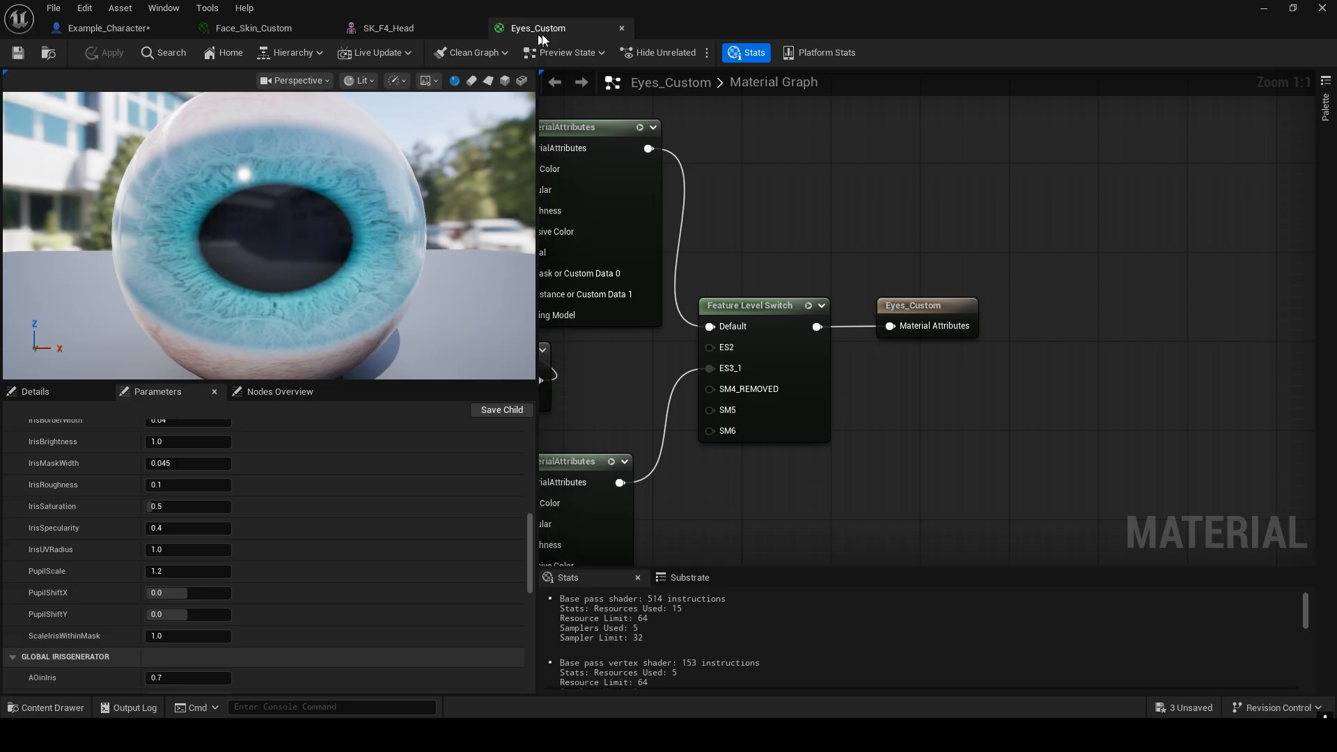
left_click(622, 28)
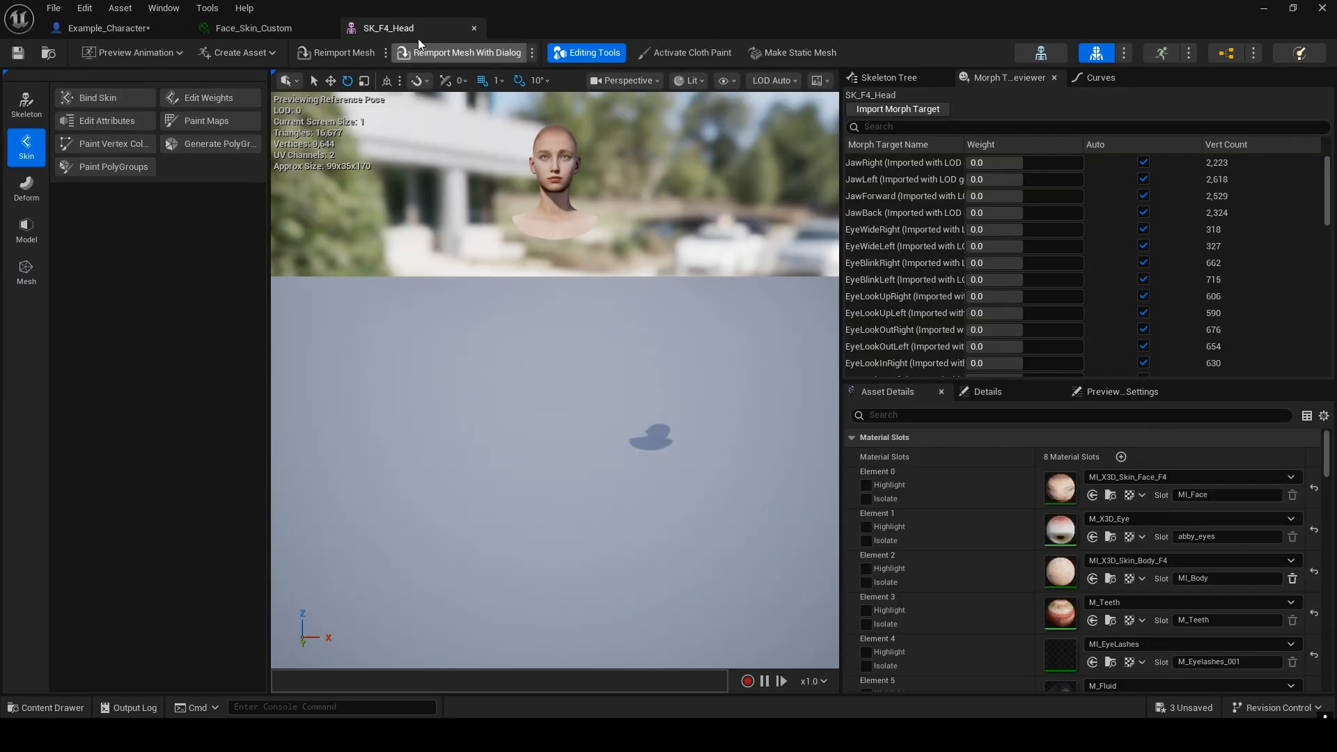
left_click(473, 28)
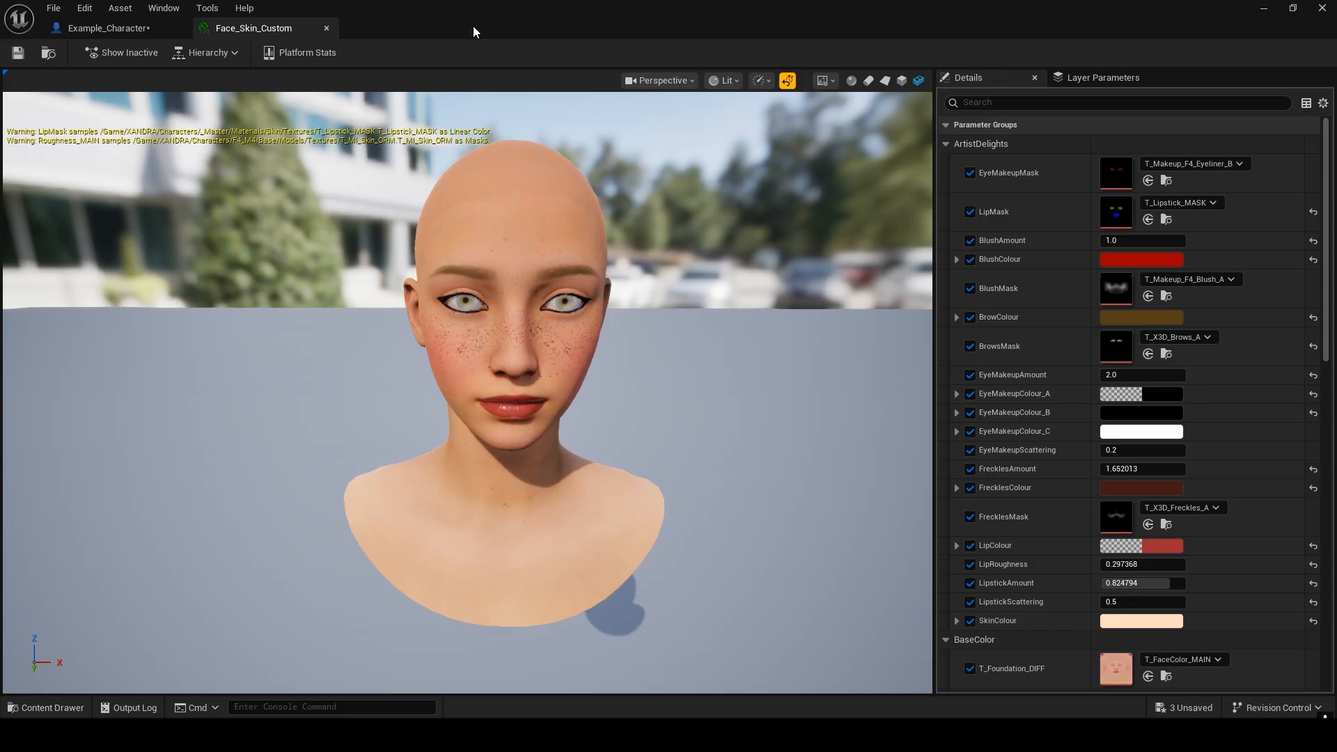
left_click(326, 28)
- Inspect the character's head in the Example_Character blueprint and check the materials of its Hair and Bangs components
mouse_move(740, 362)
right_mouse_down()
mouse_move(746, 351)
mouse_move(746, 390)
mouse_move(756, 380)
right_mouse_up()
key("s")
right_click_drag(674, 343, 672, 343)
key("w")
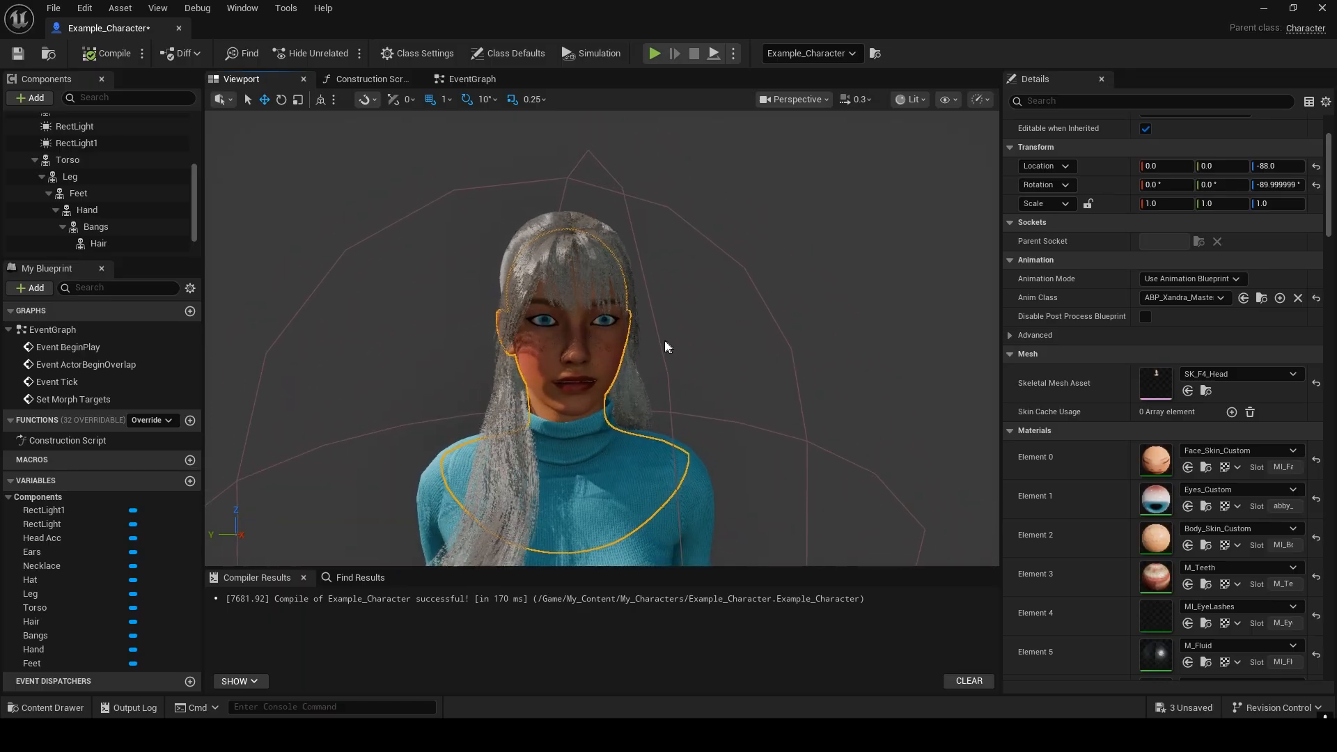
left_click(514, 427)
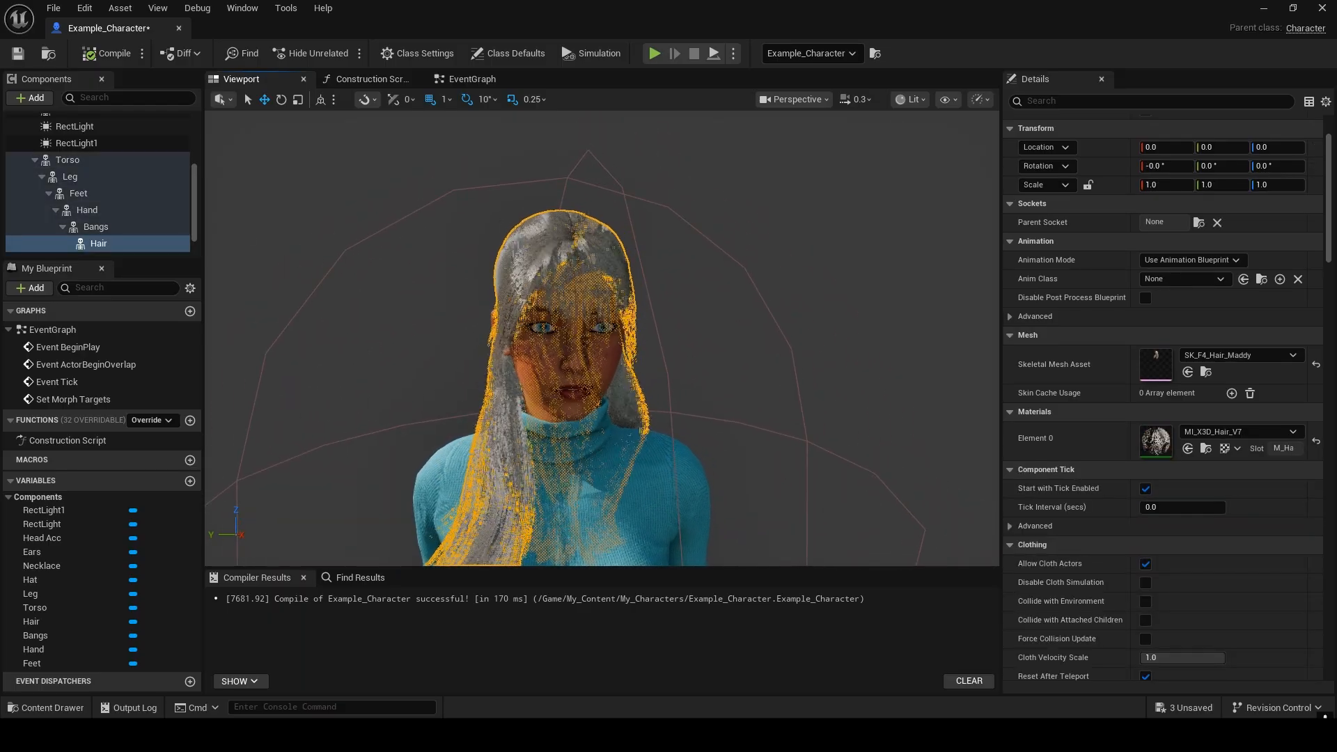
left_click(149, 228)
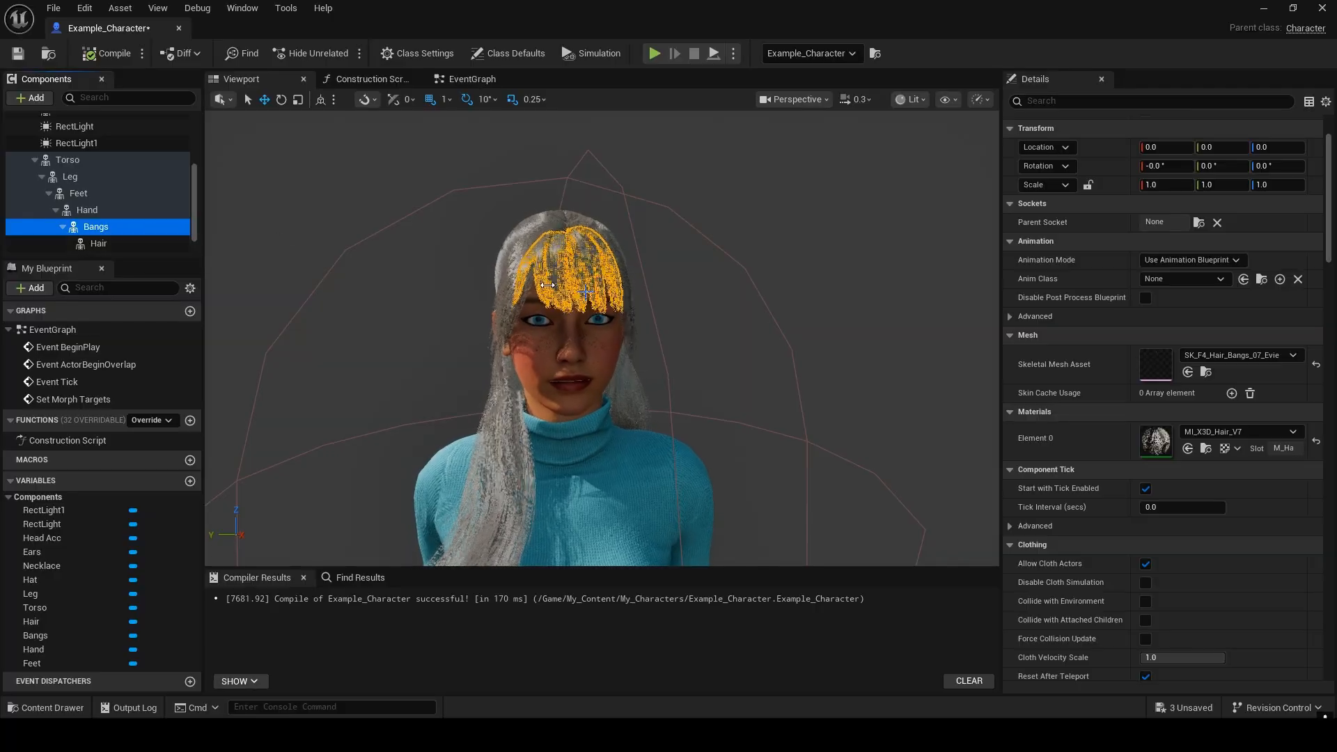
left_click(109, 243)
- Locate the Bangs component's MI_X3D_Hair_V7 material in the content folders and duplicate it as Hair_Custom
left_click(97, 227)
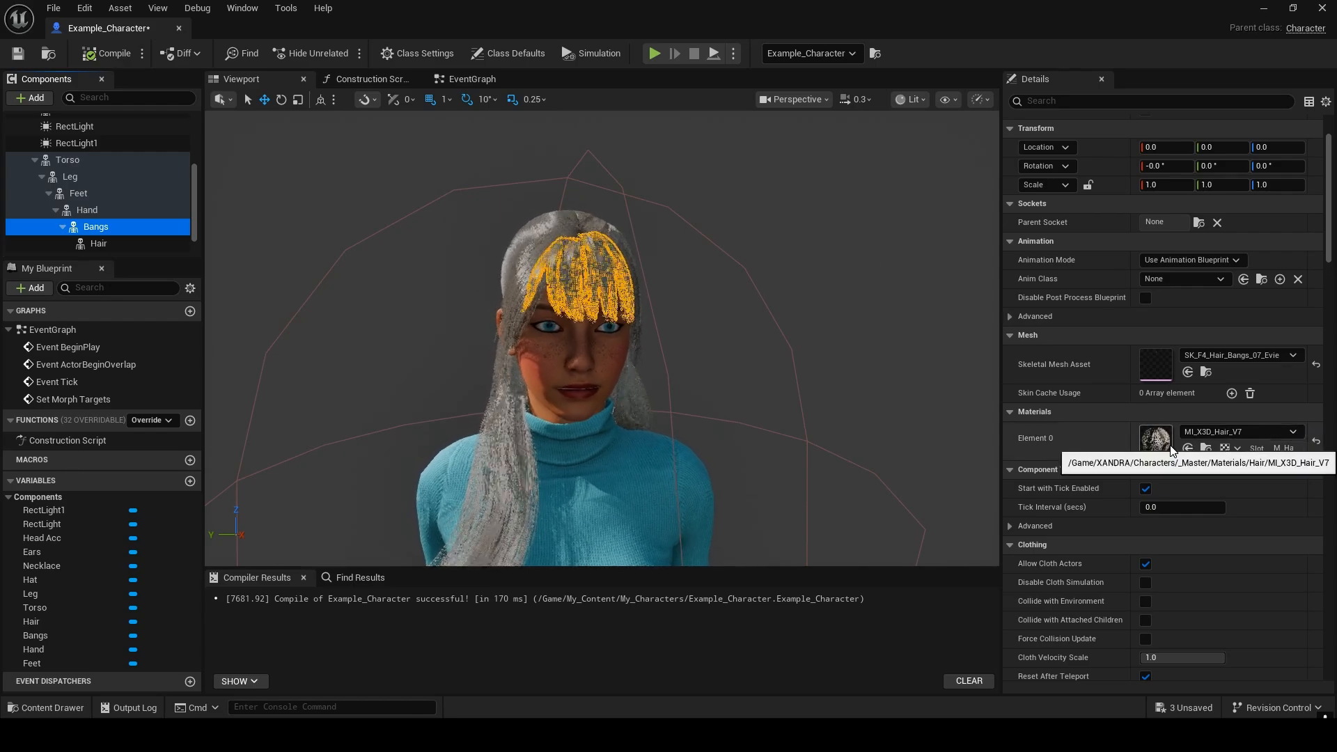
left_click(1205, 449)
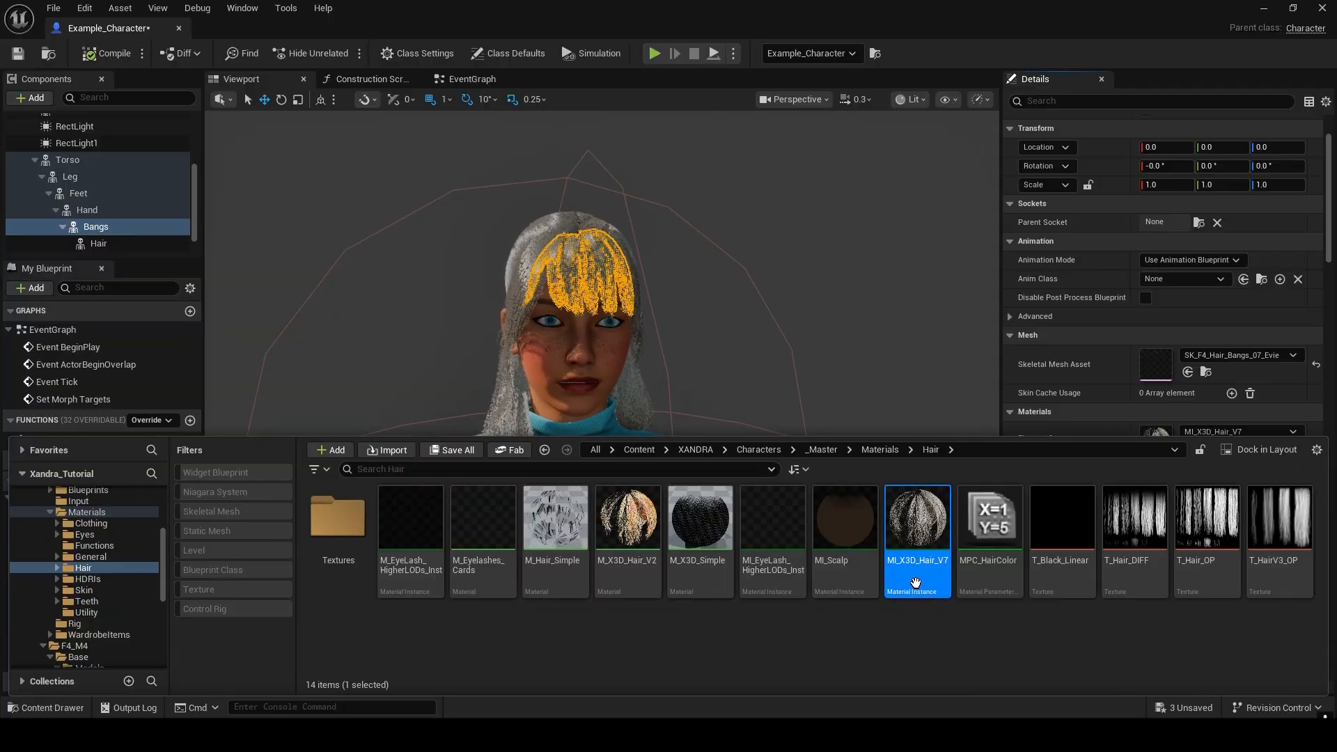
right_click(916, 587)
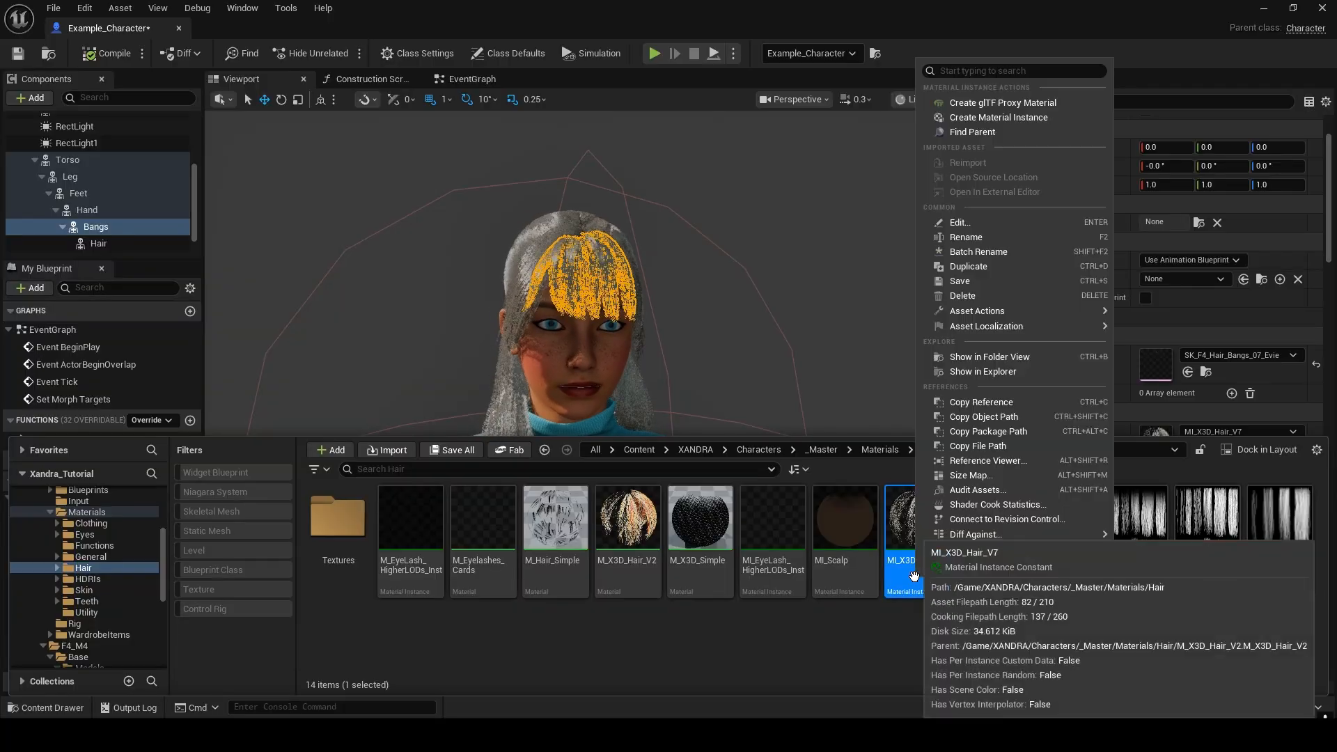
left_click(993, 270)
key("BackSpace")
type("Hair")
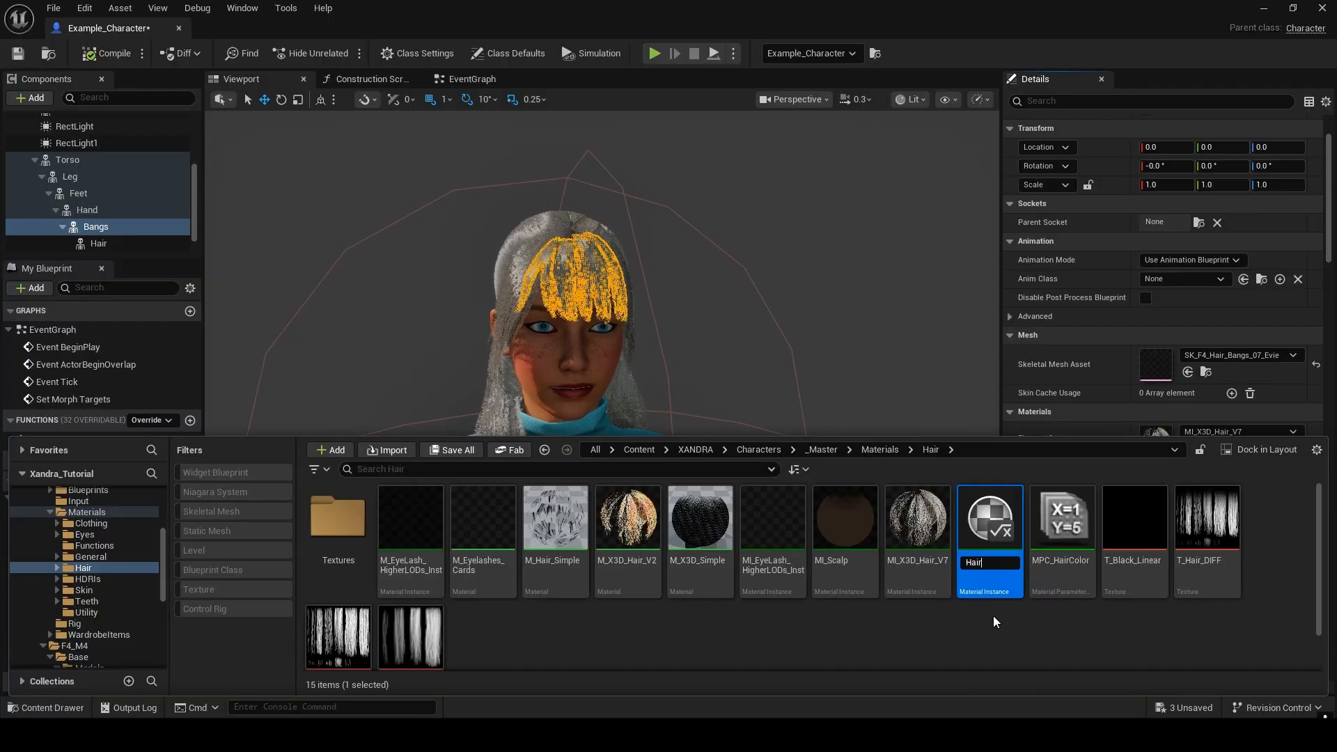
type("_Custom")
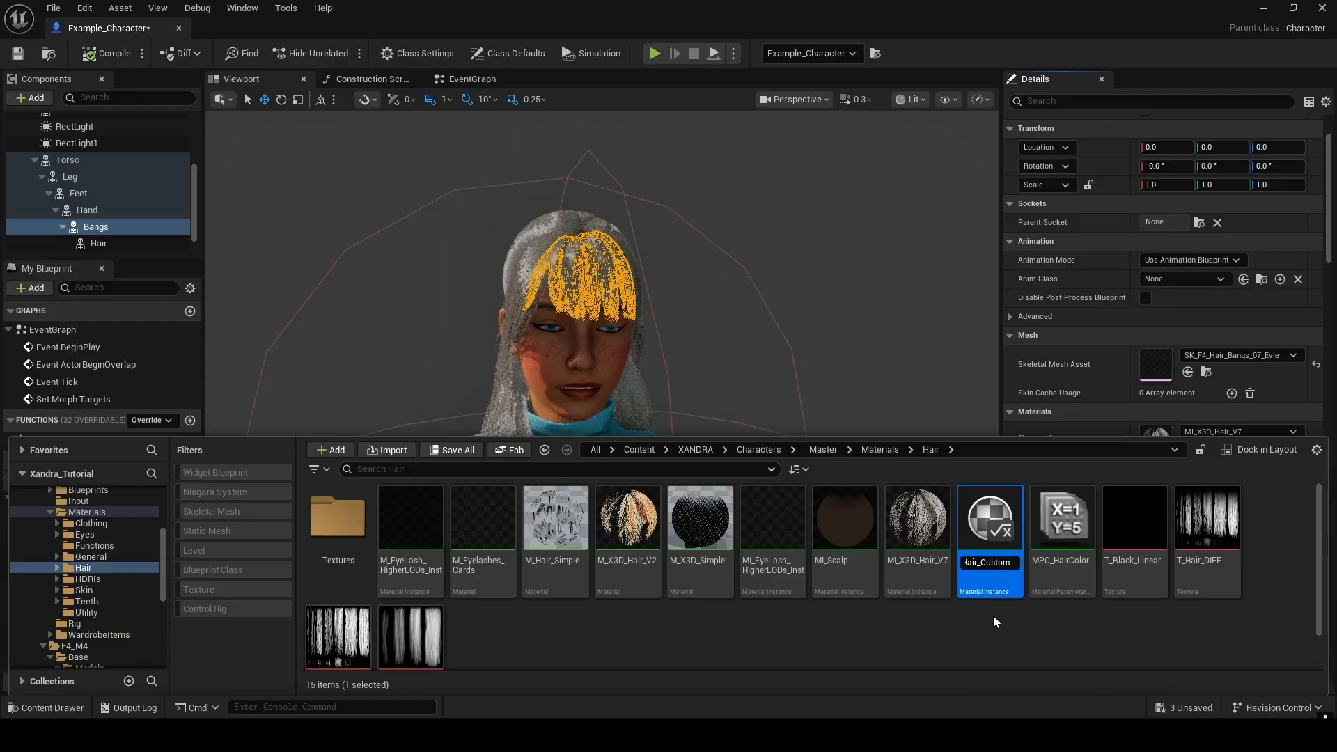
key("Return")
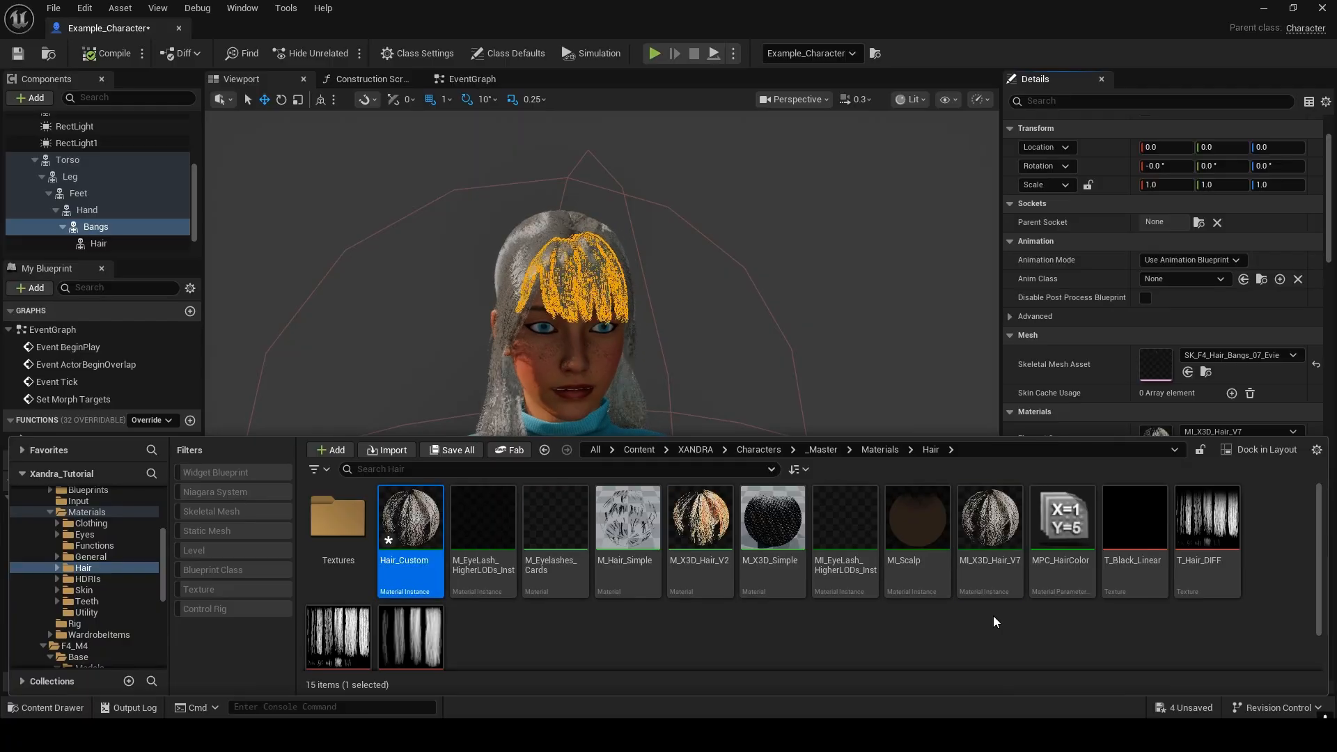
- Assign Hair_Custom as the Element 0 material of the Bangs and Hair components, and check both assignments
left_click_drag(431, 559, 1177, 437)
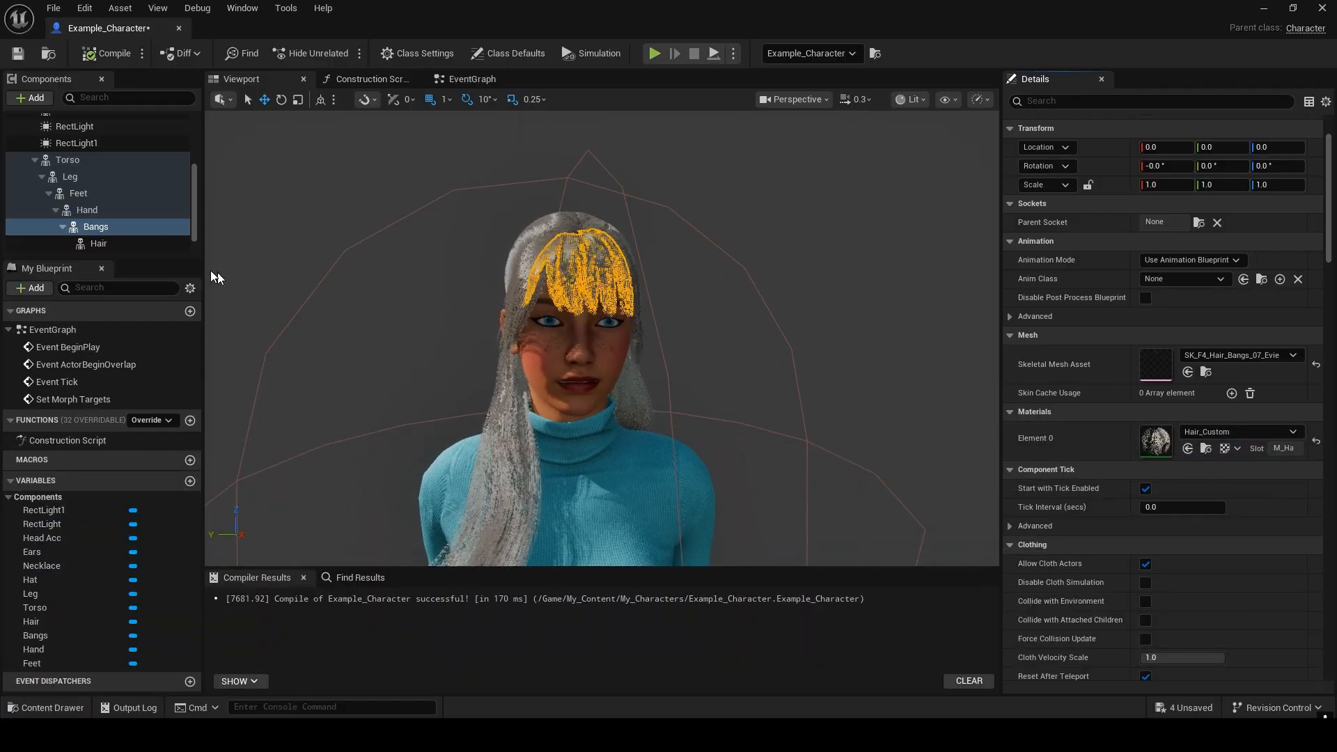
left_click(123, 244)
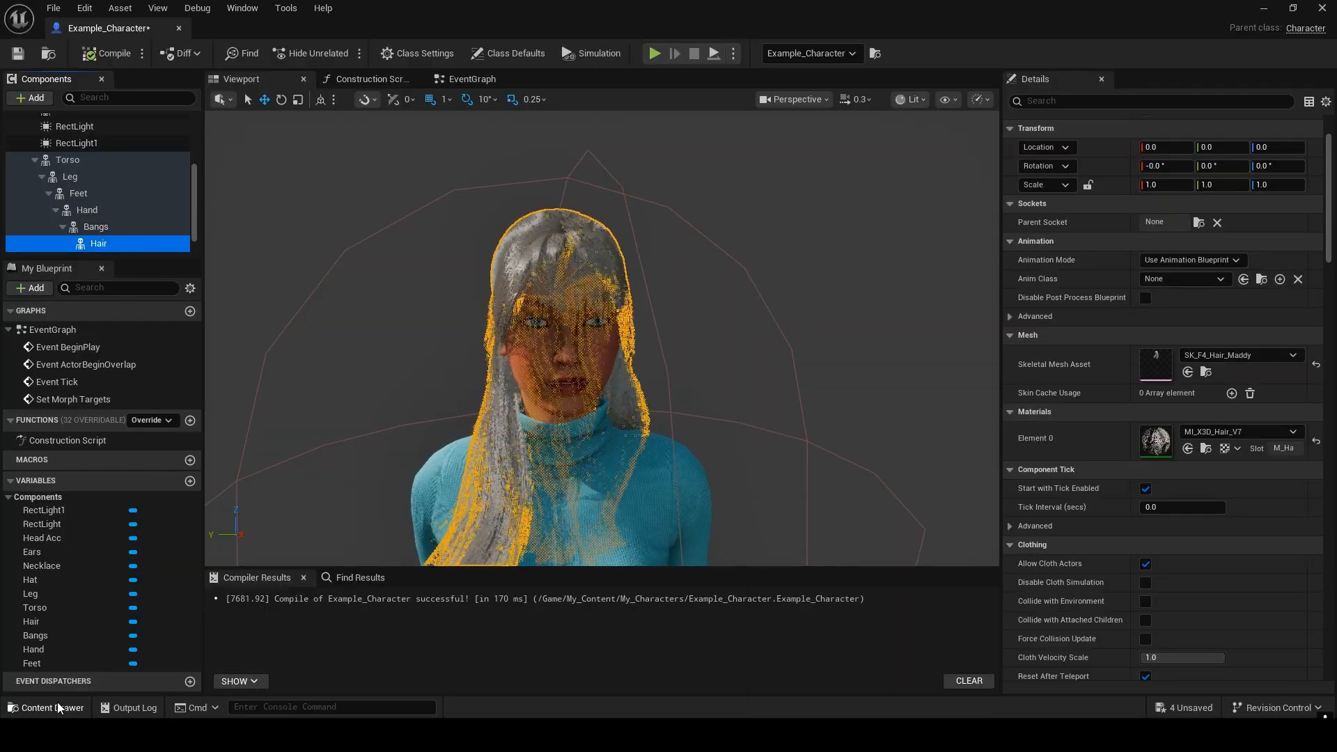
left_click(45, 708)
left_click_drag(390, 550, 1158, 453)
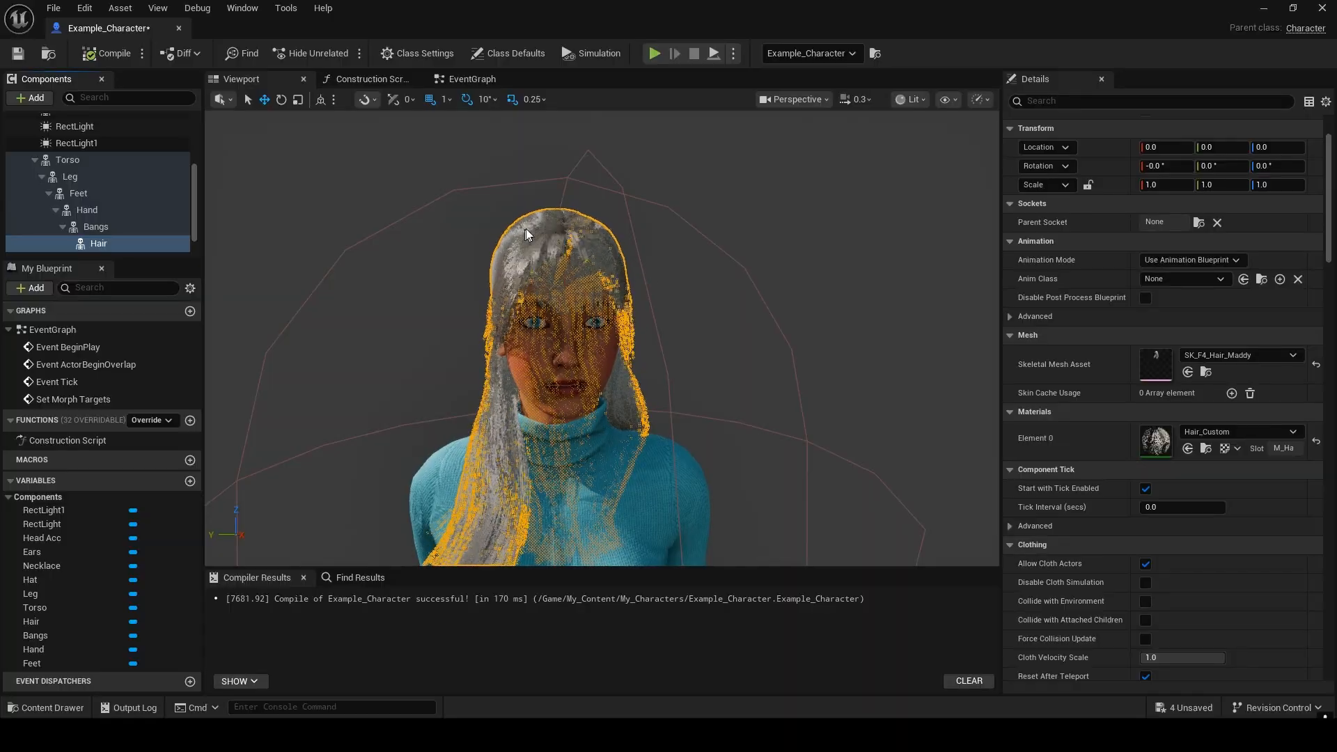
left_click(143, 228)
left_click(105, 240)
left_click(111, 227)
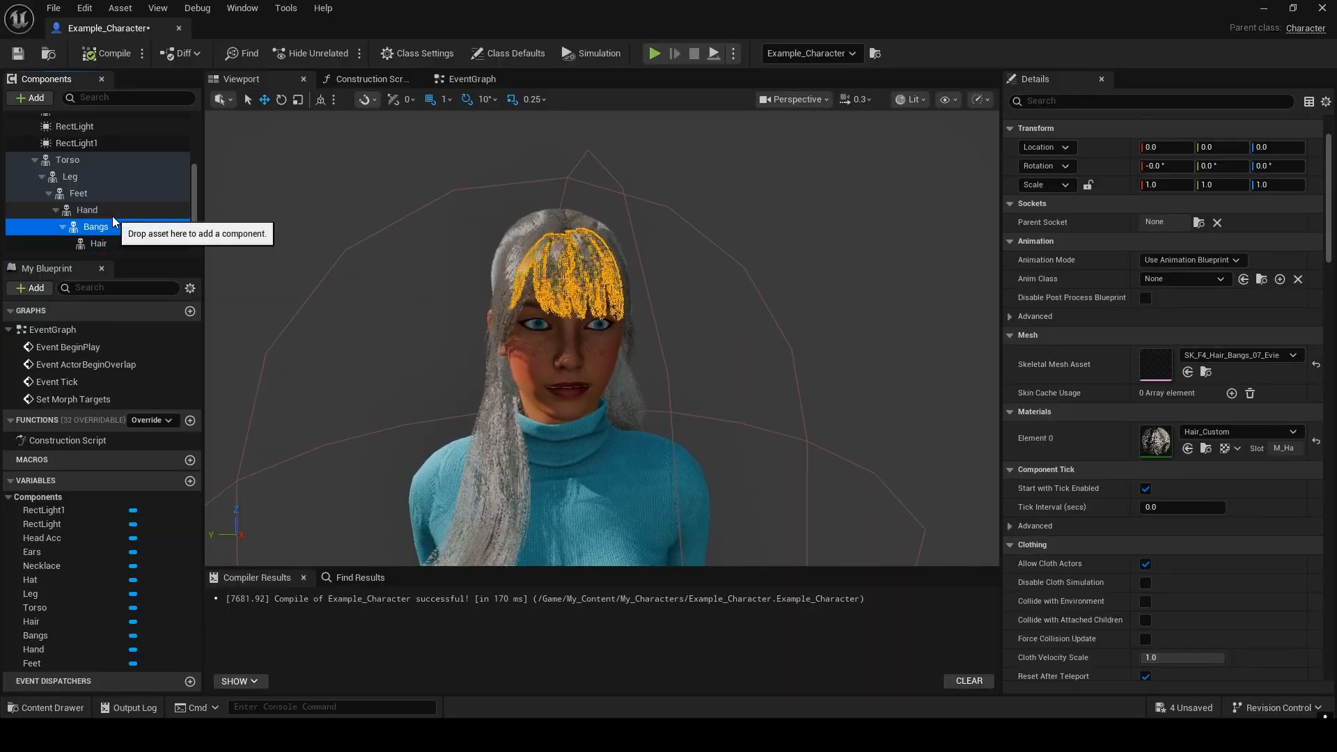
left_click(137, 245)
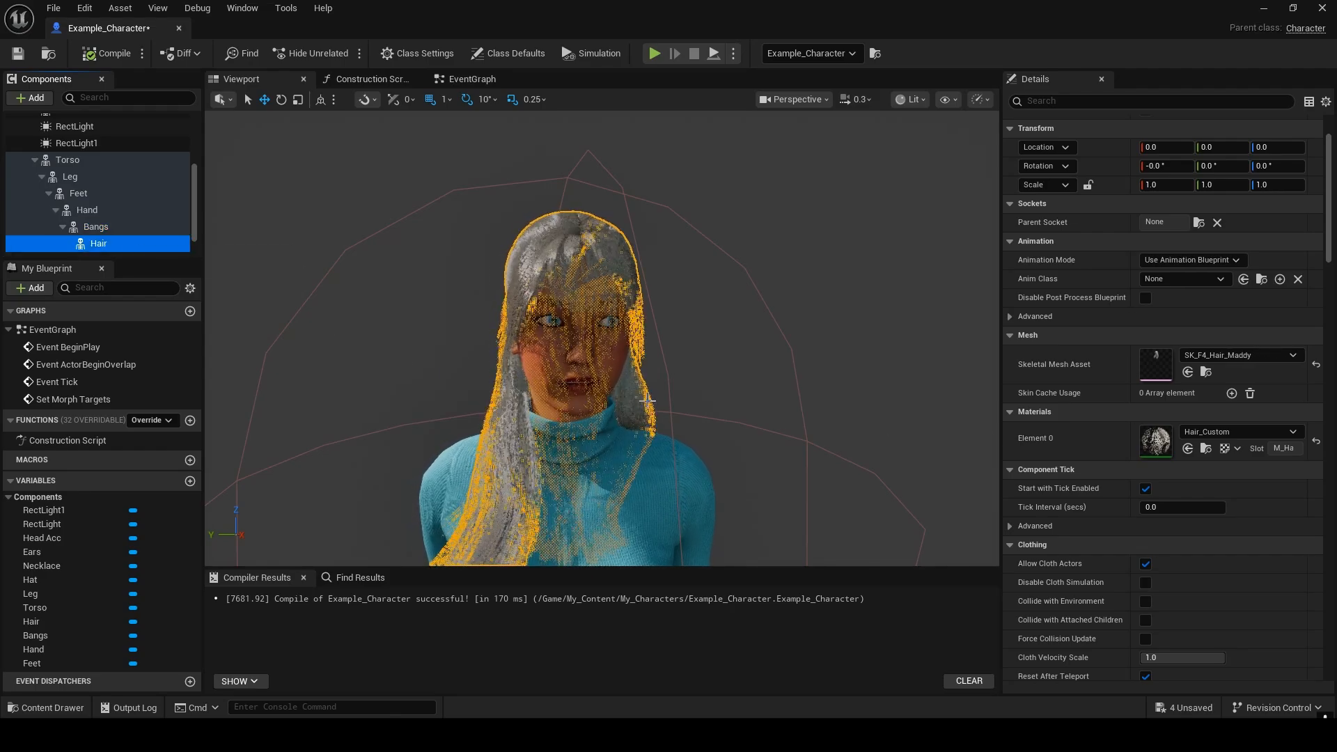
left_click(121, 231)
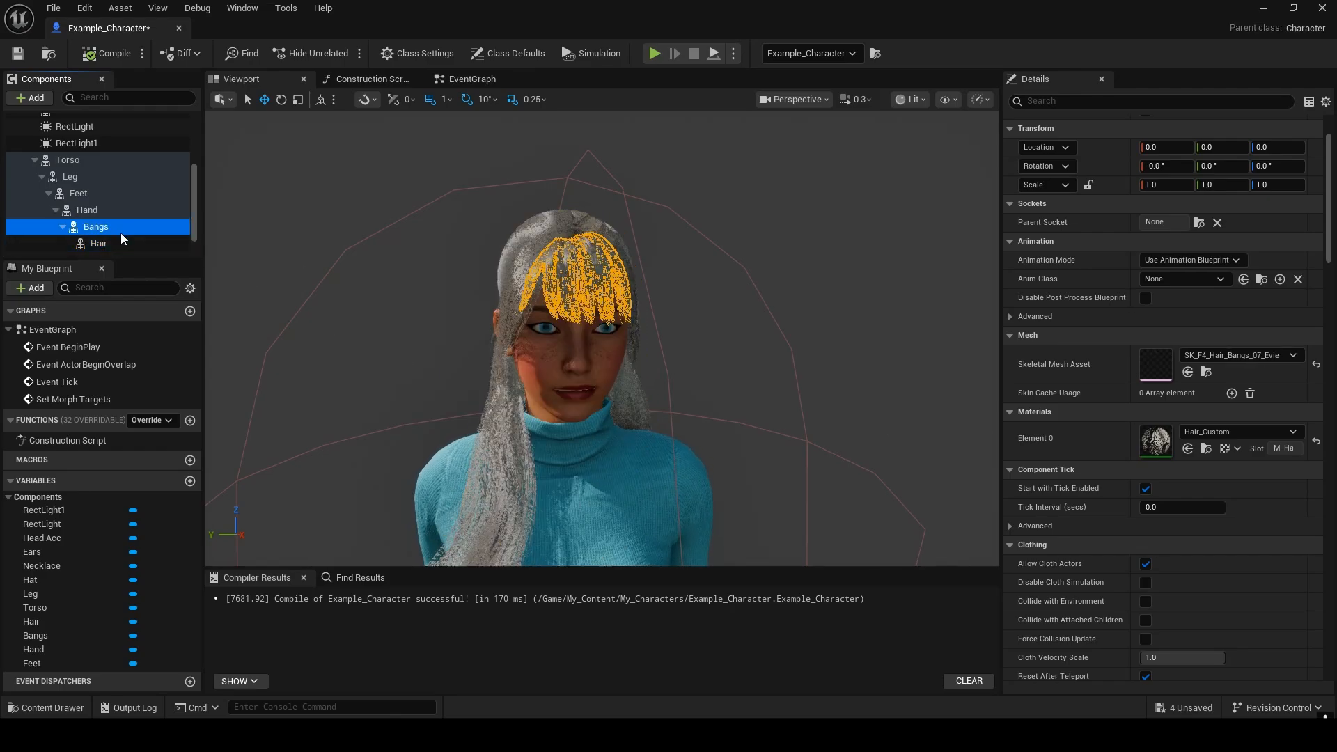
- Open the Hair_Custom material and search for "f4 hair" among the assets available as its preview mesh
double_click(1159, 450)
right_click_drag(787, 445, 751, 480)
scroll(1098, 389, "down", 5)
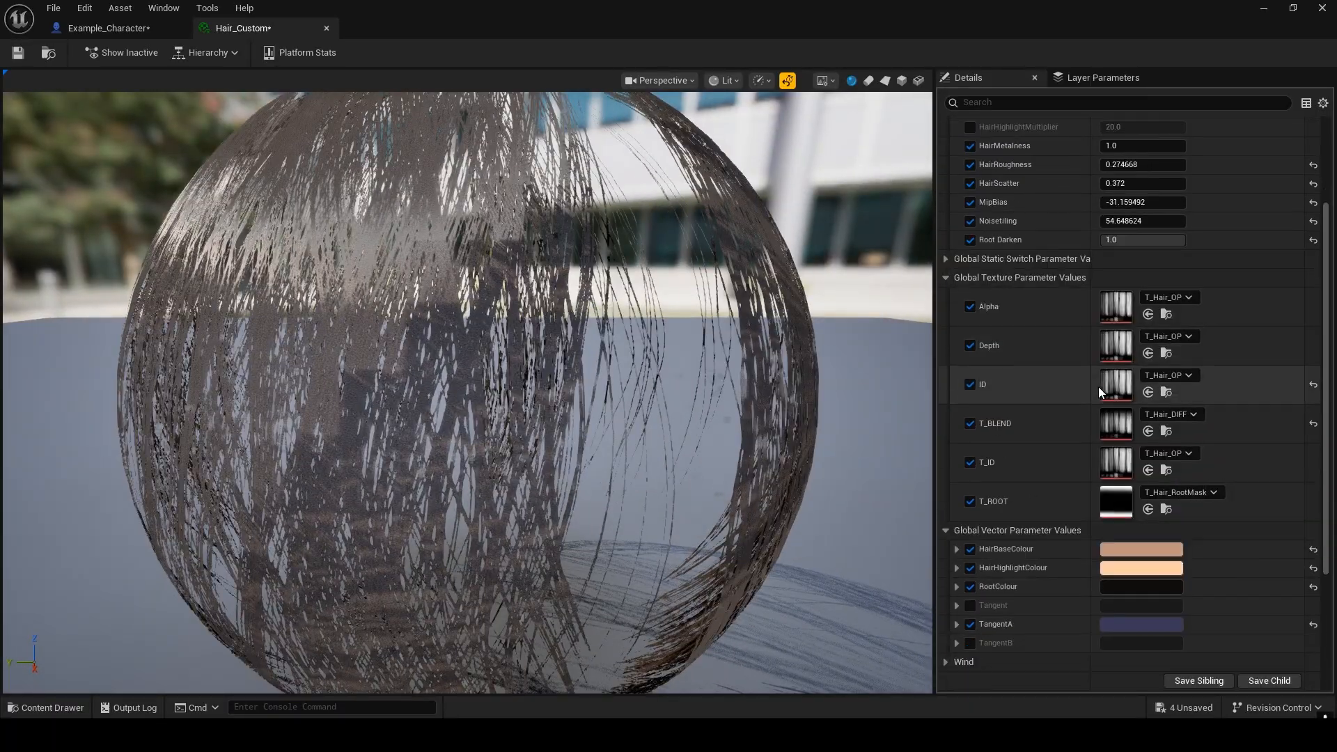
scroll(1099, 392, "down", 2)
left_click(1218, 663)
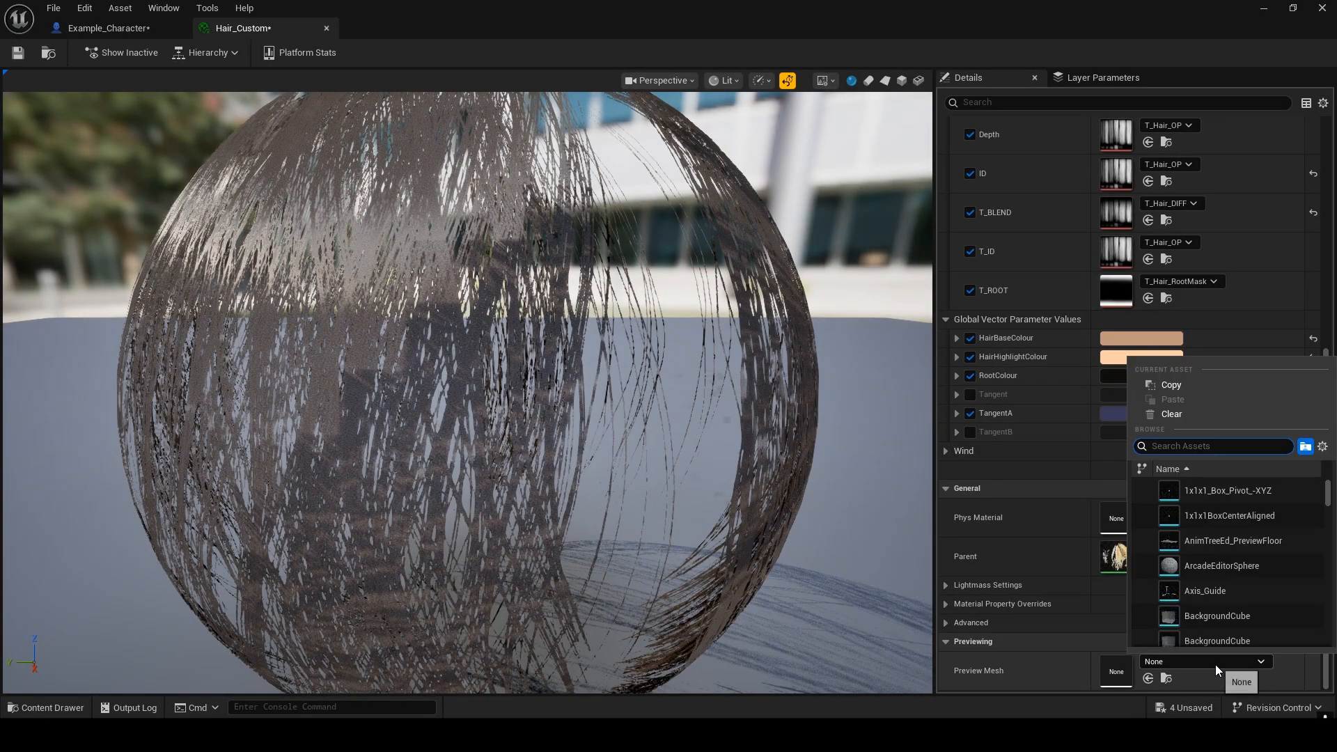
type("f4 hair")
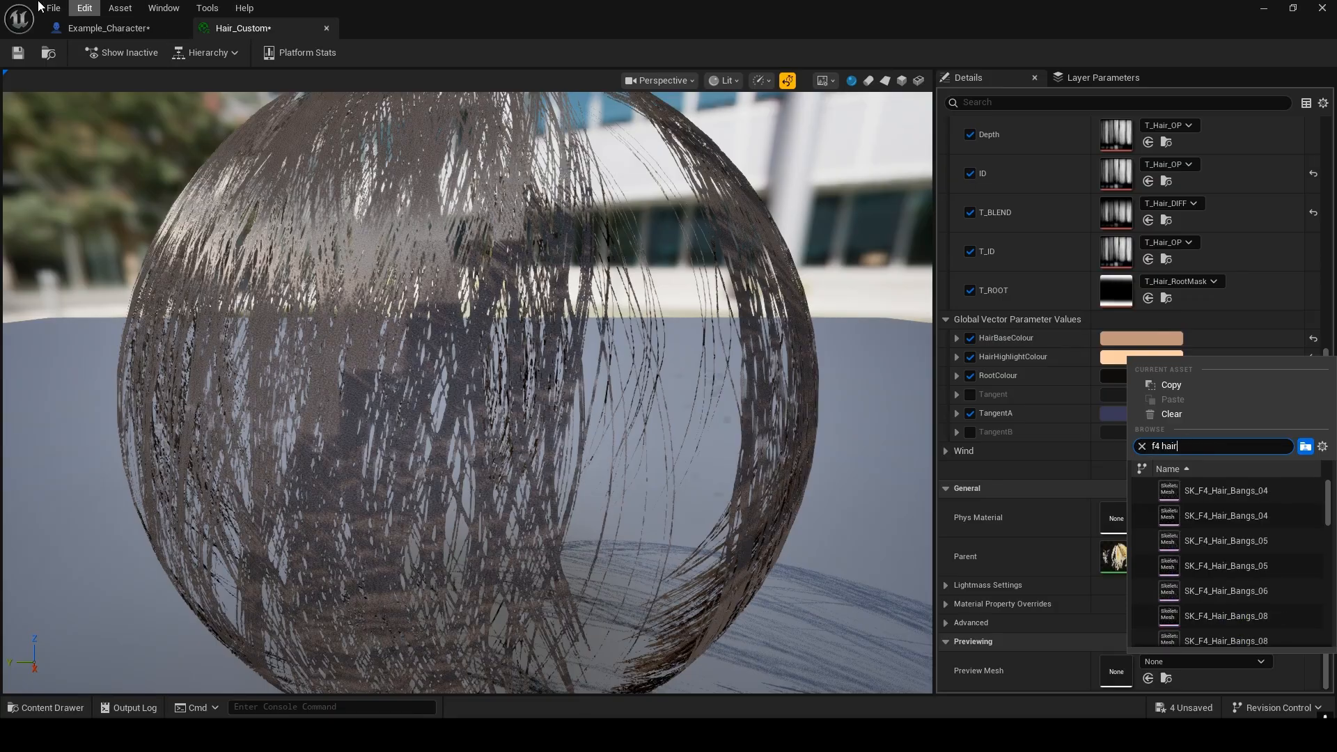
- Look up the Hair component's skeletal mesh in Example_Character and set SK_F4_Hair_Maddy as Hair_Custom's preview mesh, viewed from the front
left_click(104, 27)
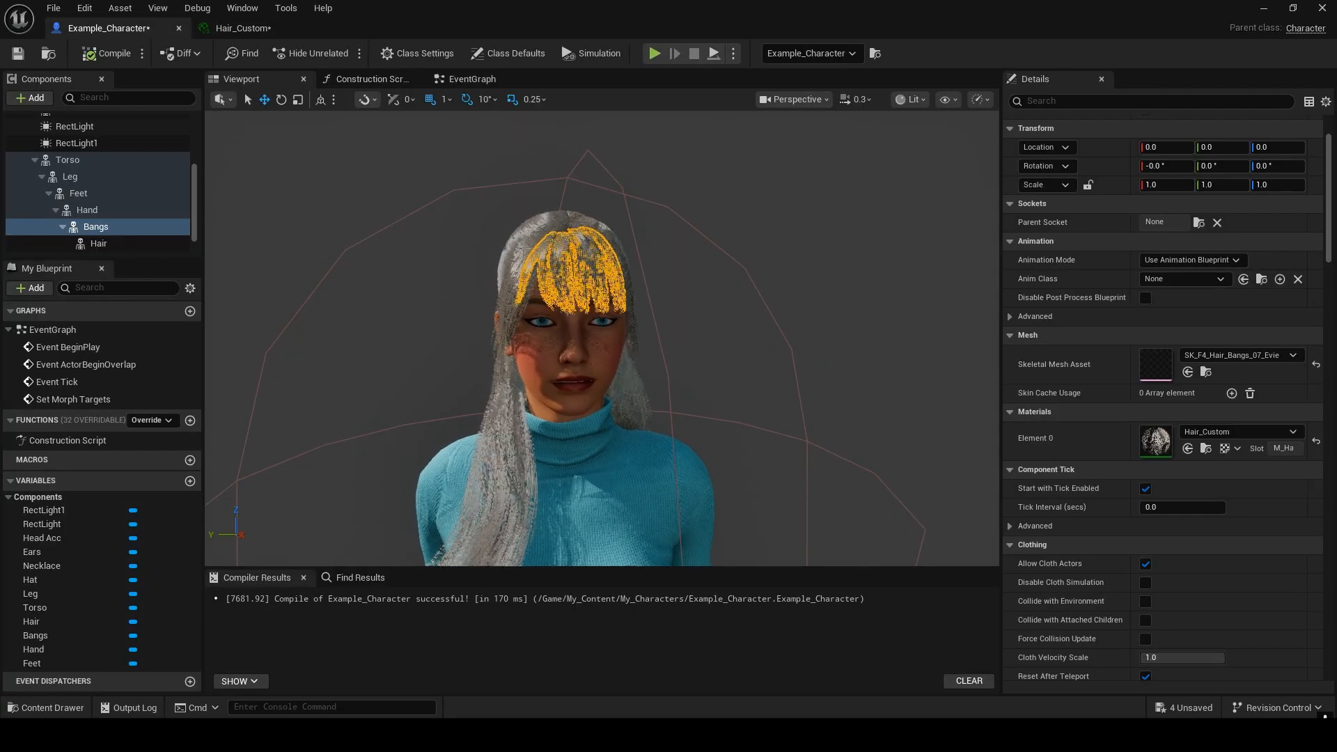
left_click(98, 243)
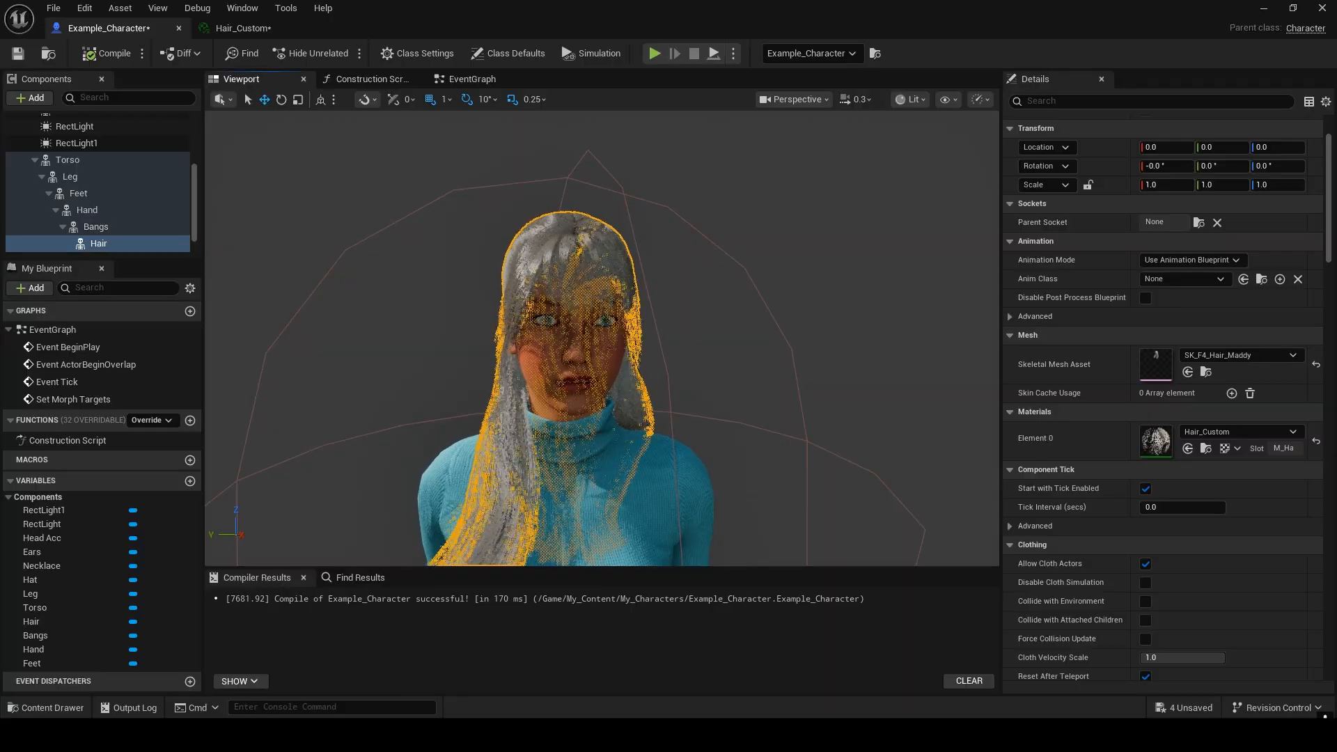
left_click(228, 27)
left_click(1202, 662)
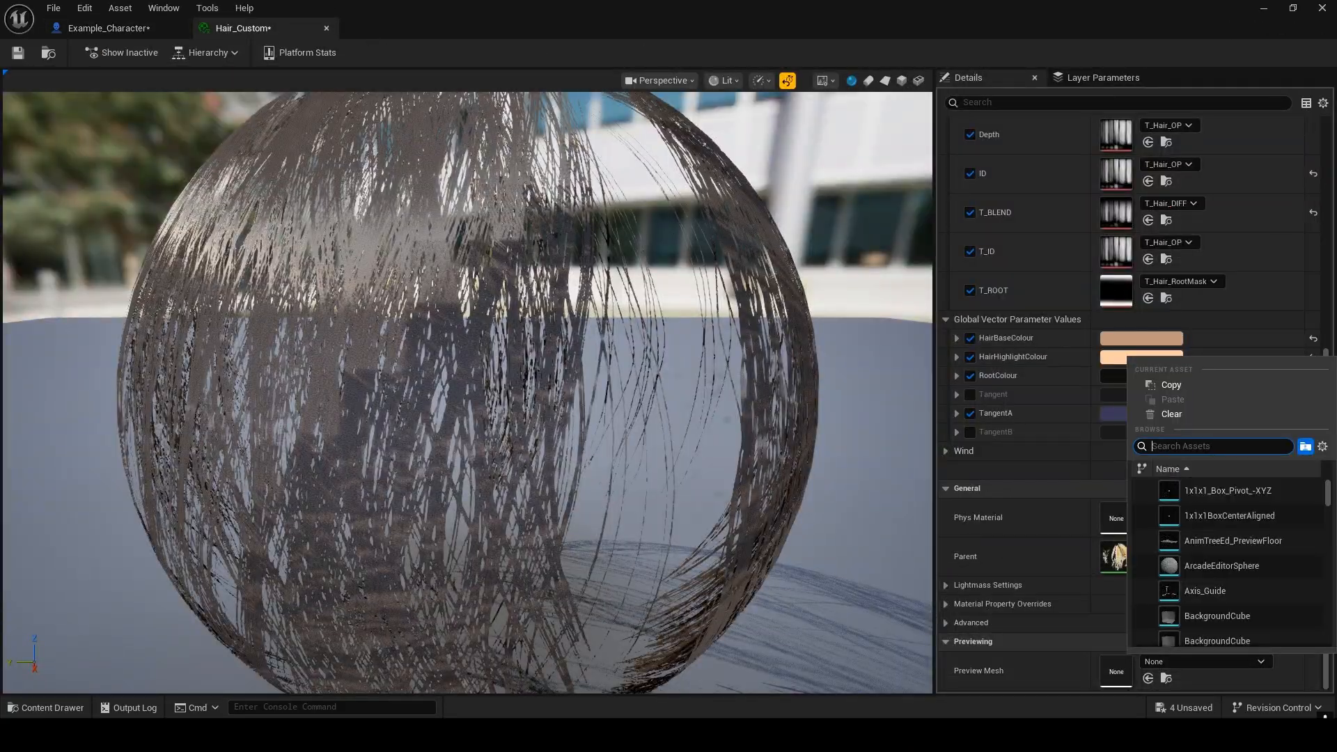
type("Hair Maddy")
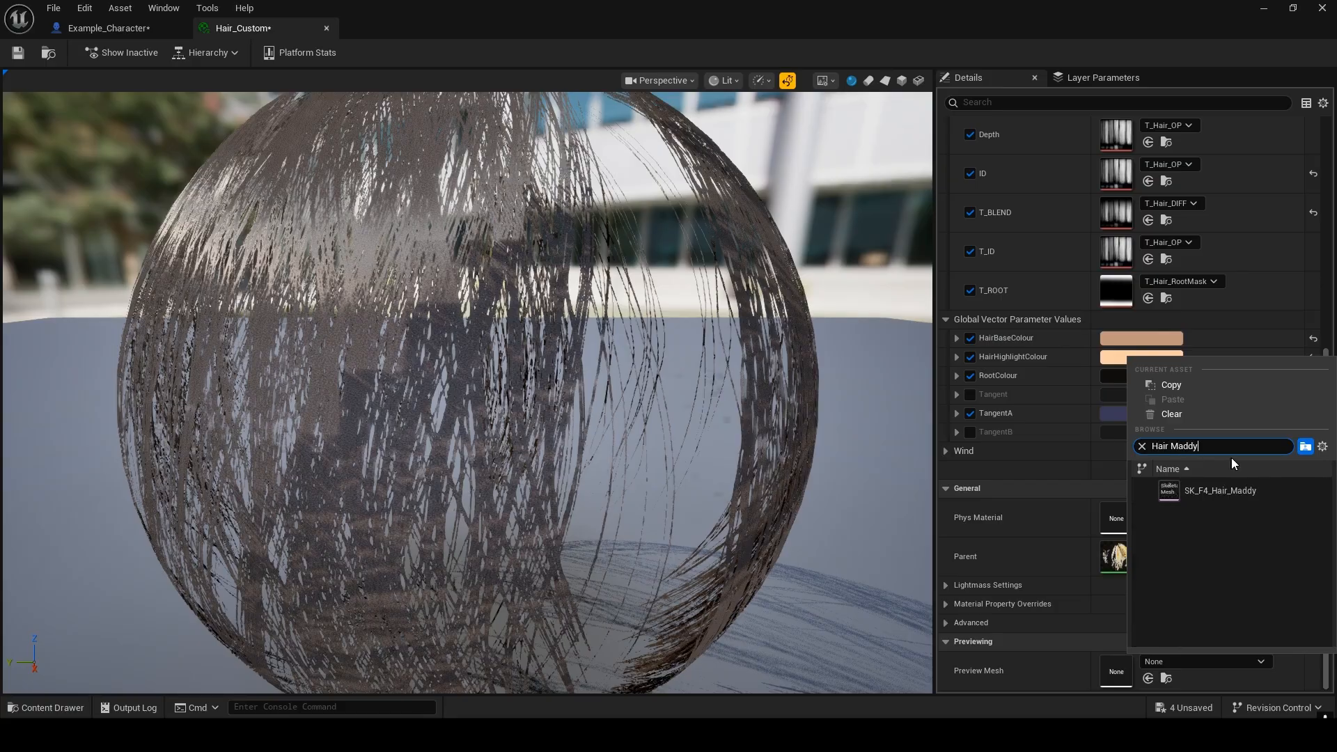
left_click(1217, 488)
scroll(562, 233, "up", 4)
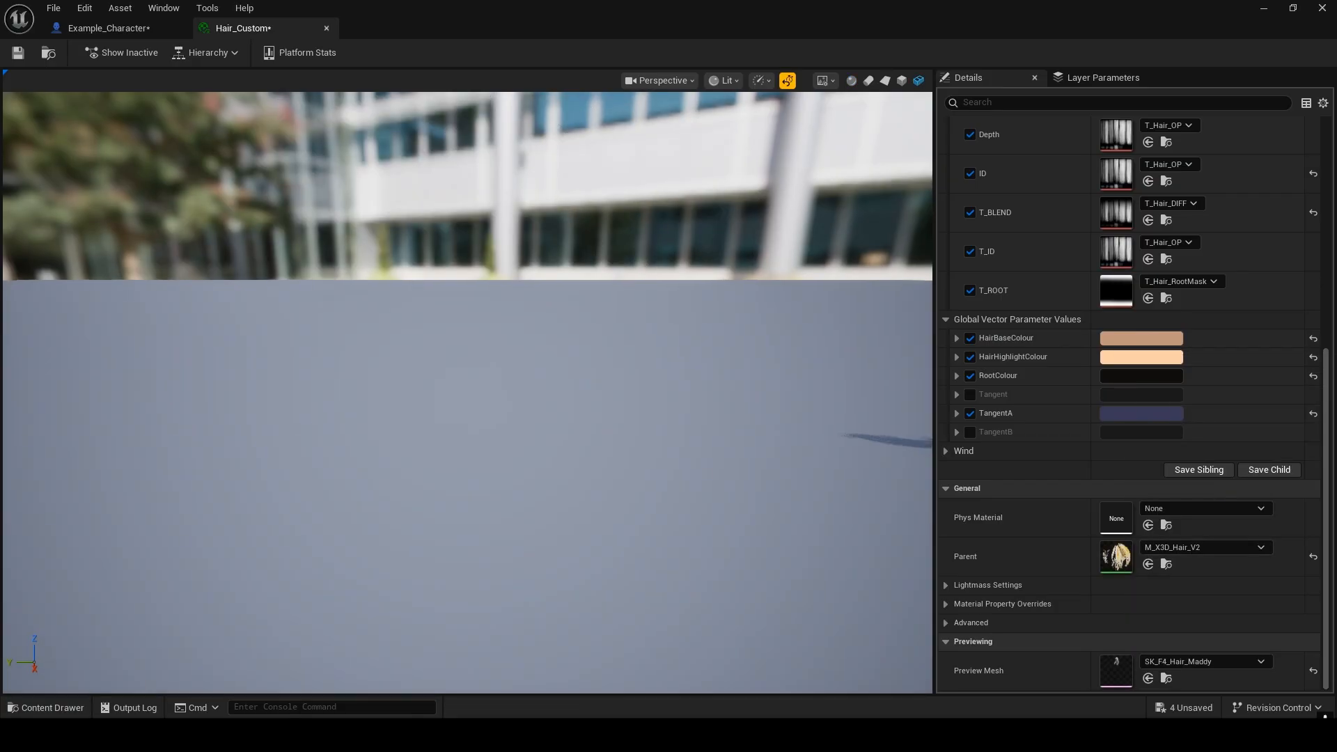
middle_click_drag(543, 250, 526, 467)
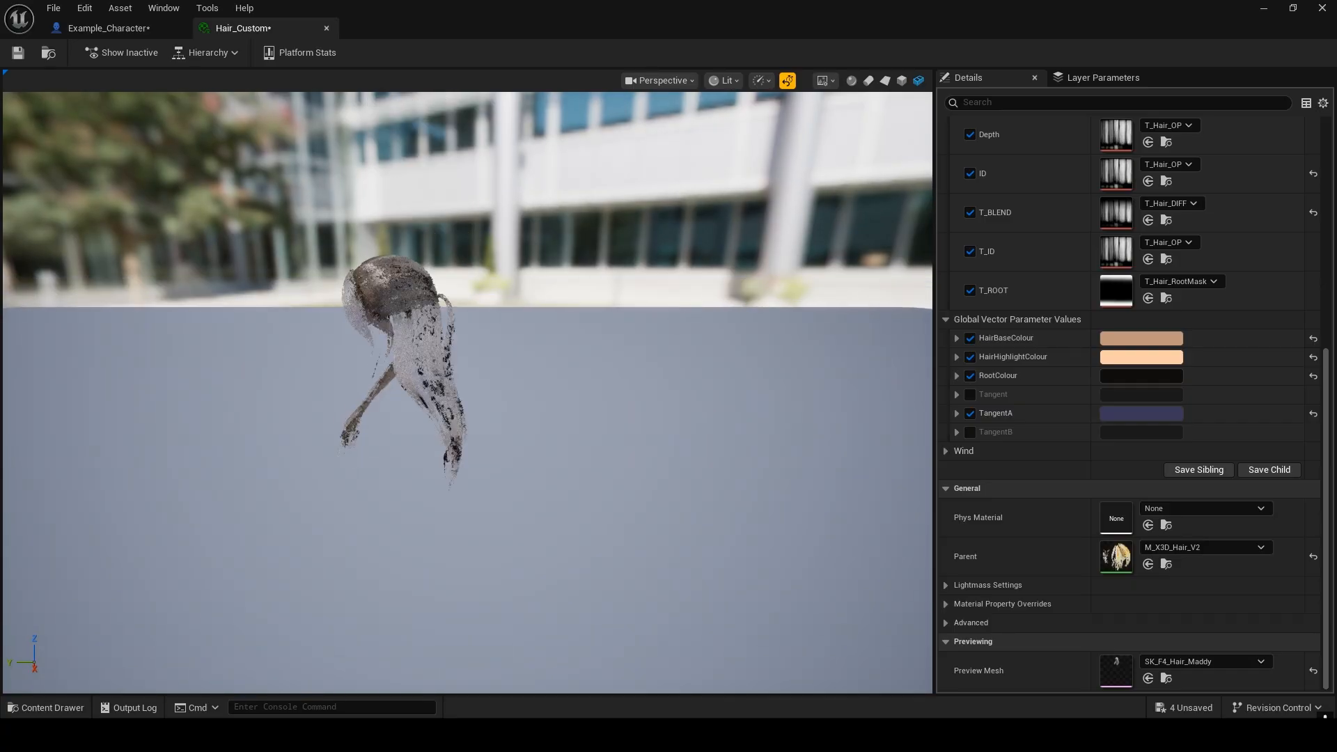
scroll(429, 278, "up", 6)
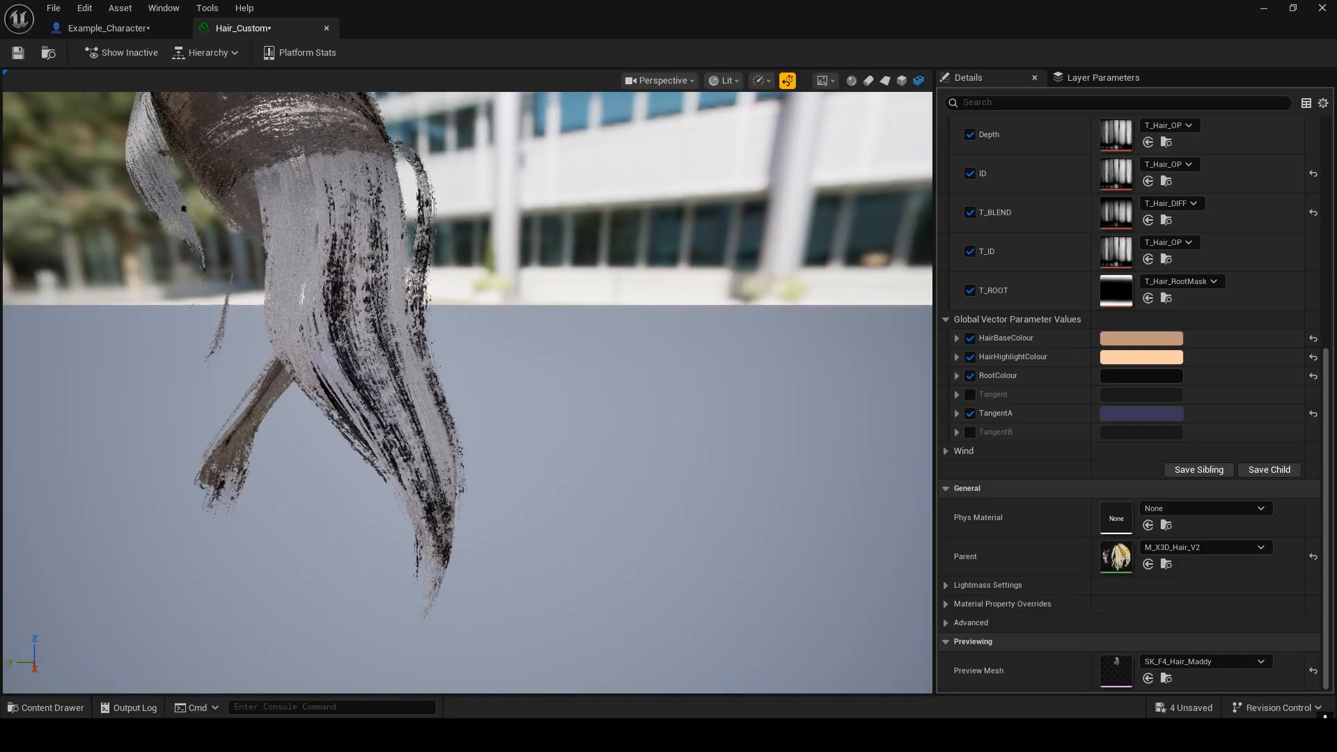
left_click_drag(429, 277, 640, 342)
middle_click_drag(640, 341, 417, 342)
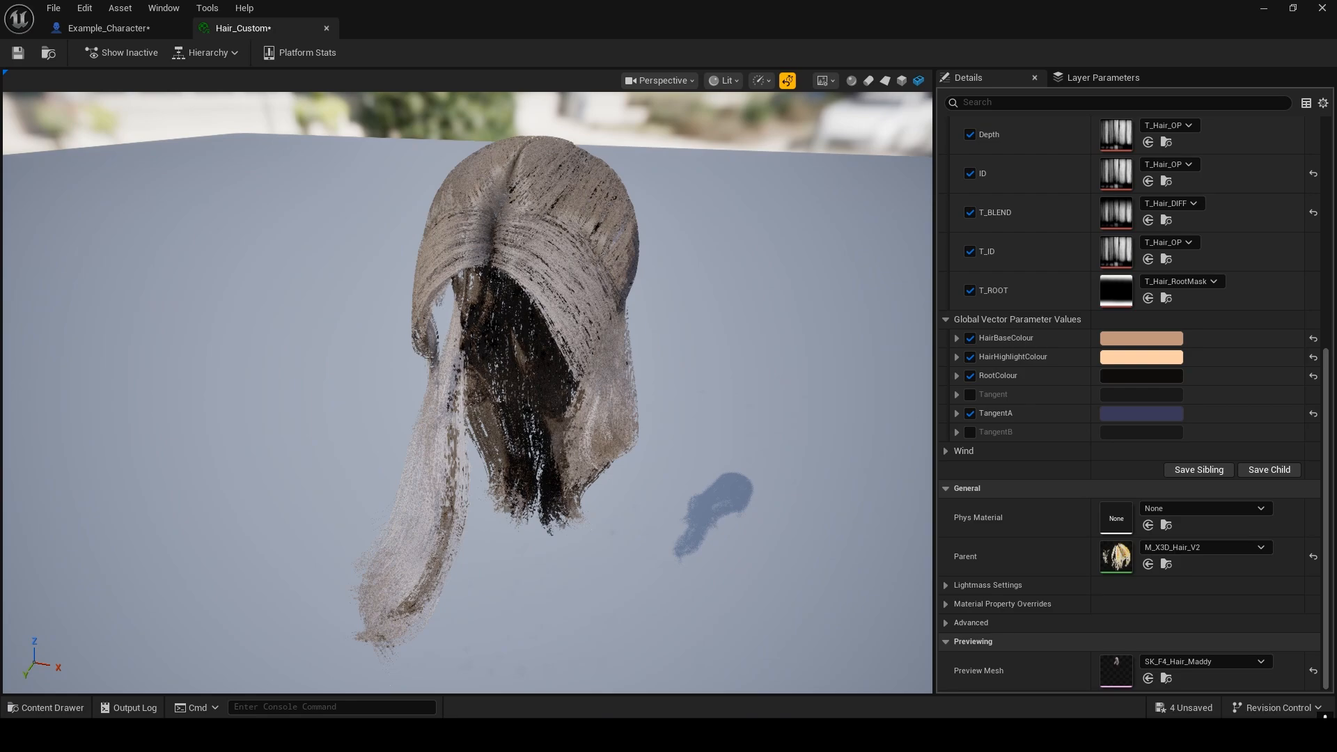
middle_click_drag(431, 268, 515, 263)
- Reset Hair_Custom's EdgeMaskMin to 0.5 and EdgeMaskContrast to 1.0, their default values
scroll(1059, 331, "up", 5)
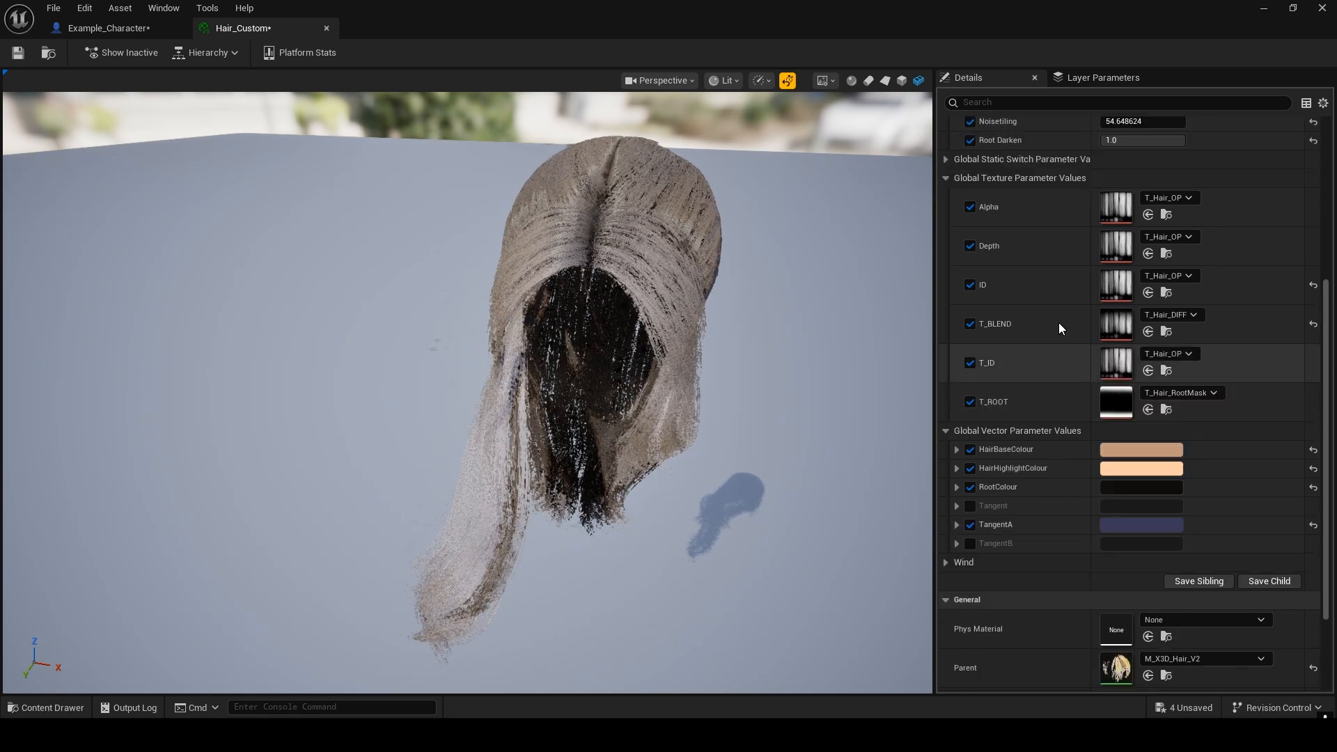
scroll(1037, 322, "up", 5)
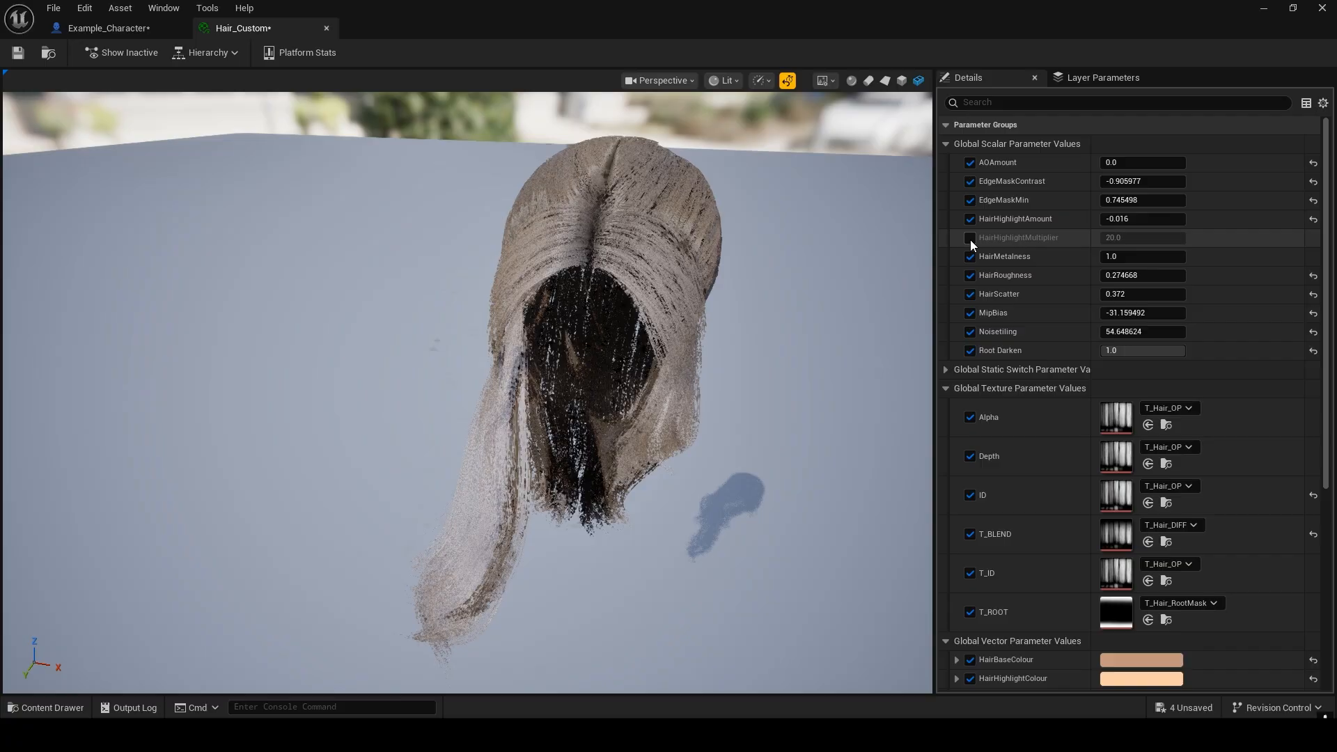
mouse_move(661, 221)
right_mouse_down()
mouse_move(661, 306)
mouse_move(662, 242)
right_mouse_up()
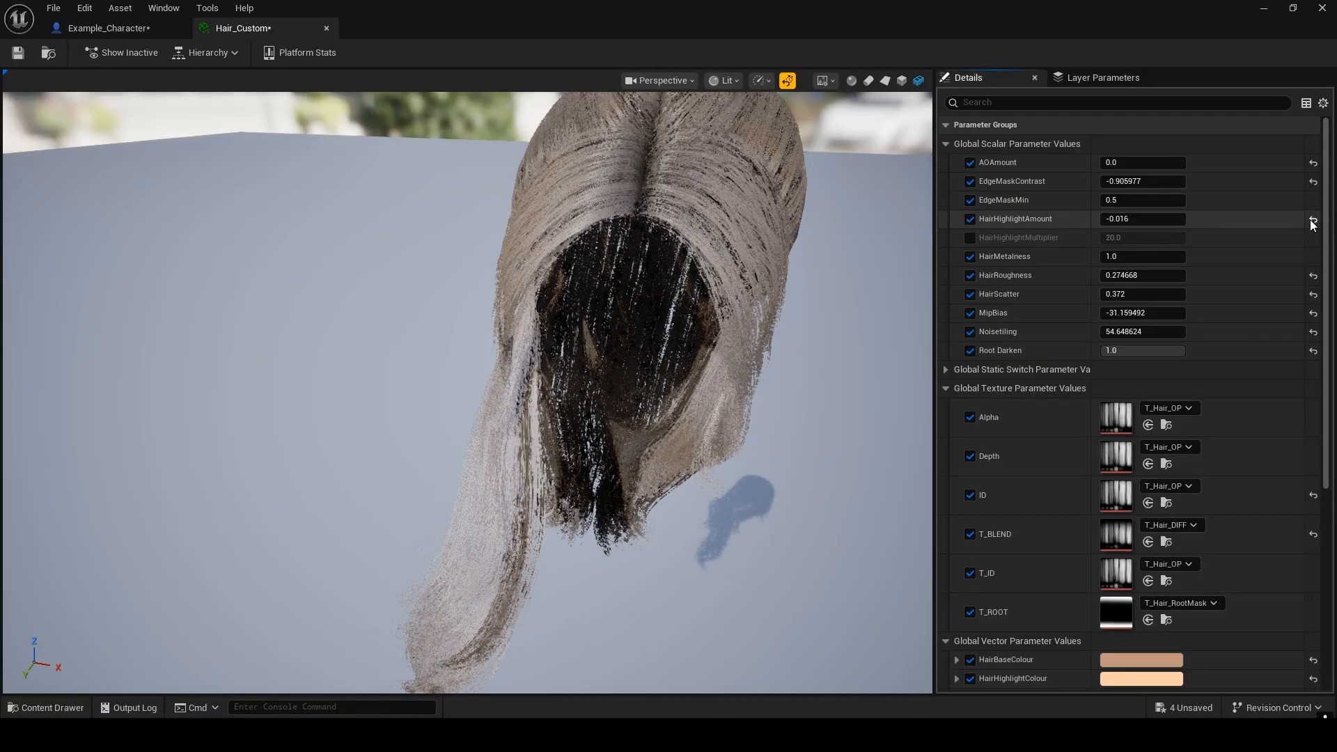
left_click(1311, 184)
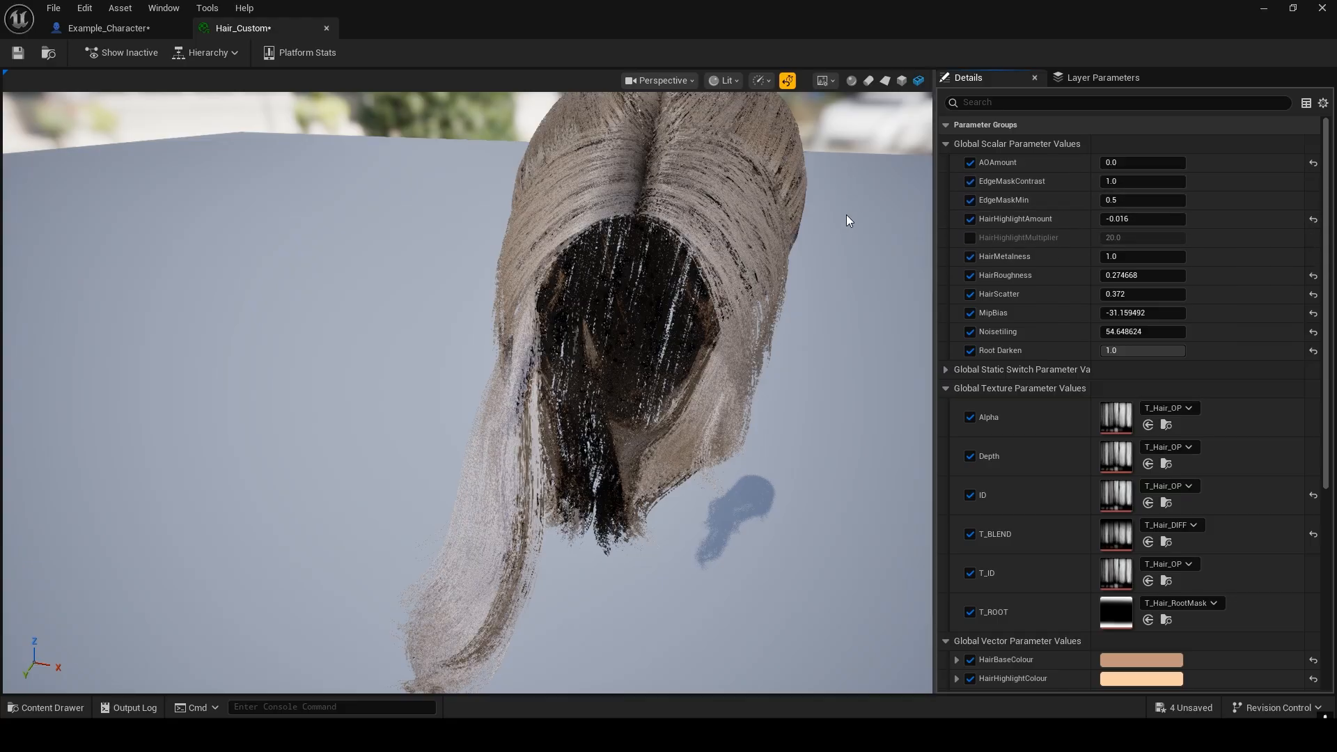
- Try an extreme EdgeMaskMin value of 8670652.0 on the hair and reset it to the default
mouse_move(838, 211)
right_mouse_down()
mouse_move(838, 293)
mouse_move(838, 210)
right_mouse_up()
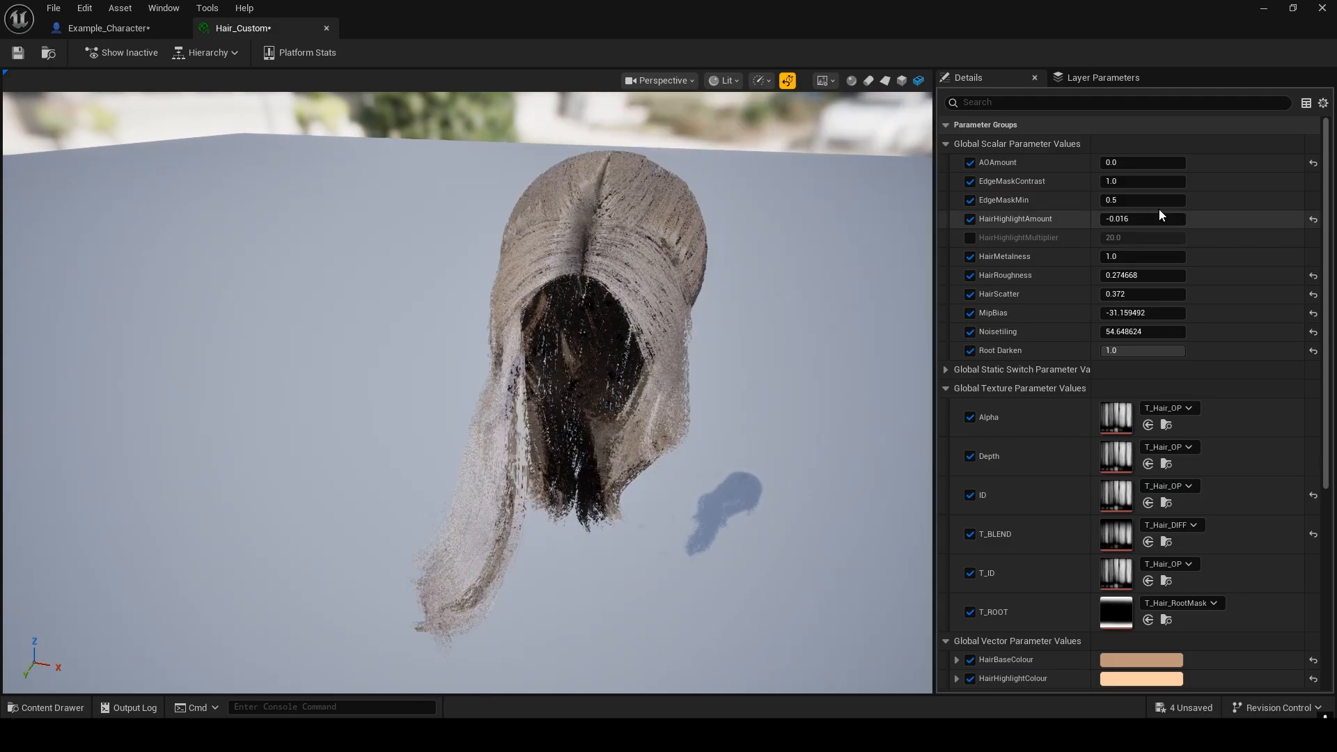
mouse_move(1143, 201)
left_mouse_down()
mouse_move(954, 200)
mouse_move(1143, 200)
left_mouse_up()
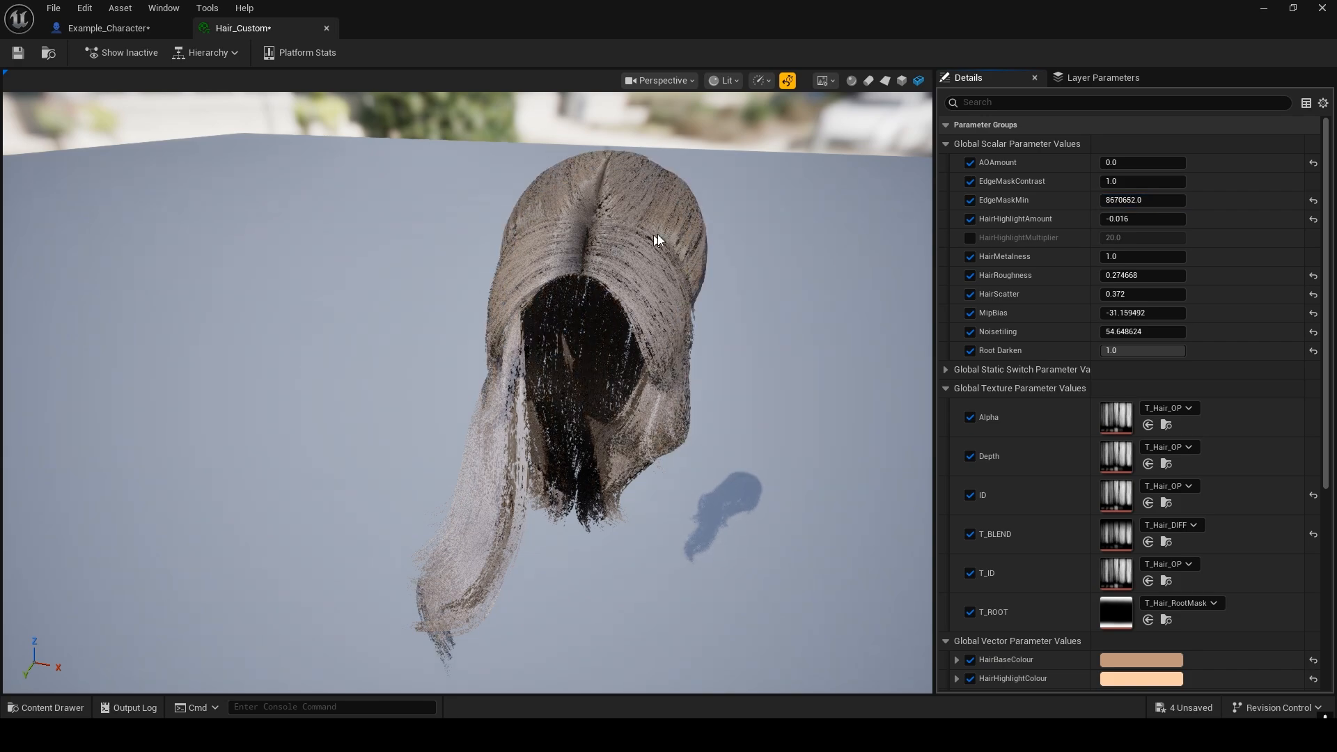
left_click(1312, 200)
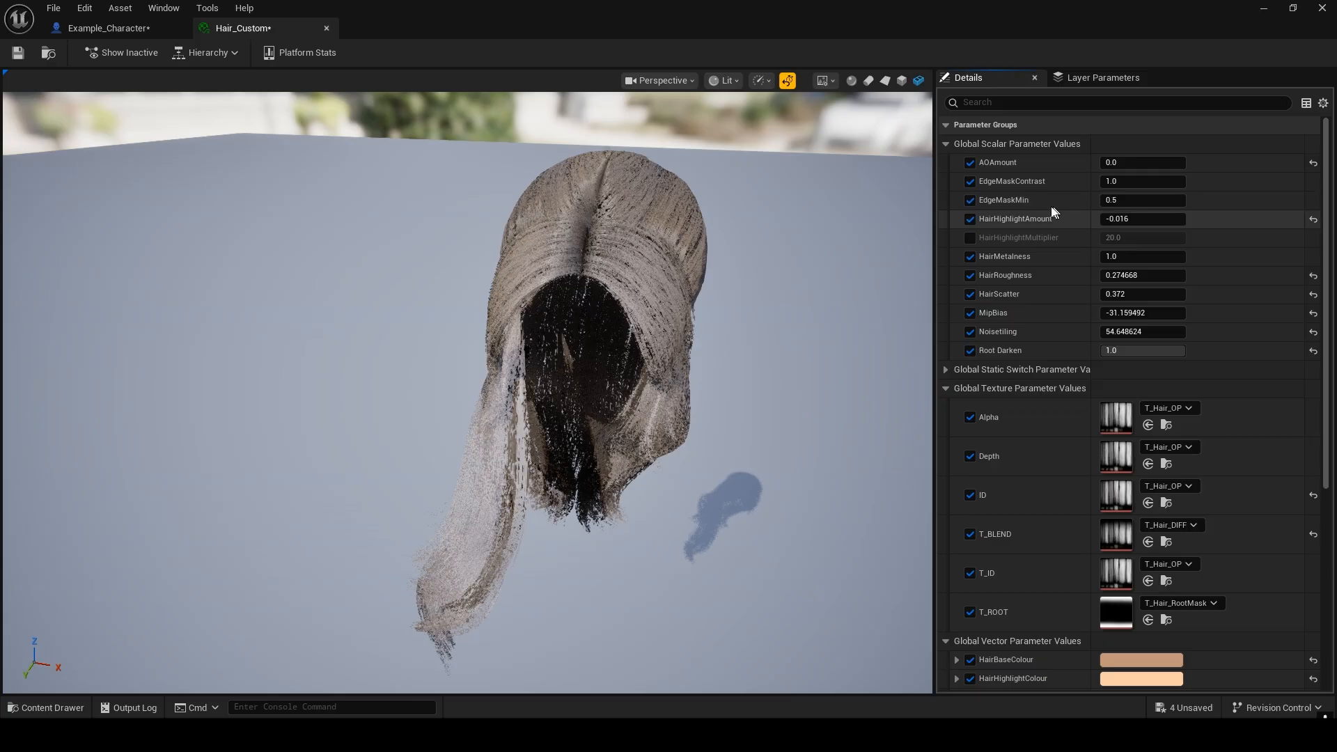
- Enable the HairHighlightMultiplier parameter override in the Hair_Custom material
mouse_move(618, 262)
right_mouse_down()
mouse_move(630, 188)
mouse_move(630, 348)
mouse_move(630, 268)
right_mouse_up()
left_click_drag(630, 269, 515, 278)
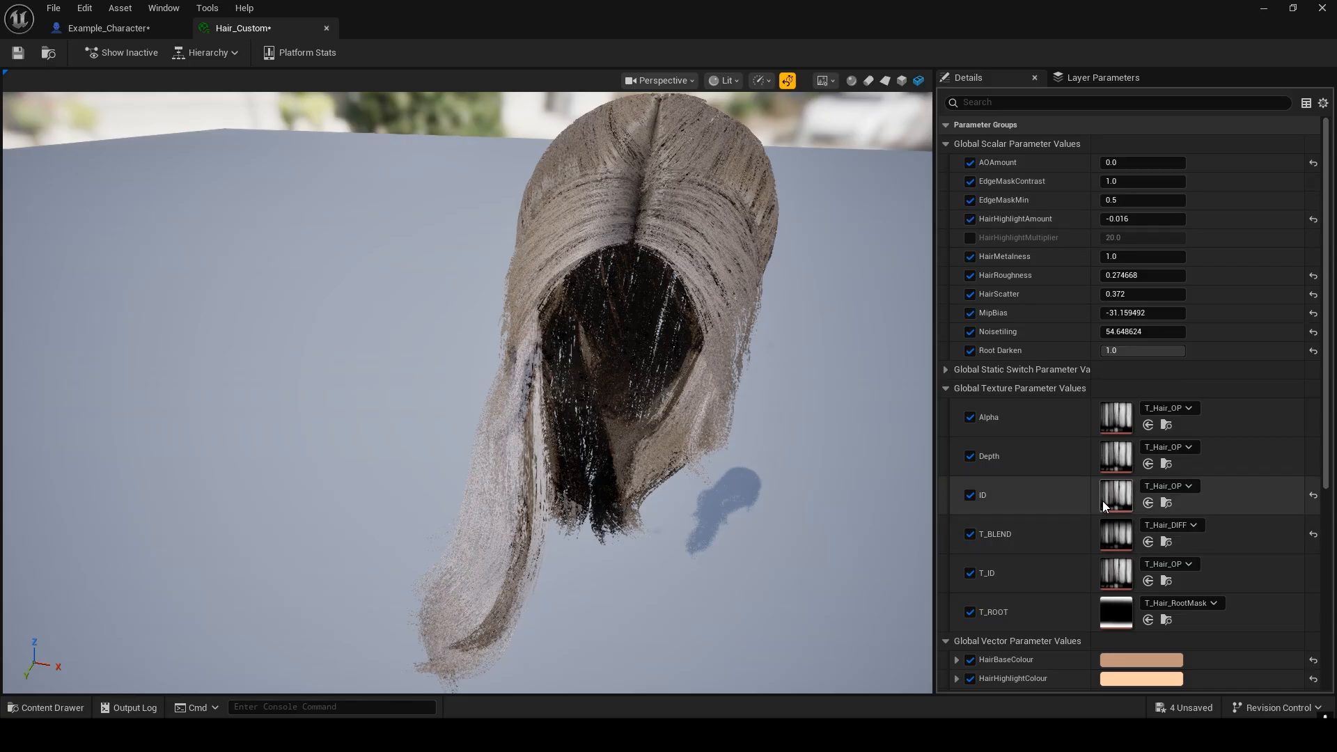
left_click(971, 238)
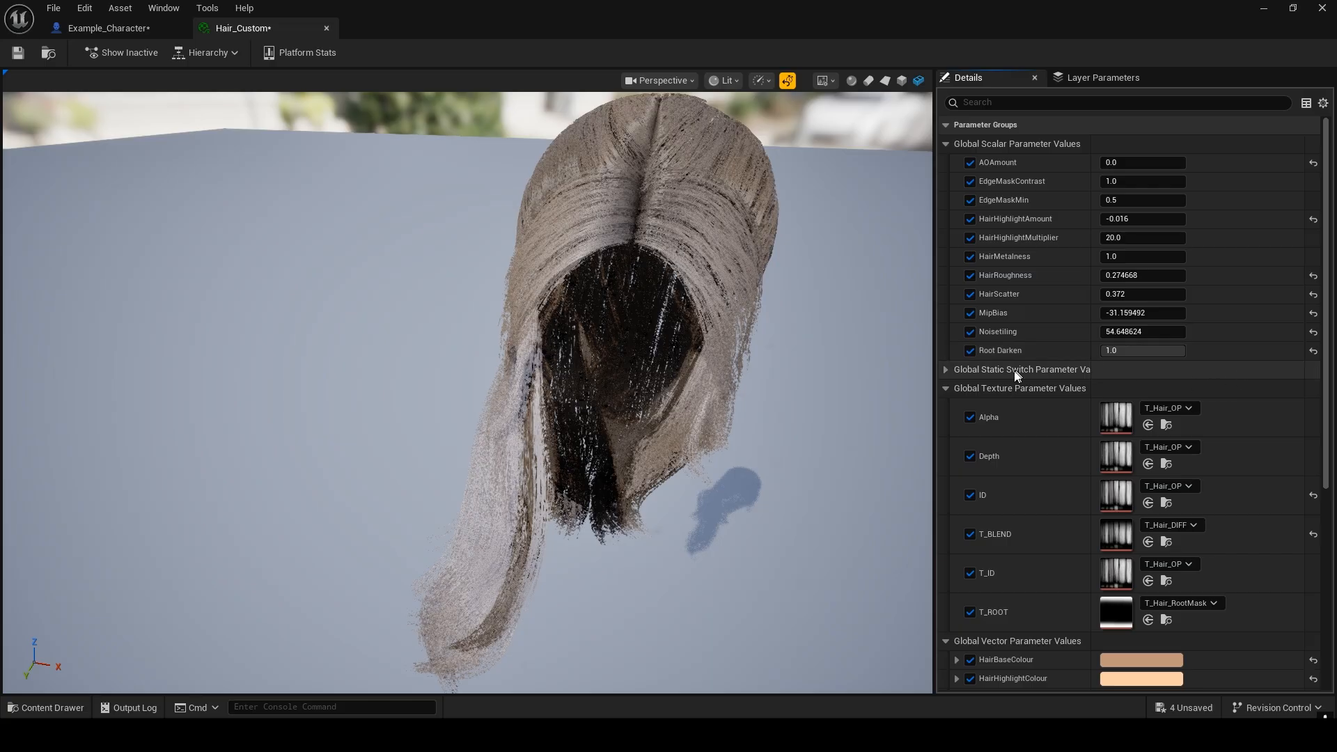
- Toggle the Root Darken override off and on to compare its effect on the hair roots
left_click(970, 351)
left_click(970, 351)
left_click(970, 351)
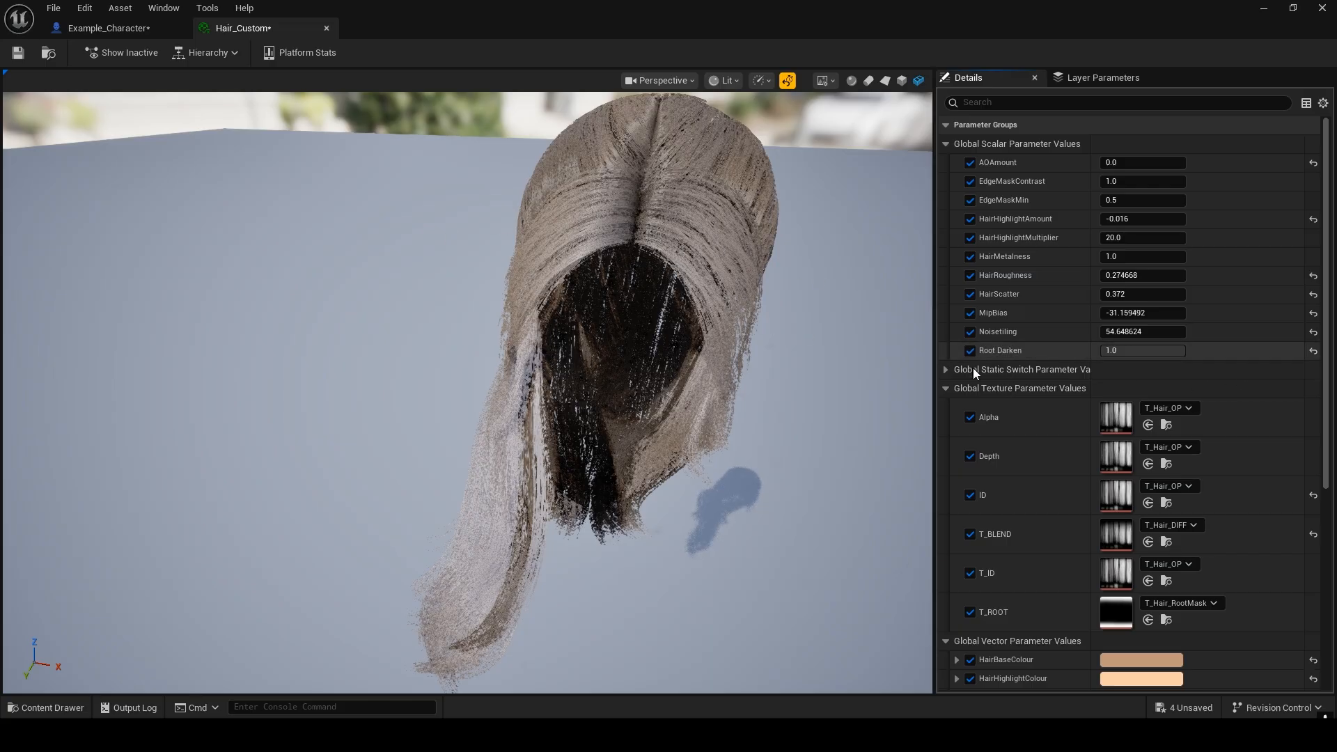
left_click(966, 352)
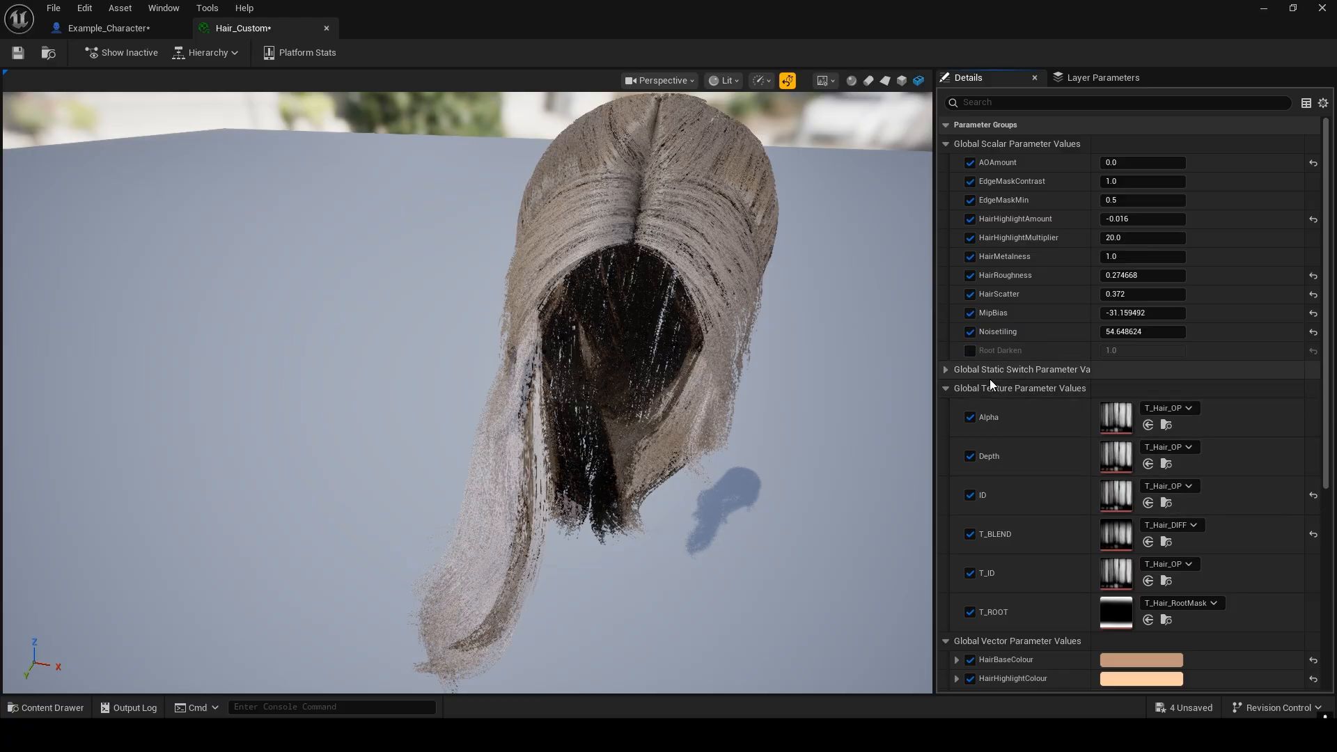
scroll(992, 376, "down", 2)
scroll(1003, 358, "down", 2)
scroll(971, 319, "up", 2)
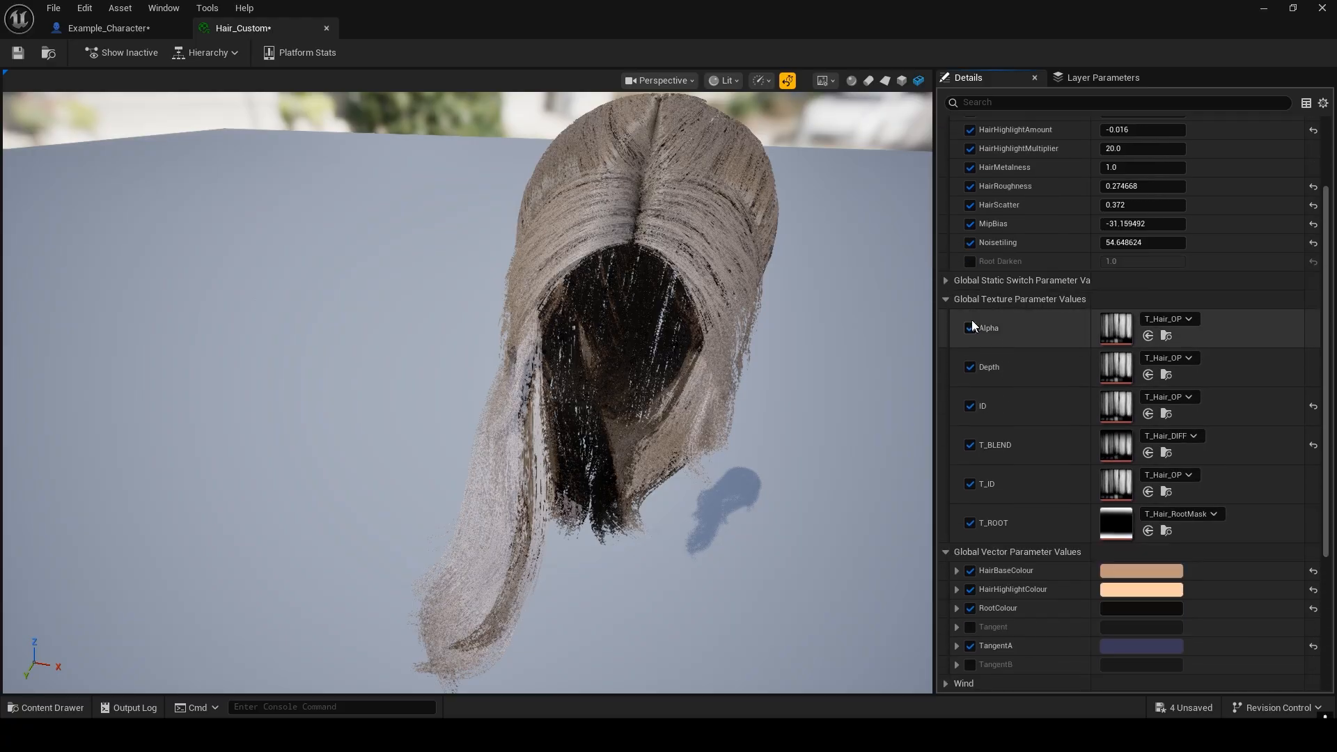
left_click(970, 262)
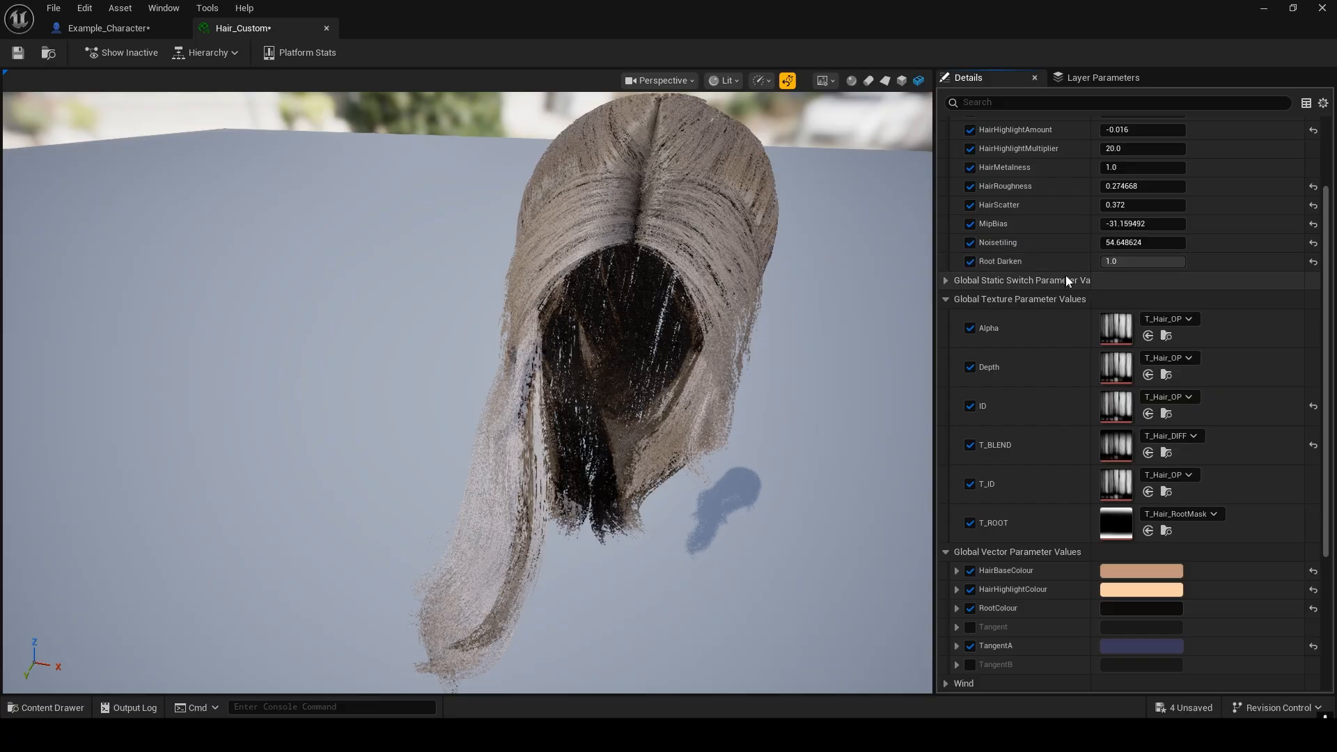
- Set the HairBaseColour parameter to red, hex C0273AFF
scroll(1052, 328, "down", 4)
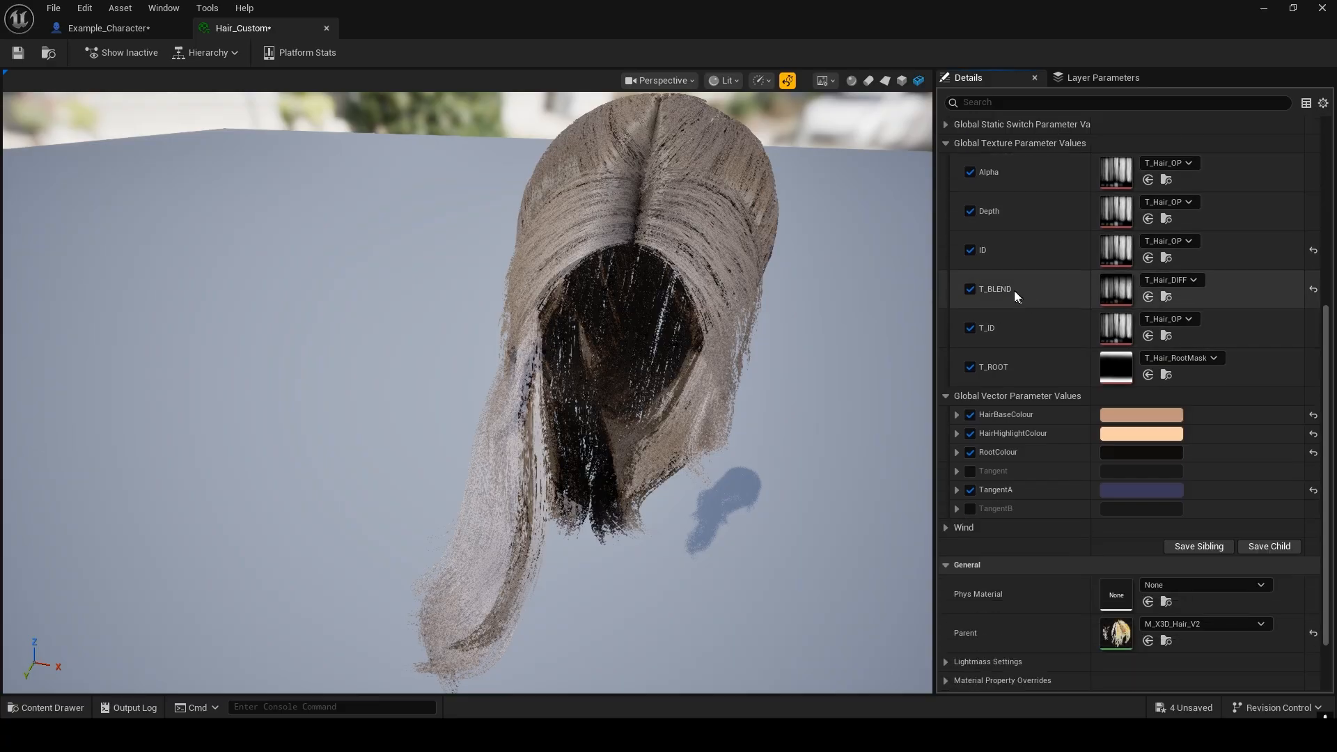
left_click(1126, 415)
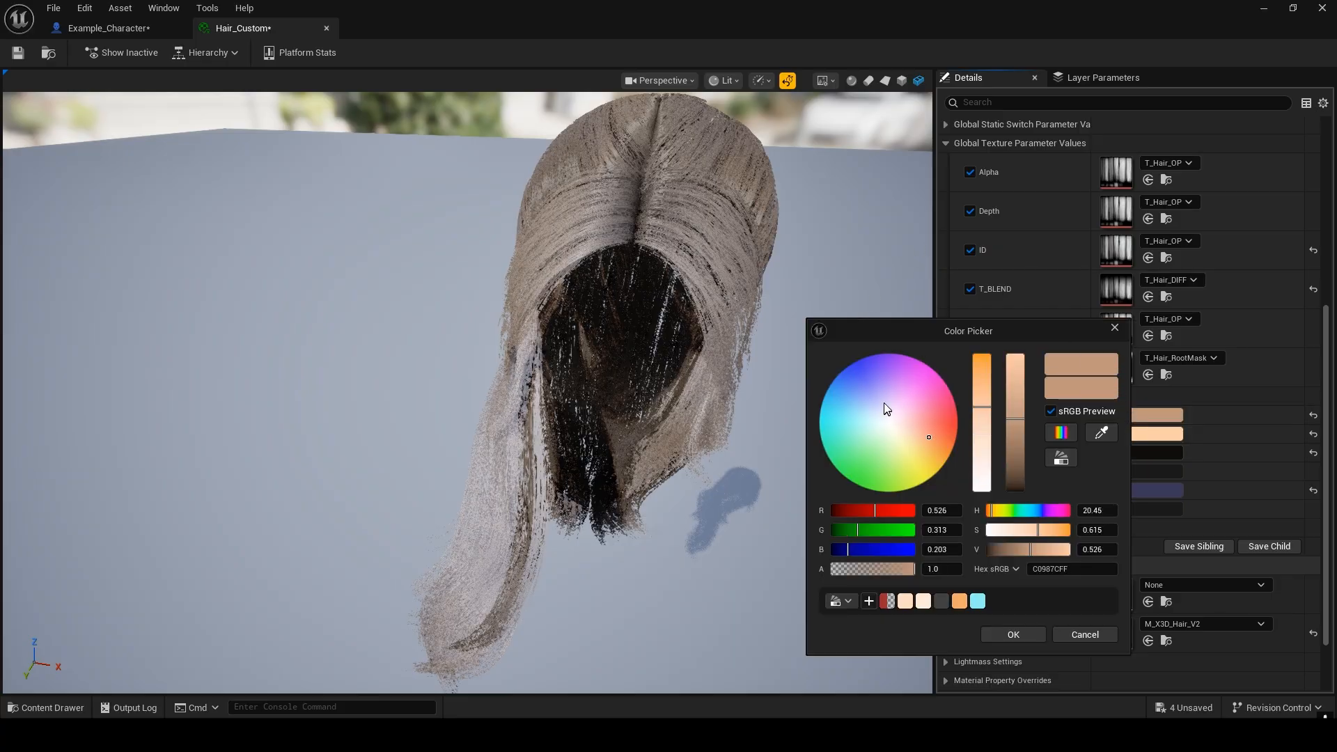
left_click_drag(935, 433, 955, 427)
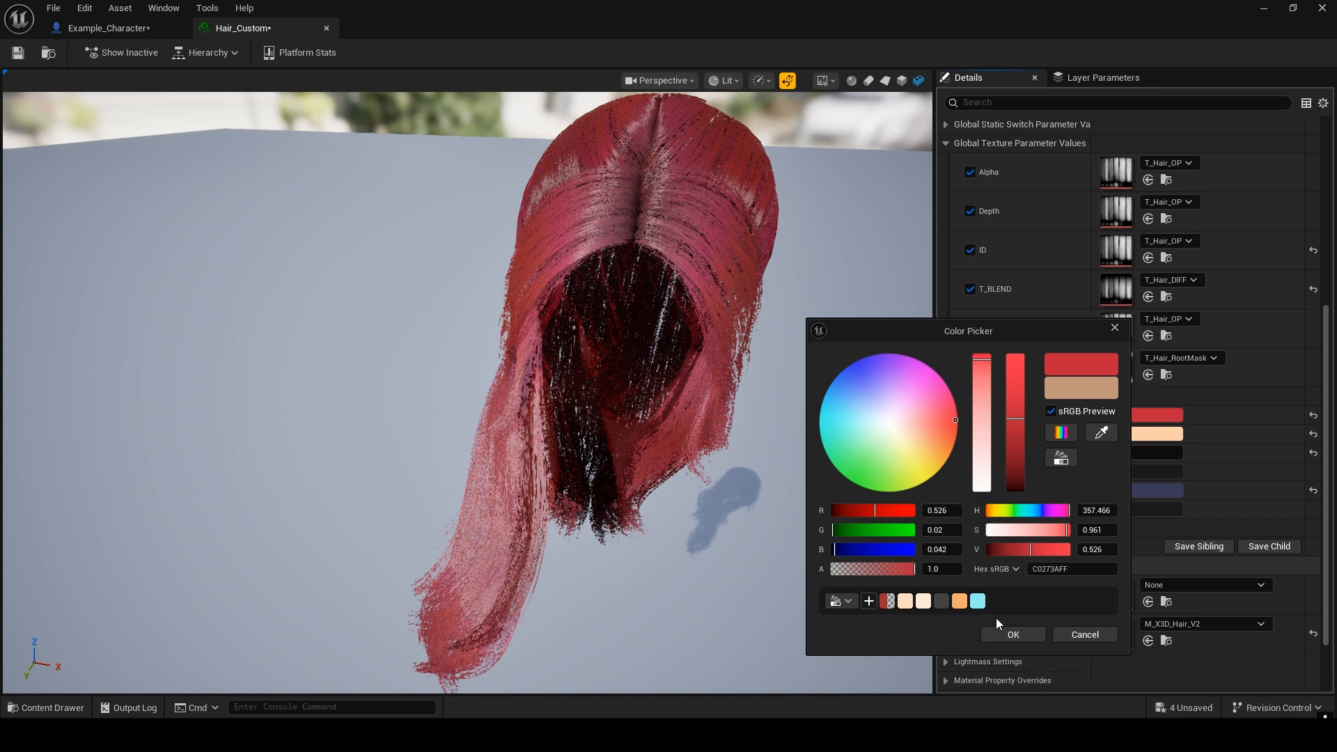
left_click(1013, 635)
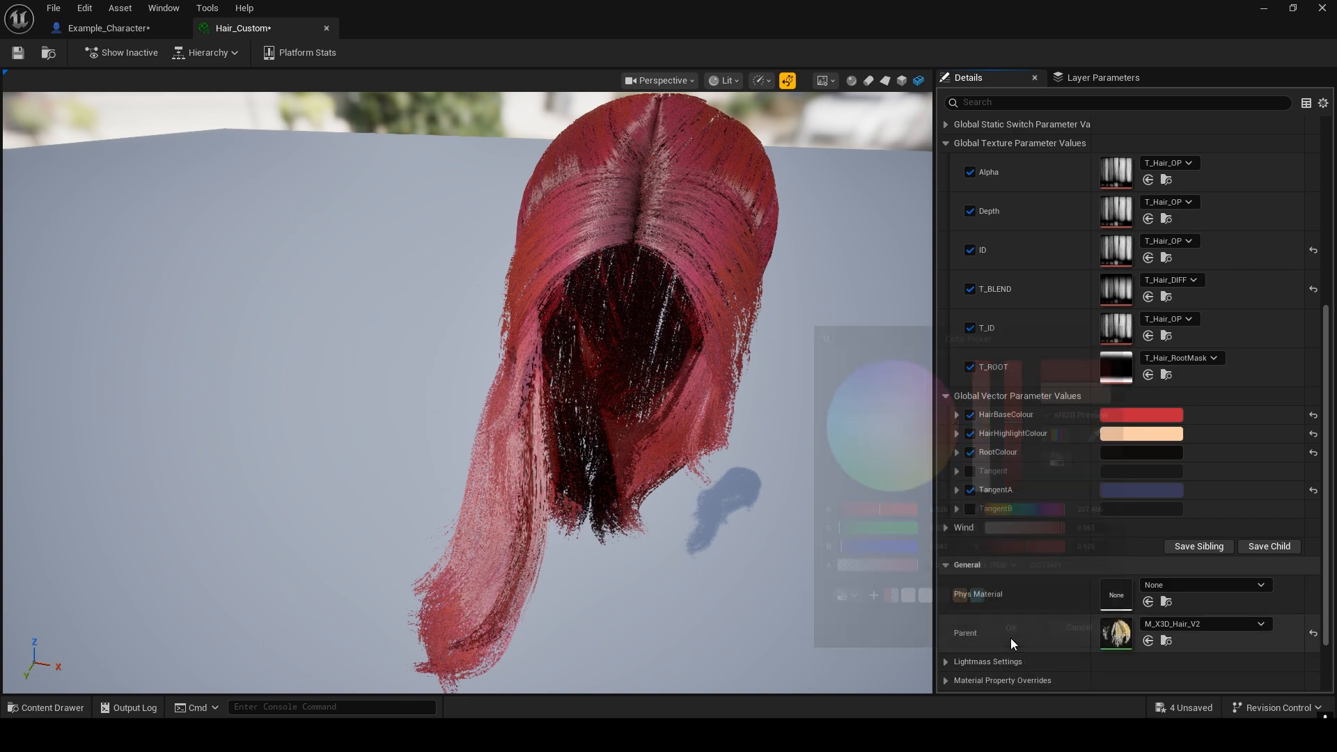
- Set the HairHighlightColour parameter to pink, hex FF768DFF
left_click(1134, 438)
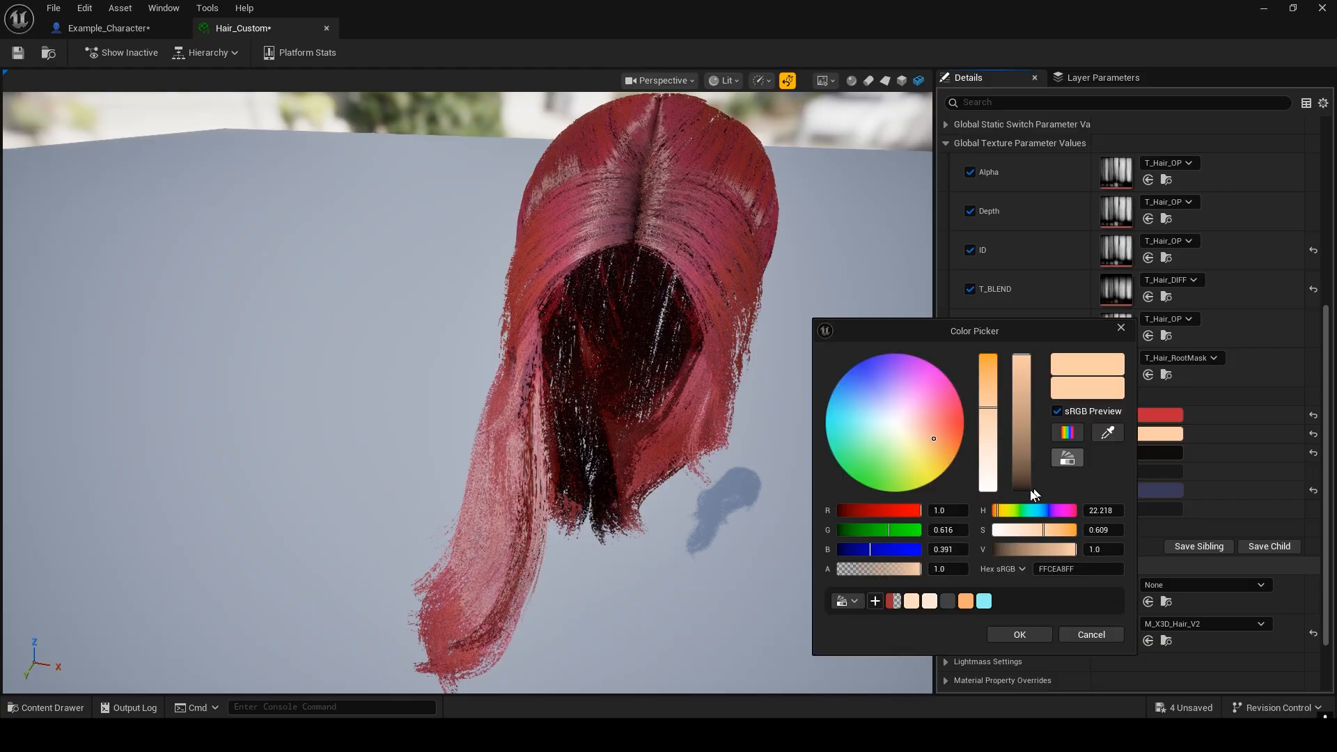
left_click_drag(938, 429, 943, 416)
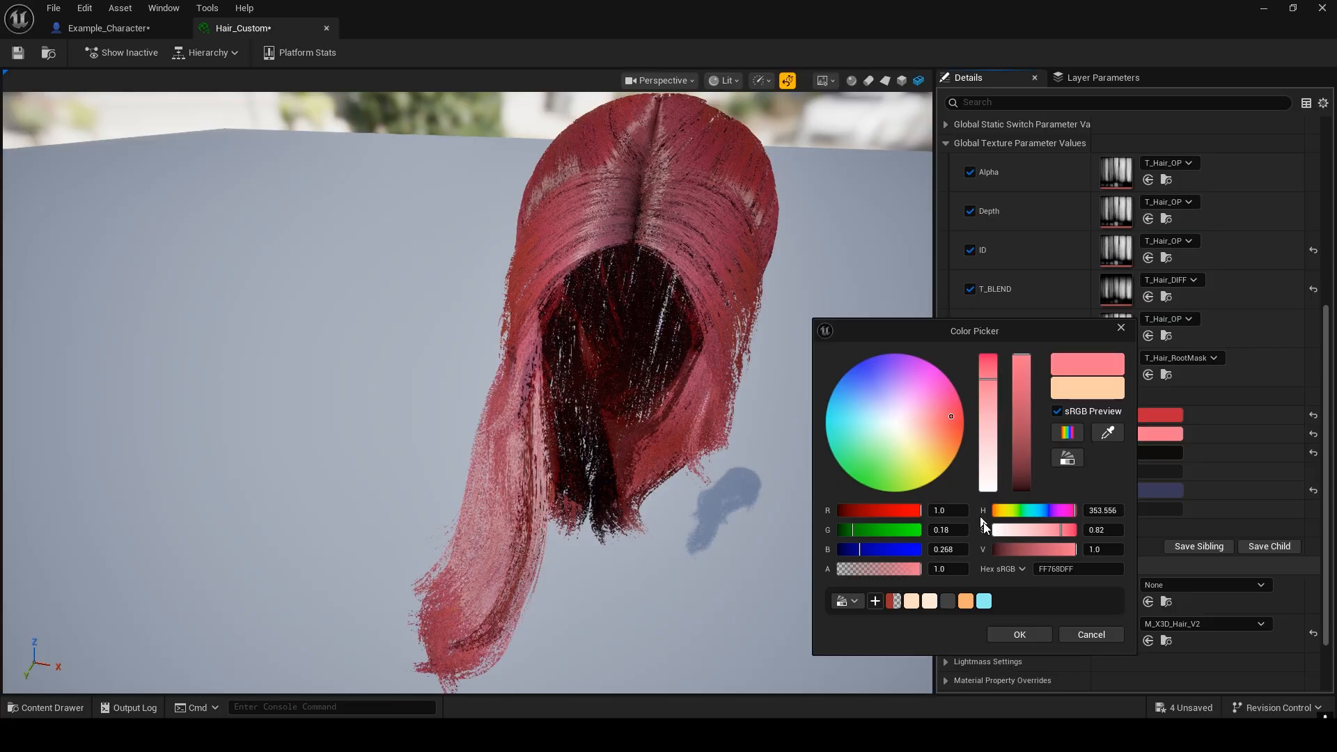
left_click(1015, 631)
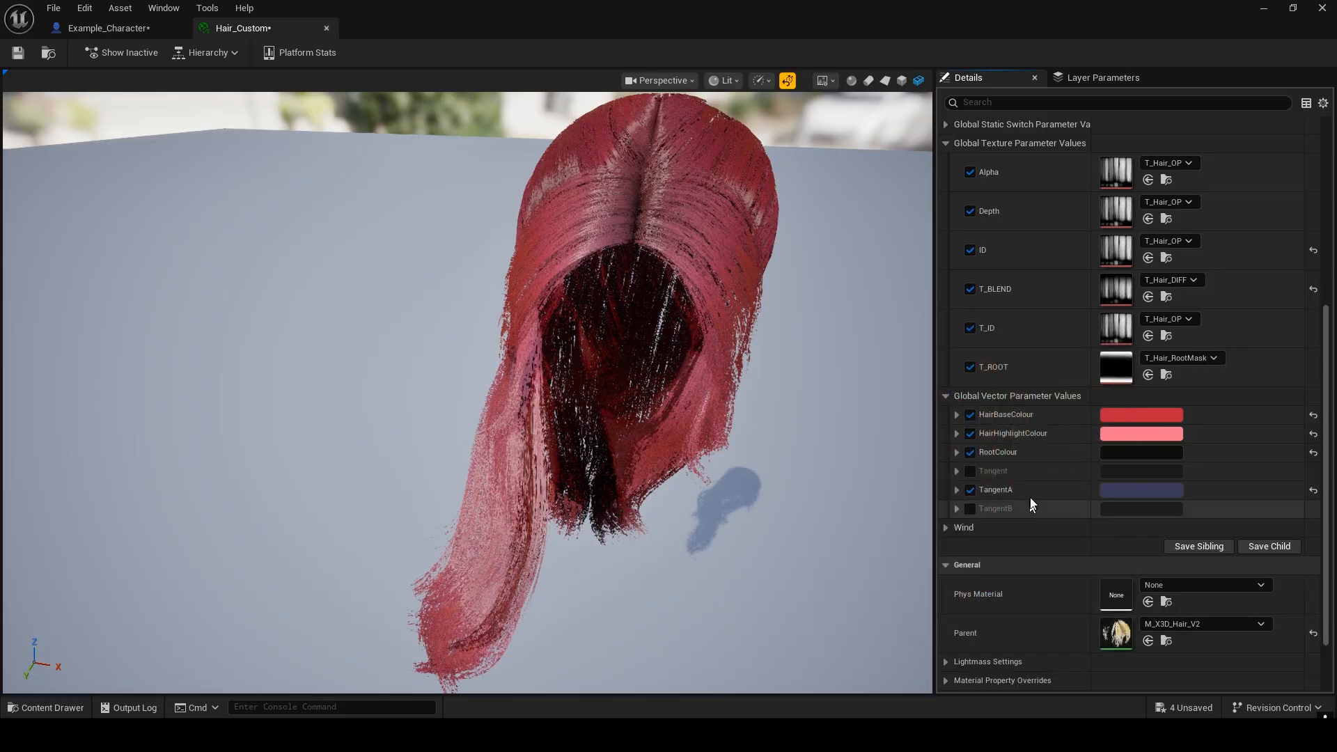
- Set the HairHighlightColour parameter to bright blue, hex 00C2FFFF, and check the hair preview and the highlight parameters
left_click(1109, 430)
left_click_drag(838, 398, 806, 390)
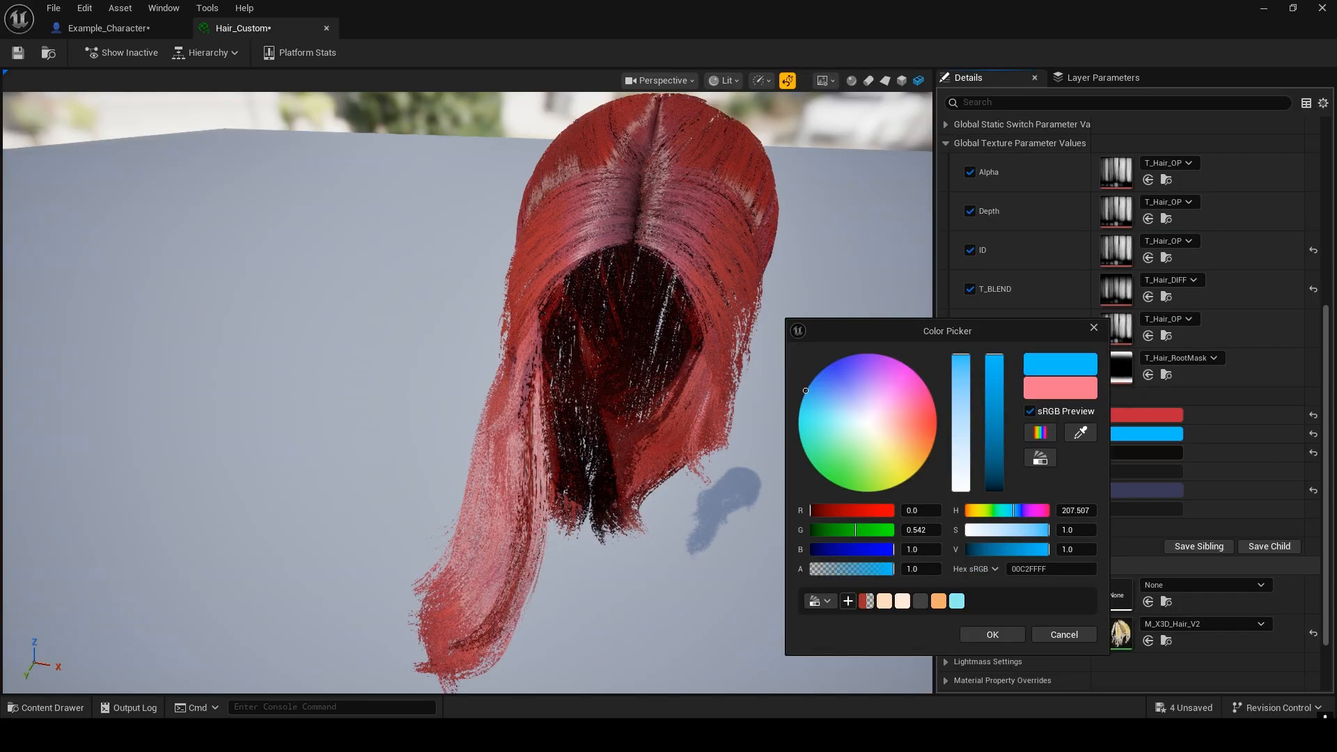
left_click(997, 632)
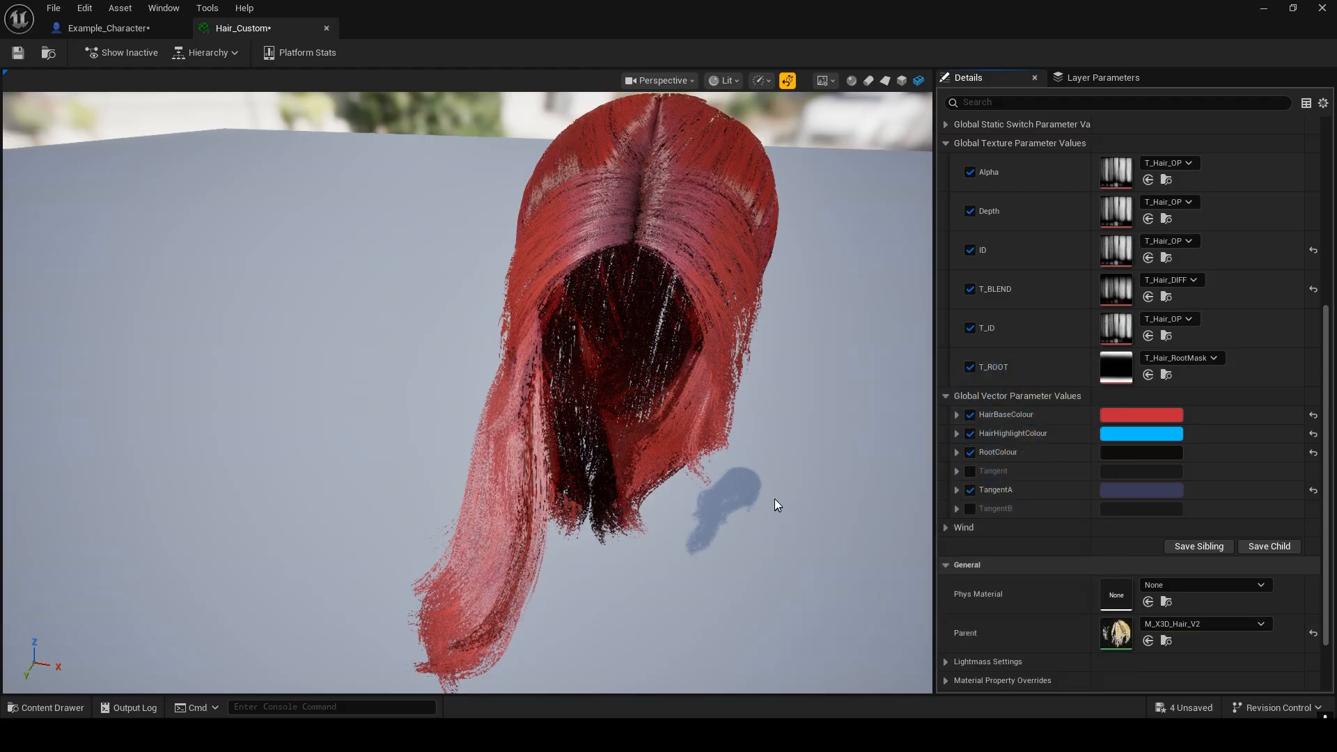
scroll(770, 492, "down", 3)
left_click_drag(771, 492, 780, 463)
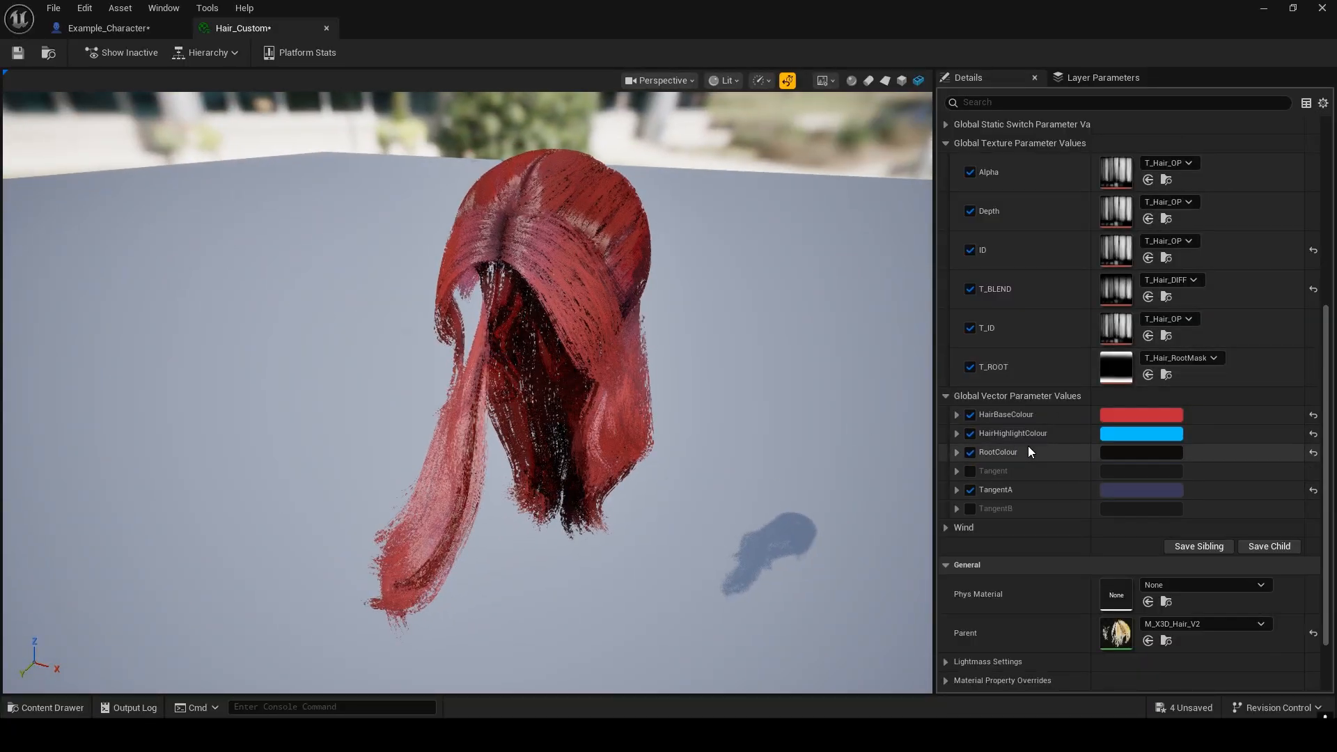
scroll(1029, 442, "up", 5)
scroll(1039, 394, "up", 2)
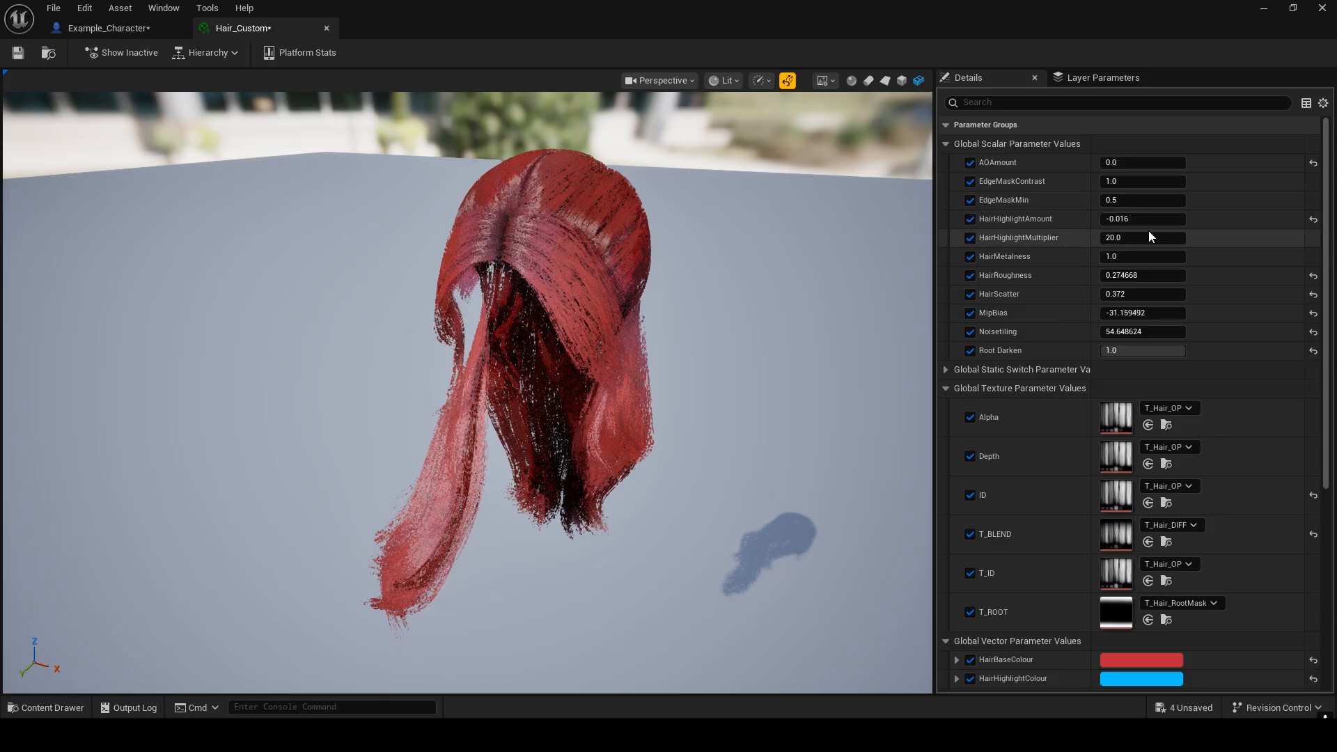
- Set HairHighlightAmount to about 1.52 and HairHighlightMultiplier to about 0.66 on the Hair_Custom material instance
mouse_move(1142, 223)
left_mouse_down()
mouse_move(1107, 224)
mouse_move(1156, 219)
left_mouse_up()
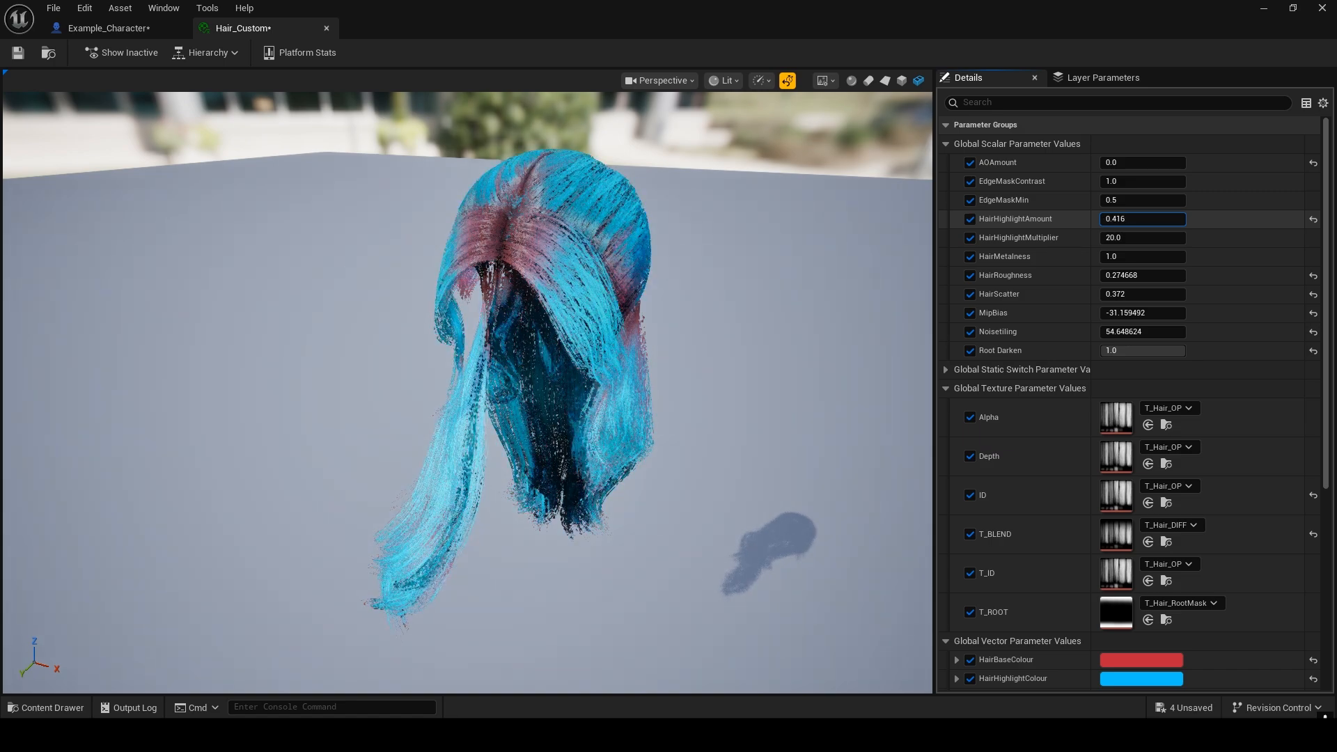
mouse_move(1142, 218)
left_mouse_down()
mouse_move(1156, 219)
mouse_move(1093, 219)
mouse_move(1156, 219)
left_mouse_up()
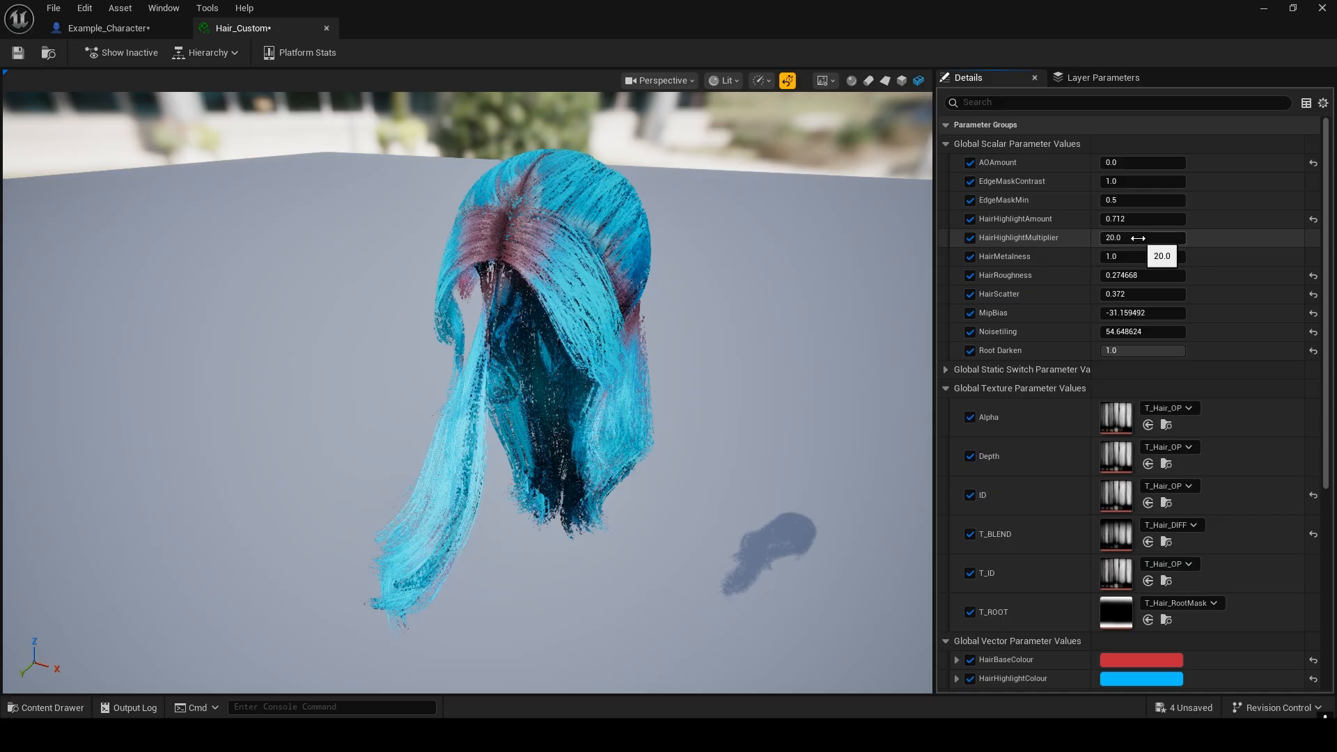
left_click_drag(1142, 237, 1109, 237)
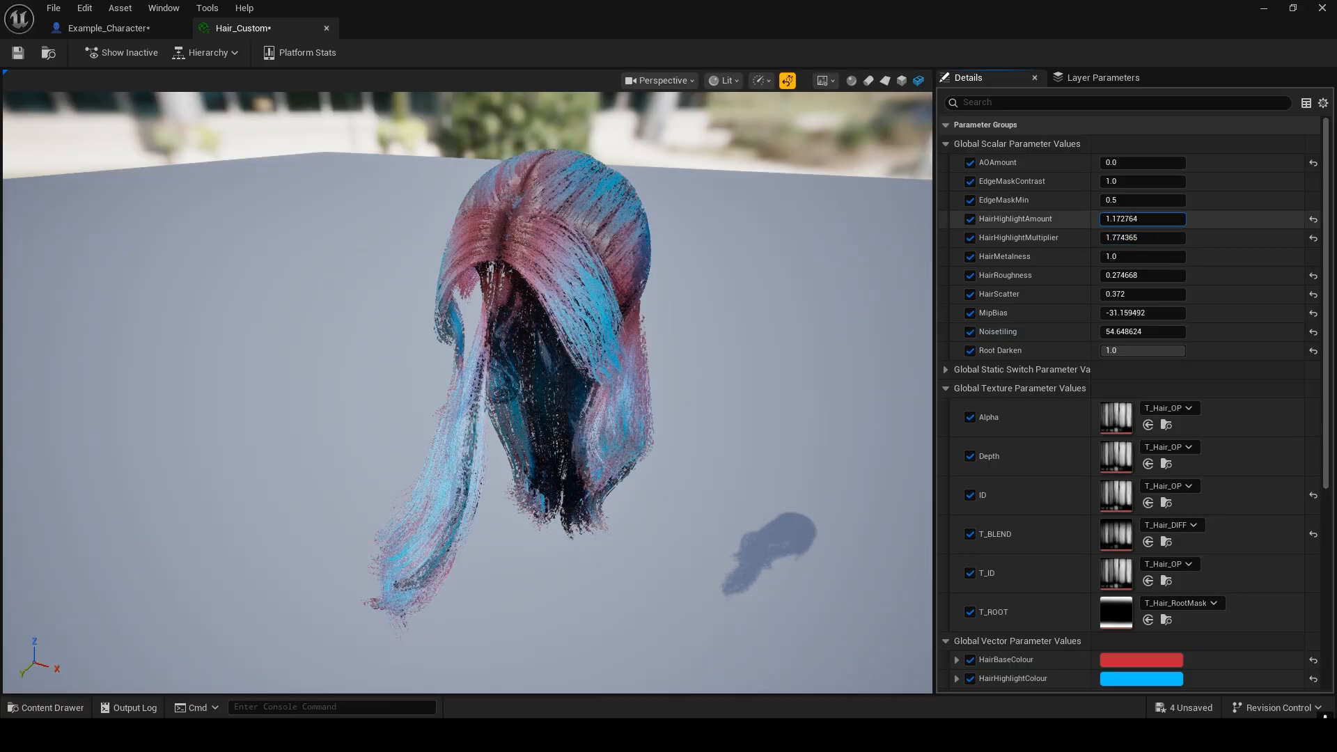
left_click_drag(1121, 218, 1114, 237)
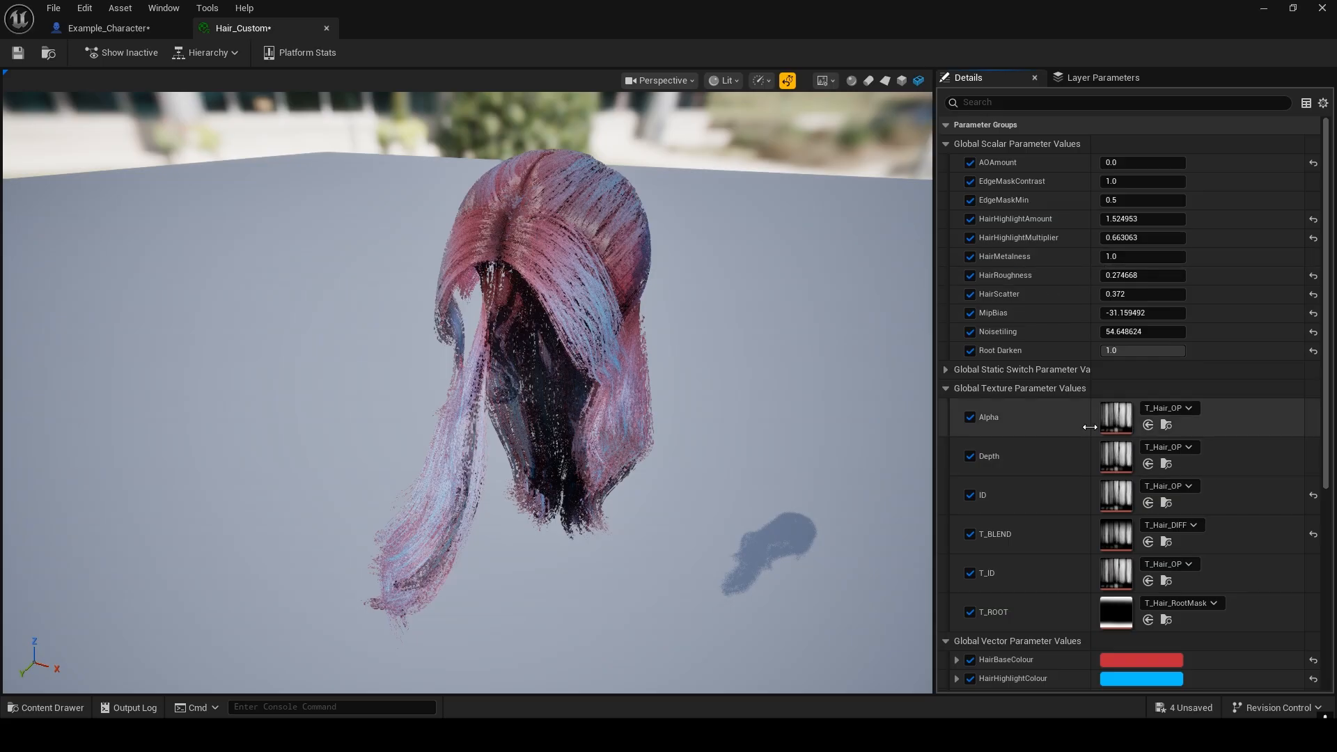
- Set the HairHighlightColour parameter to orange, hex FF814EFF, and save the Hair_Custom material instance
scroll(1089, 428, "down", 3)
left_click(1147, 545)
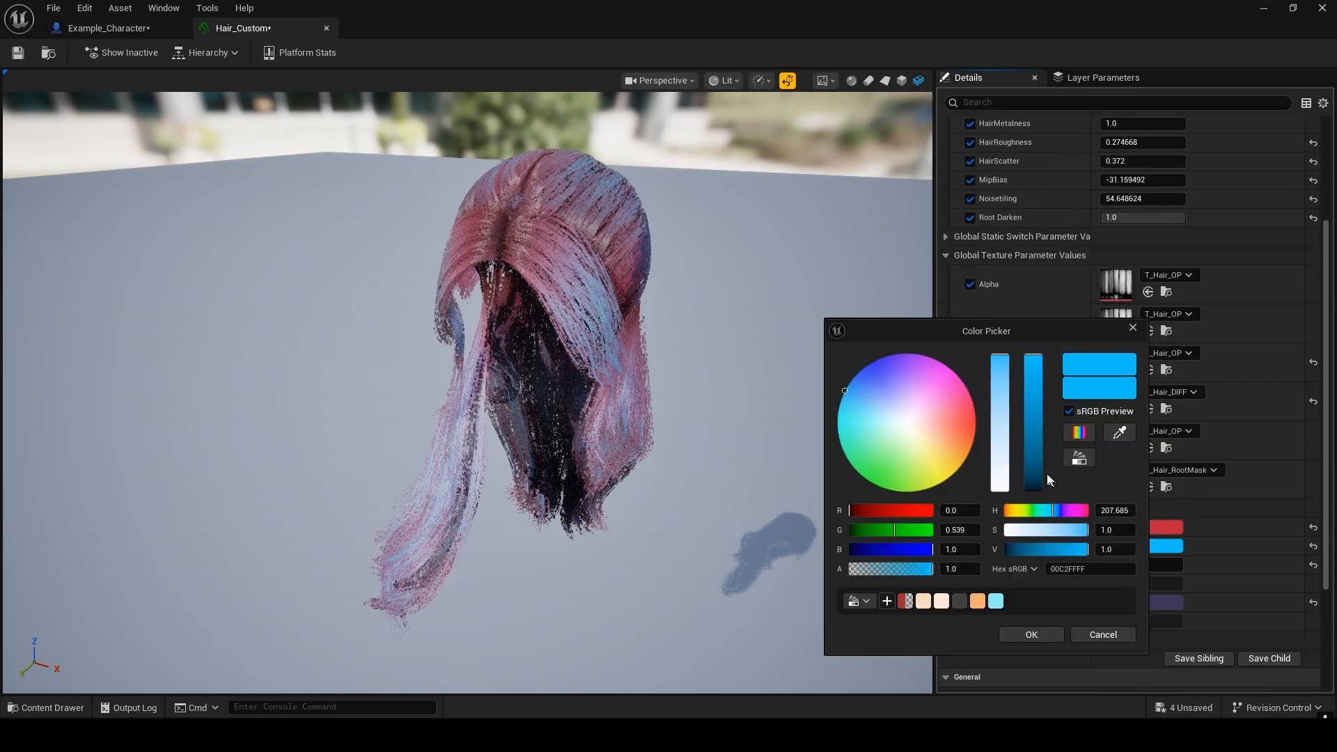
left_click_drag(950, 422, 969, 432)
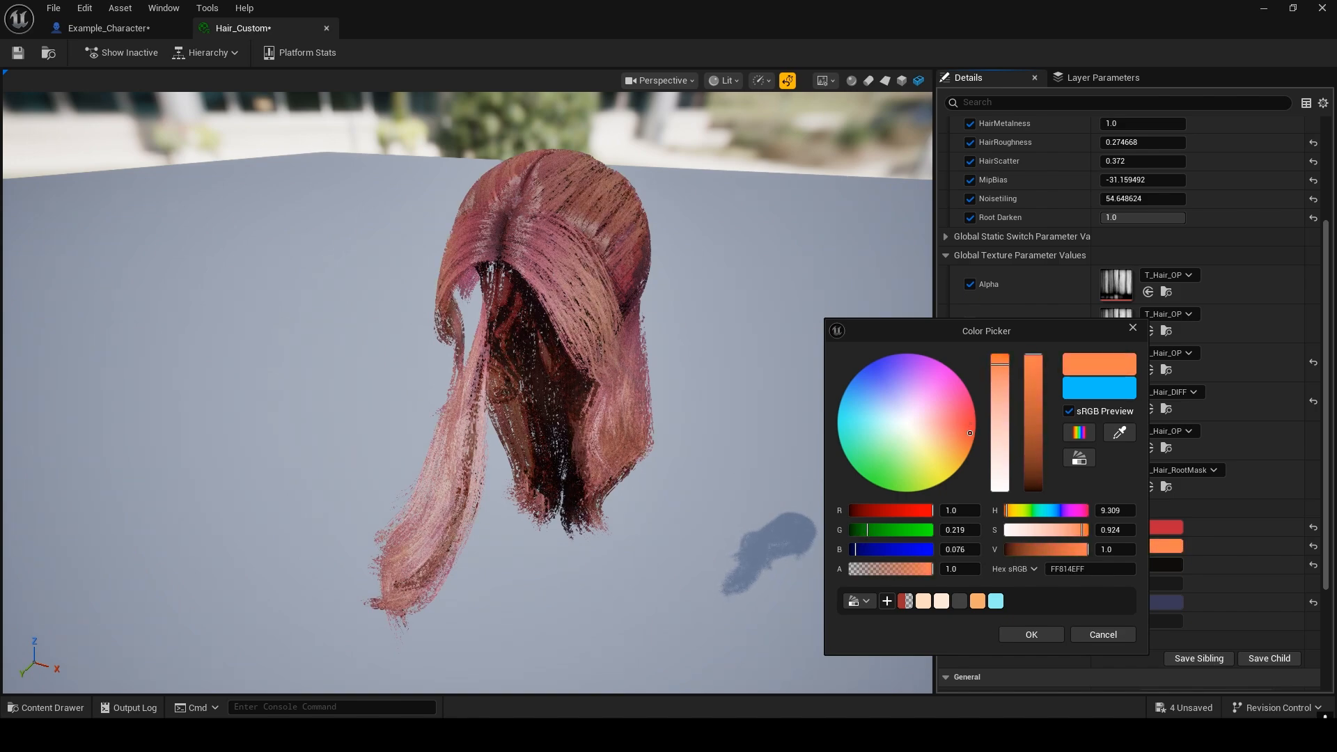
left_click(1031, 634)
scroll(1034, 274, "up", 3)
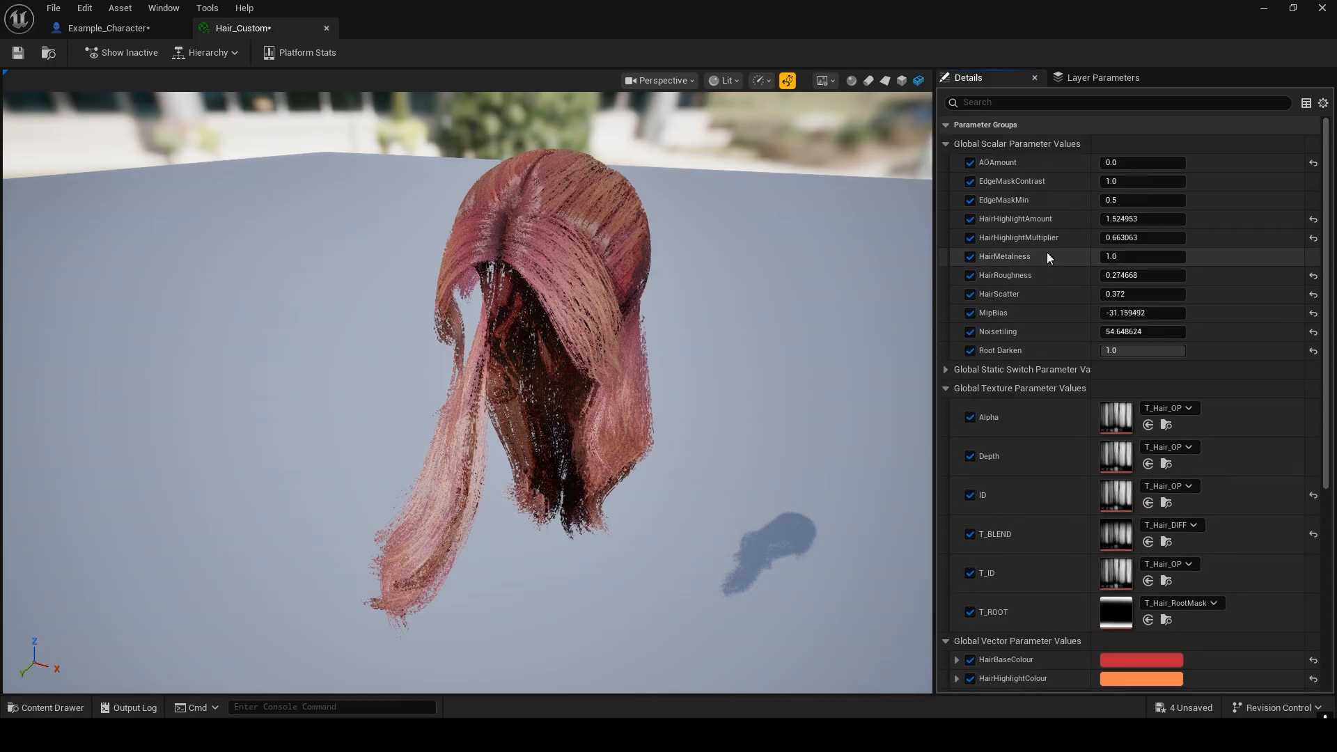
left_click(18, 52)
- Return to the level and examine the character's hair colours and highlights from several distances and angles
left_click(1266, 7)
right_click_drag(521, 393, 251, 436)
key("d")
key("a")
key("s")
key("d")
key("w")
key("w")
key("s")
key("a")
key("s")
key("w")
key("d")
key("w")
key("w")
key("d")
key("a")
key("s")
key("s")
key("d")
key("w")
key("a")
key("d")
key("s")
key("w")
key("s")
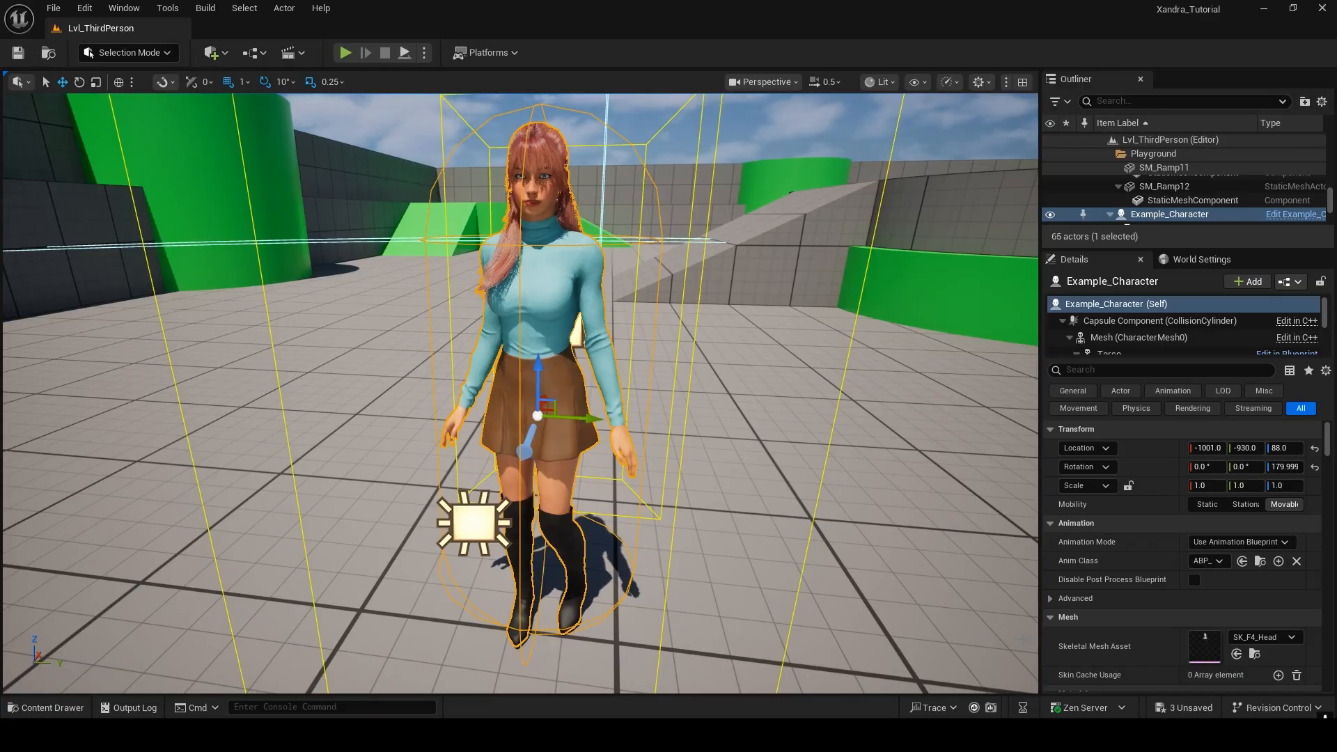
- Save all unsaved content, including Example_Character and the MF_X3D_Iris material function
left_click(1177, 713)
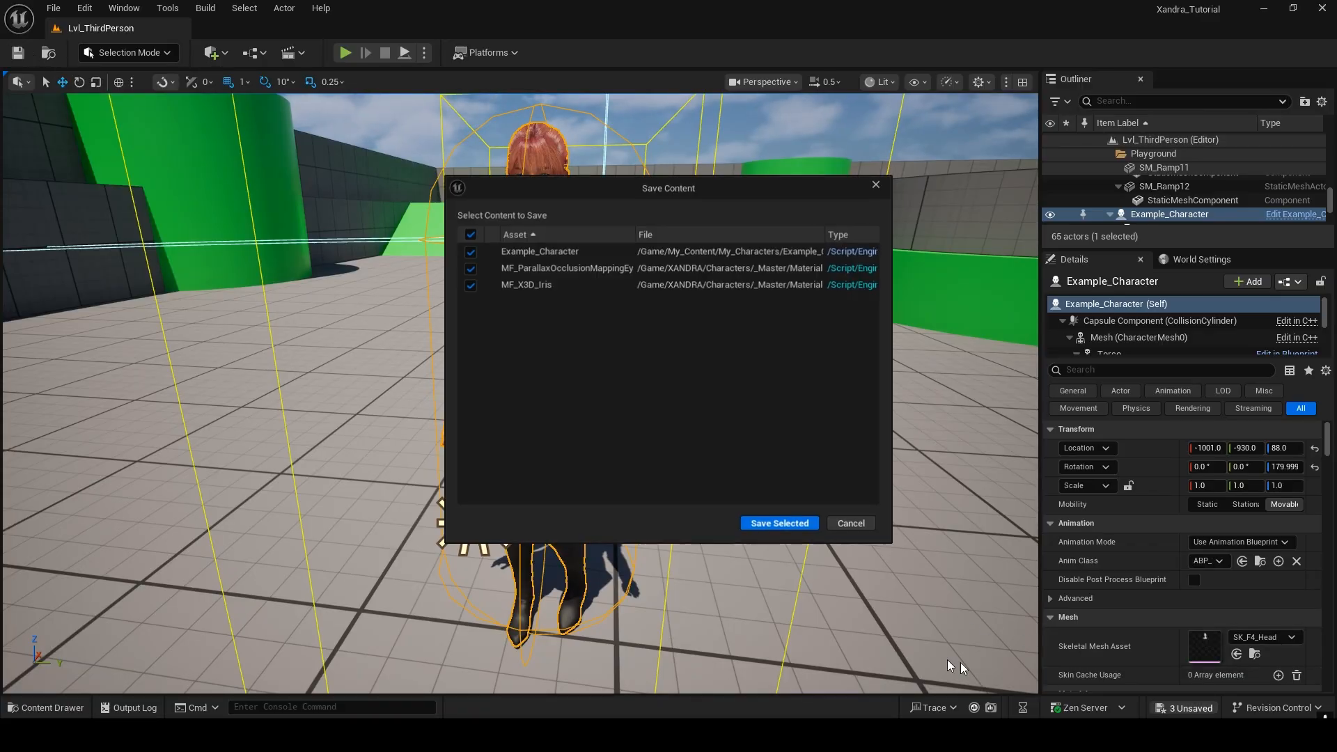
left_click(766, 519)
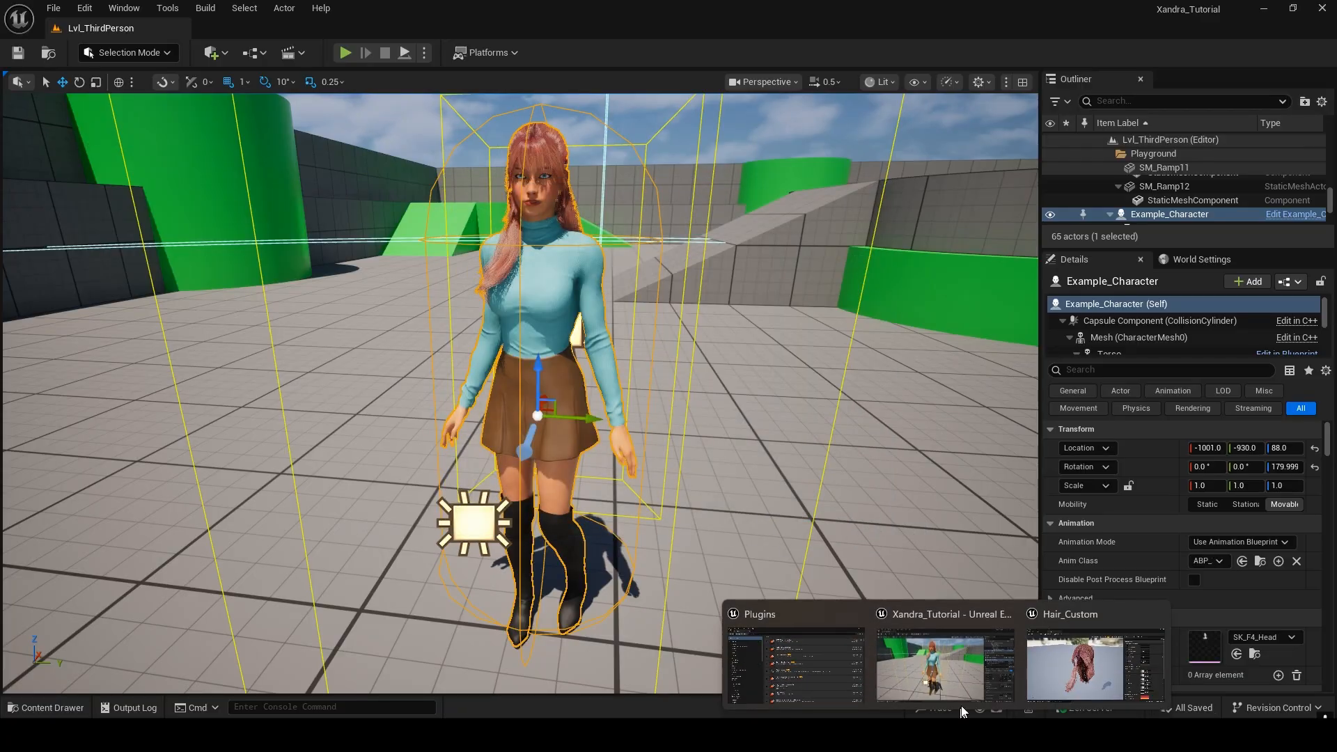
- Close the Hair_Custom material instance and recompile the Example_Character blueprint
left_click(1046, 655)
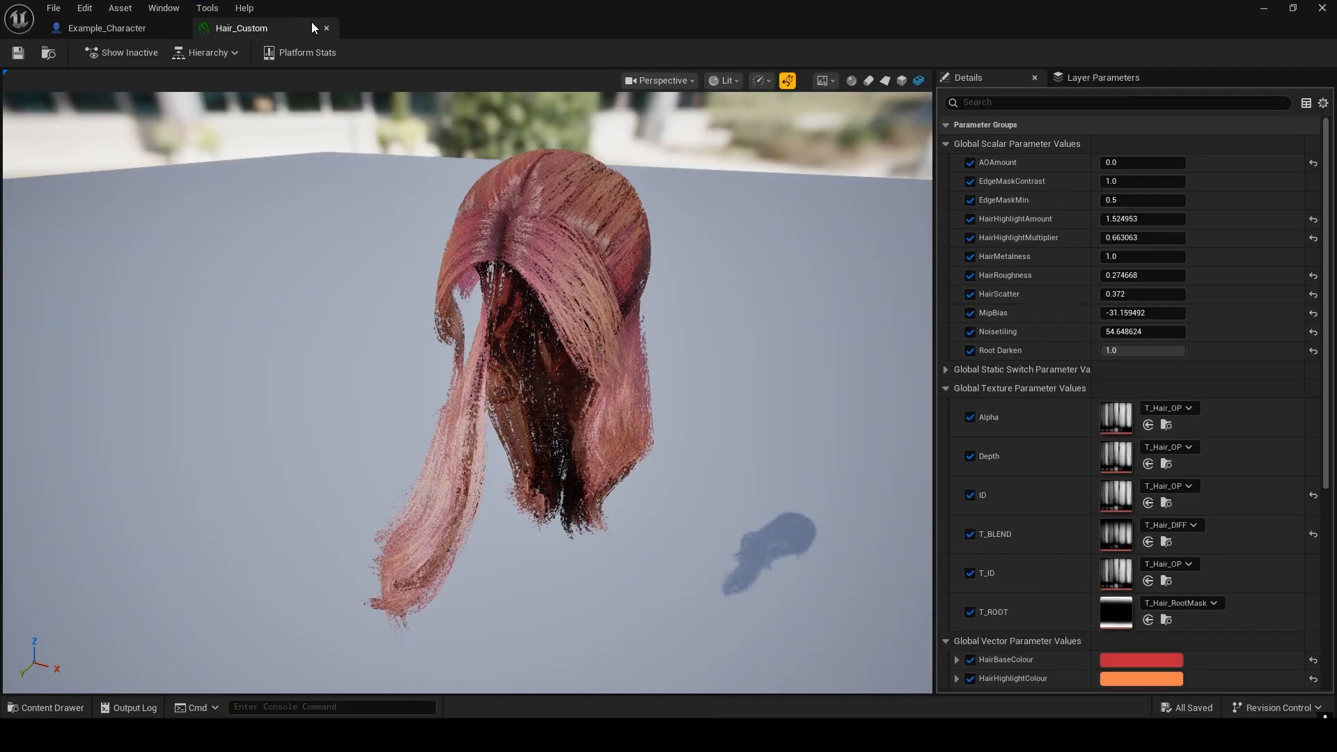
left_click(322, 29)
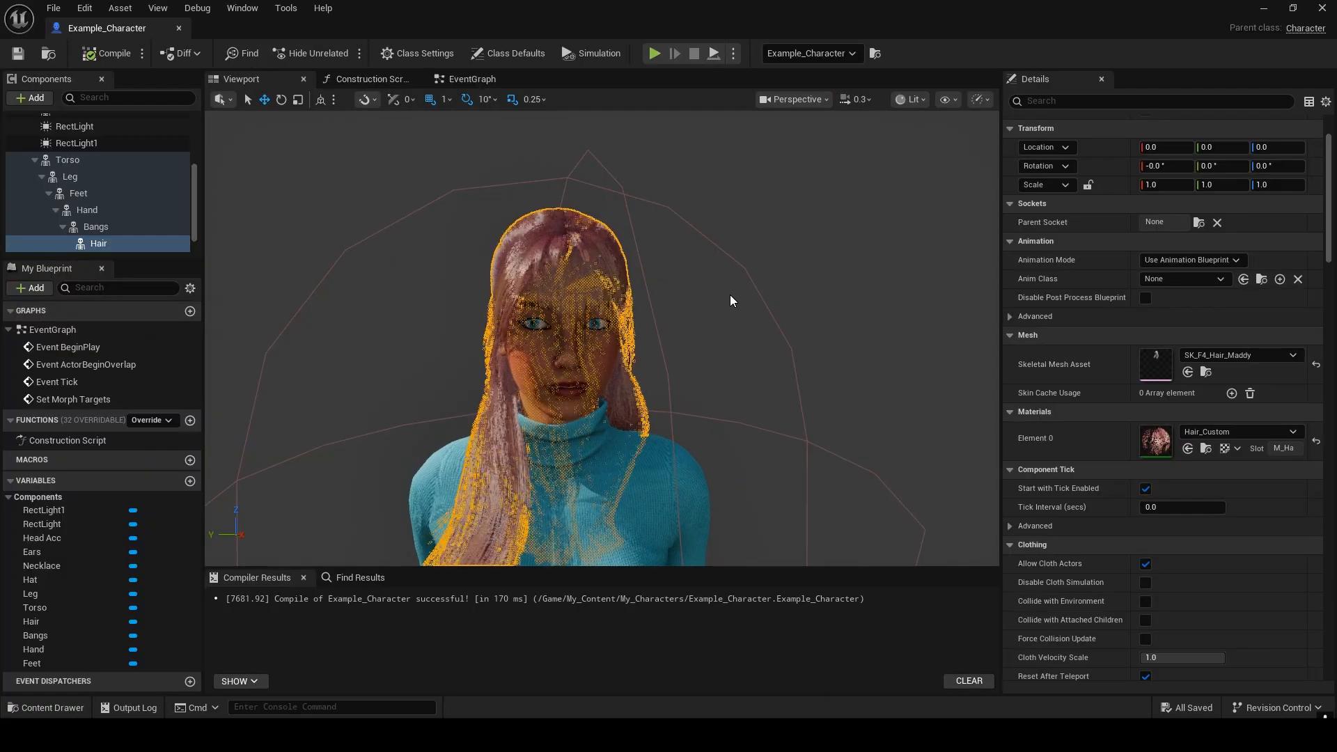
left_click(108, 53)
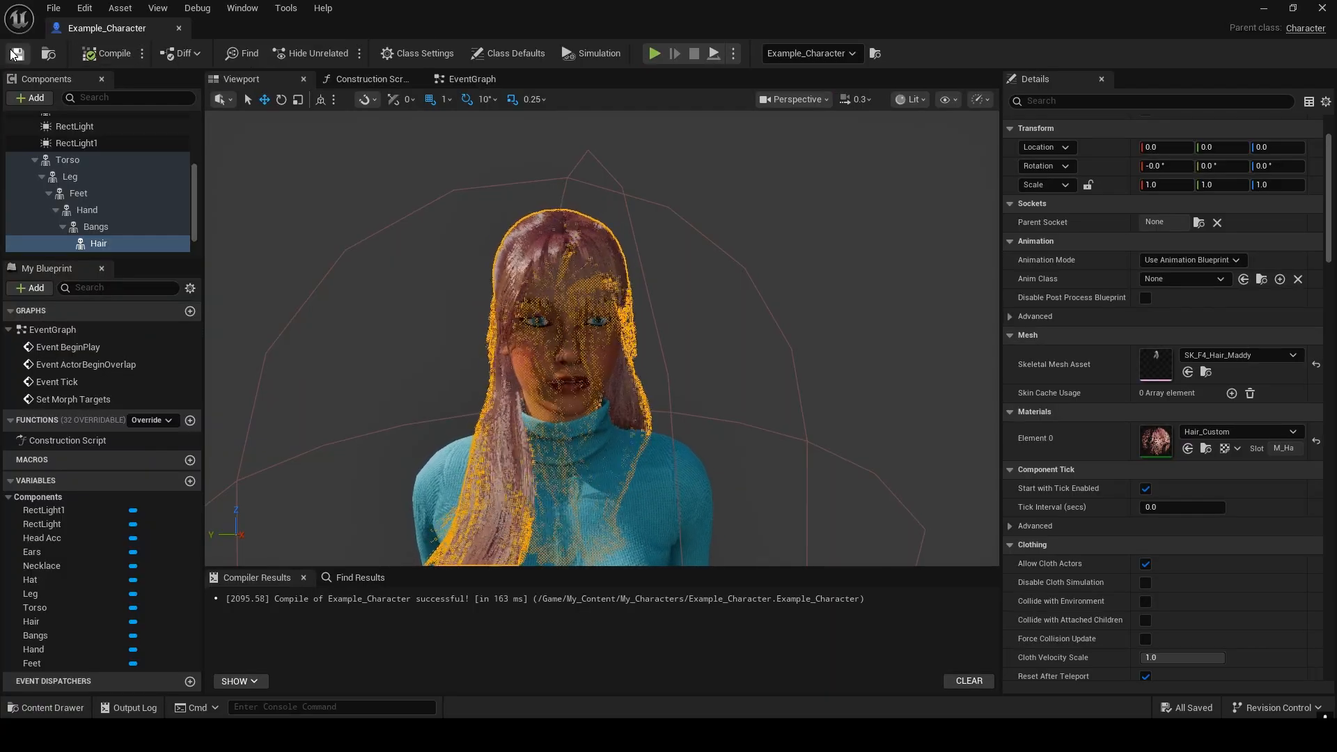